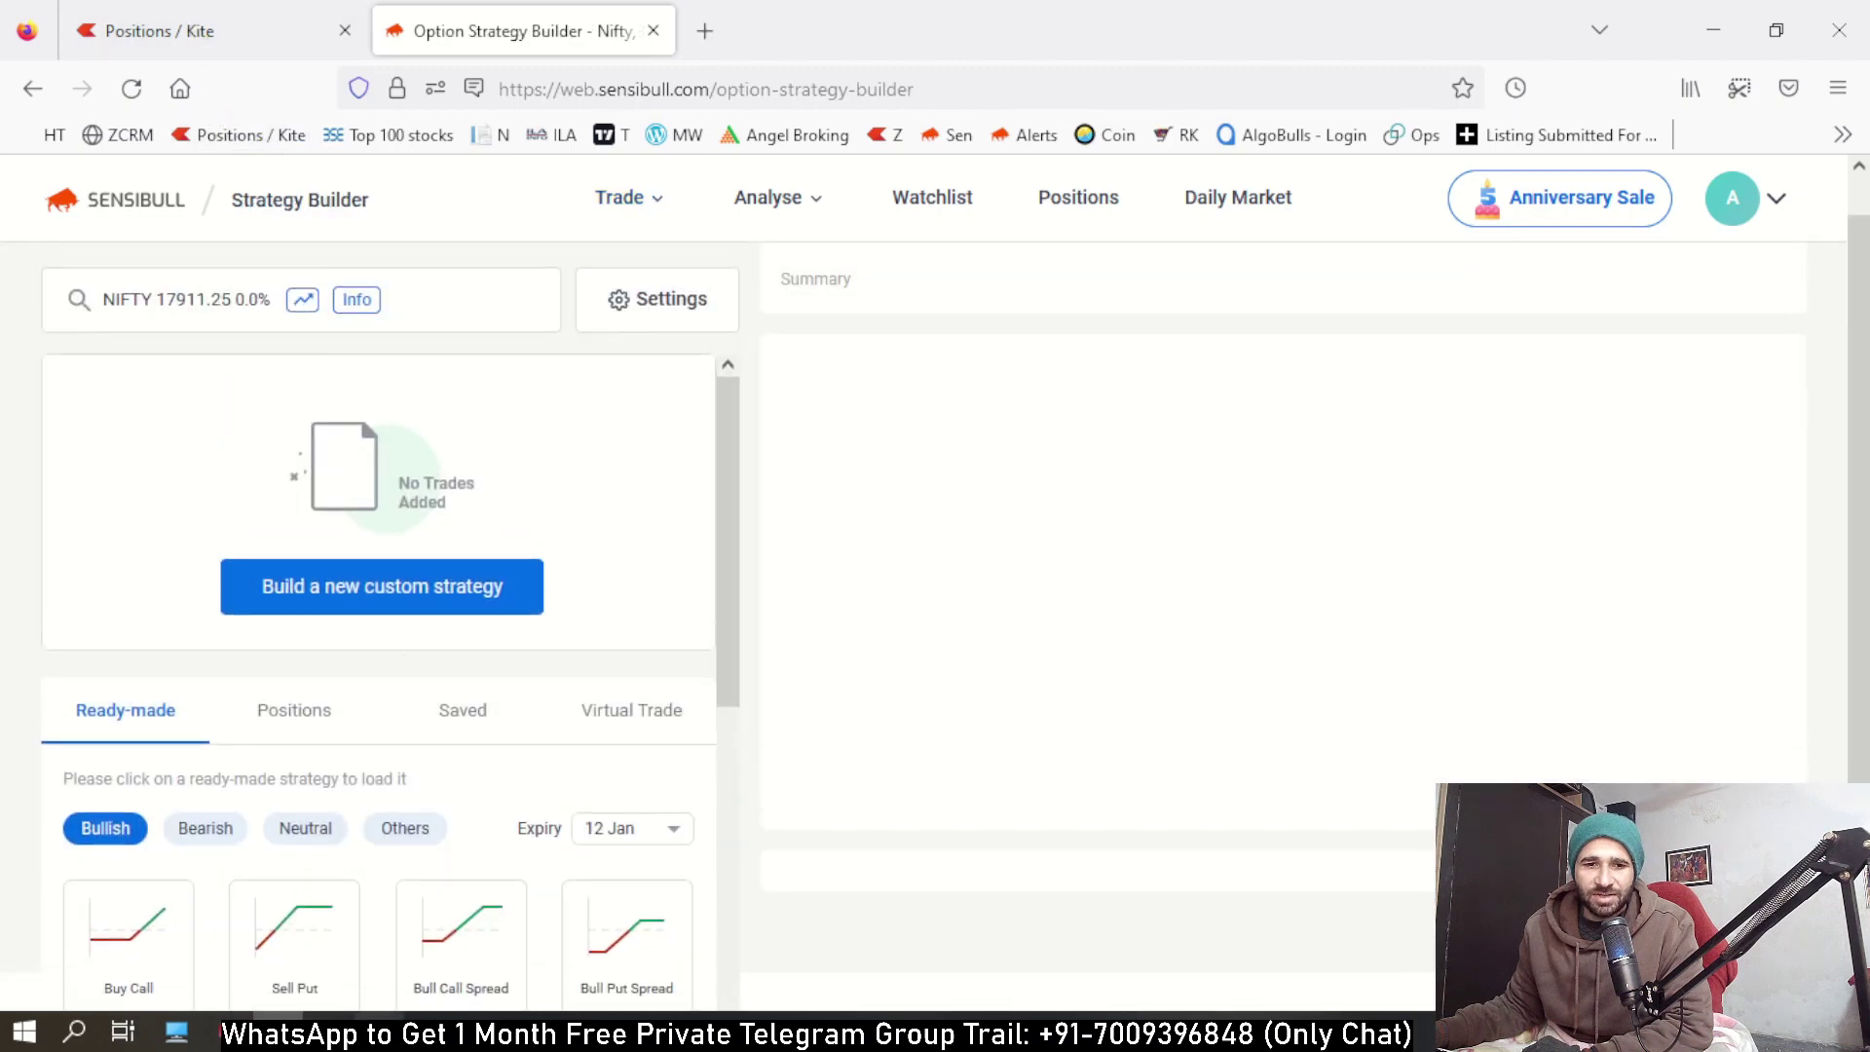
Switch to the USDINR JAN FUT chart in Kite and set its interval to 5 minutes.
key("alt+Tab")
left_click(460, 25)
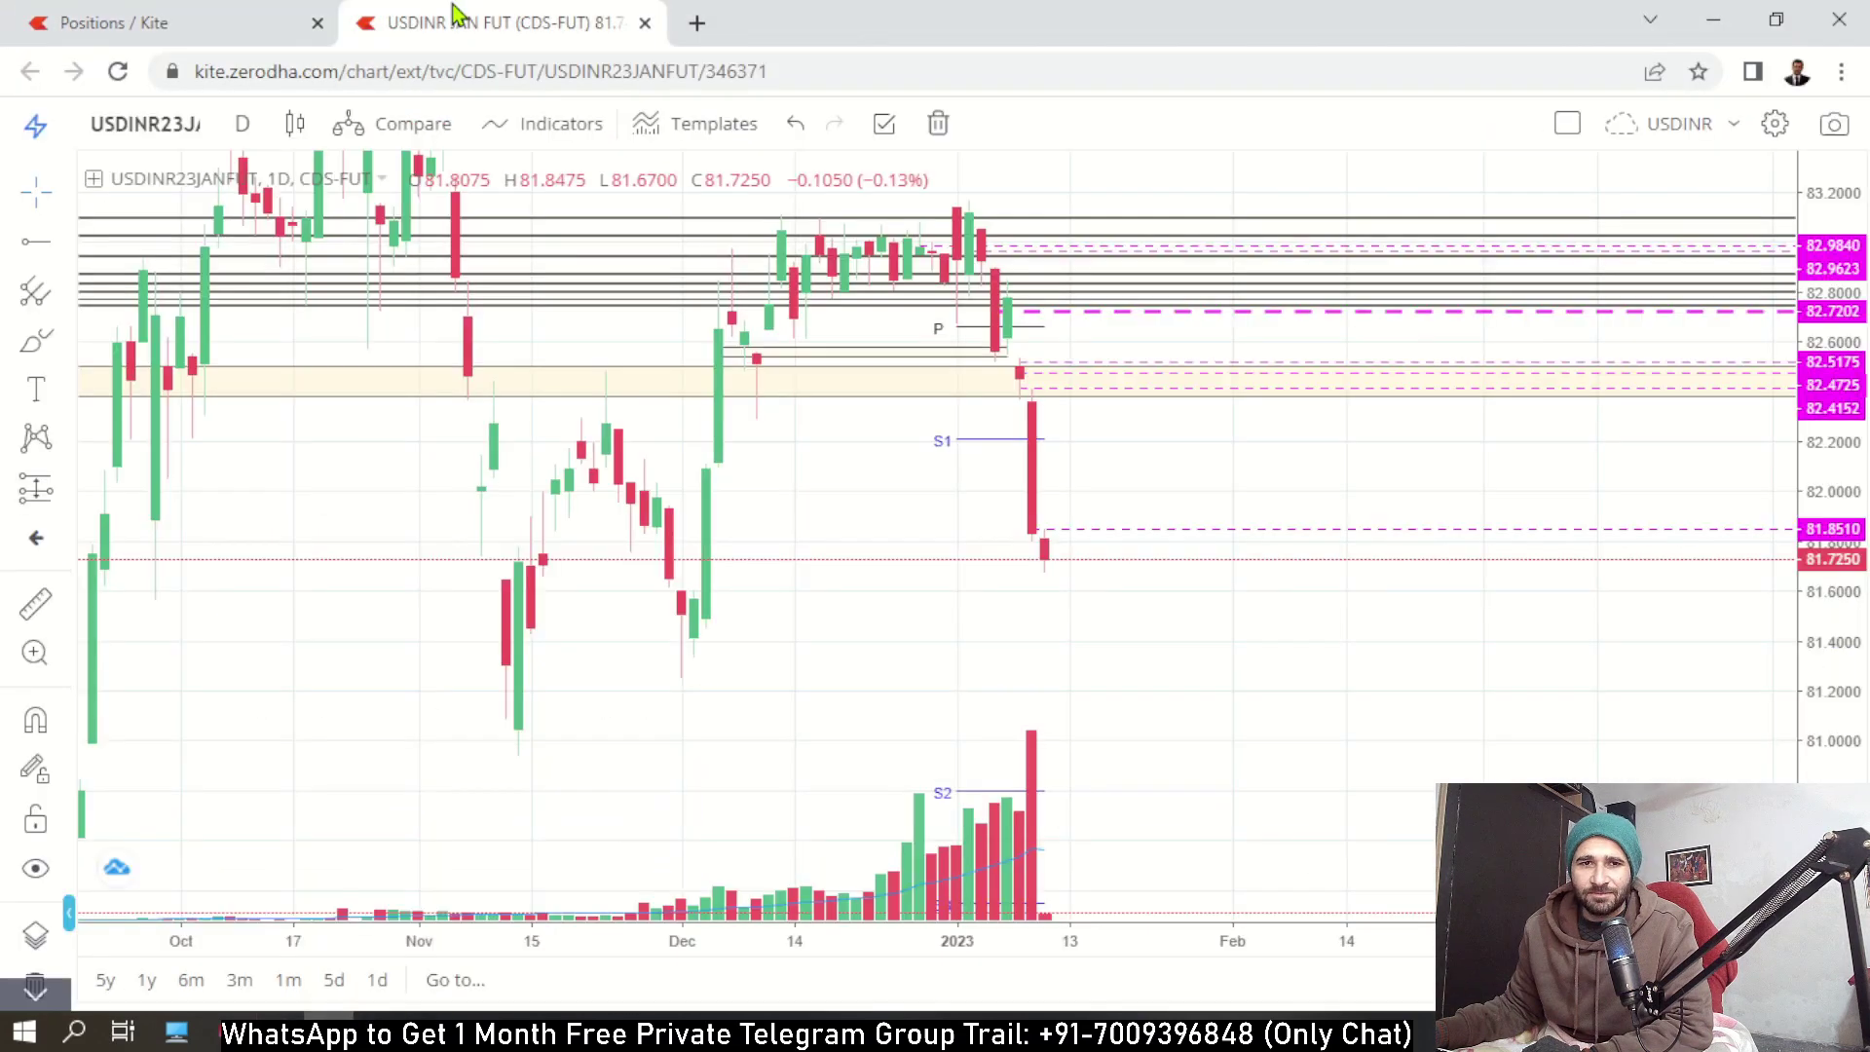
left_click(238, 137)
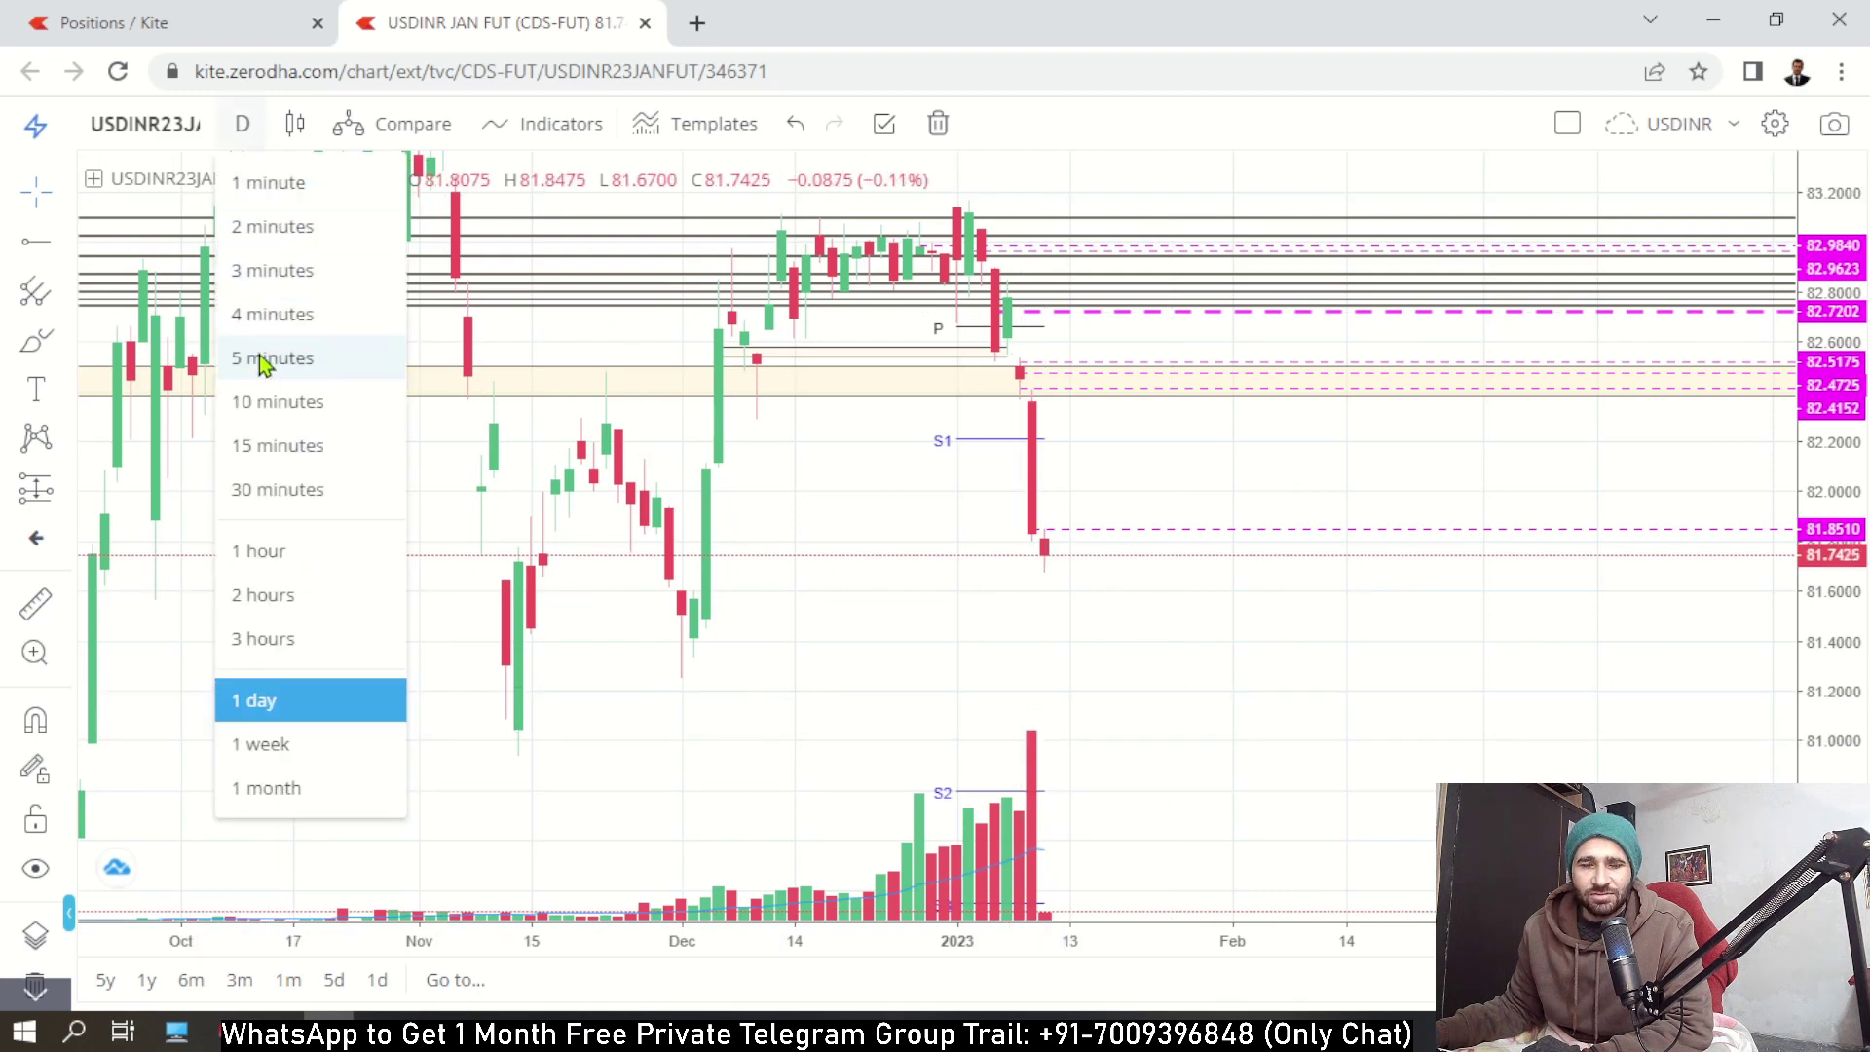
left_click(259, 354)
Move the dashed magenta level just above the 81.80 zone edge up to 81.9368, at the latest session's opening candle.
left_click_drag(1823, 756, 1800, 528)
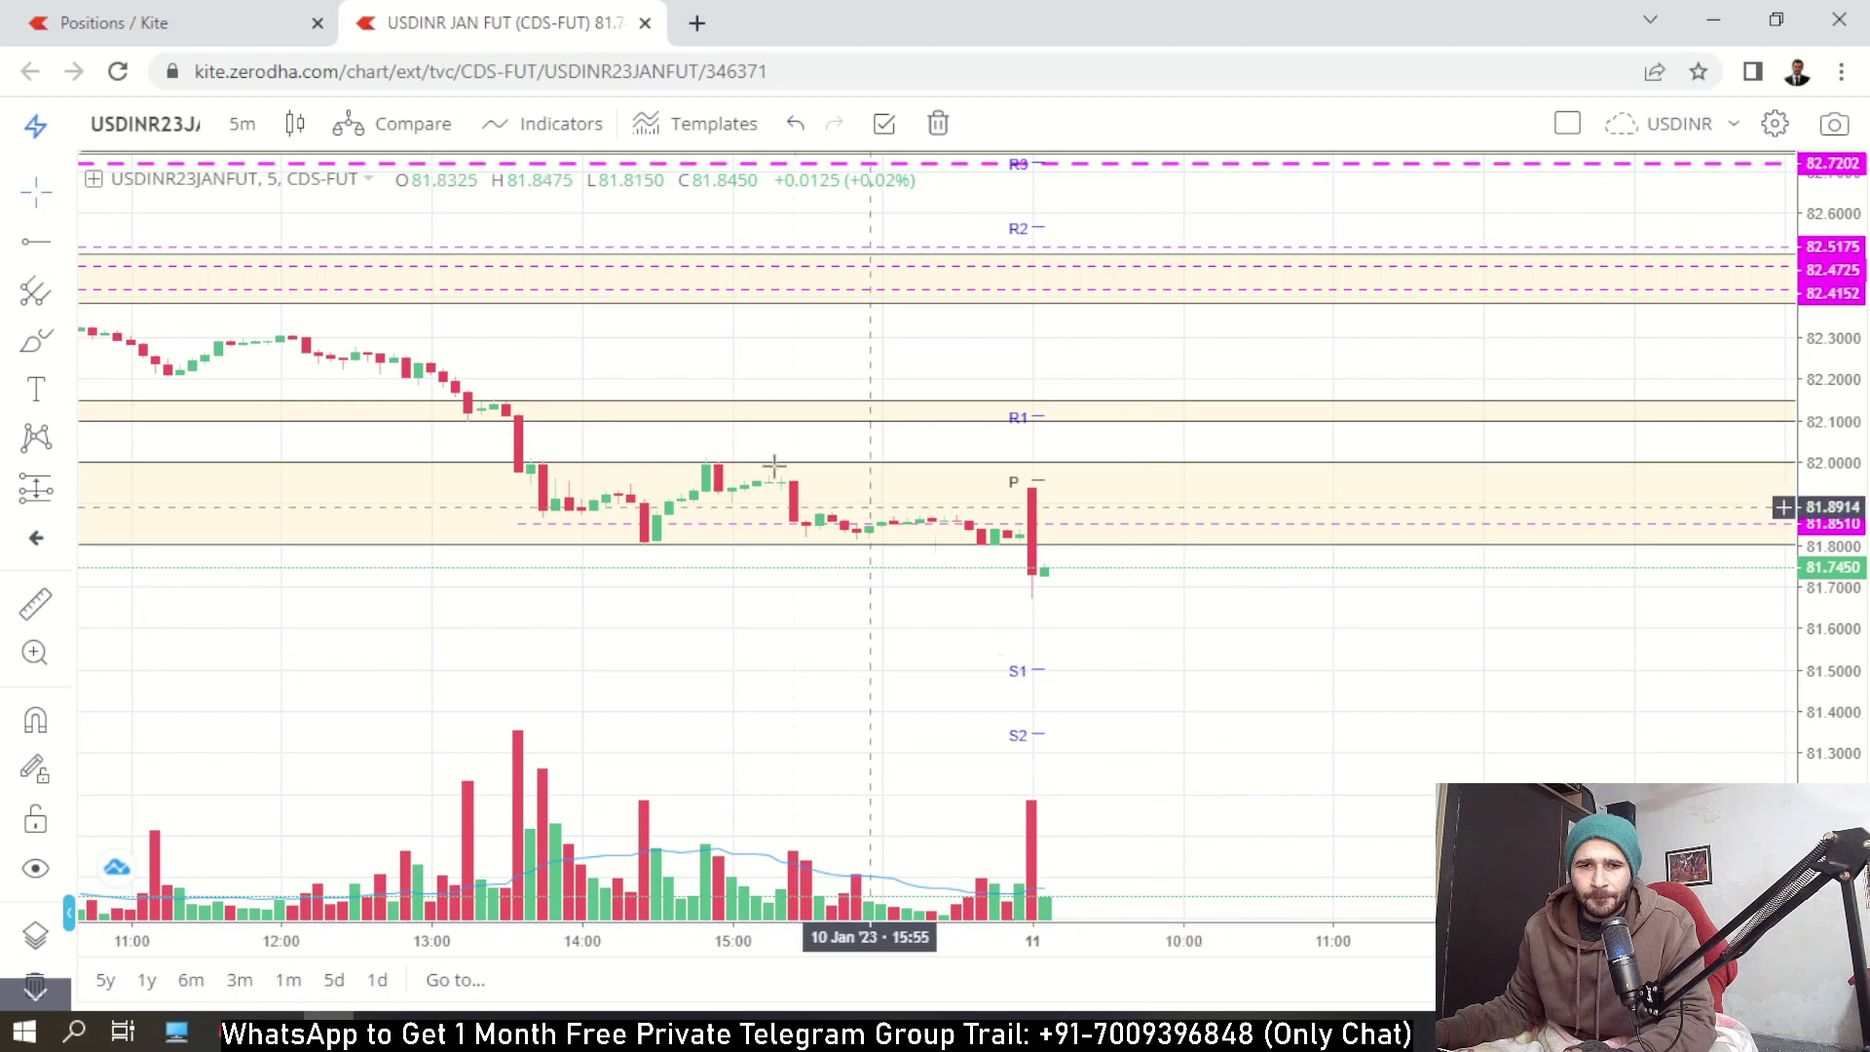
left_click_drag(816, 699, 843, 724)
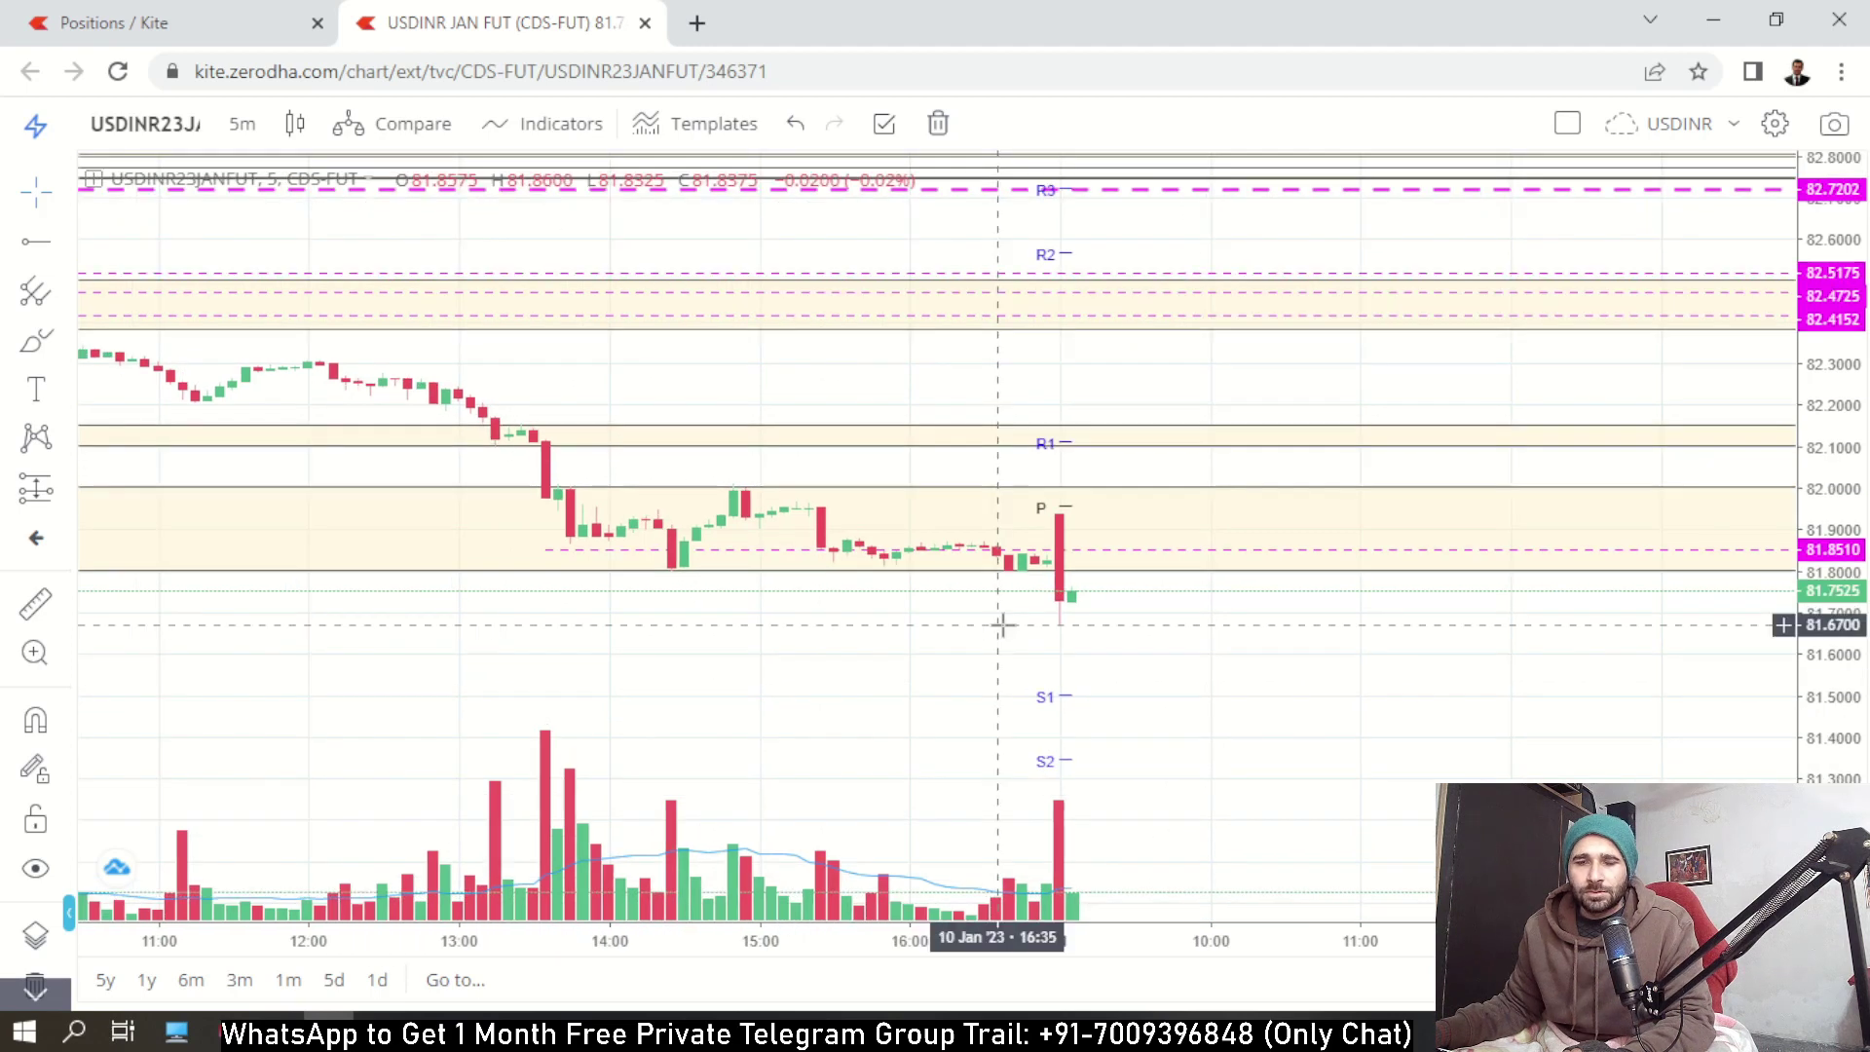
scroll(1002, 625, "up", 1)
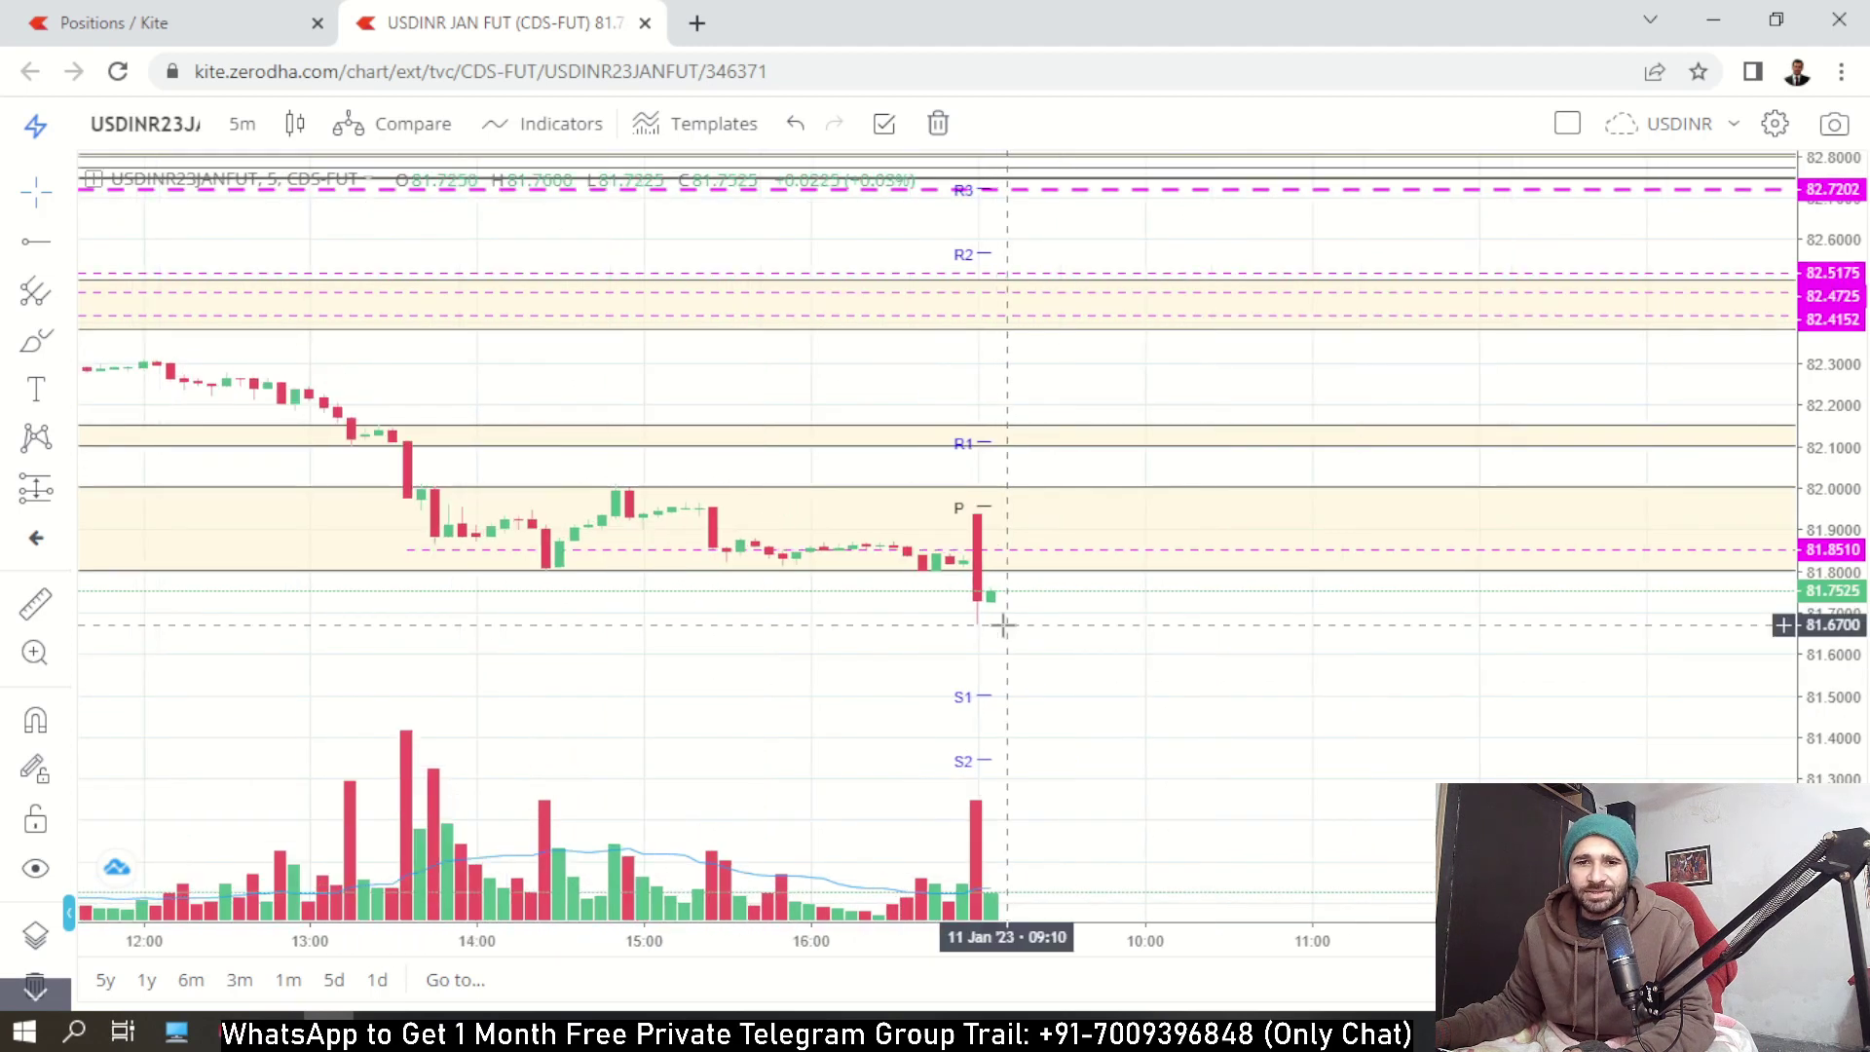
scroll(1002, 625, "down", 4)
left_click_drag(1147, 641, 1123, 681)
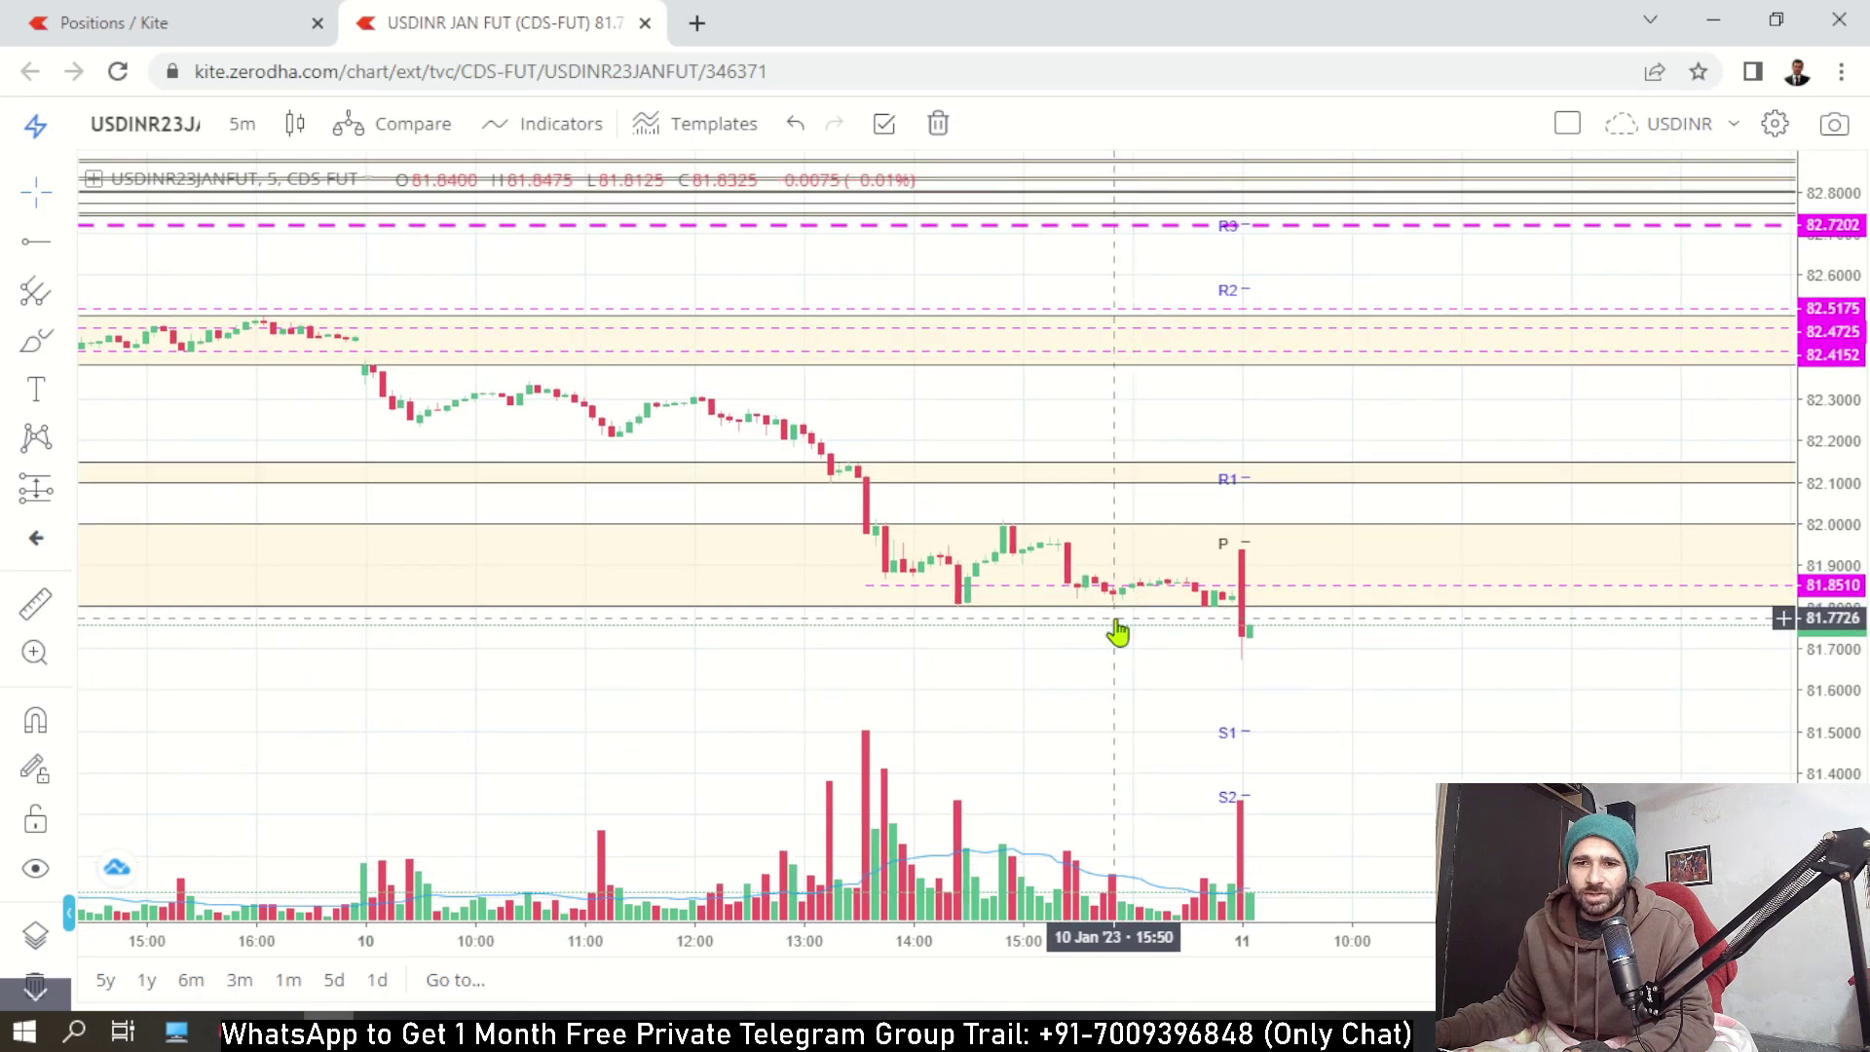
left_click(1278, 585)
left_click_drag(1280, 589, 1290, 549)
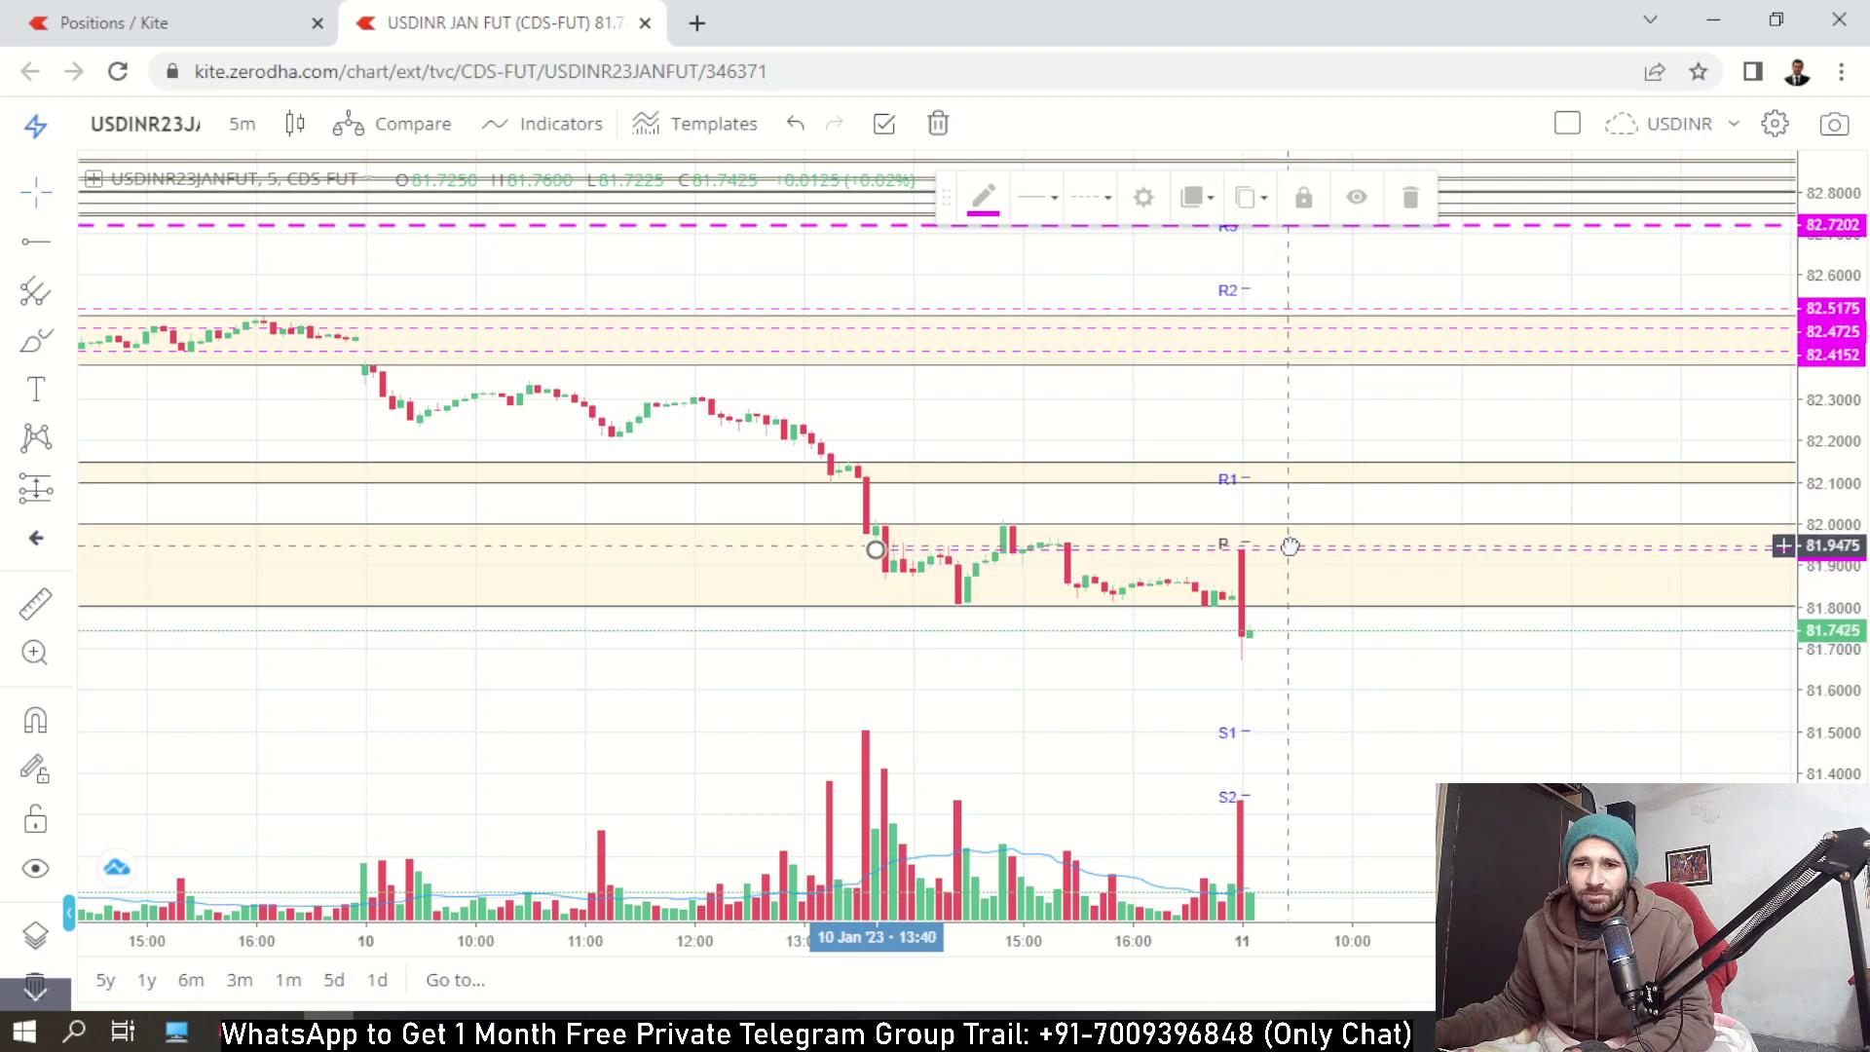
left_click(1115, 737)
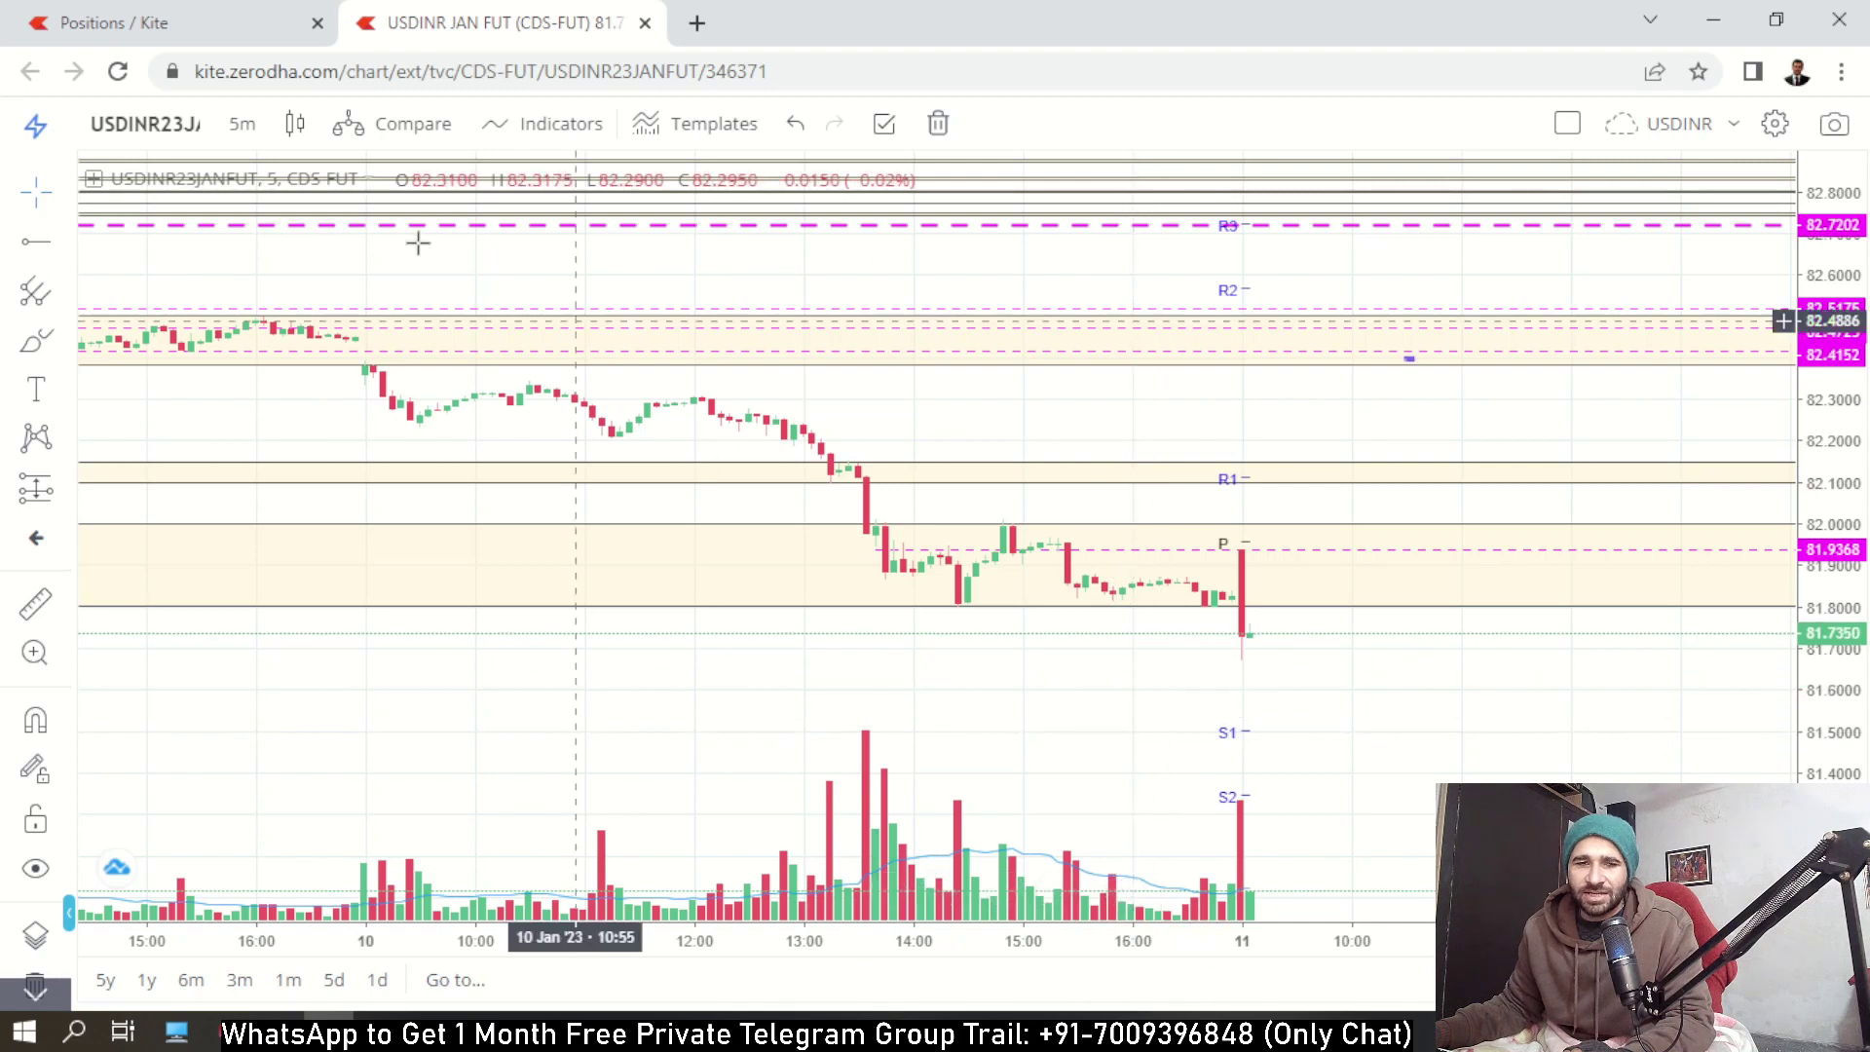
Check the USDINR JAN FUT market depth and place an overnight limit sell order for 30 lots at 81.7375.
left_click(175, 29)
mouse_move(317, 302)
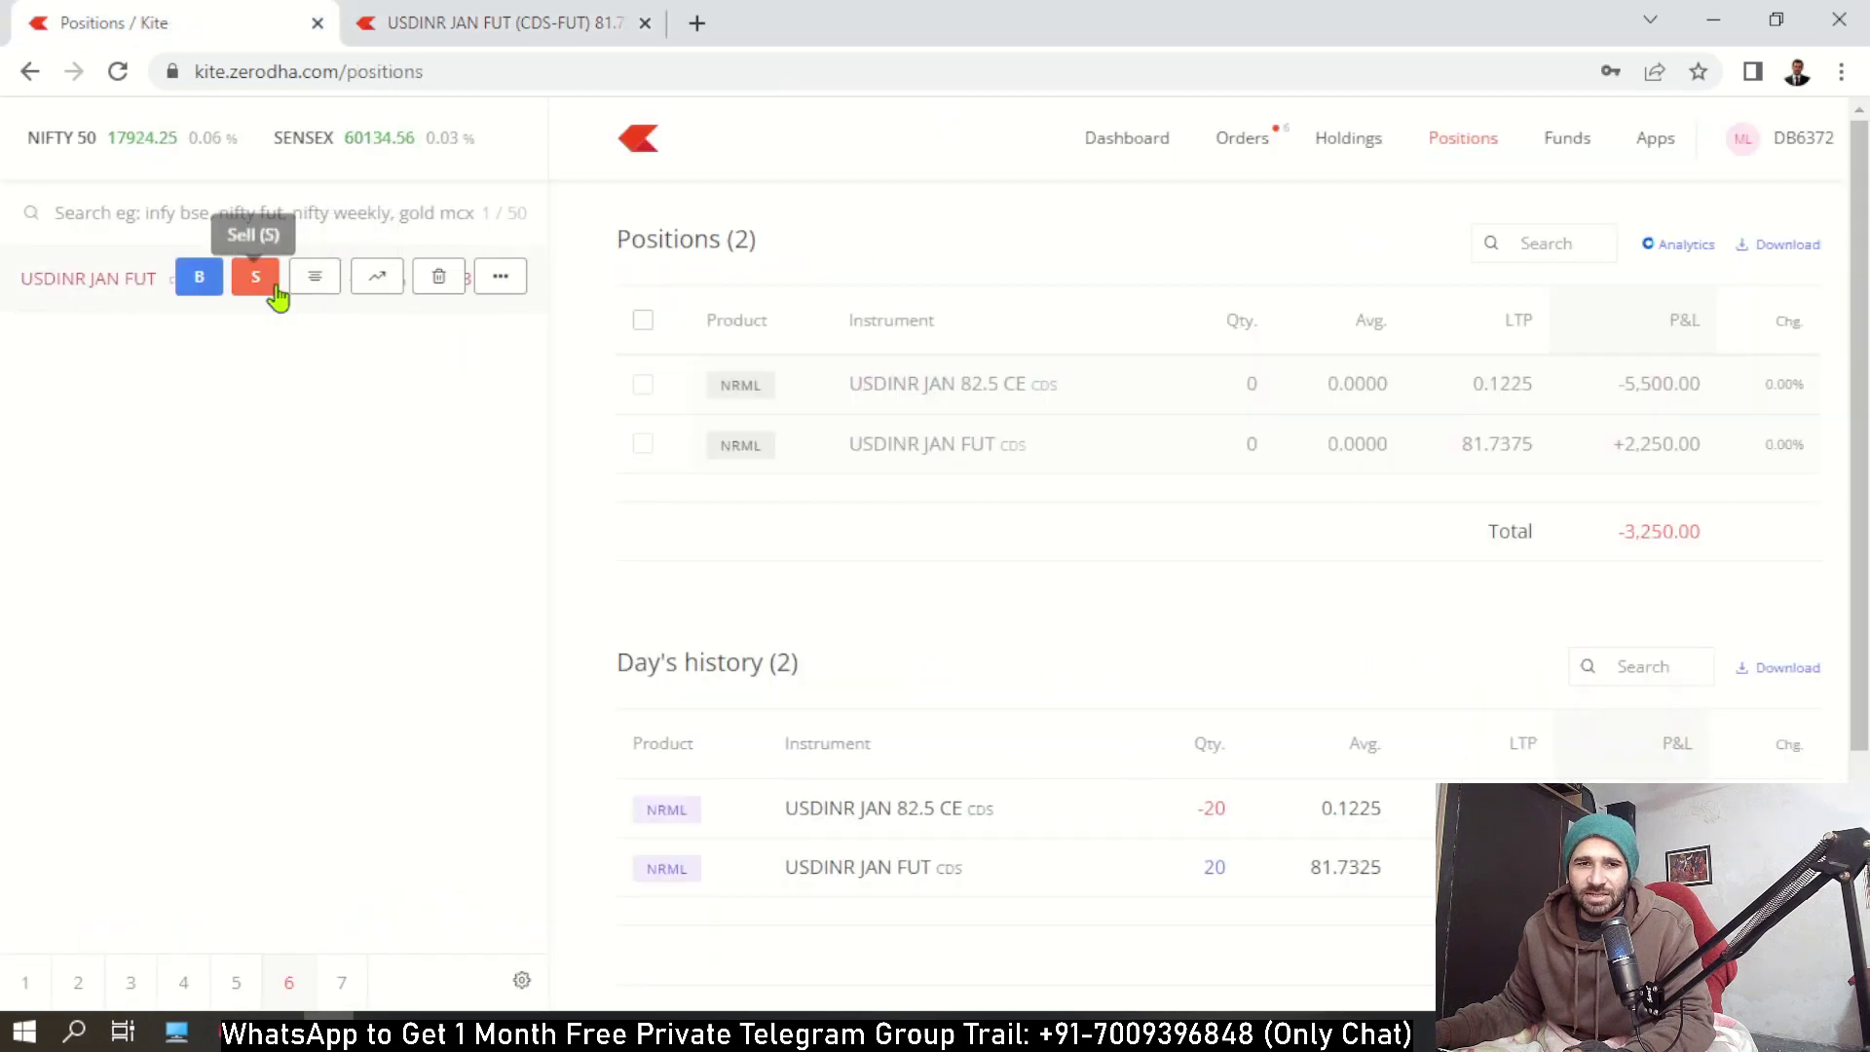
left_click(258, 279)
type("30")
mouse_move(124, 288)
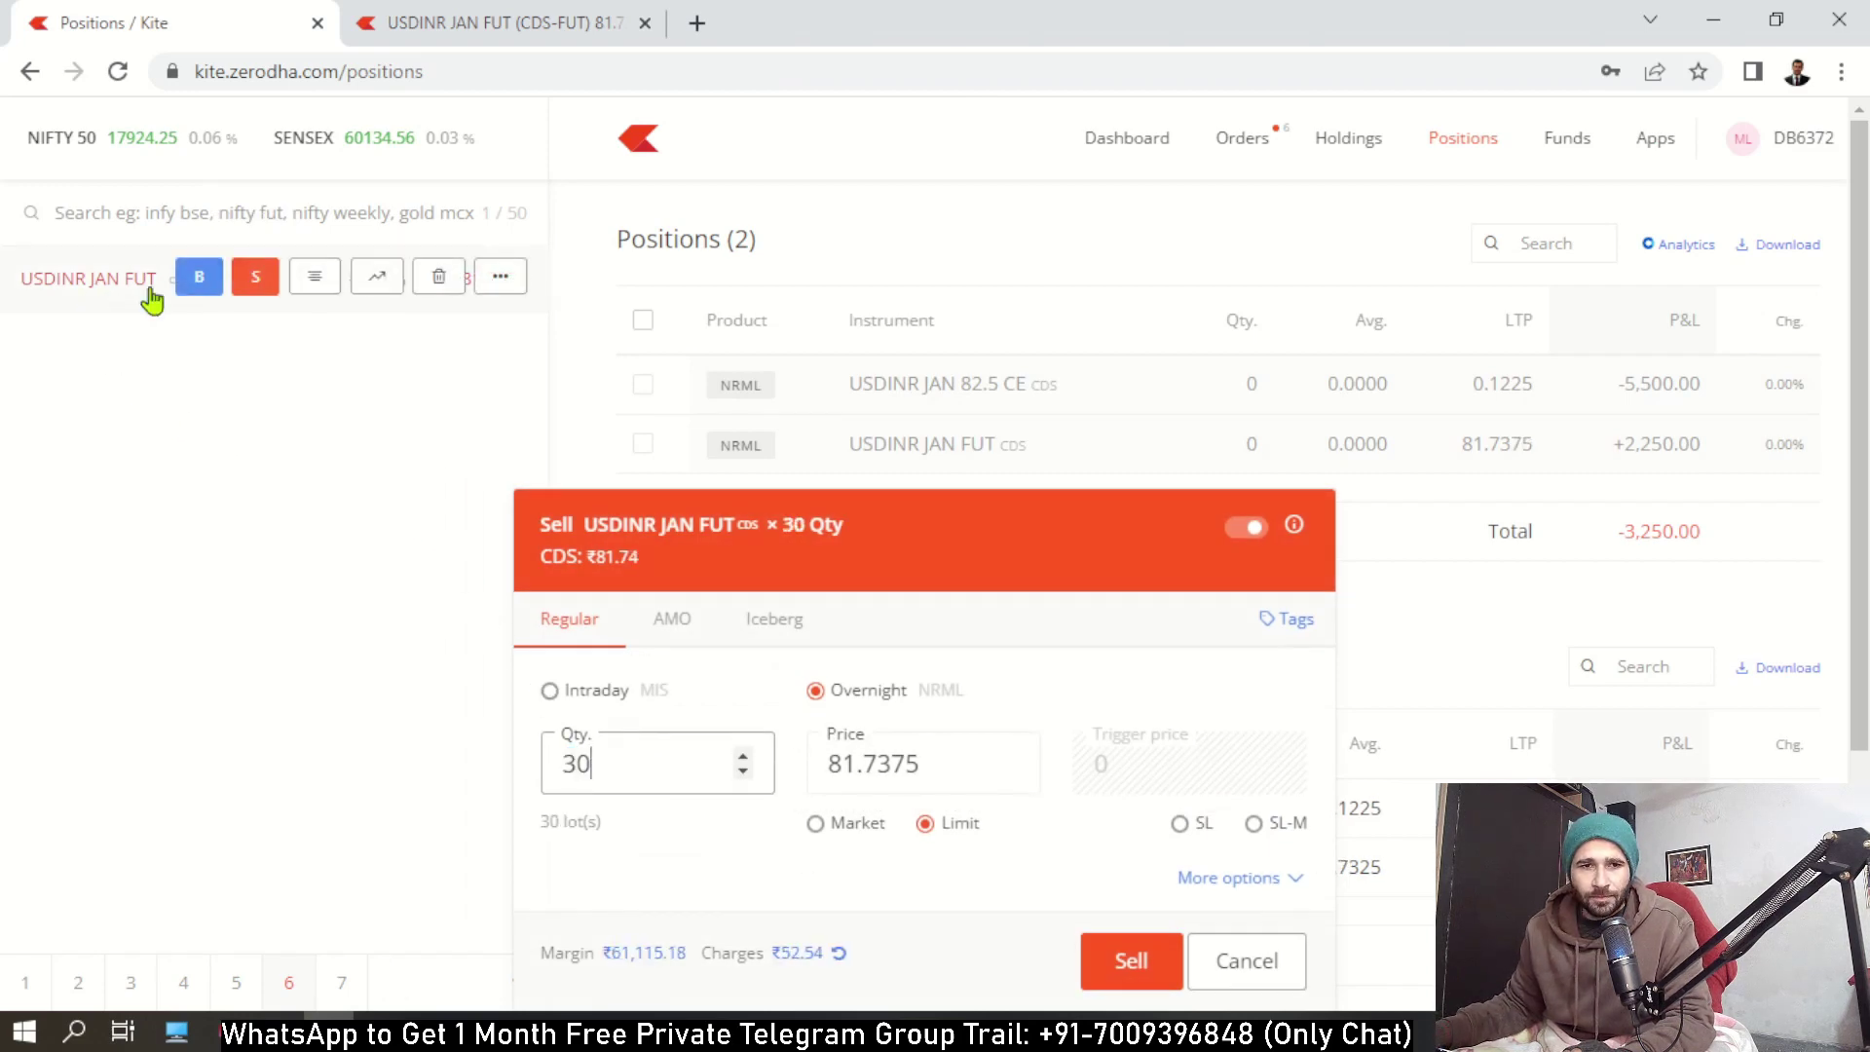
left_click(311, 287)
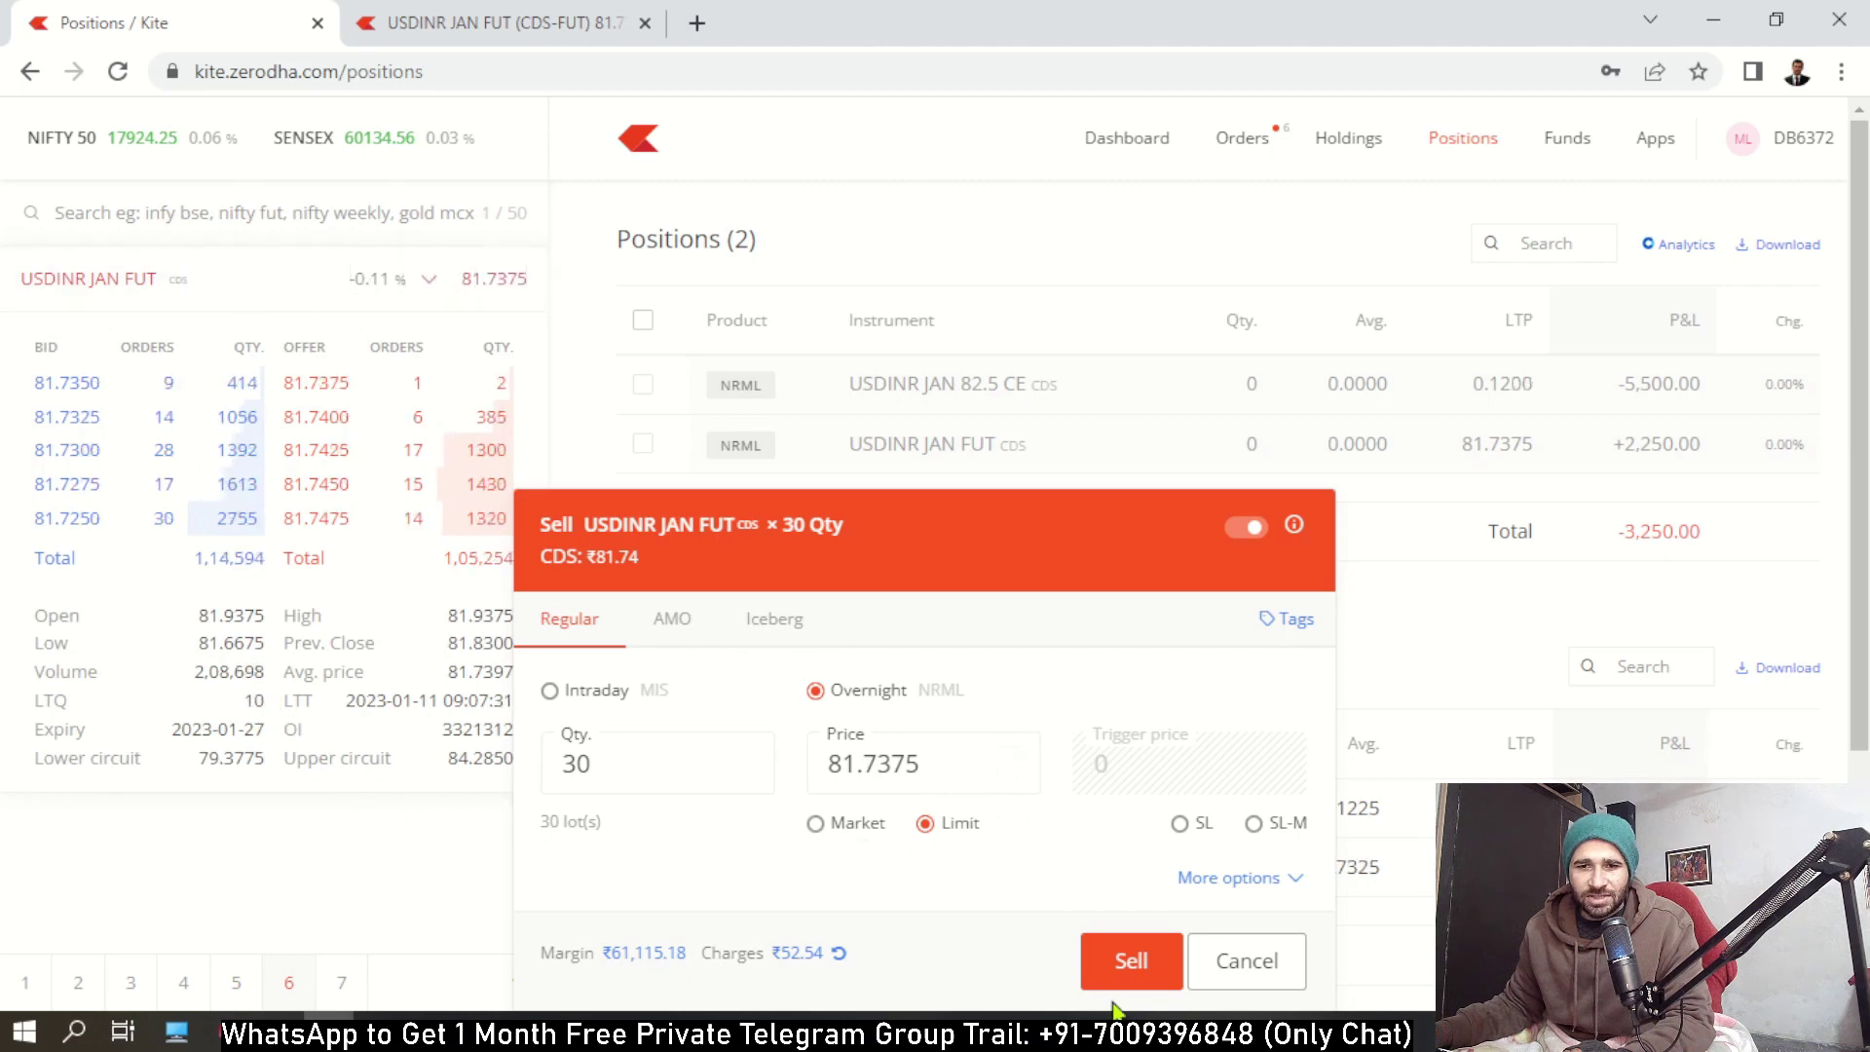
left_click(1114, 959)
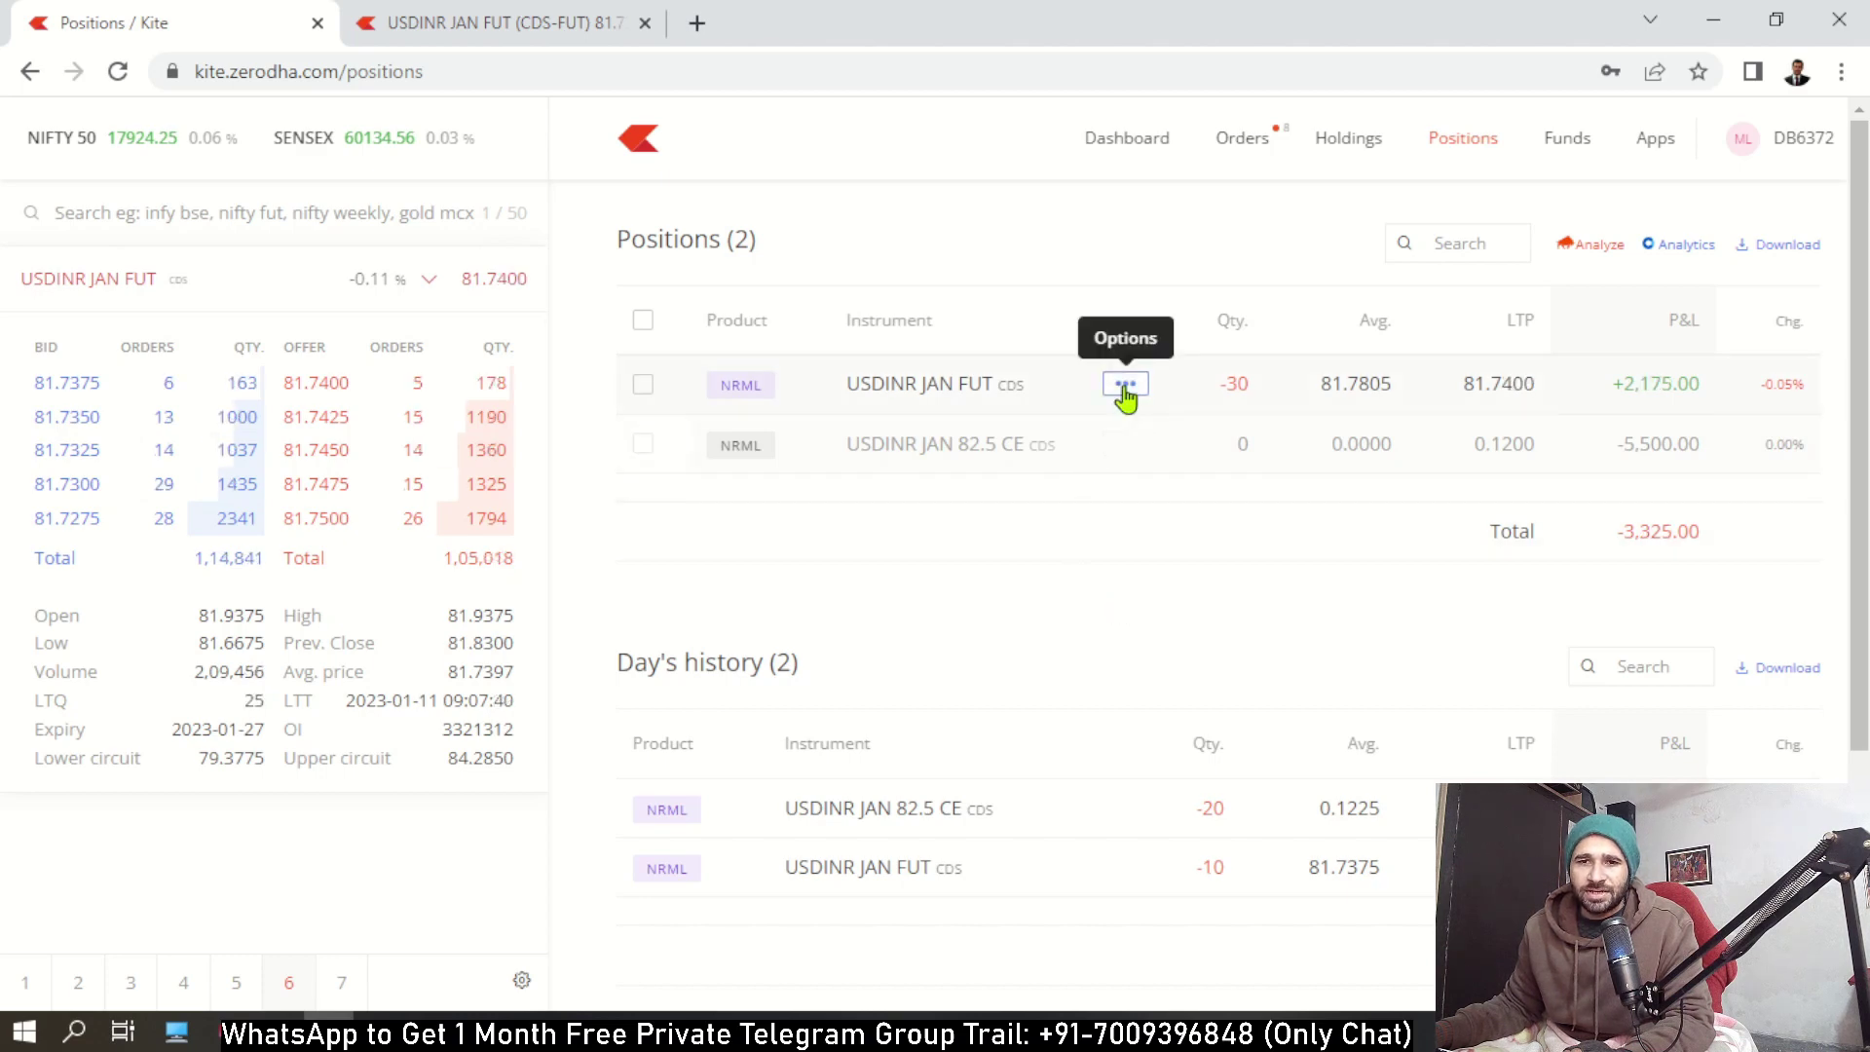
Convert the short USDINR JAN FUT position from NRML to MIS, 10 lots and the remaining 20 lots.
left_click(1124, 384)
left_click(975, 543)
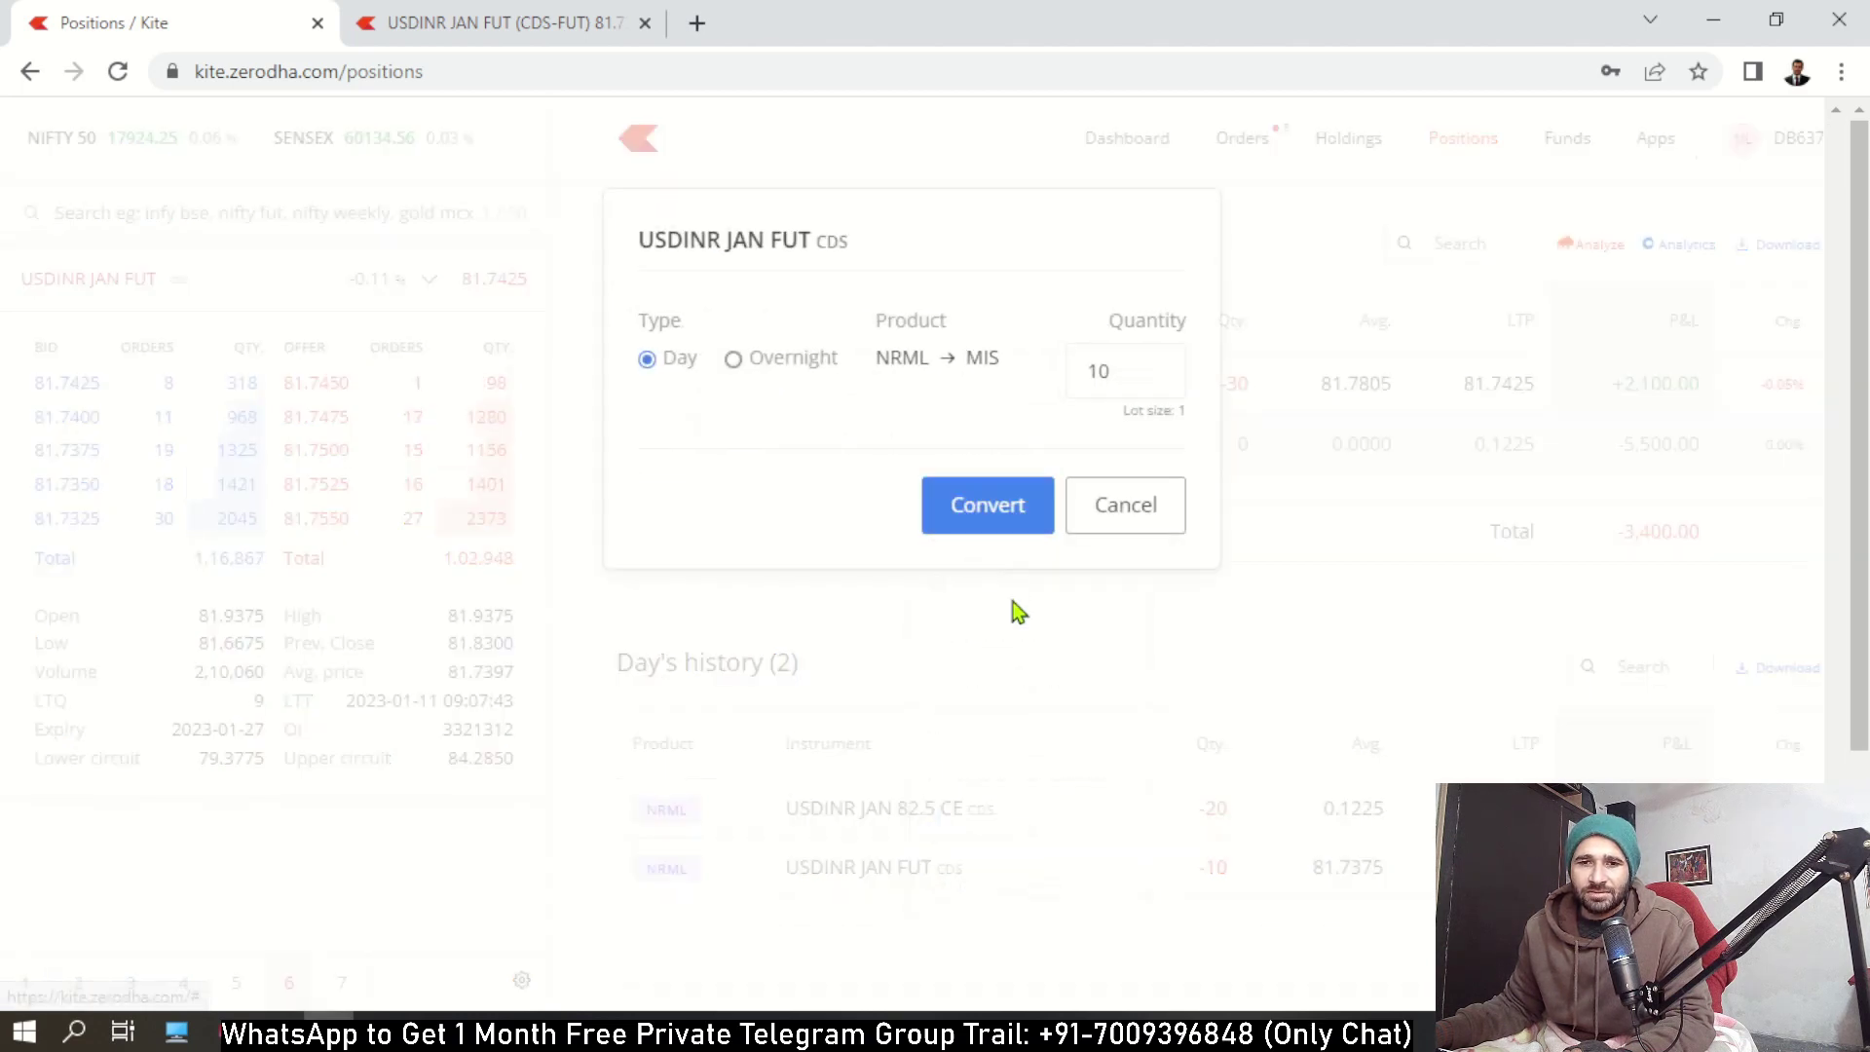
left_click(986, 510)
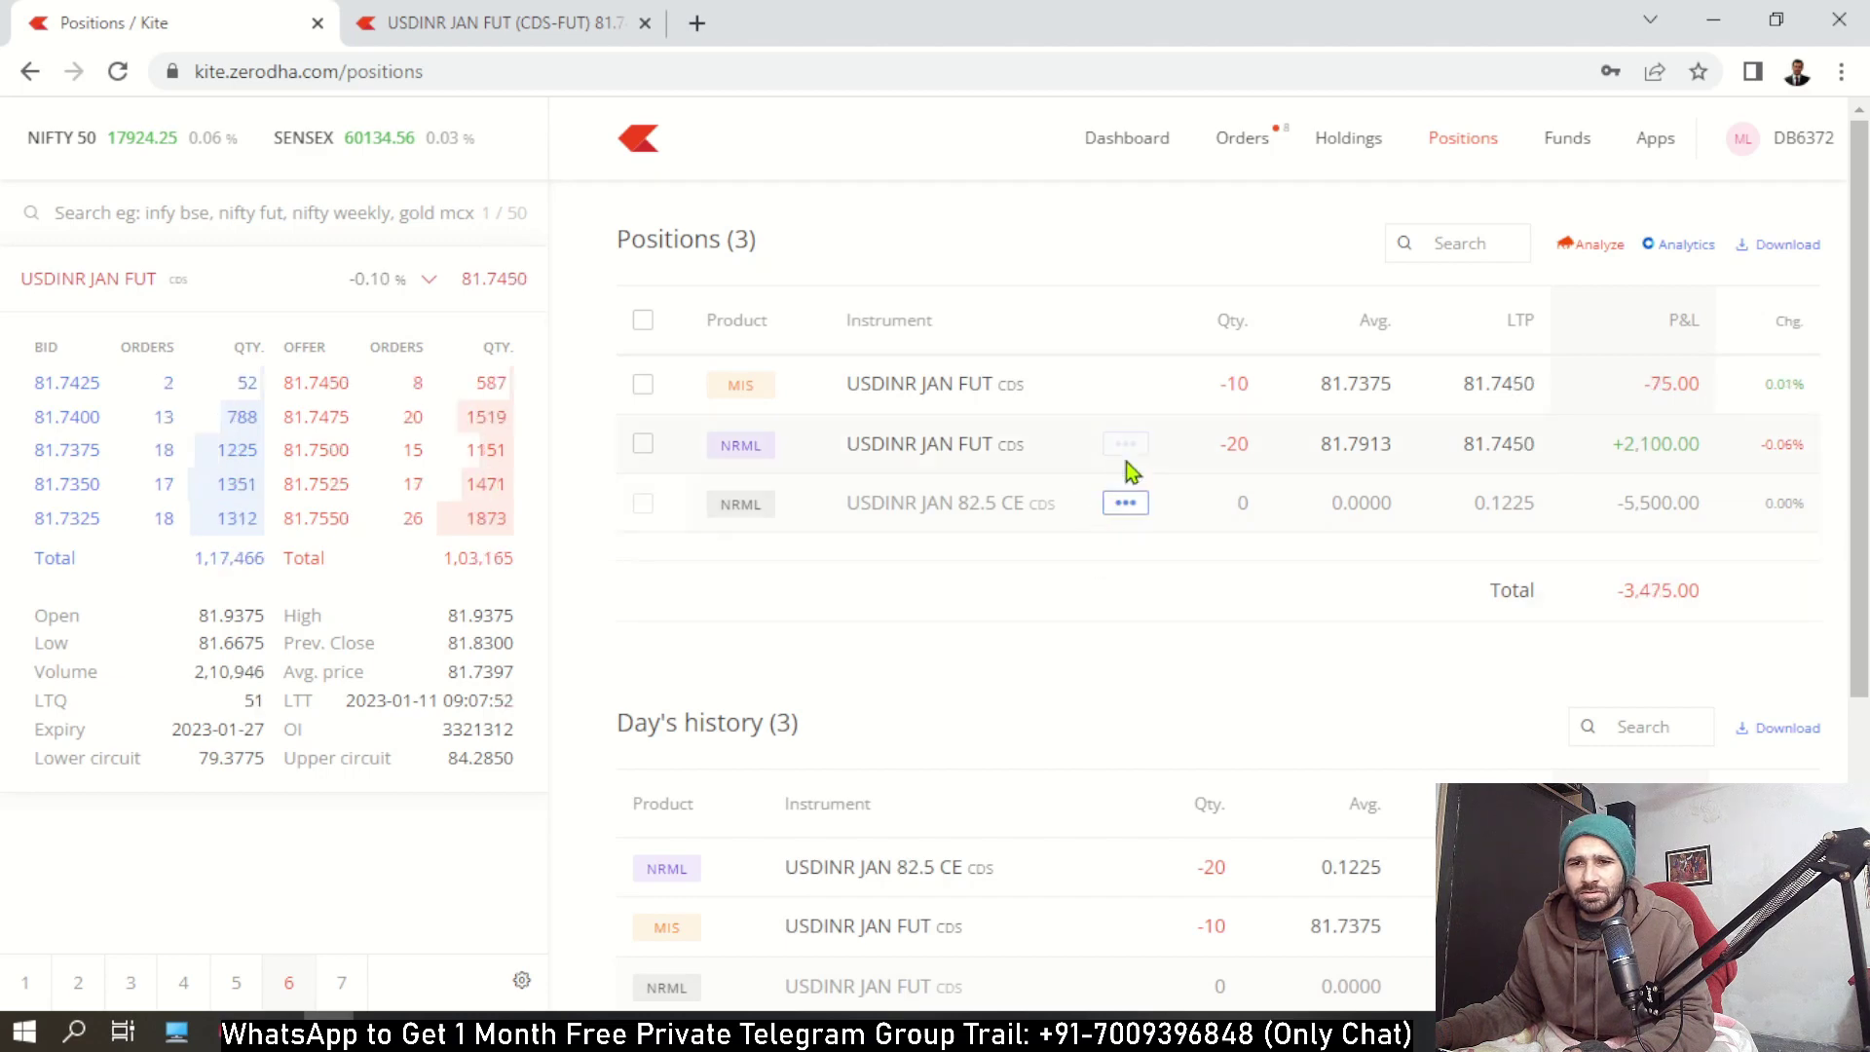
left_click(1125, 445)
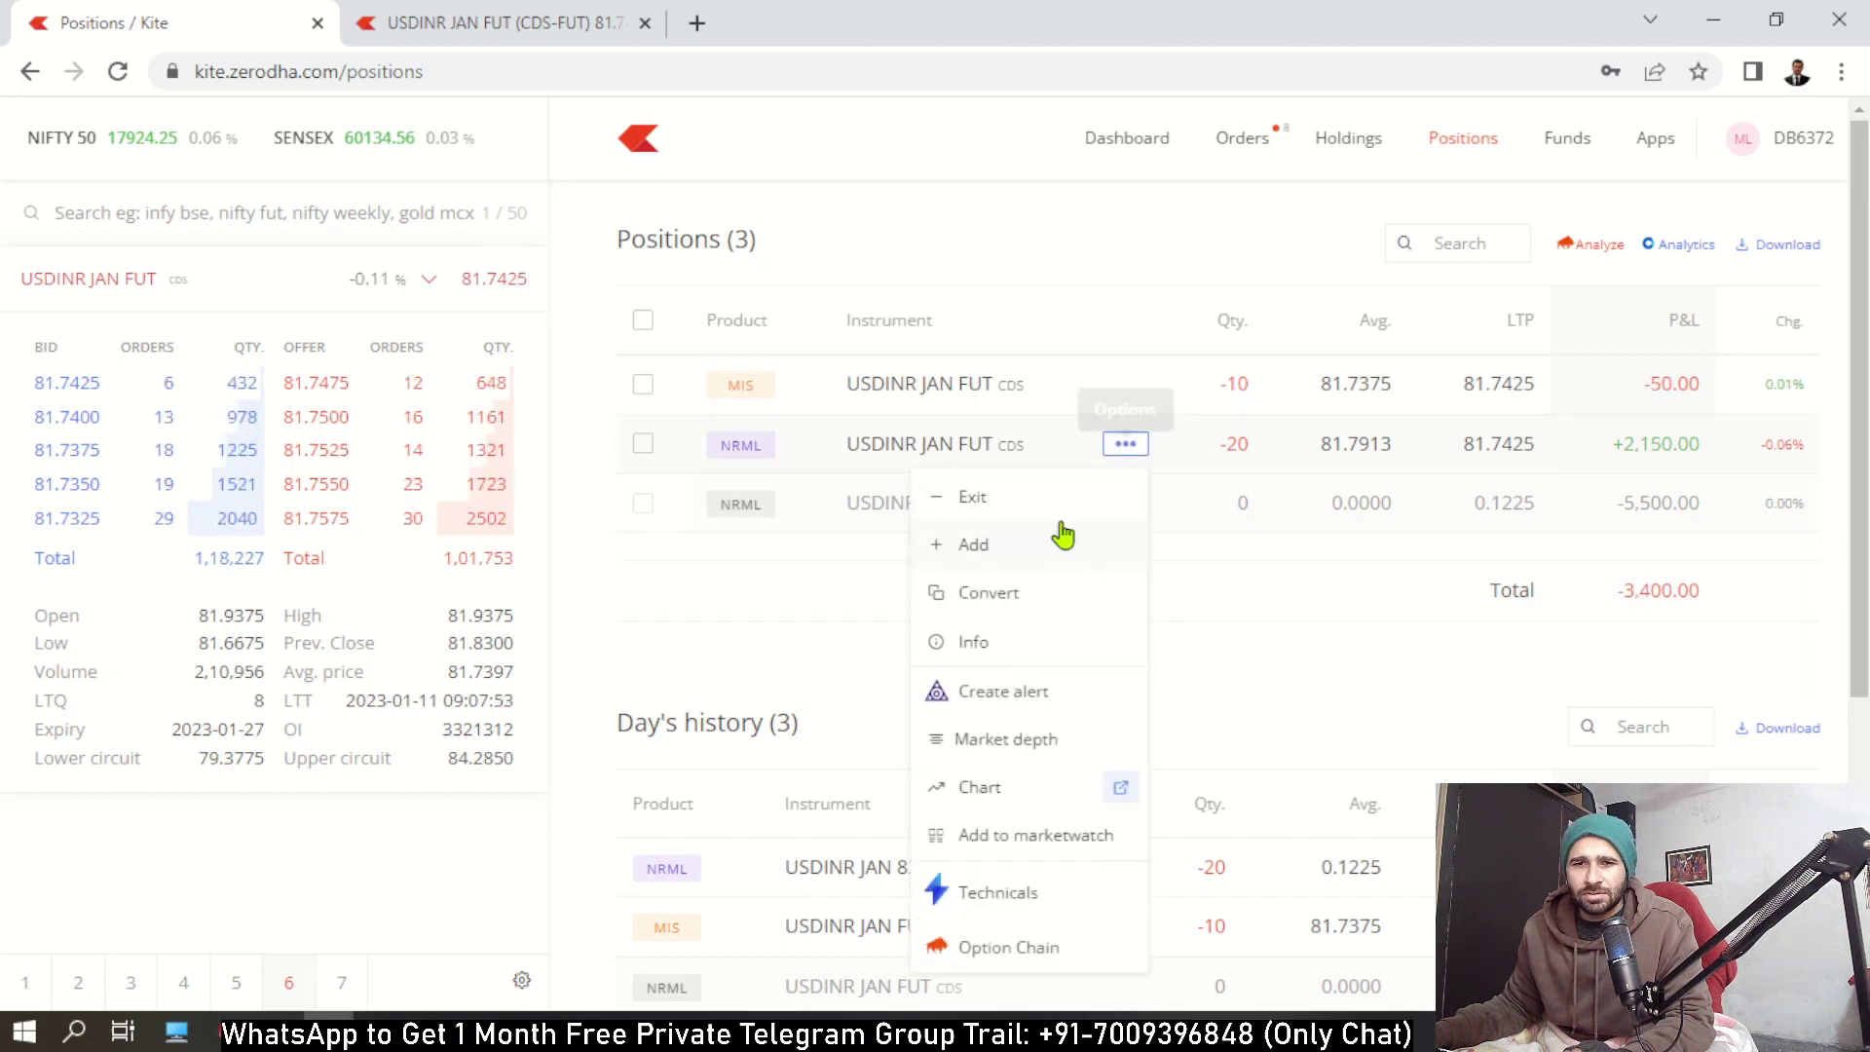
left_click(991, 591)
left_click(974, 528)
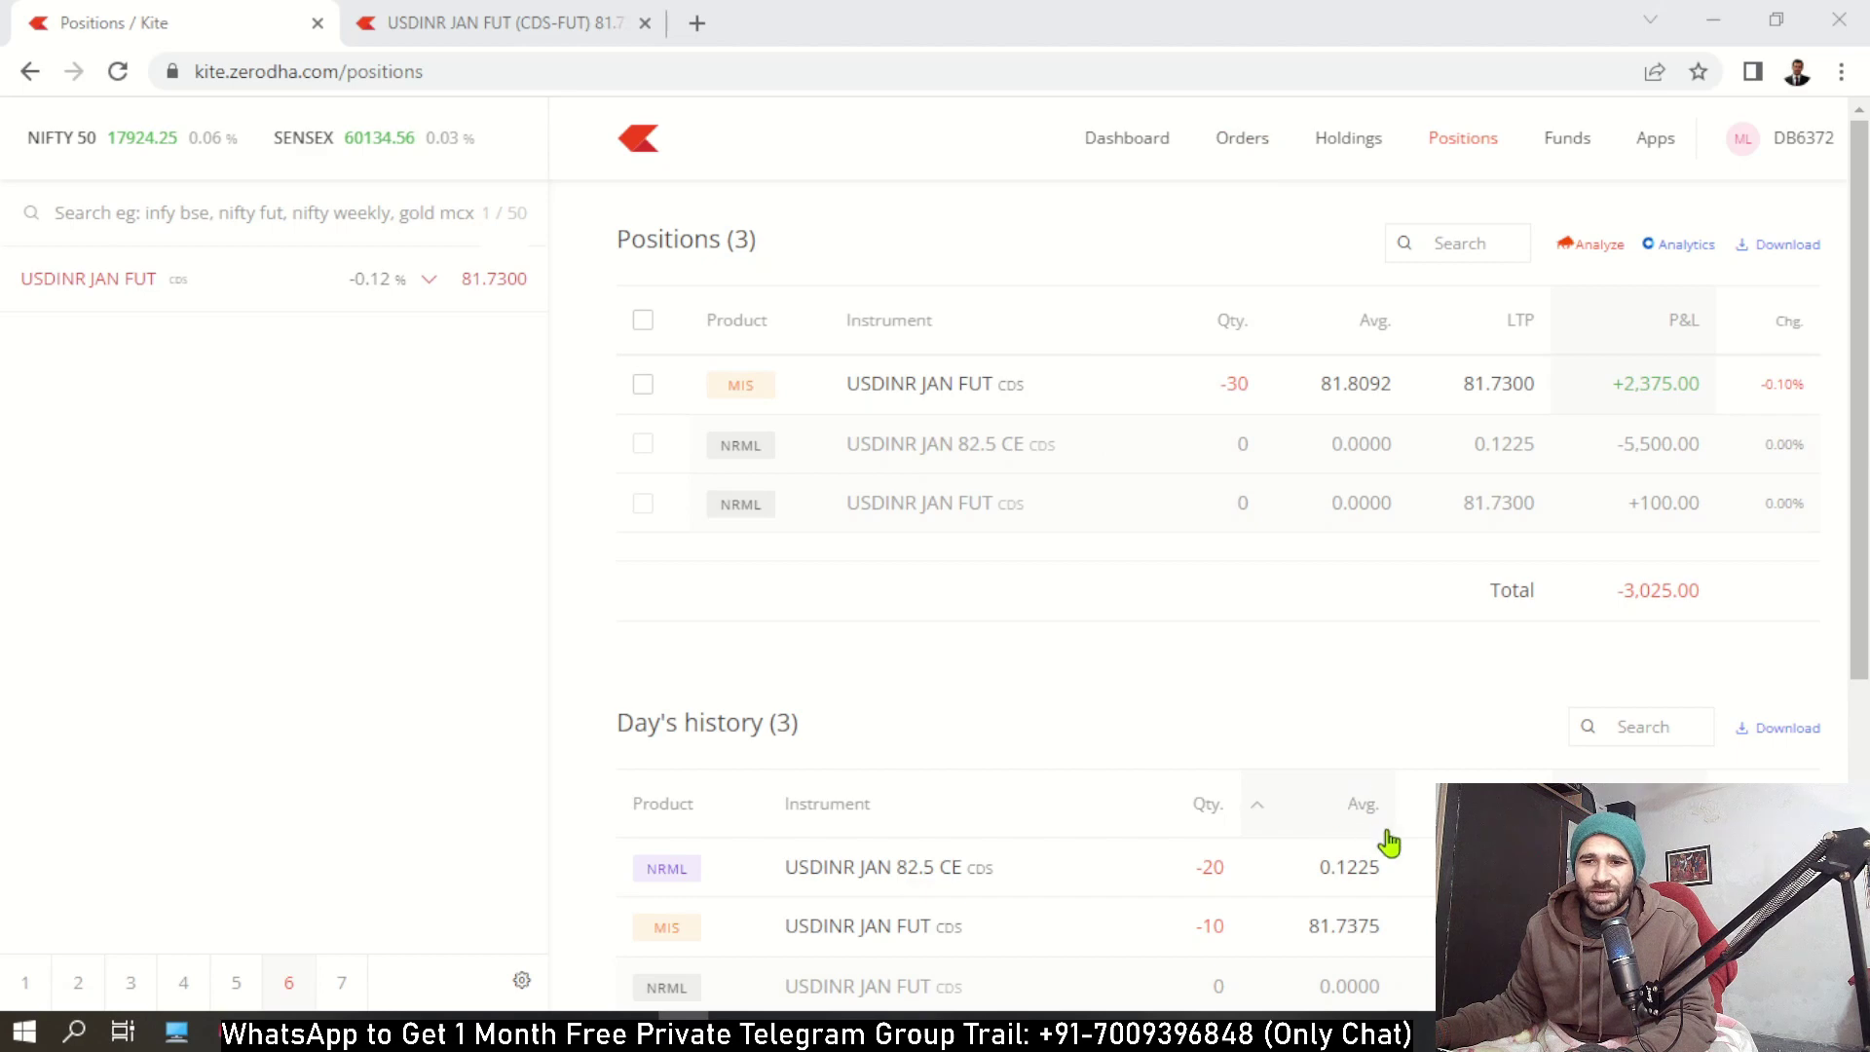
Review the MIS futures position's P&L and the average price of the executed USDINR JAN FUT sell order.
left_click(1640, 388)
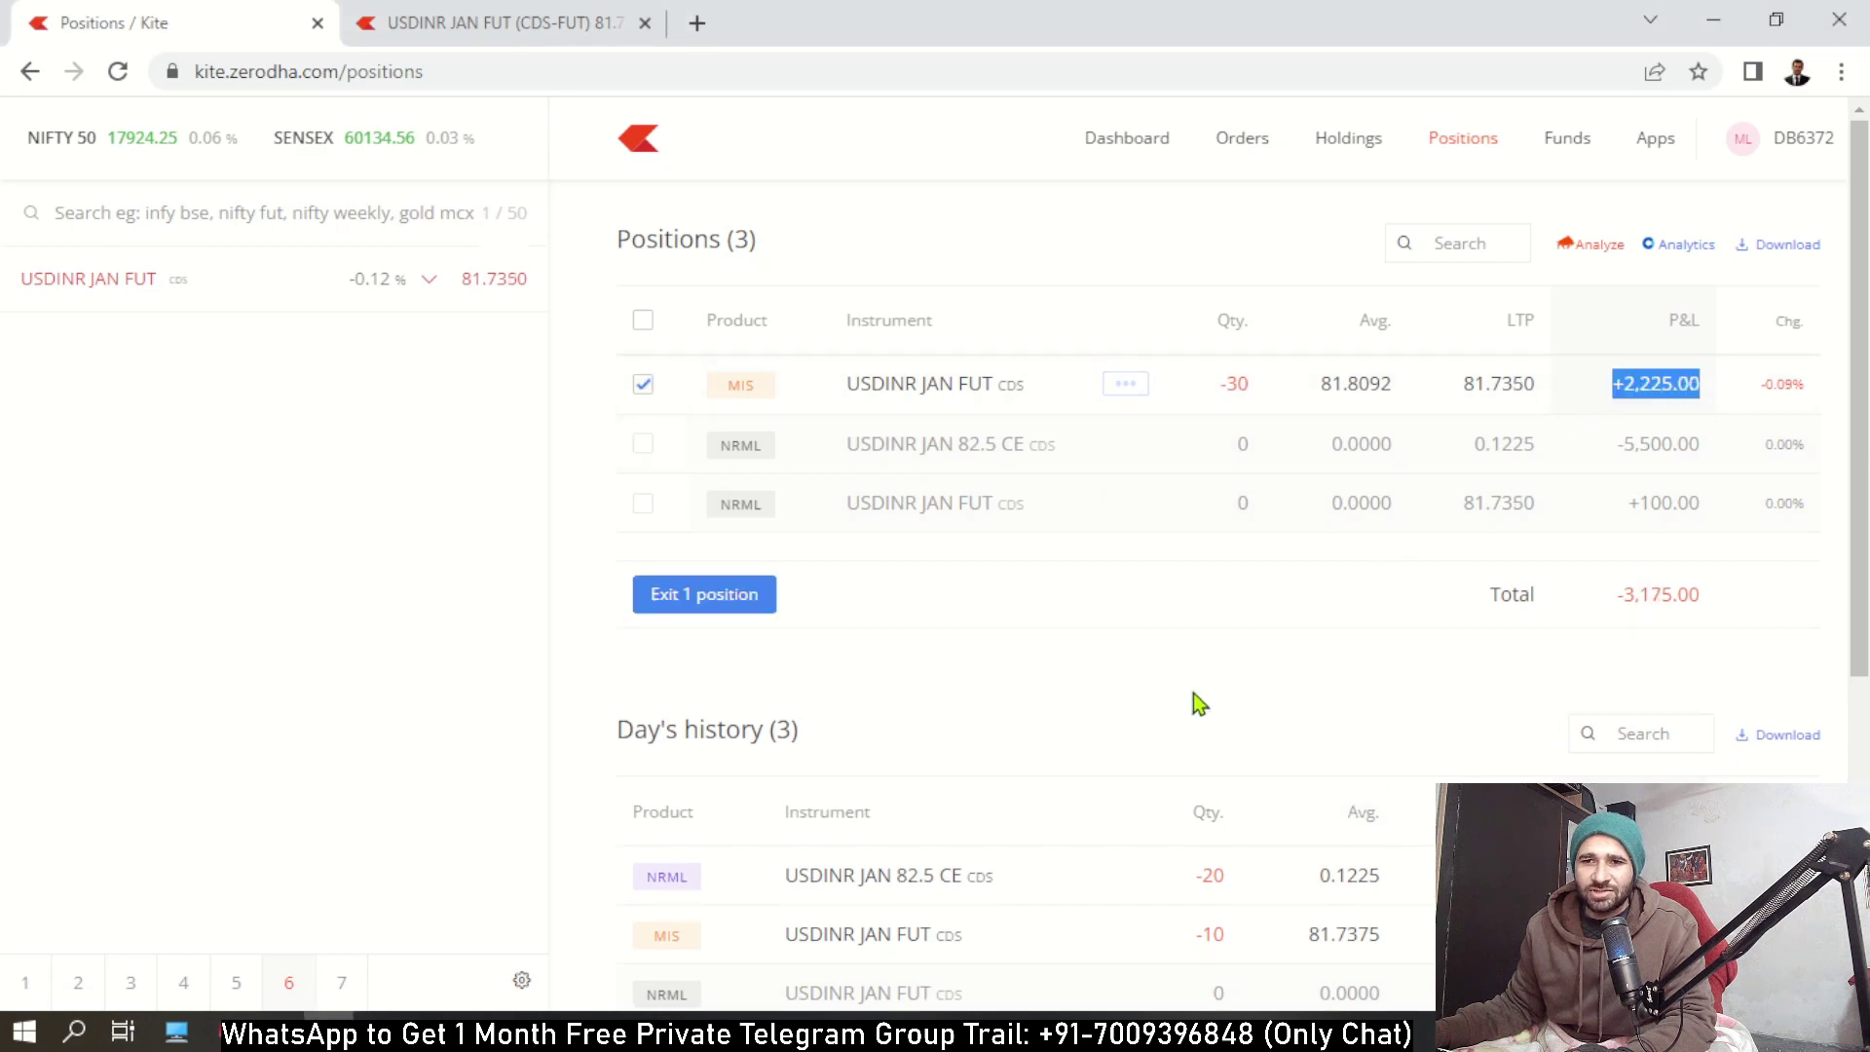
left_click(1251, 146)
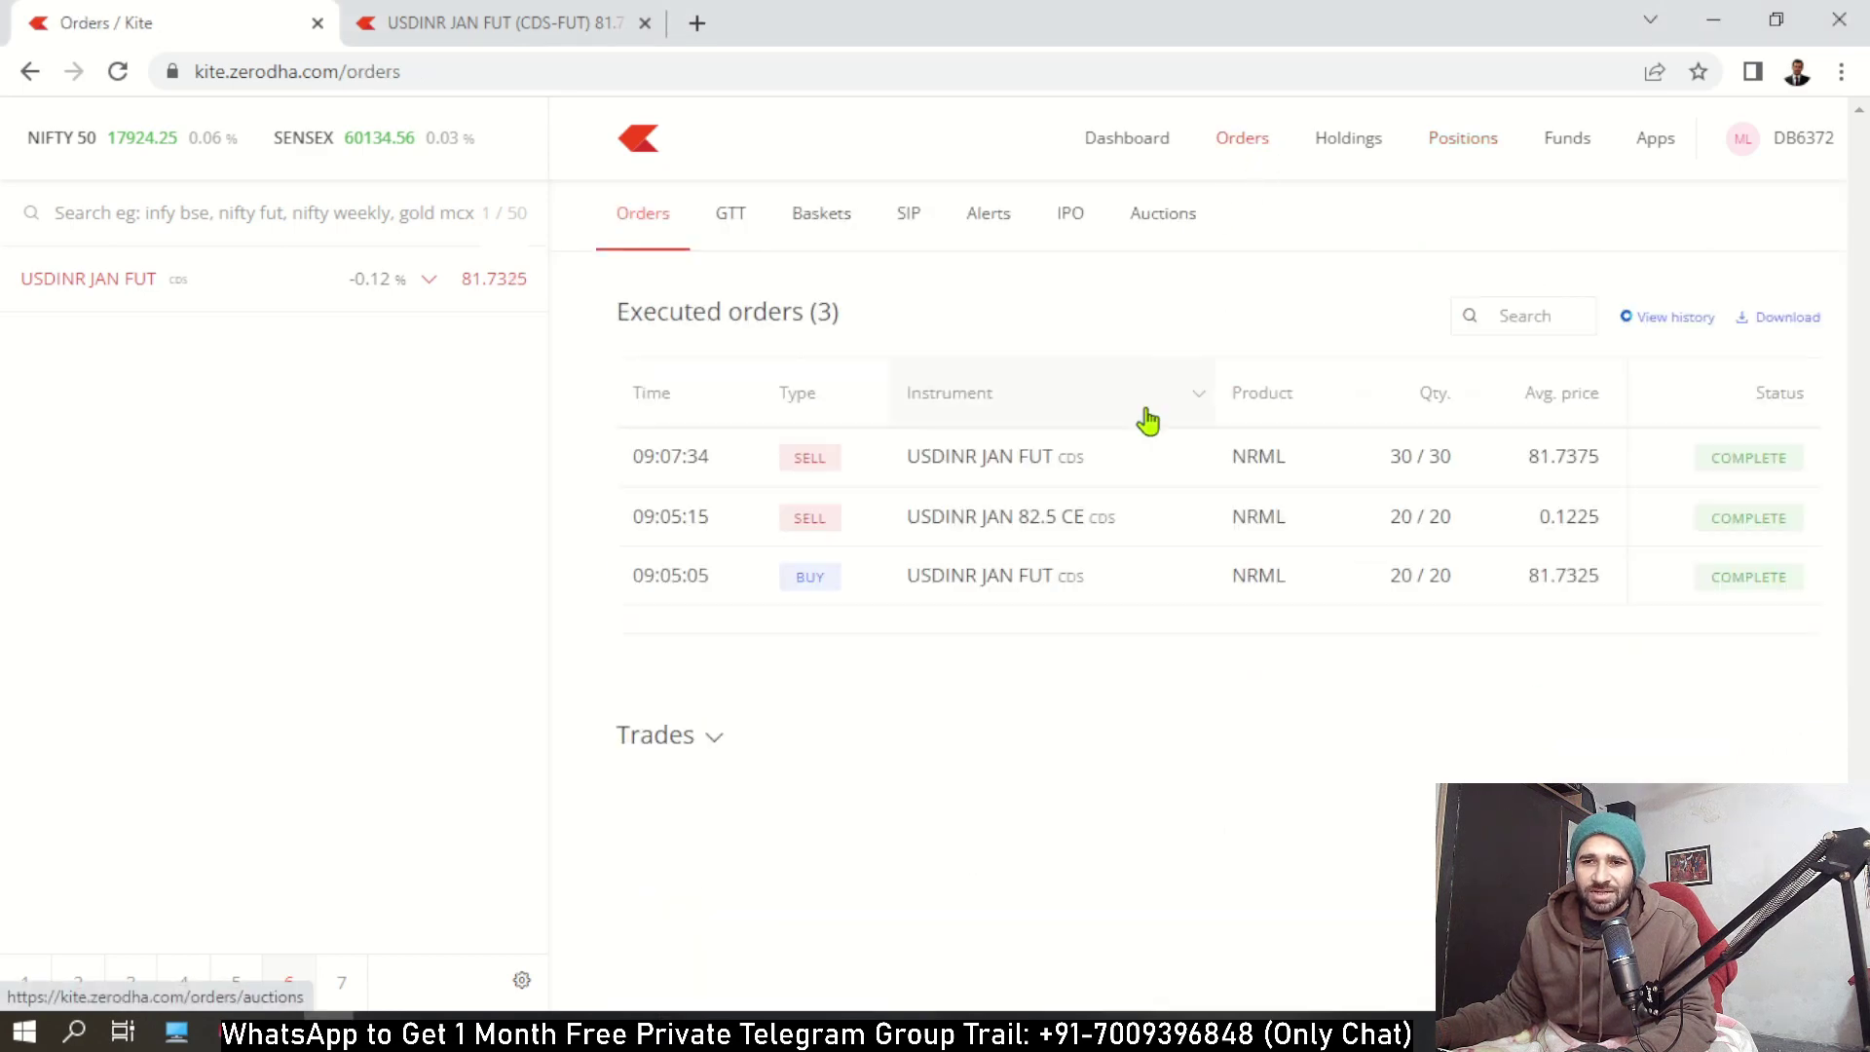
left_click(525, 21)
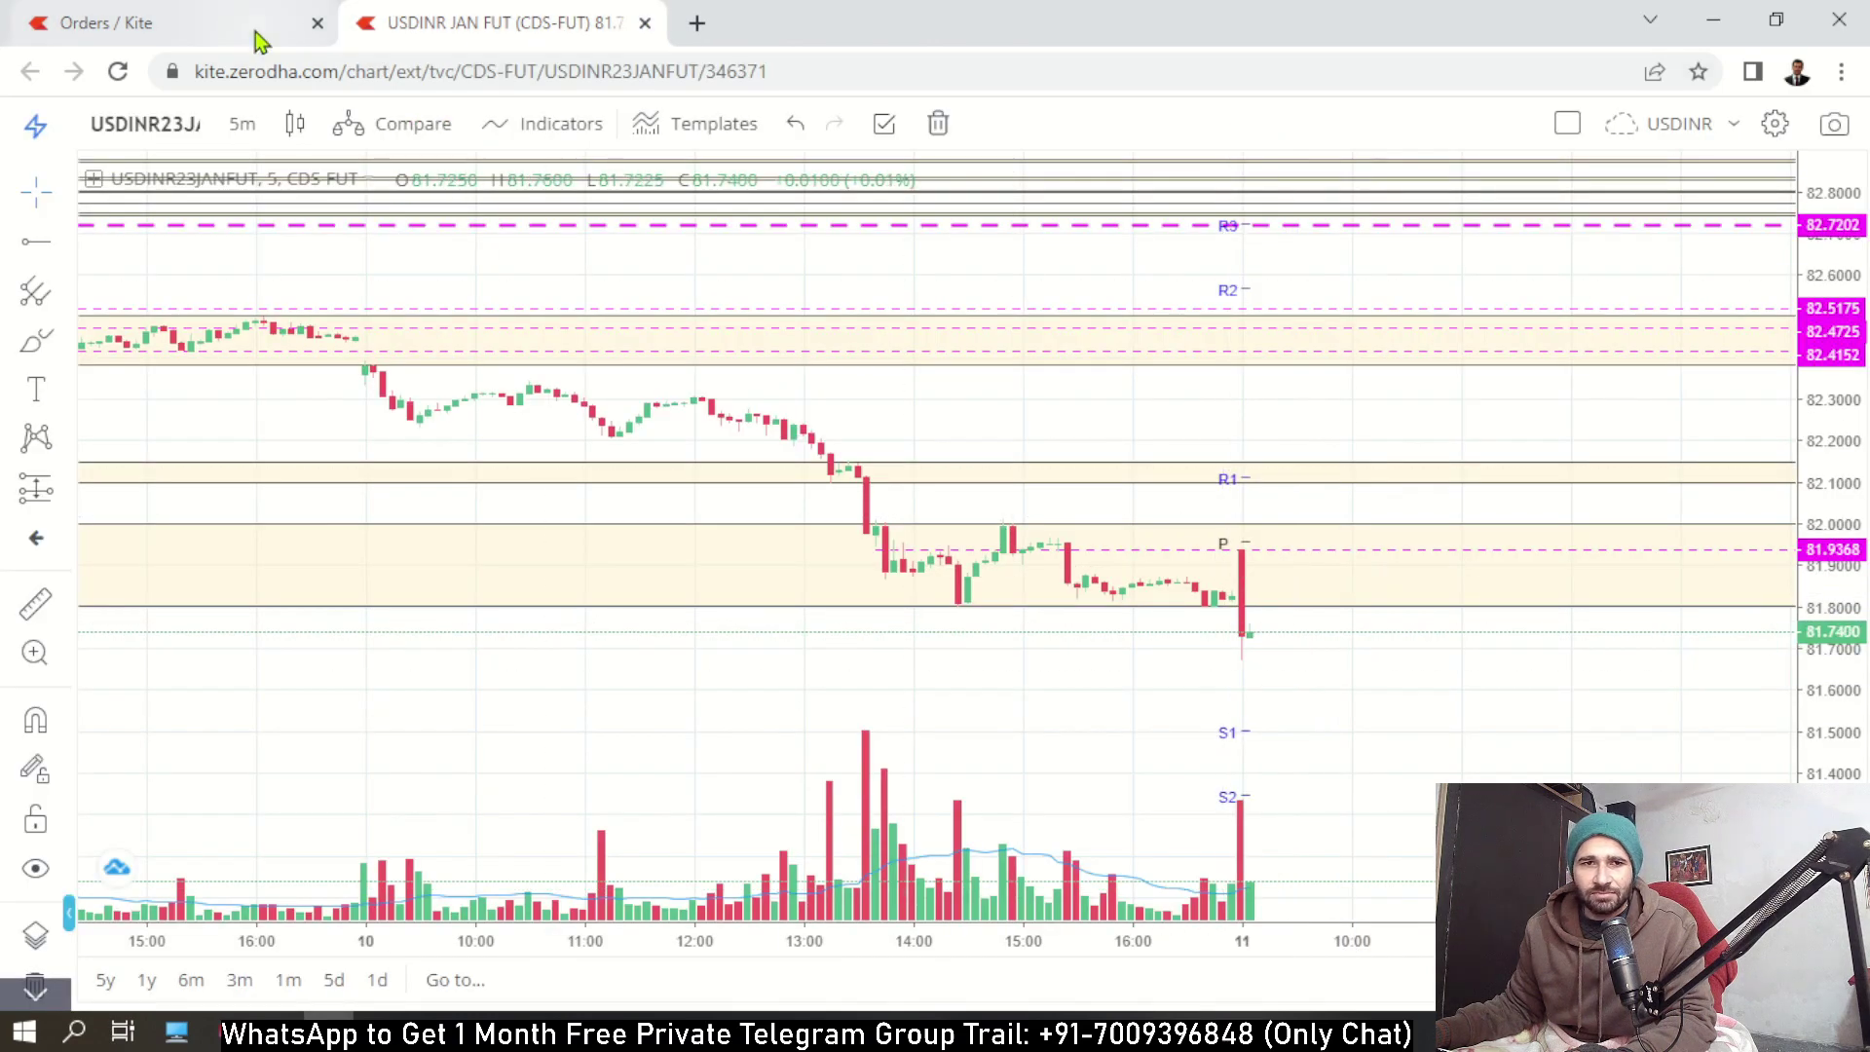
left_click(195, 21)
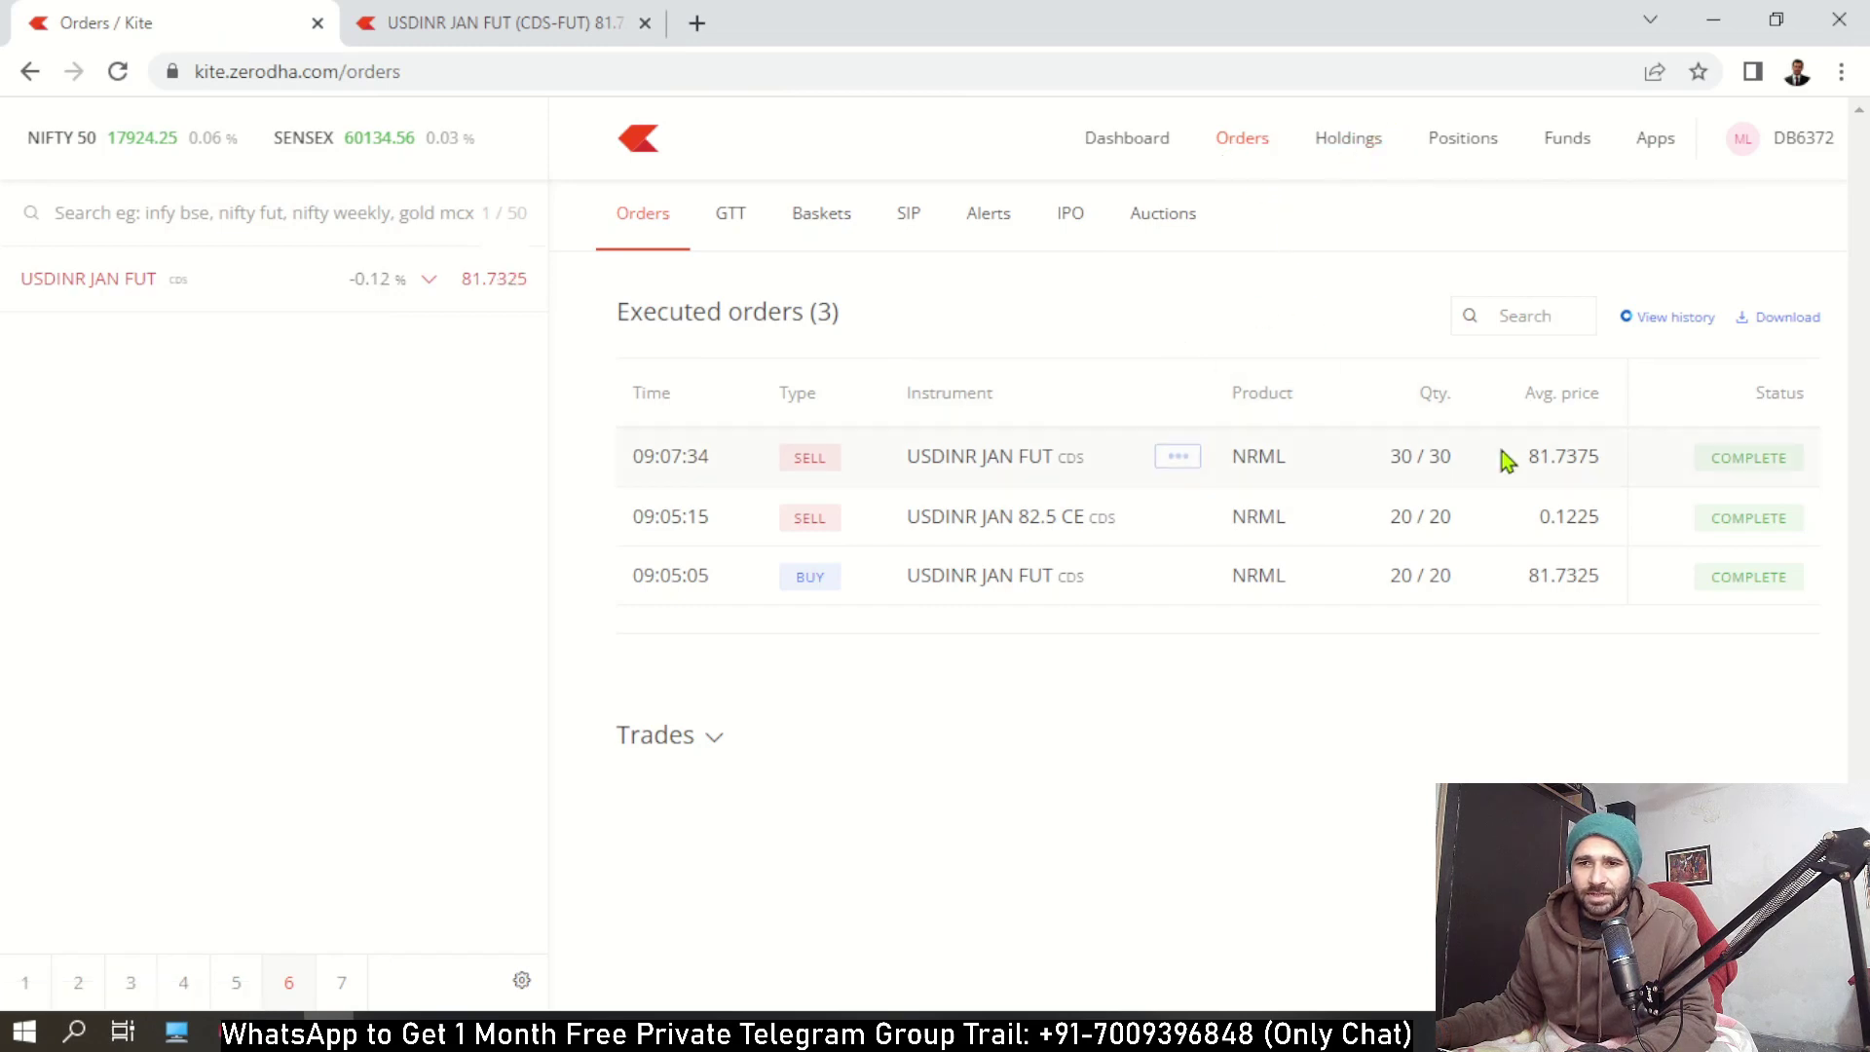
left_click_drag(1527, 458, 1570, 455)
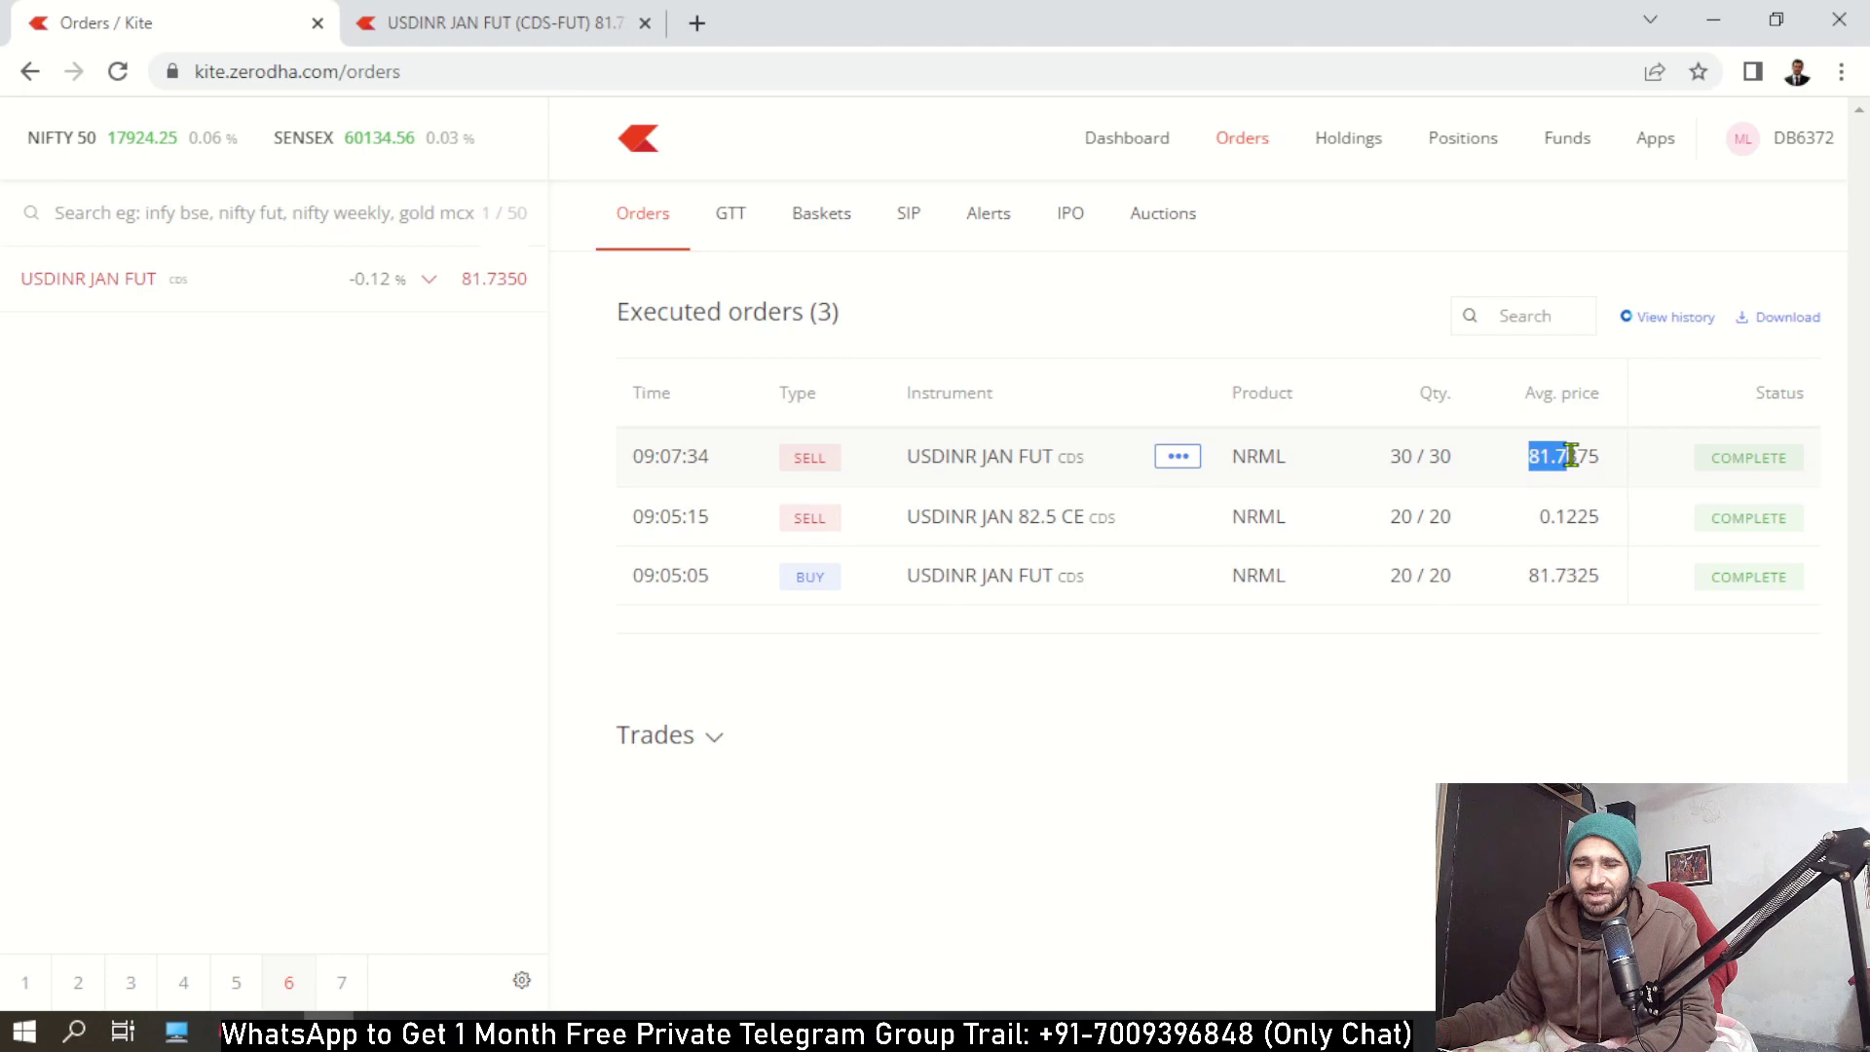
left_click(1305, 694)
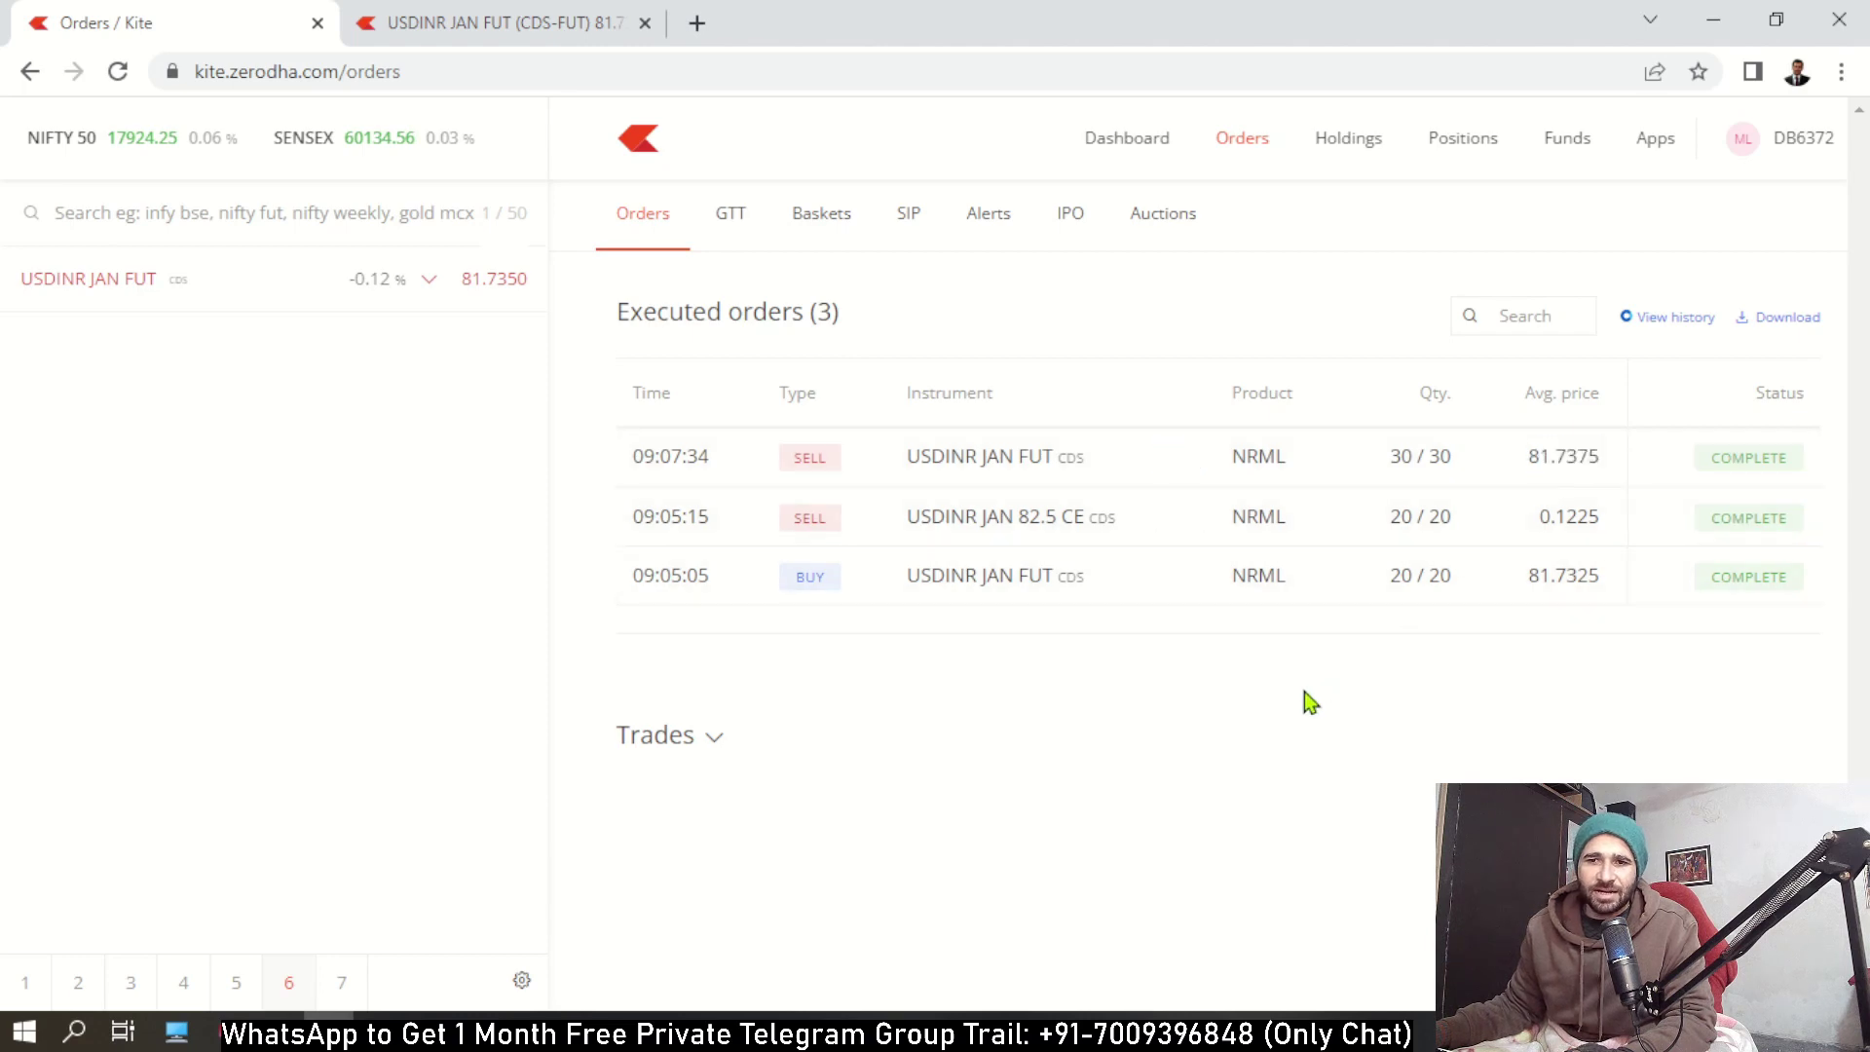
Examine the 5-minute USDINR JAN FUT chart around the latest candles and across the preceding sessions.
left_click(523, 14)
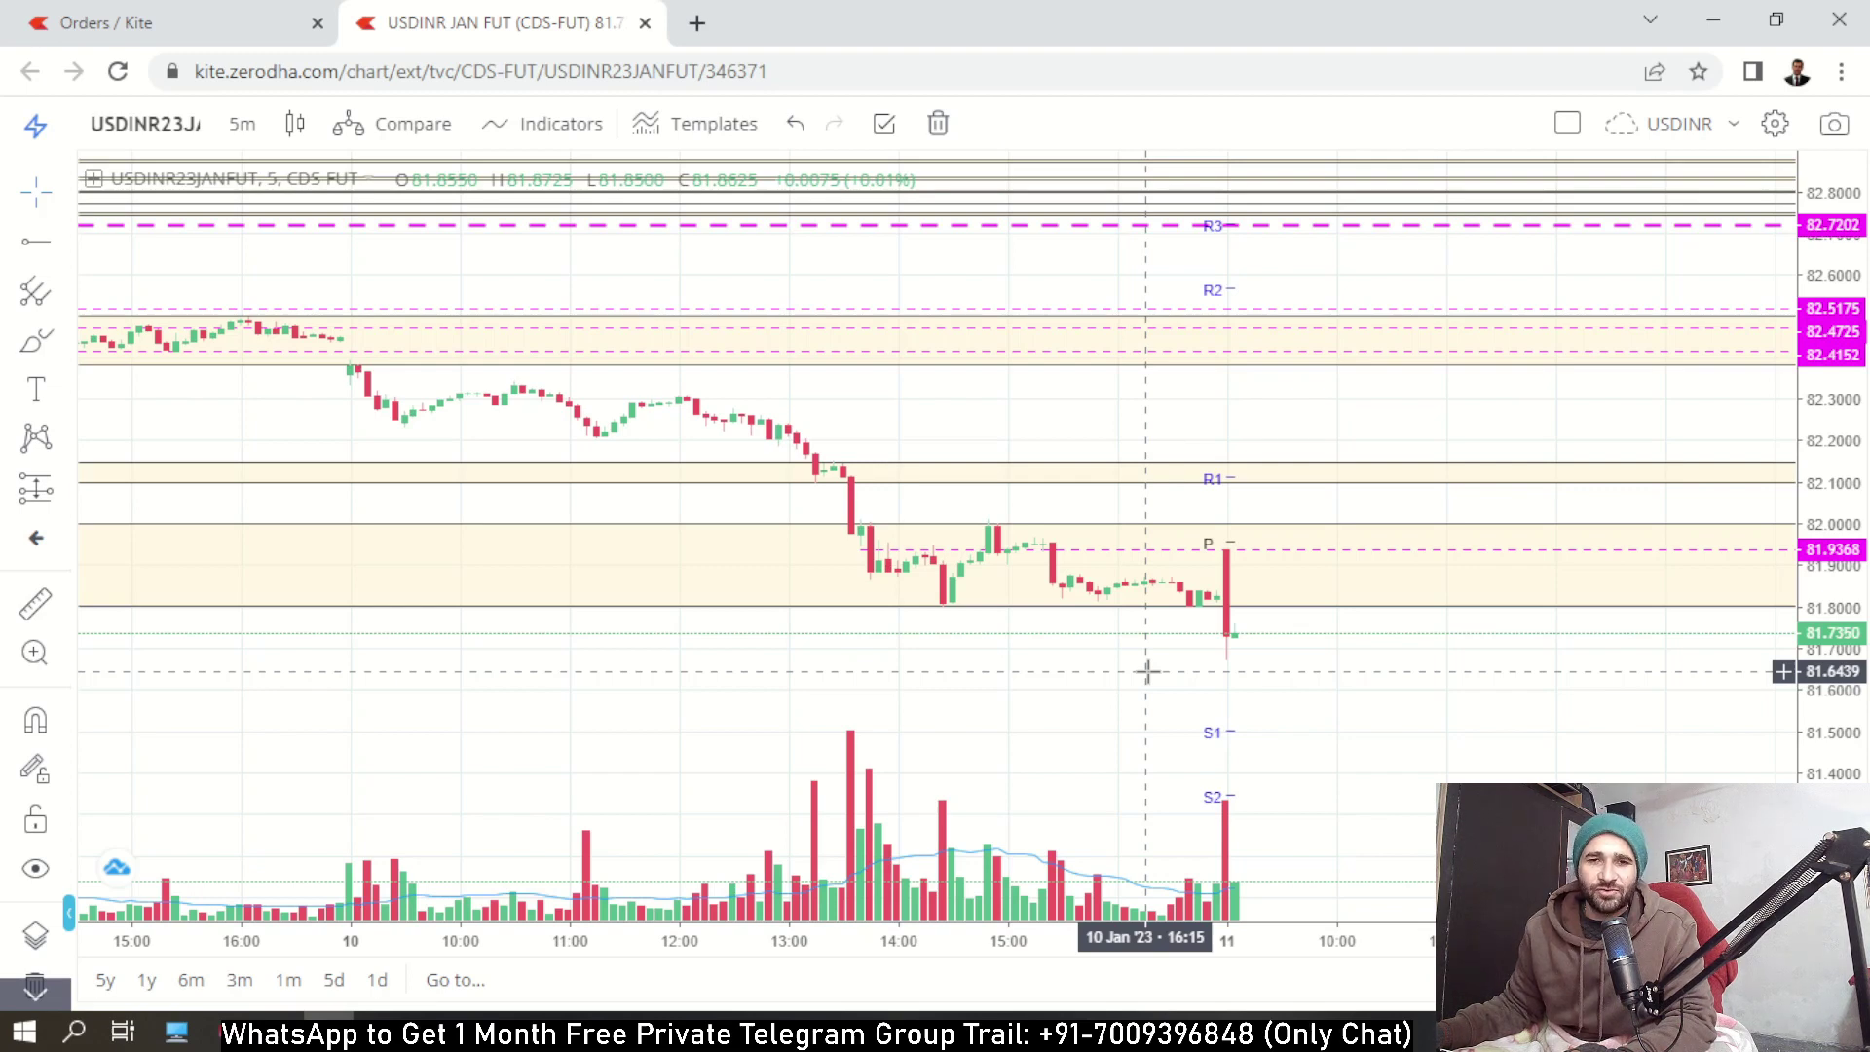
scroll(1146, 671, "up", 1)
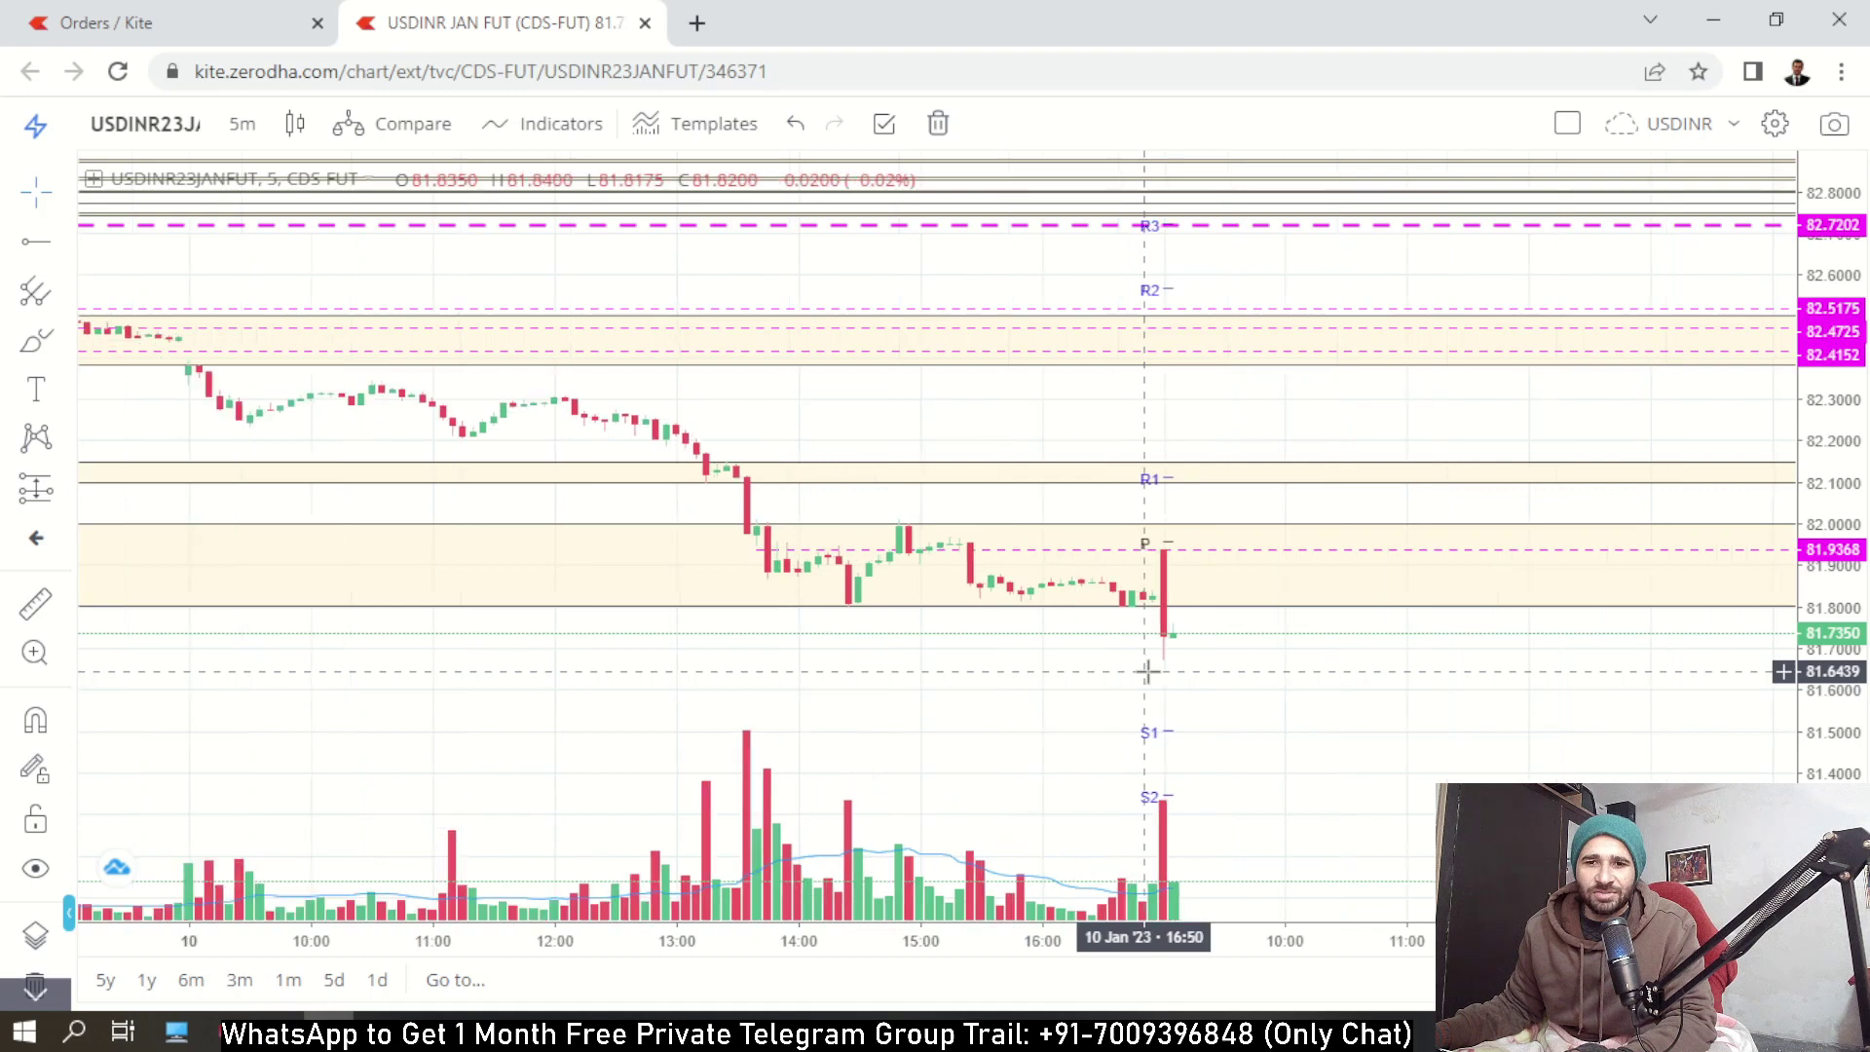
left_click_drag(976, 717, 953, 722)
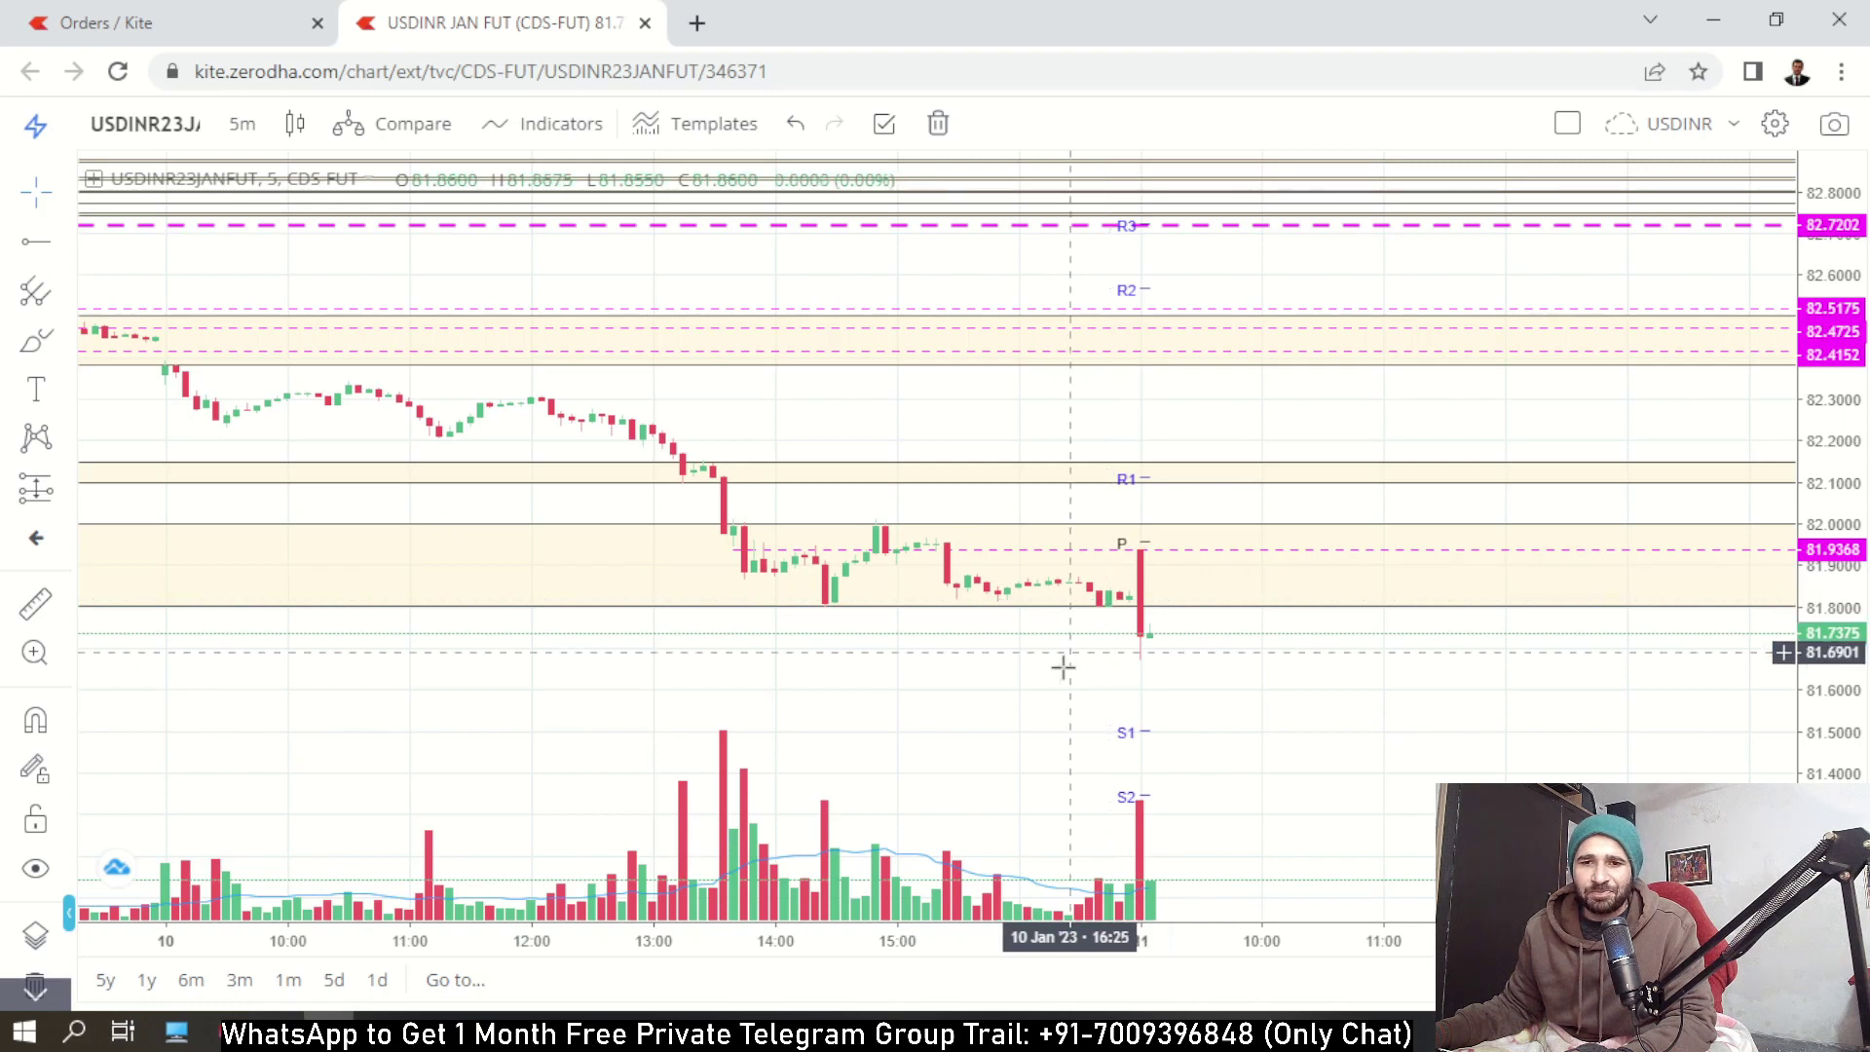
left_click_drag(1060, 659, 990, 652)
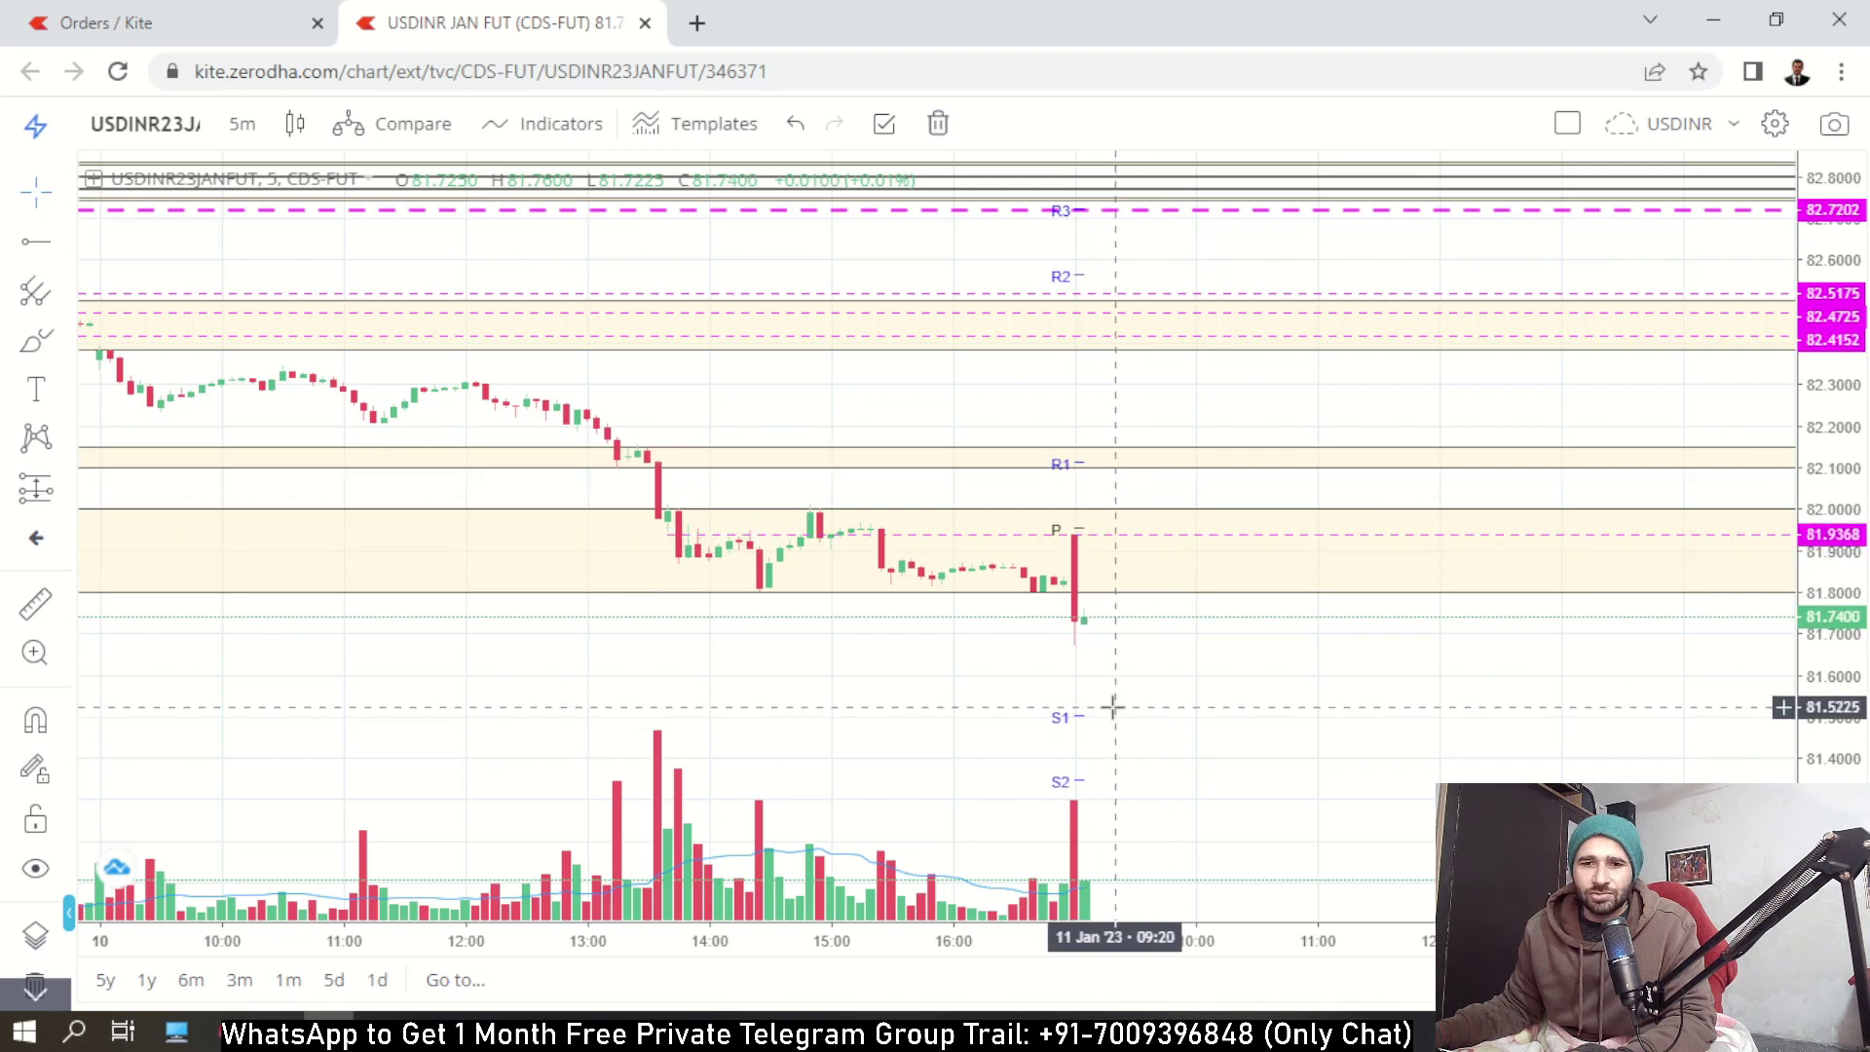
left_click_drag(1140, 693, 1211, 672)
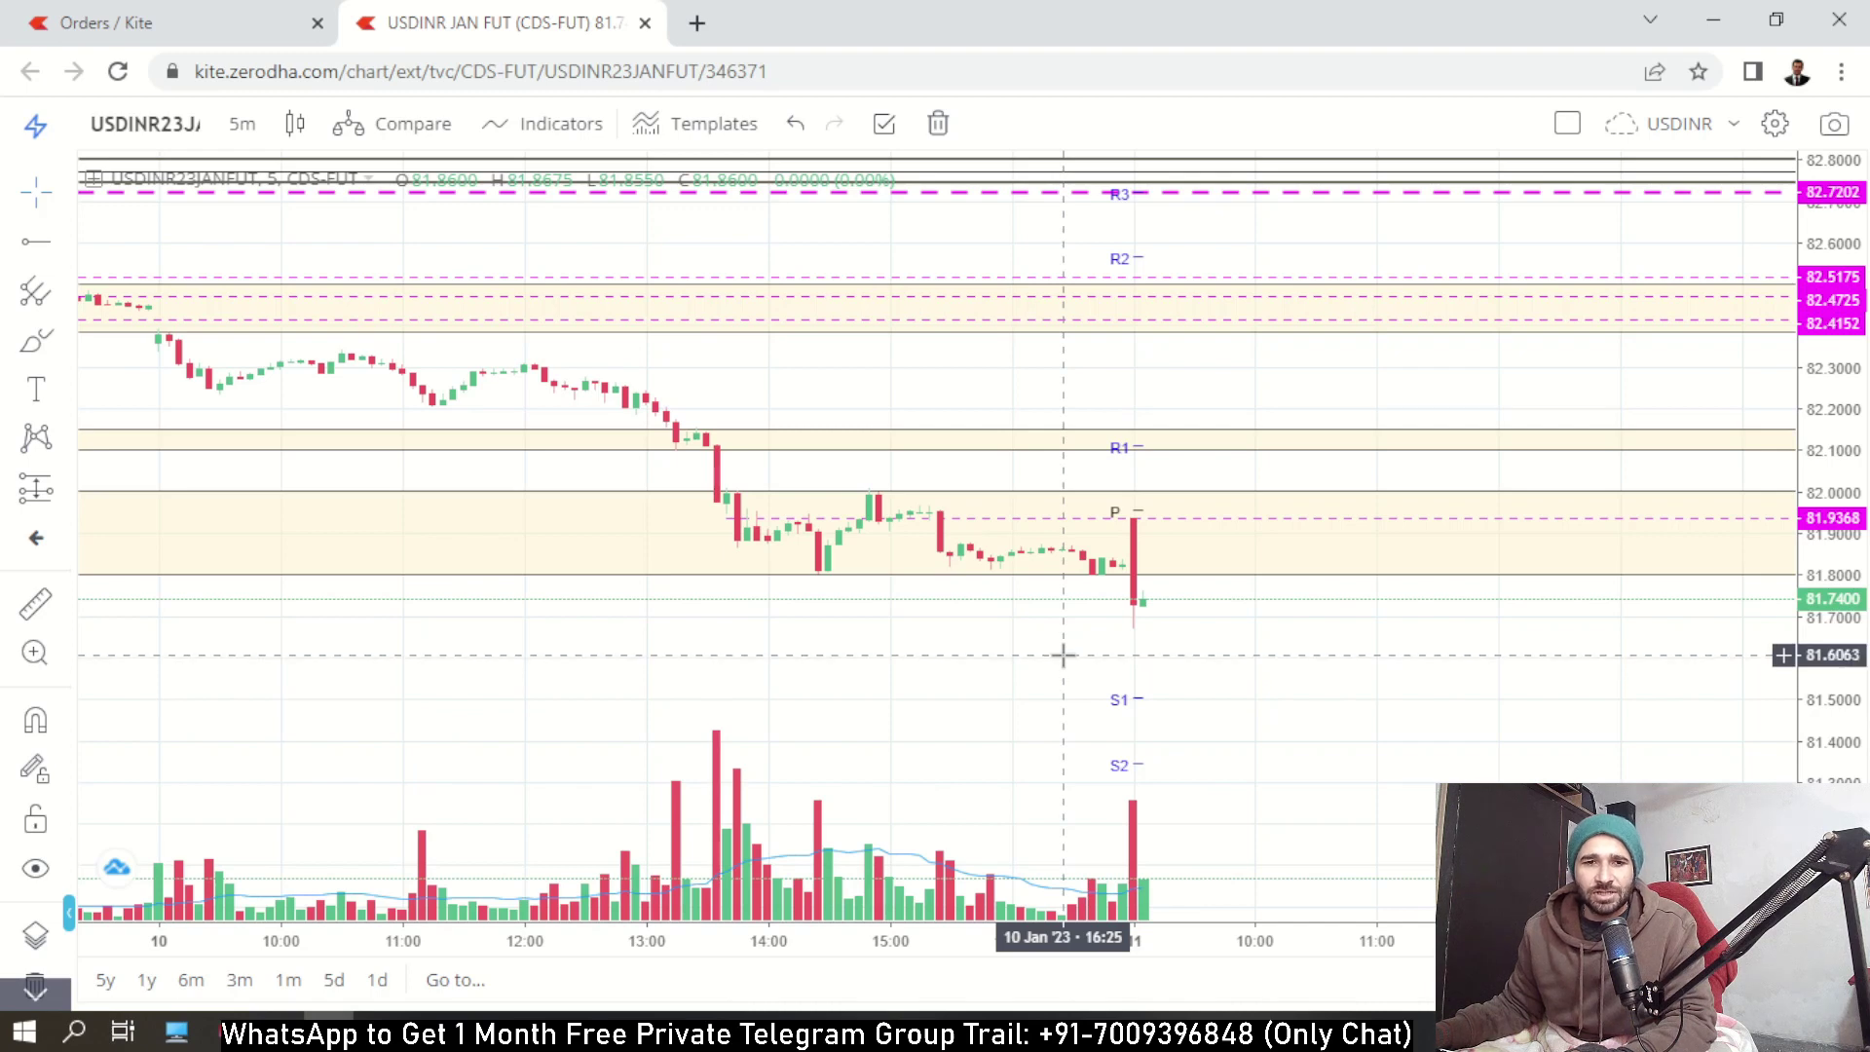
scroll(935, 633, "down", 5)
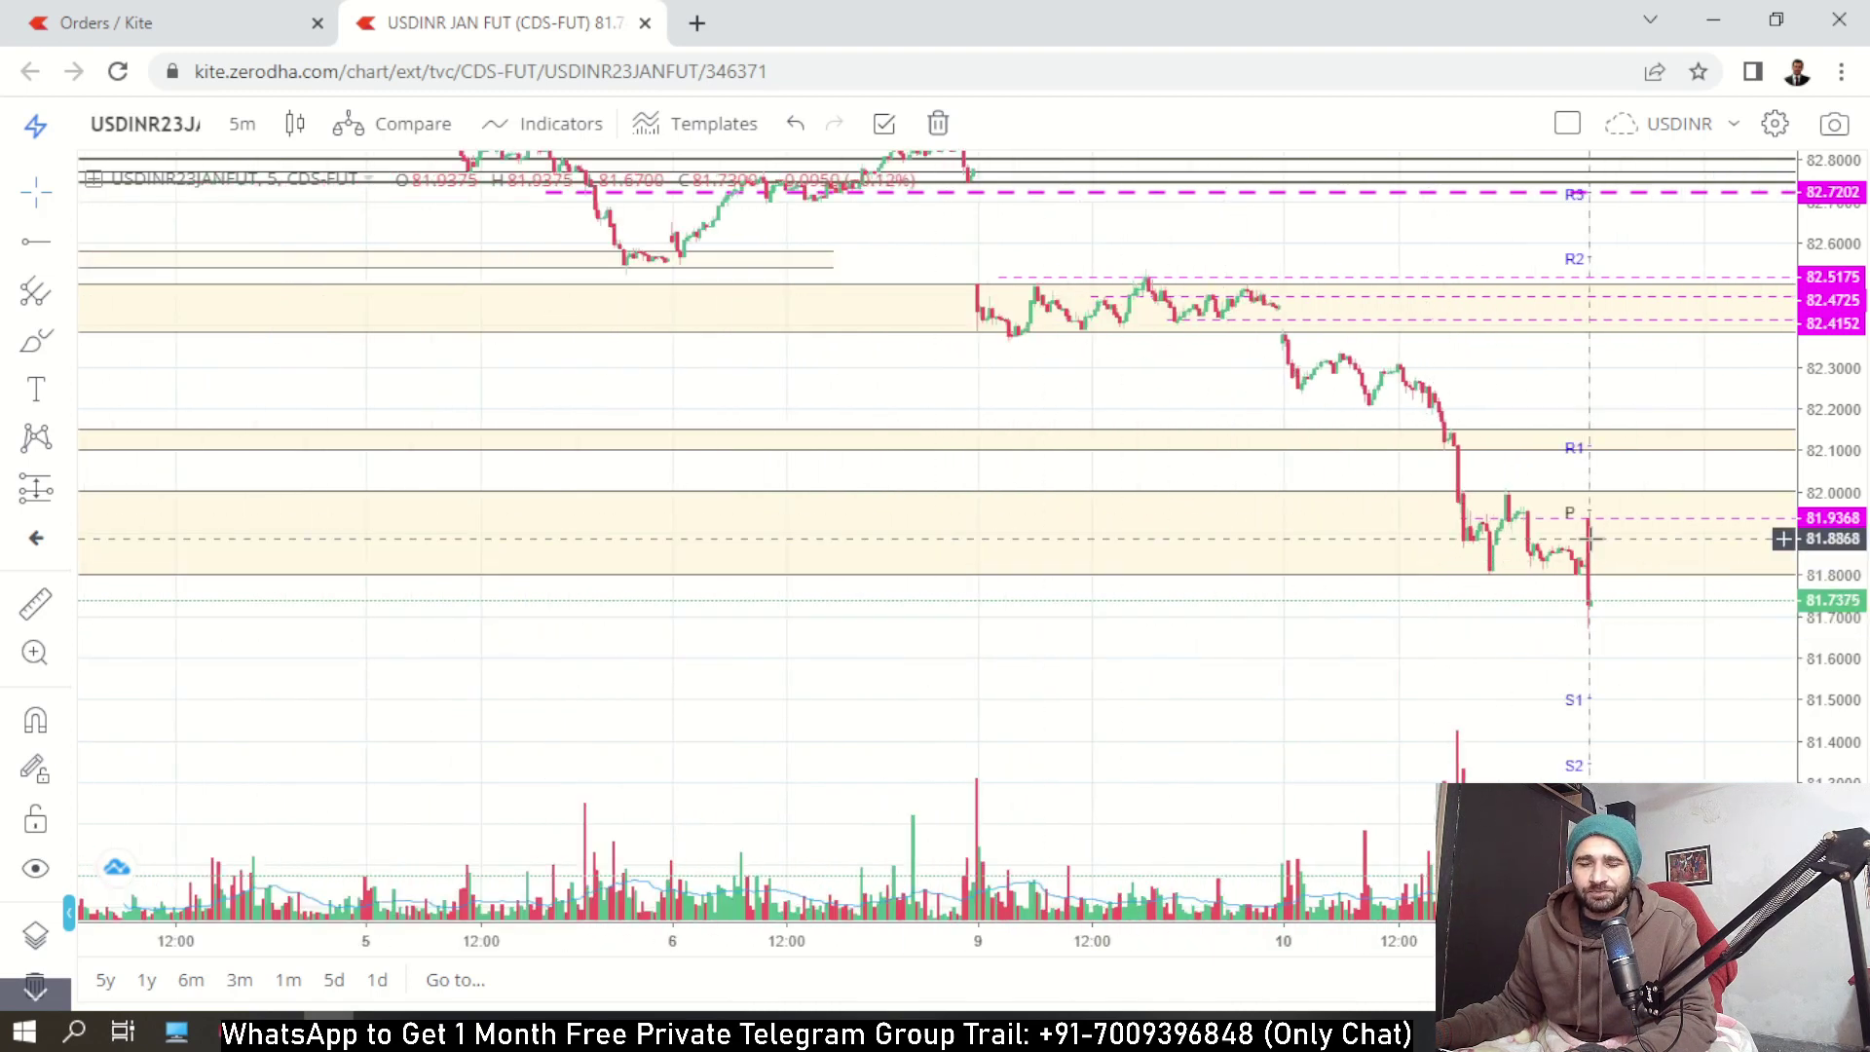
scroll(1362, 615, "up", 2)
scroll(1362, 615, "up", 1)
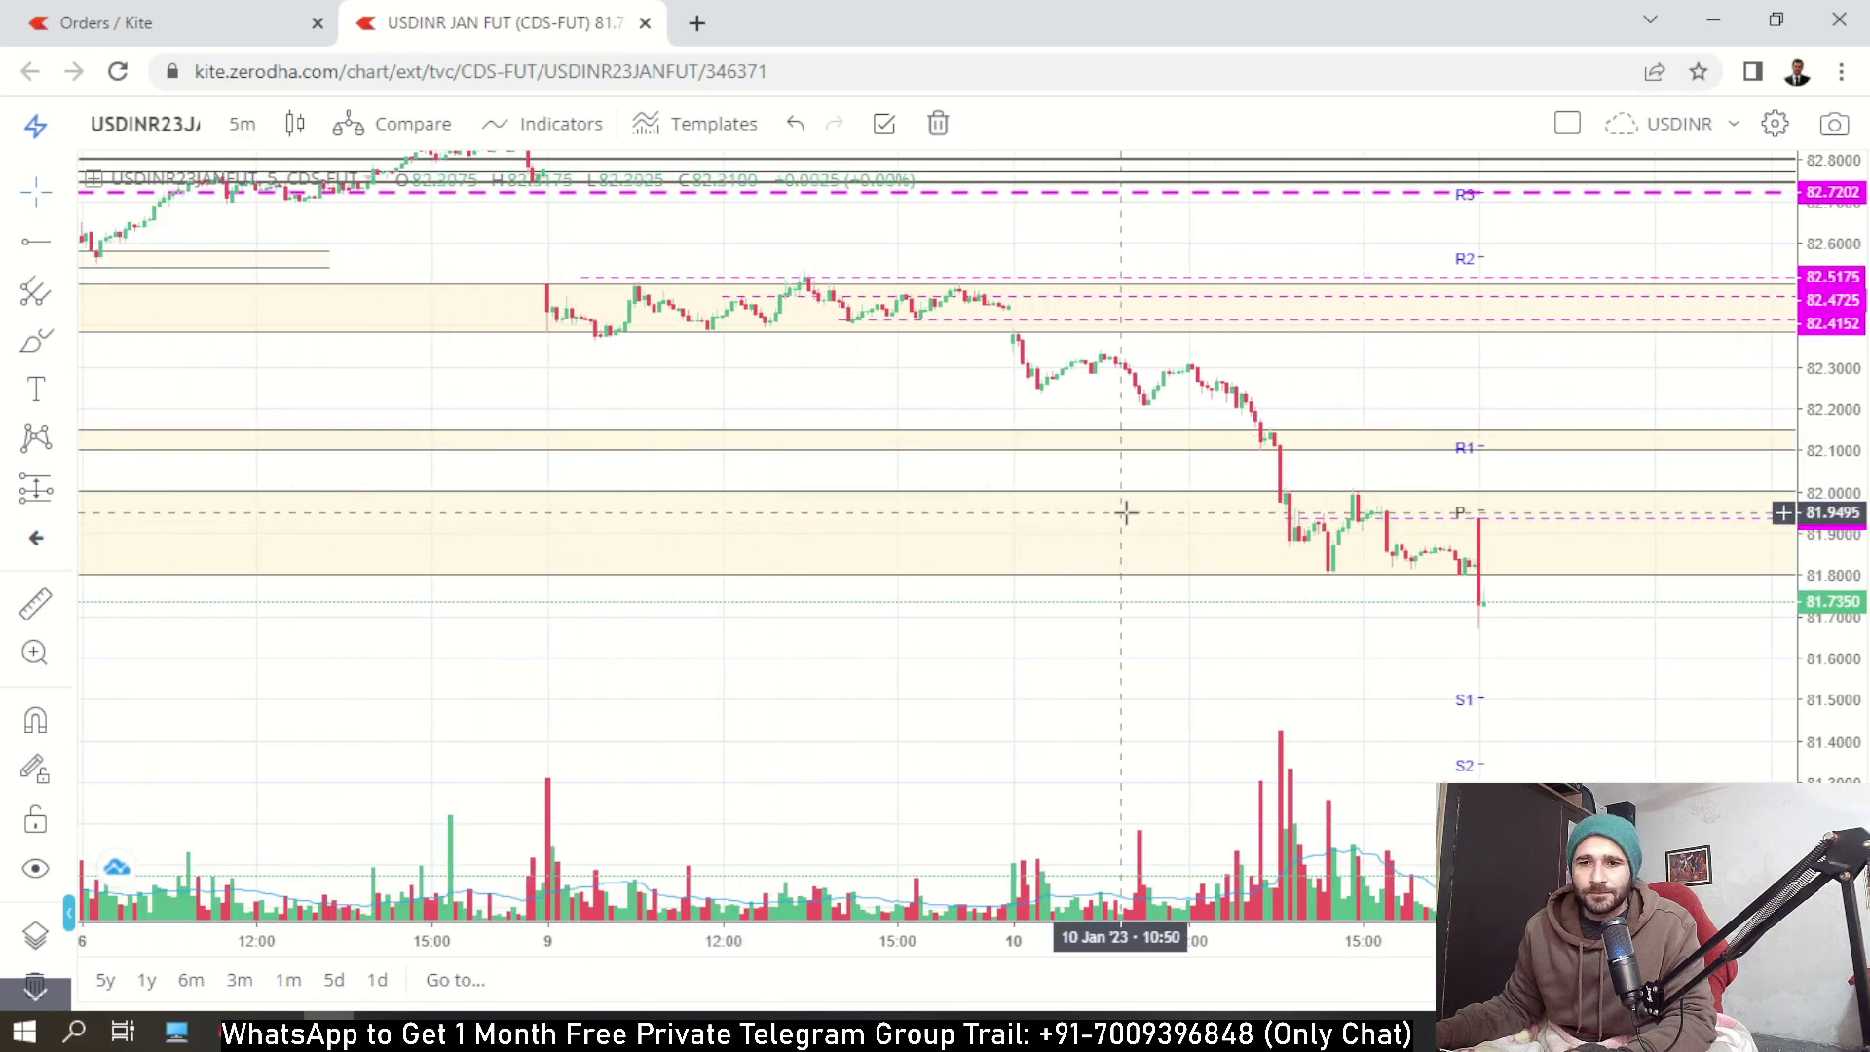
scroll(1163, 584, "up", 2)
Review the average price of the MIS USDINR JAN FUT position and the day's history in the positions list.
left_click(185, 22)
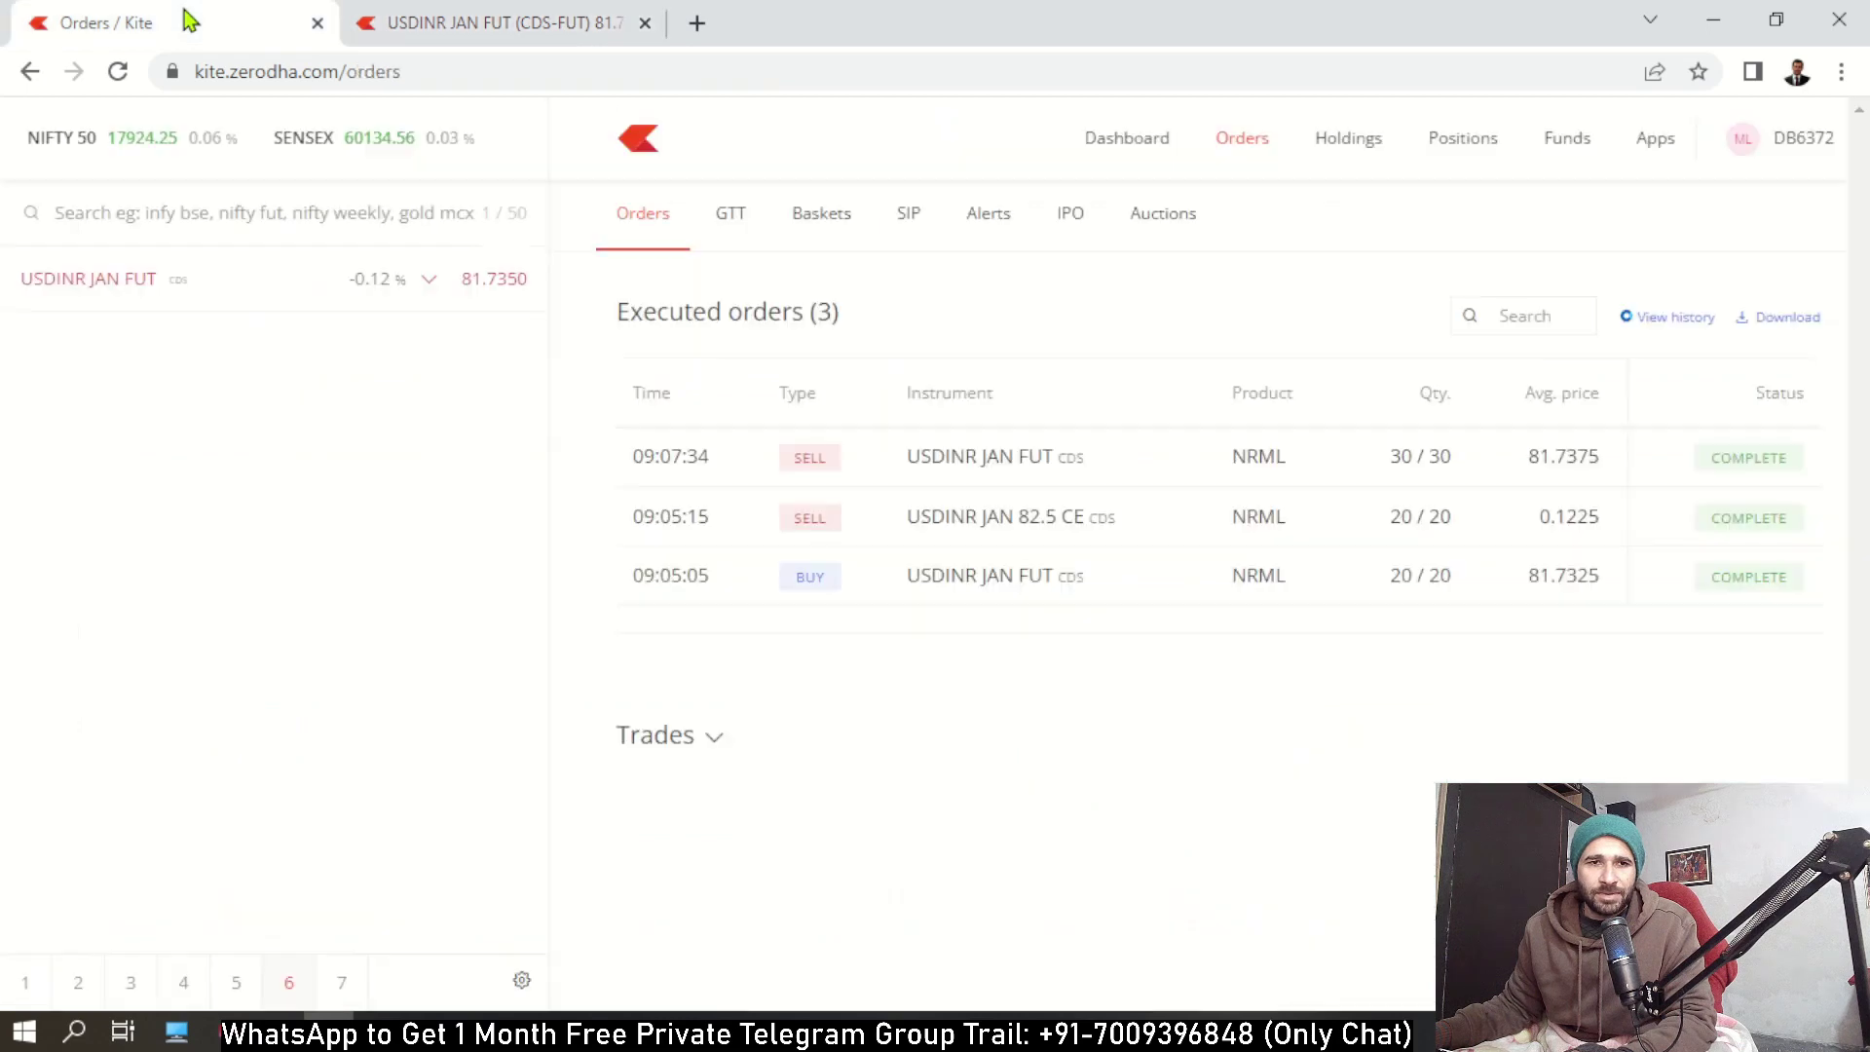
left_click(1438, 154)
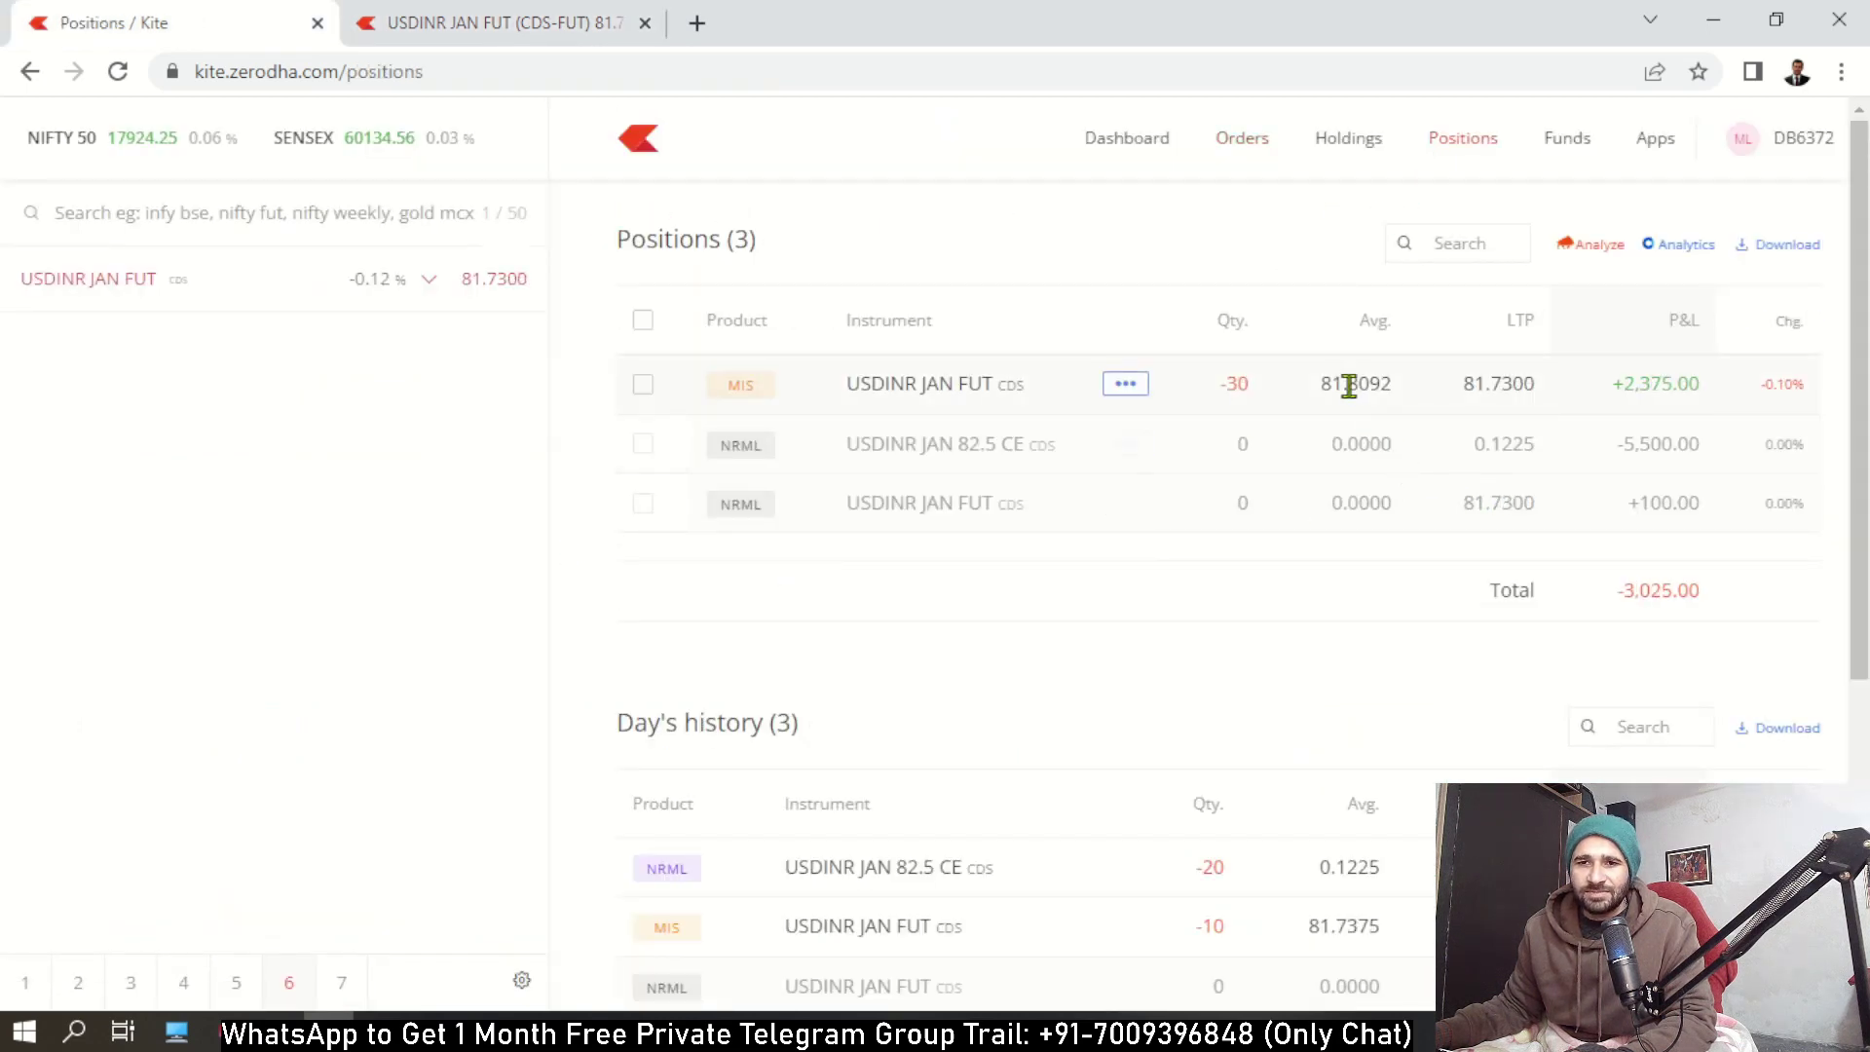
left_click_drag(1332, 384, 1394, 383)
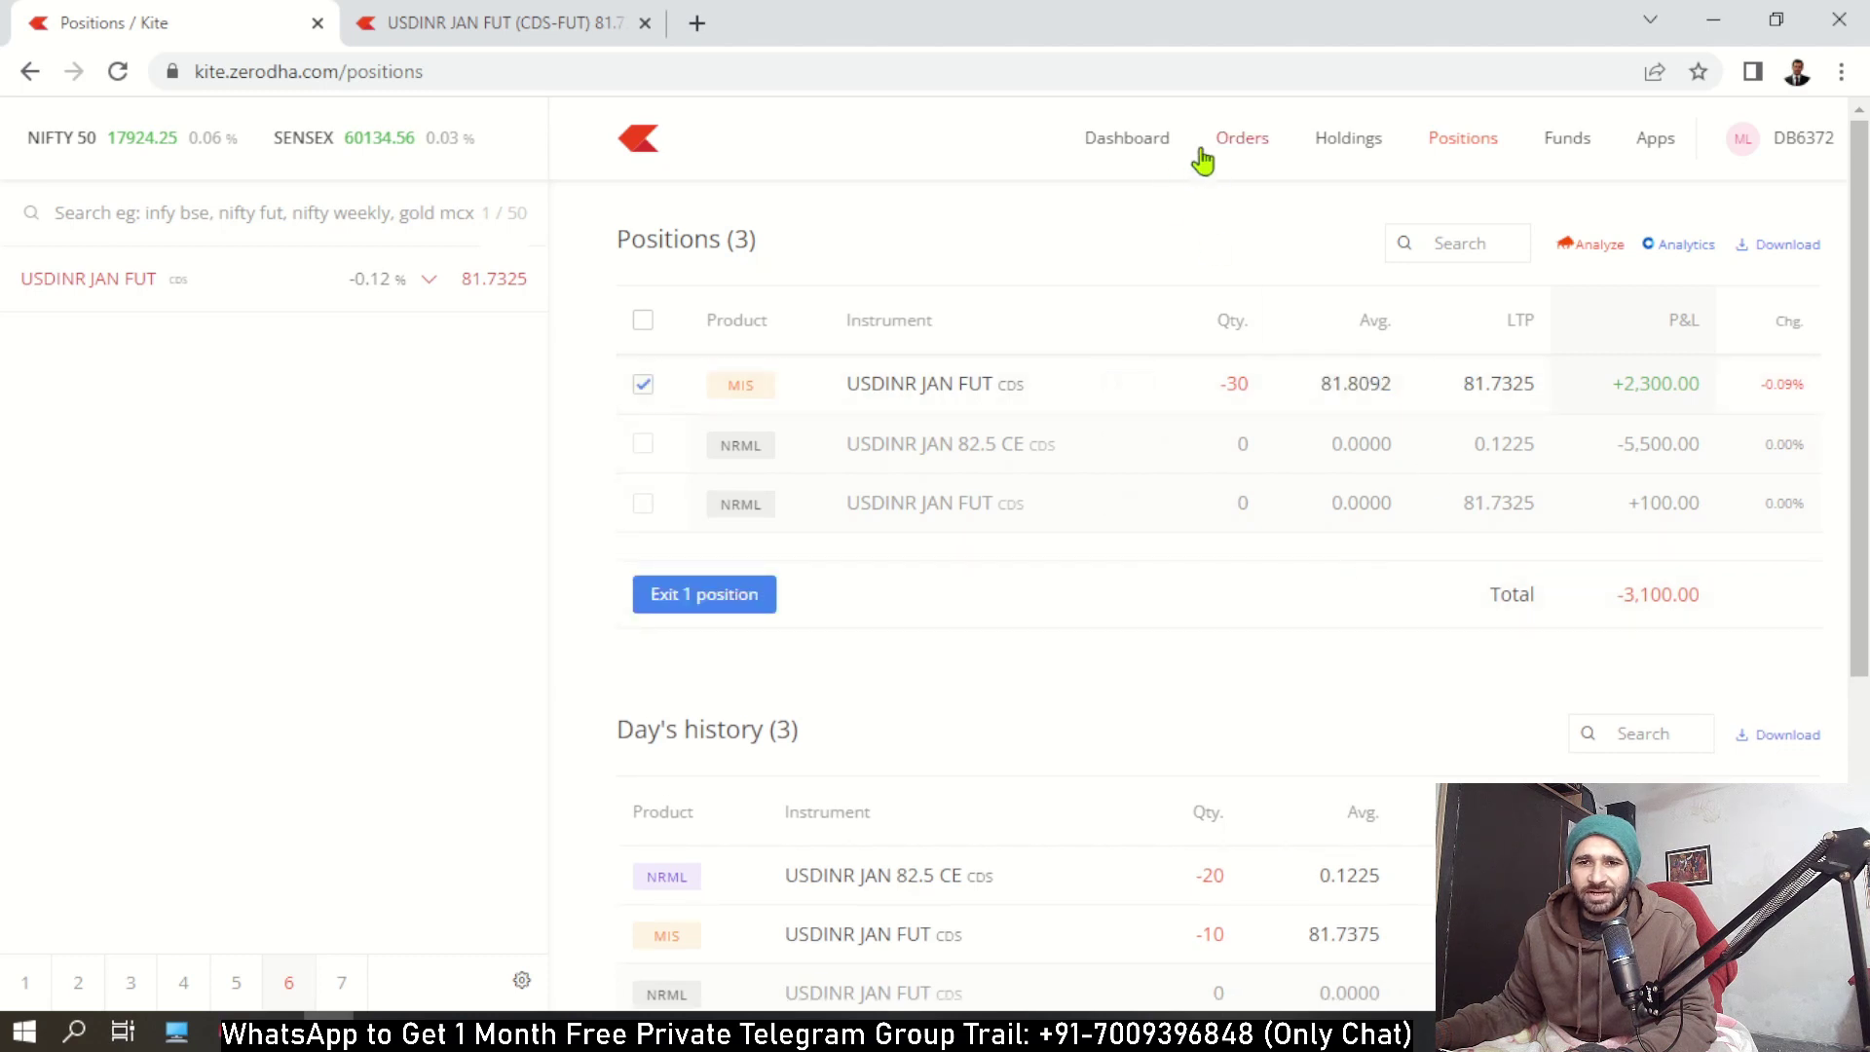
left_click_drag(1328, 389, 1394, 384)
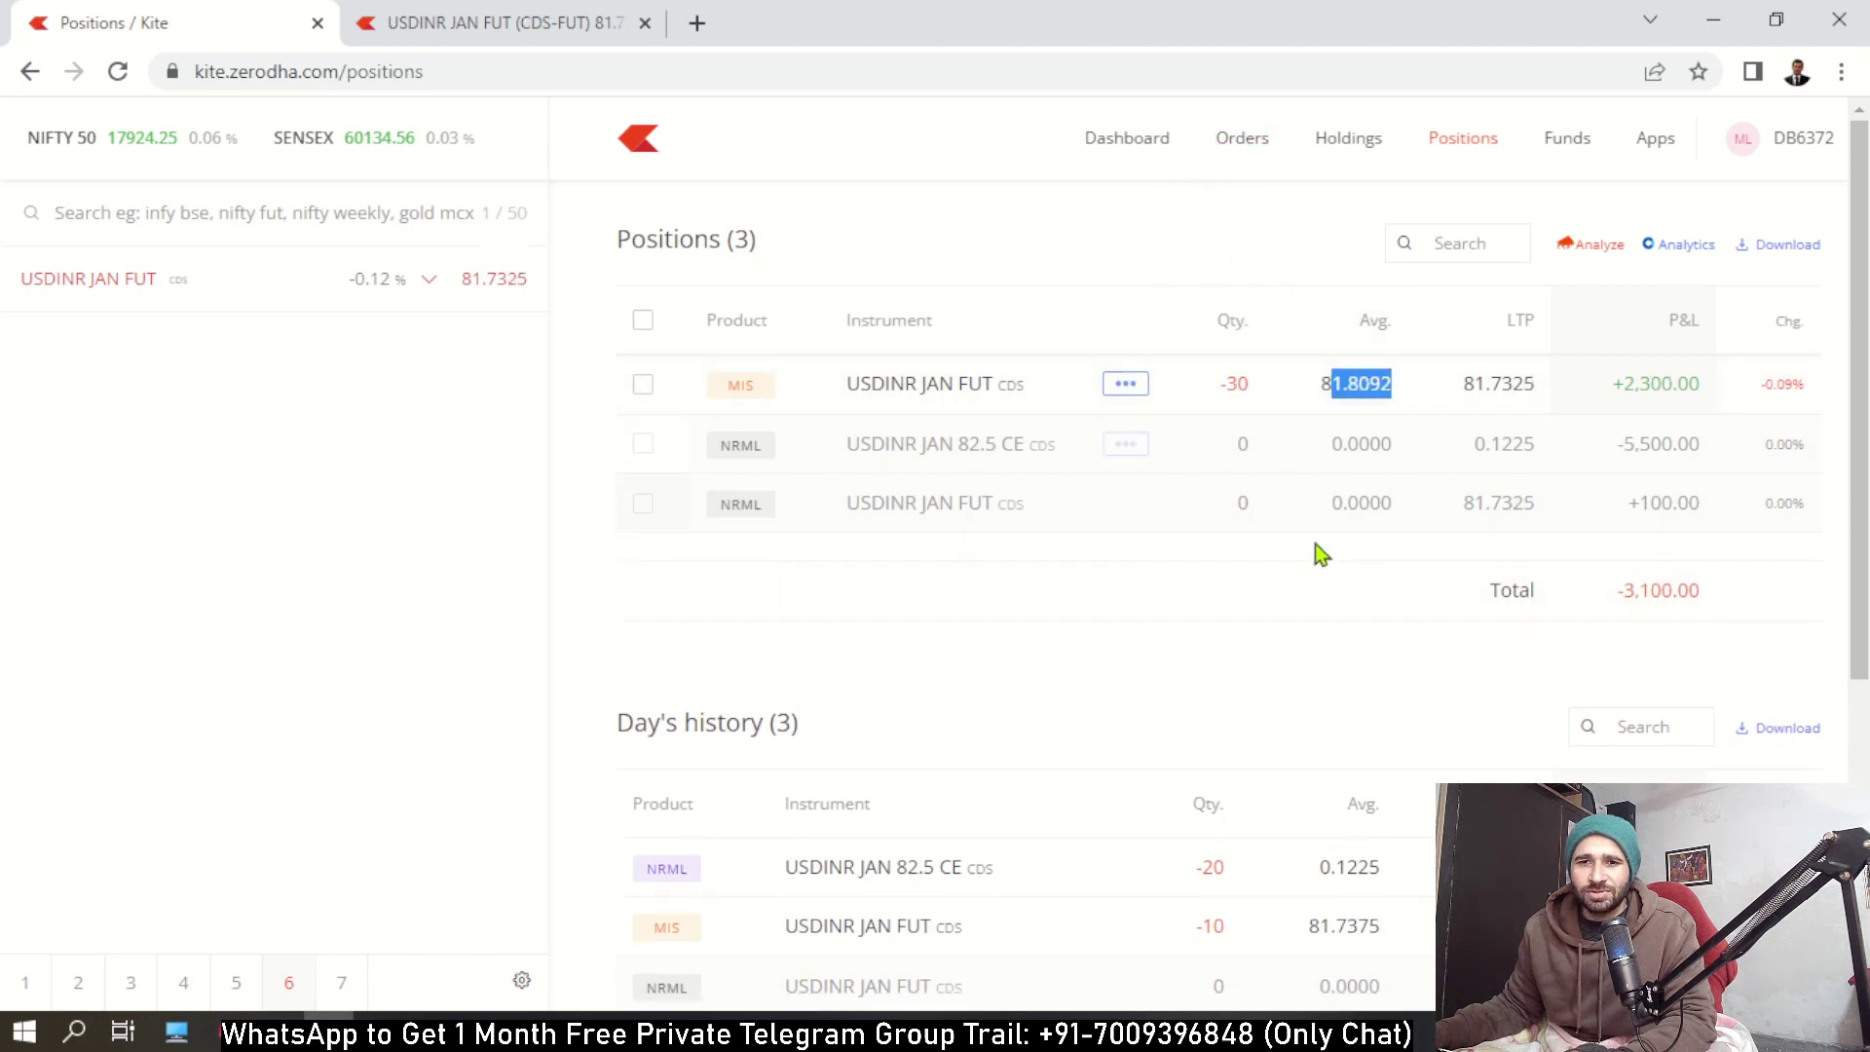
mouse_move(1318, 447)
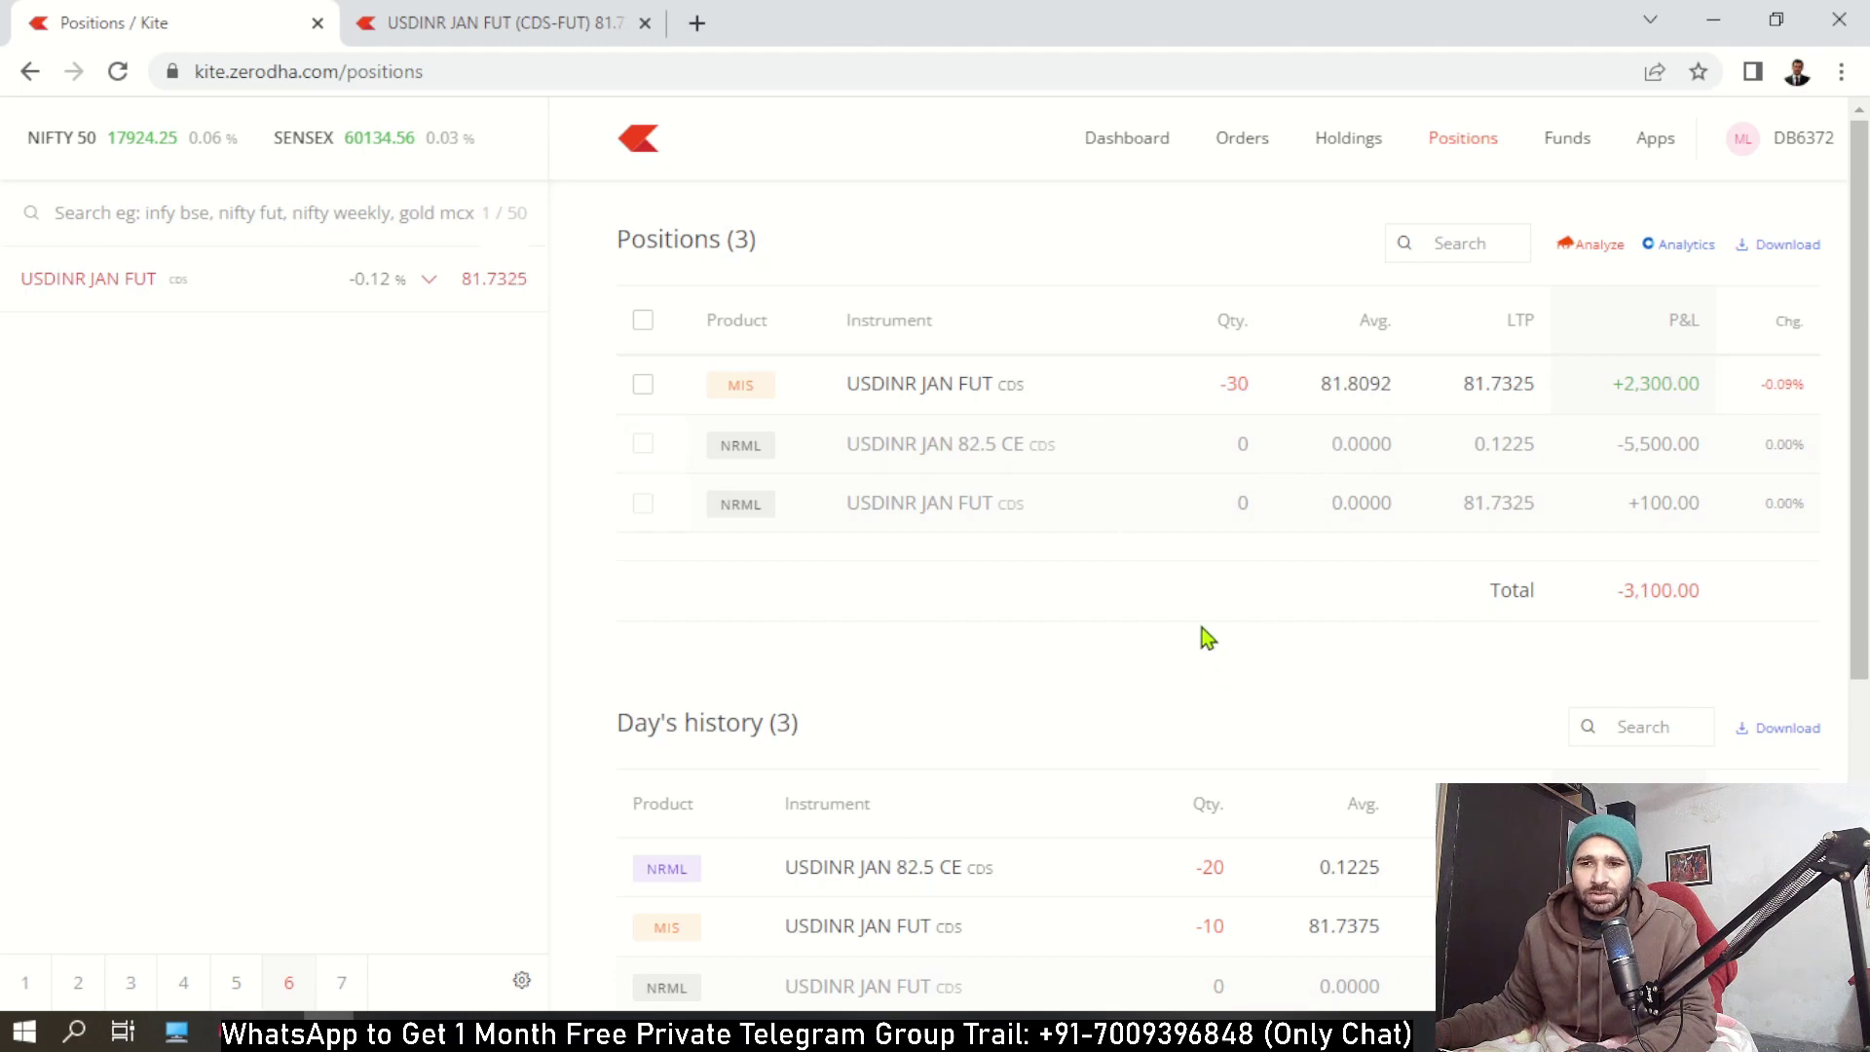
scroll(1201, 631, "down", 1)
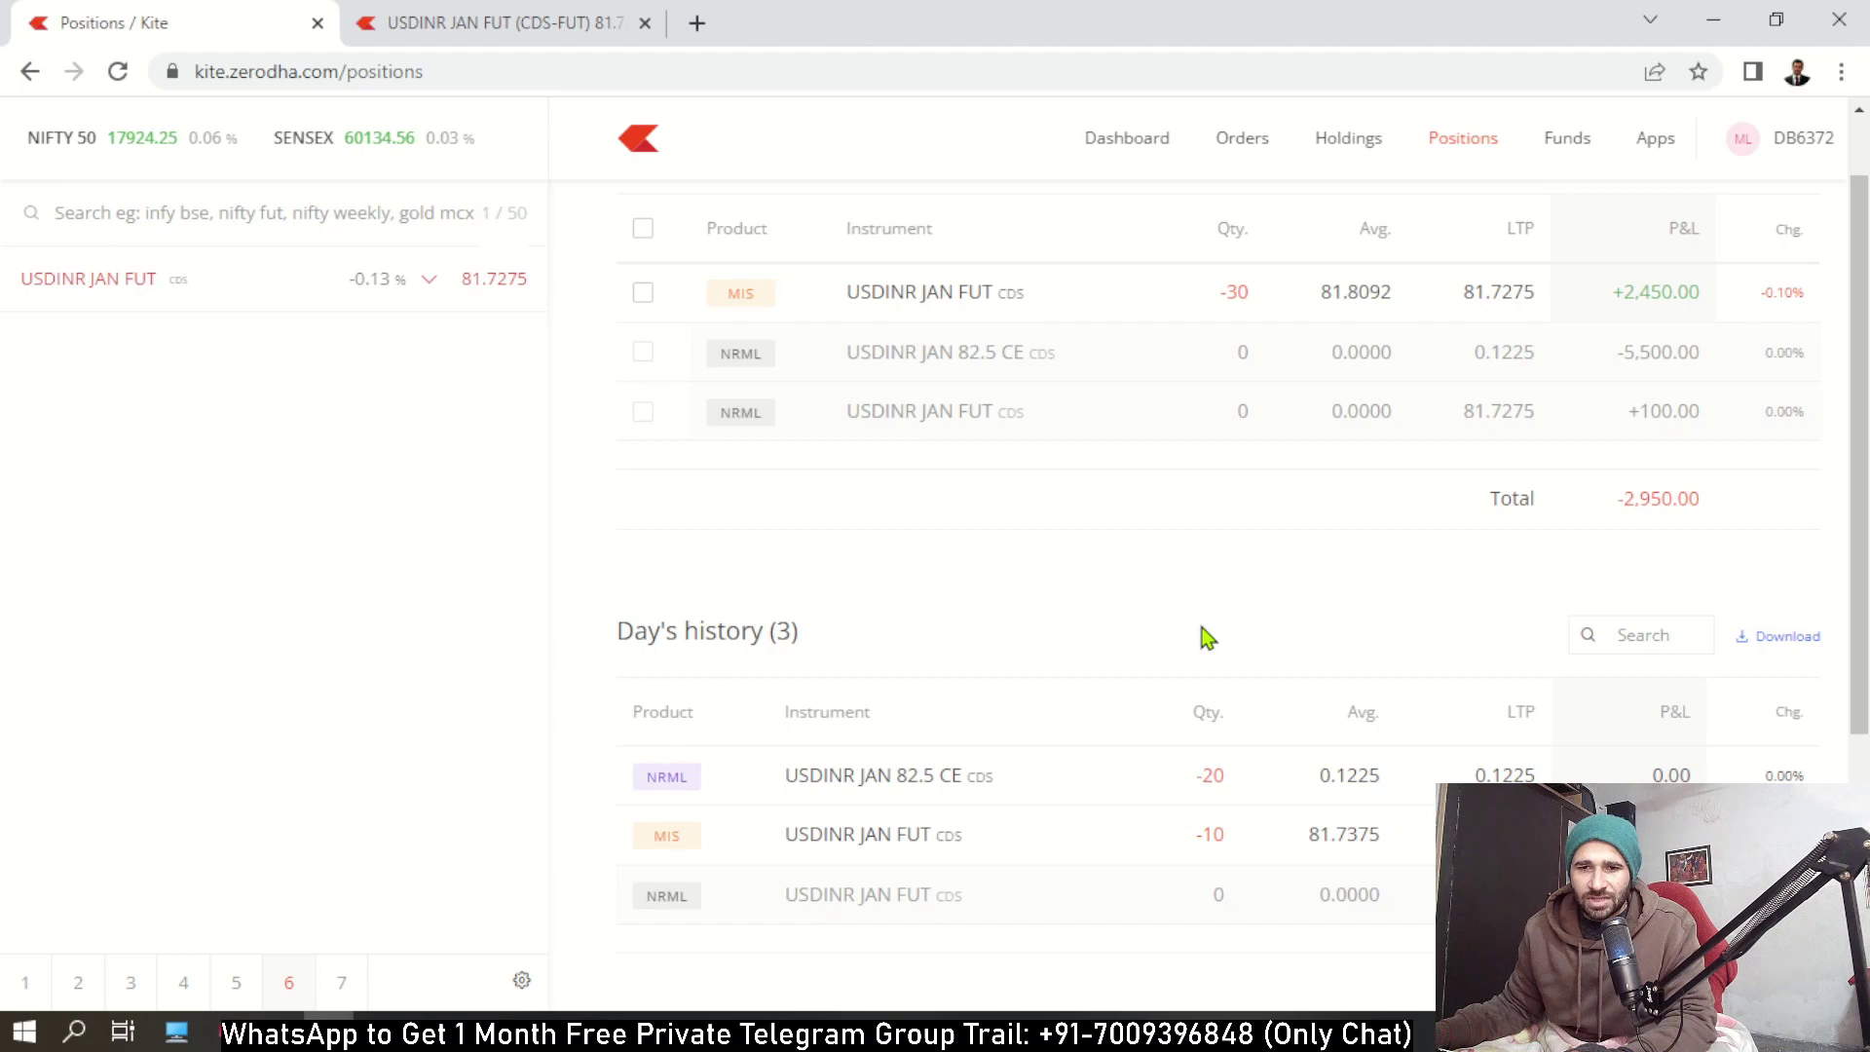
Review the P&L of the USDINR JAN FUT MIS entry in the day's history, the breakdown and the open positions.
scroll(1202, 629, "down", 1)
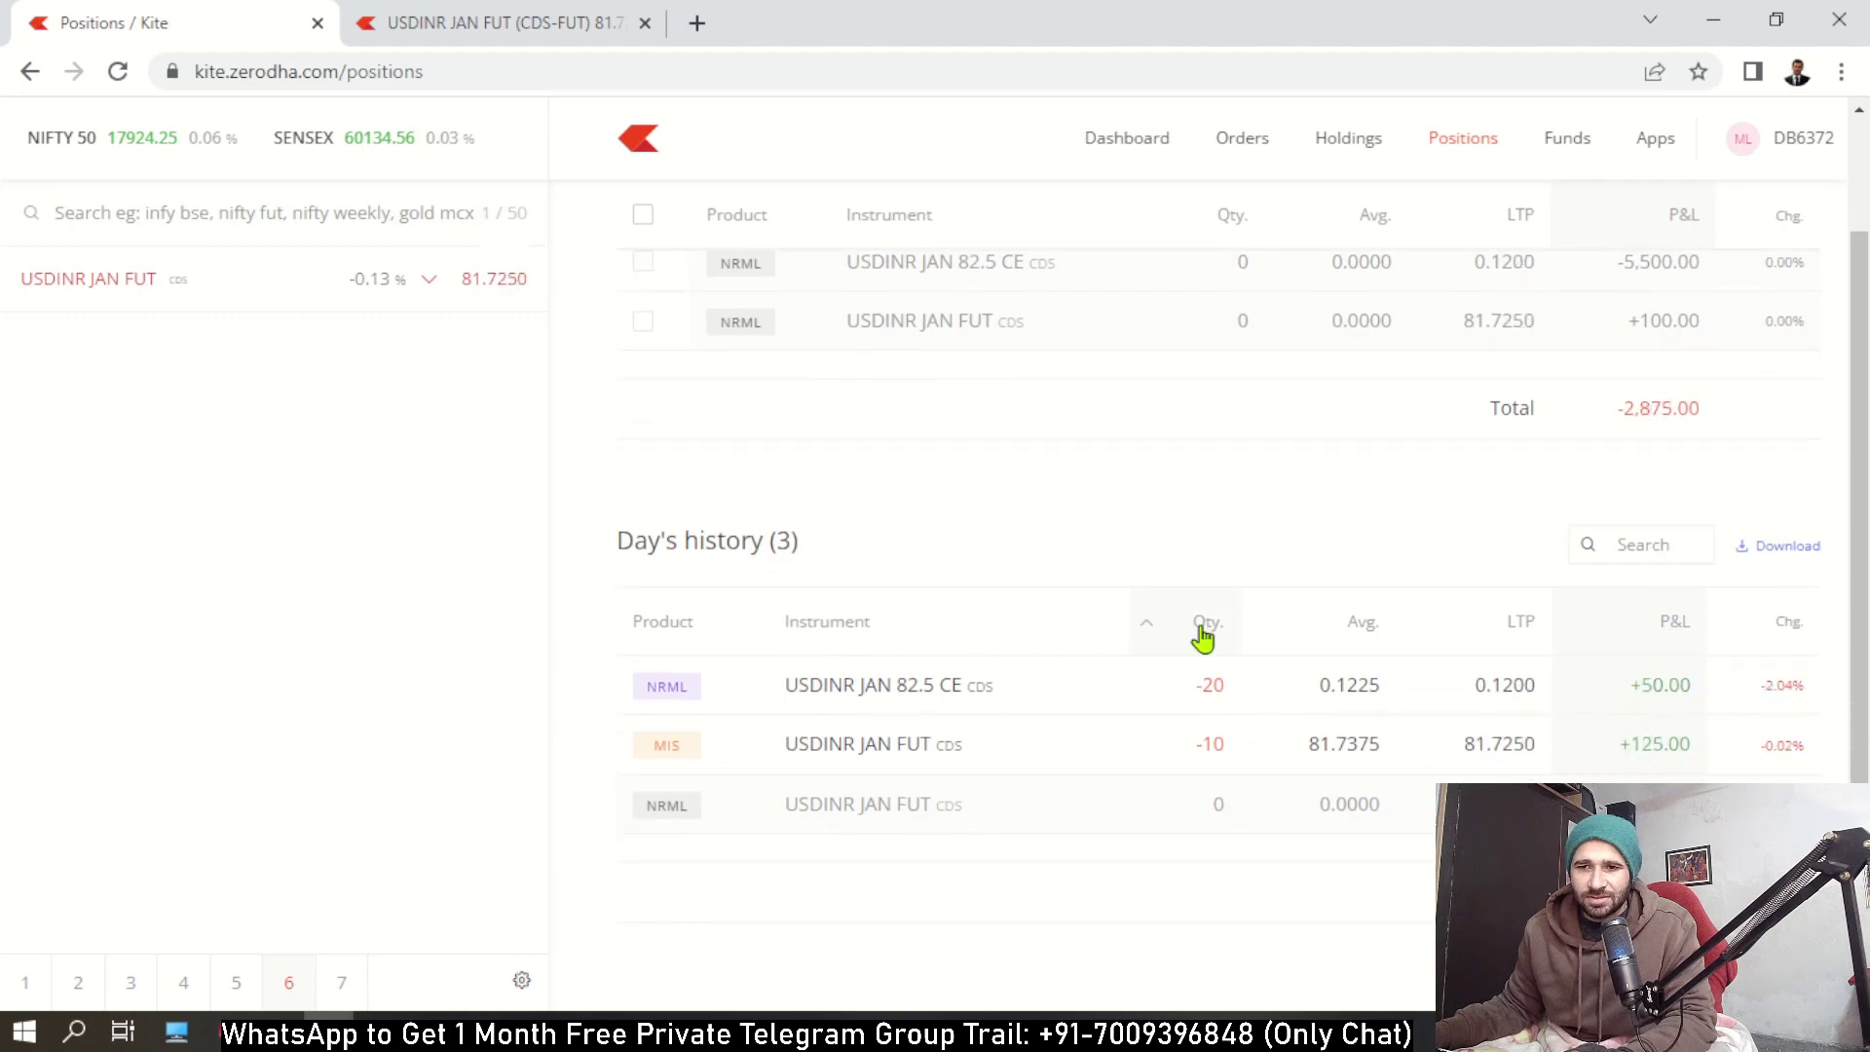
scroll(1201, 636, "down", 1)
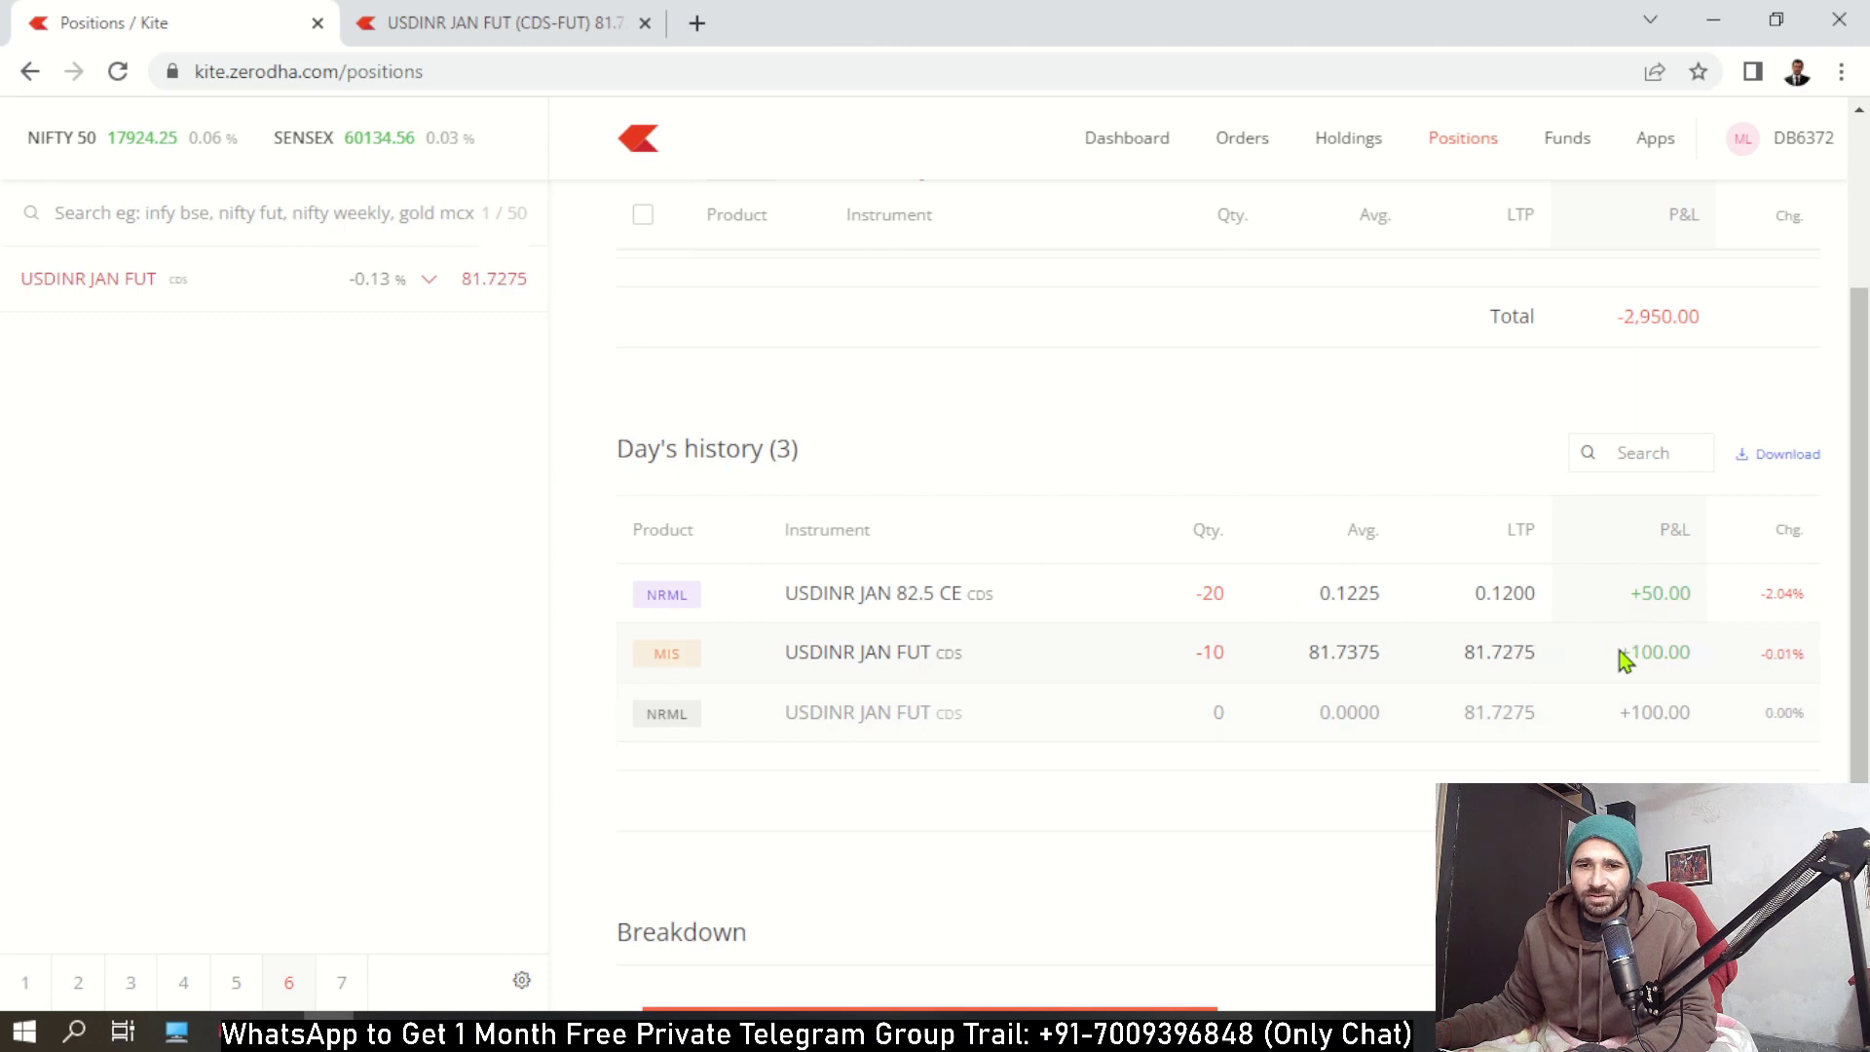
left_click_drag(1623, 660, 1684, 643)
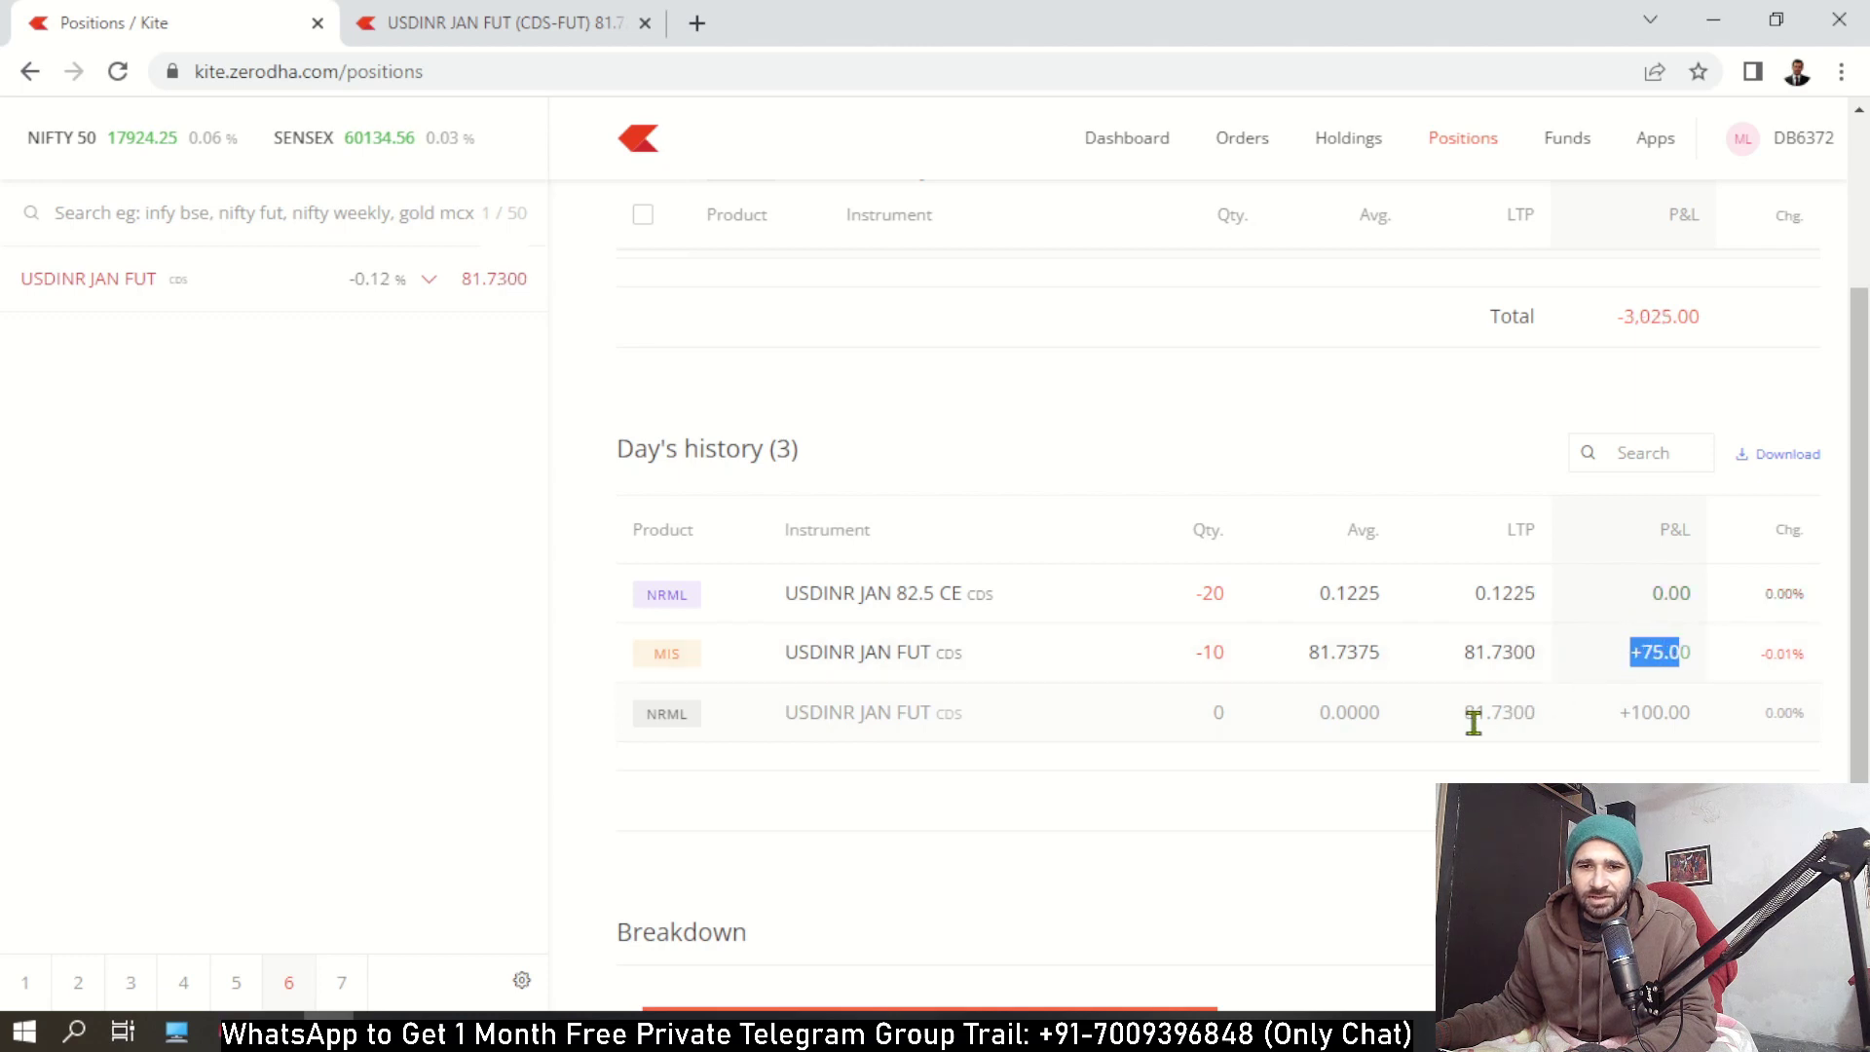
left_click(1300, 800)
scroll(1295, 471, "up", 3)
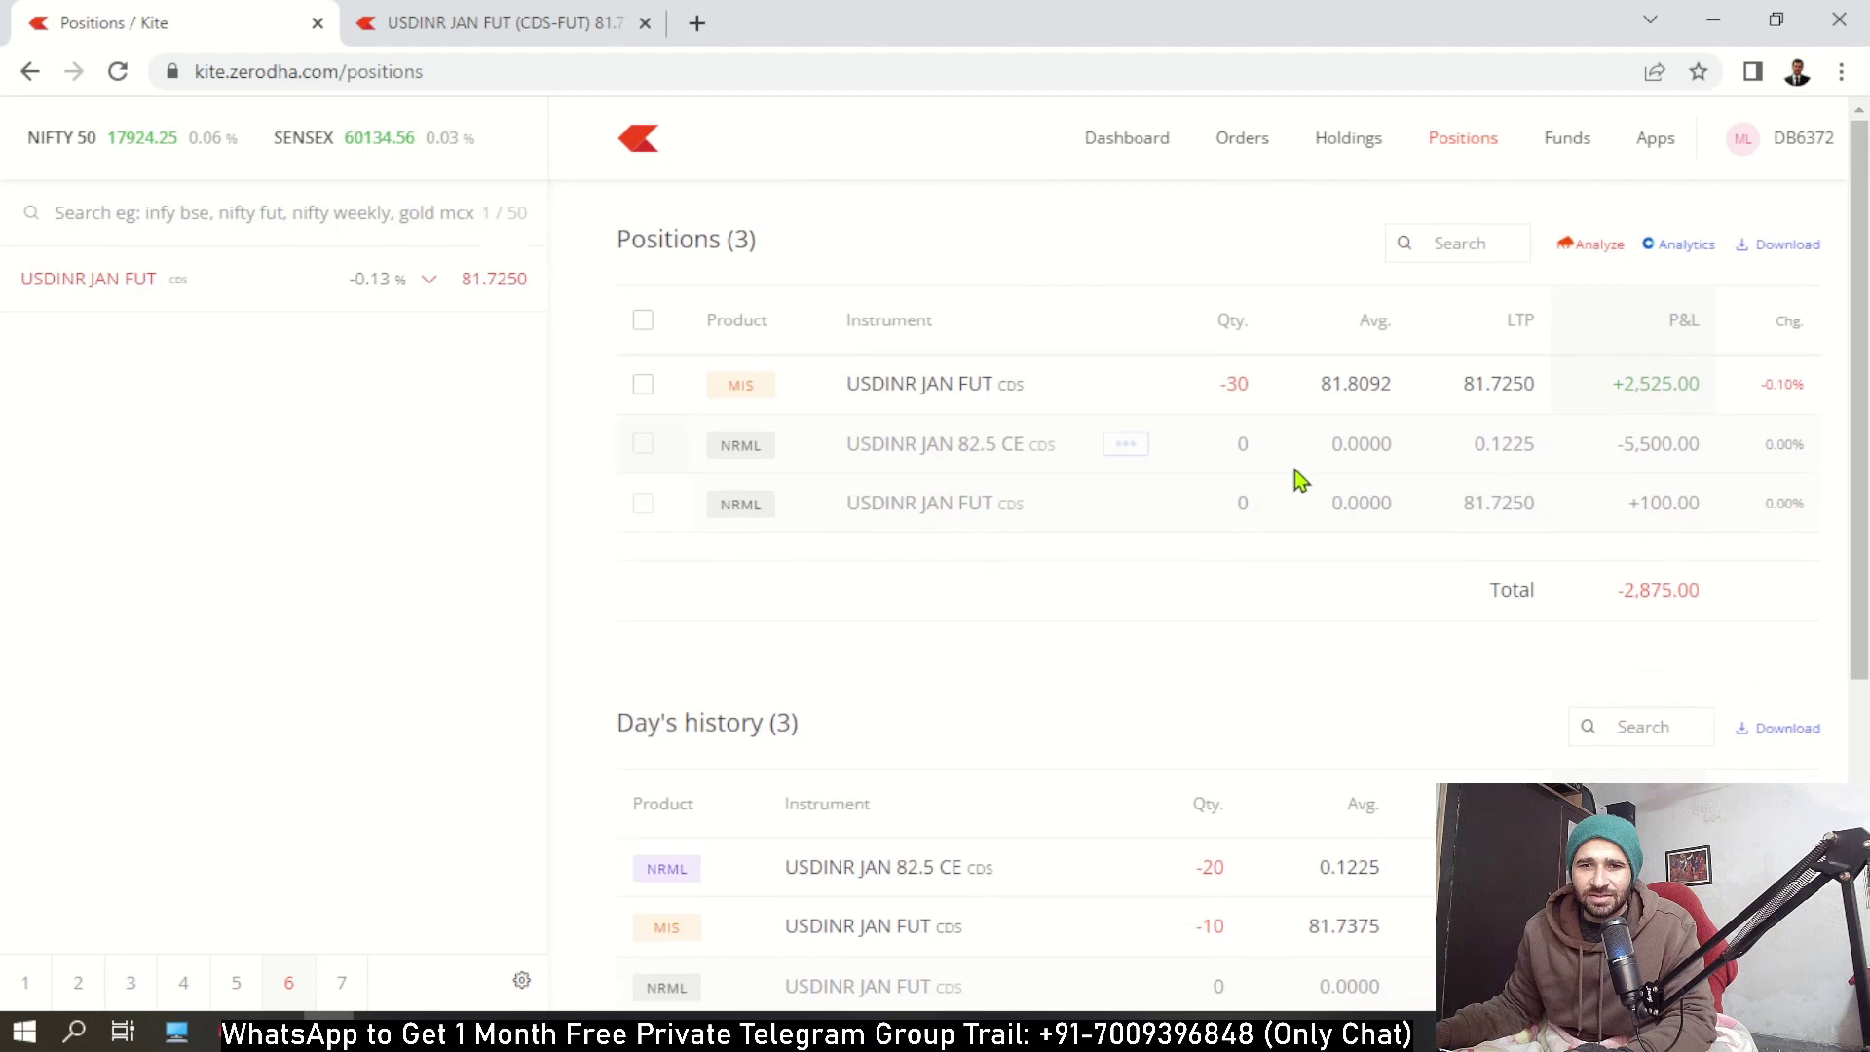
scroll(1182, 669, "down", 5)
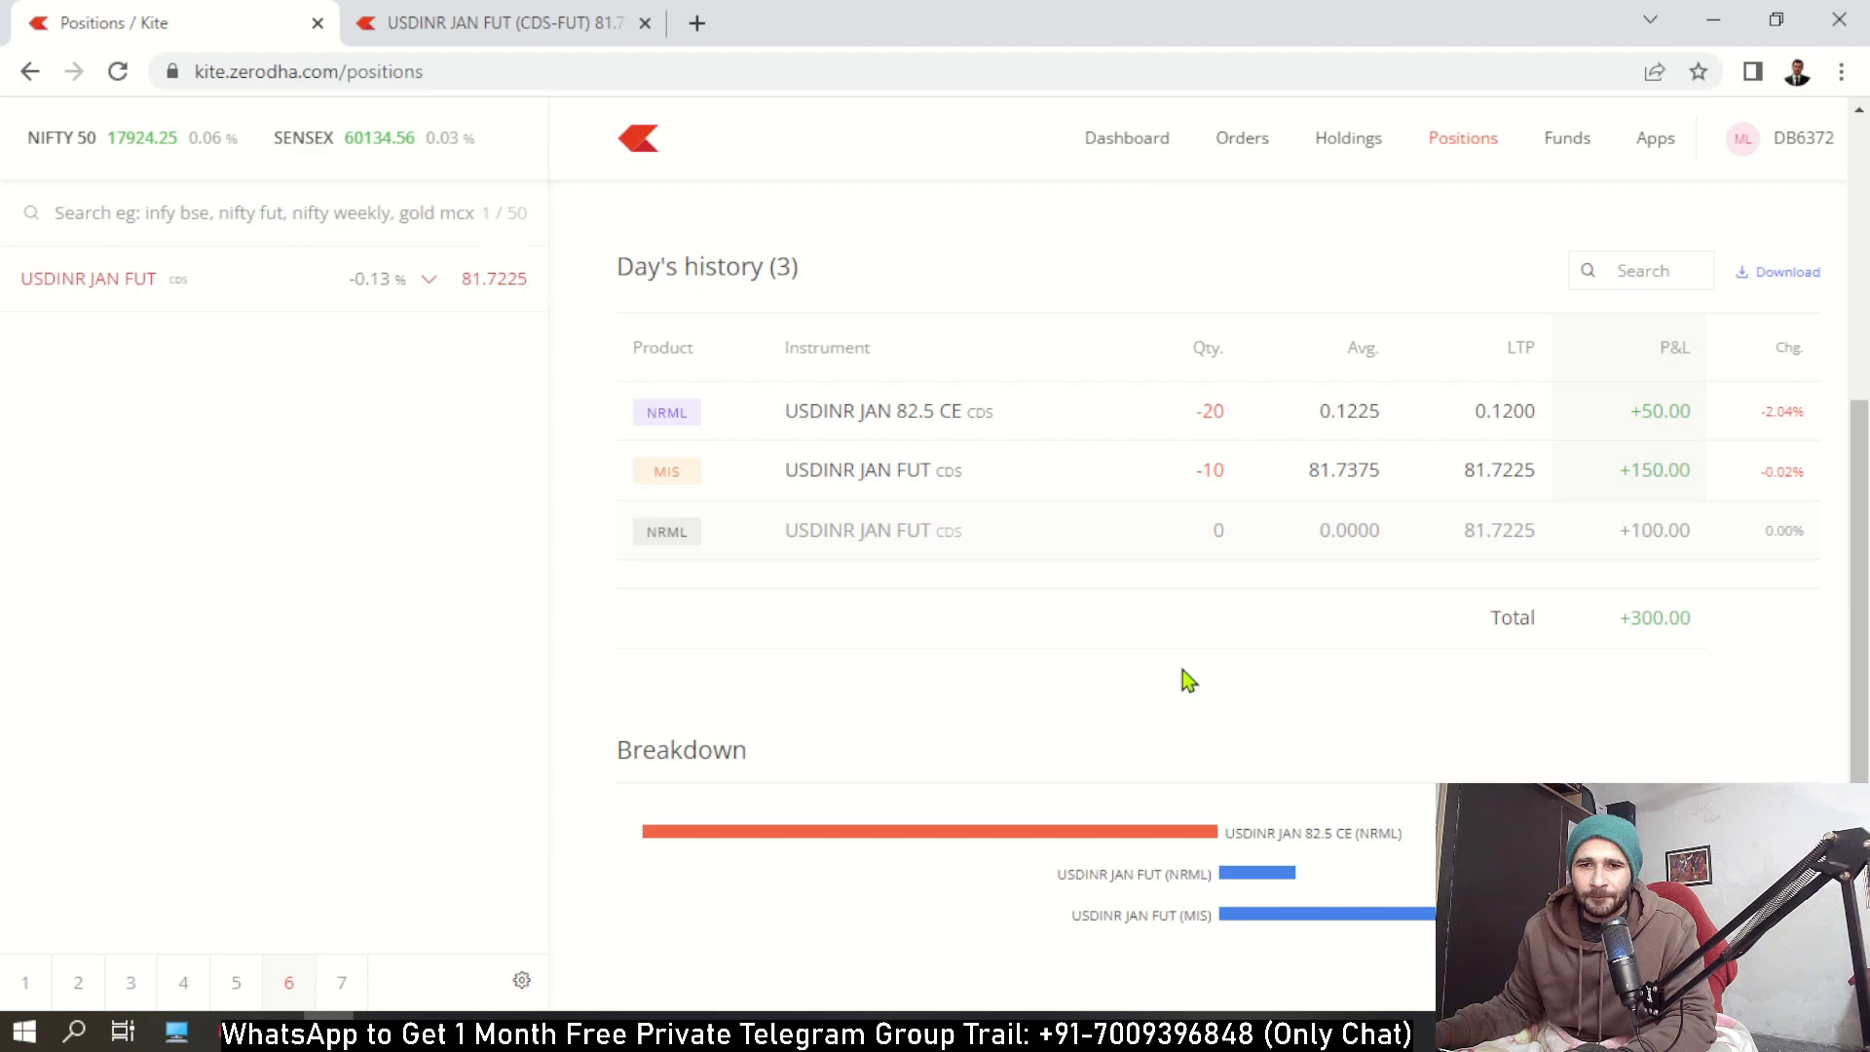
scroll(1182, 669, "up", 2)
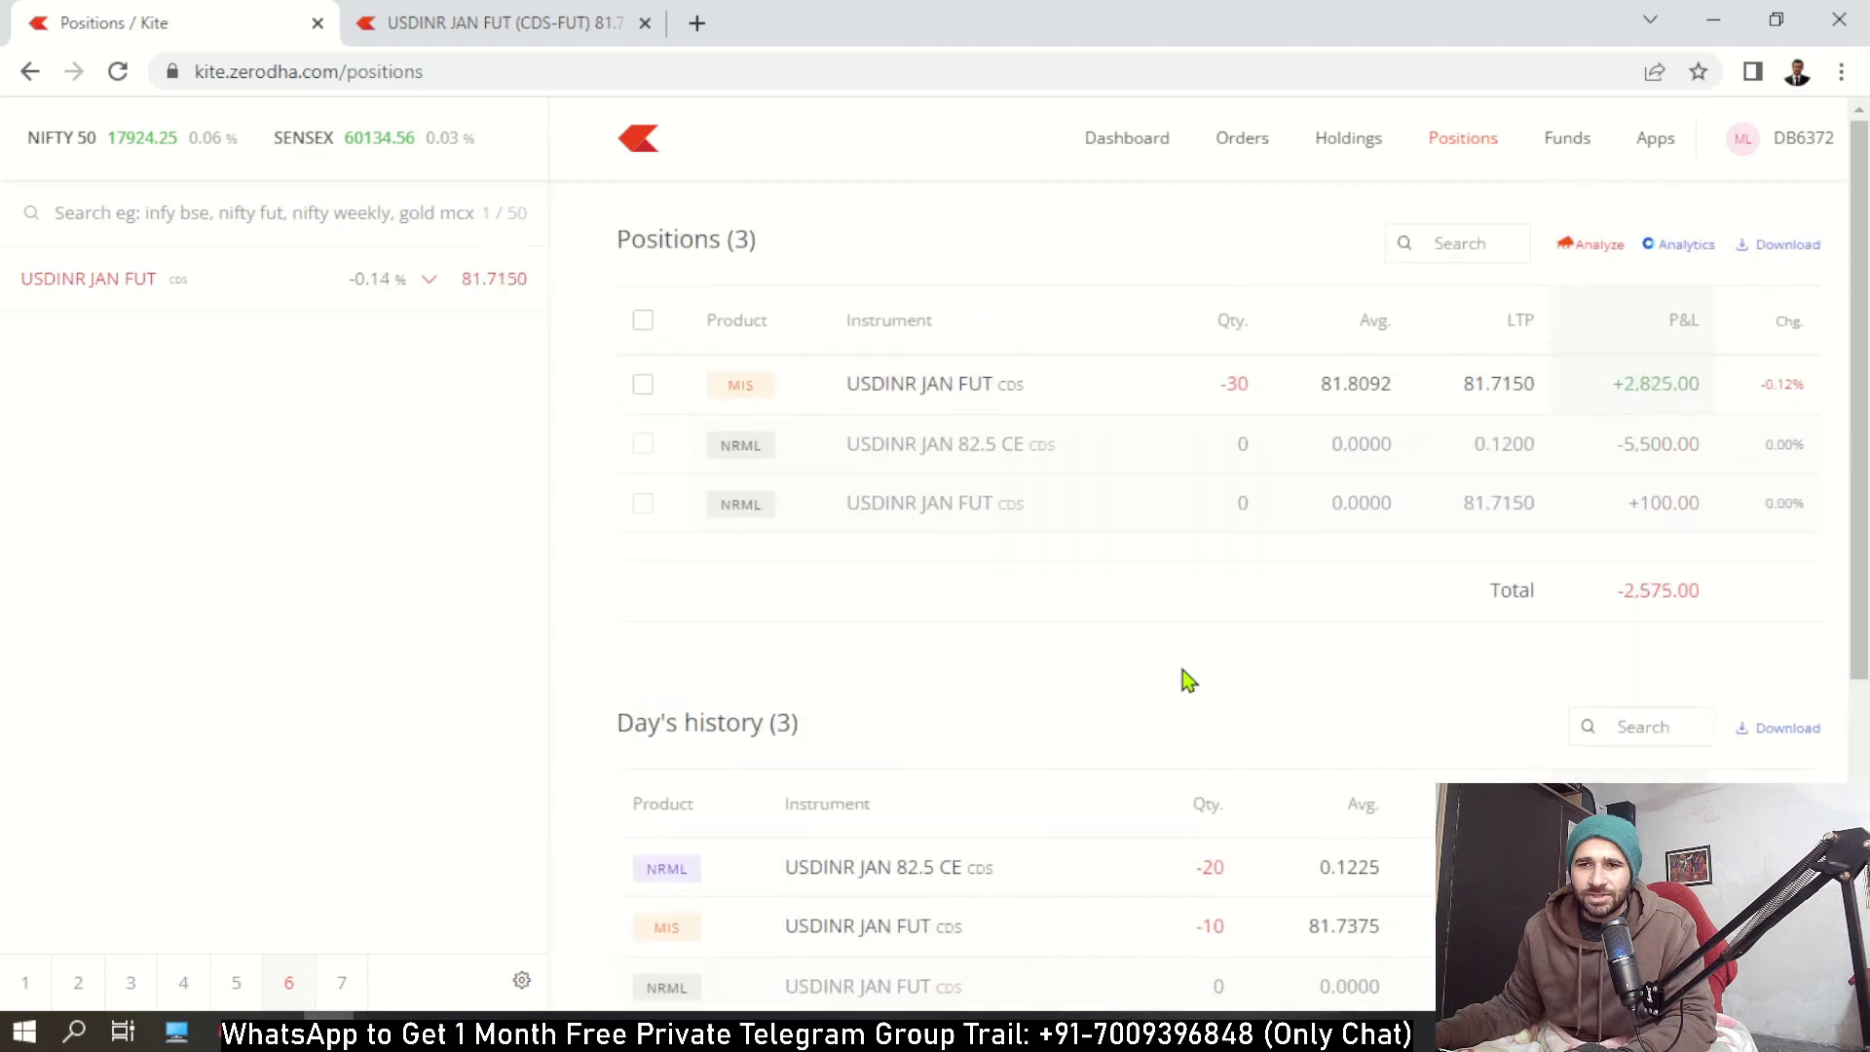
mouse_move(1147, 446)
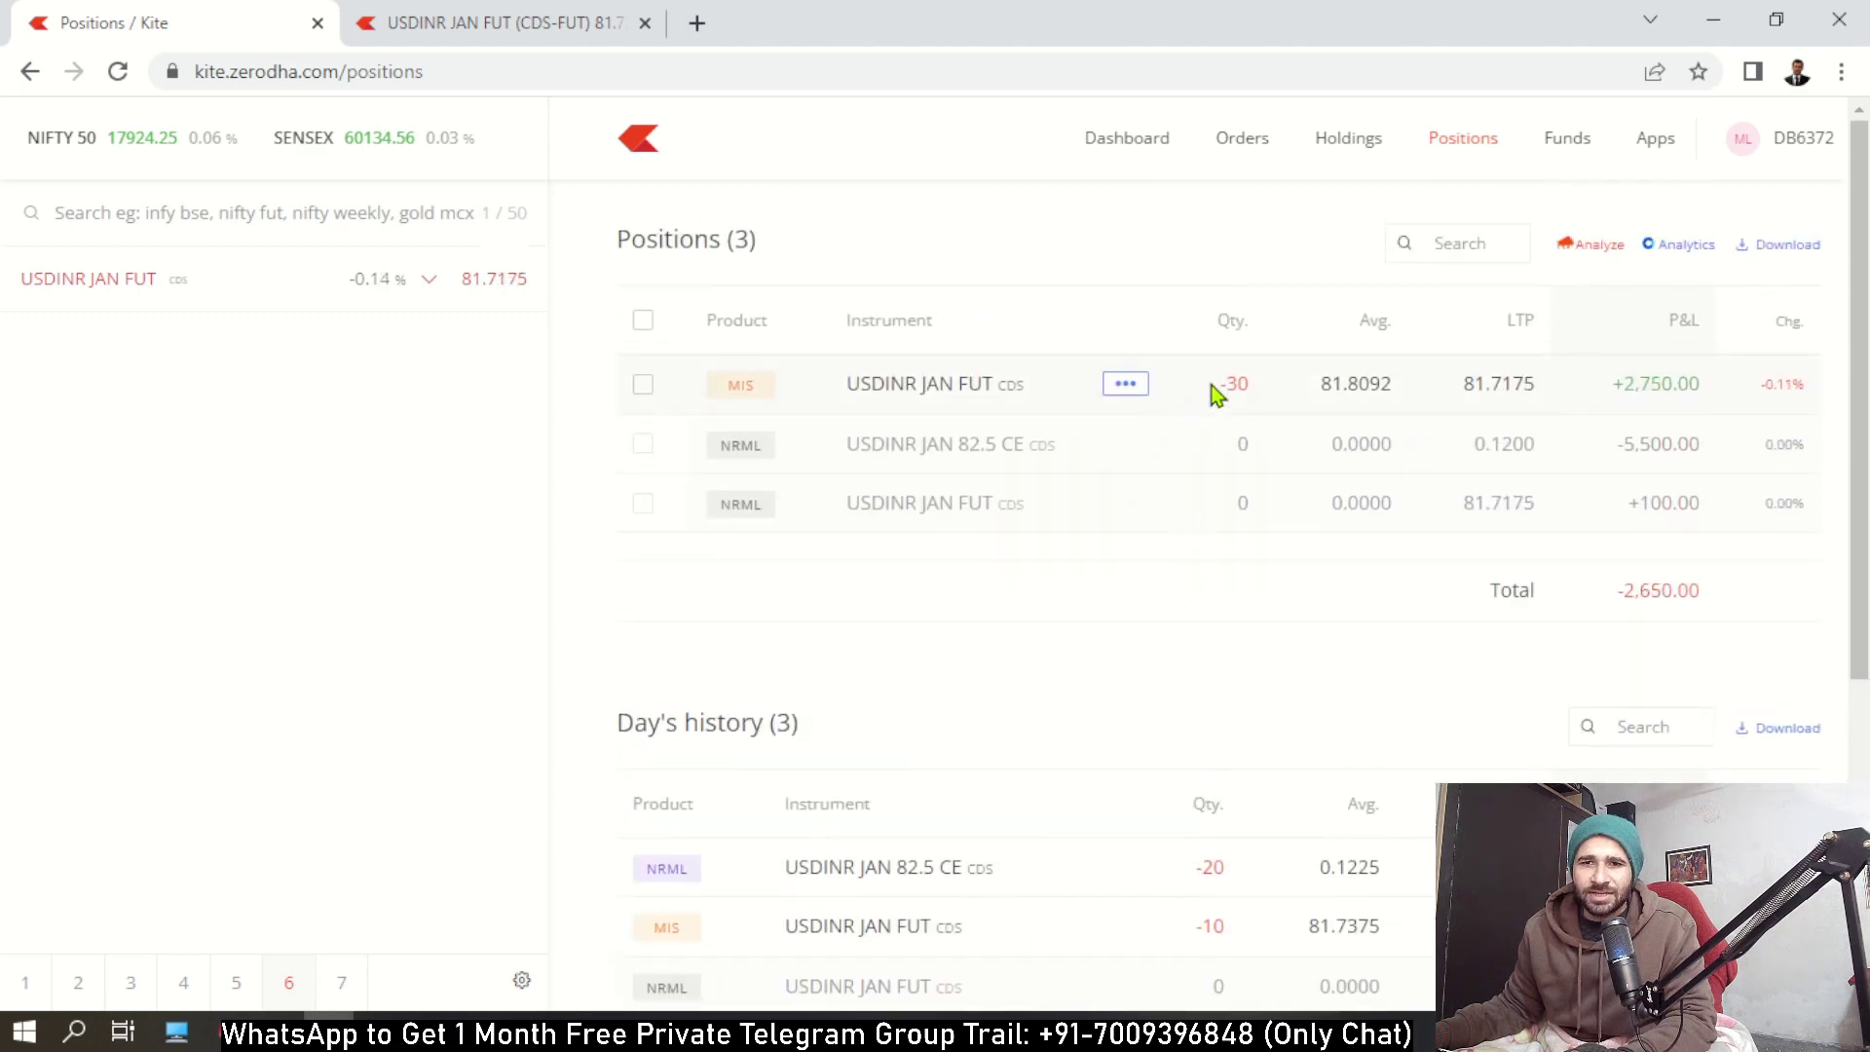
left_click(1274, 395)
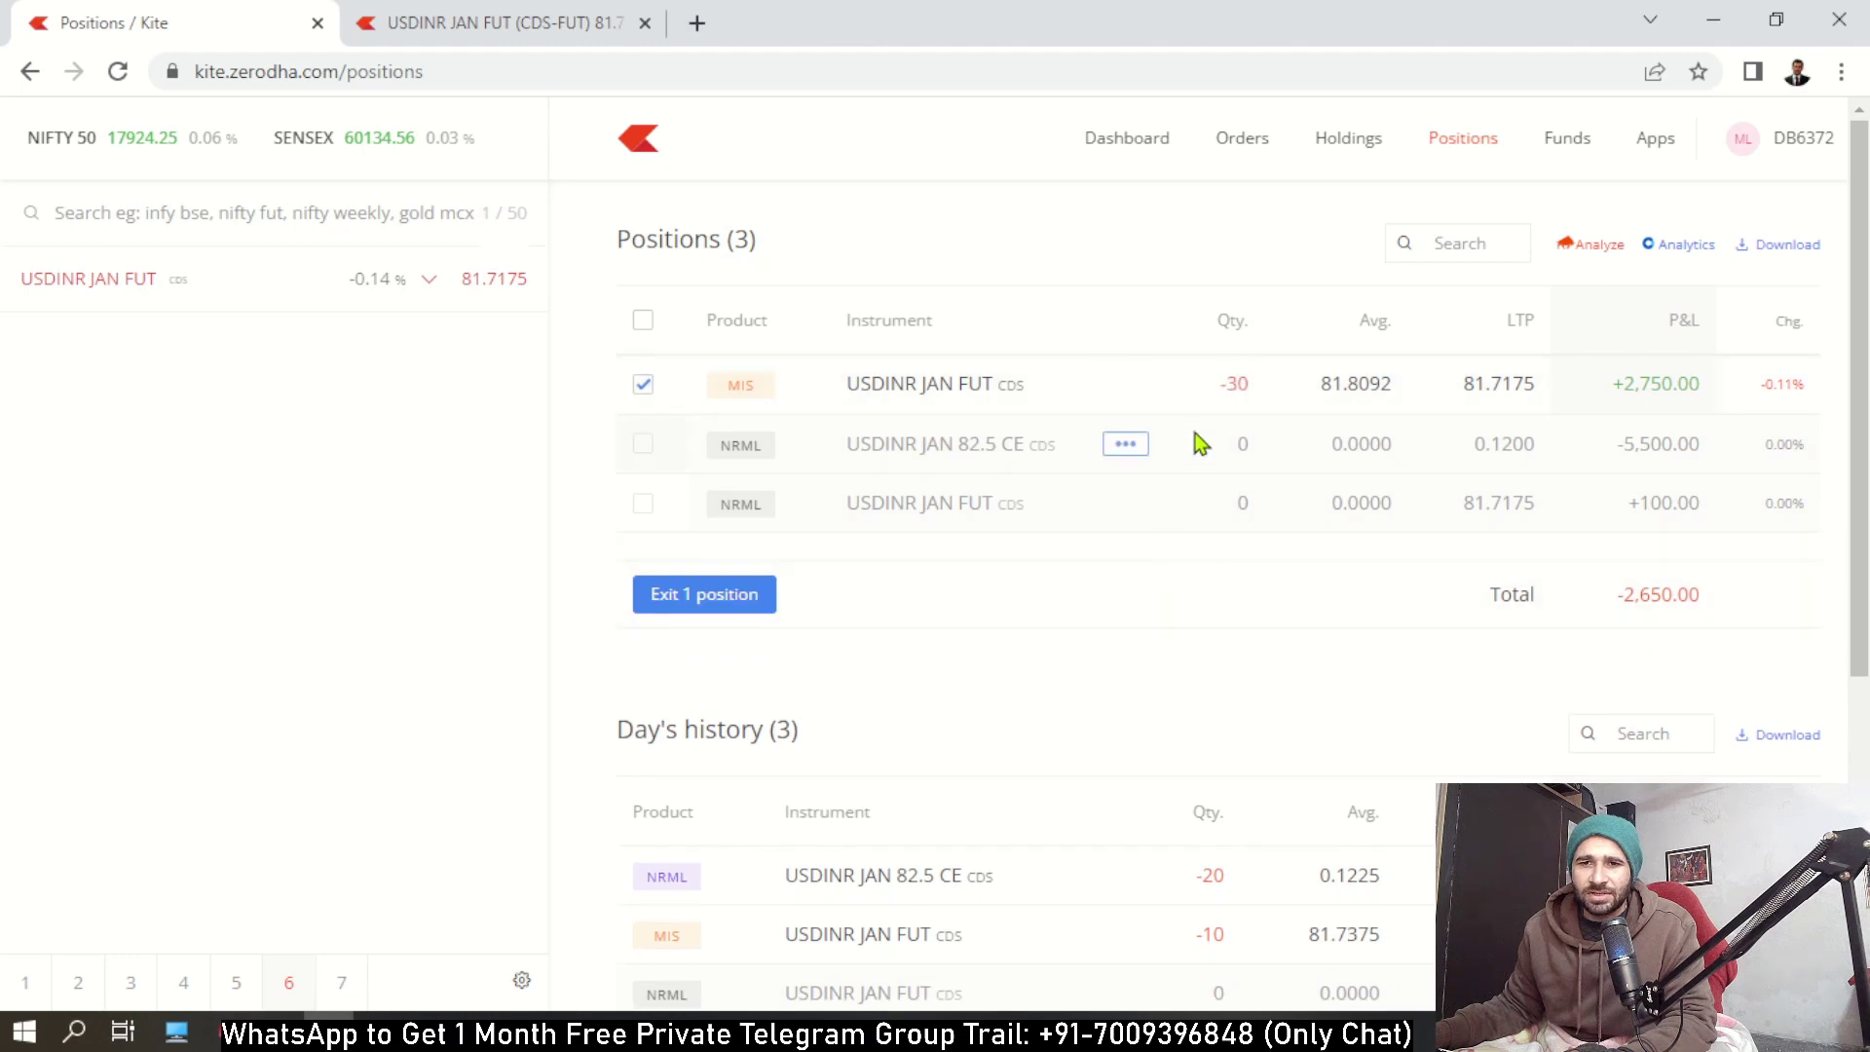
left_click(1229, 394)
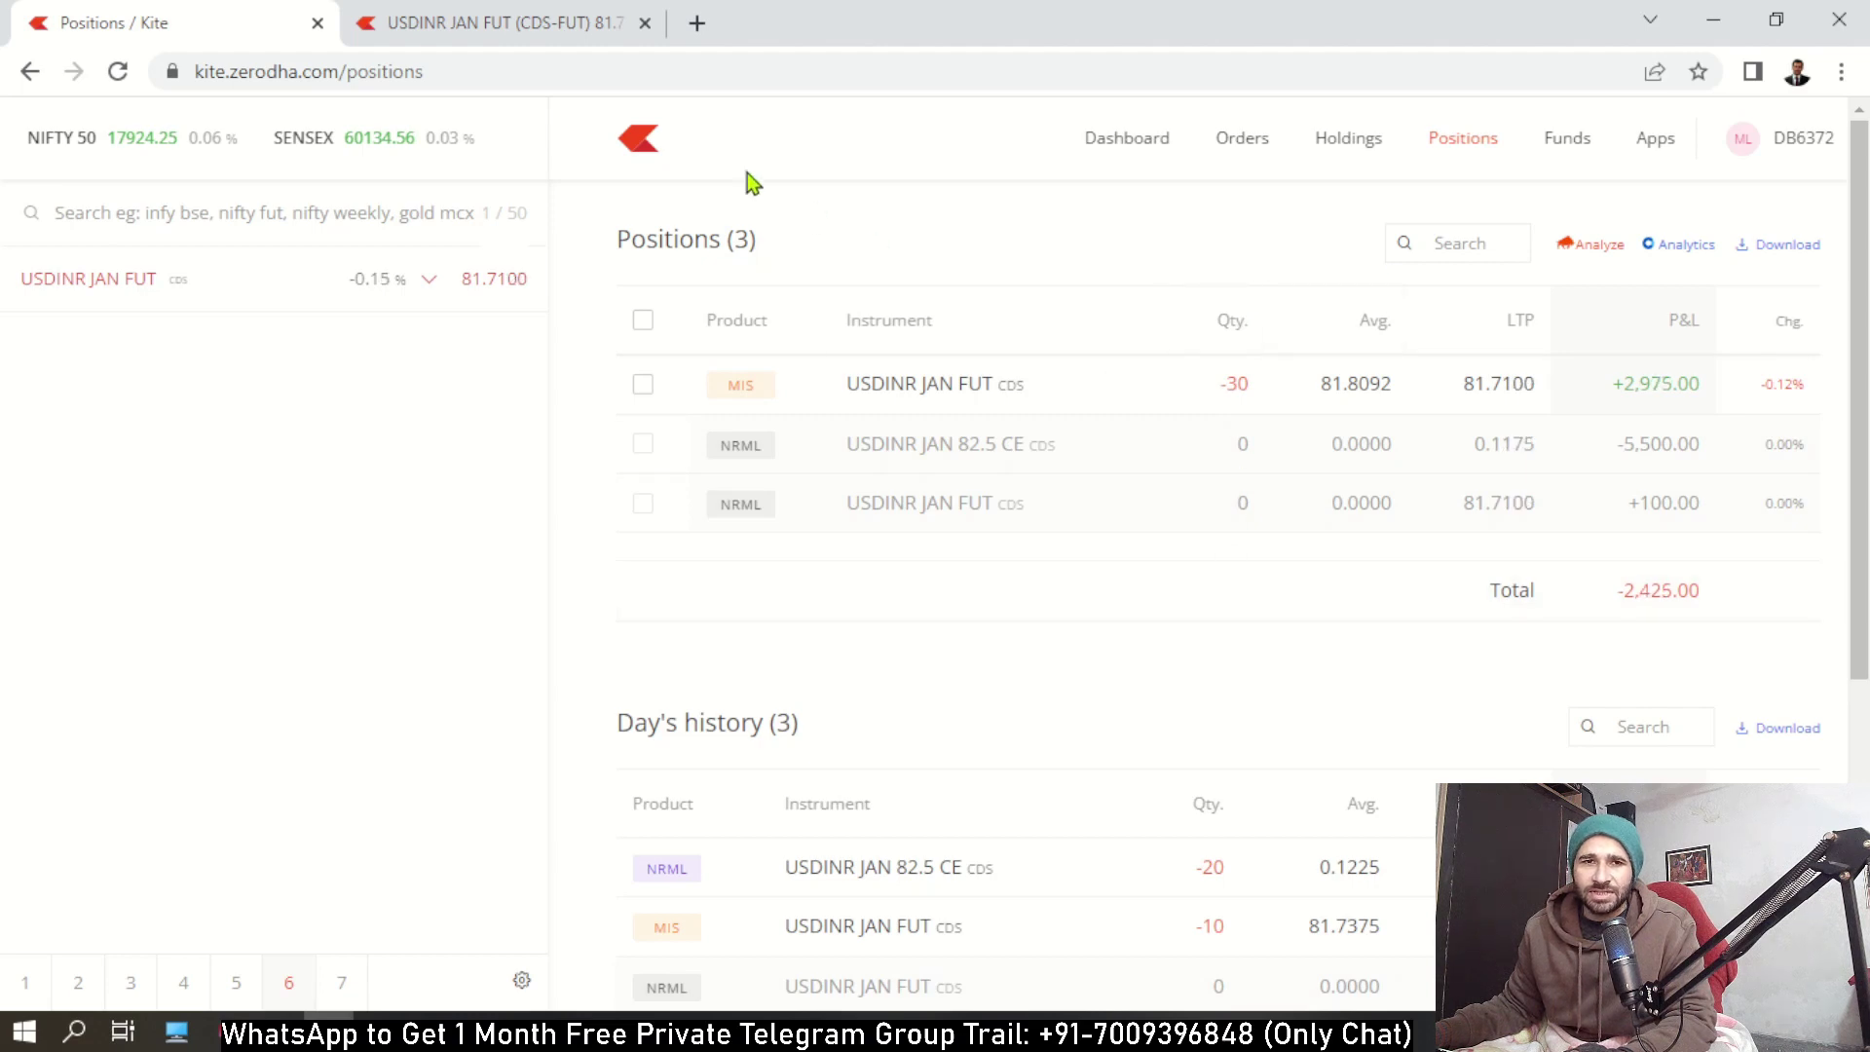
Check the 5-minute USDINR JAN FUT chart against the open positions and bring up the executed orders.
left_click(522, 25)
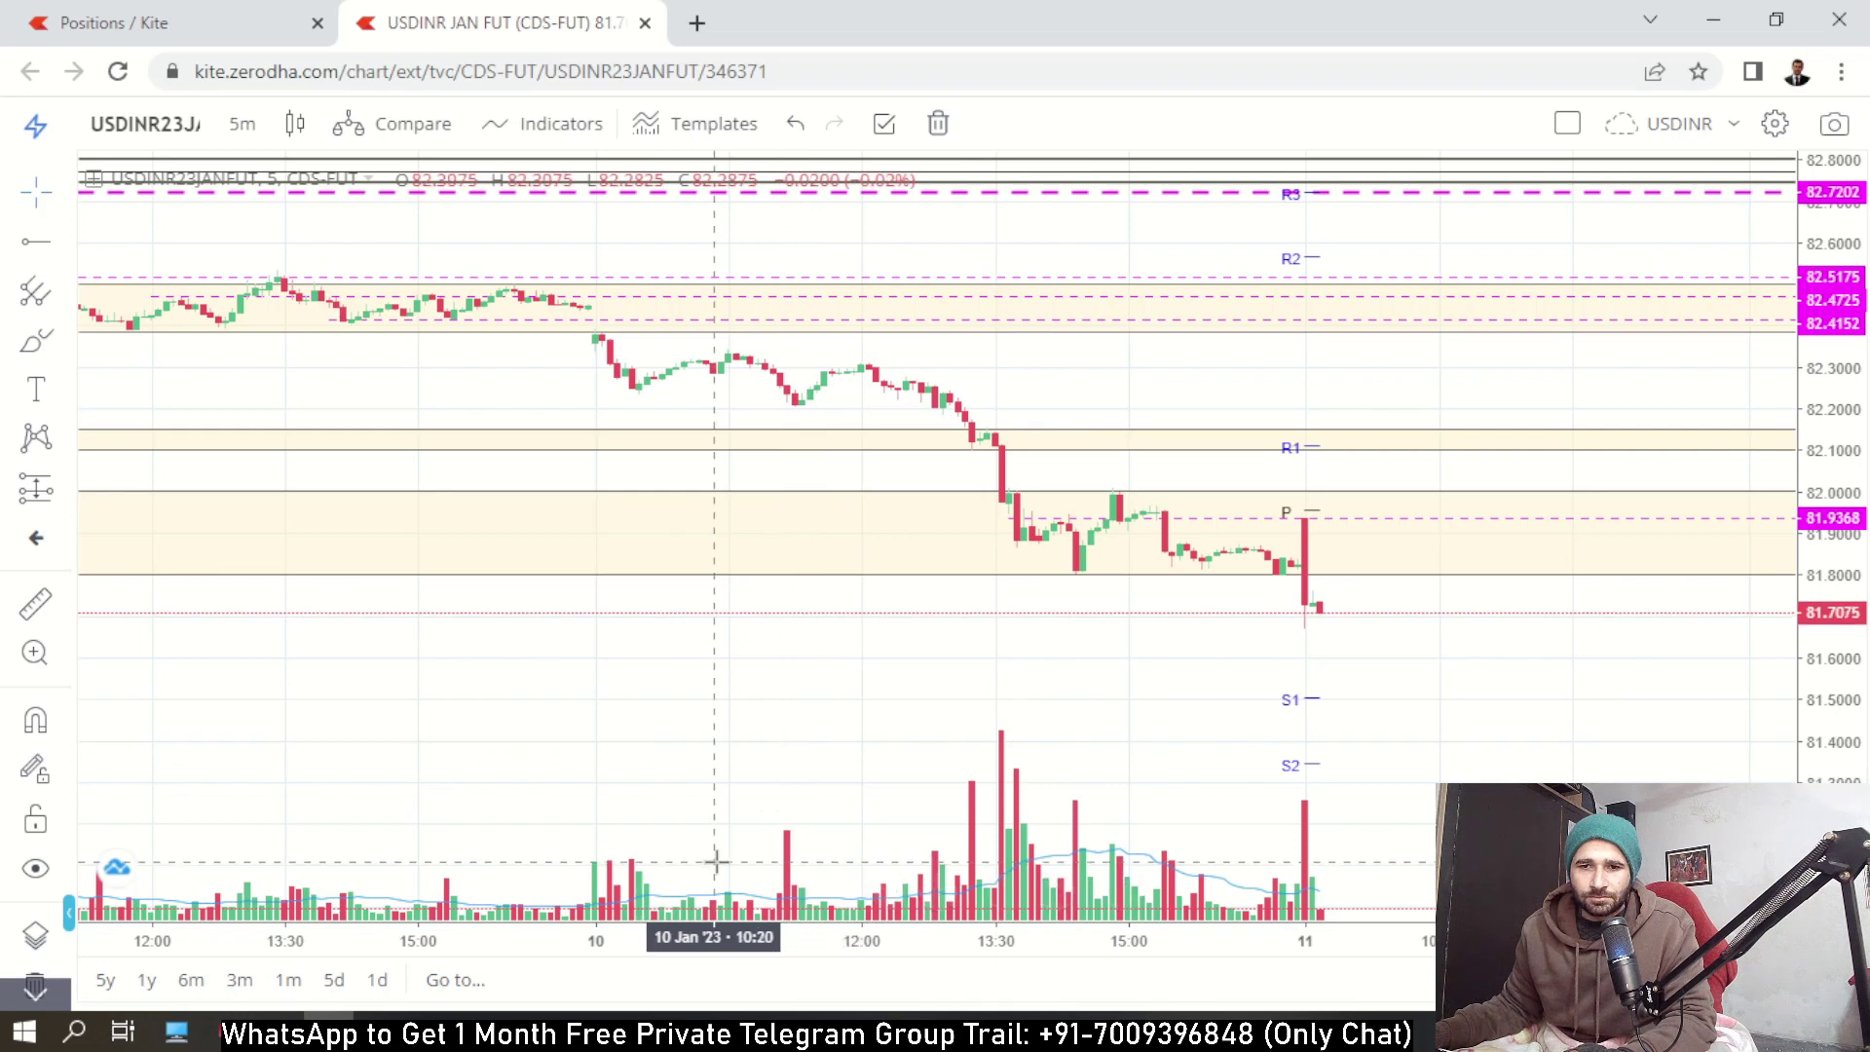
left_click(244, 23)
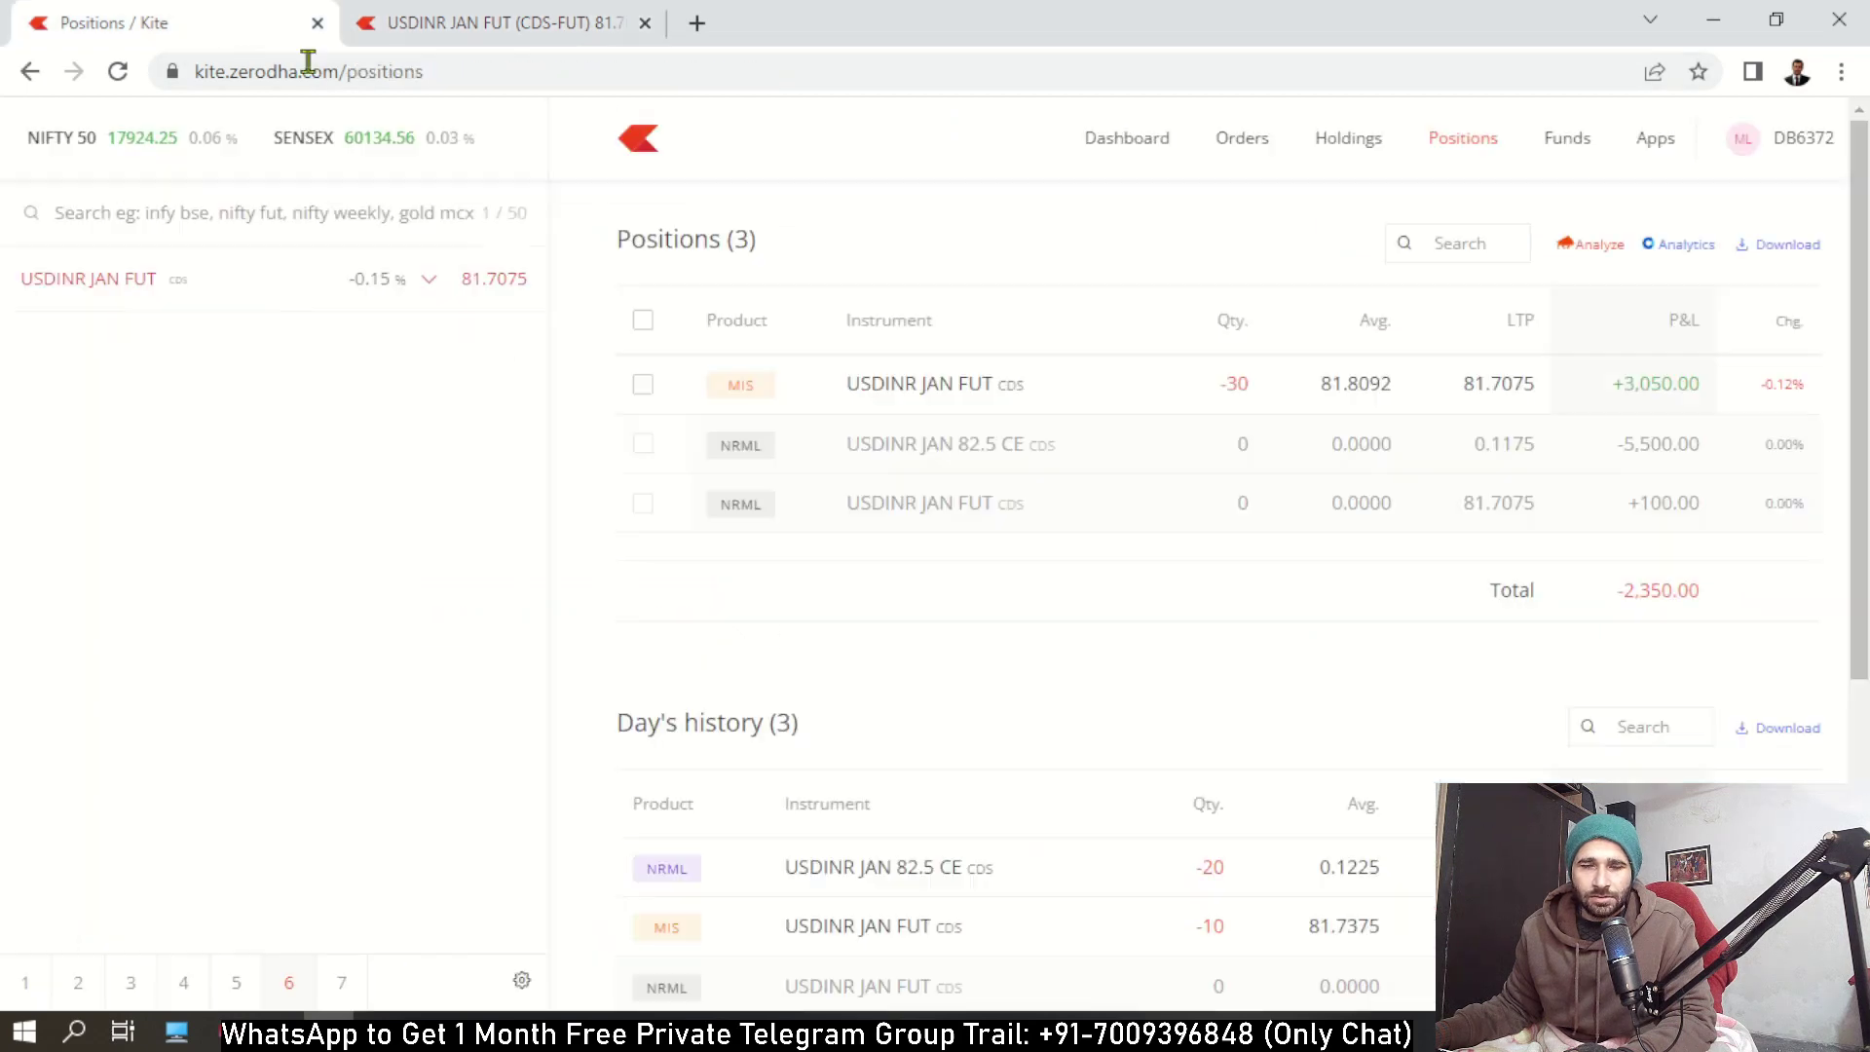
left_click(1242, 137)
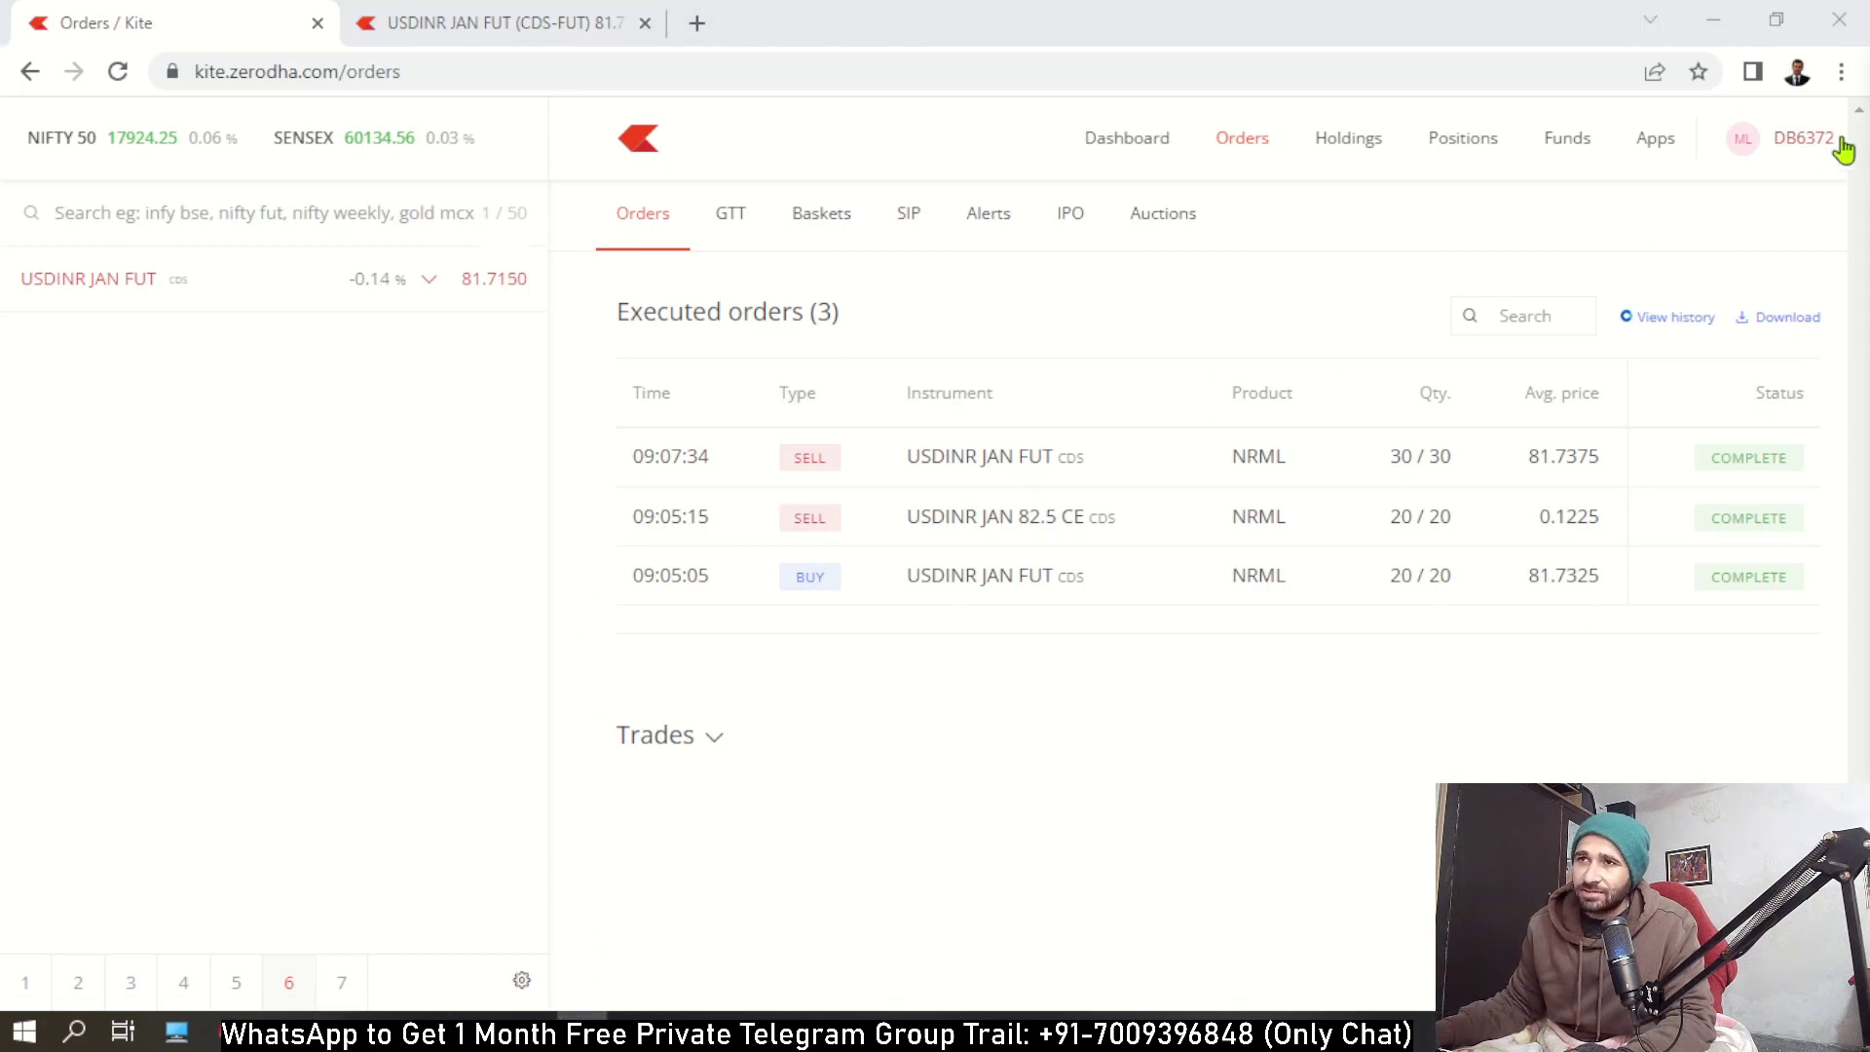
Switch to Calculator and subtract 0.05 from the 81.7375 average sell price.
left_click_drag(1094, 313, 668, 117)
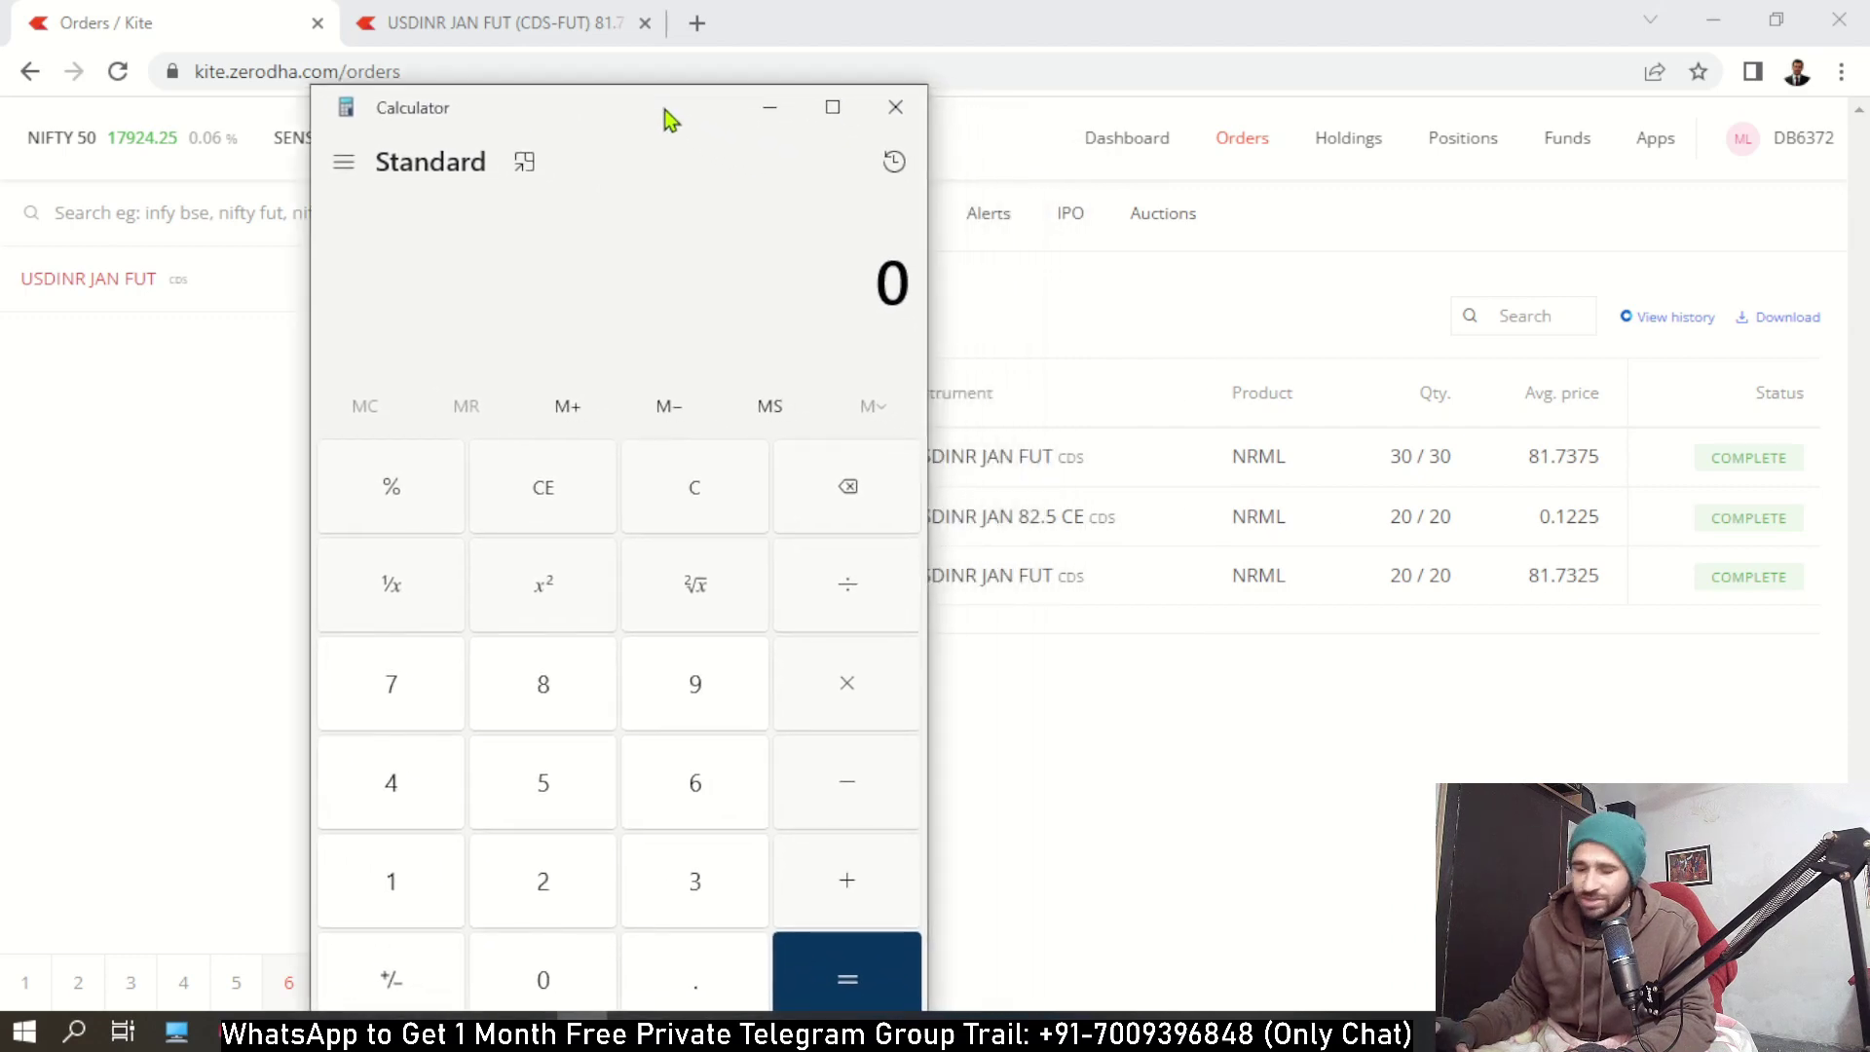
type("81")
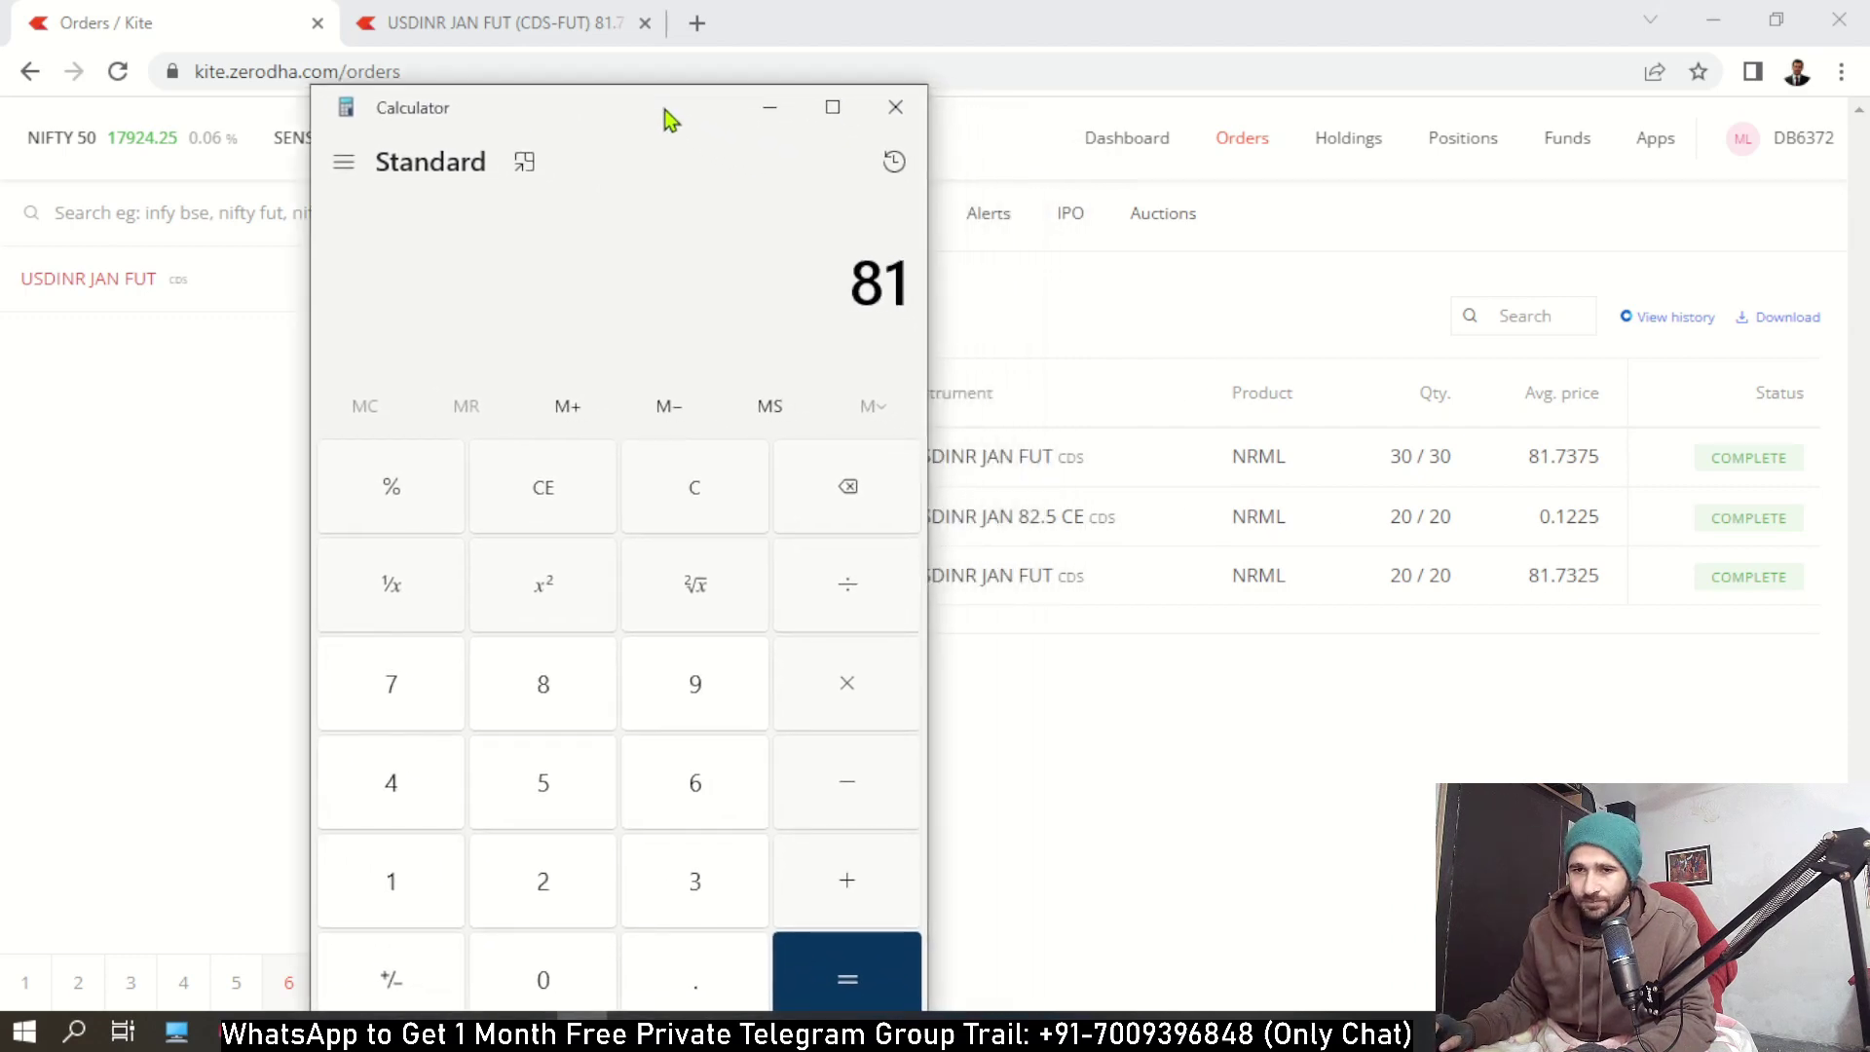
type(".7375")
key("Return")
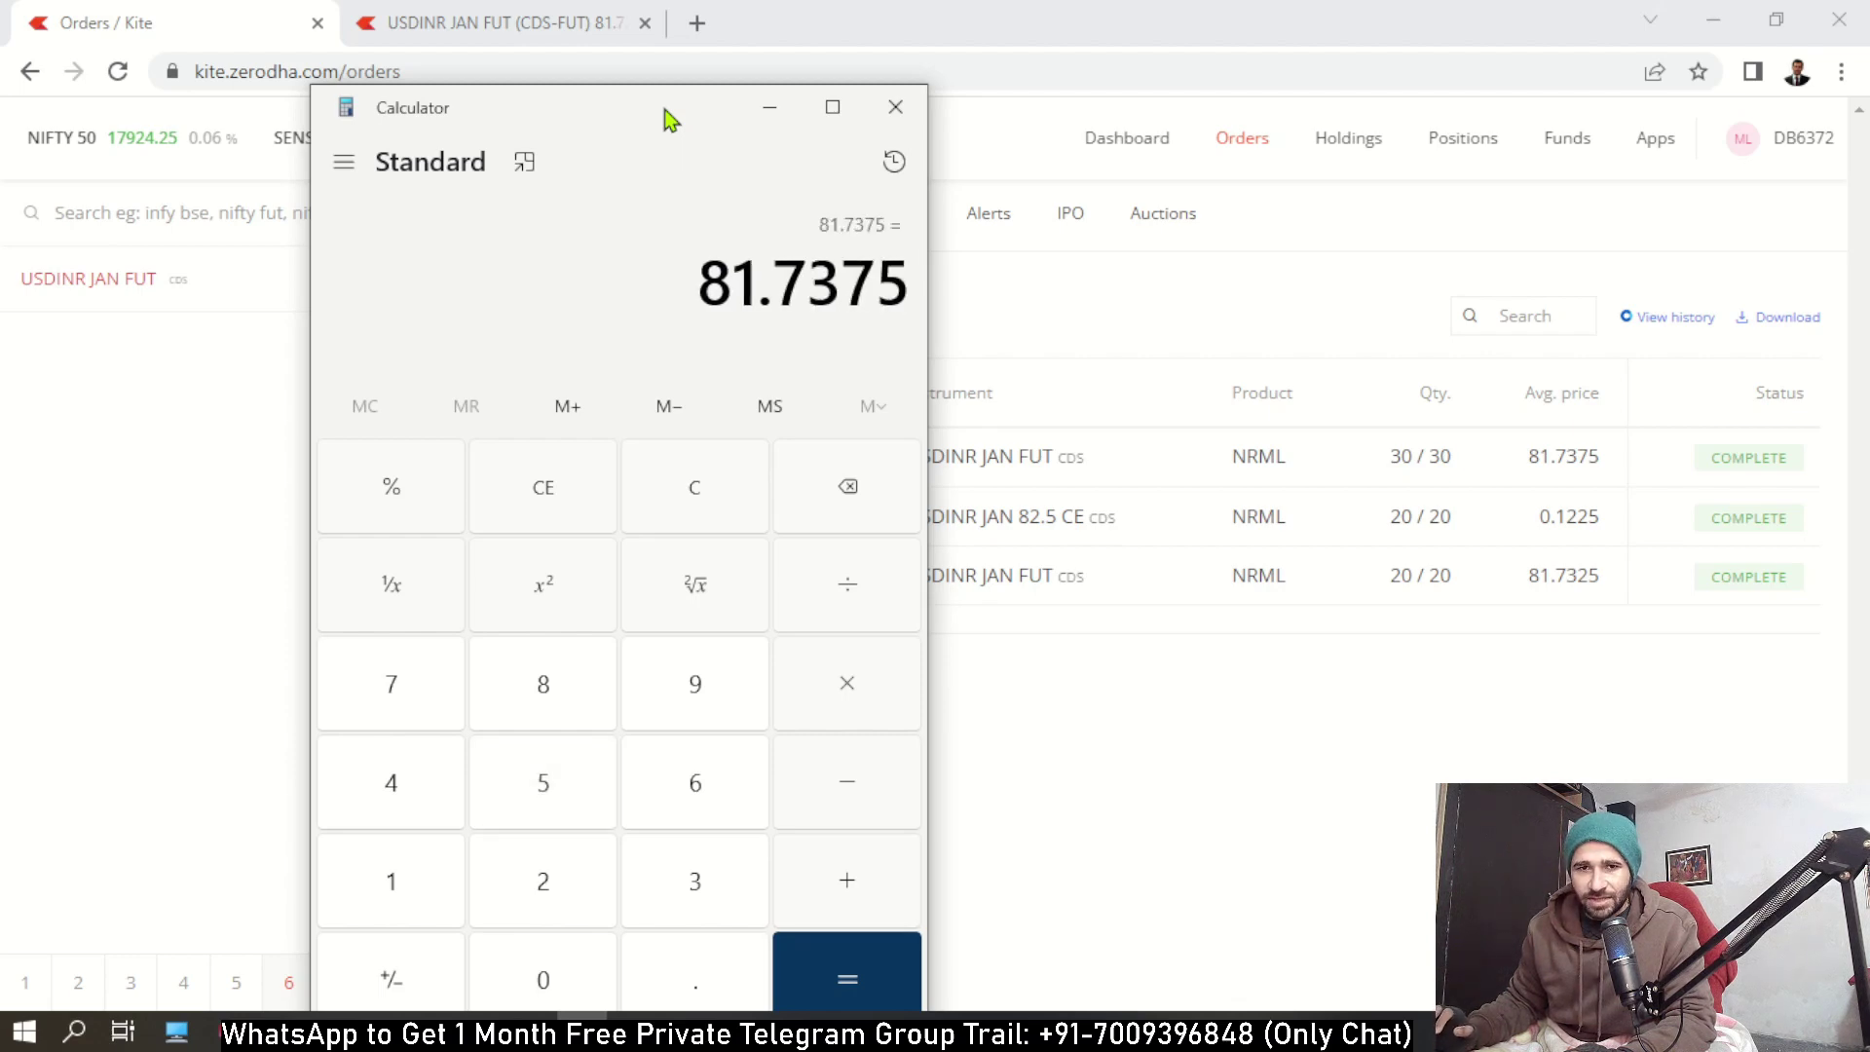
key("minus")
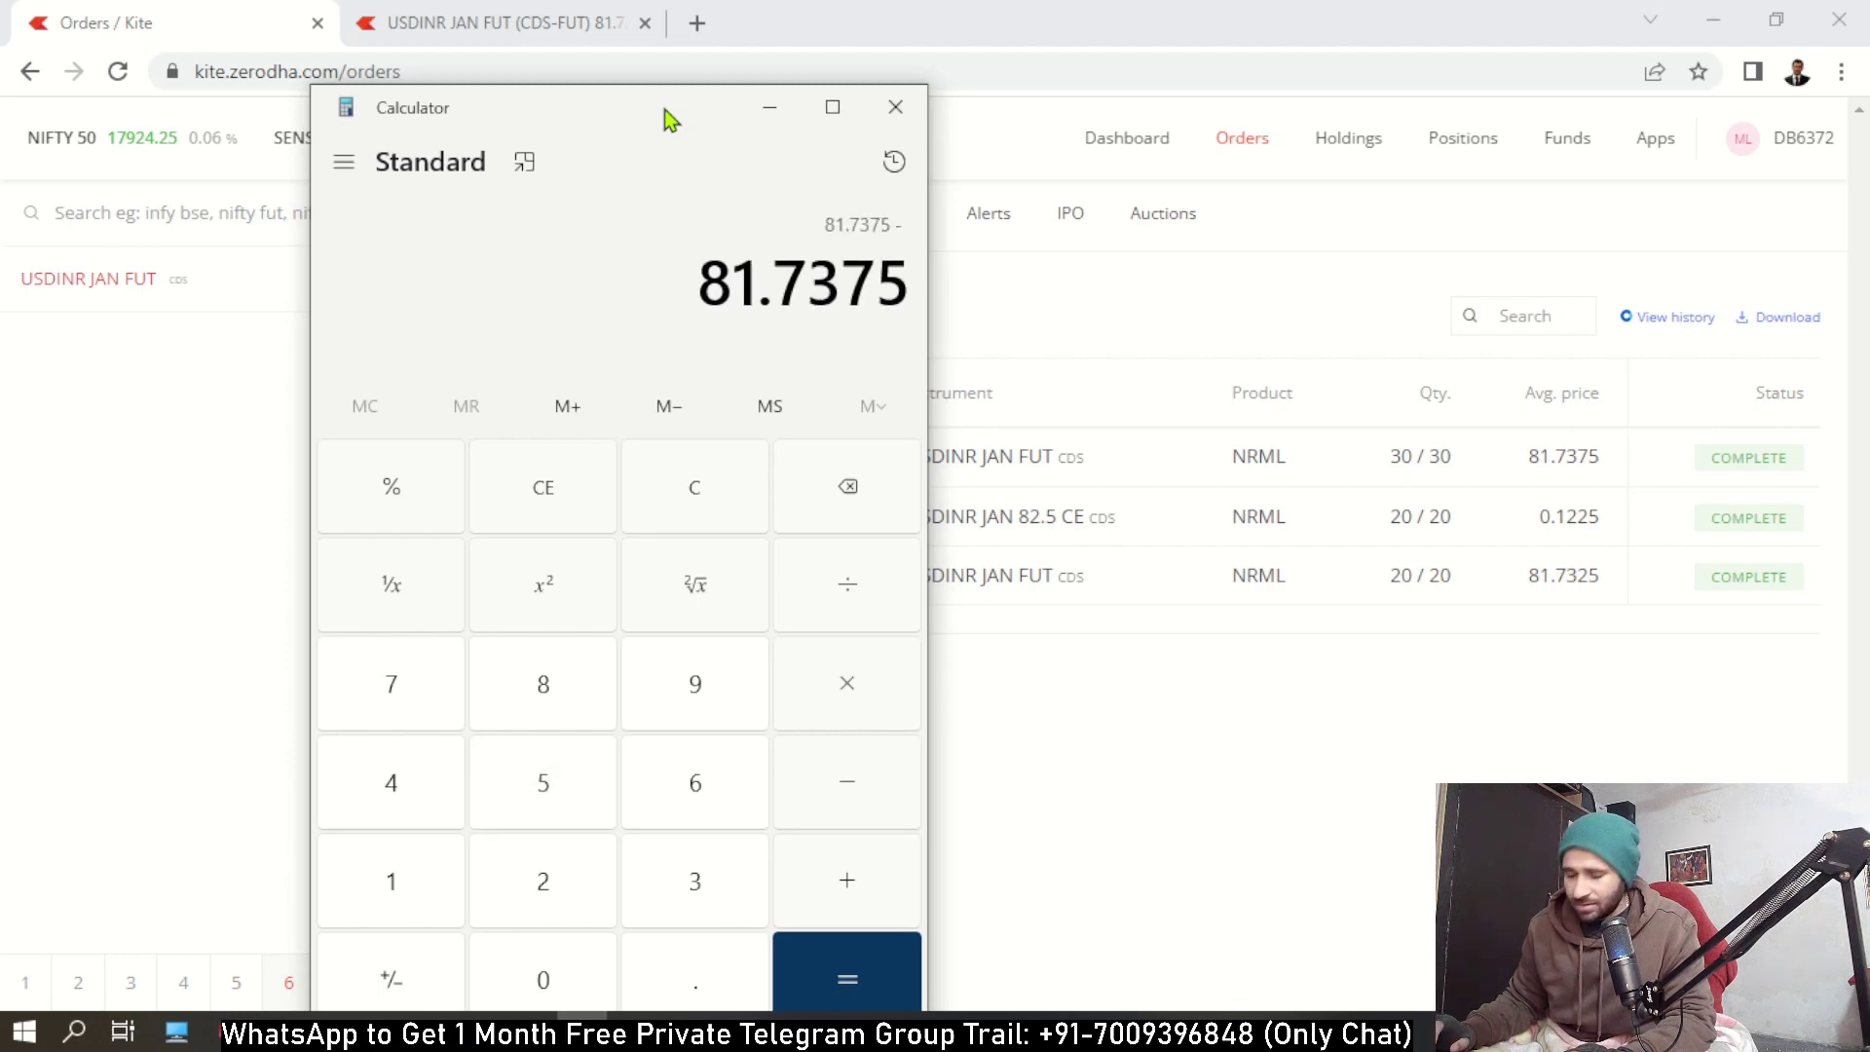
type("0.05")
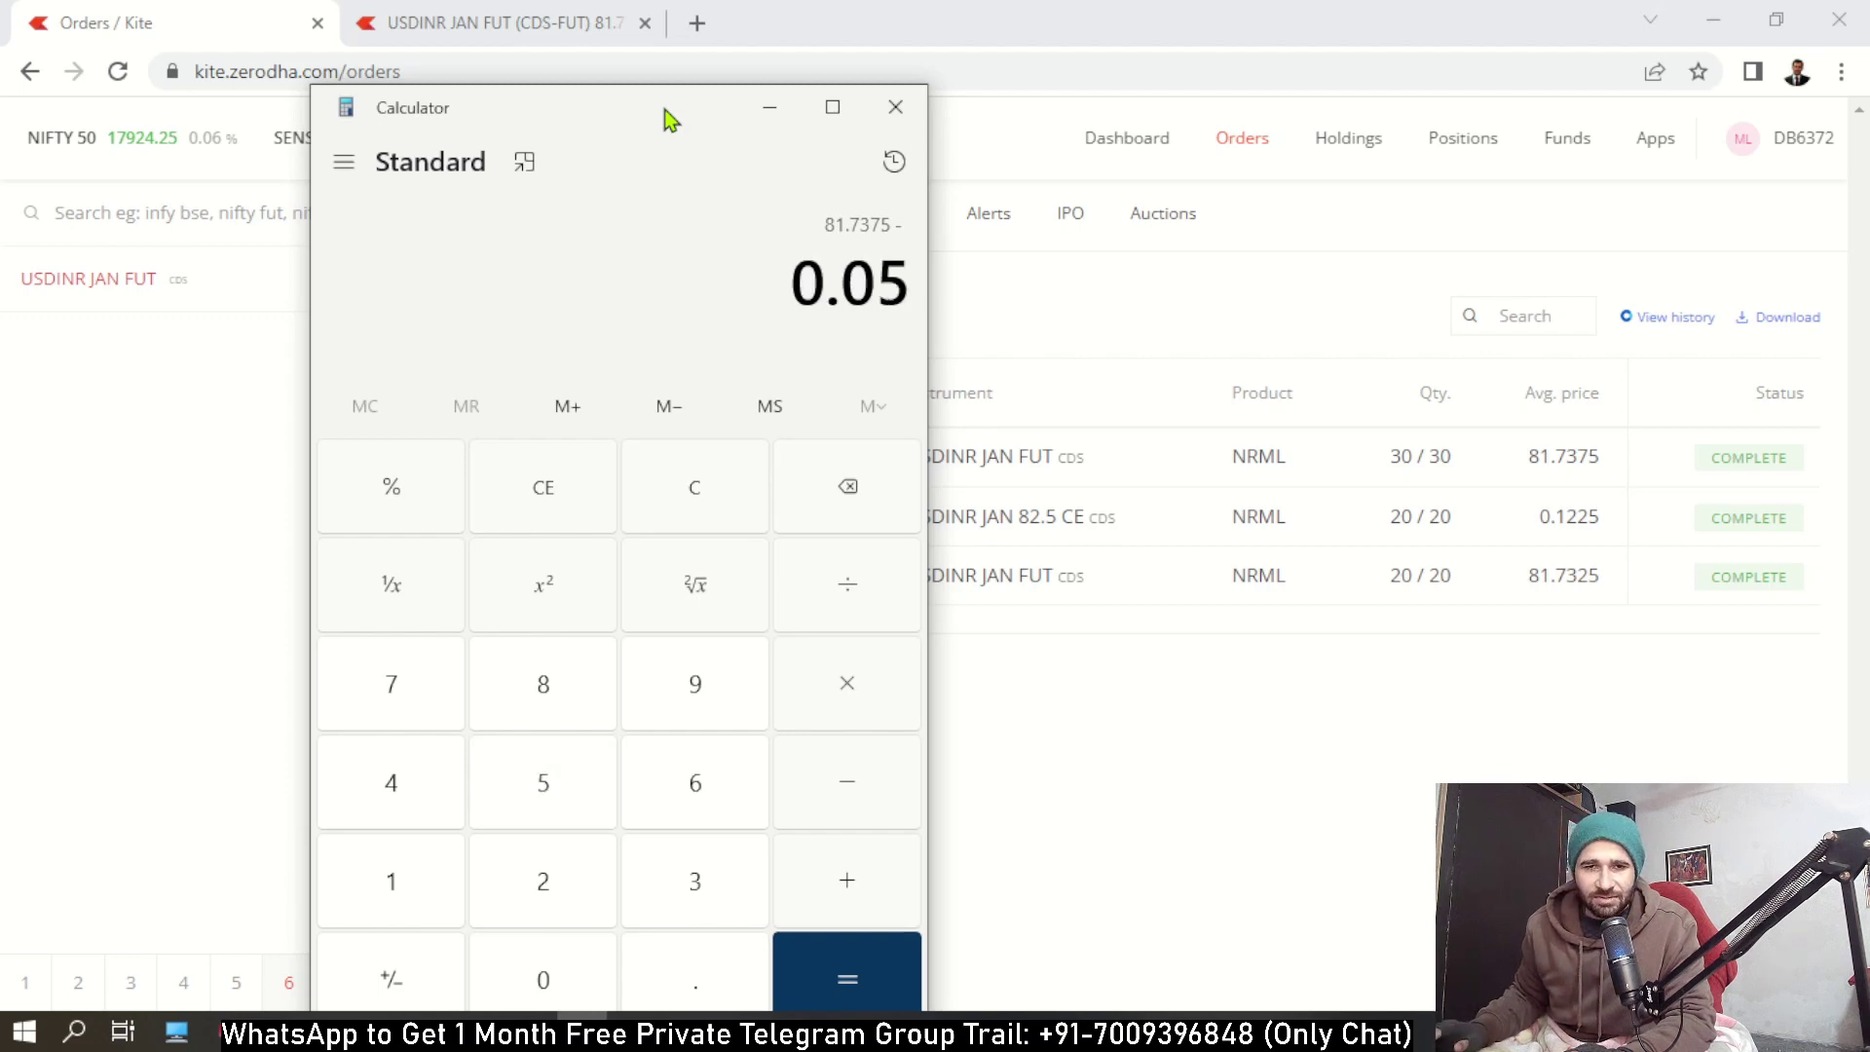
key("Return")
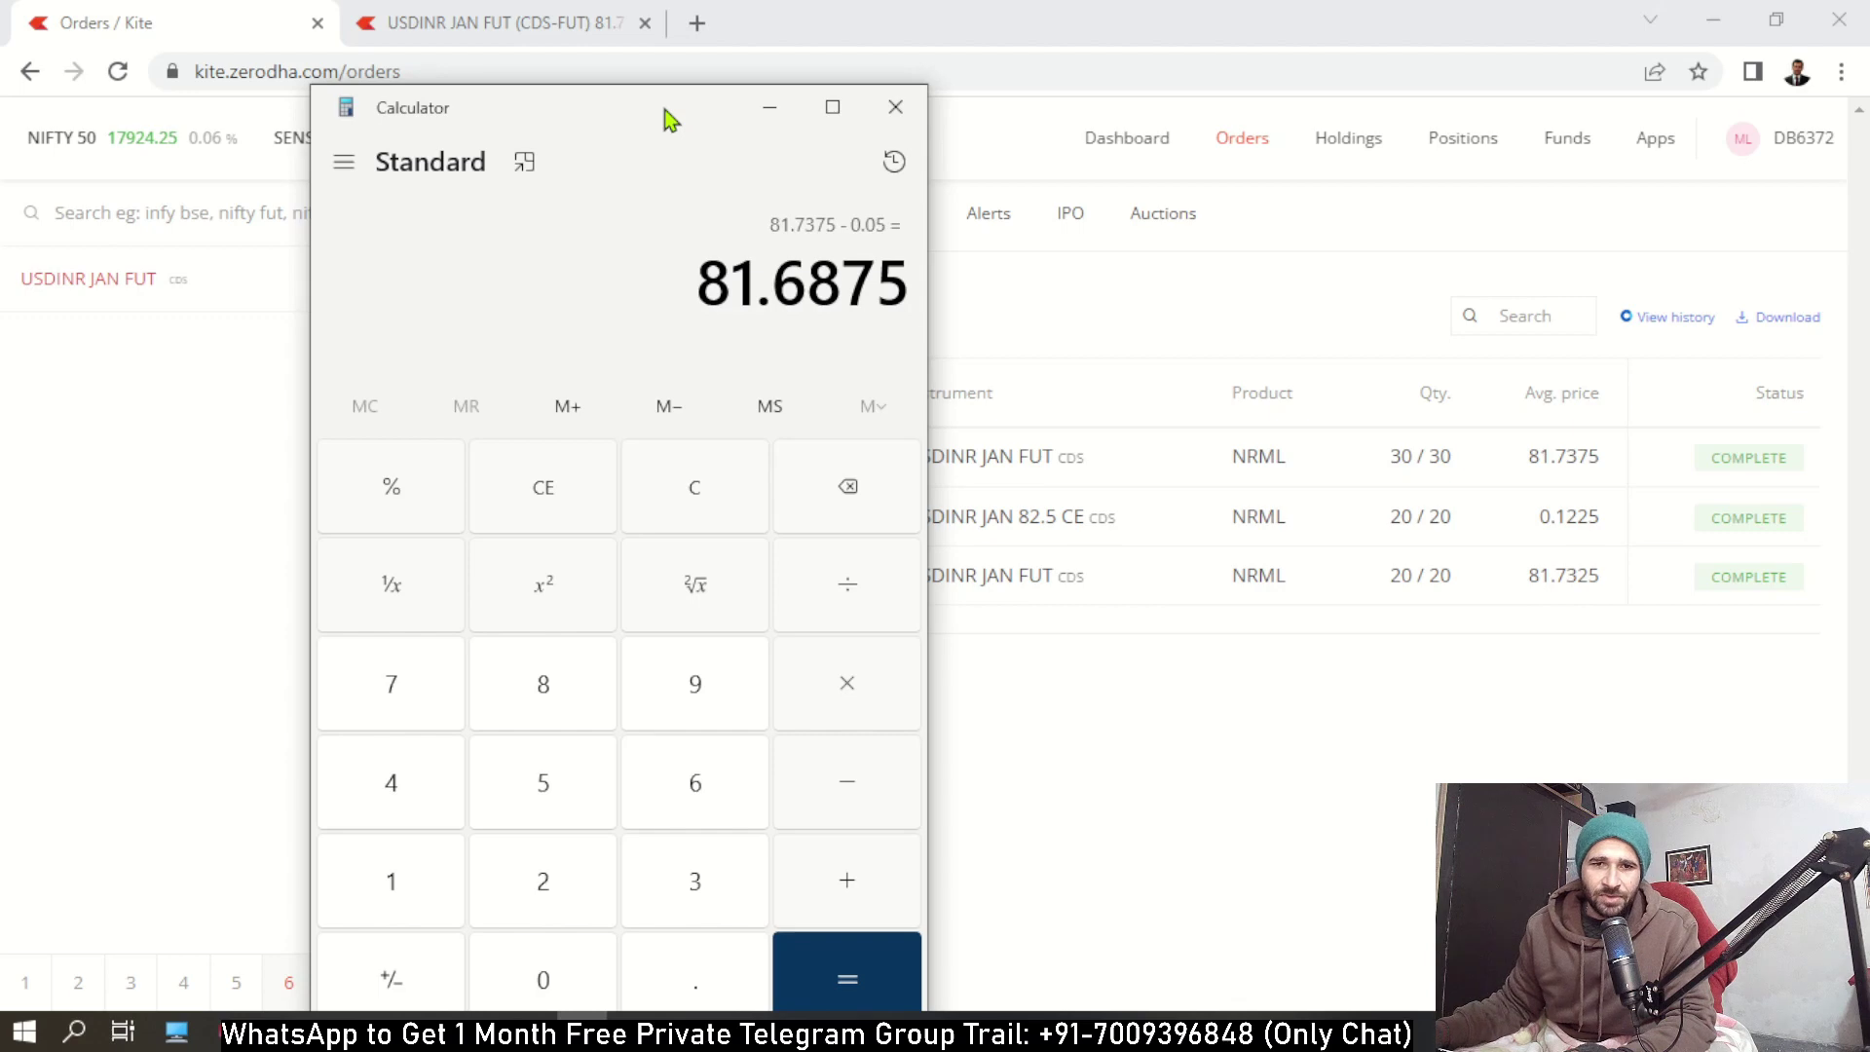
Draw a horizontal ray at about 81.6866 on the USDINR JAN FUT chart, starting at the 10 Jan 15:45 candle.
left_click(521, 37)
left_click_drag(856, 793, 739, 597)
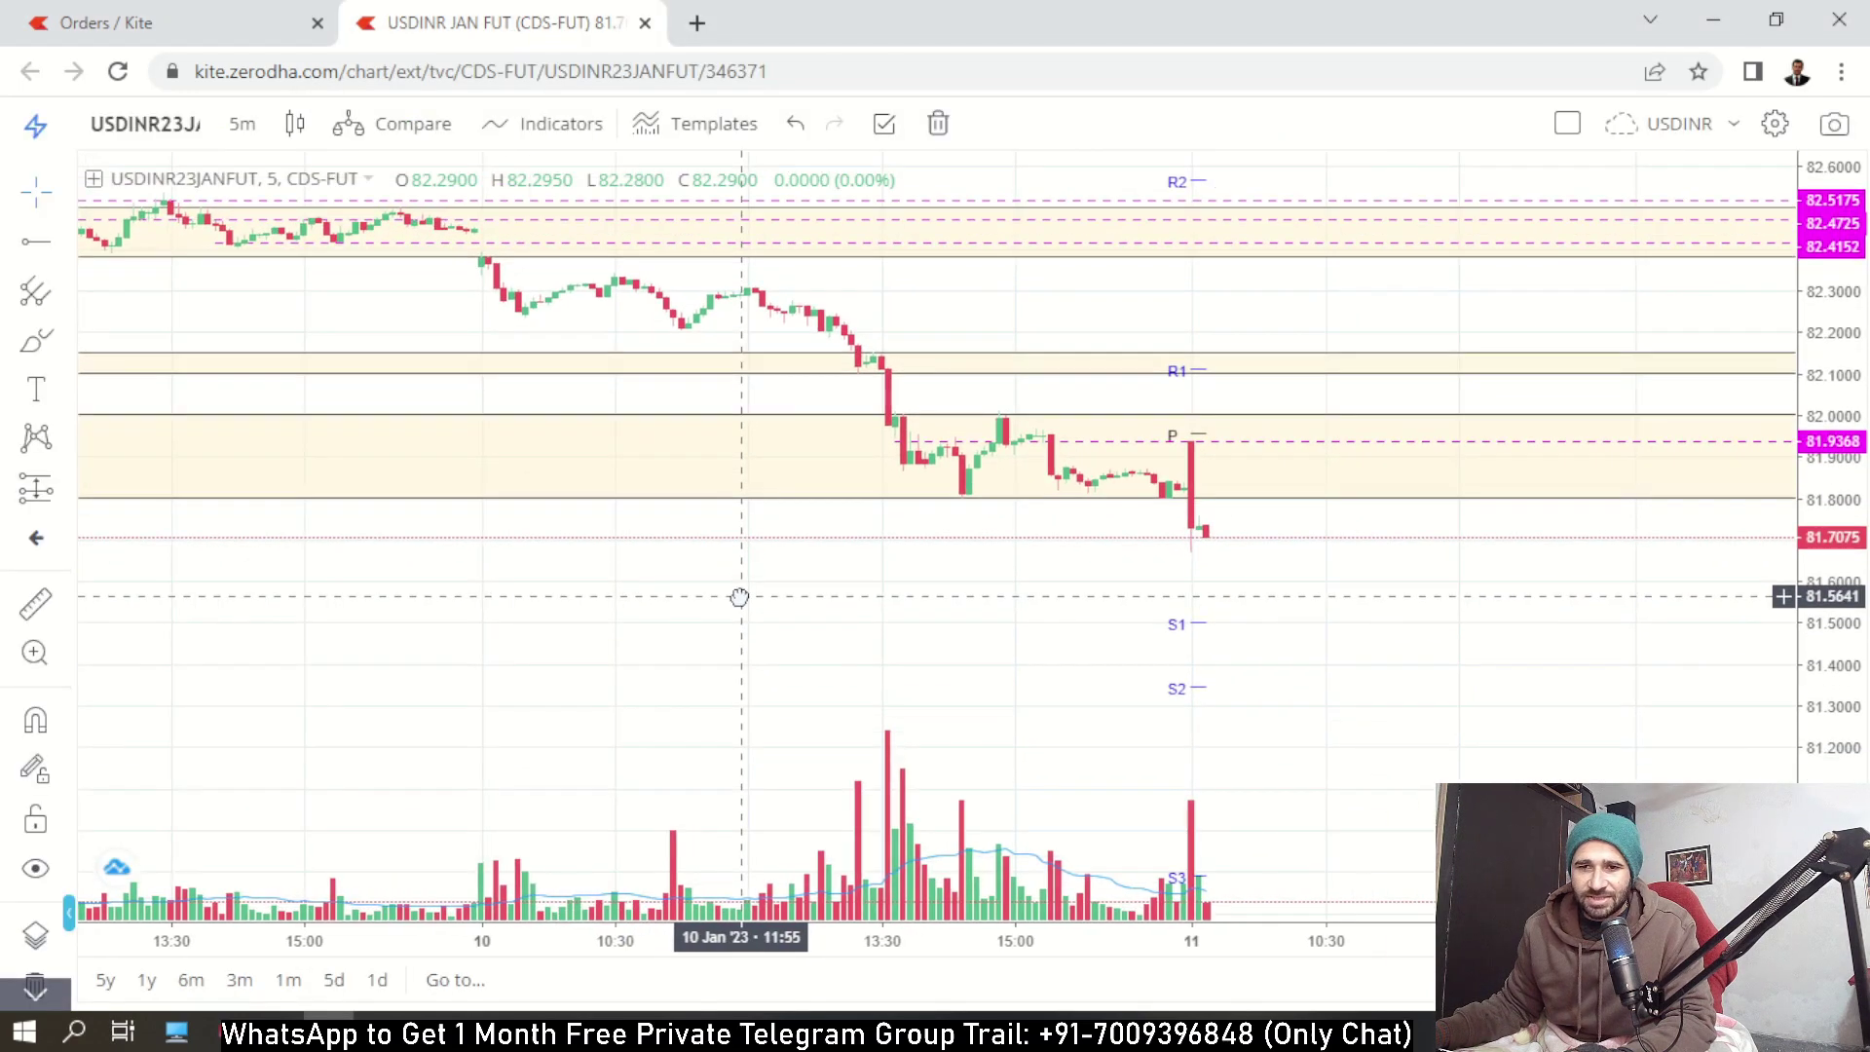
left_click(36, 241)
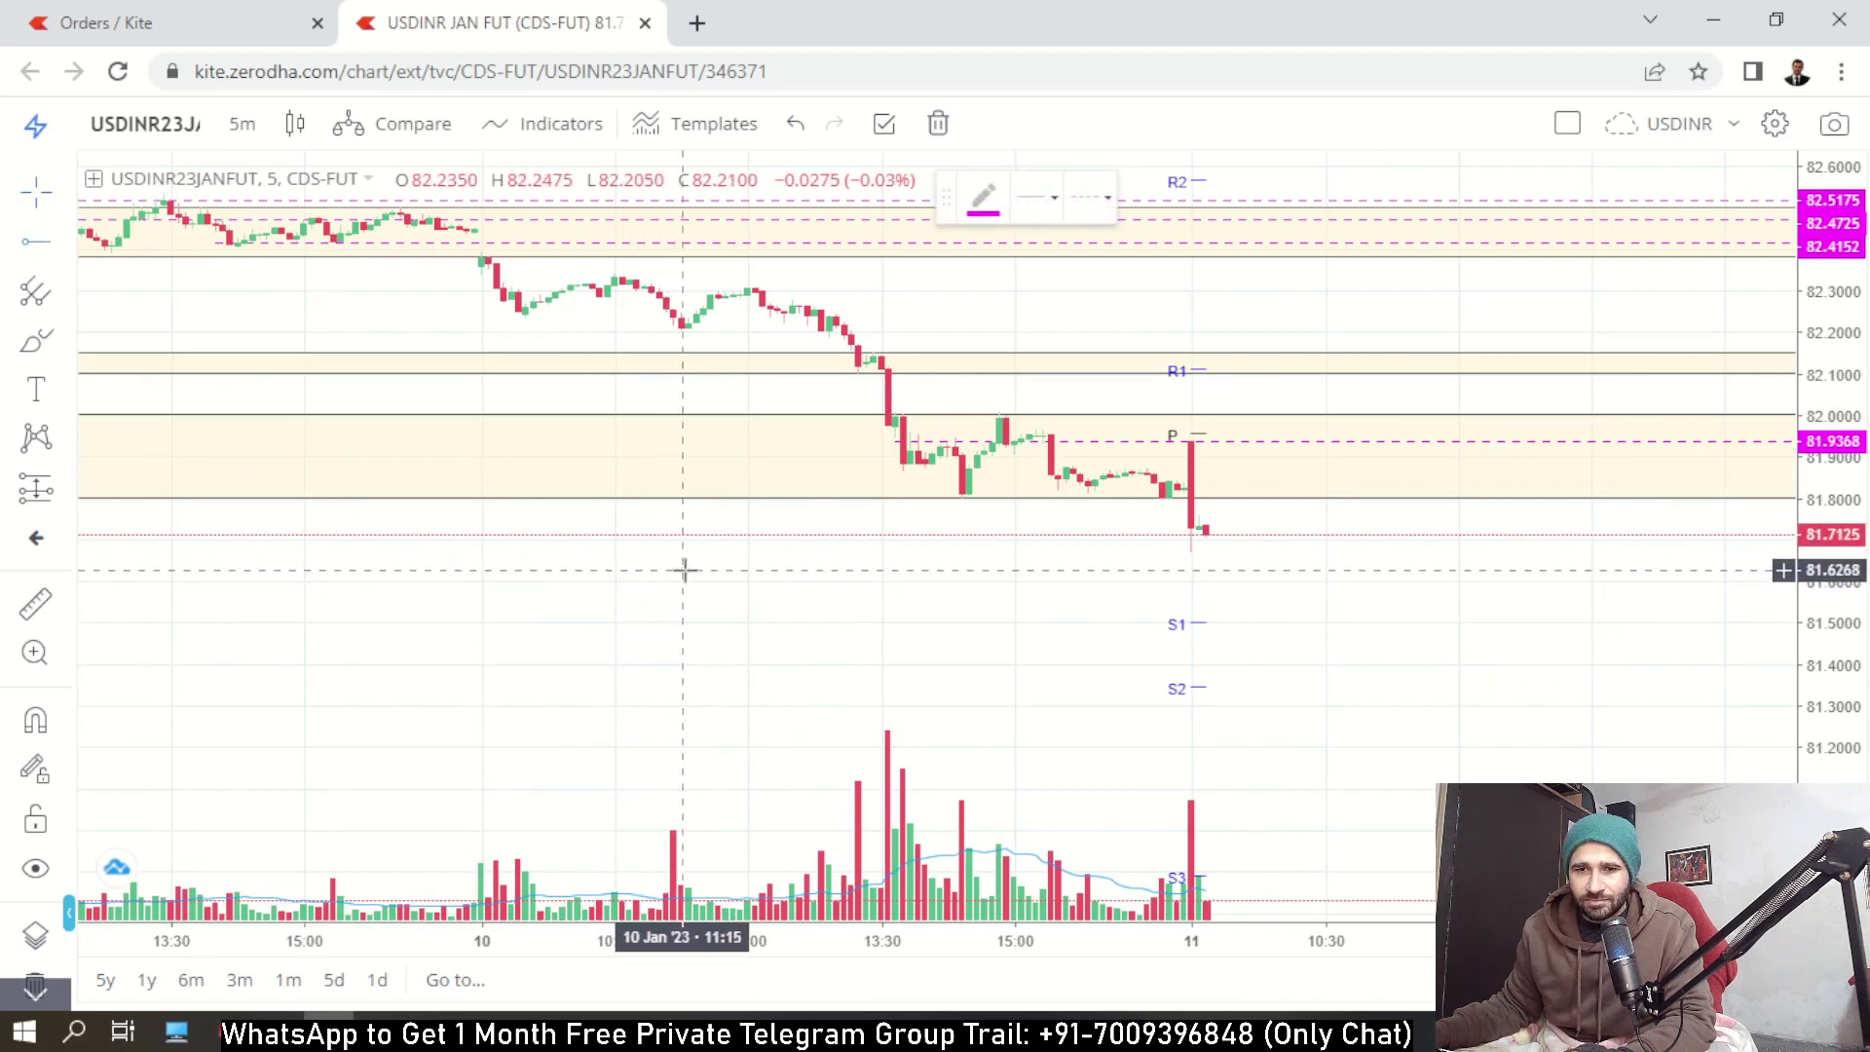
left_click(1078, 553)
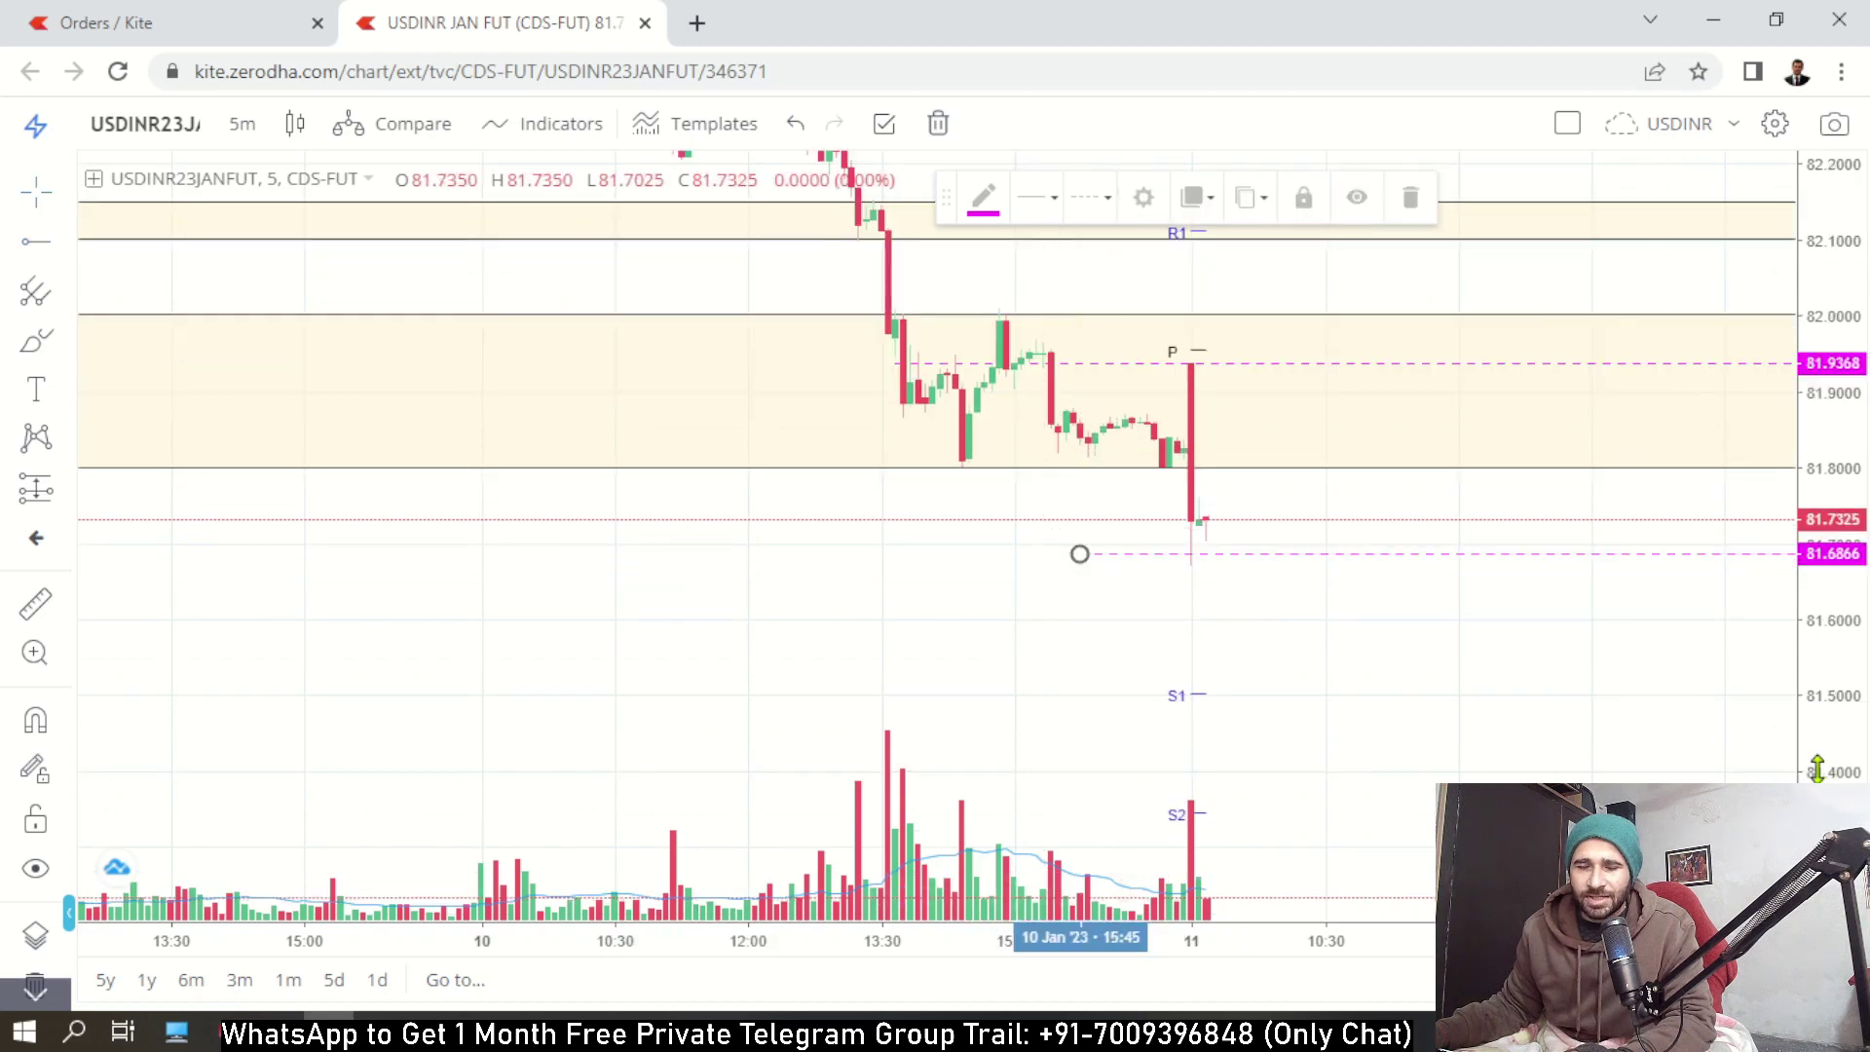
scroll(1232, 710, "up", 2)
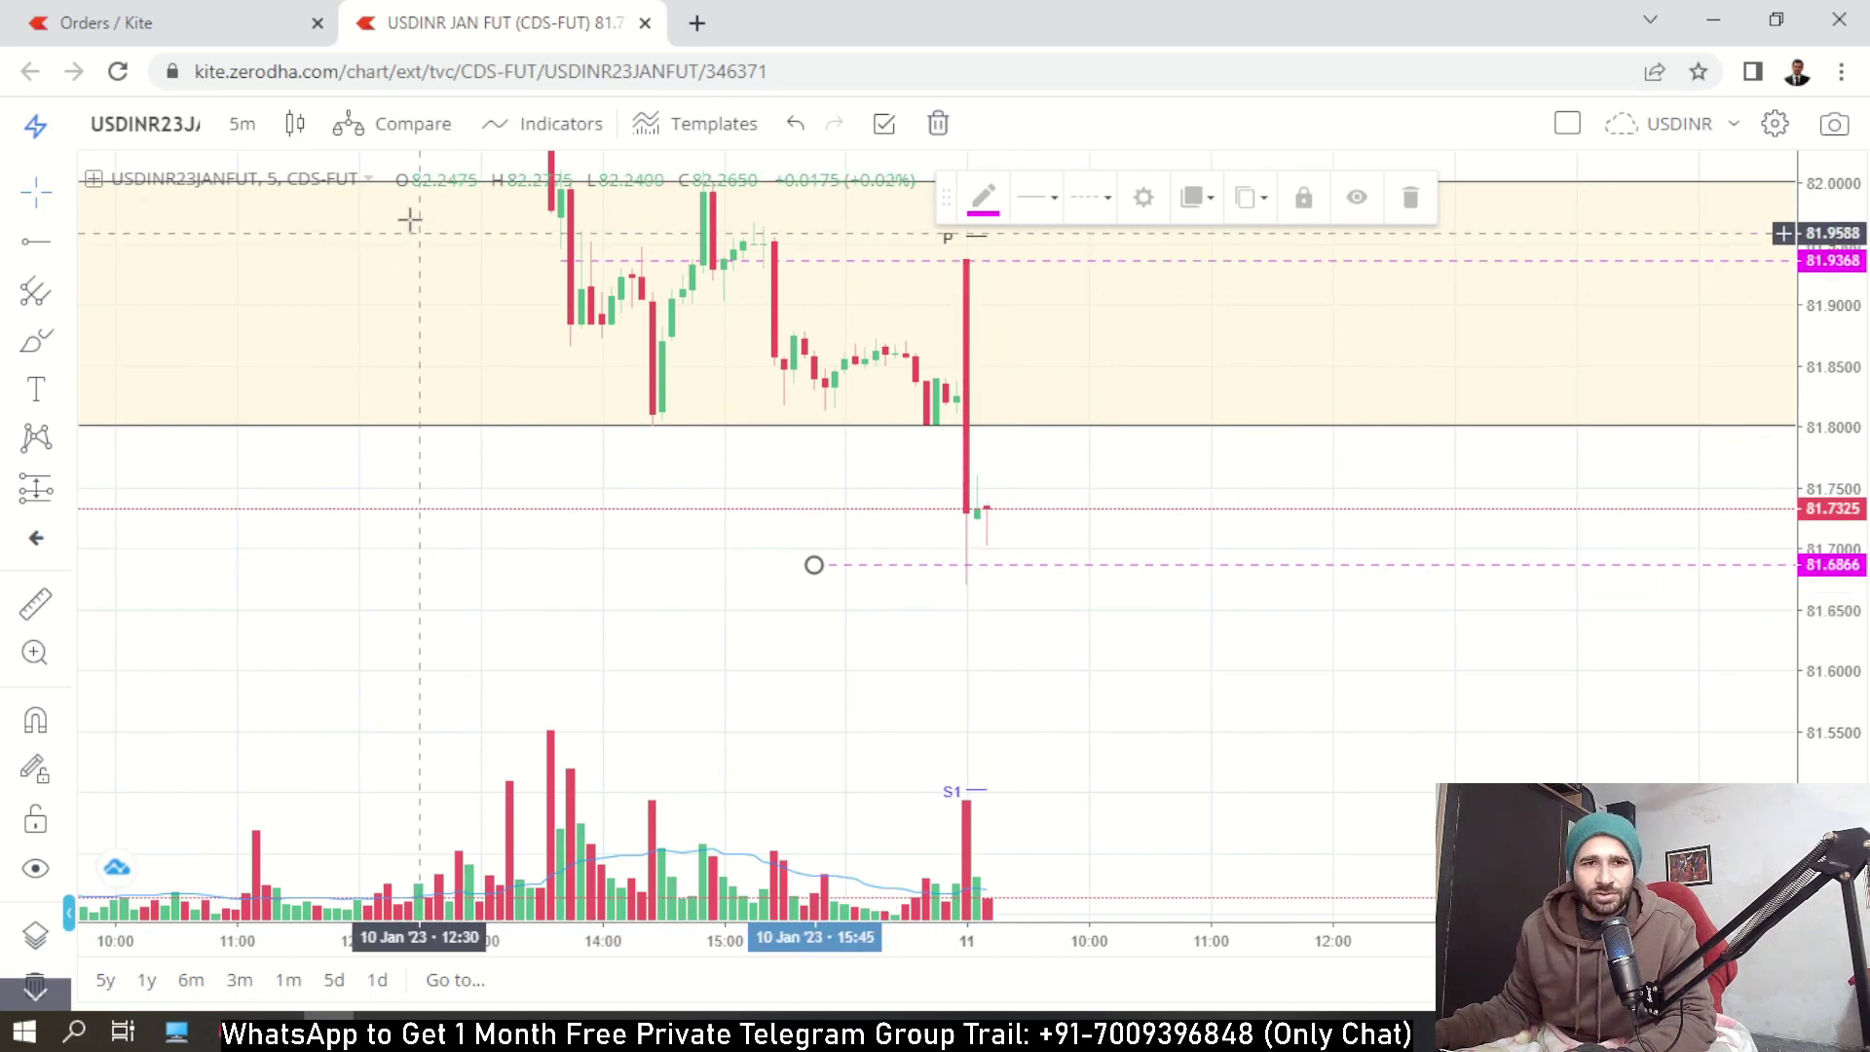
Switch back to Calculator and work out the value of a 0.05 move as 0.05 × 30 × 1000.
left_click(169, 29)
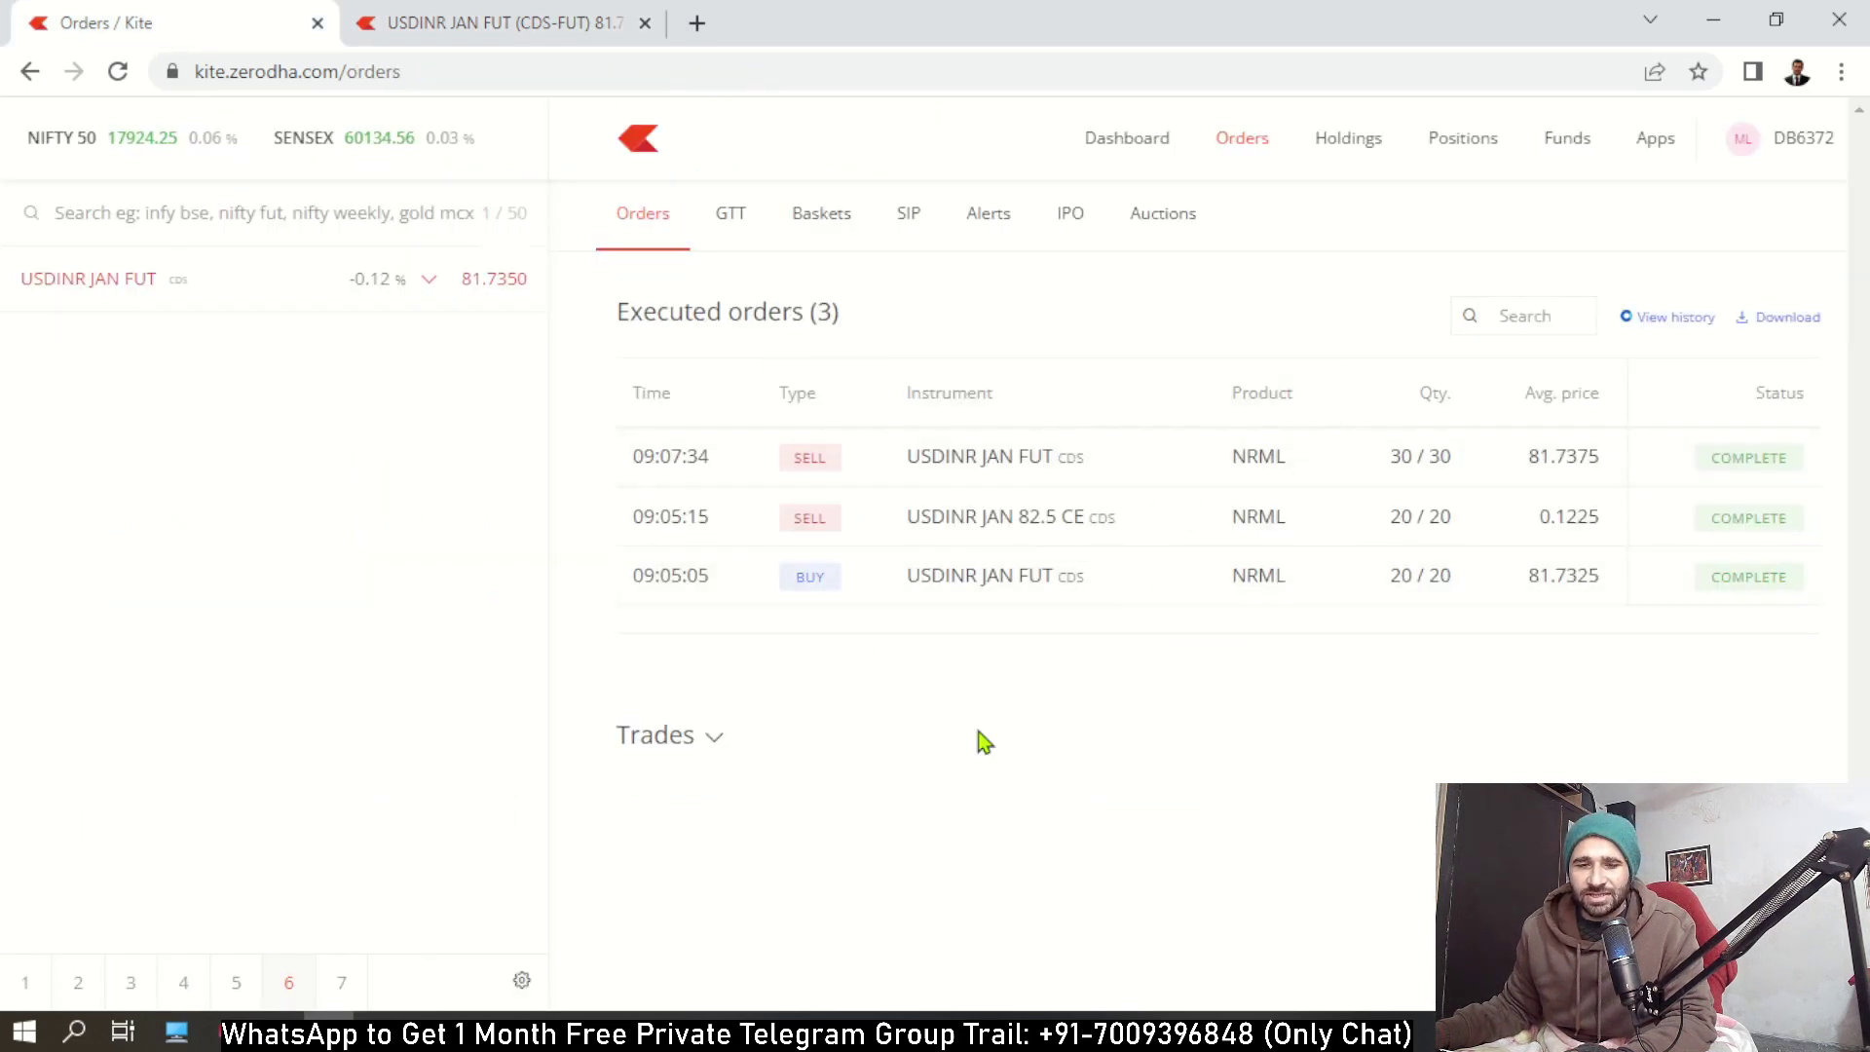
key("alt+Tab")
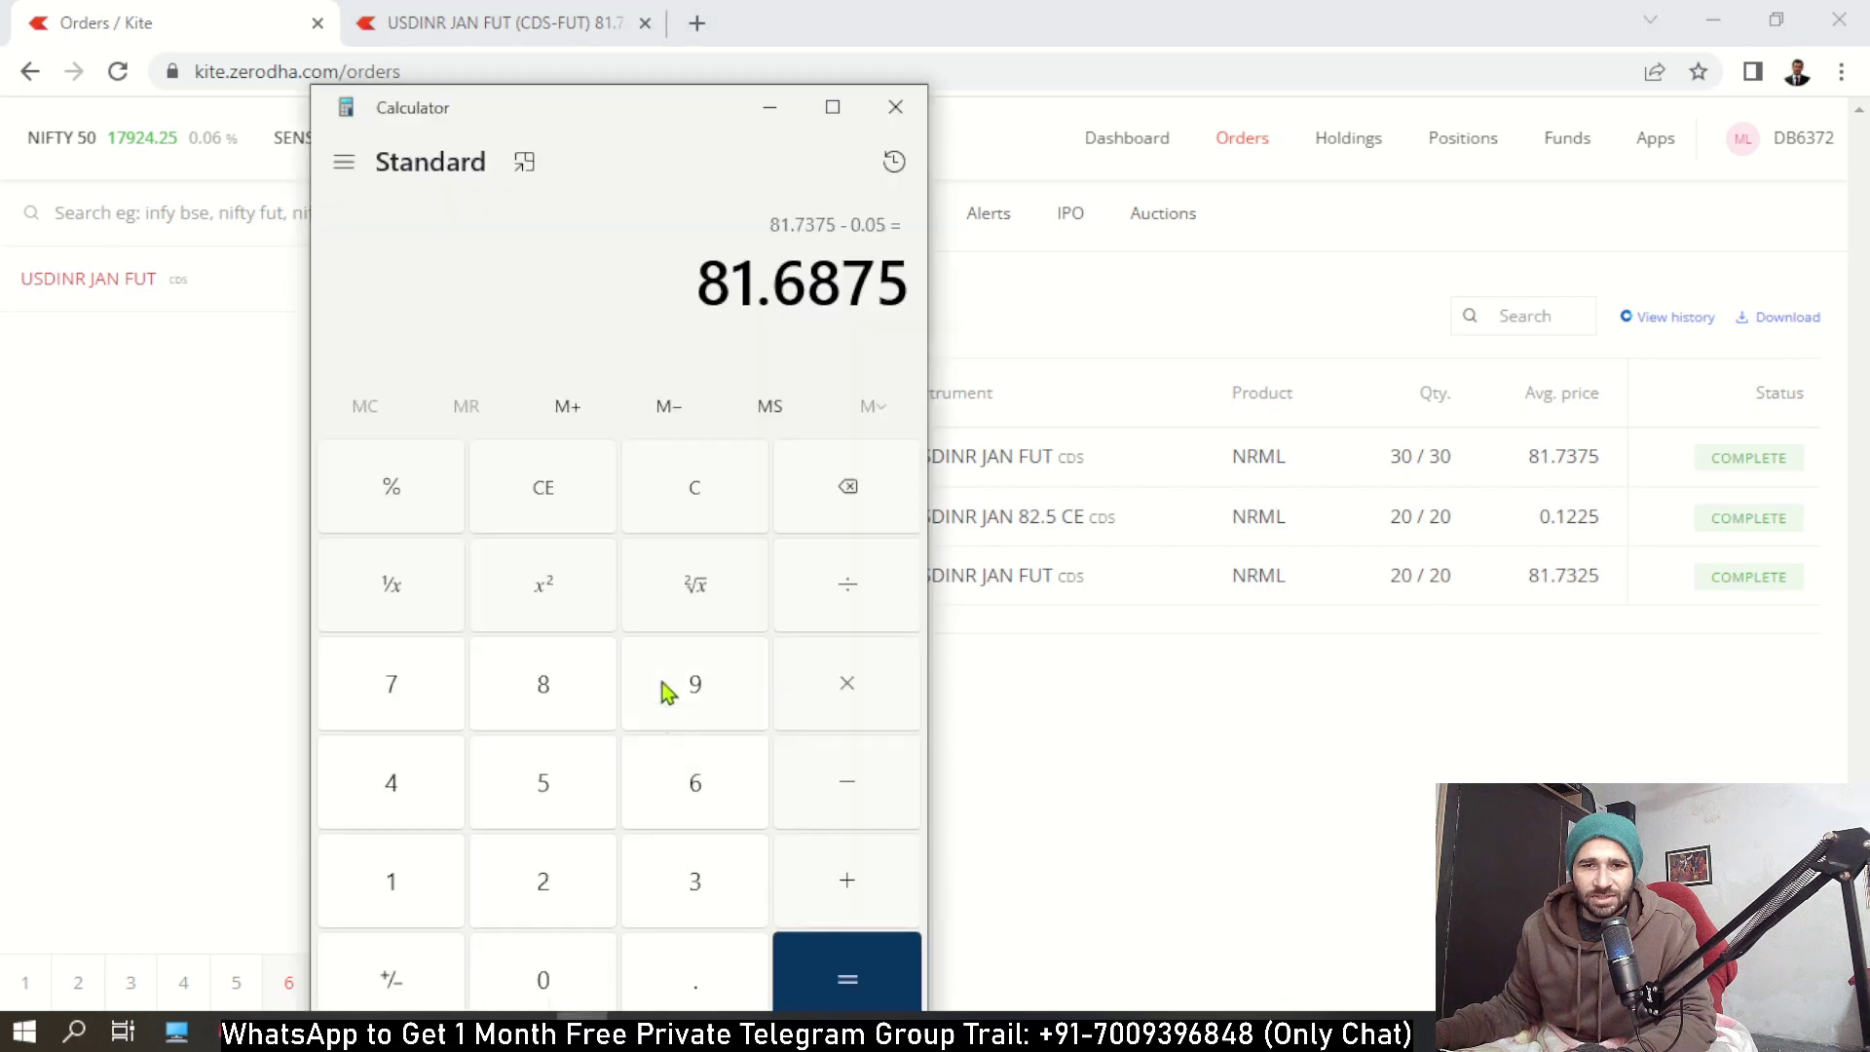
left_click(652, 522)
type("0.05")
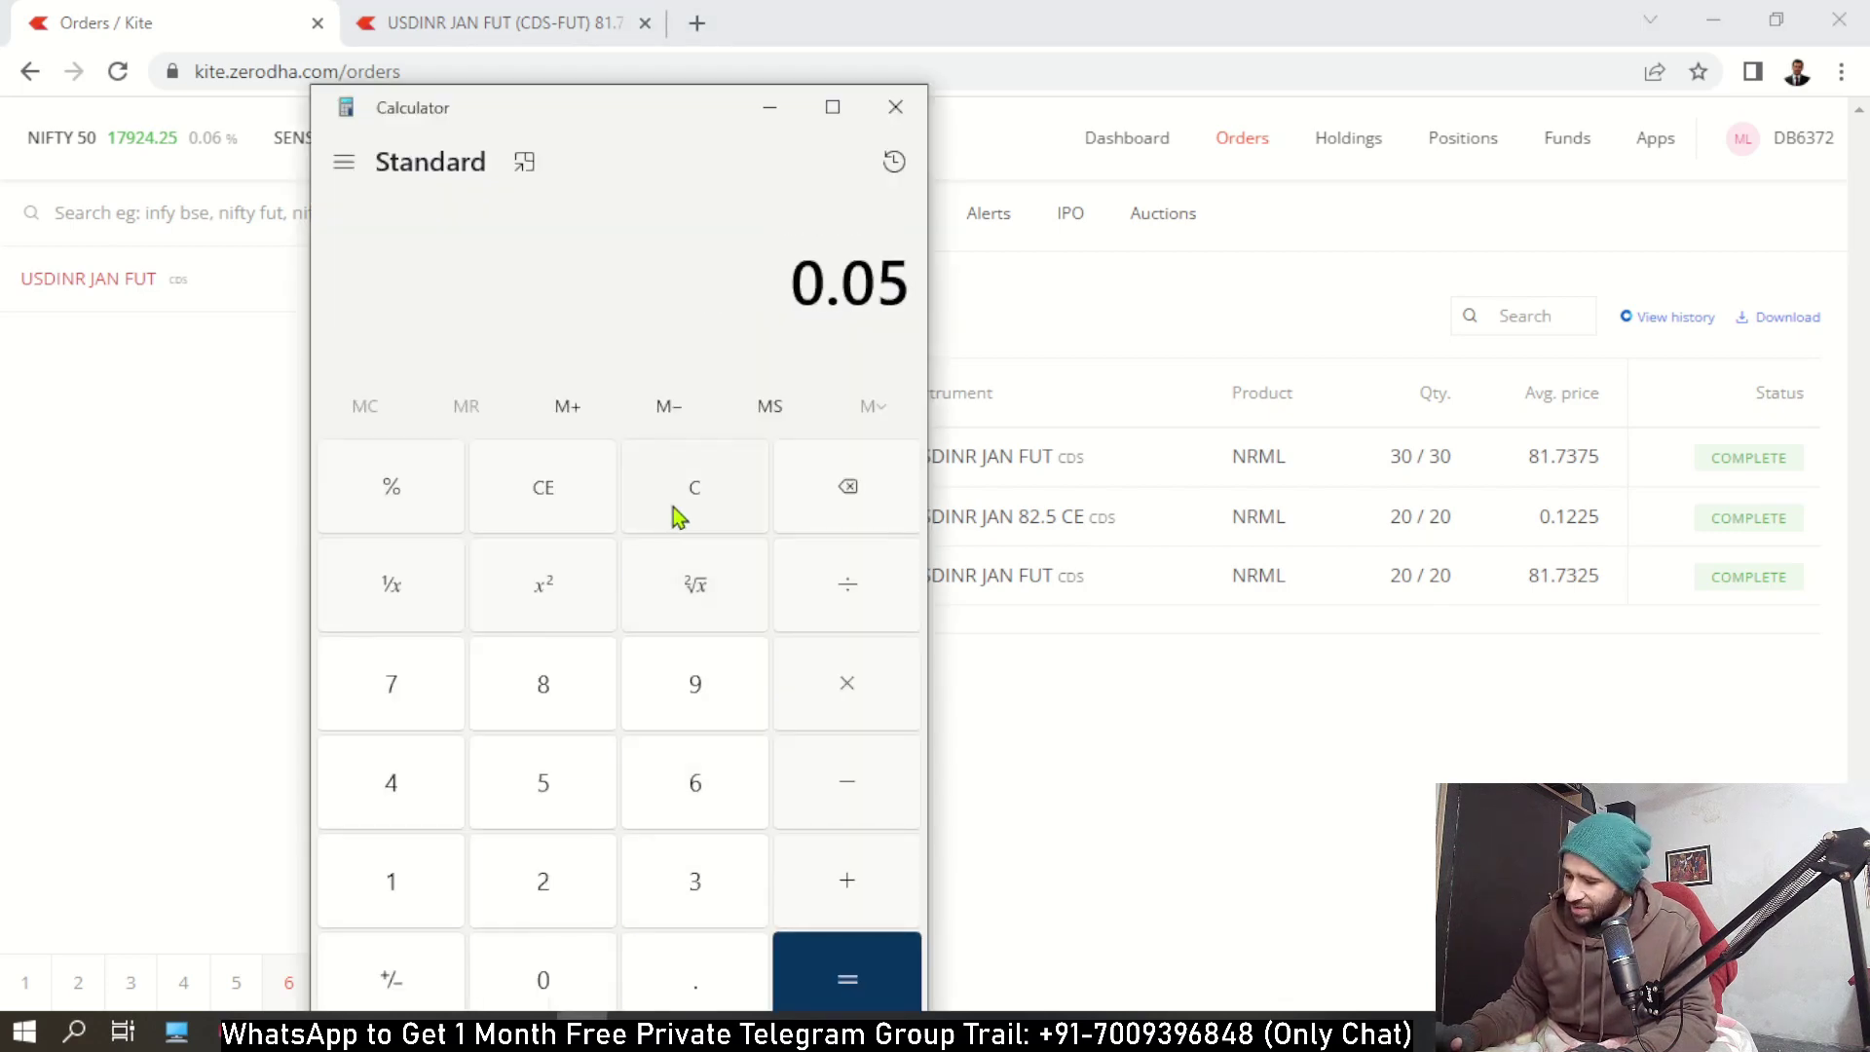
key("asterisk")
type("30")
key("Return")
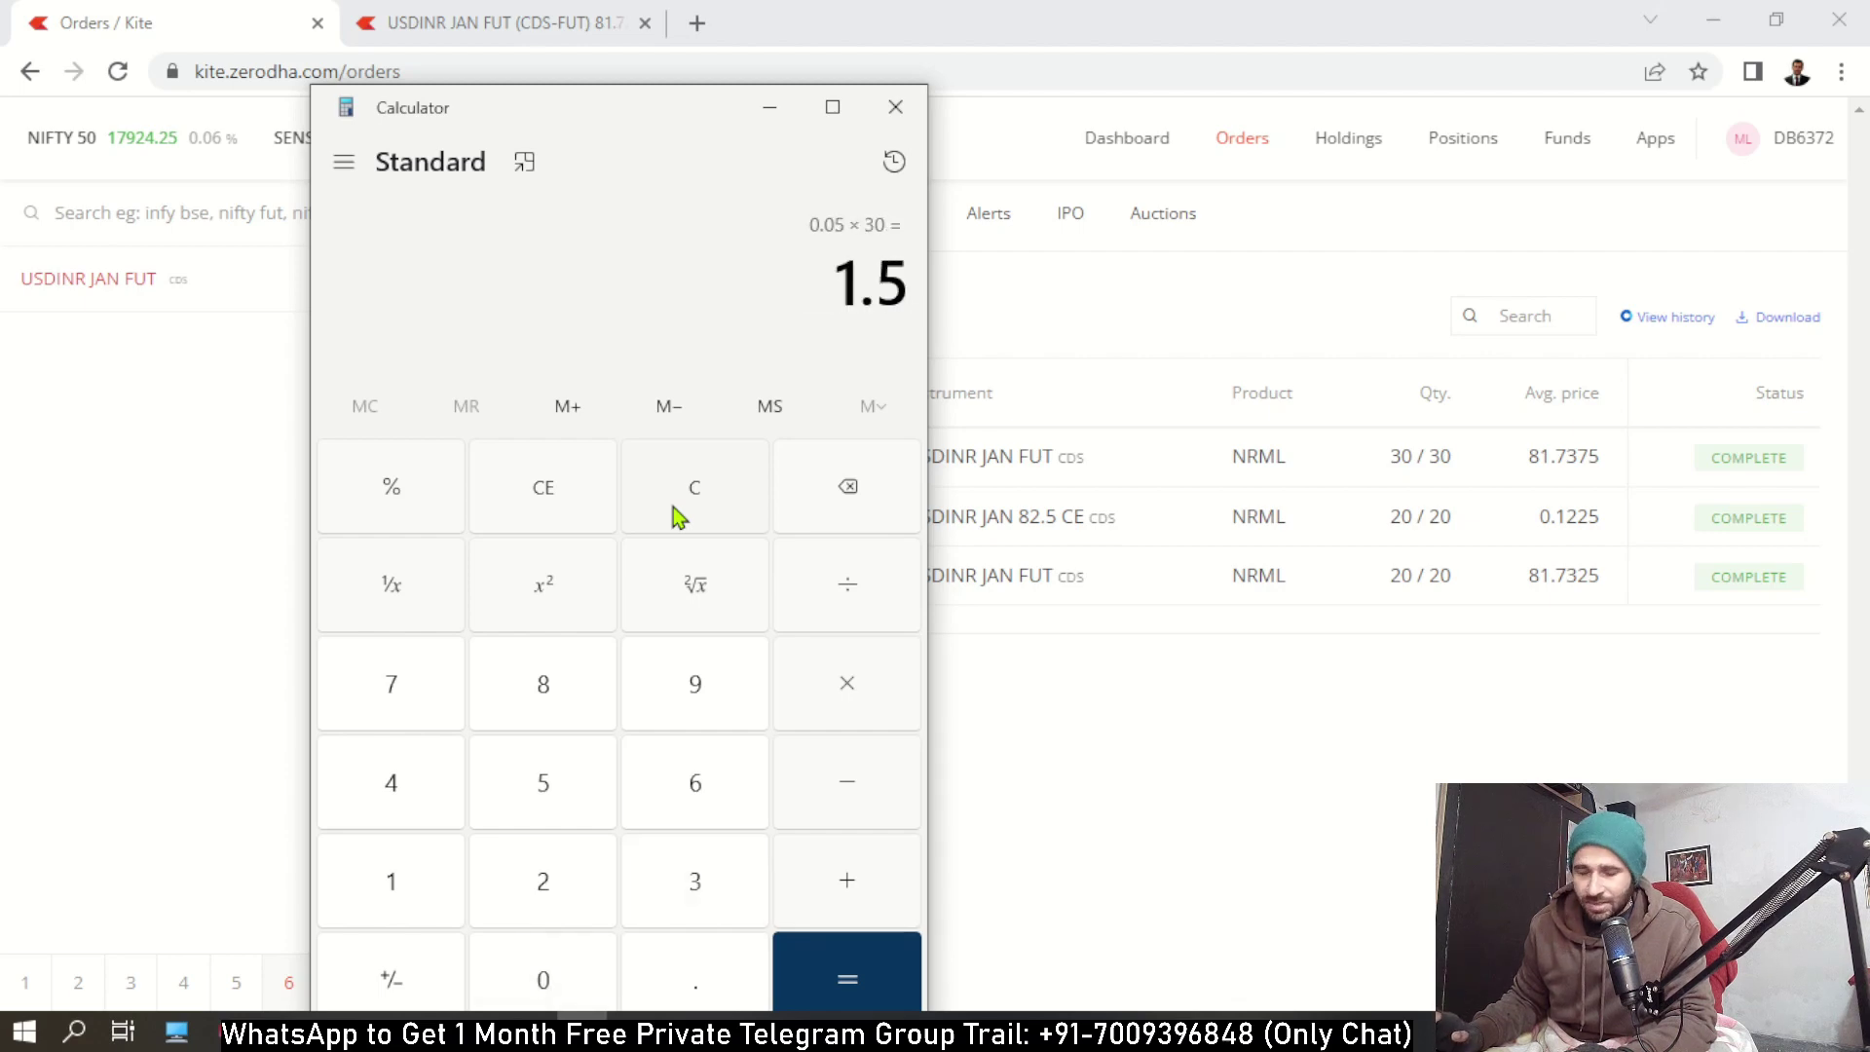
type("1000")
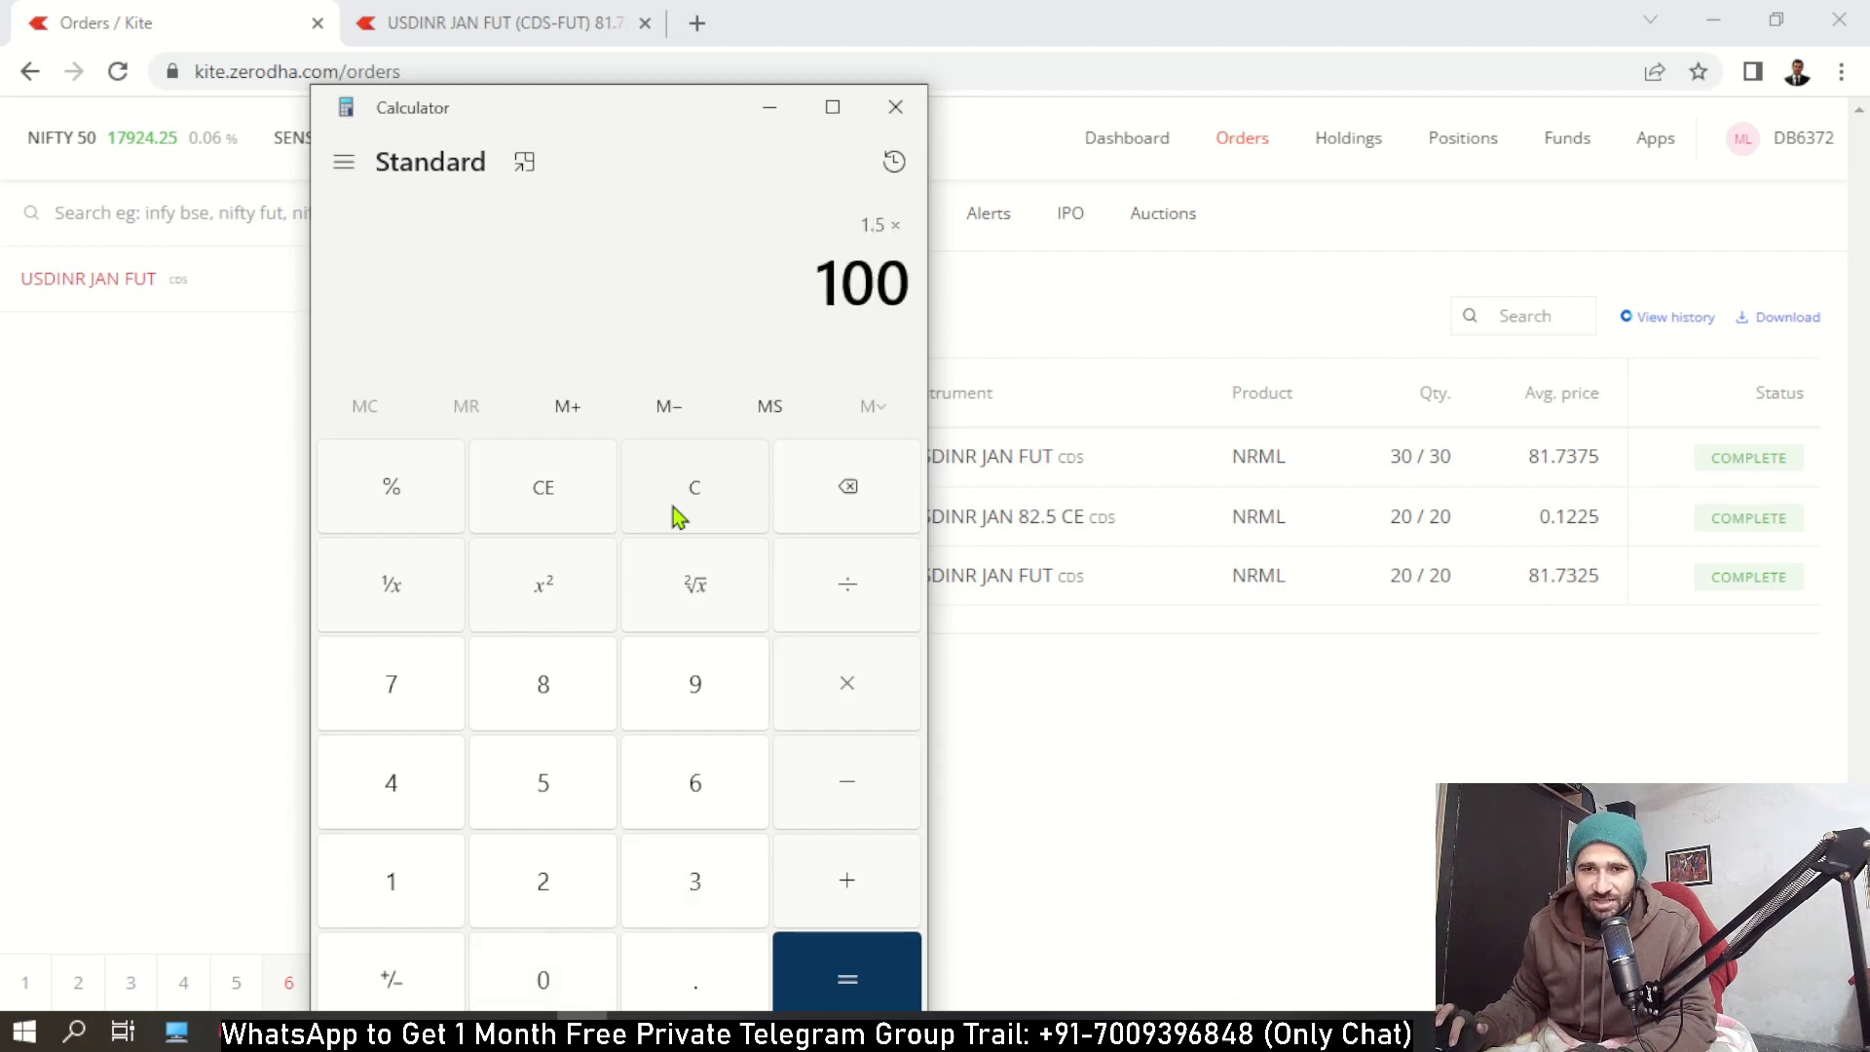
key("Return")
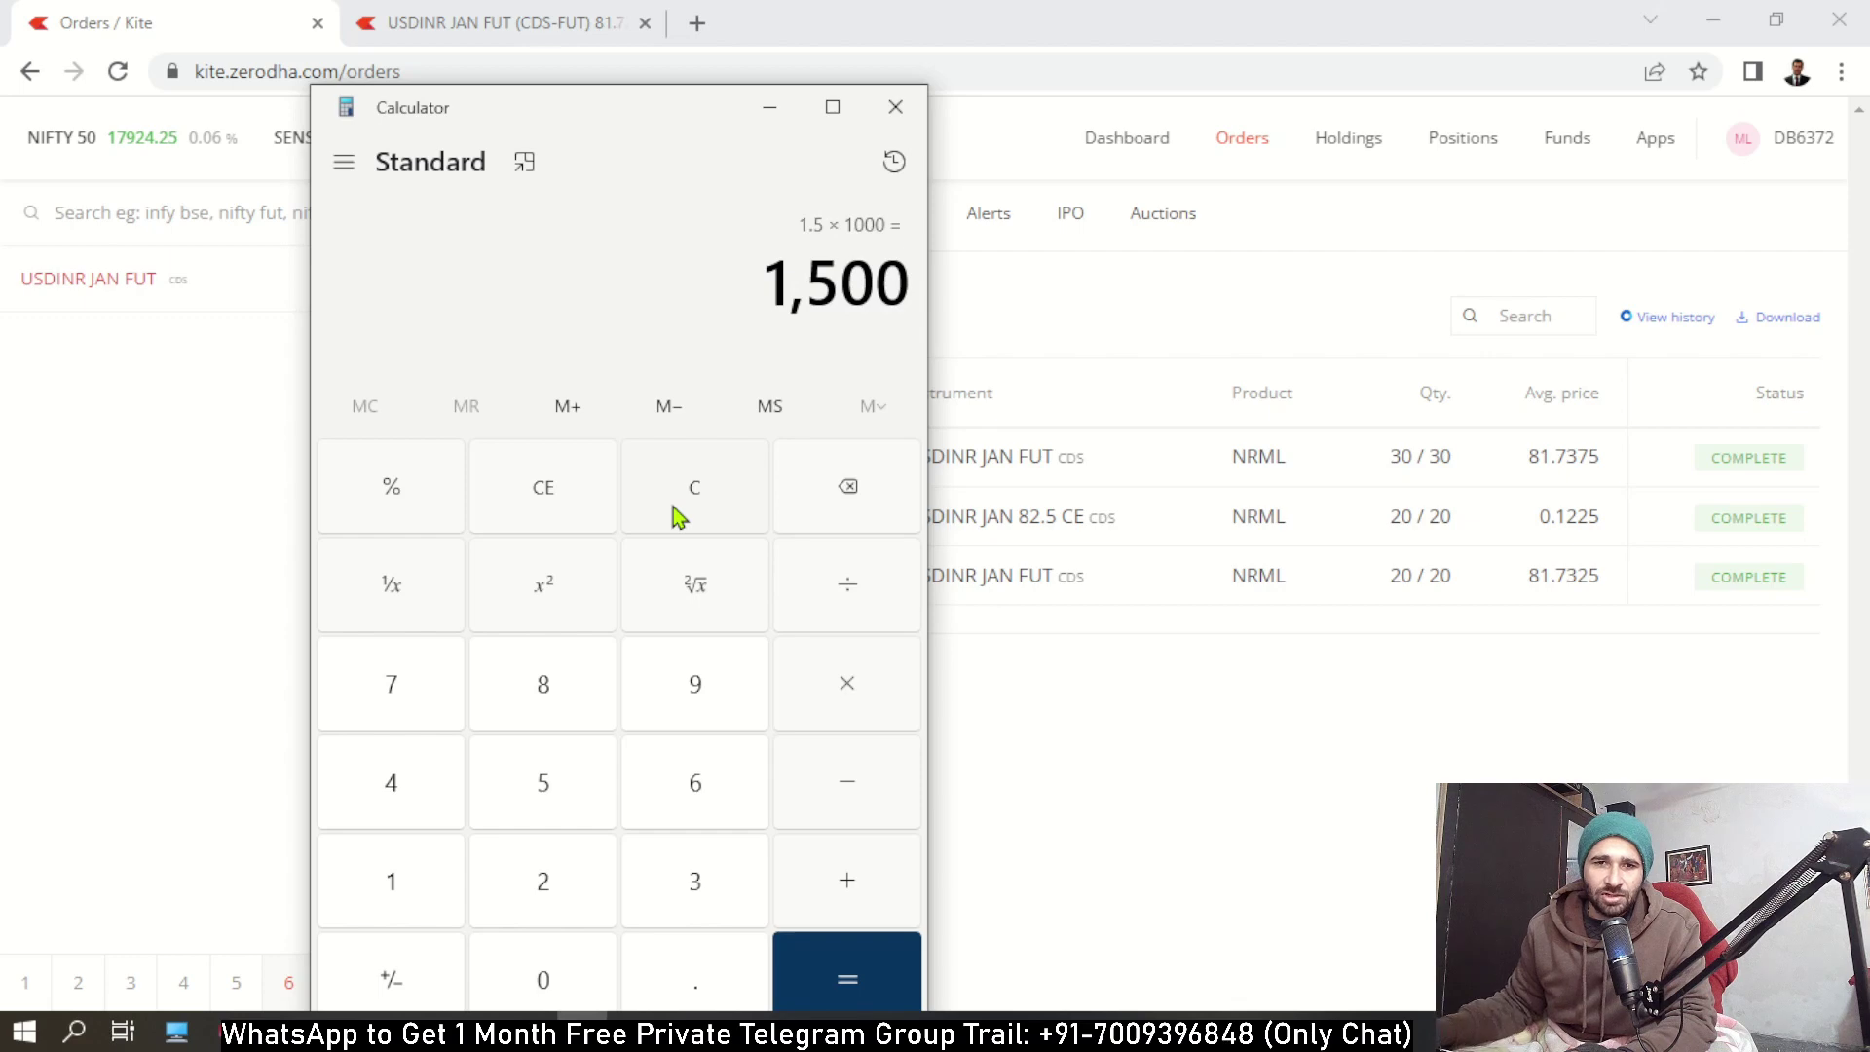
Highlight the average price of the 30-lot USDINR JAN FUT sell order and recalculate 81.7375 minus 0.05 in Calculator.
left_click(668, 493)
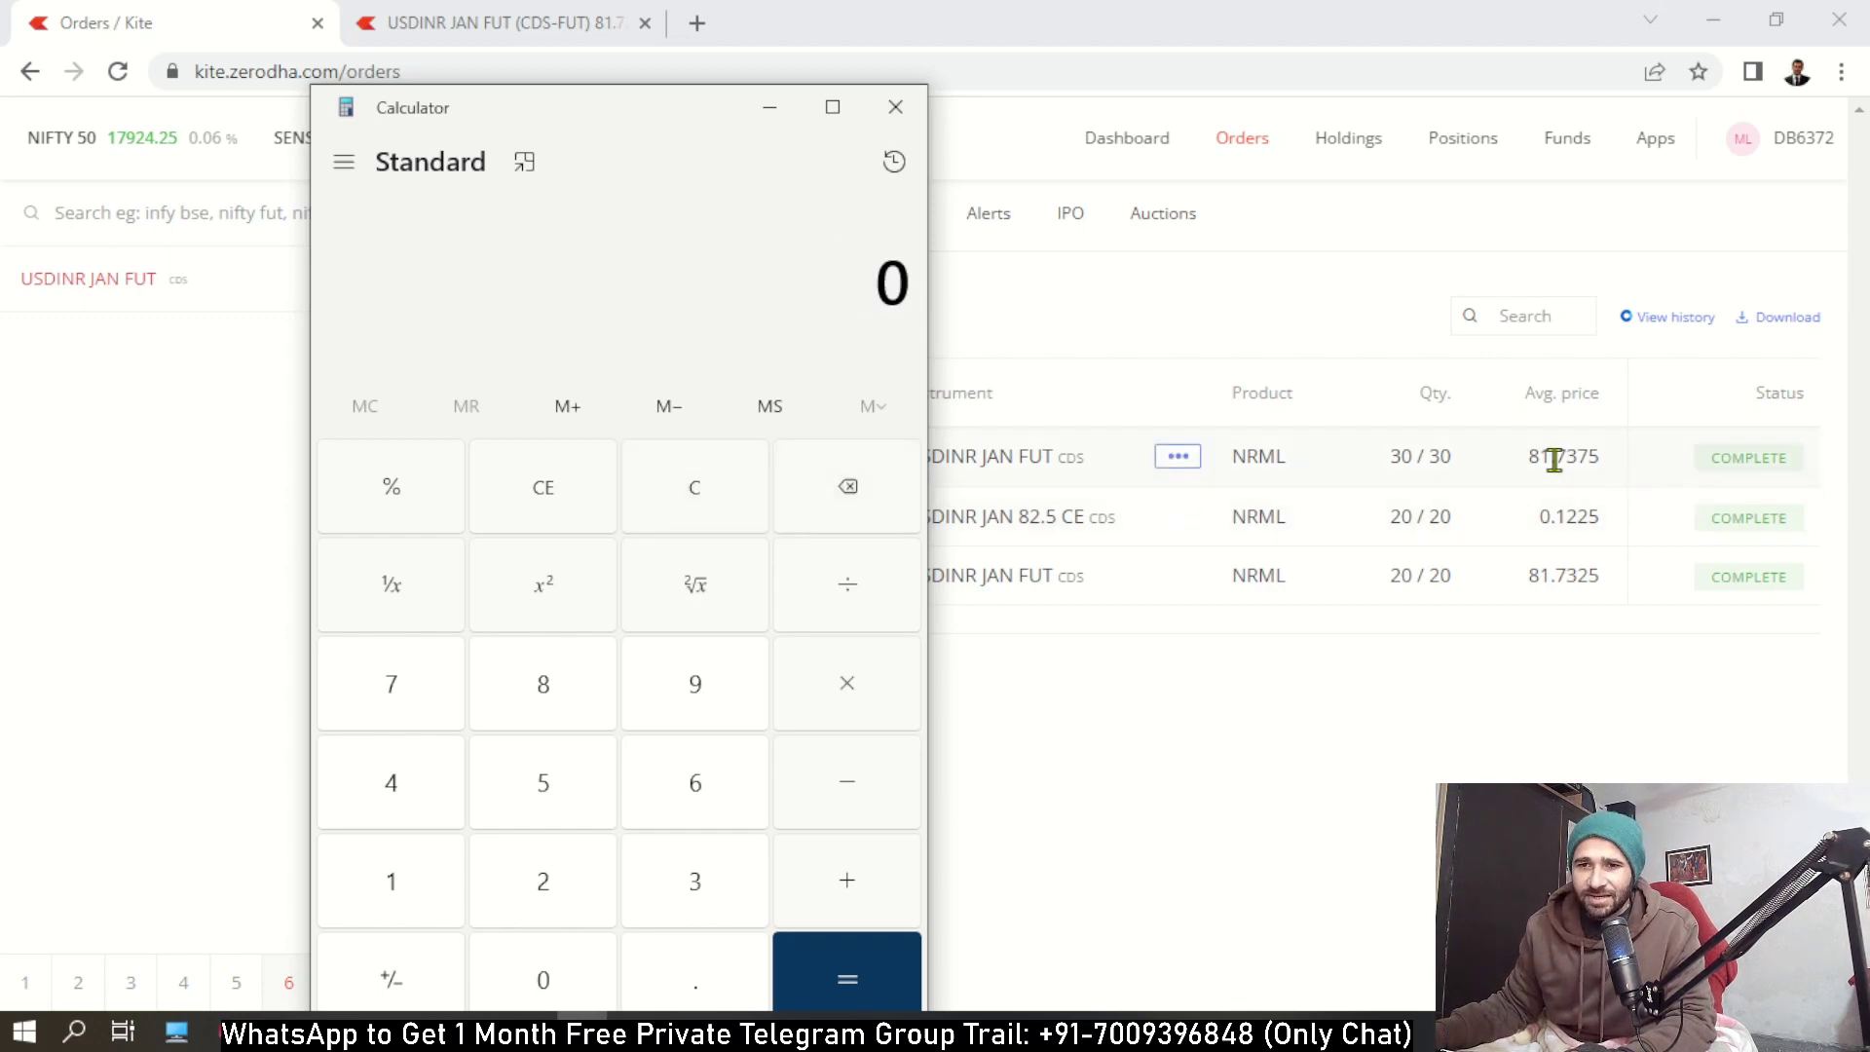
left_click_drag(1528, 461, 1580, 457)
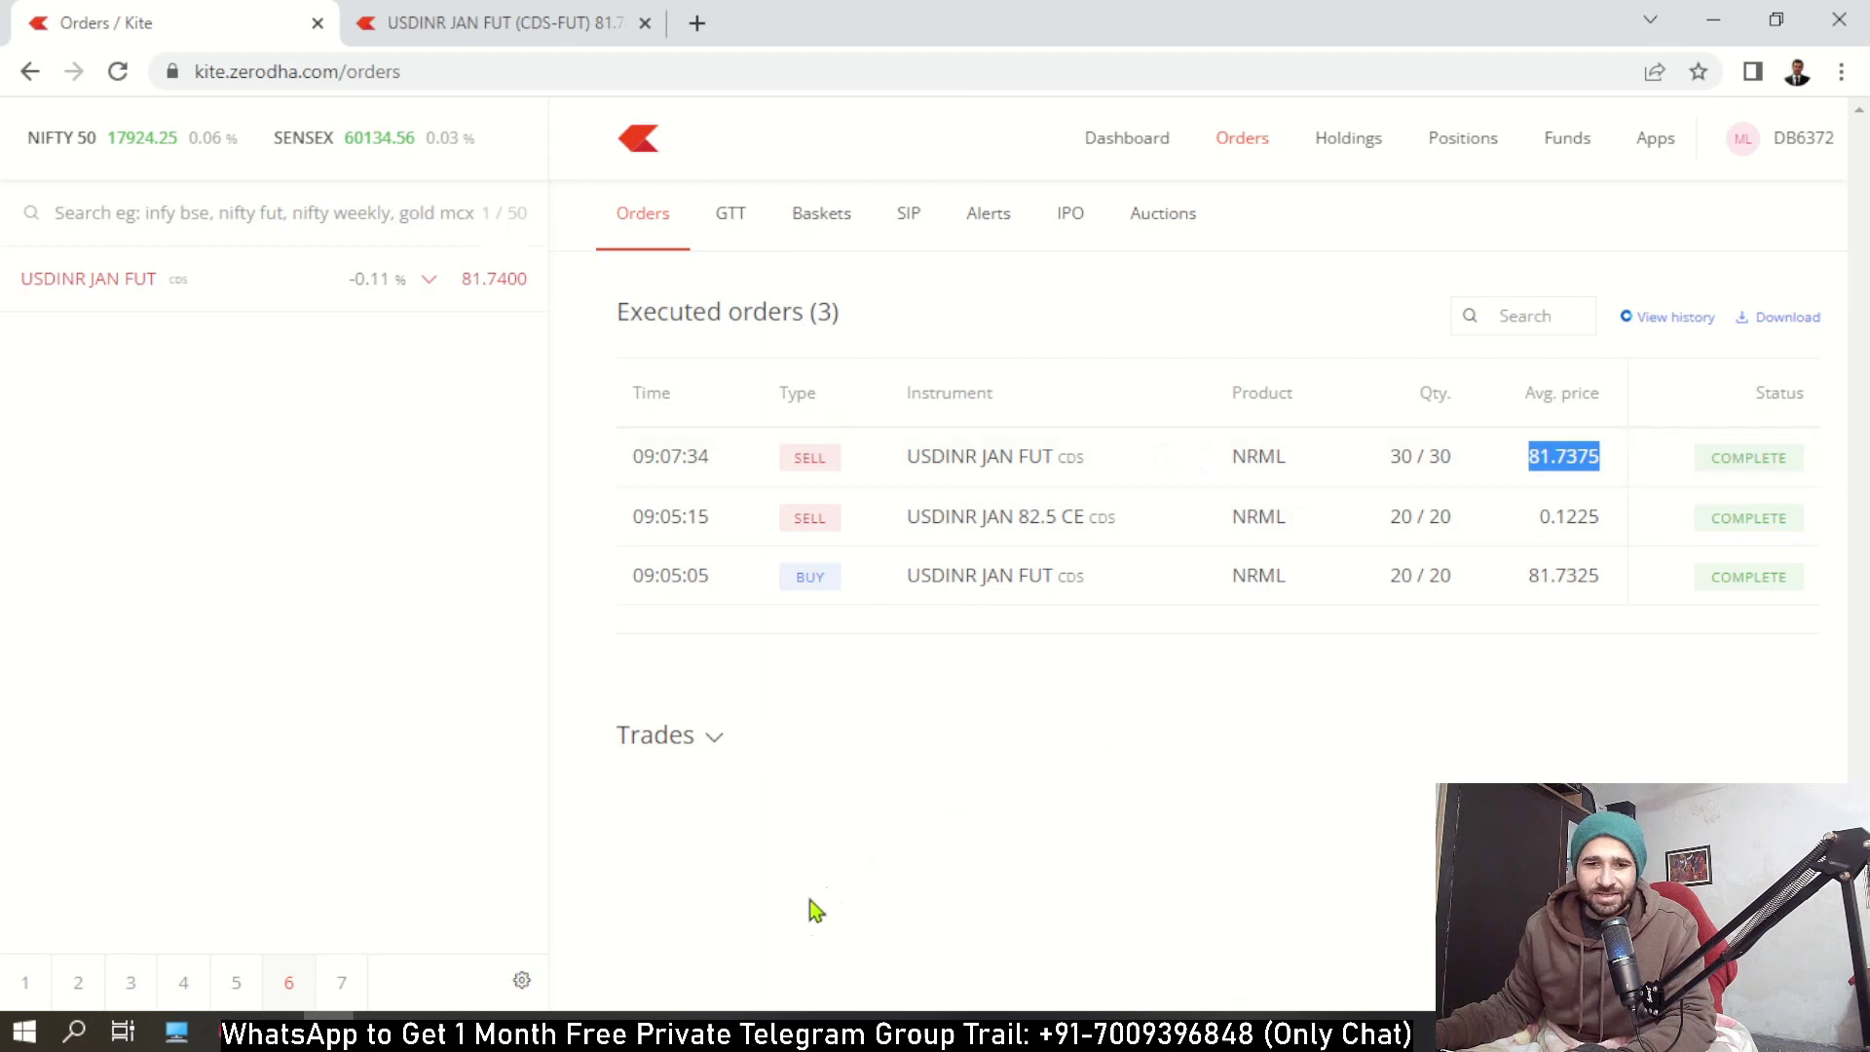
key("alt+Tab")
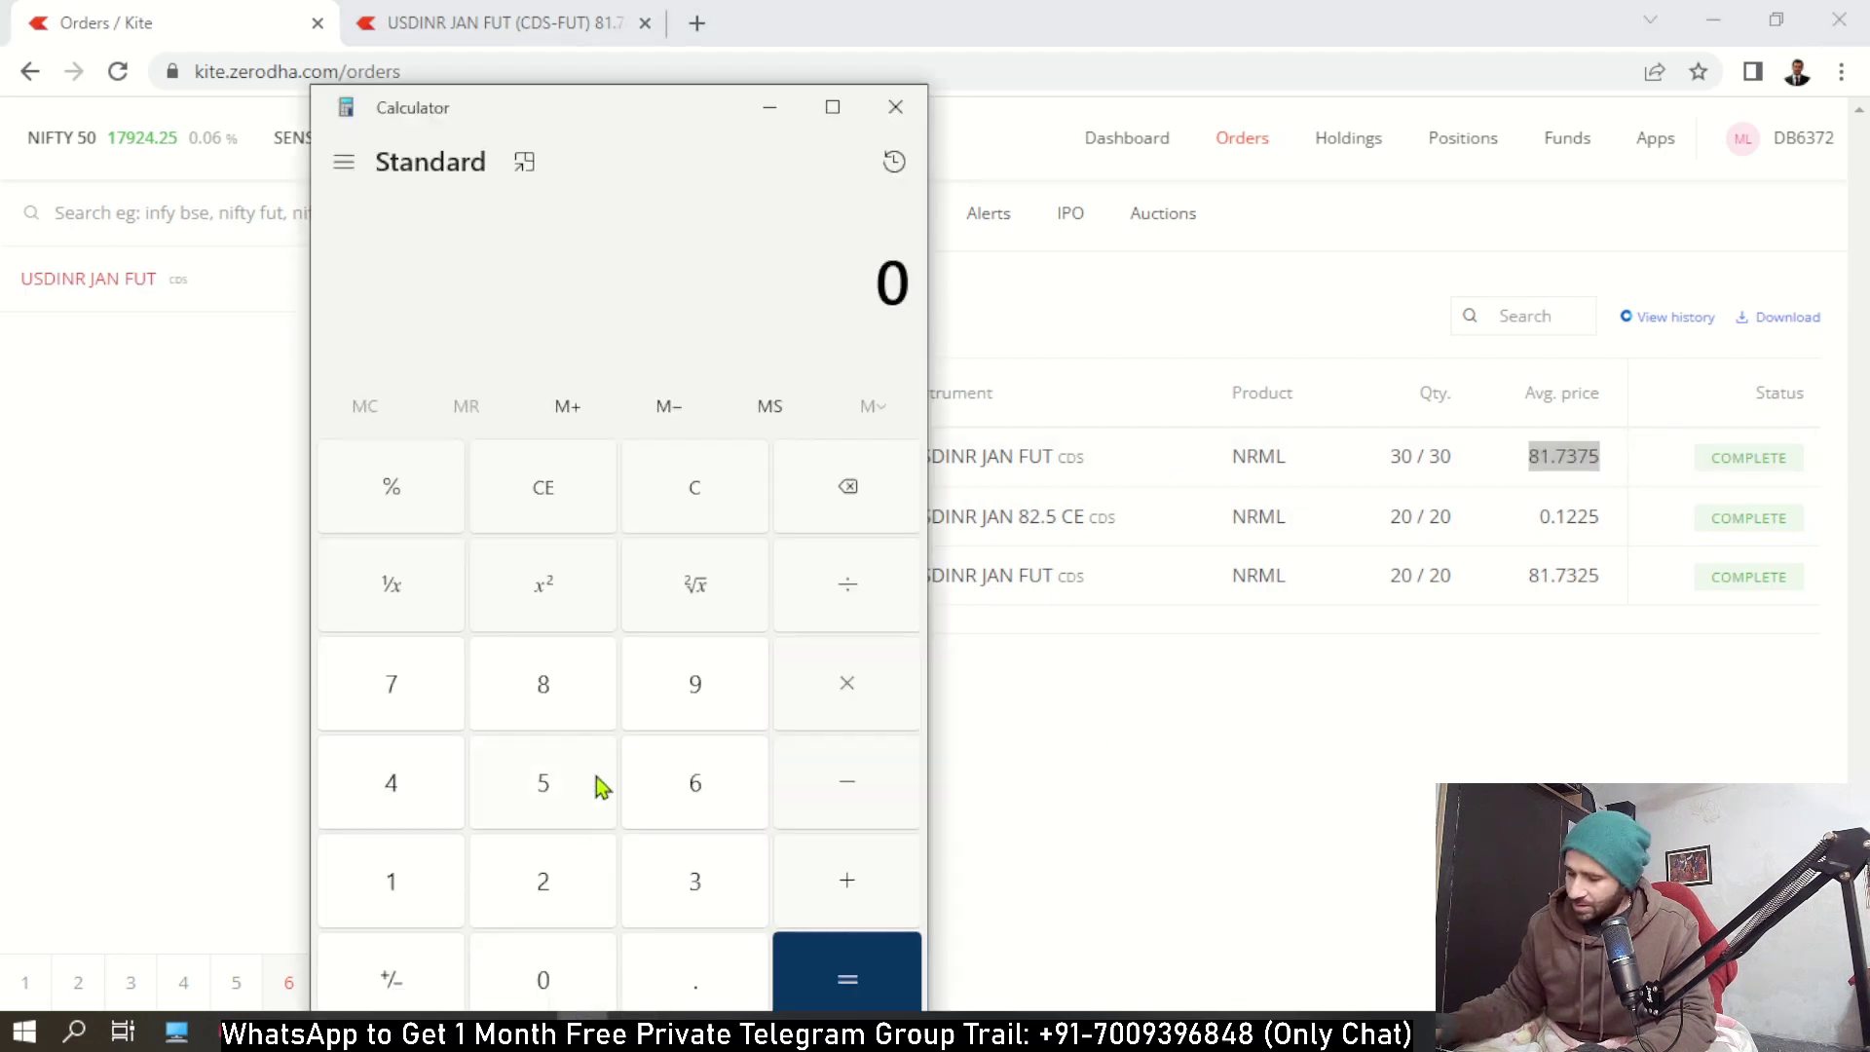
type("81.")
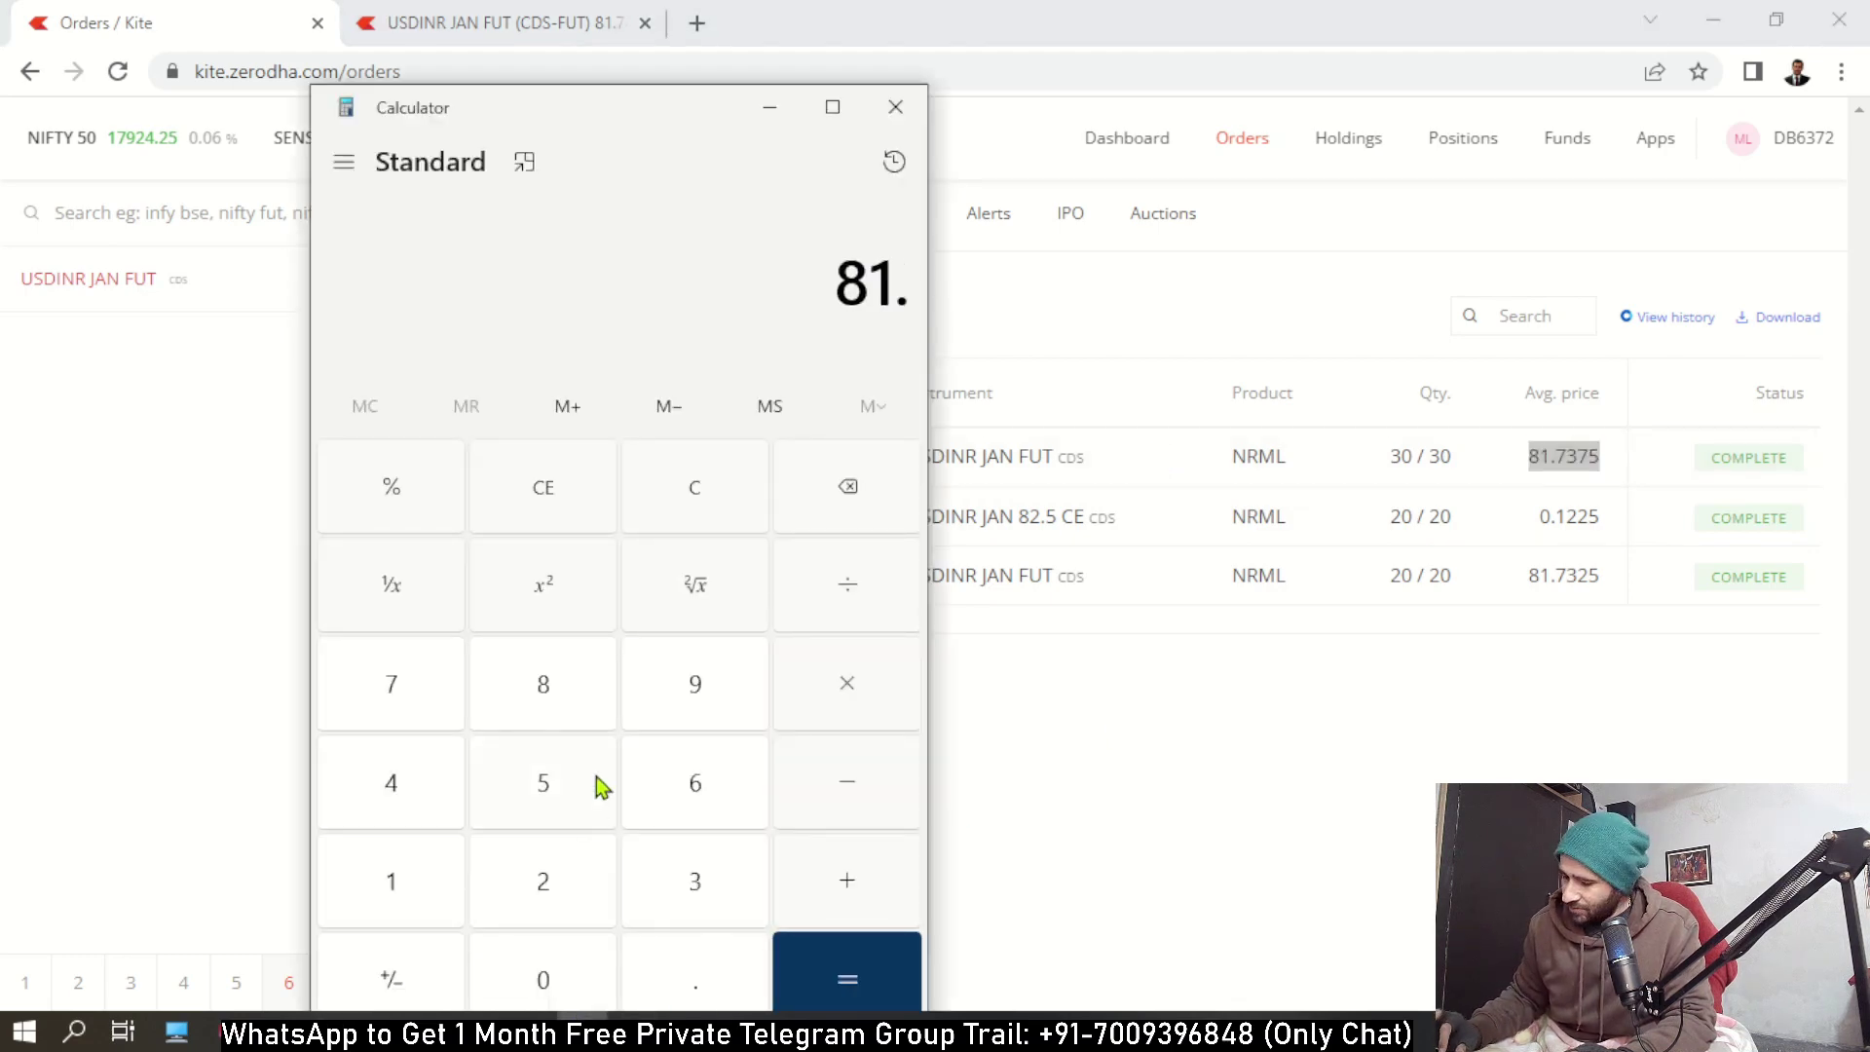
type("7375")
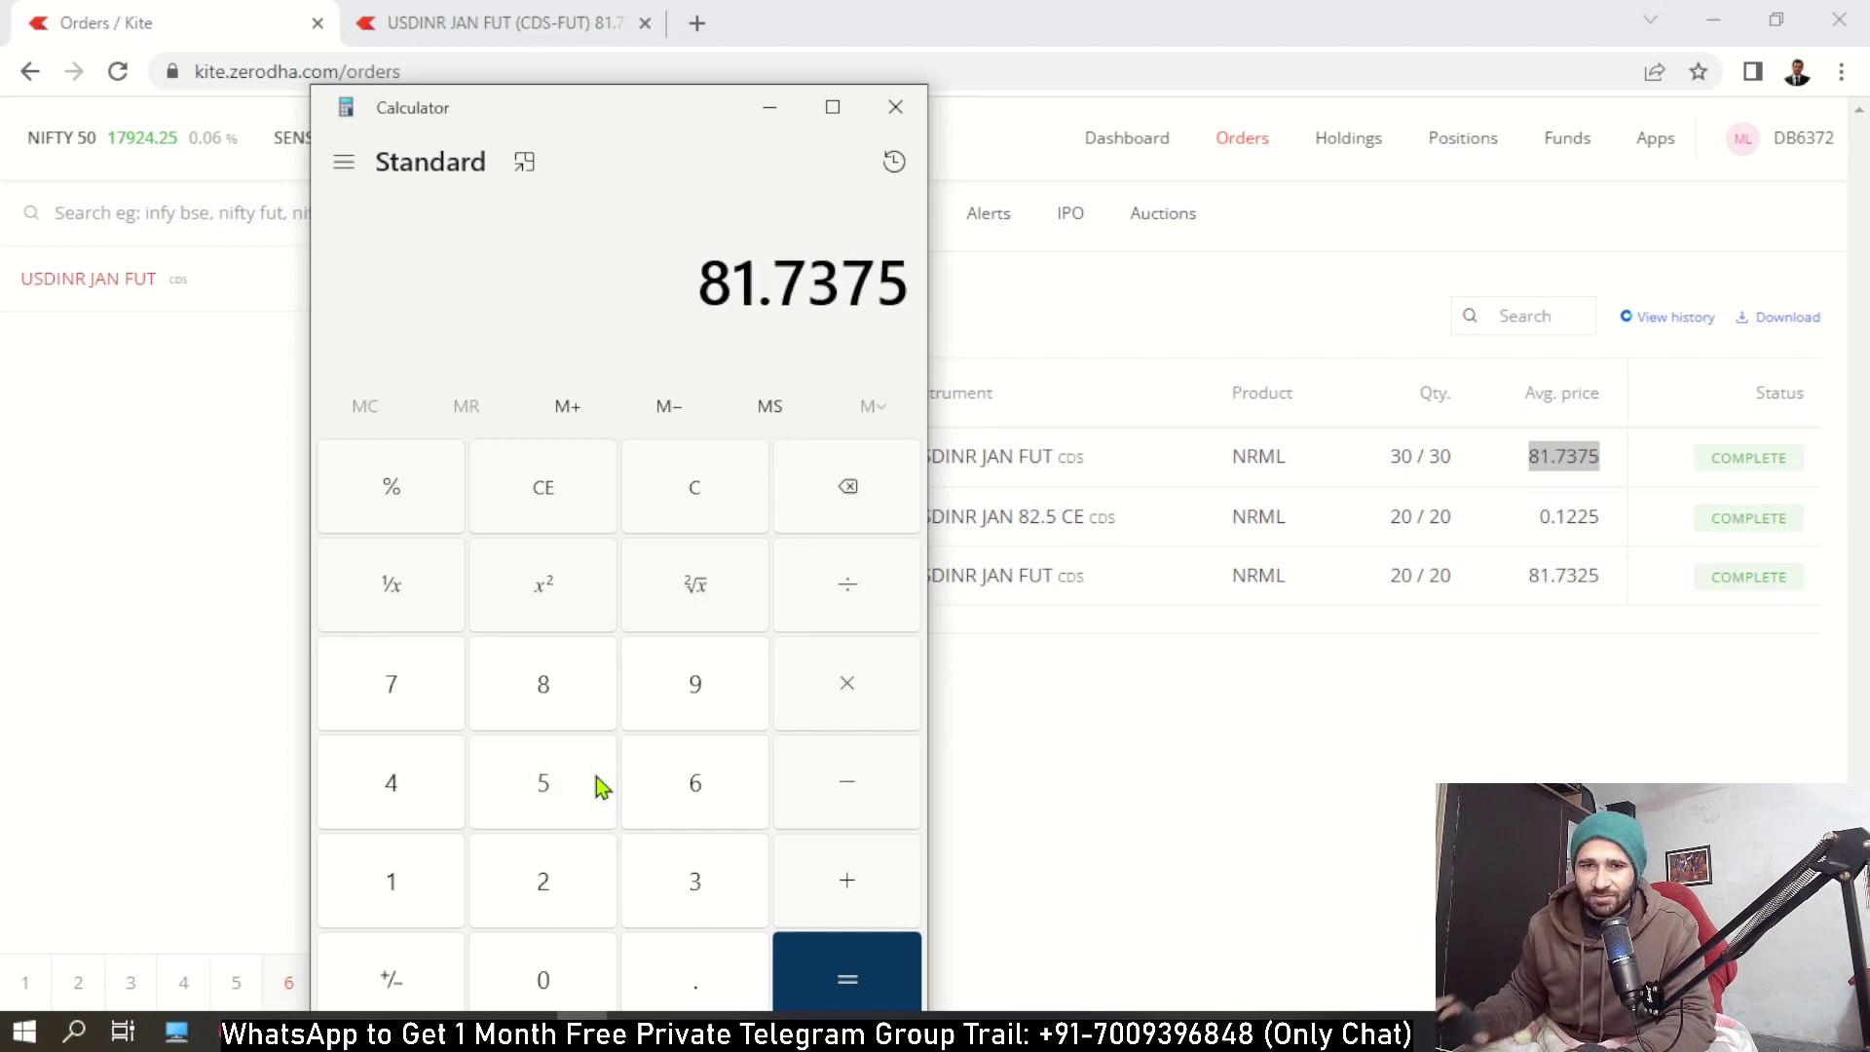
key("minus")
type("0.05")
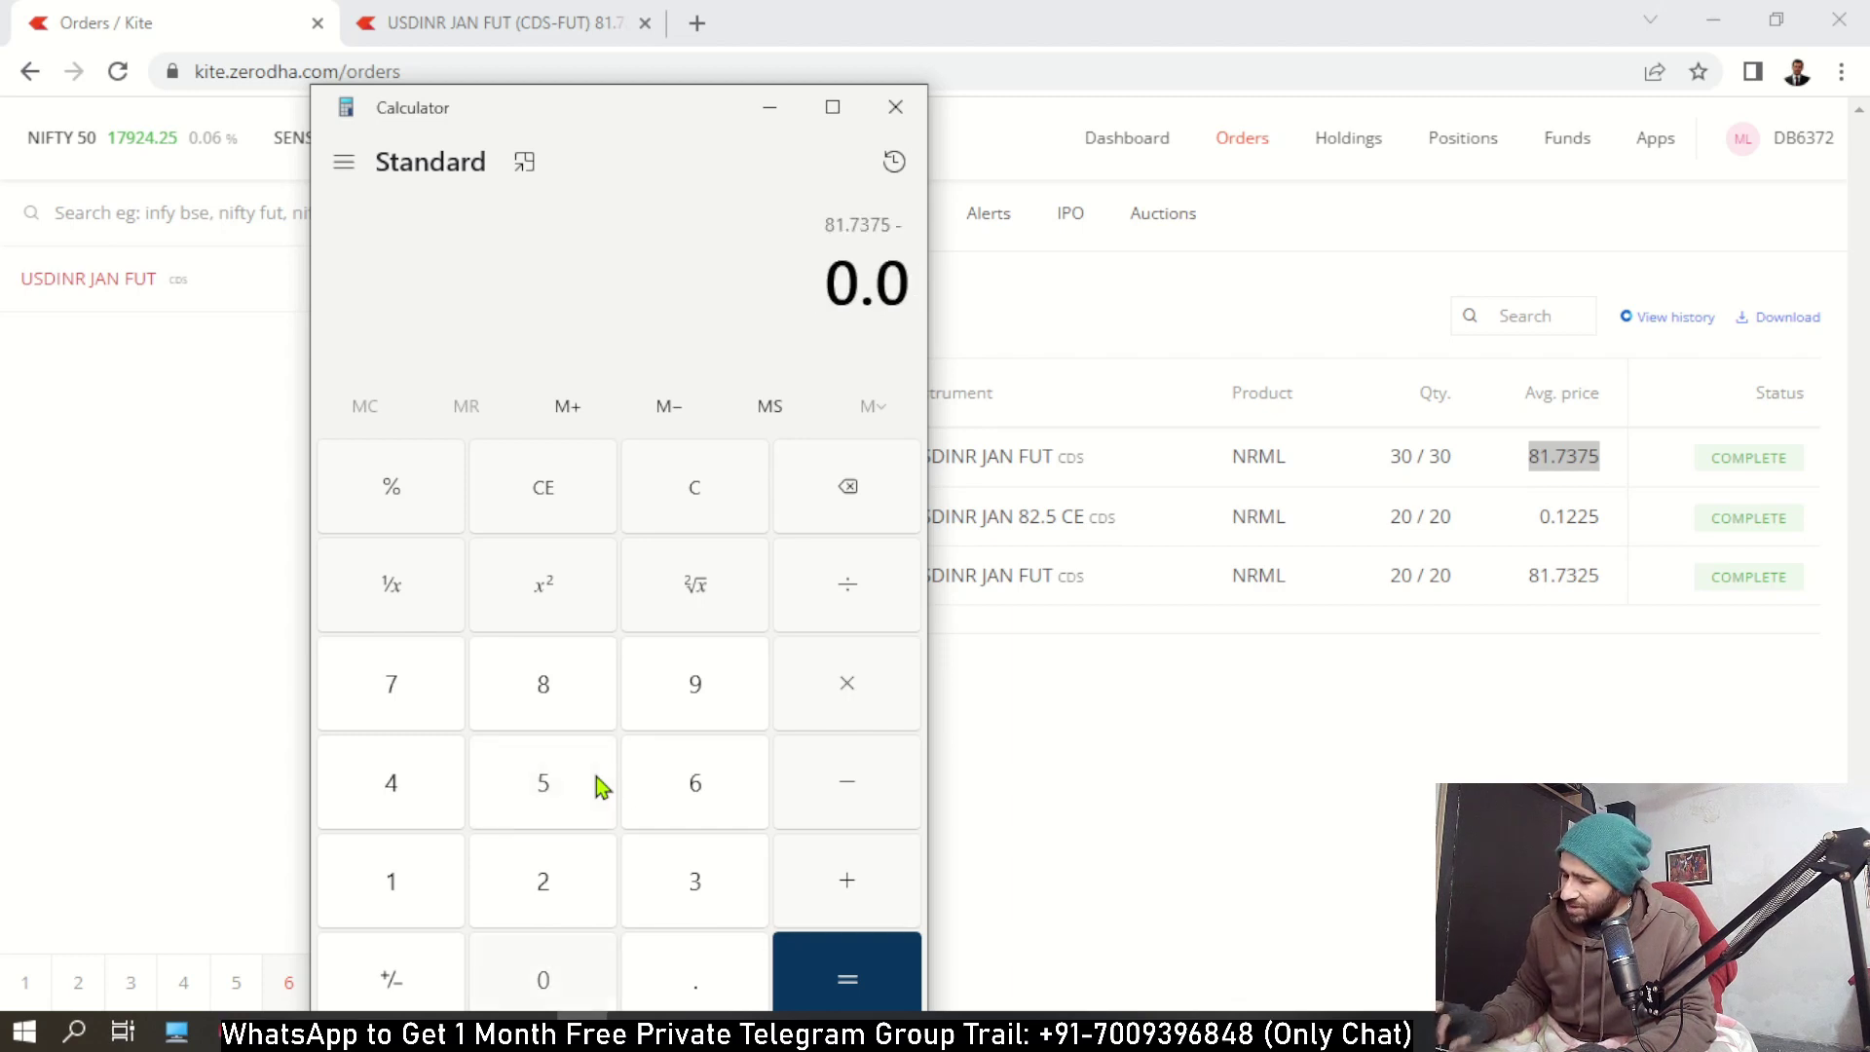
key("Return")
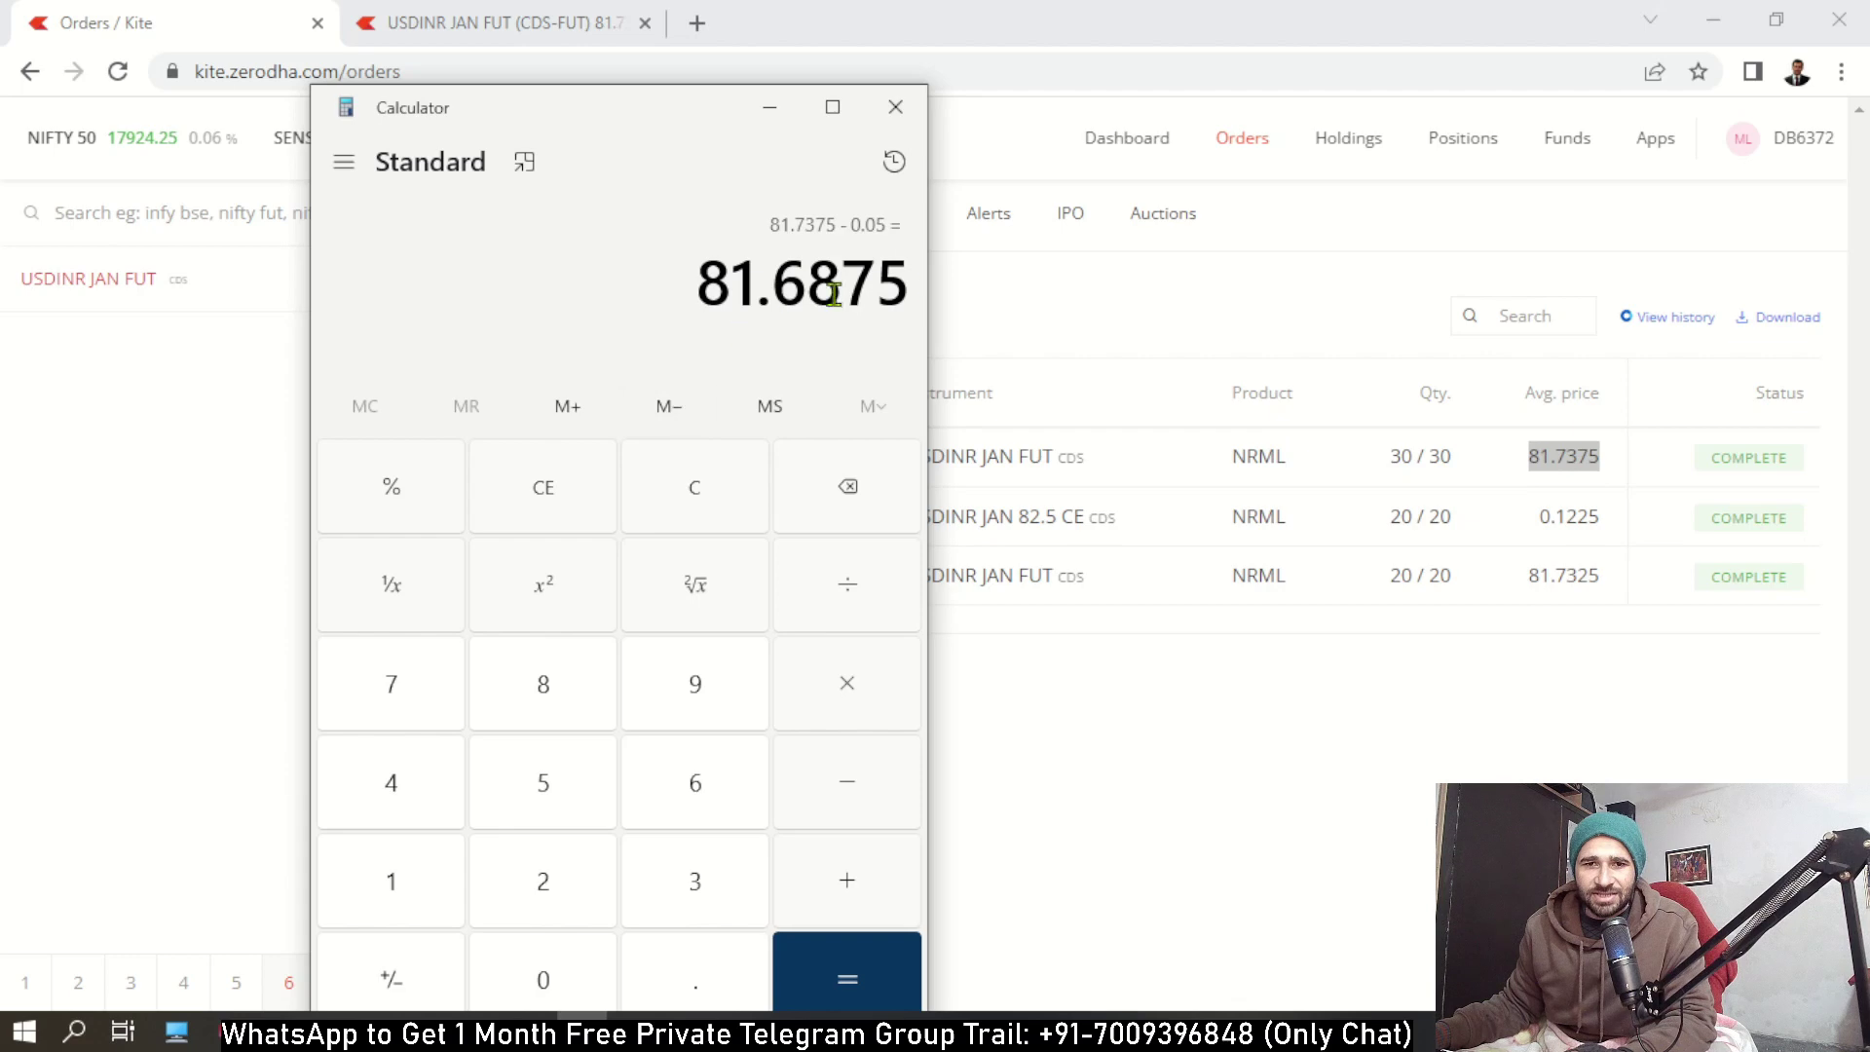
Return to the USDINR JAN FUT chart and set the lower horizontal ray's price coordinate to 81.6875.
left_click(492, 23)
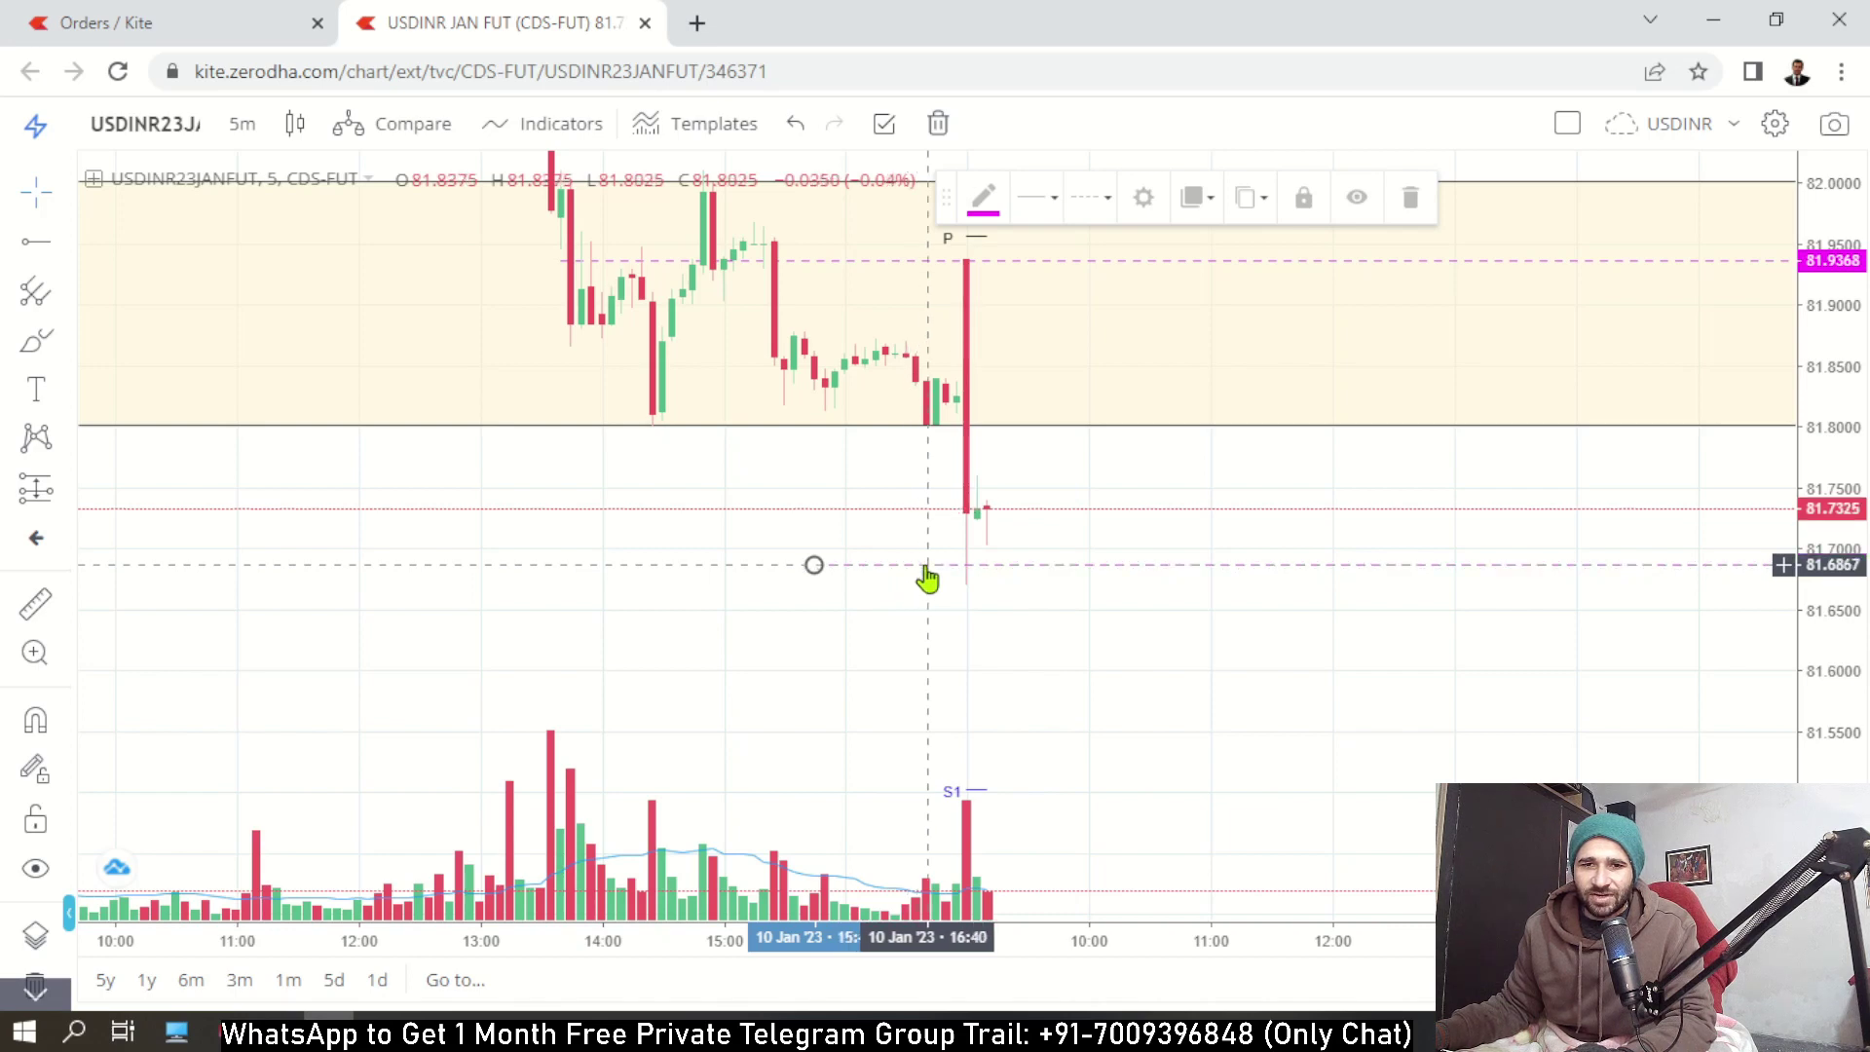
left_click(1144, 196)
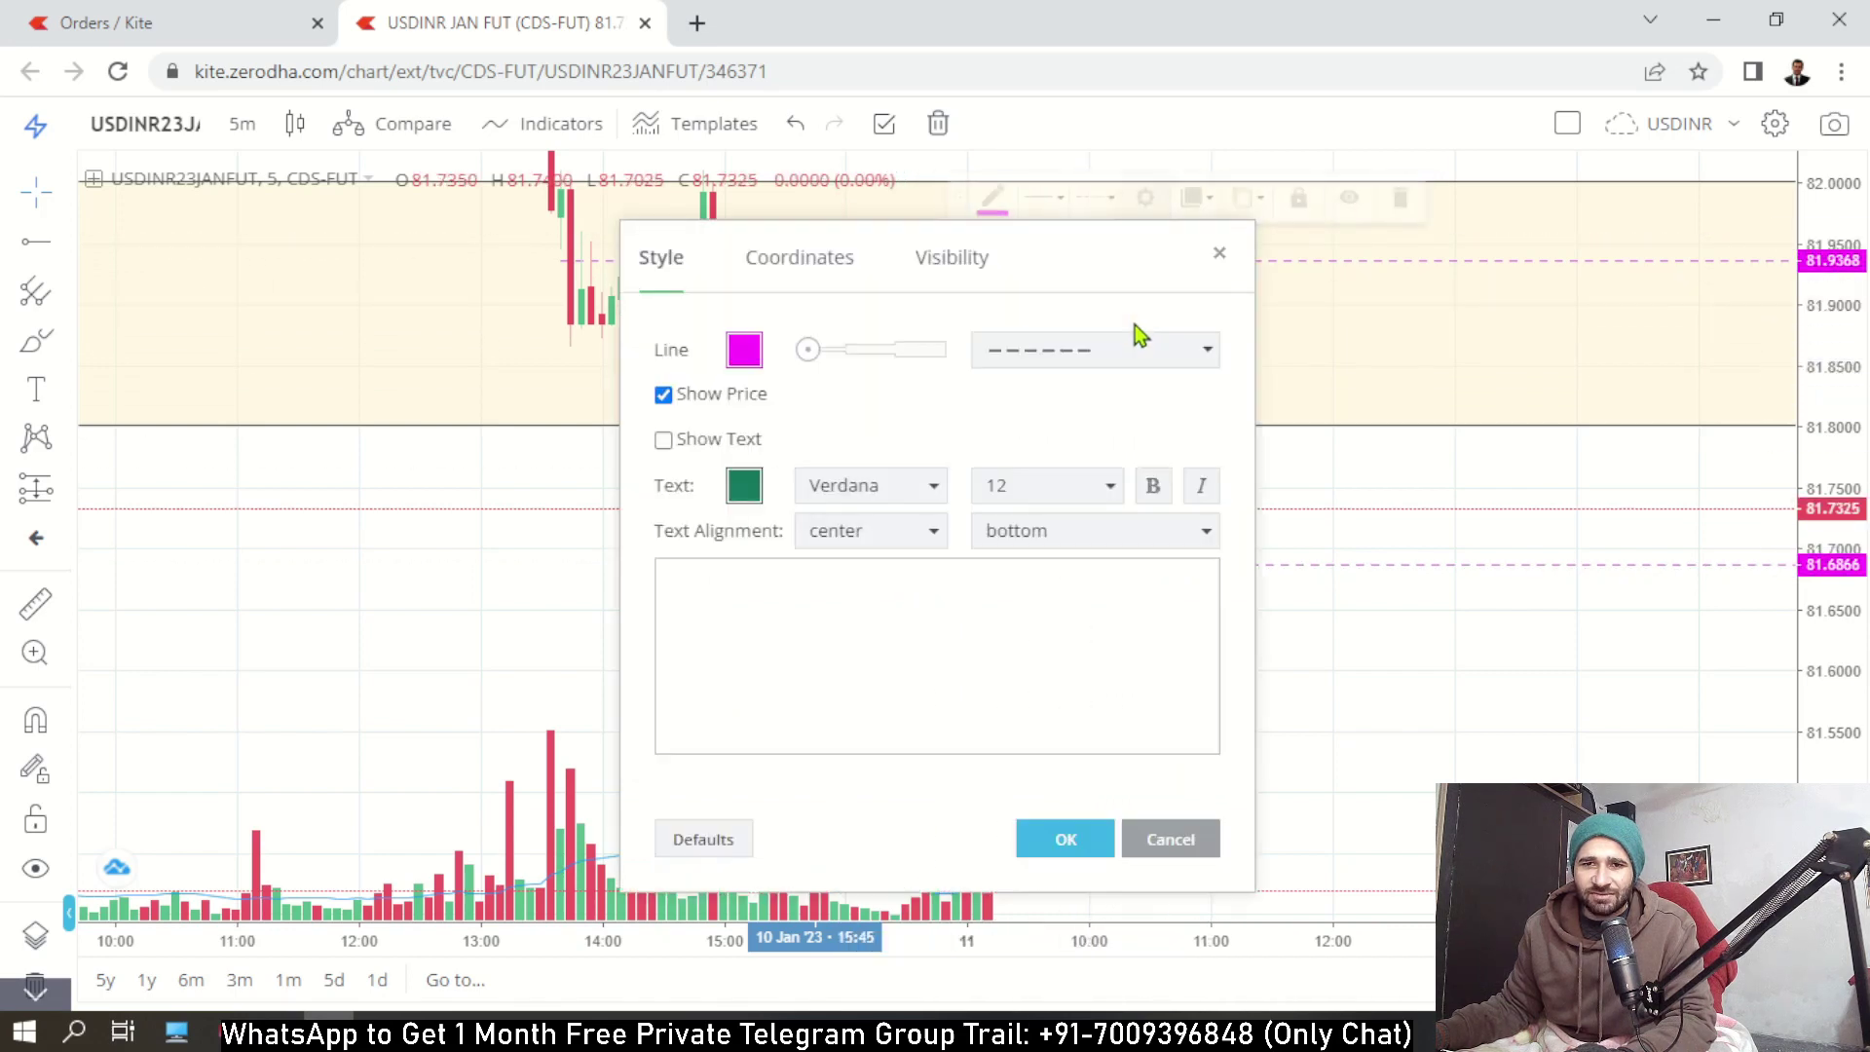
left_click(823, 278)
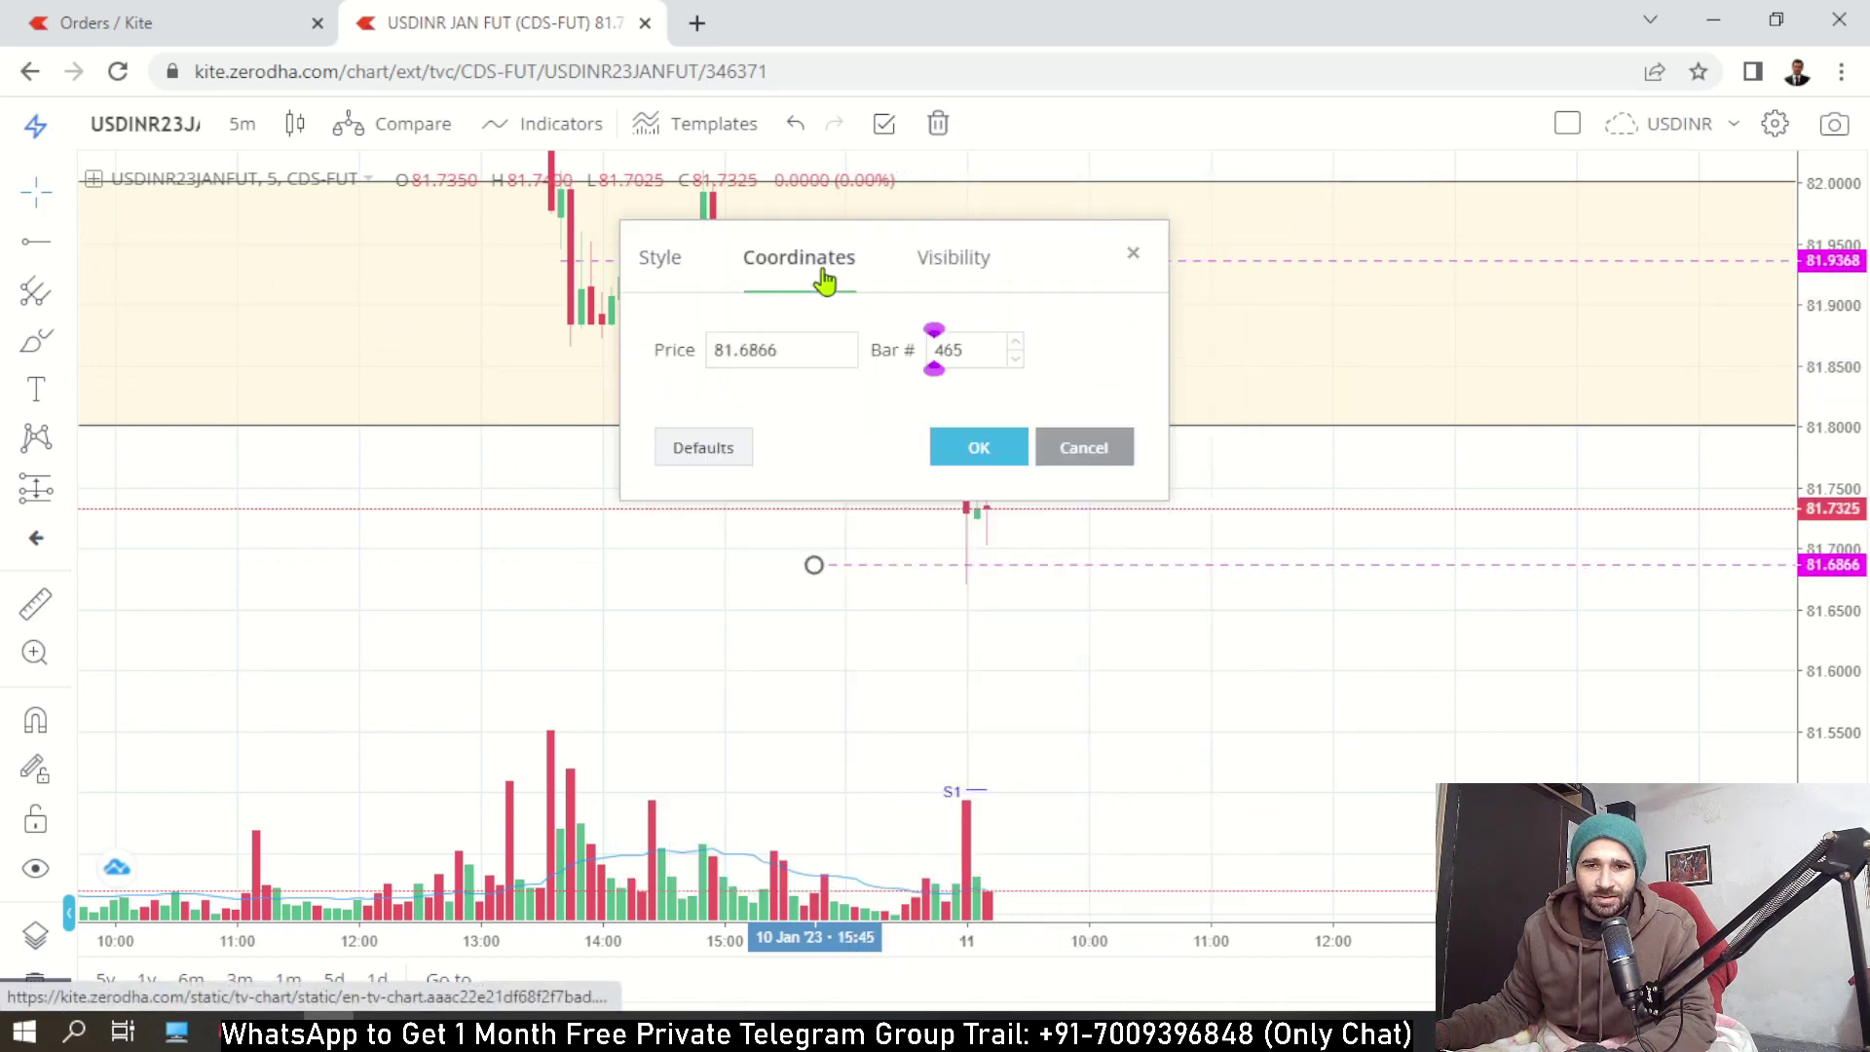
left_click(807, 355)
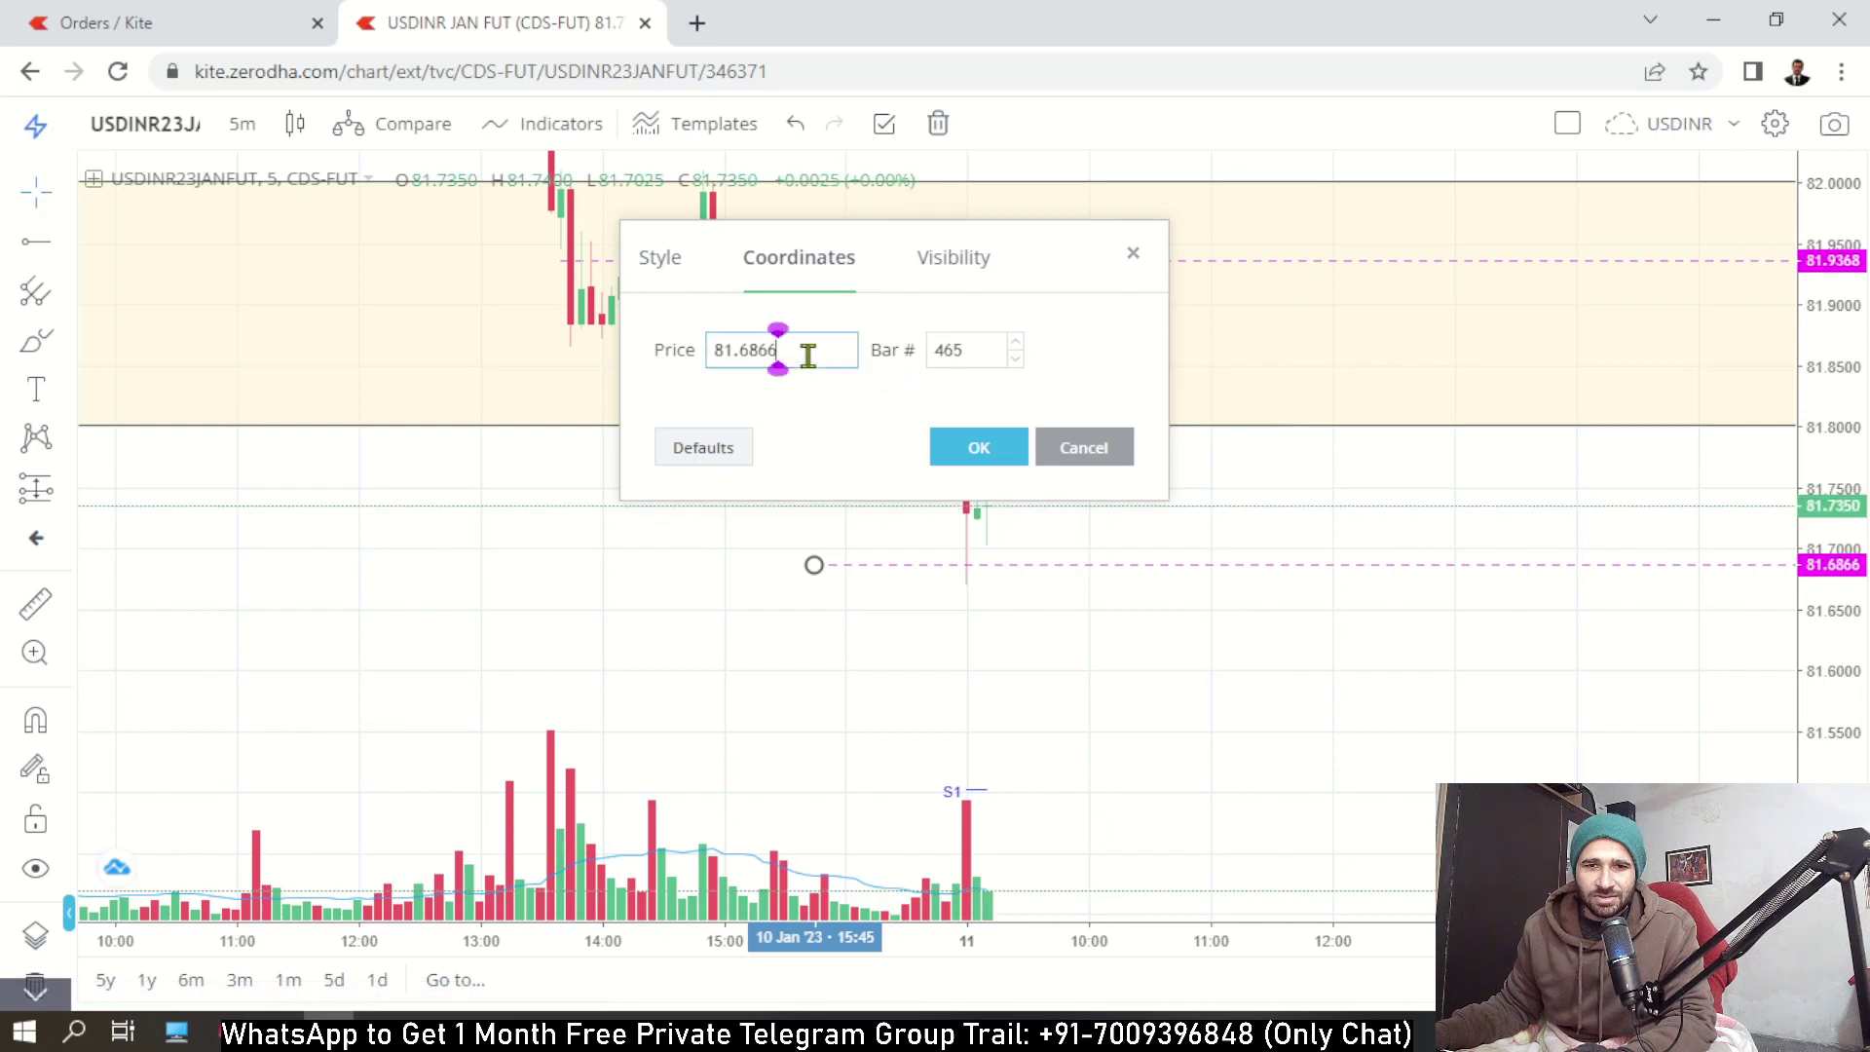
key("BackSpace")
key("BackSpace")
type("75")
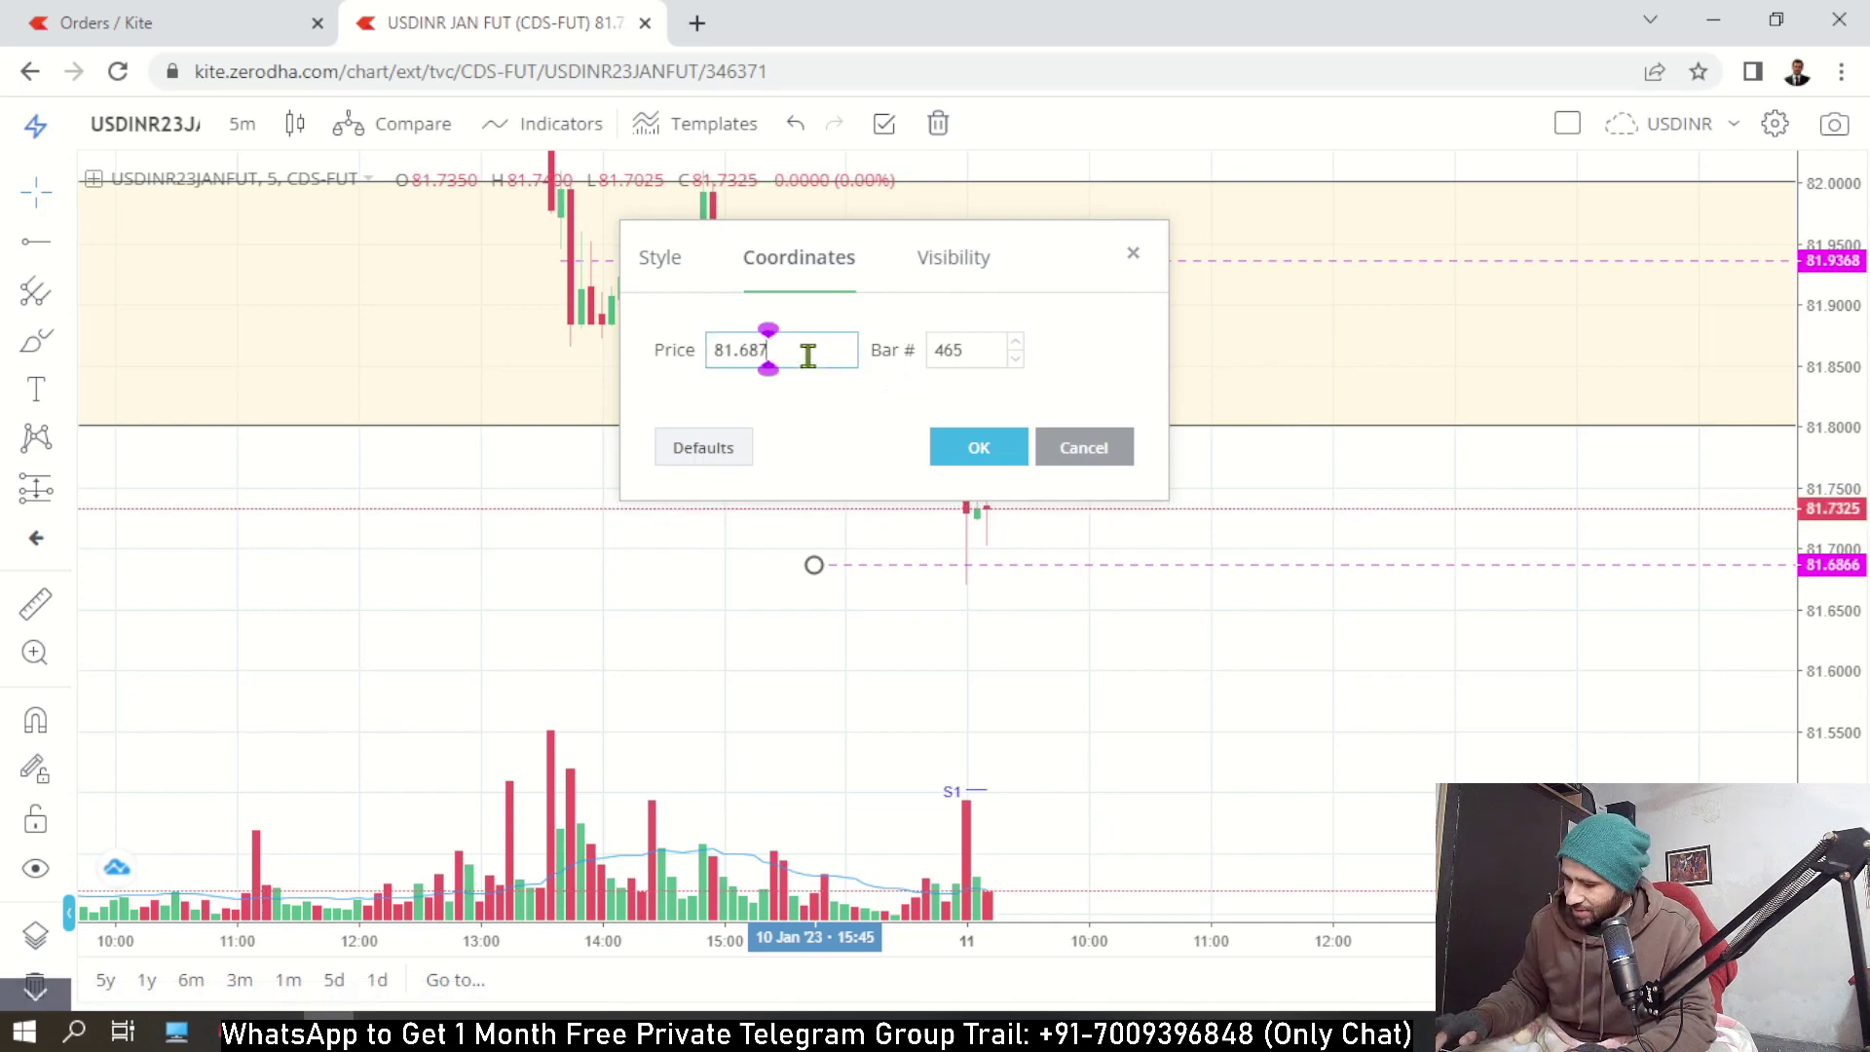
left_click(962, 446)
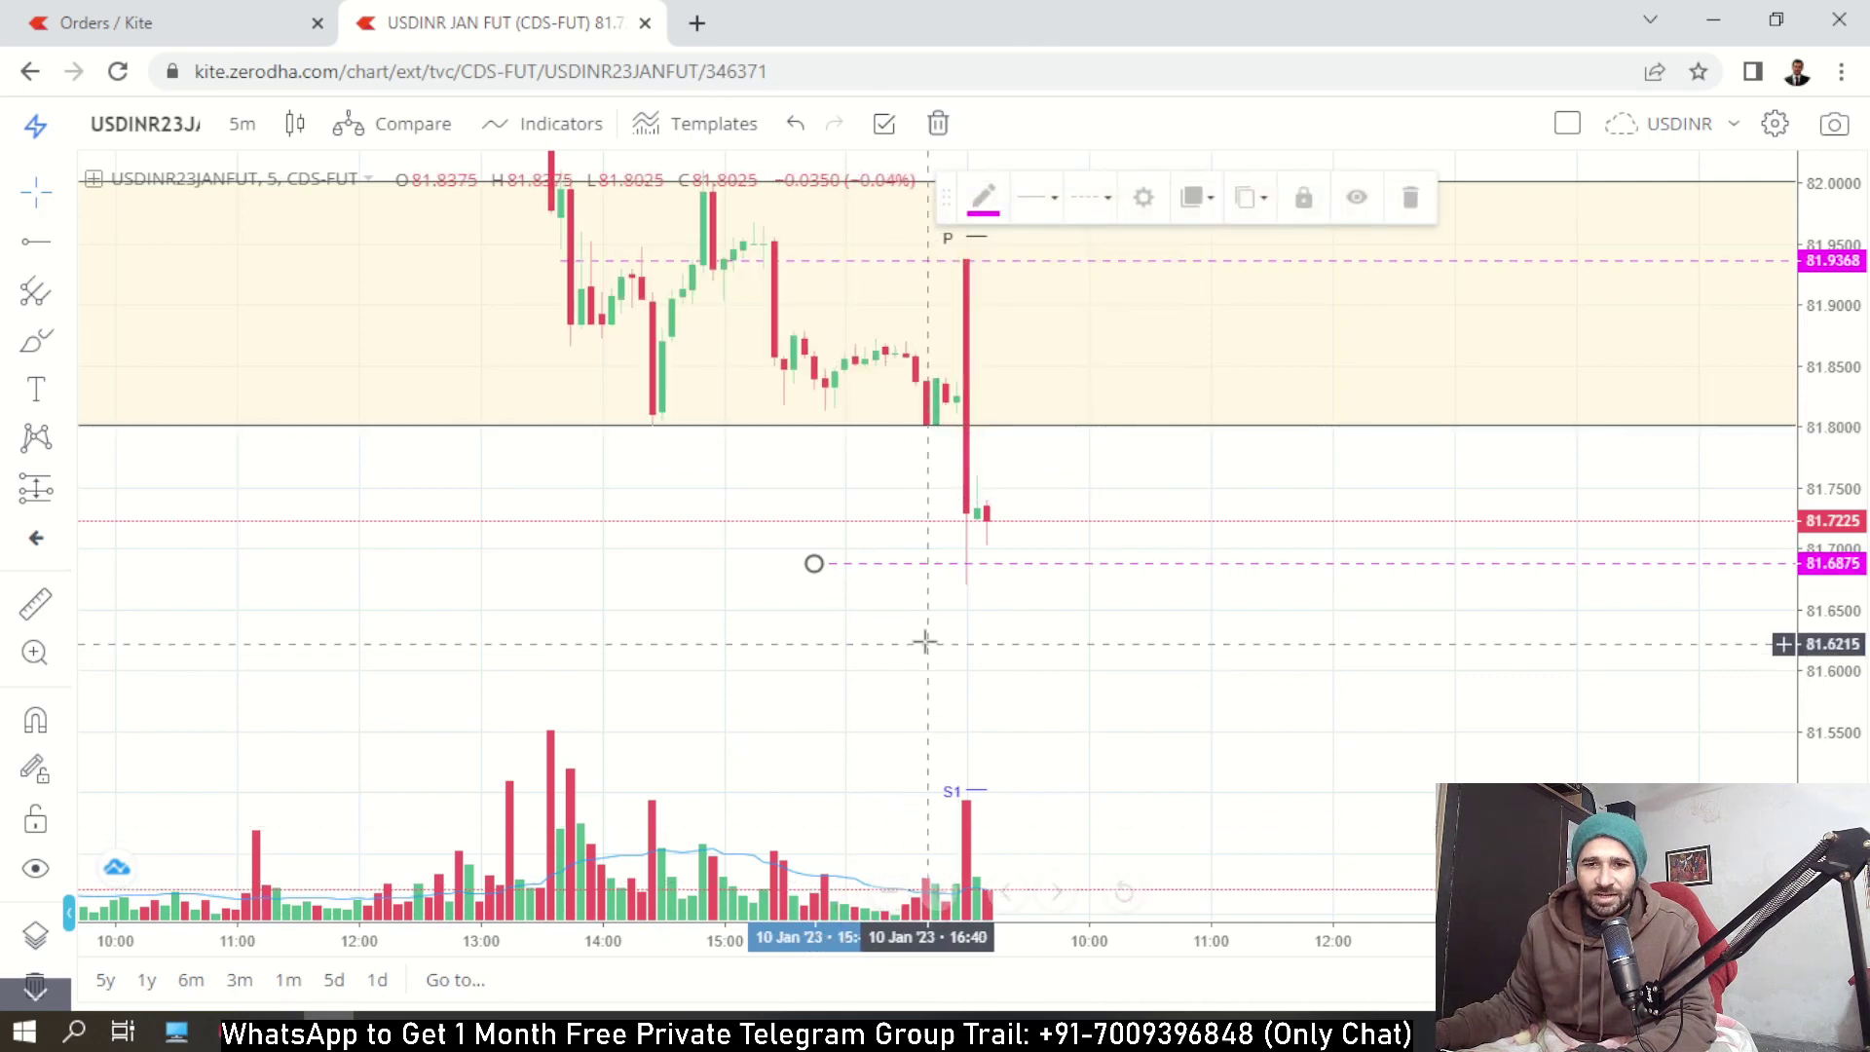
Lock the 81.6875 horizontal ray on the chart and deselect it.
left_click(1303, 198)
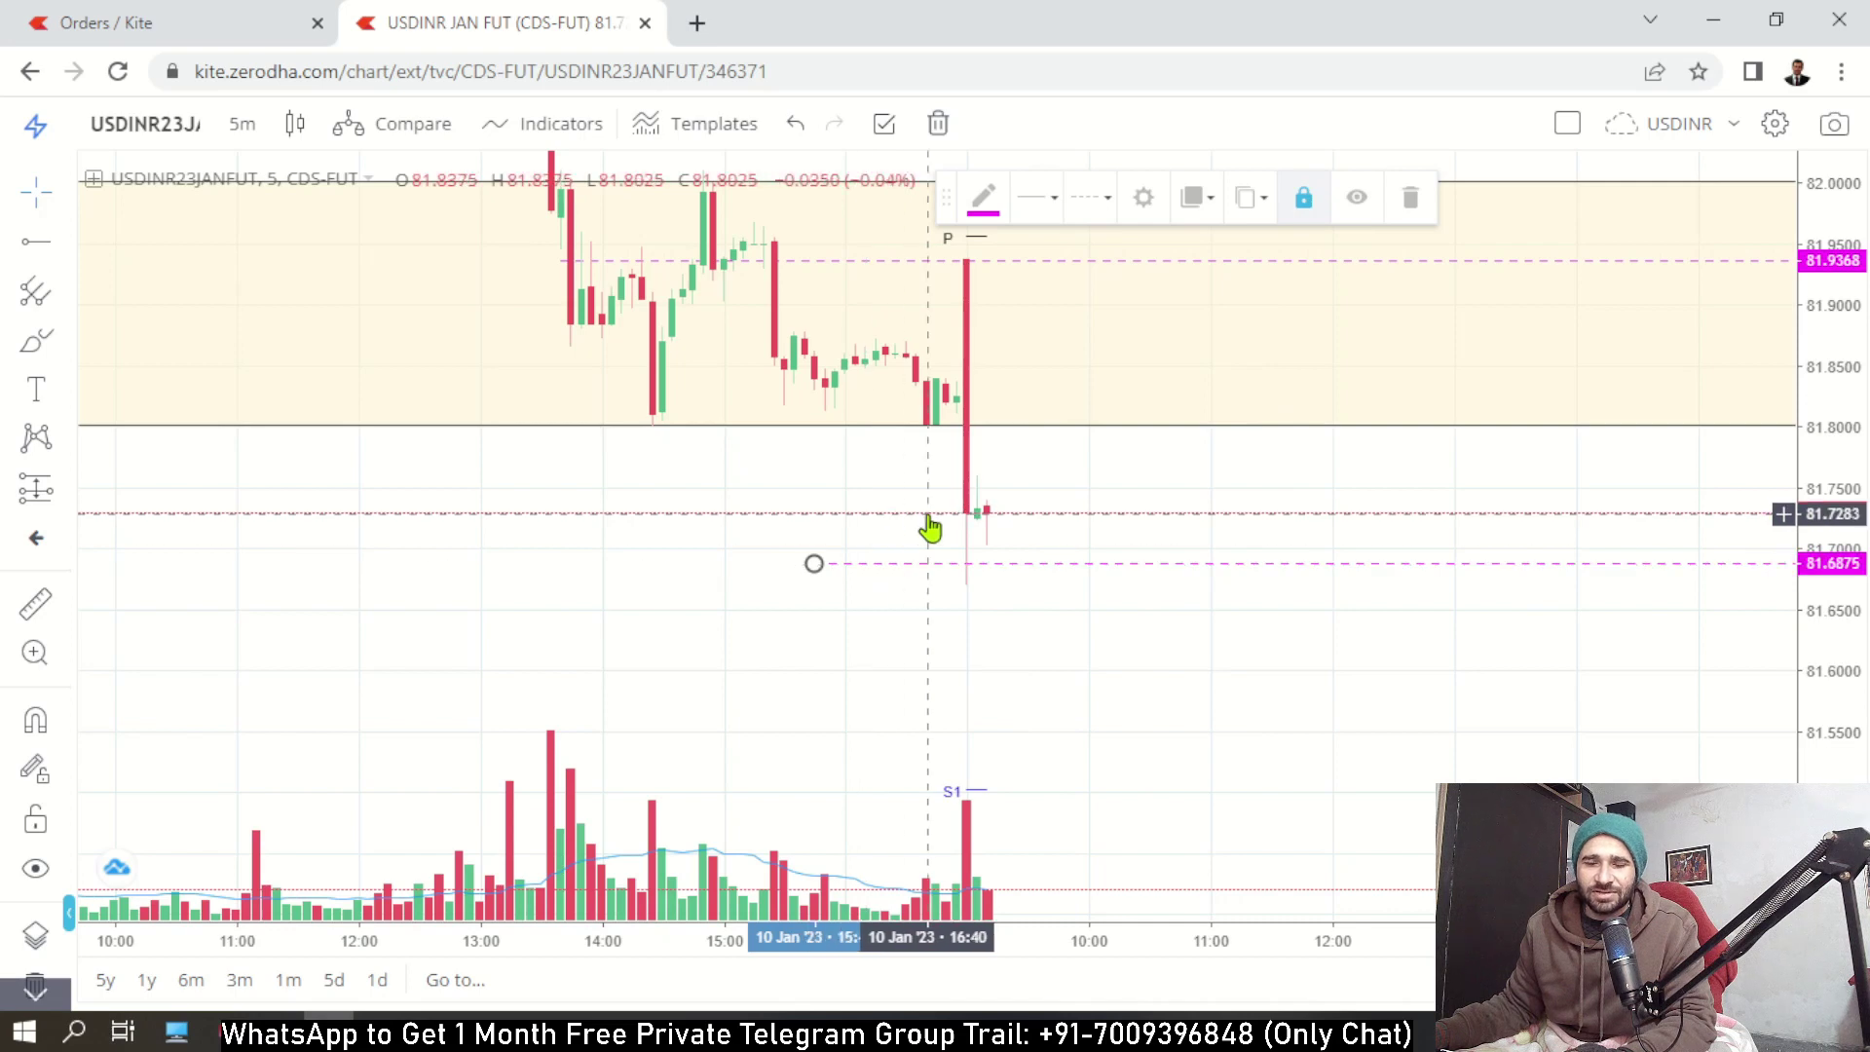
left_click(945, 643)
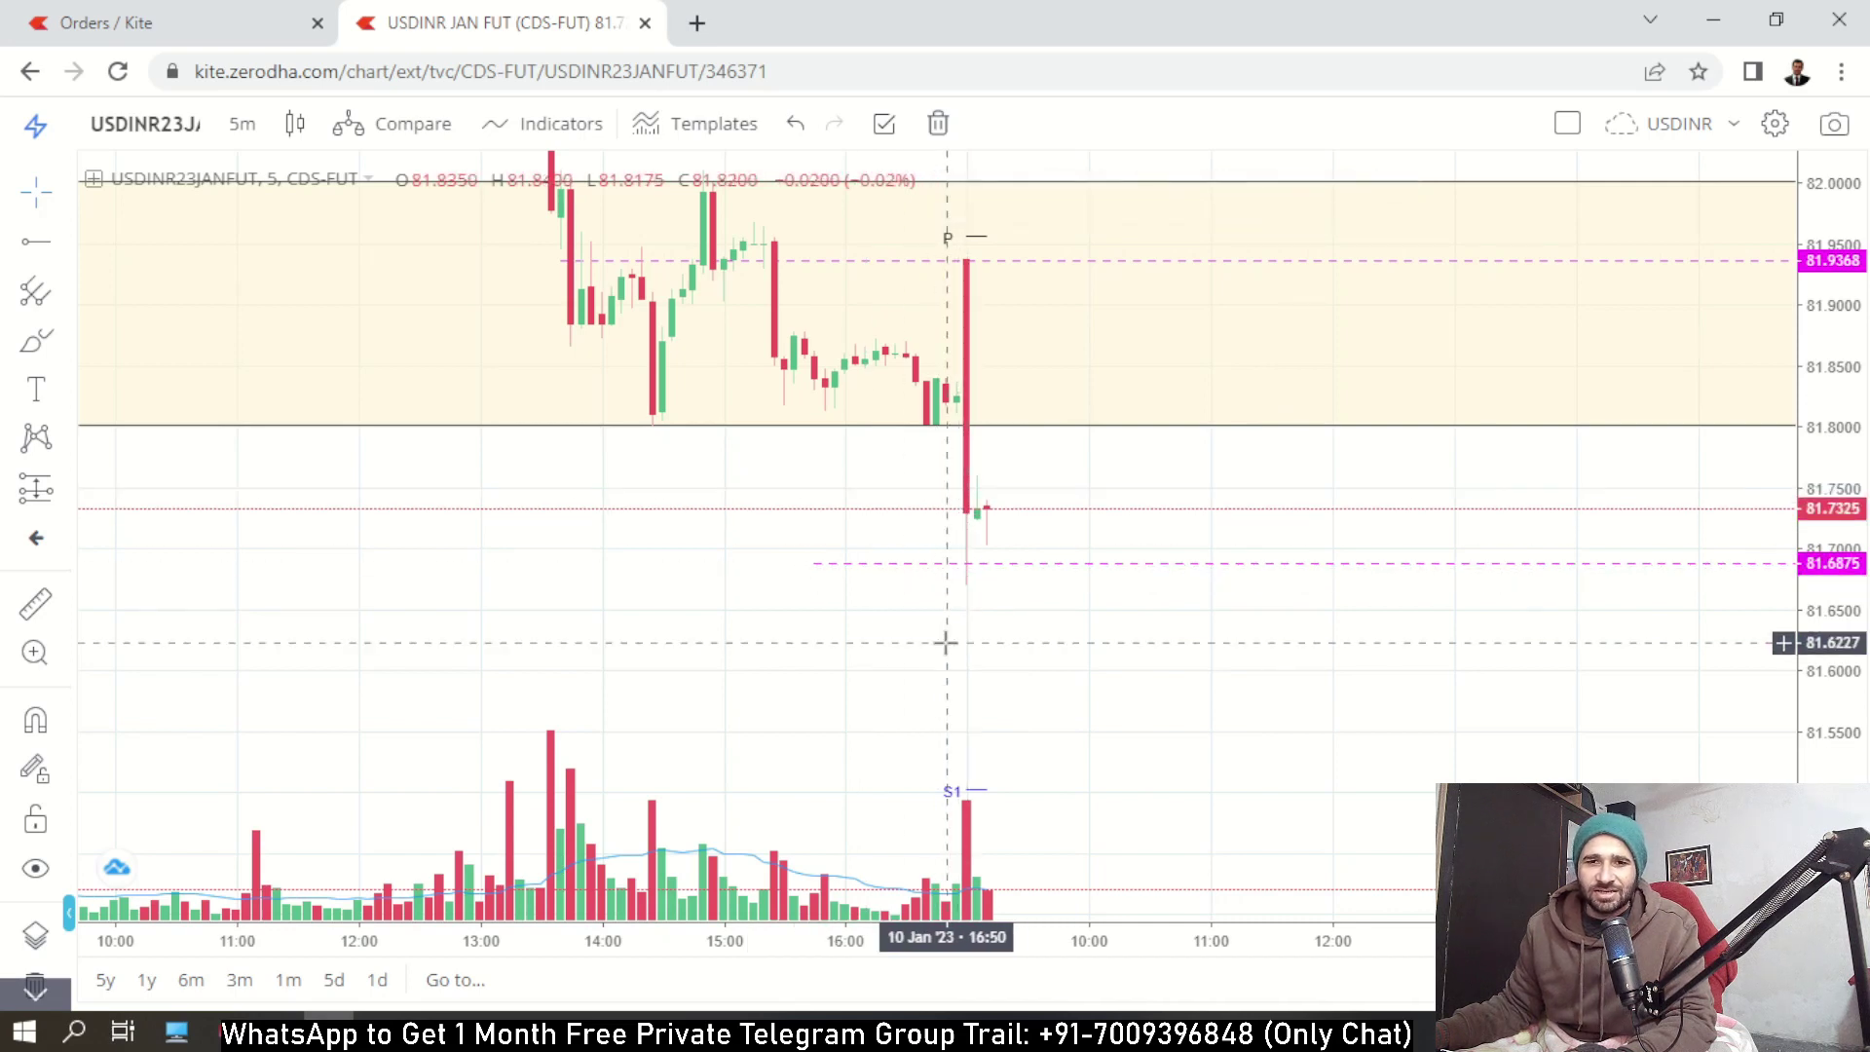
left_click_drag(1021, 652, 1062, 675)
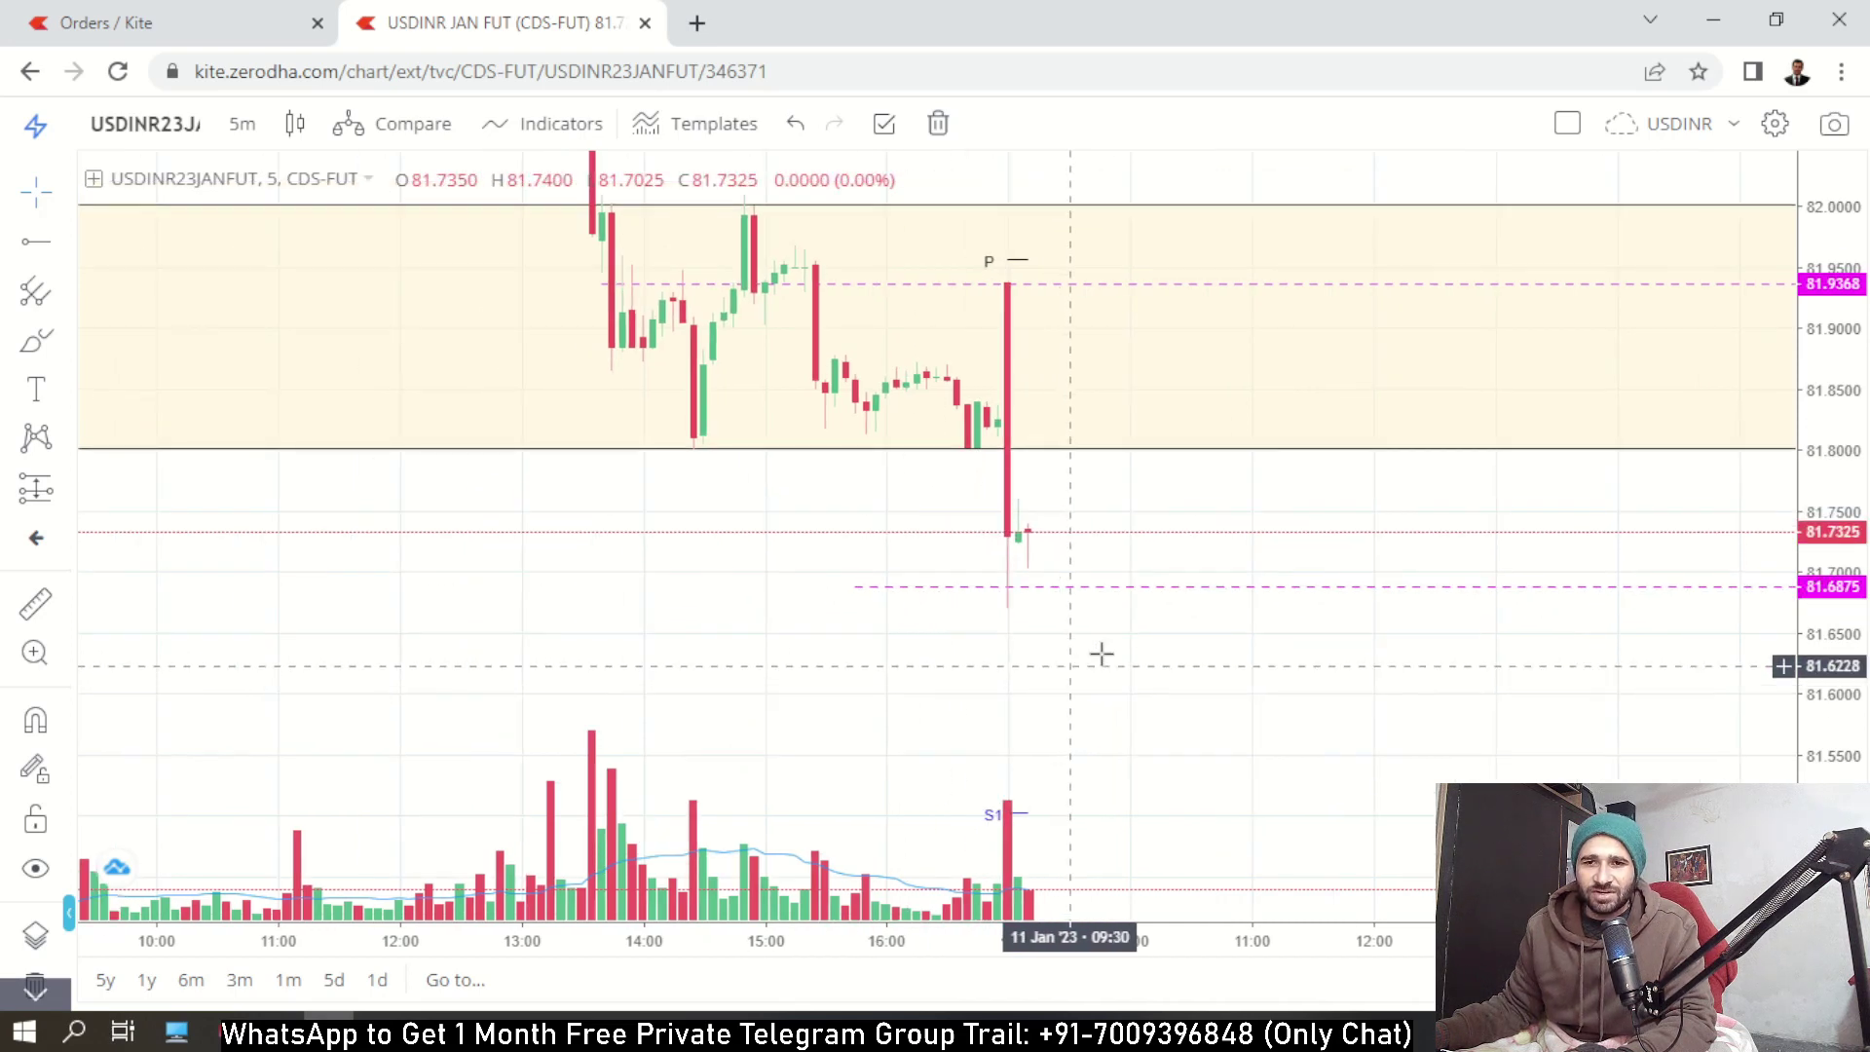
left_click_drag(1836, 283, 1848, 497)
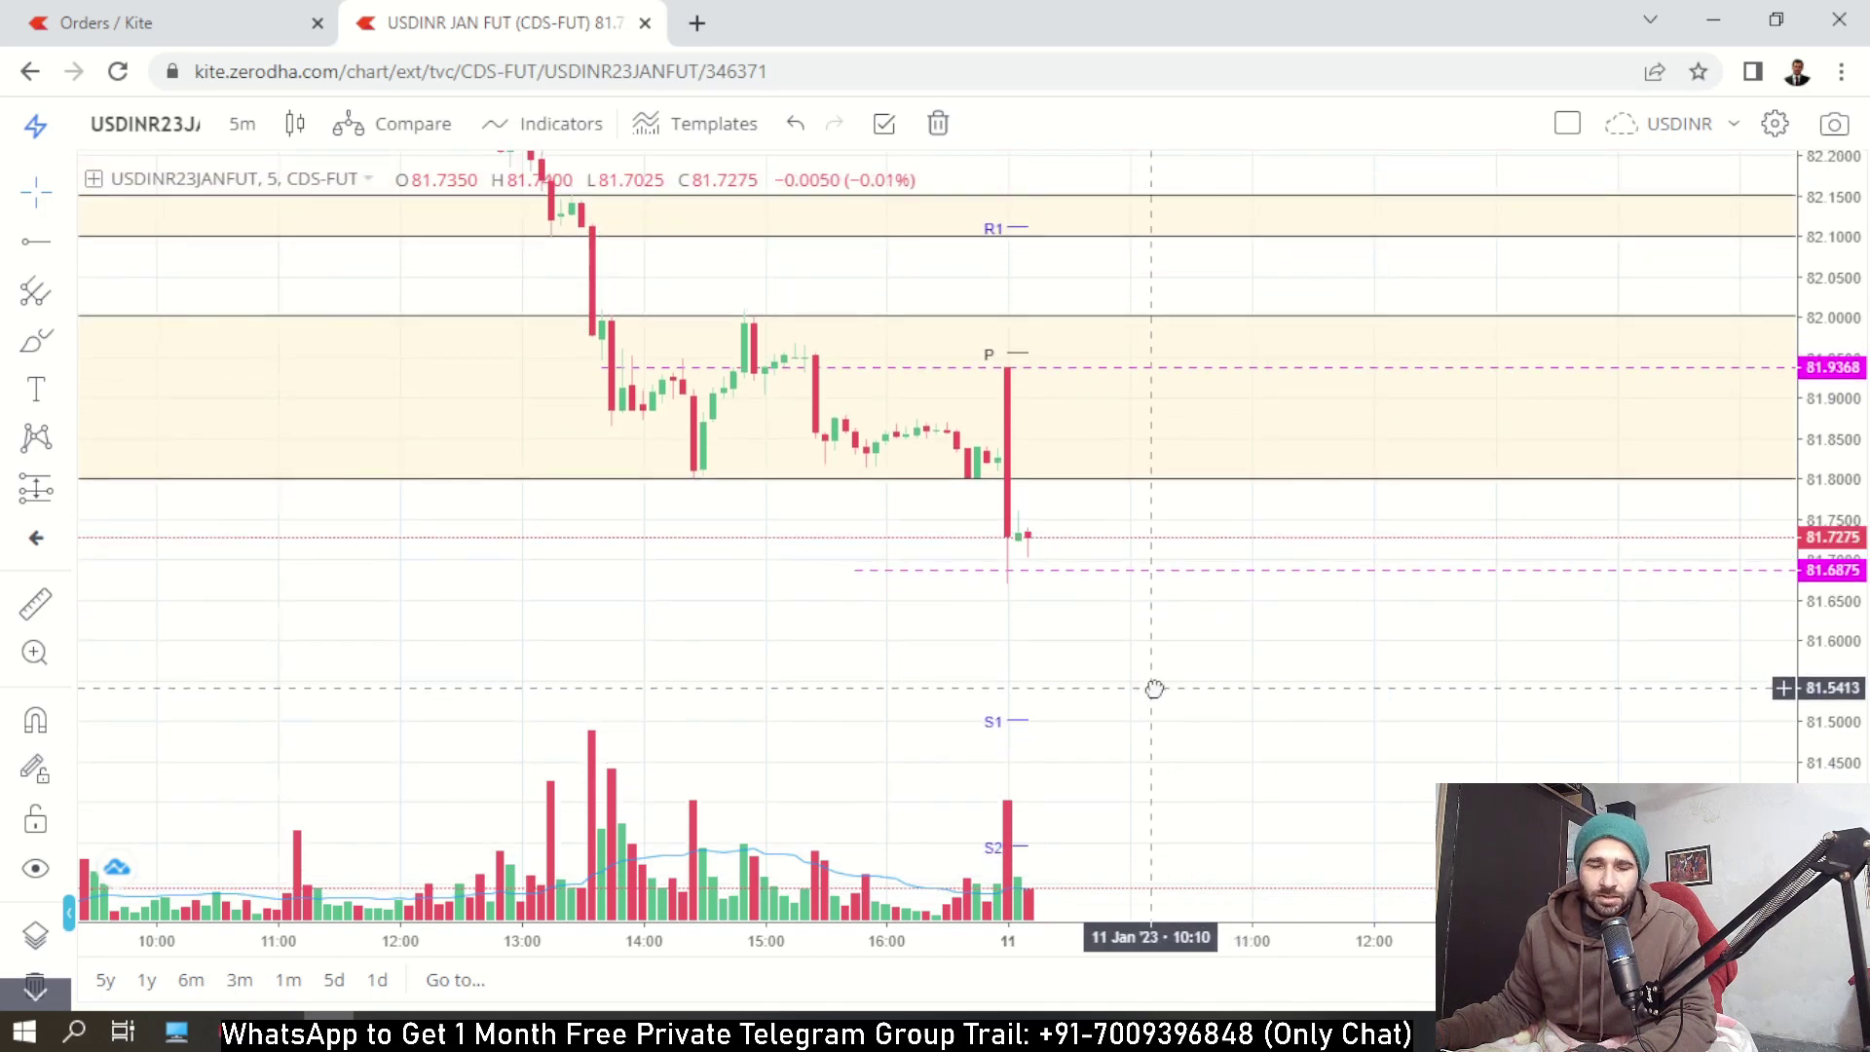
left_click_drag(1154, 688, 1159, 683)
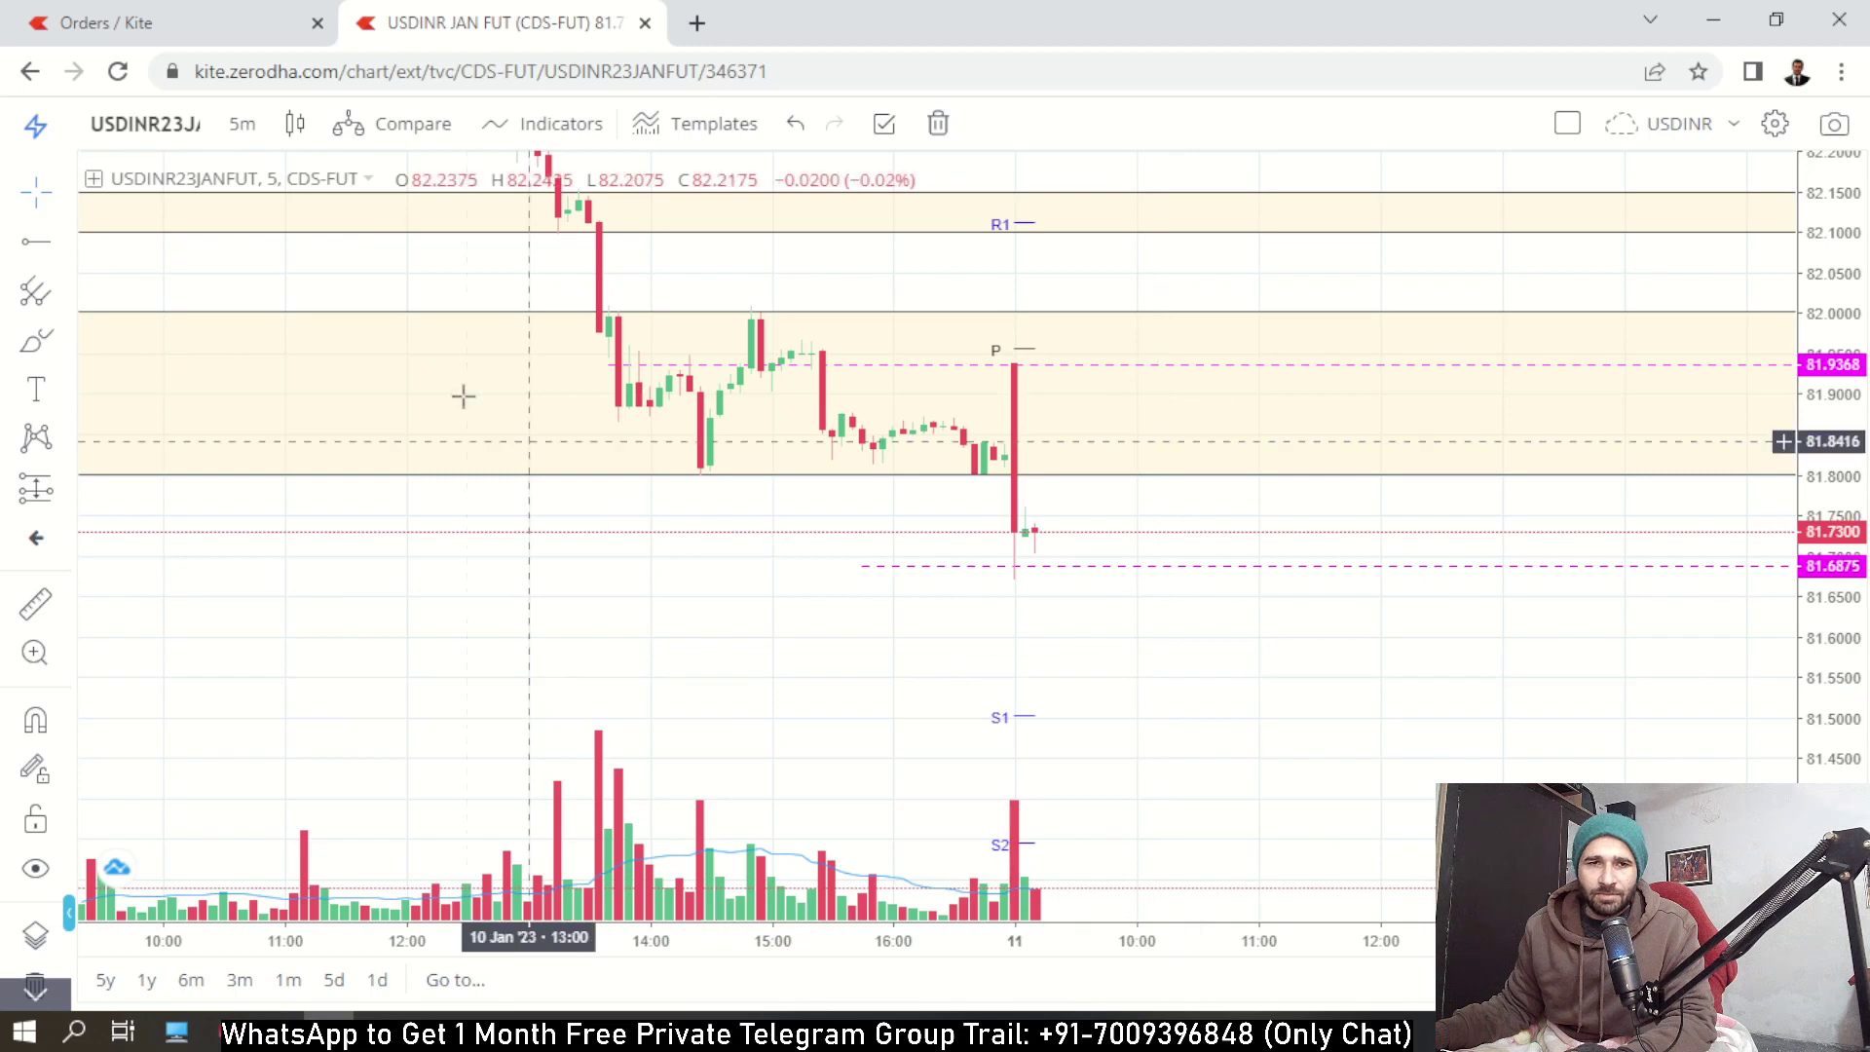
Check the last price and P&L of the 30-lot MIS USDINR JAN FUT position, comparing it with the chart.
left_click(94, 17)
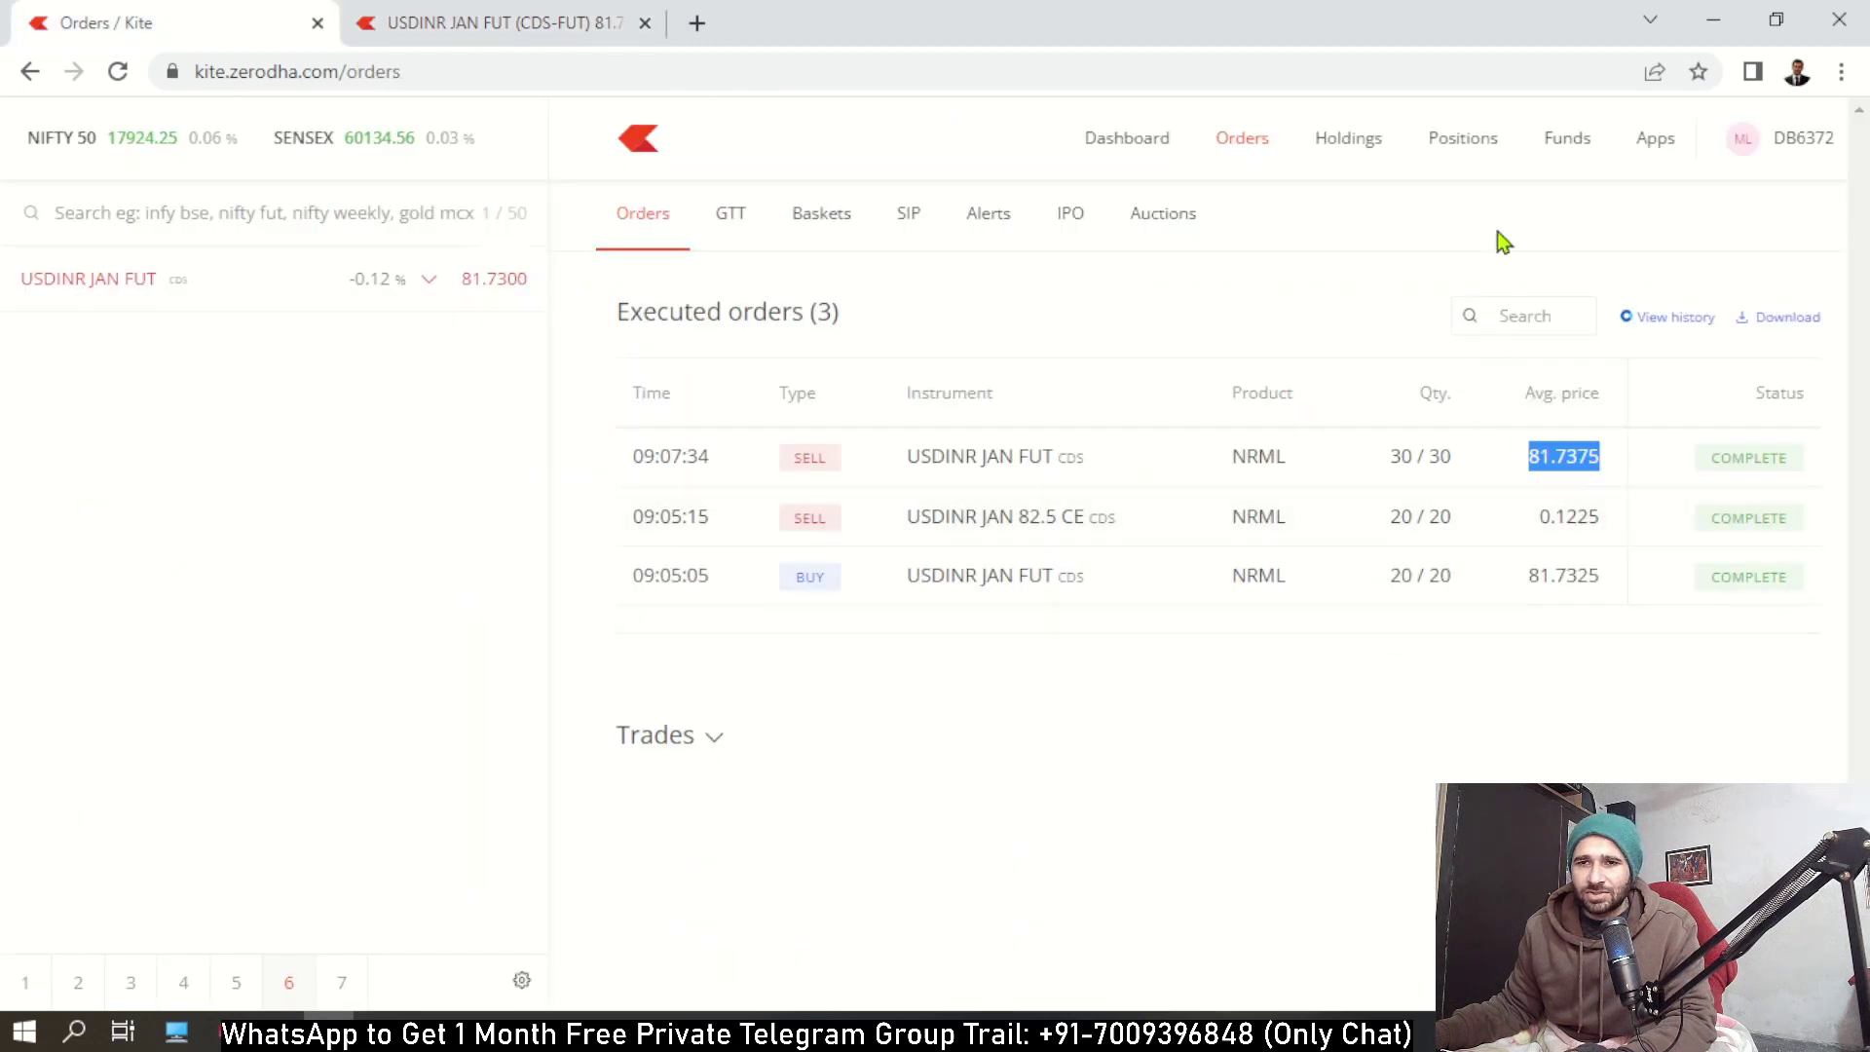
left_click(1470, 142)
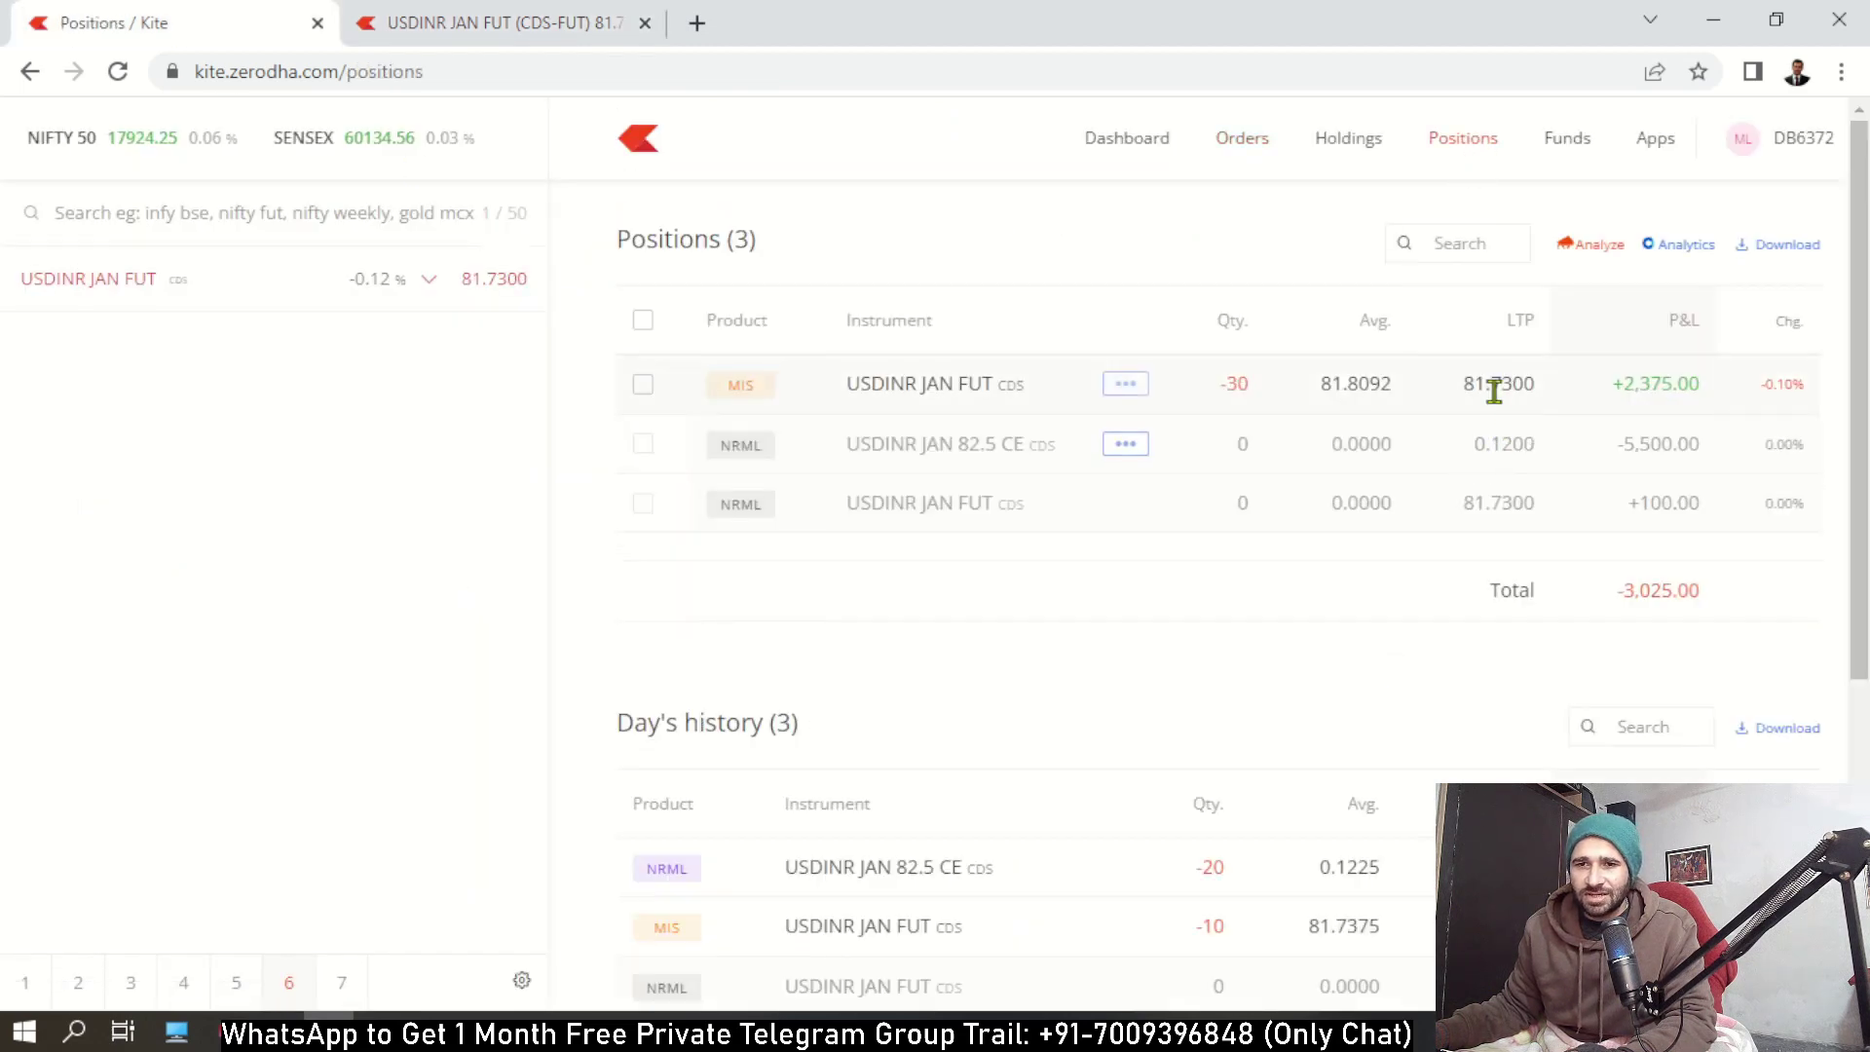
left_click_drag(1544, 395, 1454, 405)
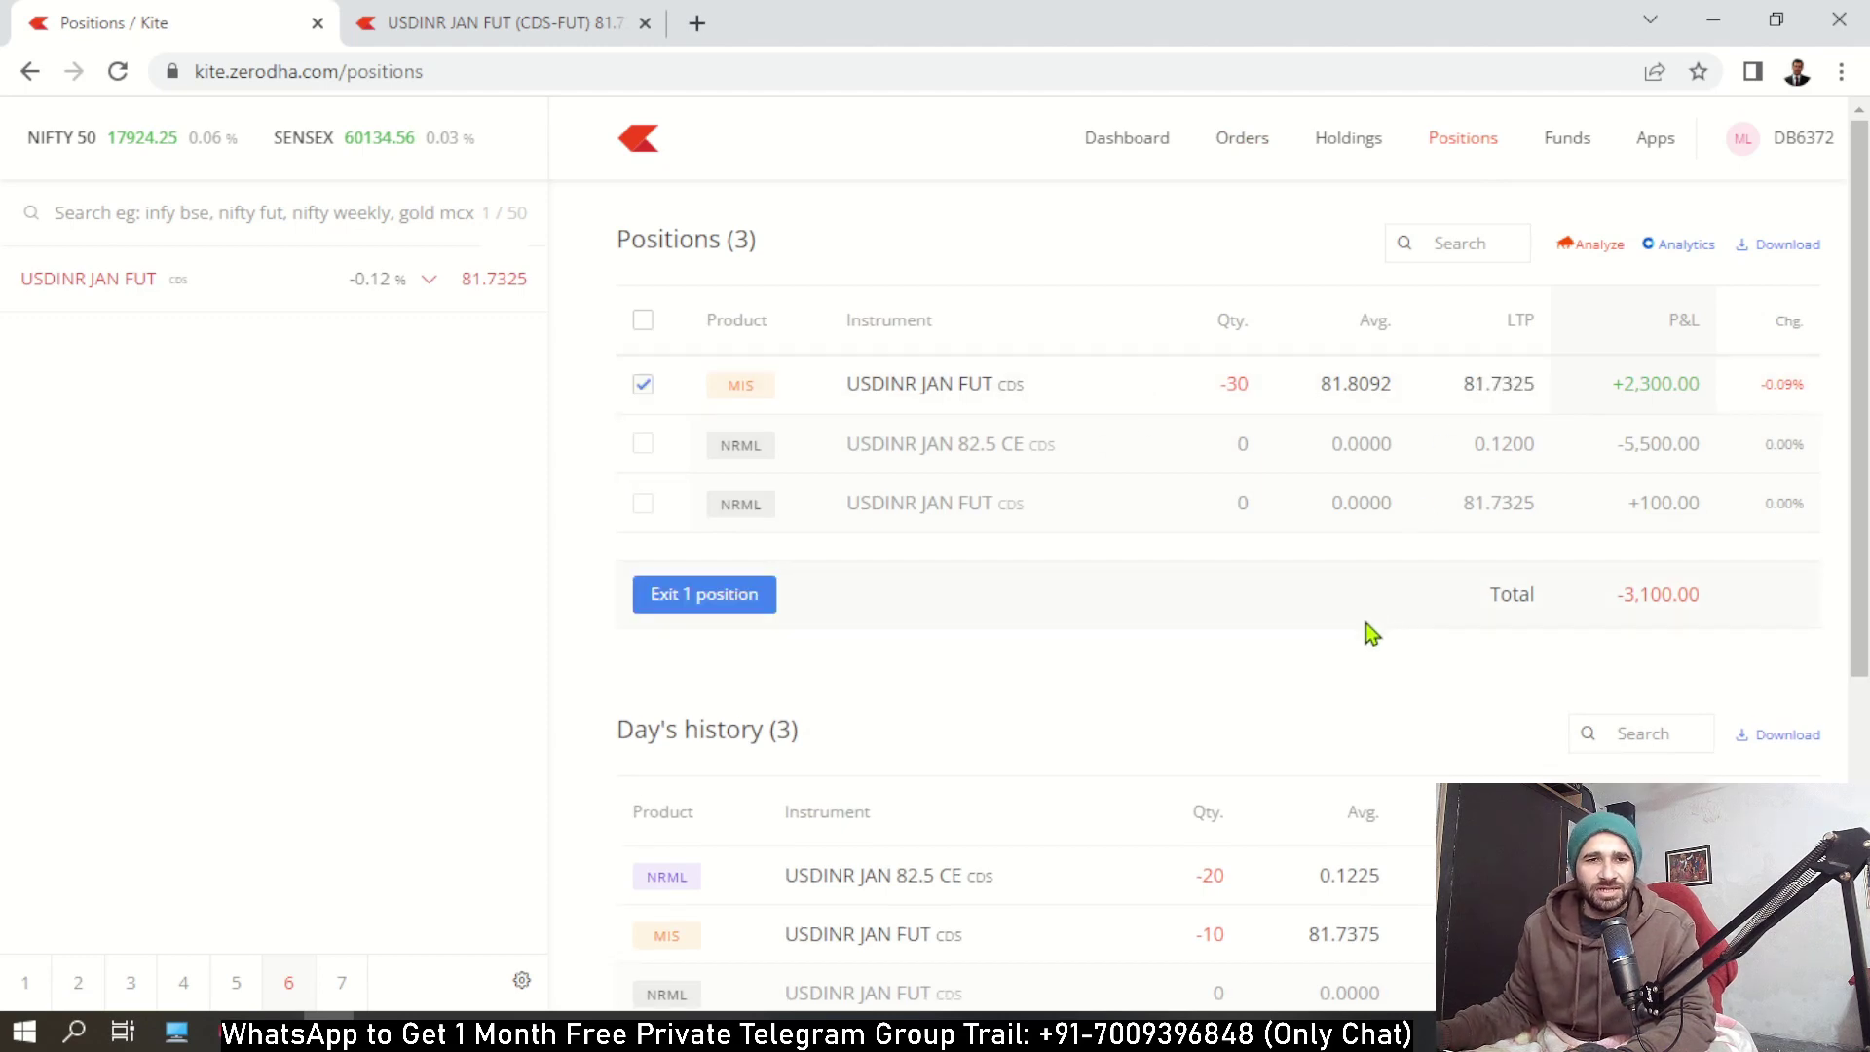
left_click(530, 21)
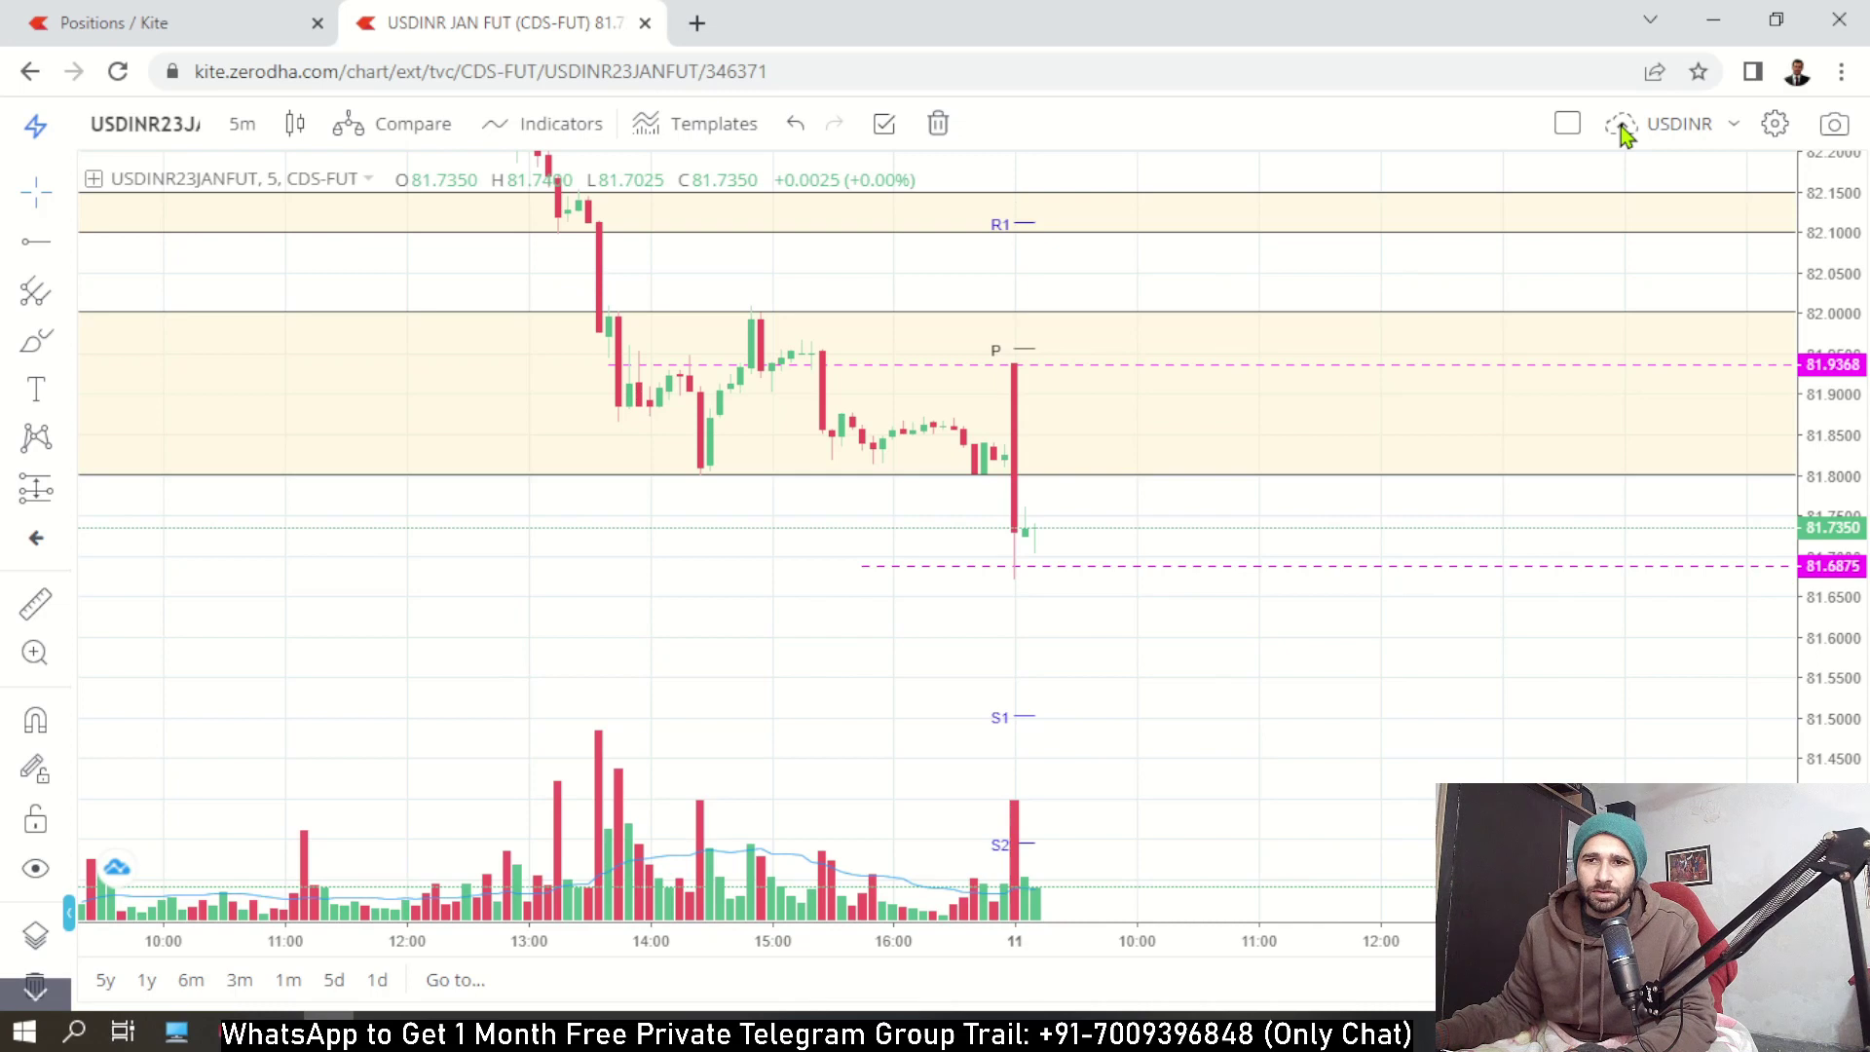
left_click(226, 27)
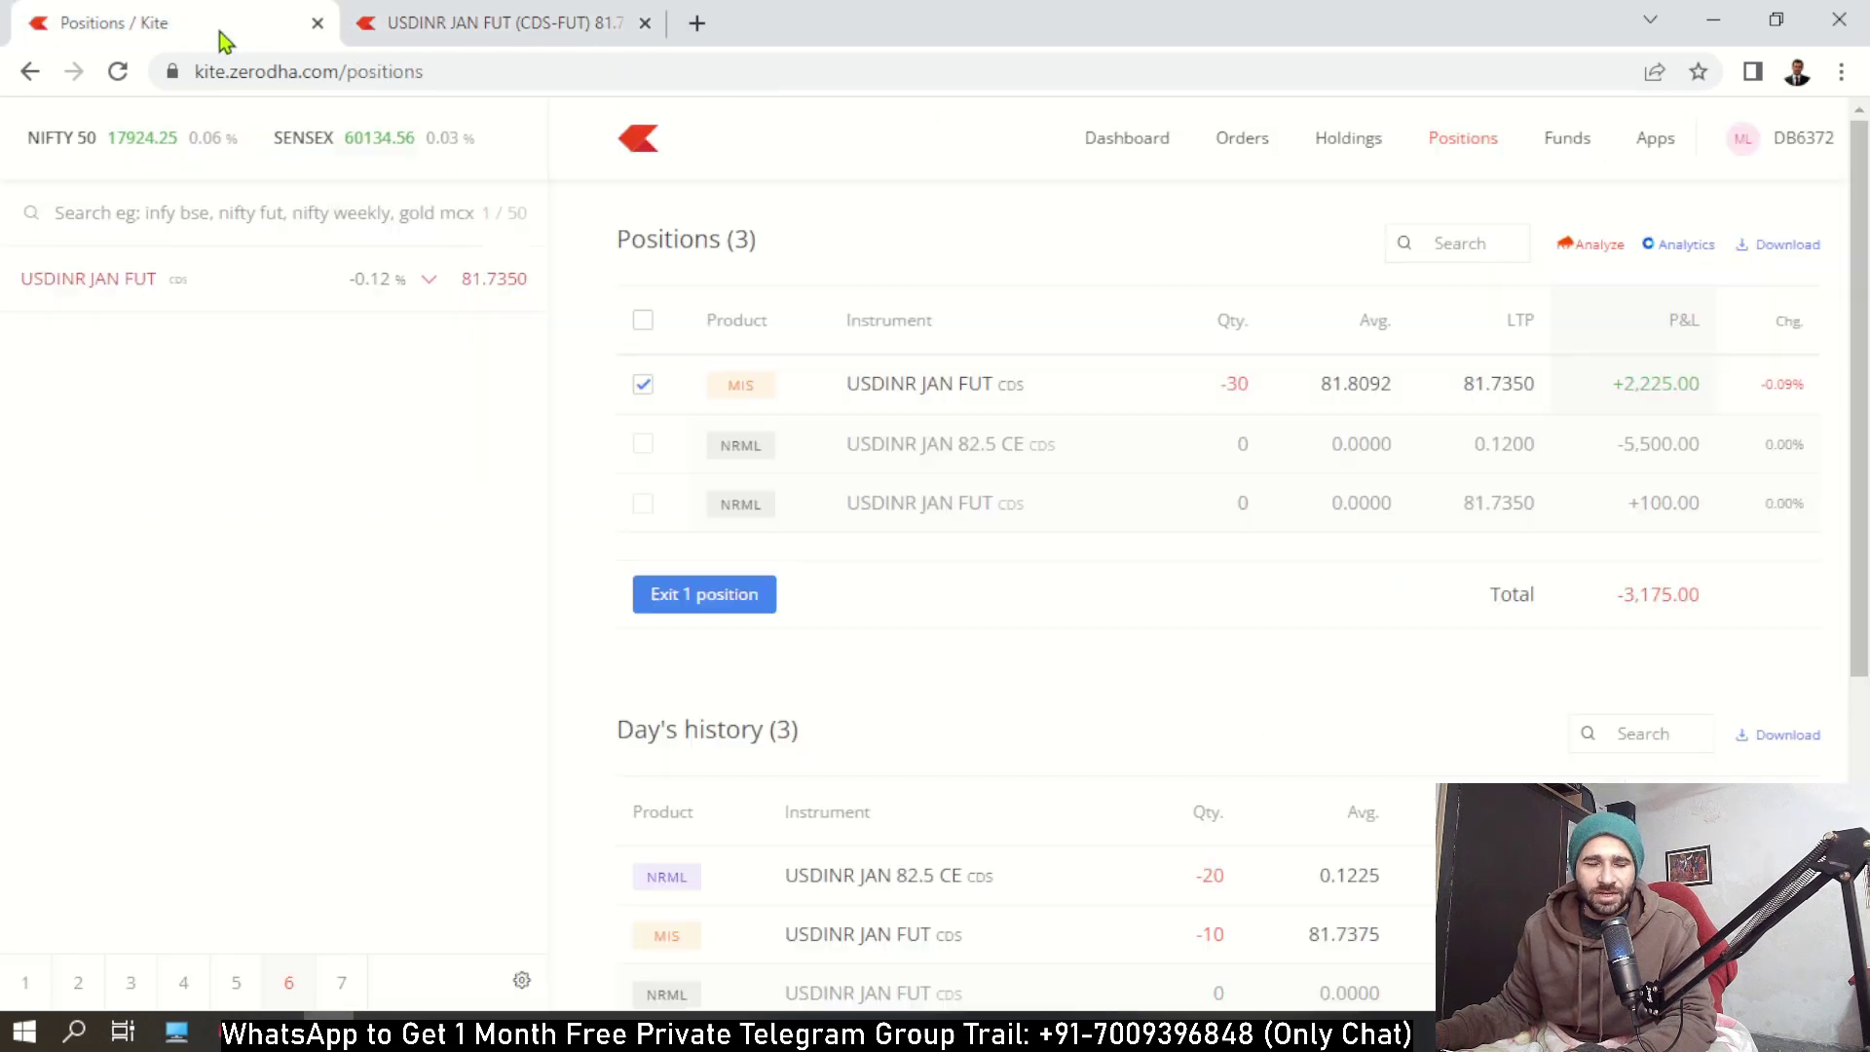
left_click(642, 388)
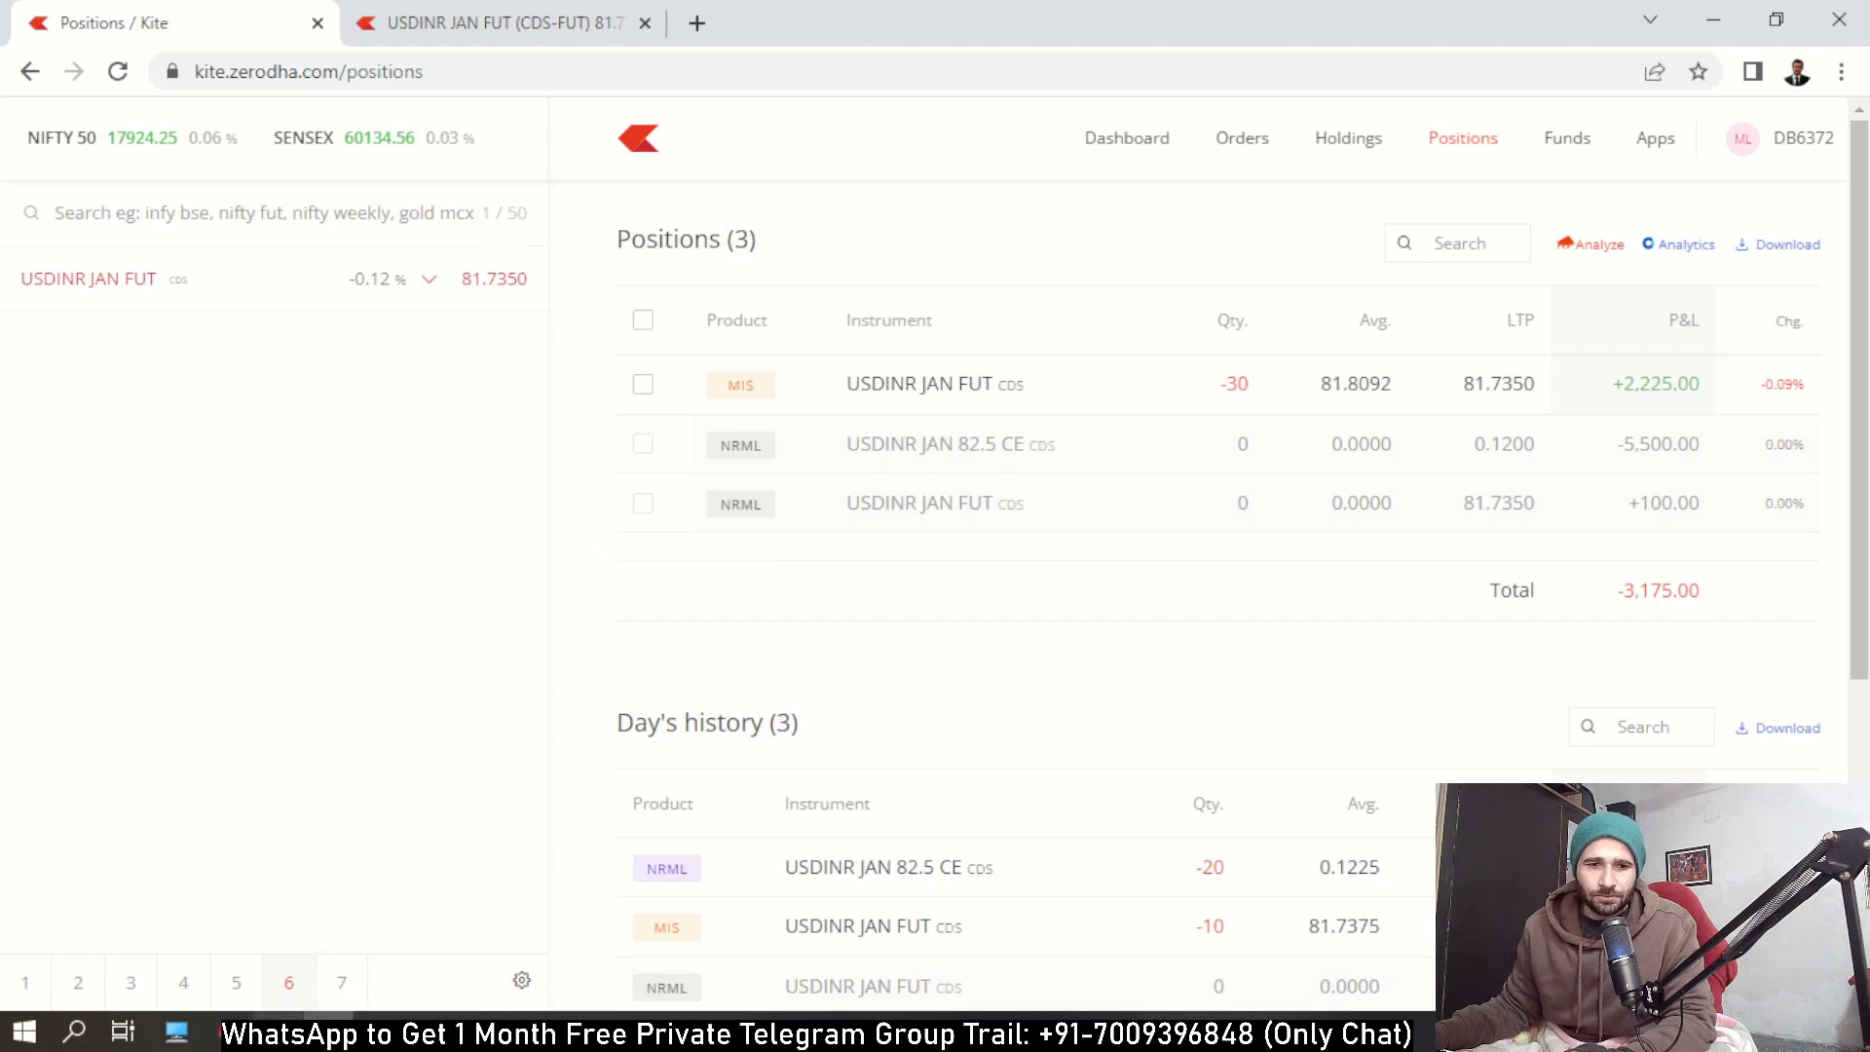
Switch to the Sensibull Strategy Builder in Firefox and load USDINR as the instrument.
left_click(267, 1030)
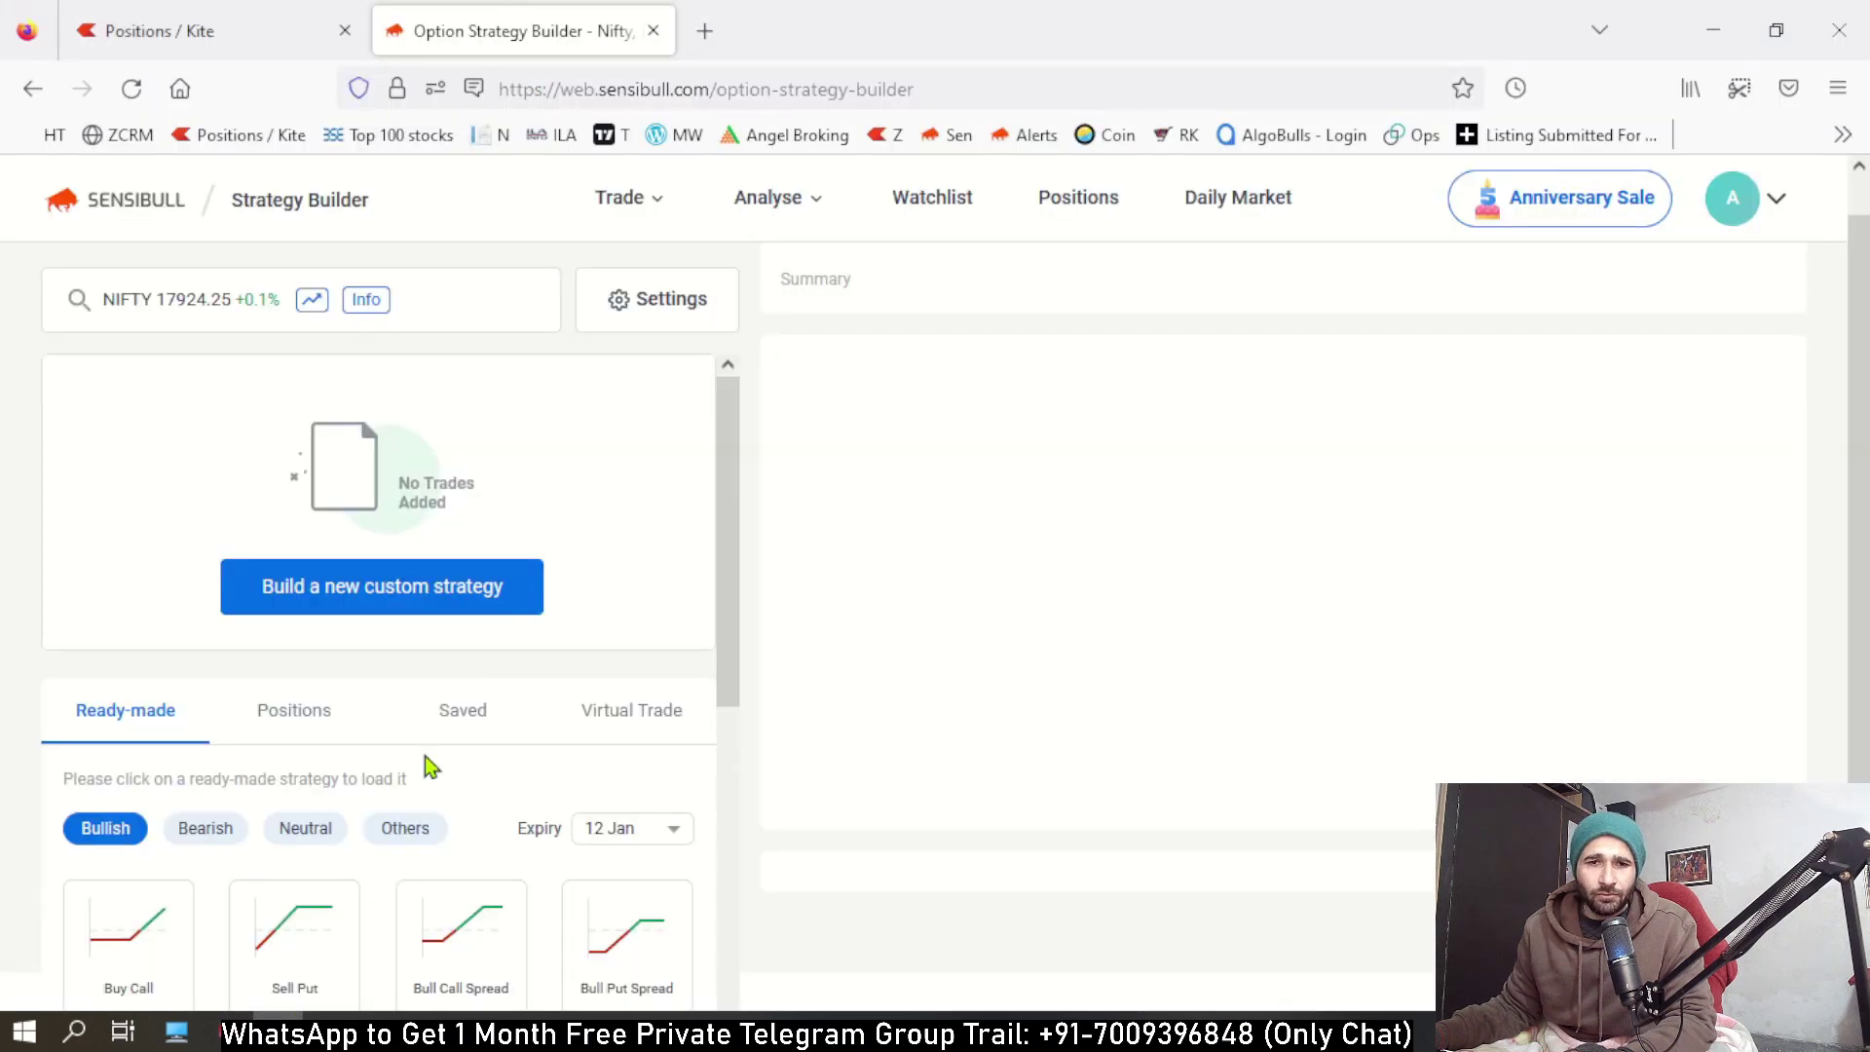
left_click(218, 305)
type("usd")
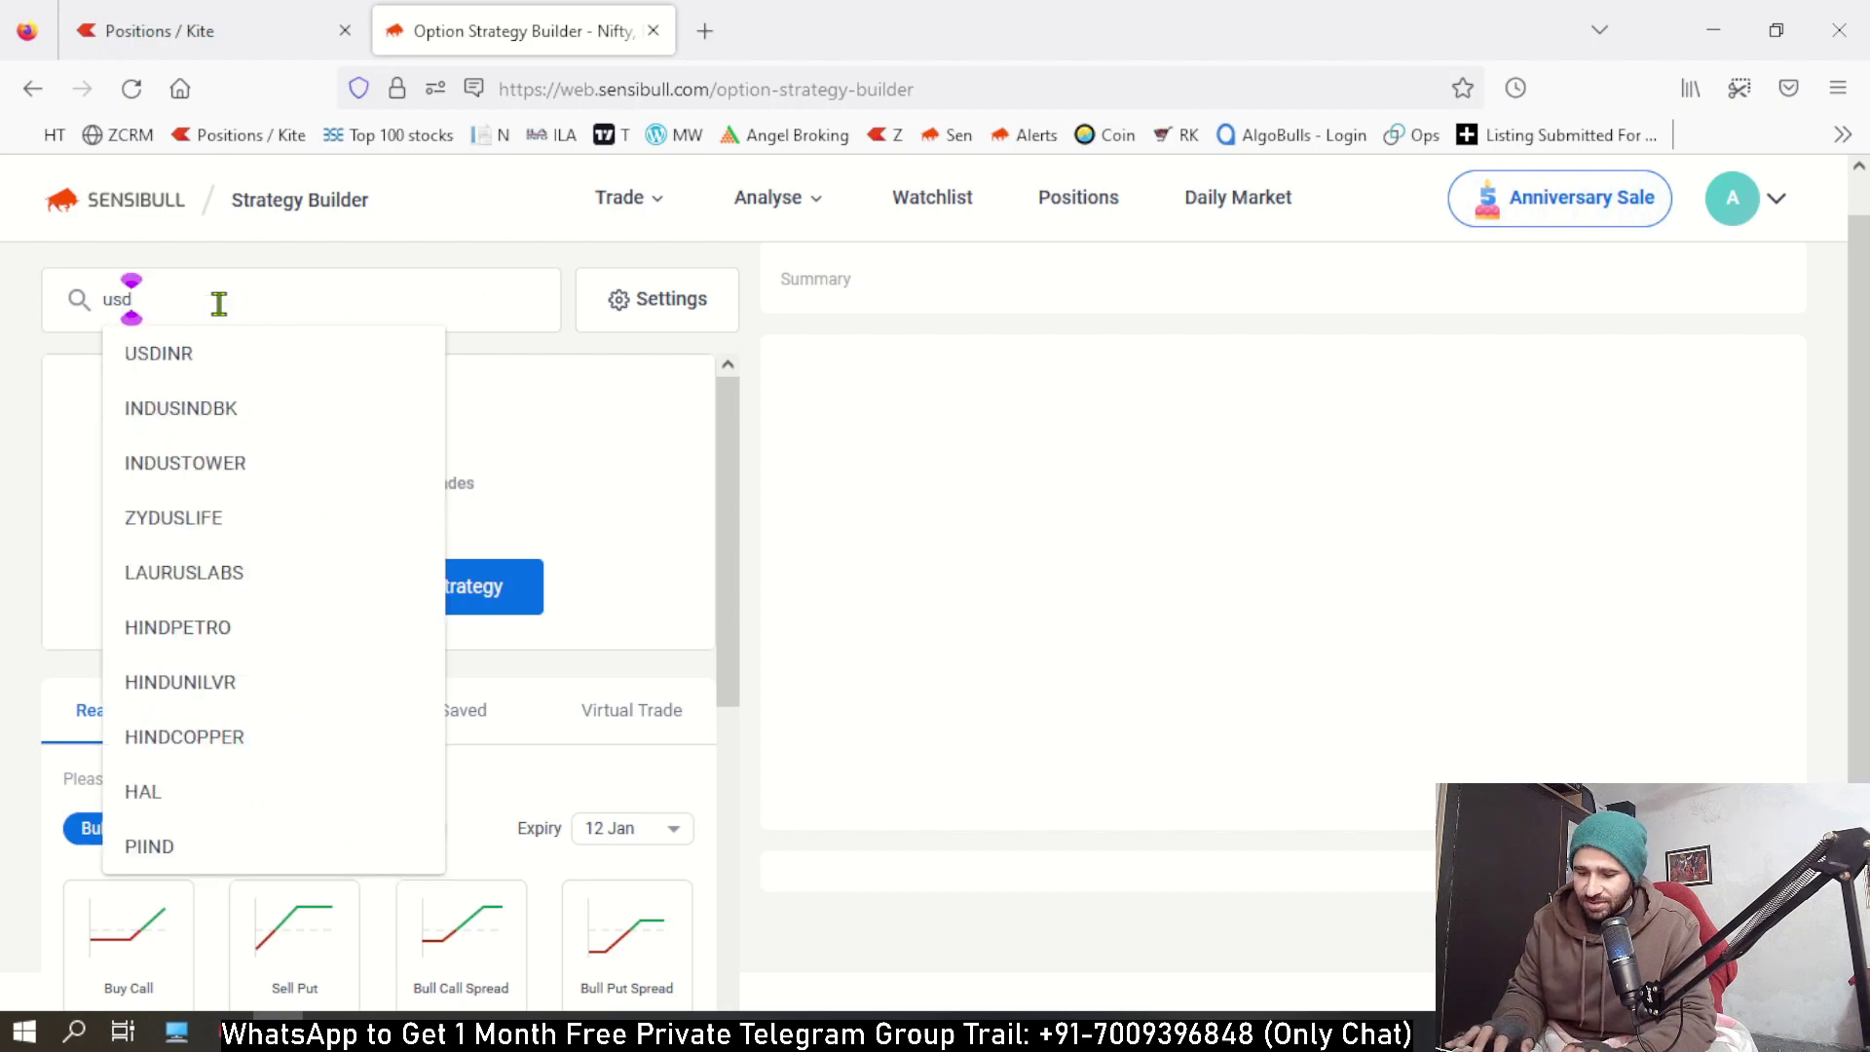
type("inr")
left_click(199, 356)
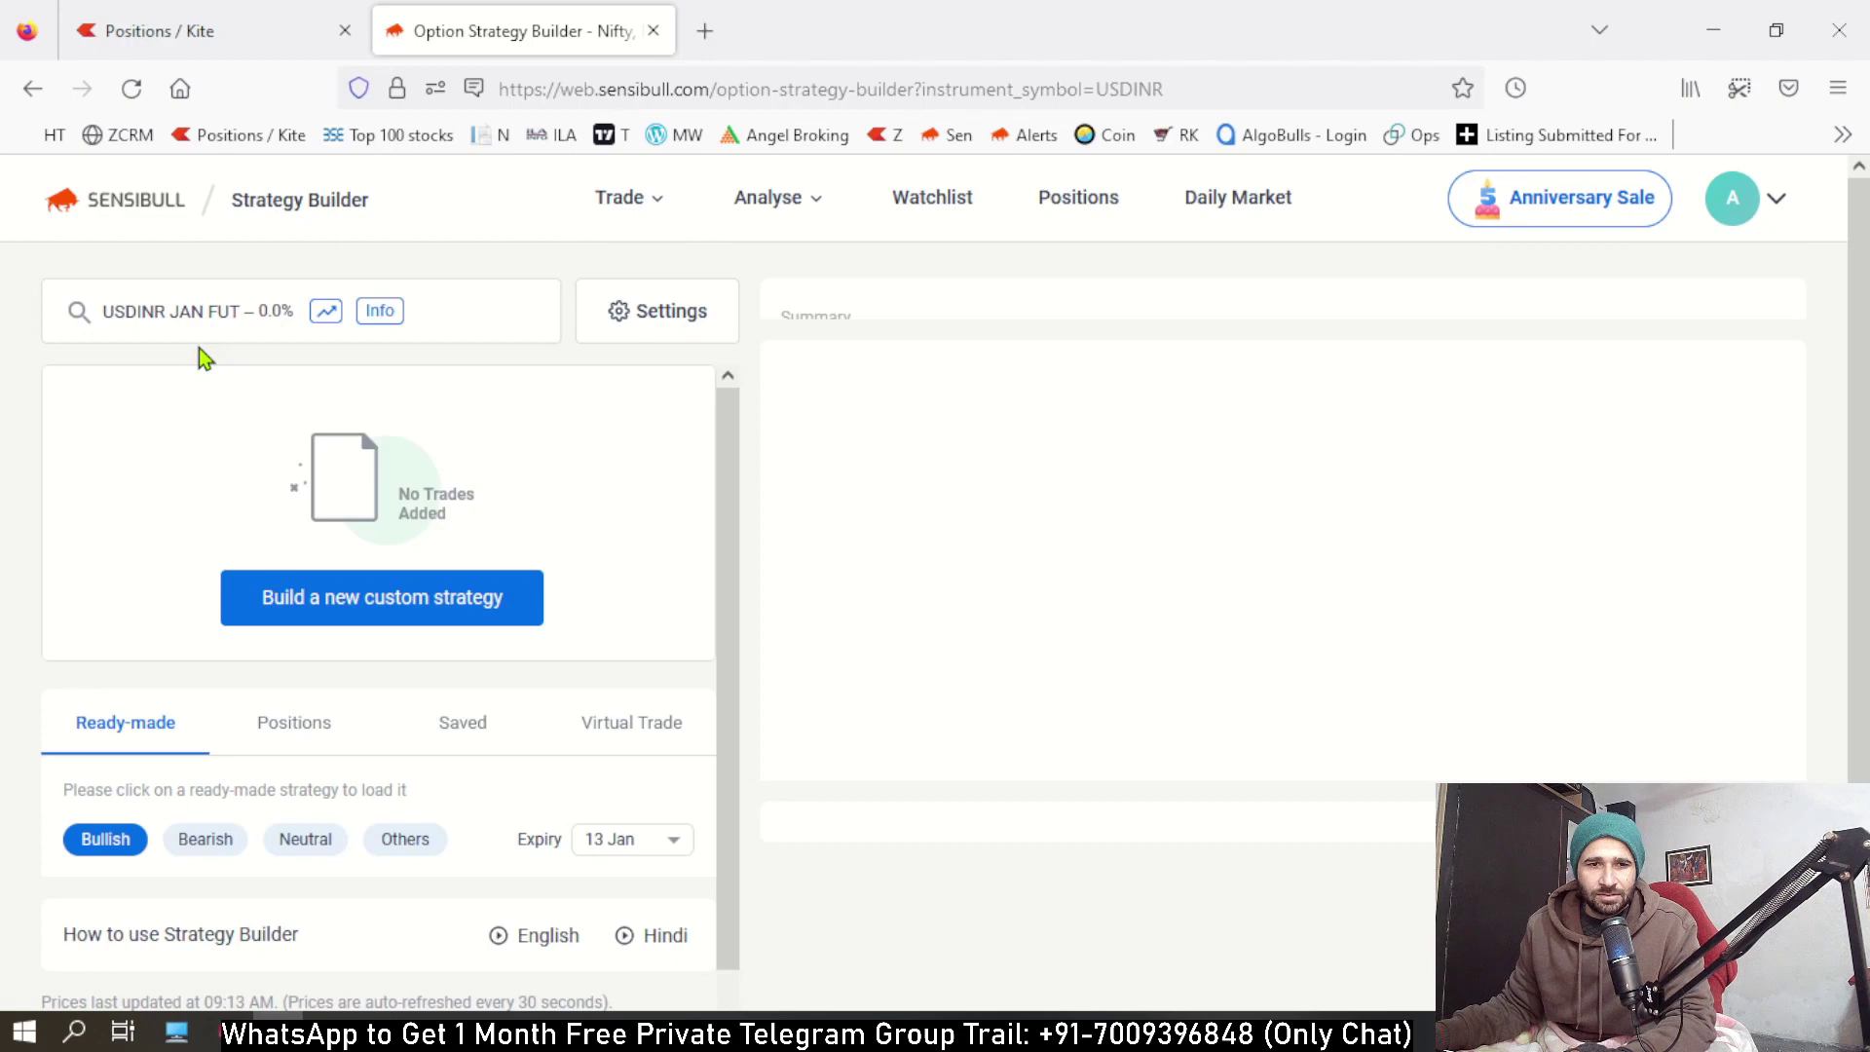
Start a custom strategy with a sell of 20 lots of the 27 Jan USDINR future.
left_click(278, 594)
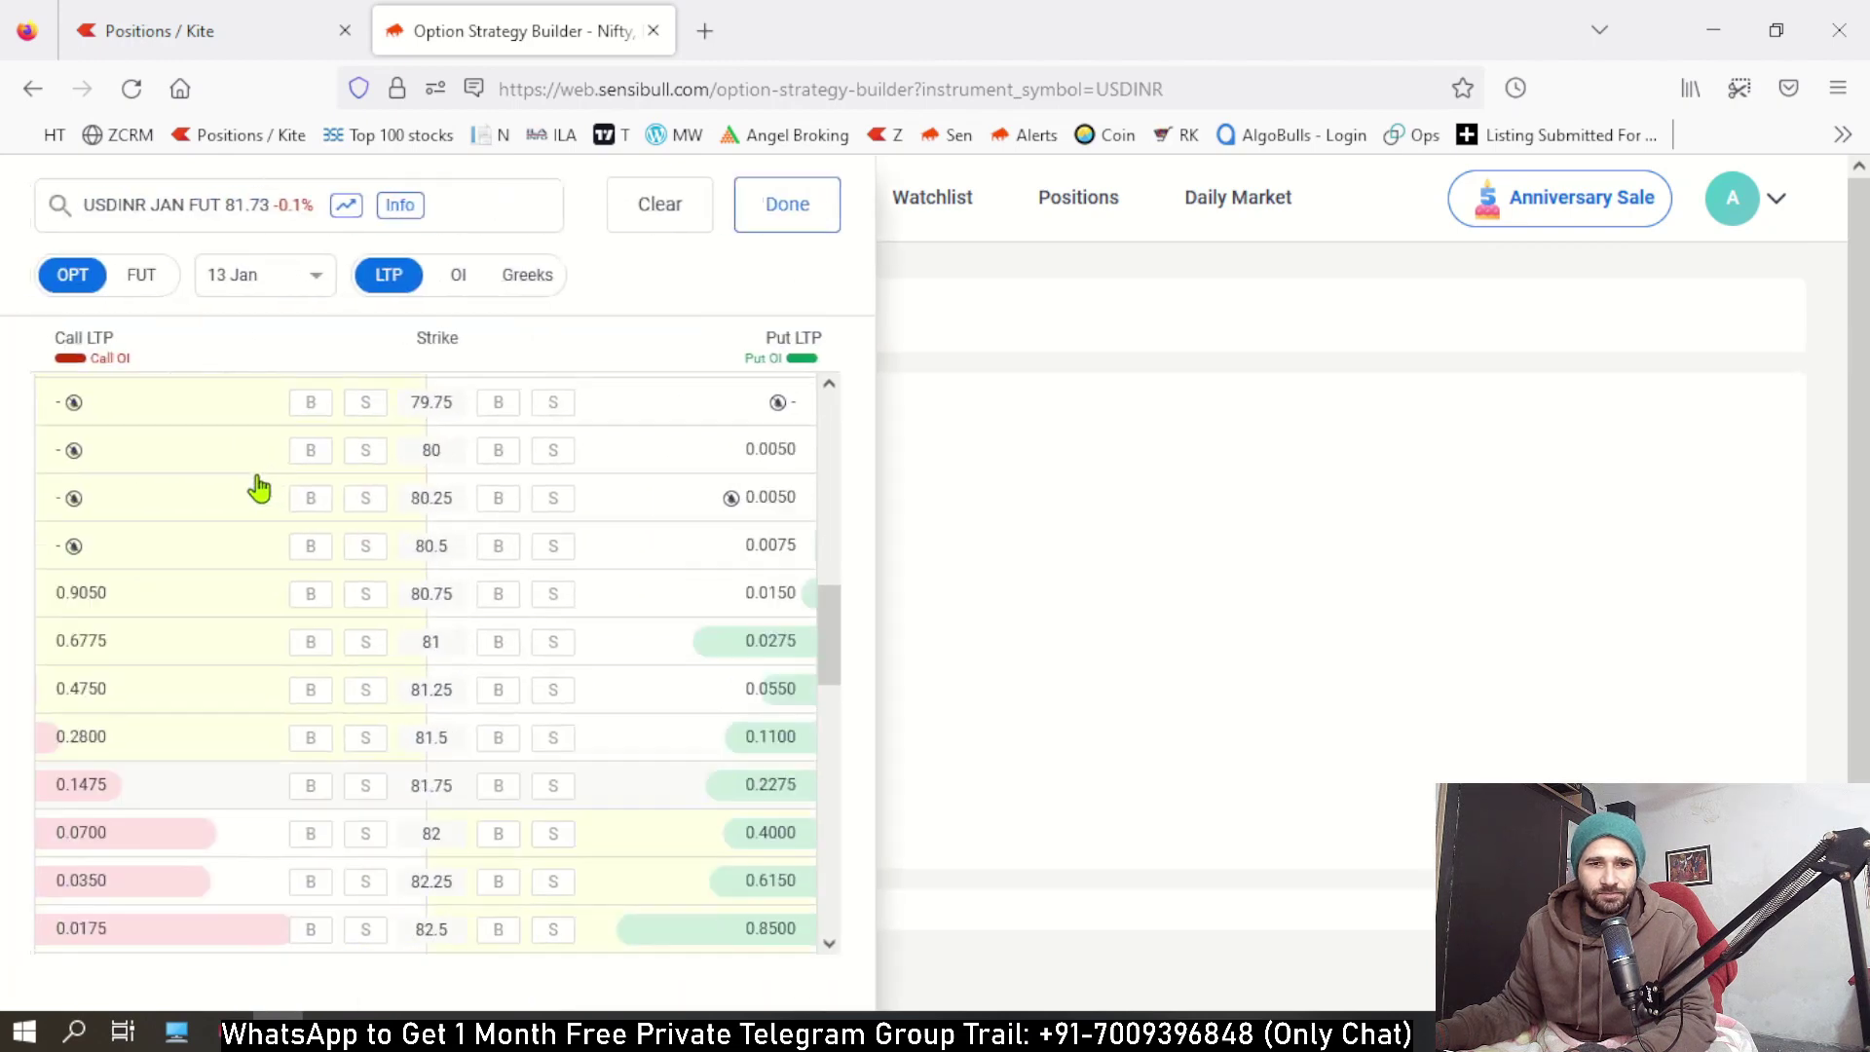
left_click(141, 273)
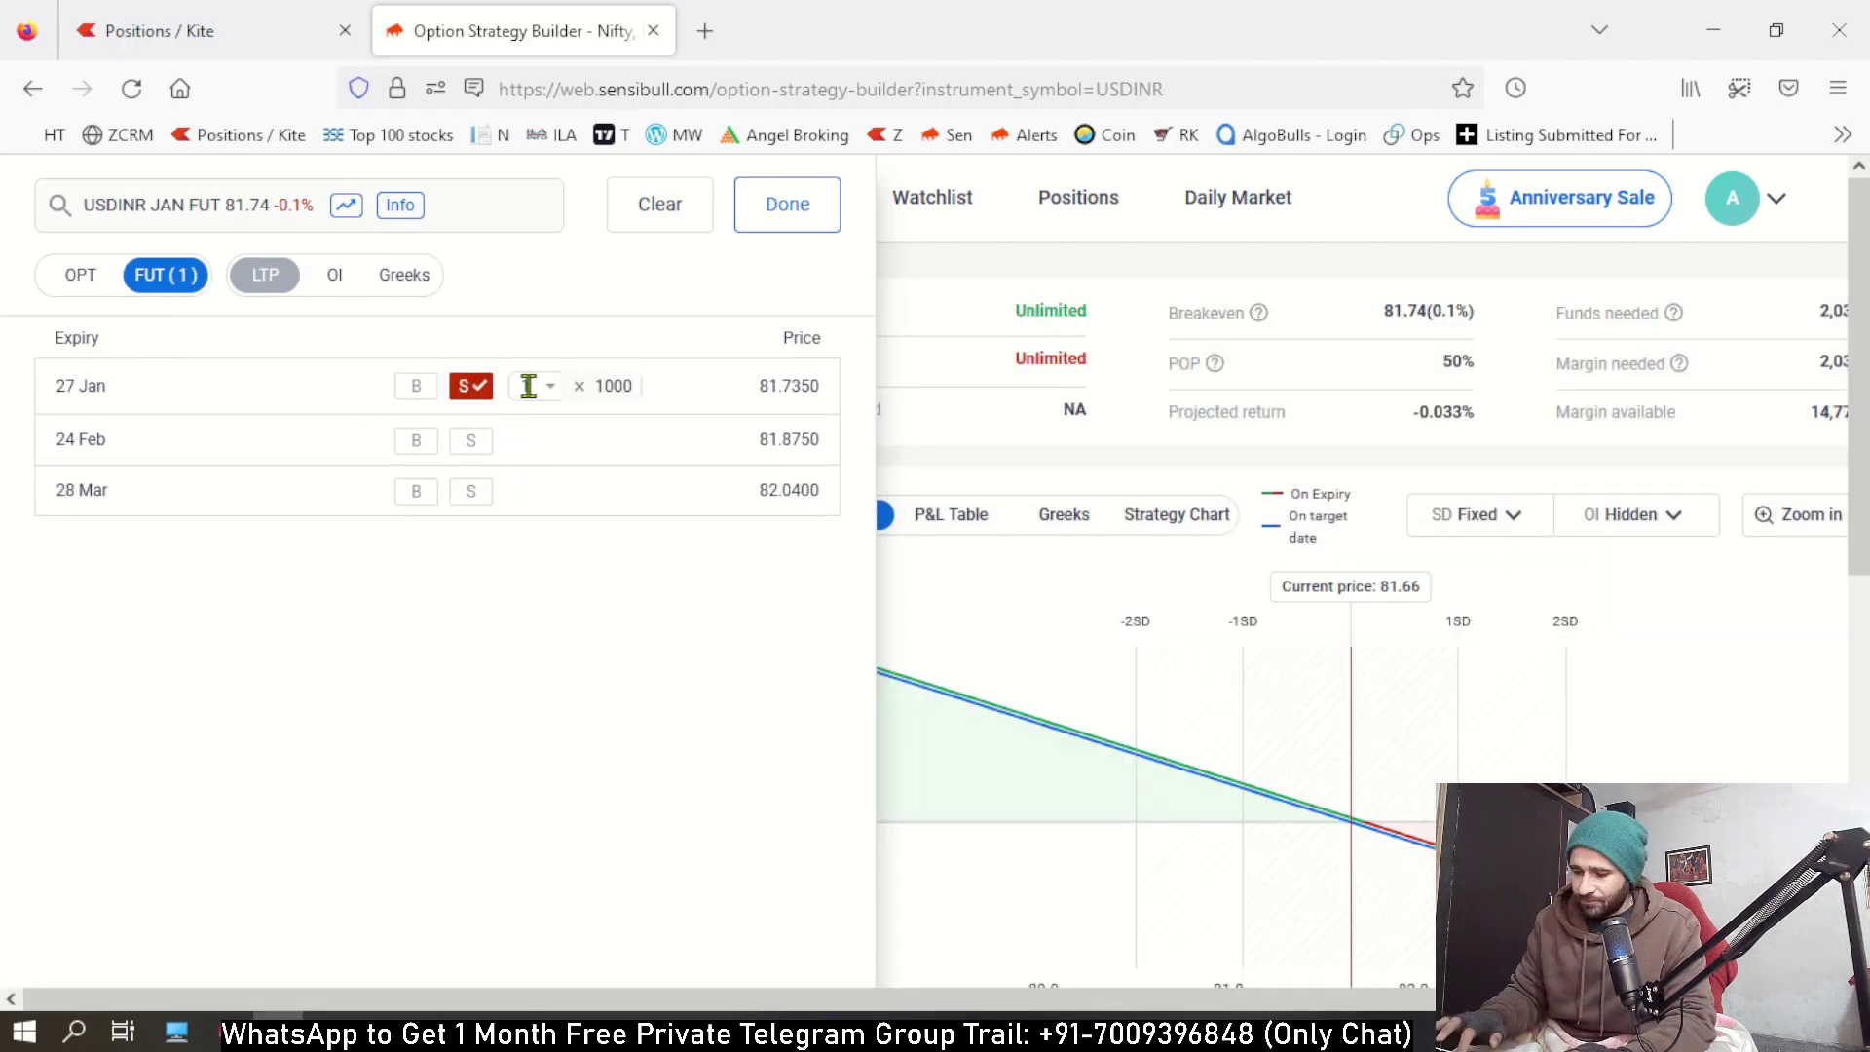
type("20")
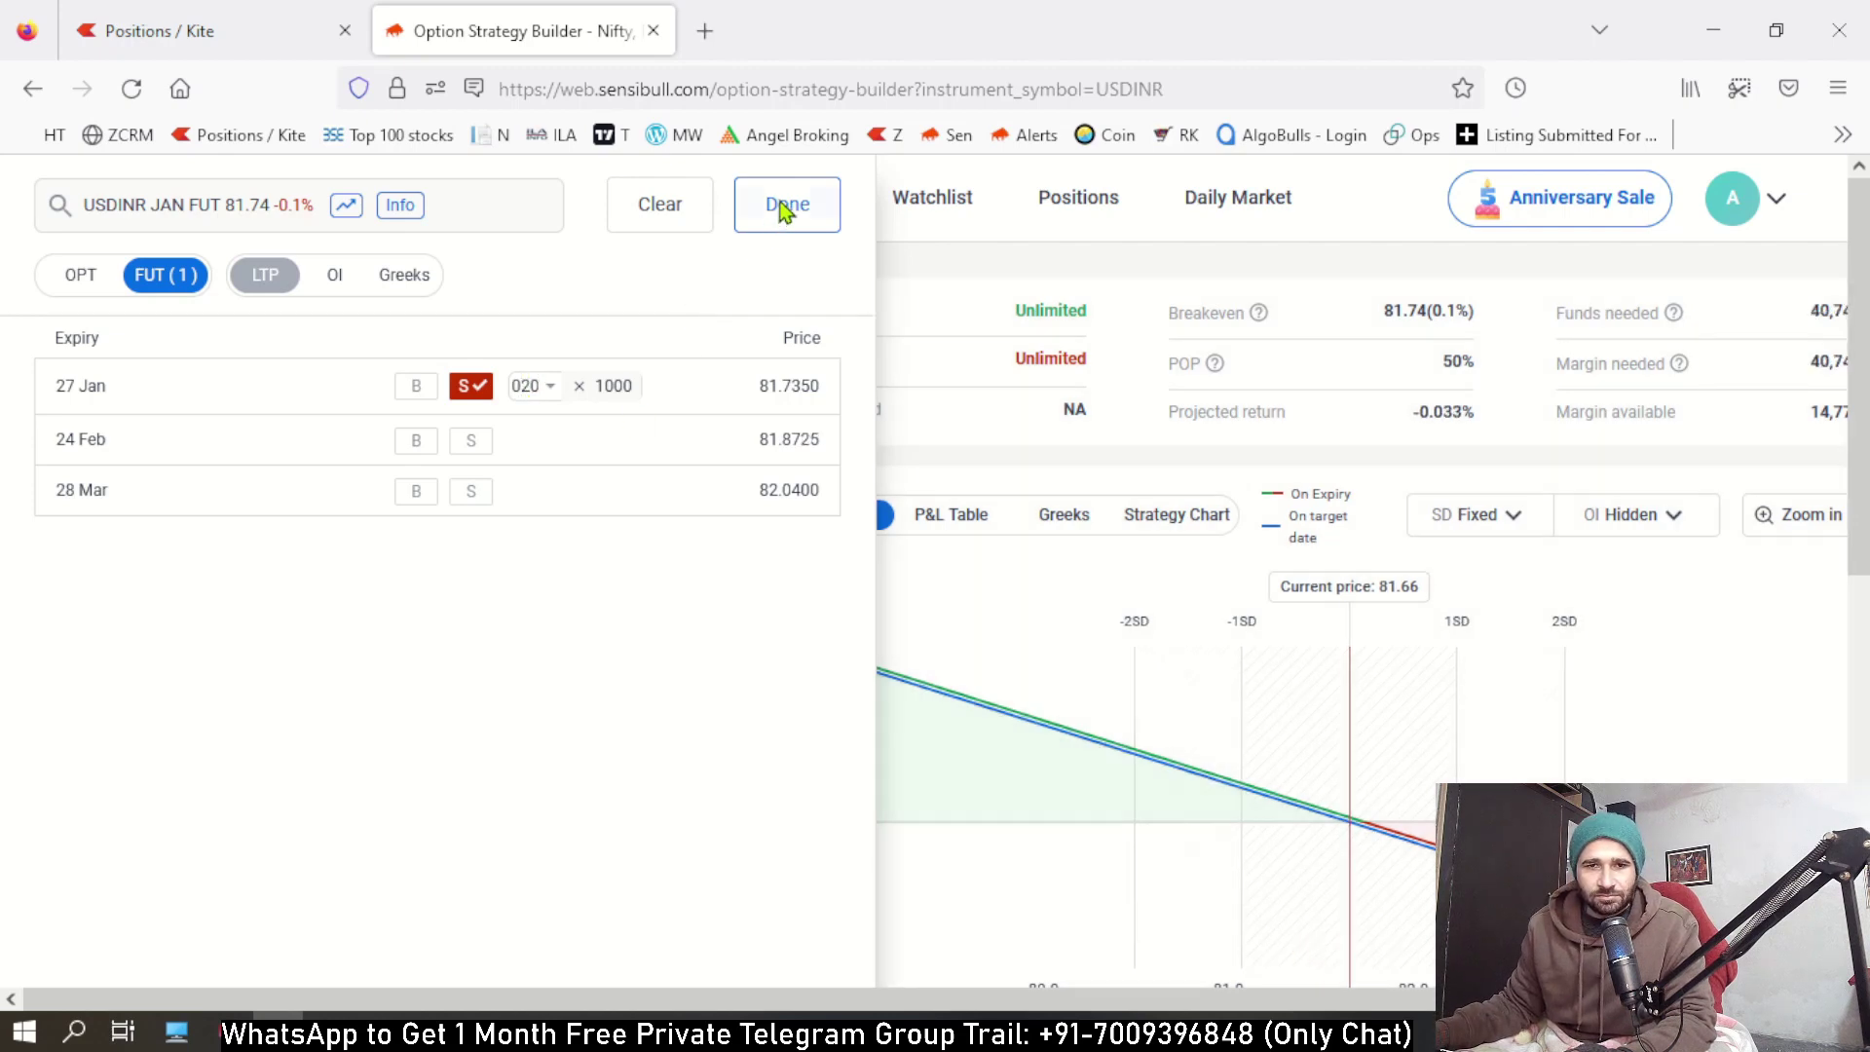
left_click(785, 211)
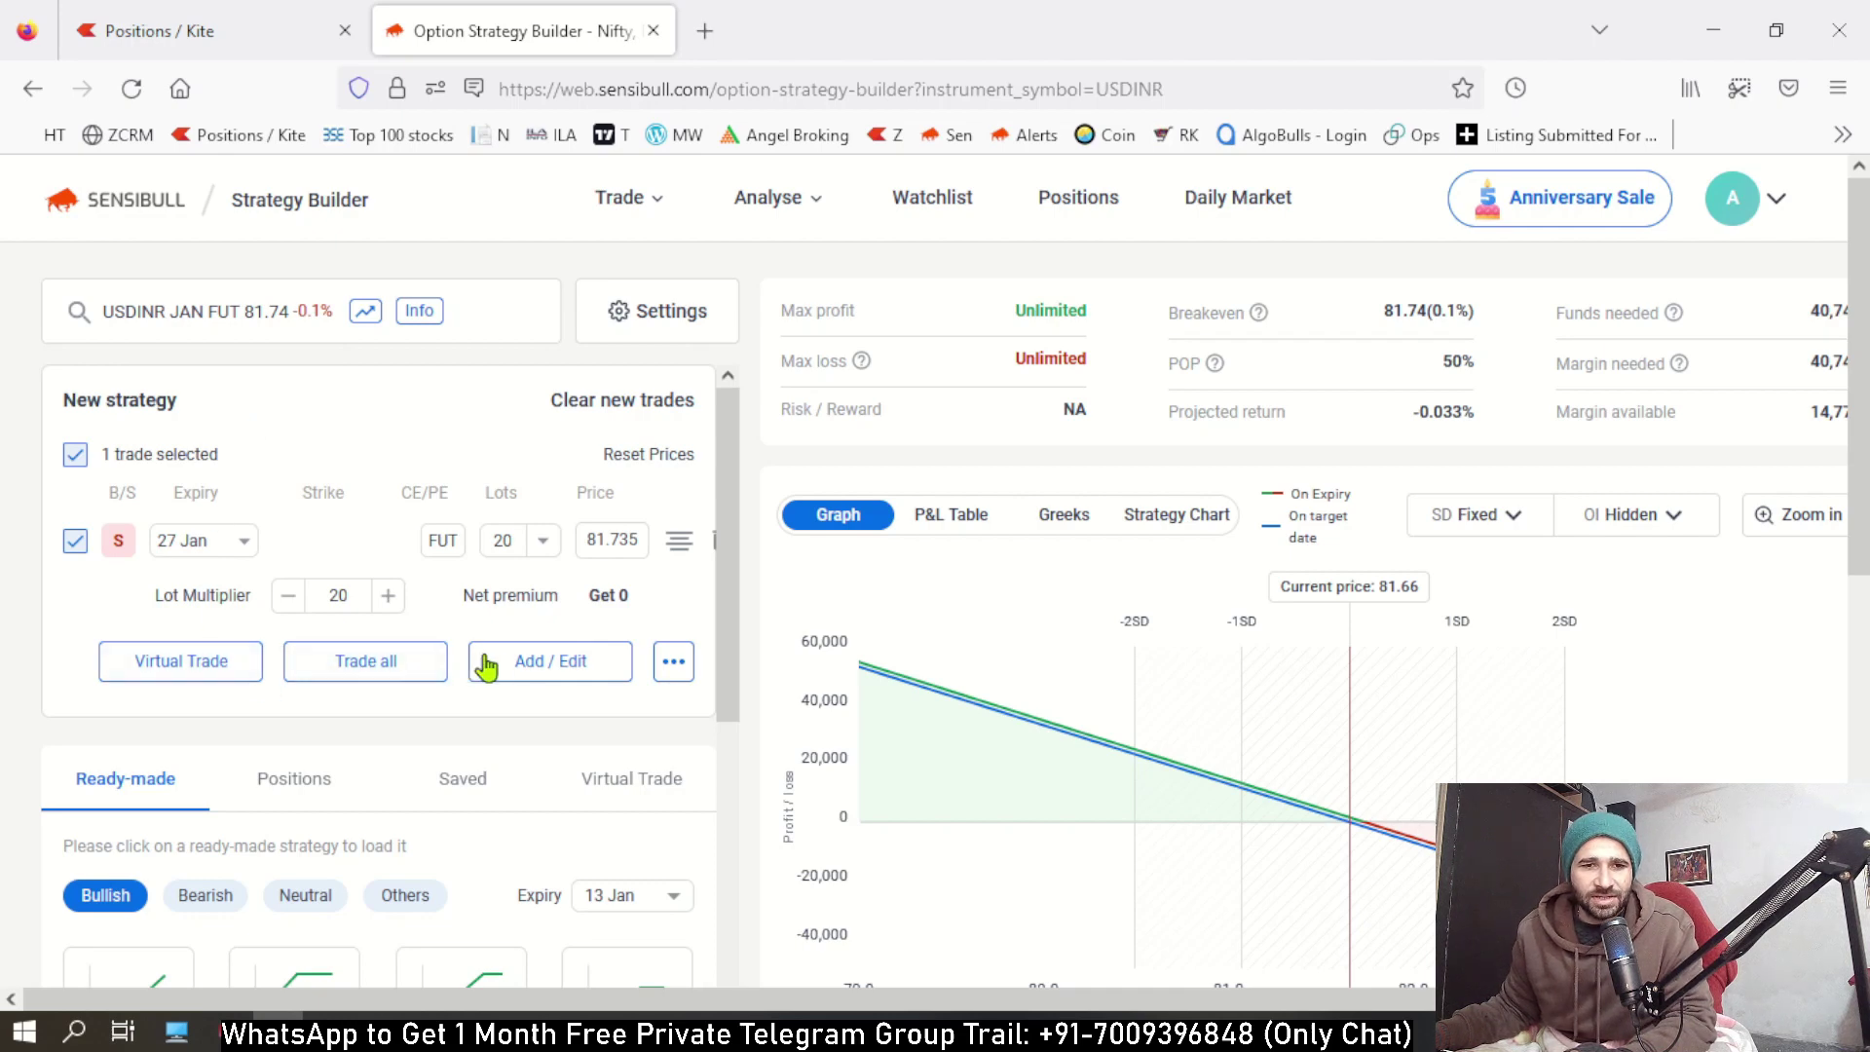
Add a buy of 20 lots of the 27 Jan 82.5 call to the strategy.
left_click(522, 660)
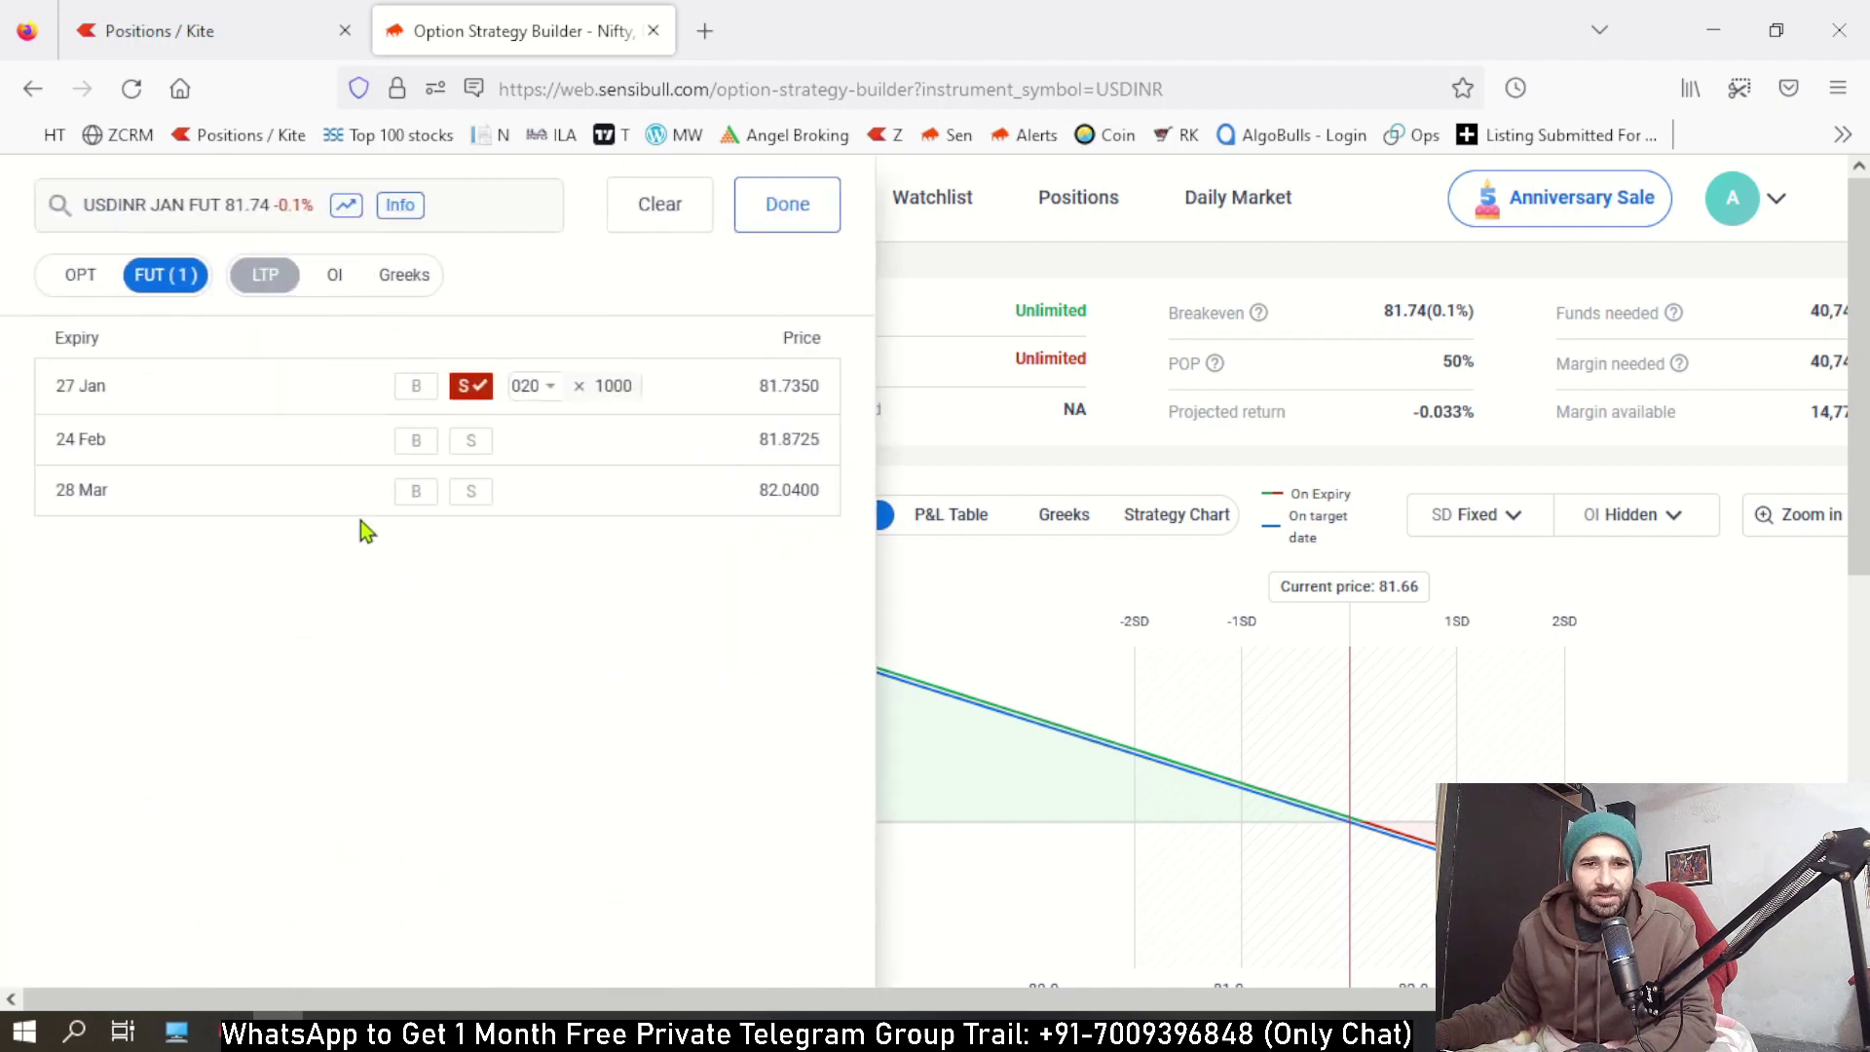
left_click(87, 293)
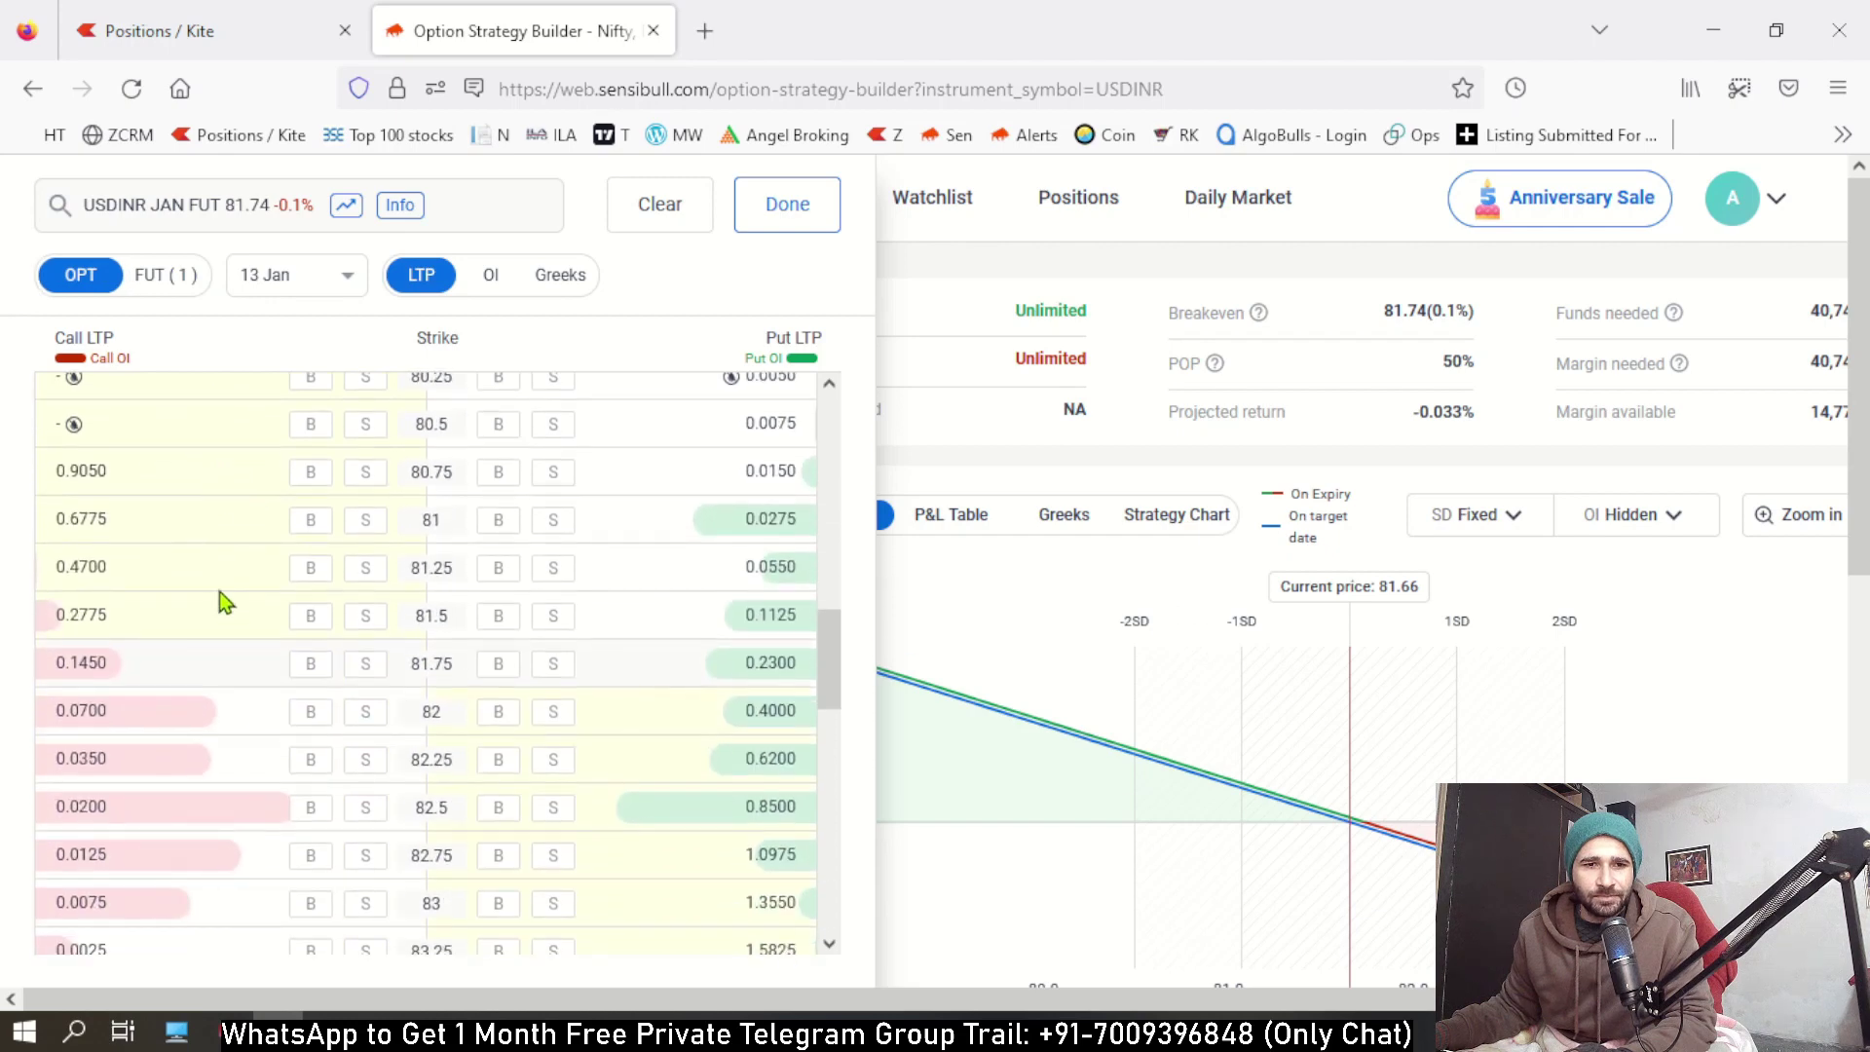
left_click(282, 278)
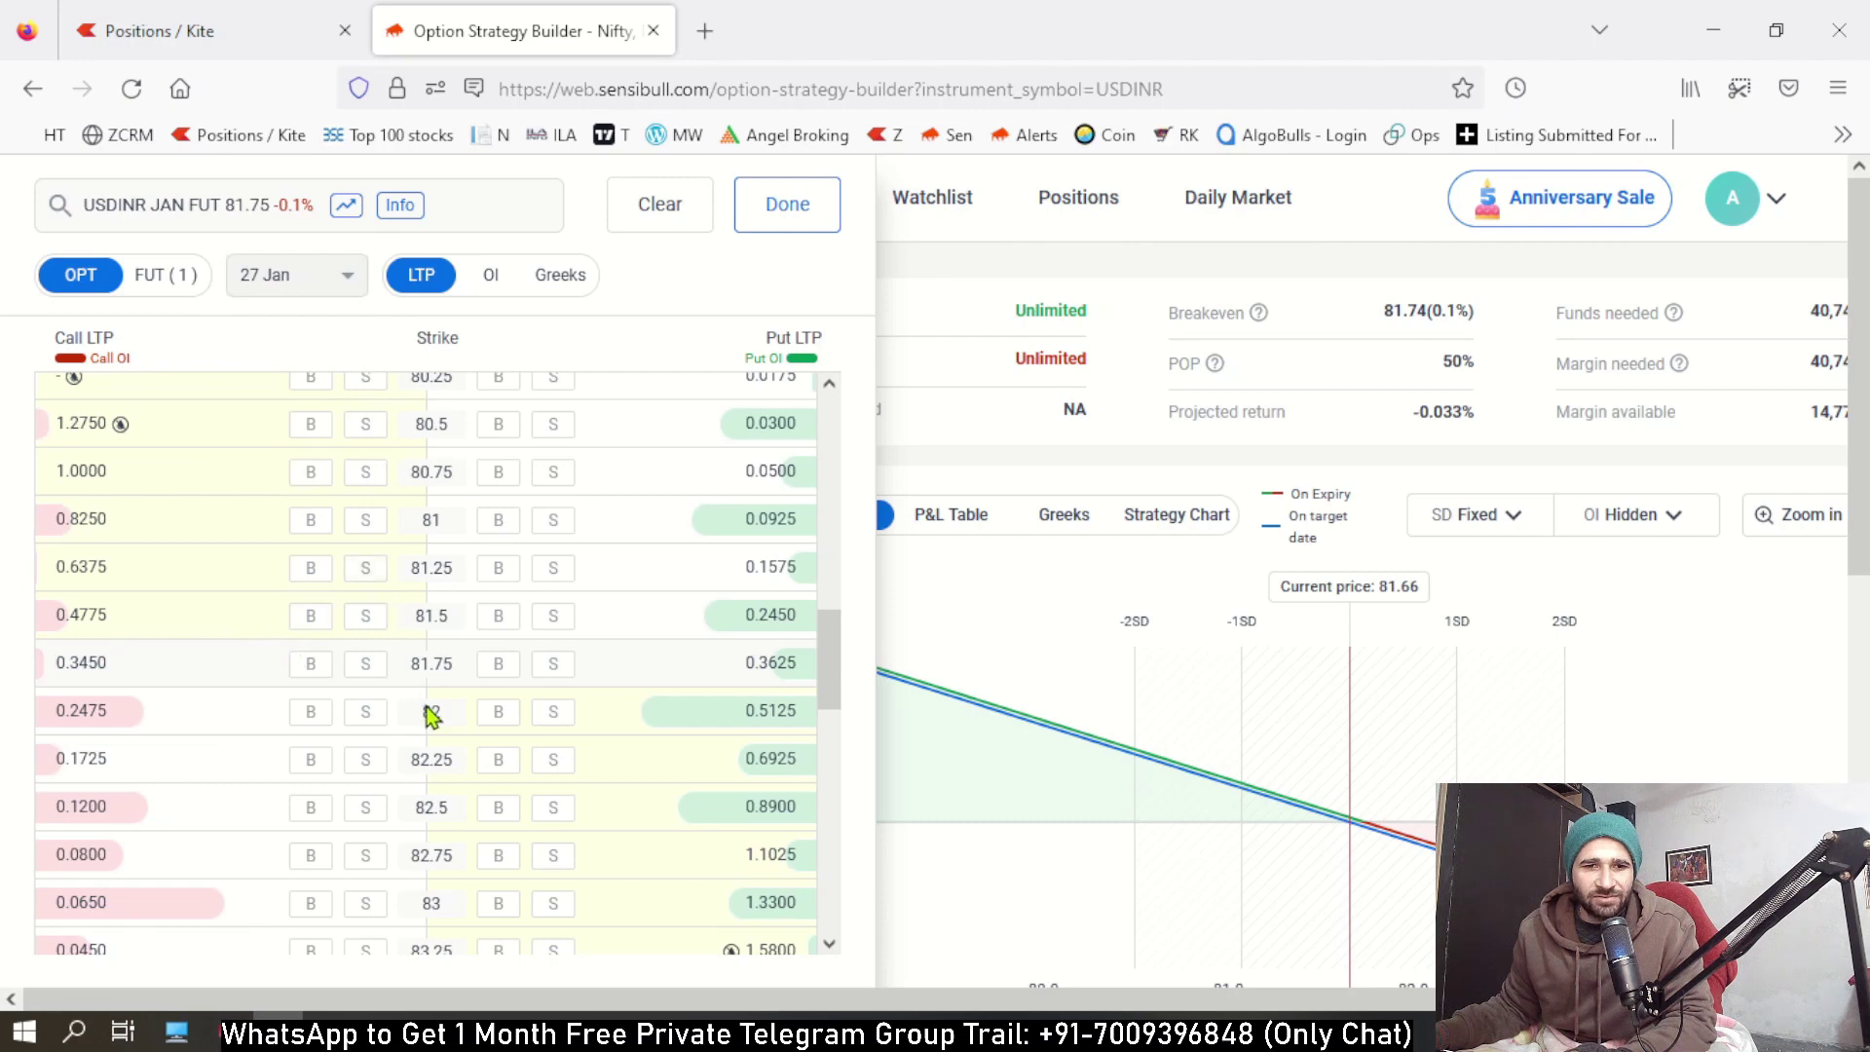
left_click(312, 808)
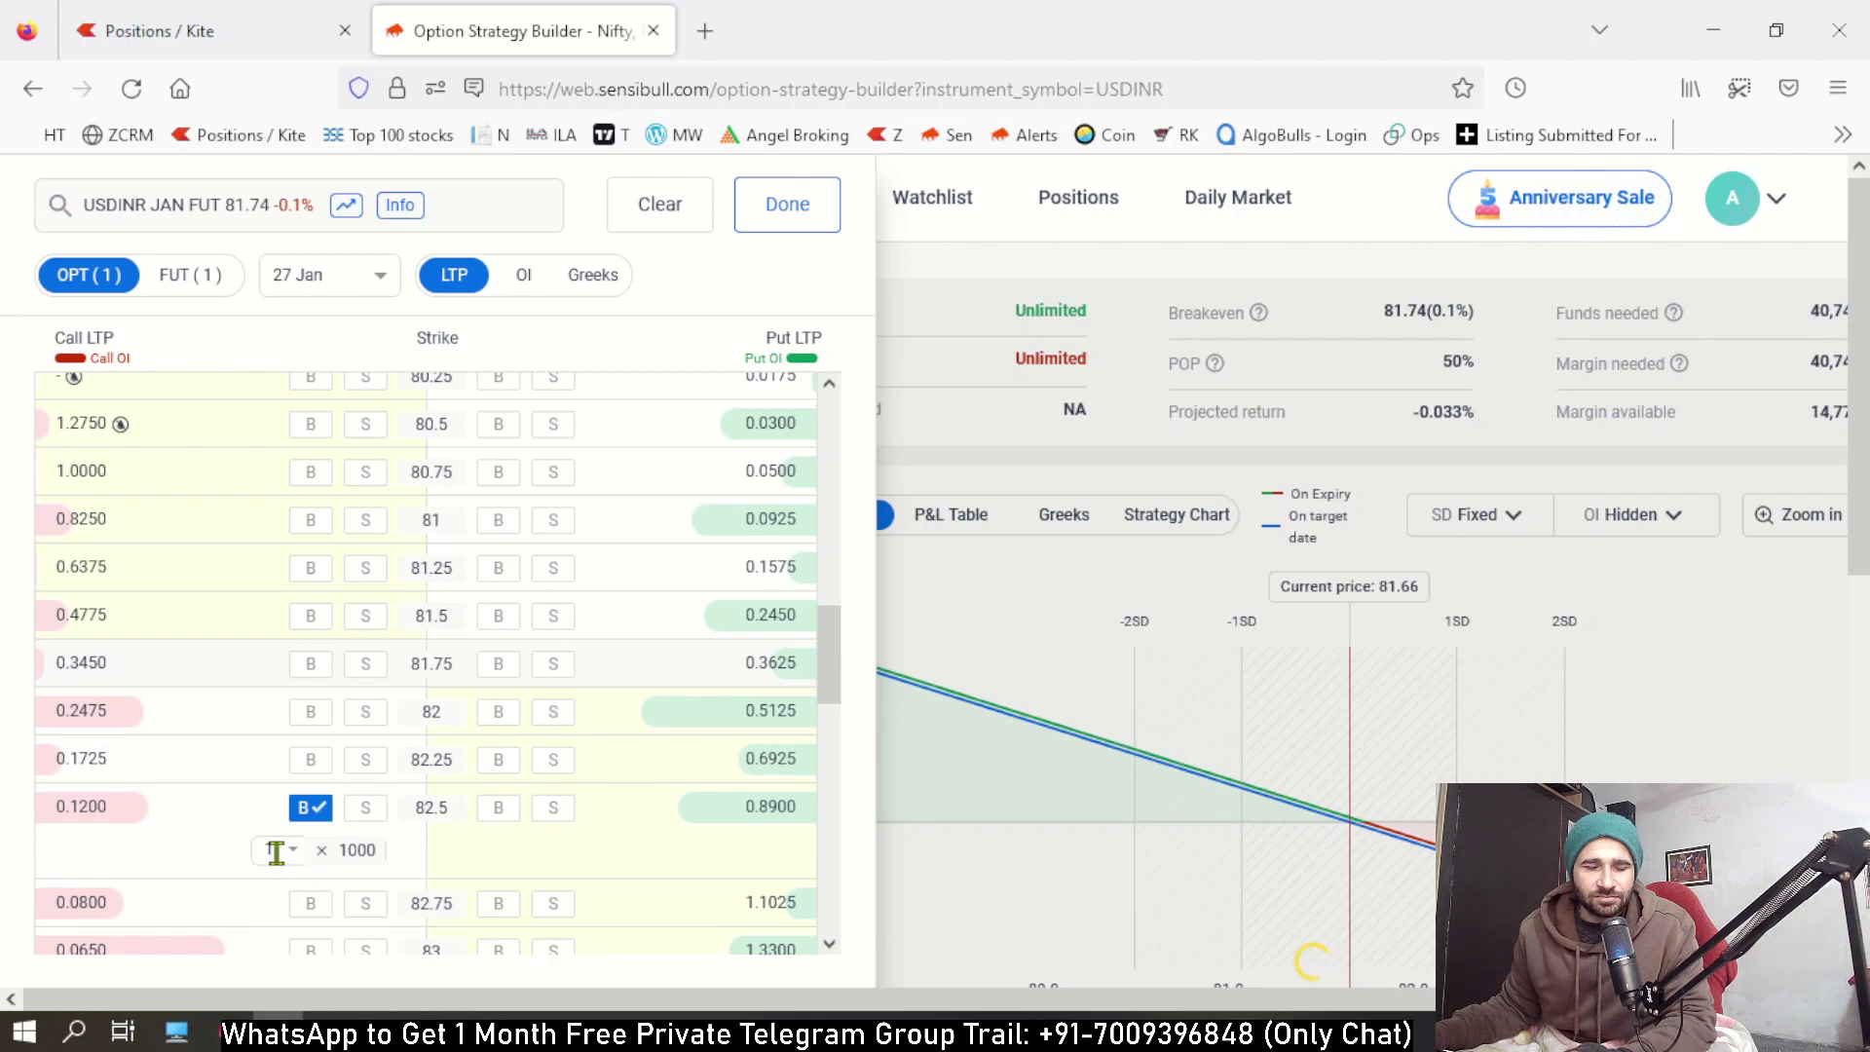
scroll(263, 856, "down", 3)
type("20")
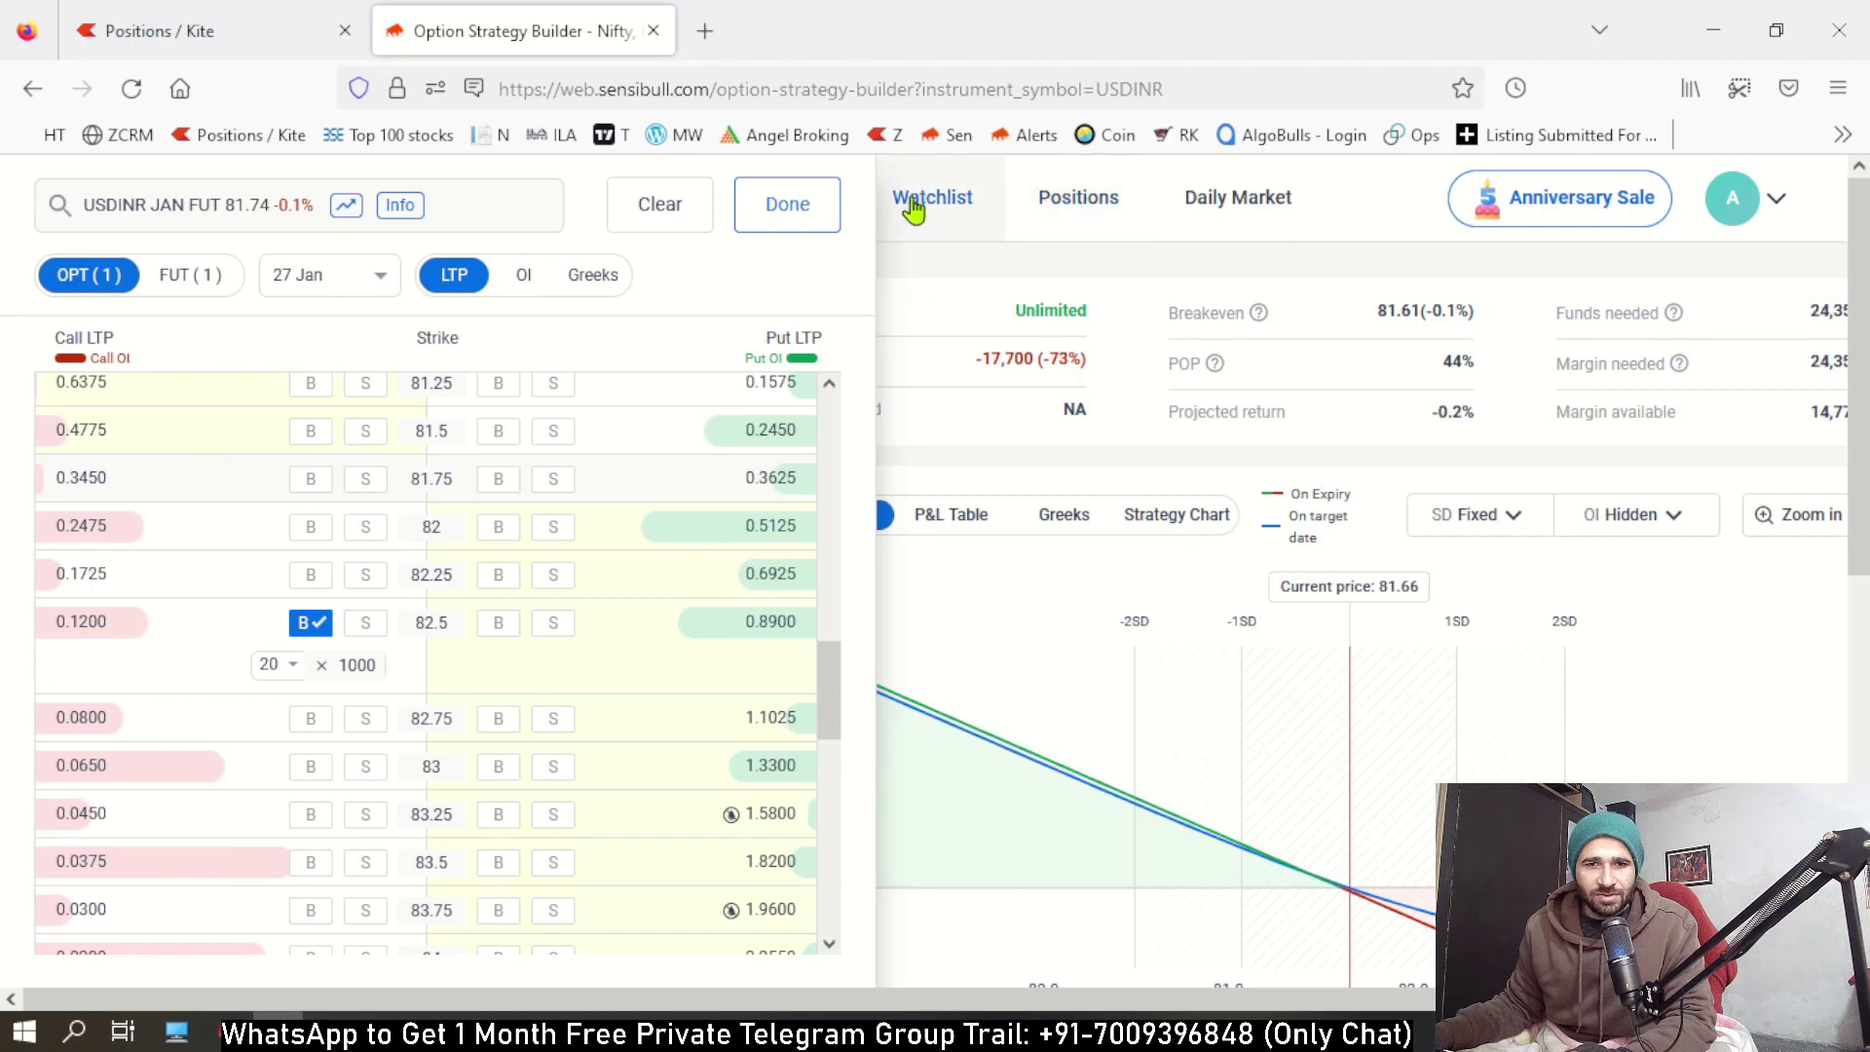
left_click(793, 206)
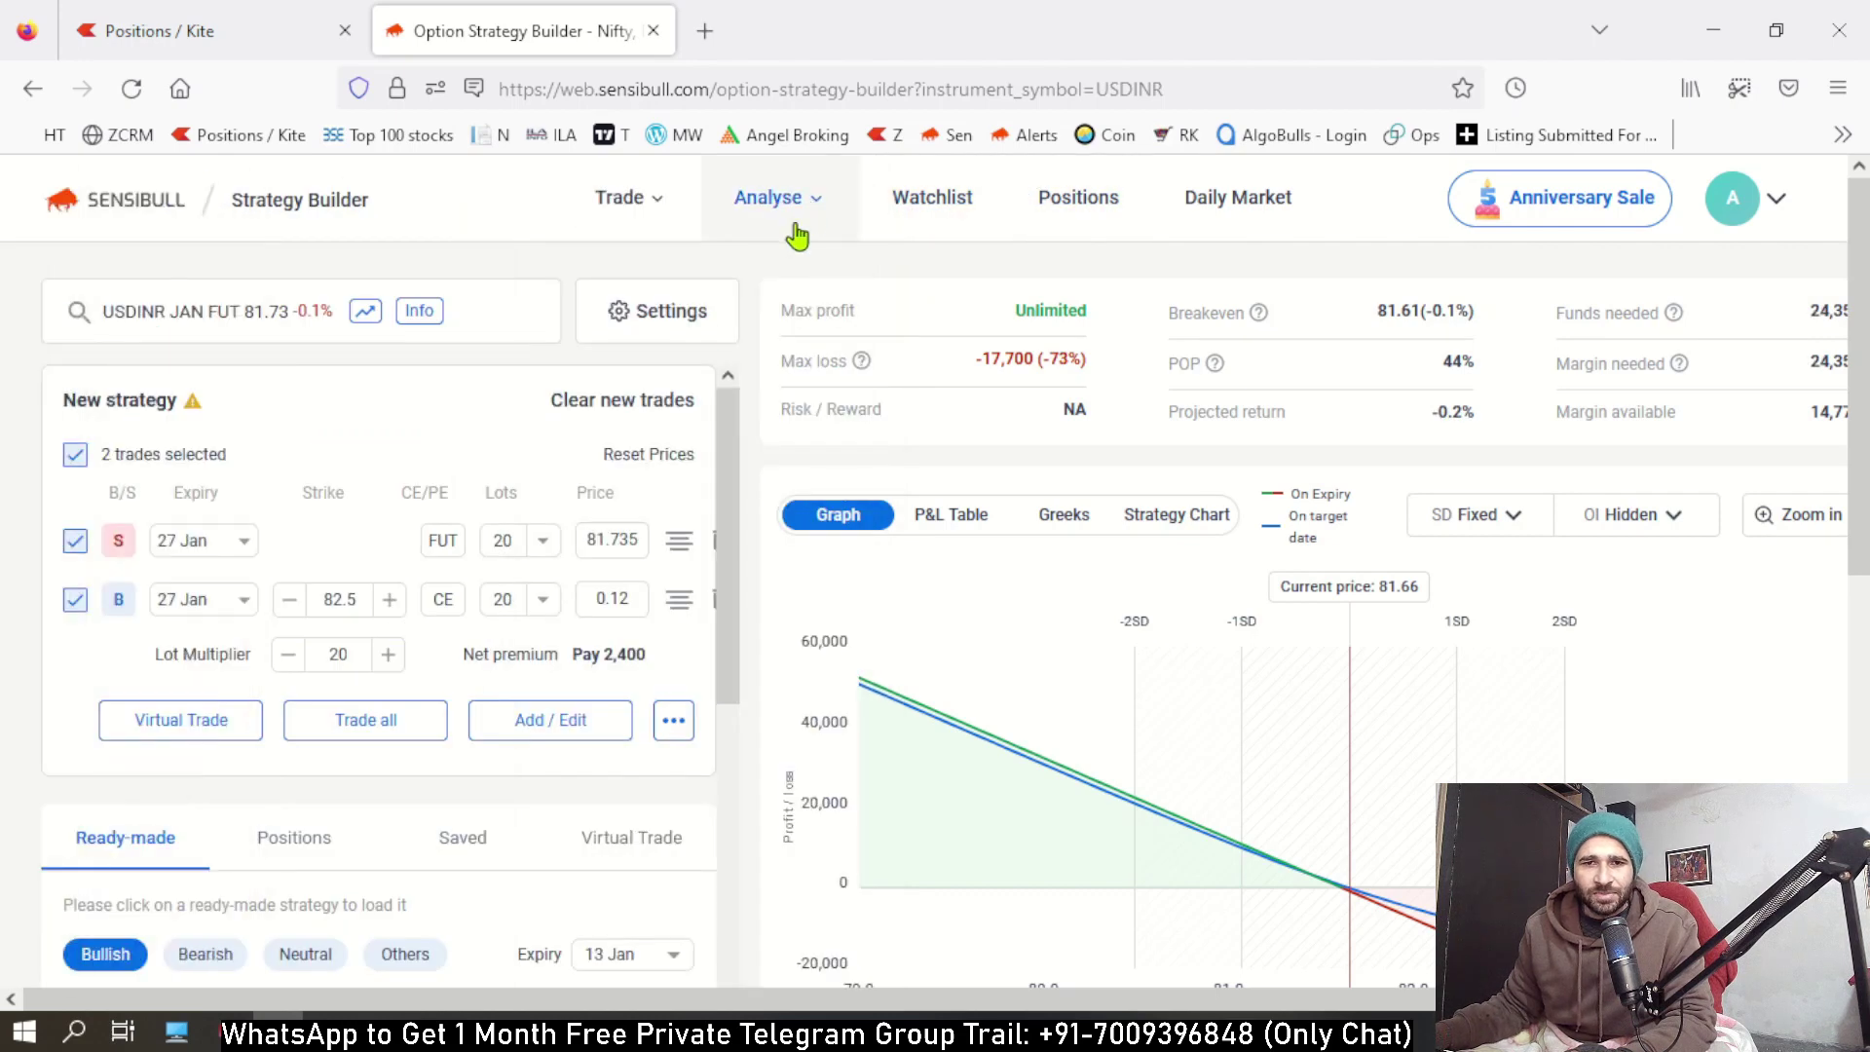
Set the entry prices to 82.5625 for the sold future and 0.3975 for the bought 82.5 call.
left_click(603, 541)
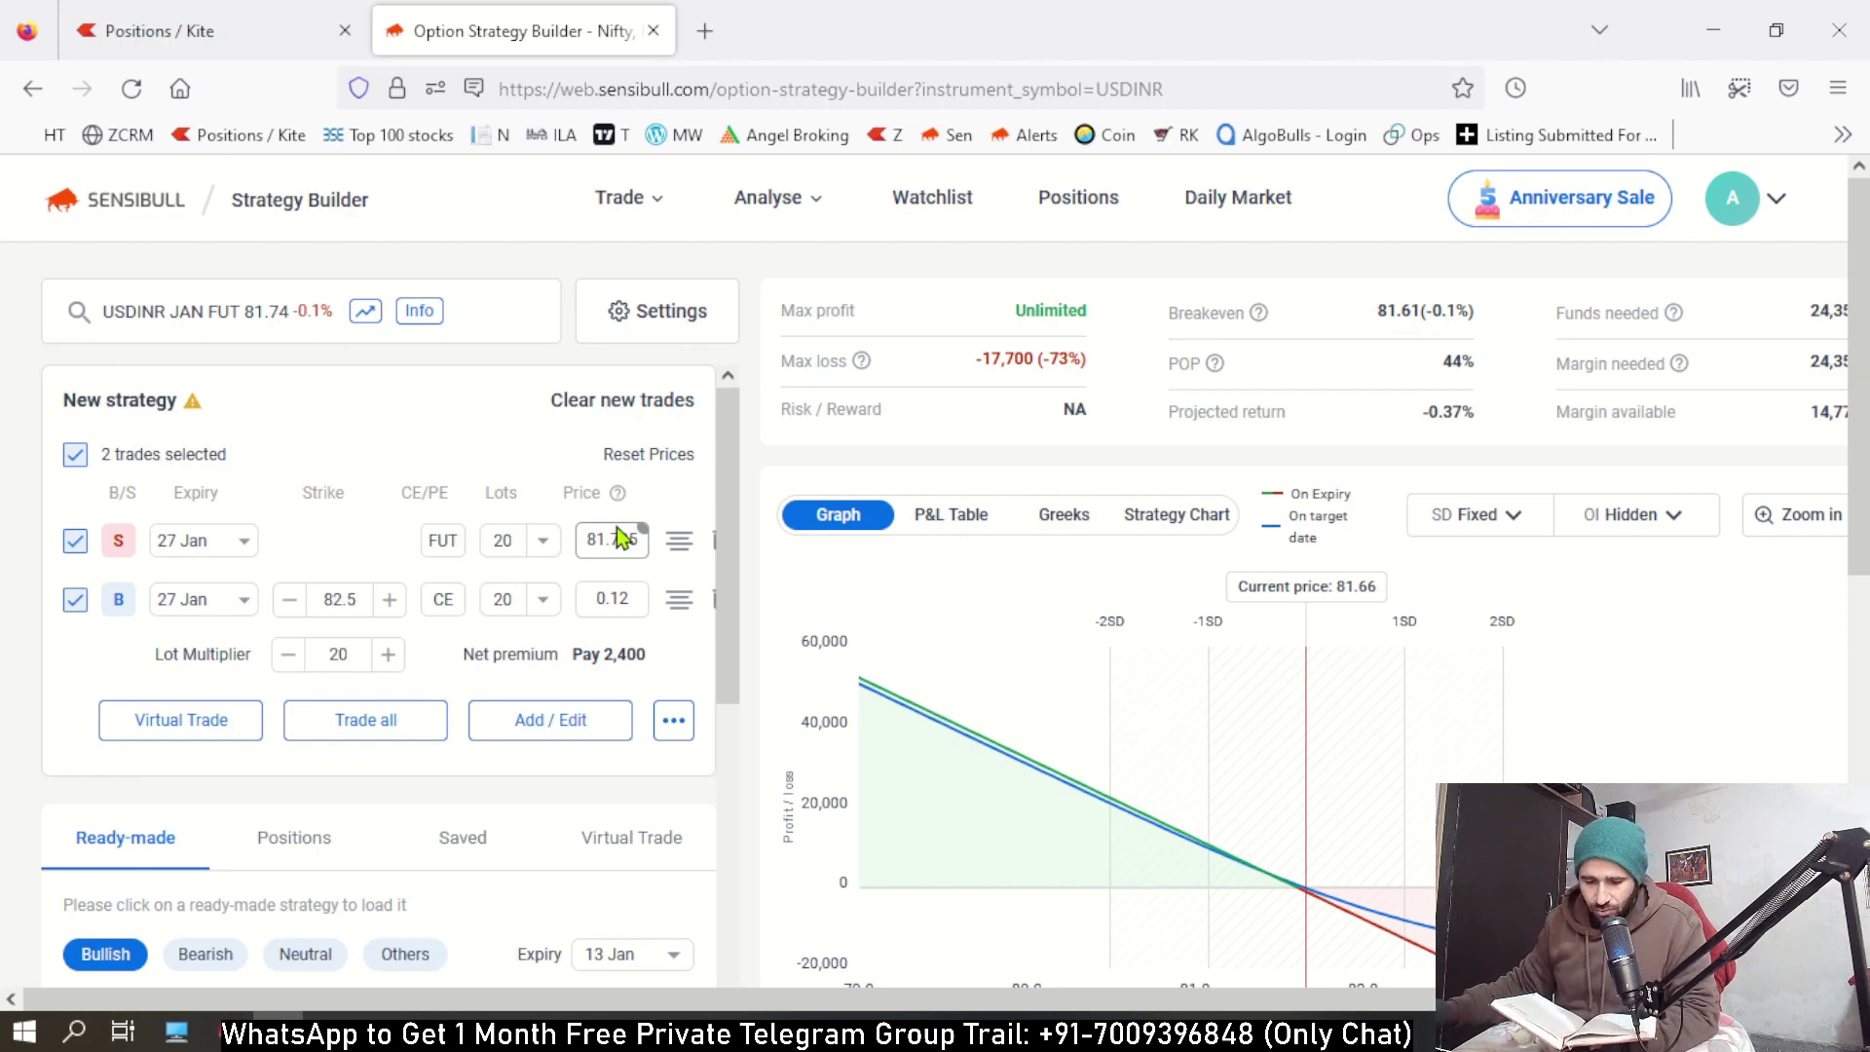
left_click_drag(596, 539, 728, 518)
key("BackSpace")
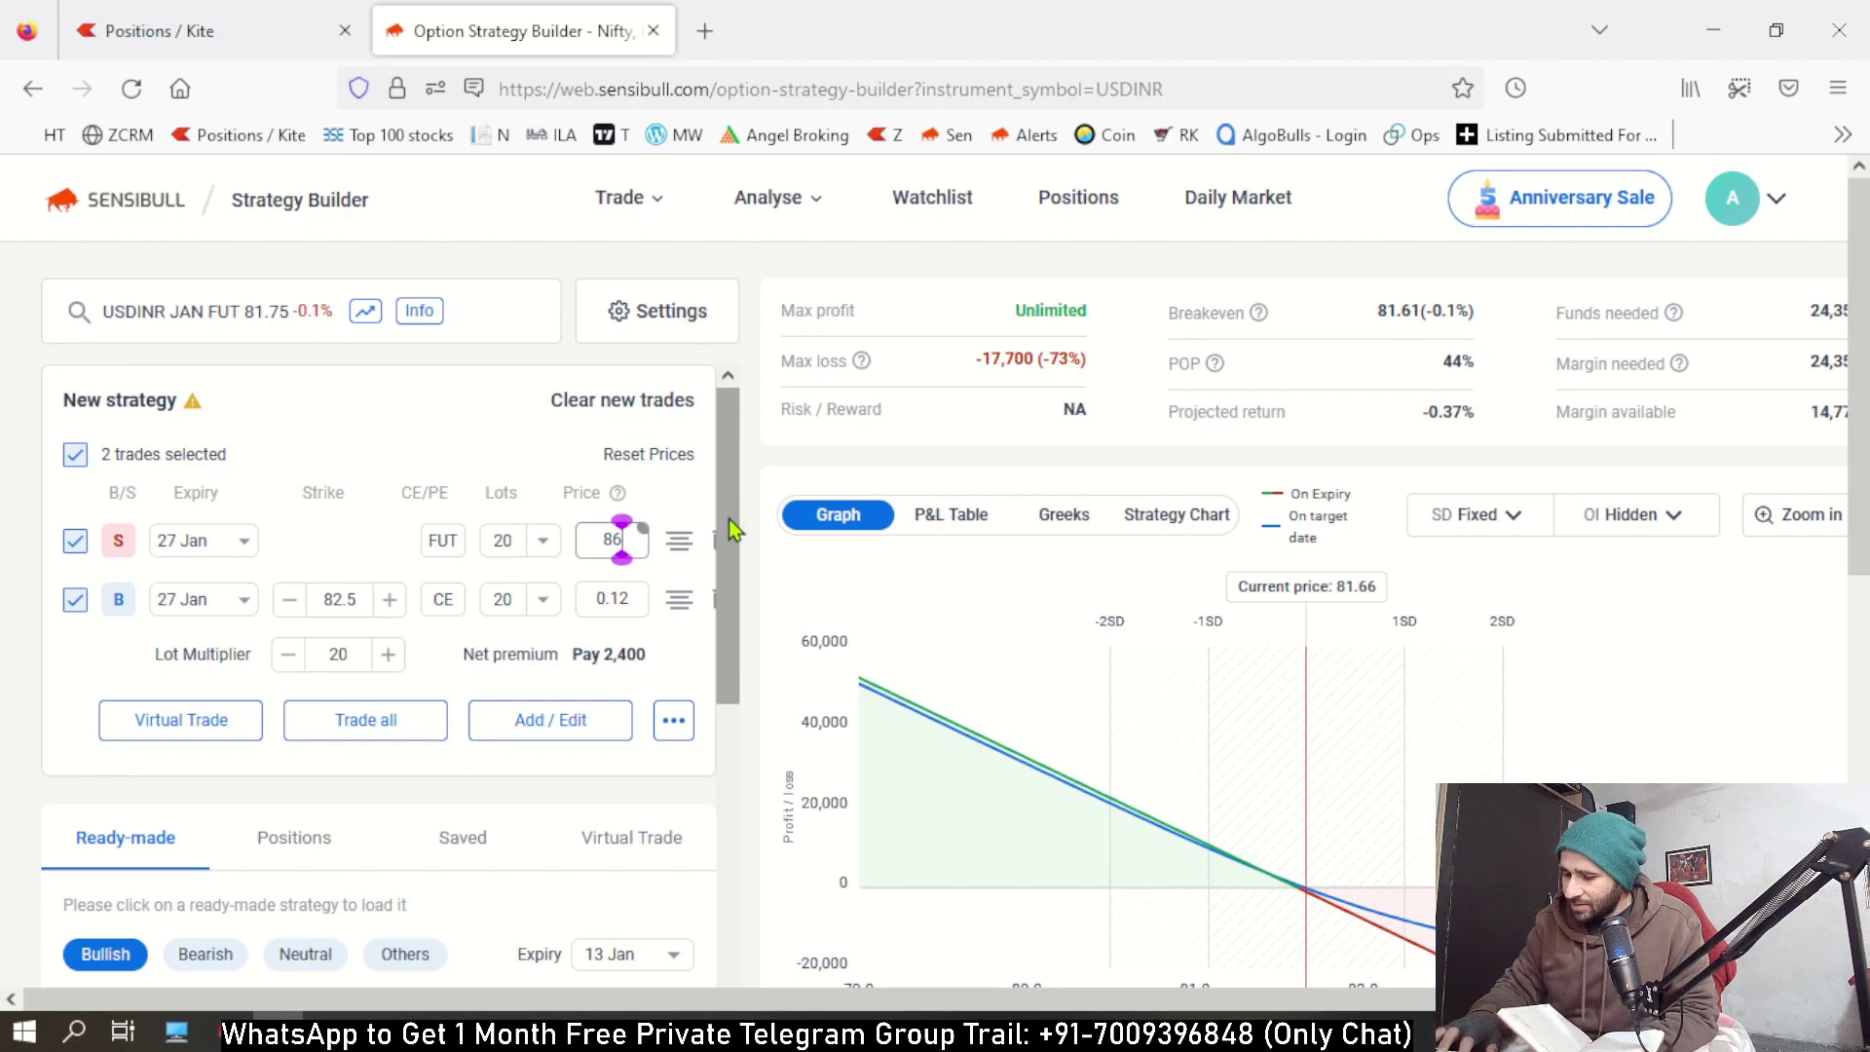
type("2.5625")
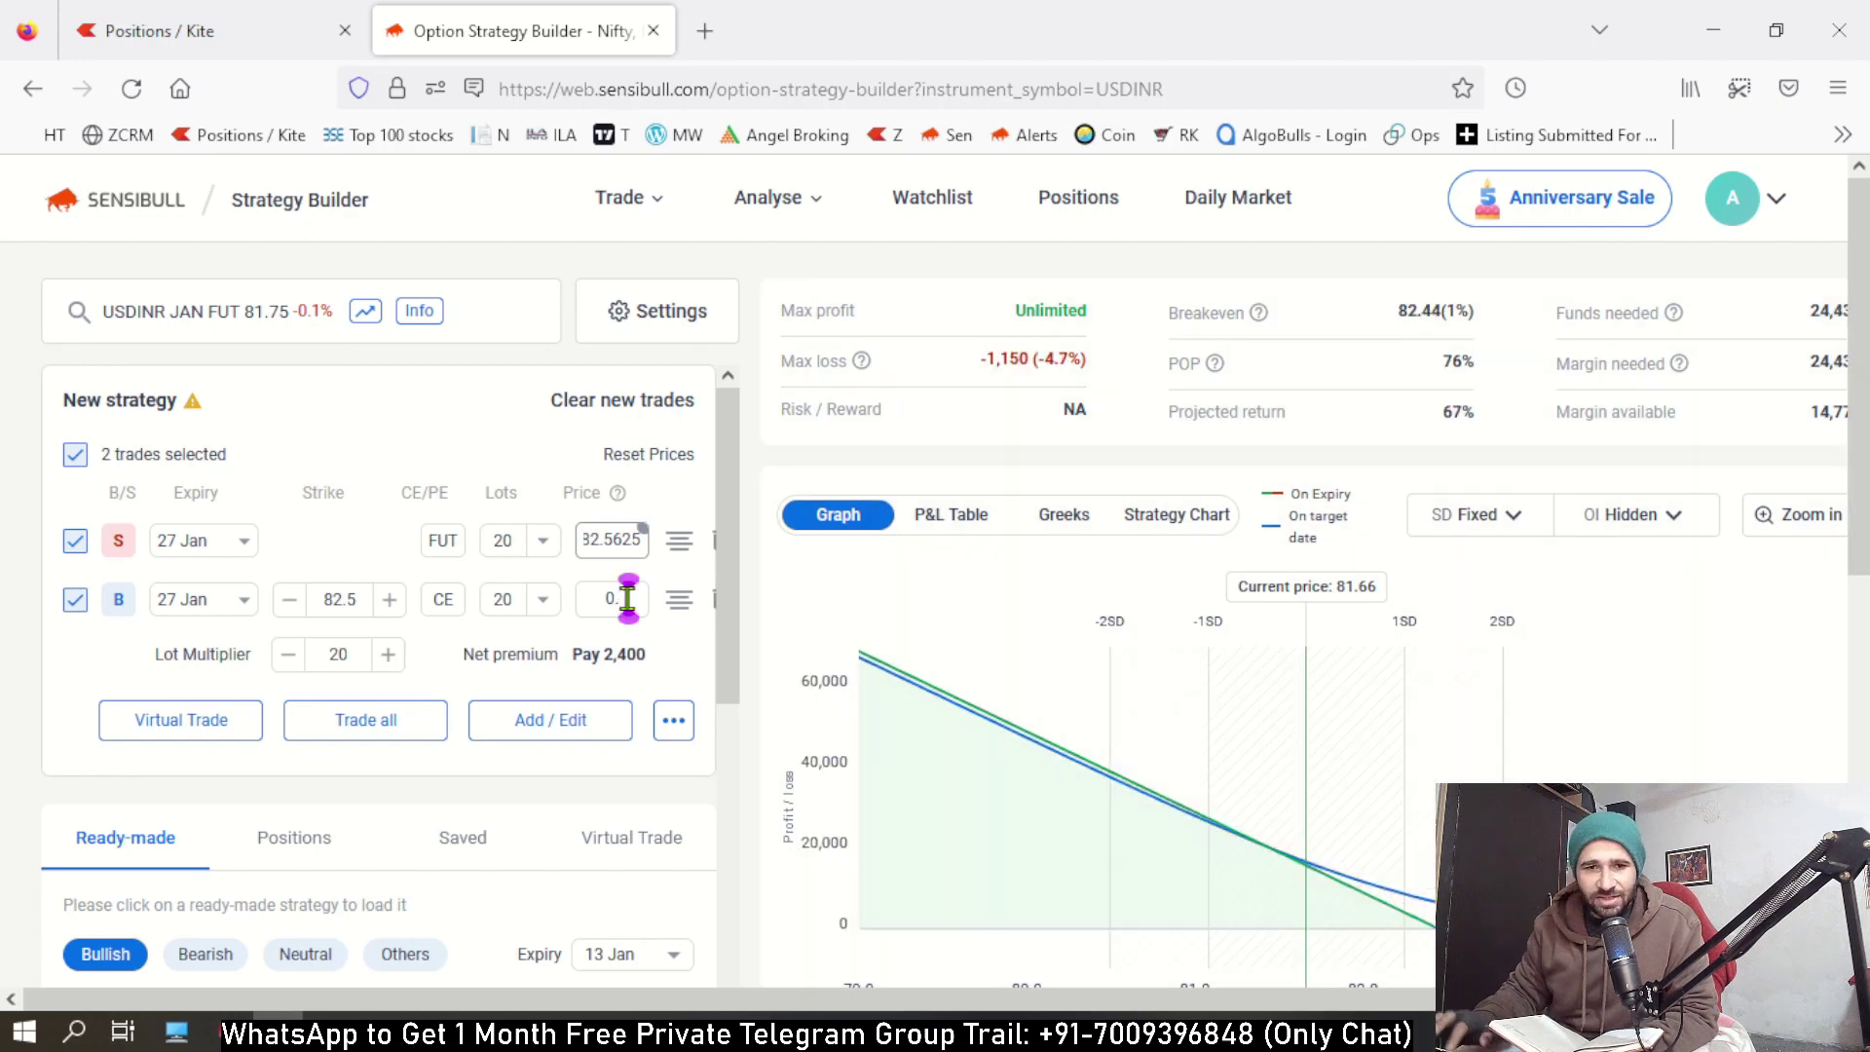
left_click(623, 598)
type("39")
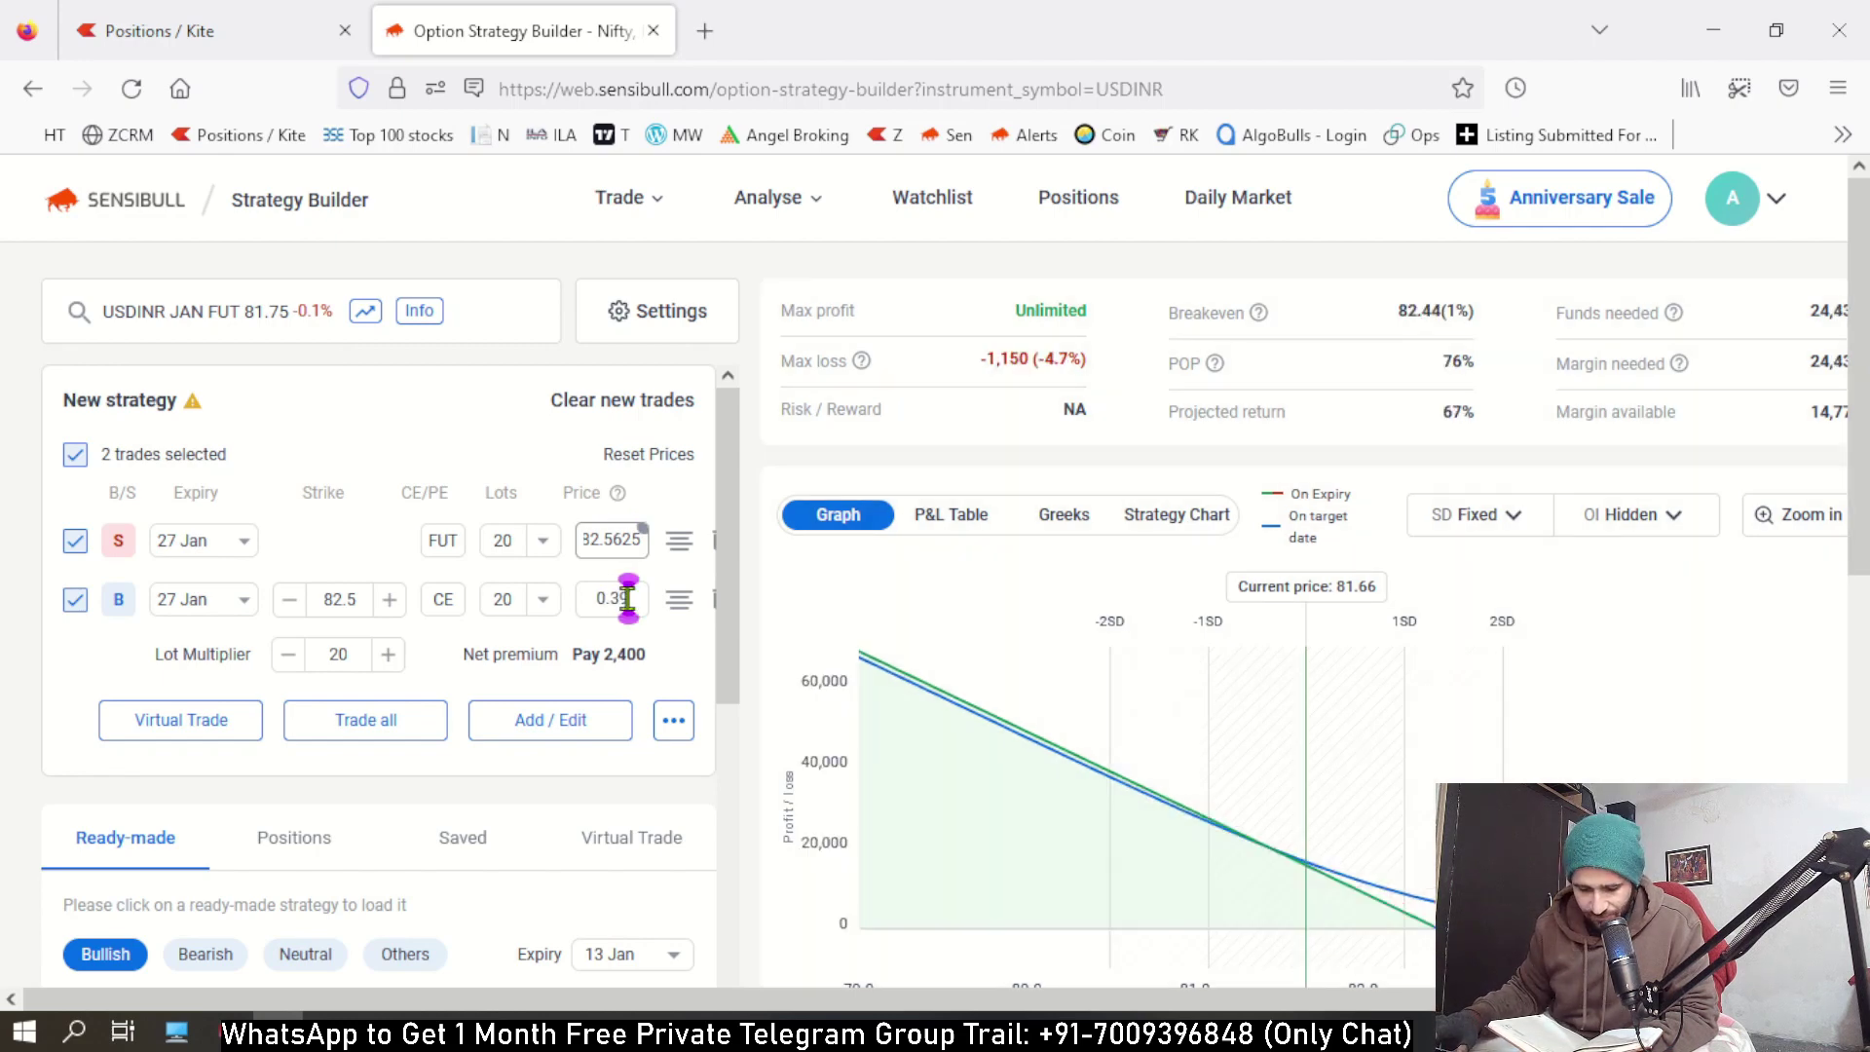
type("75")
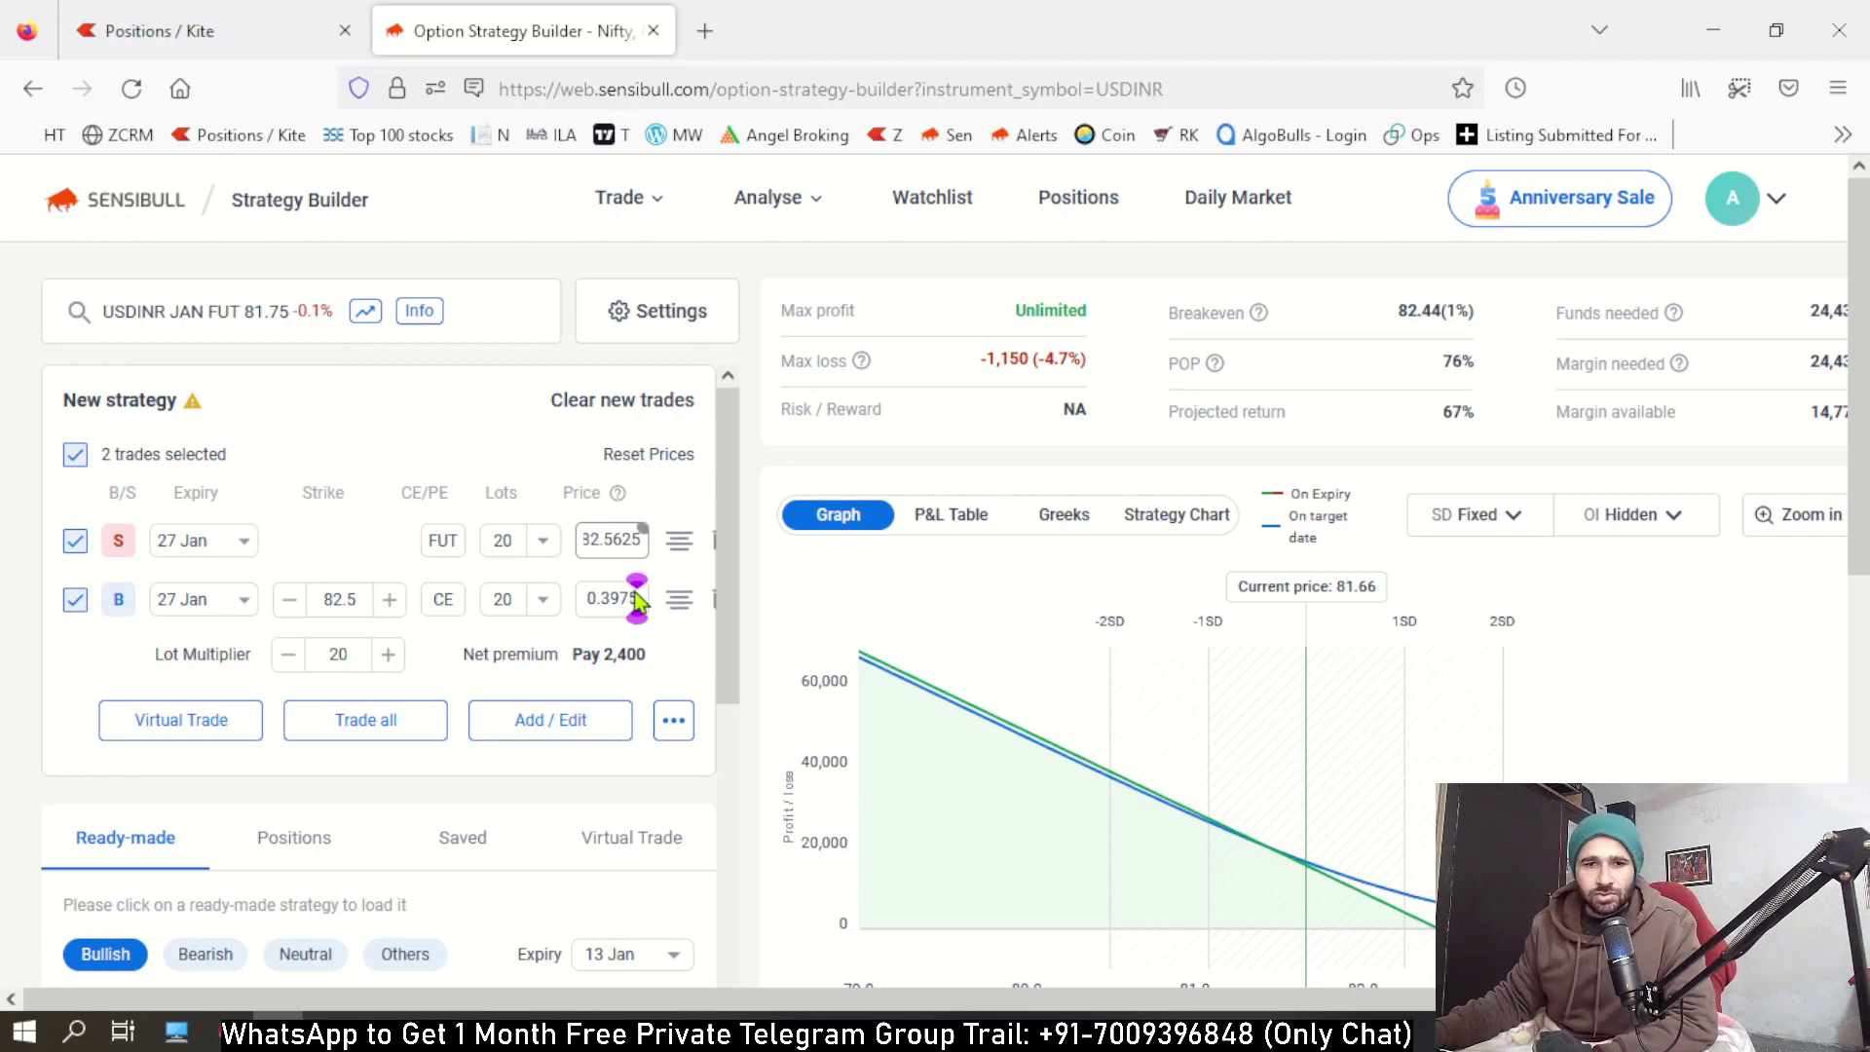
Apply the entered entry prices and check the strategy's projected profit below the payoff graph.
left_click(395, 450)
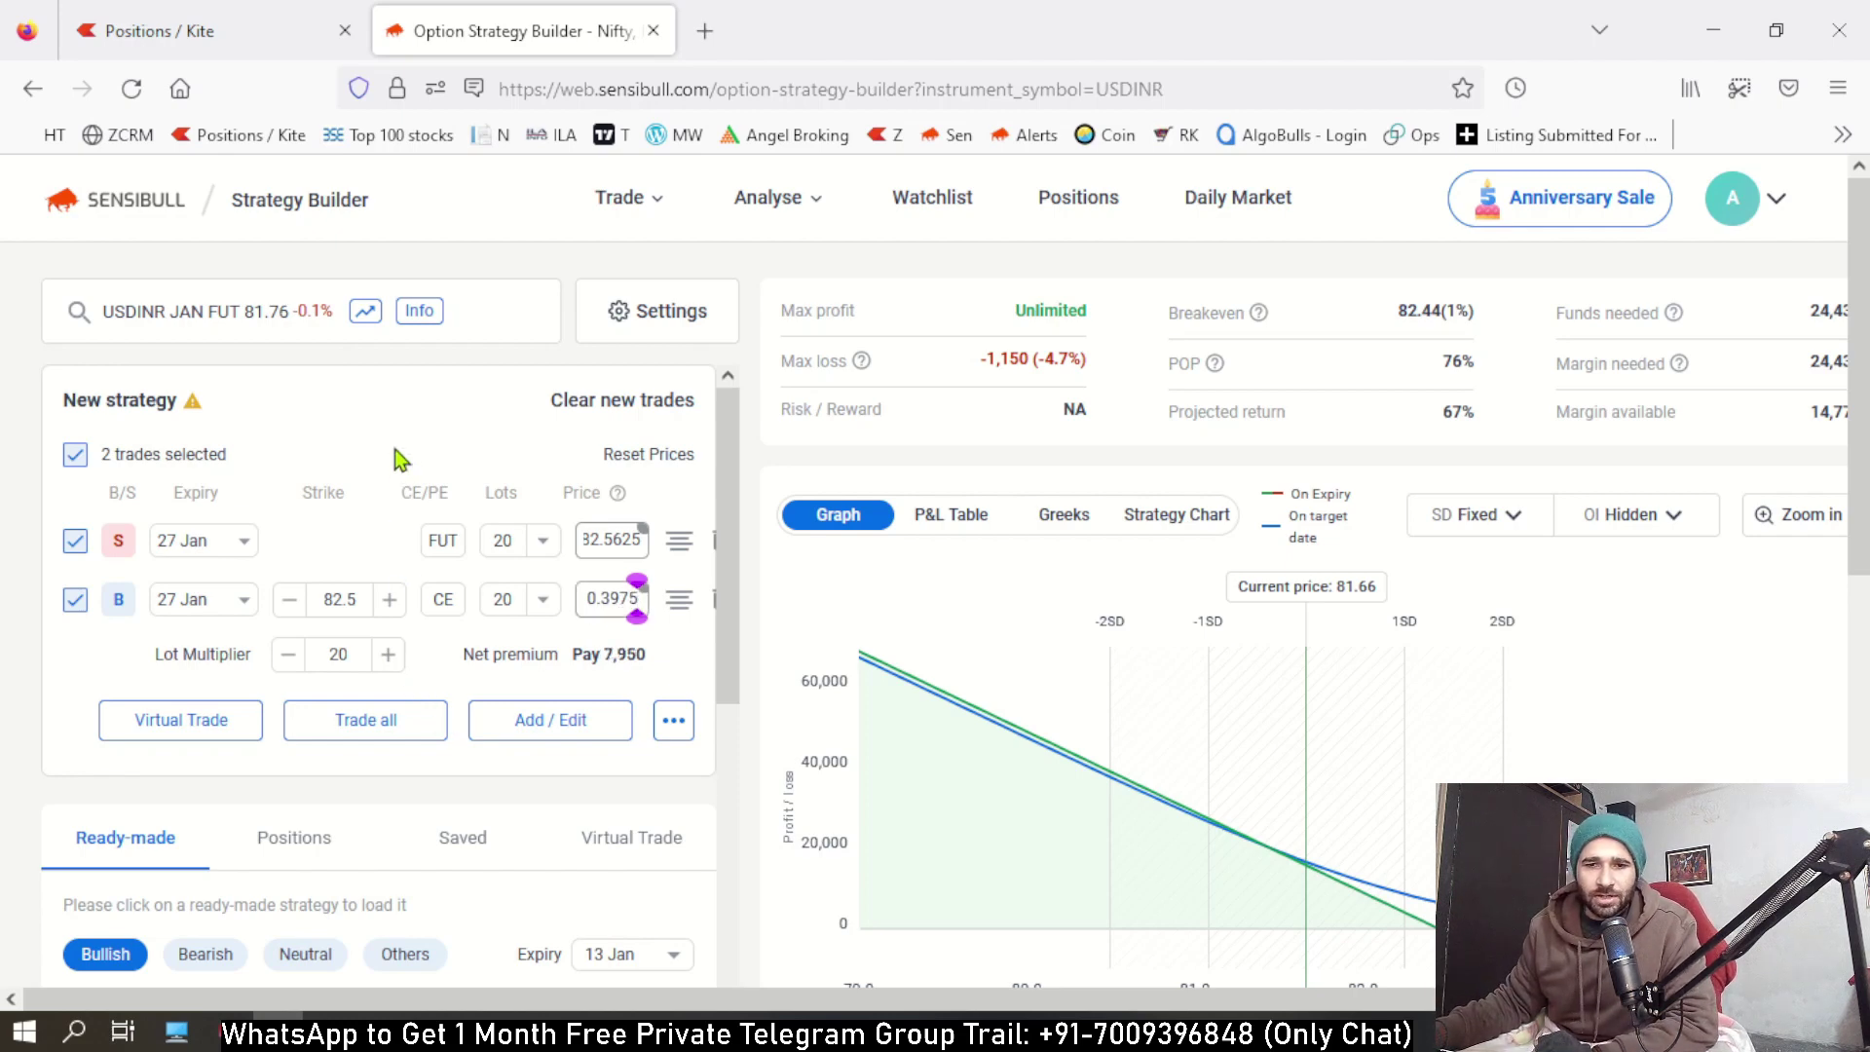
scroll(1331, 890, "down", 2)
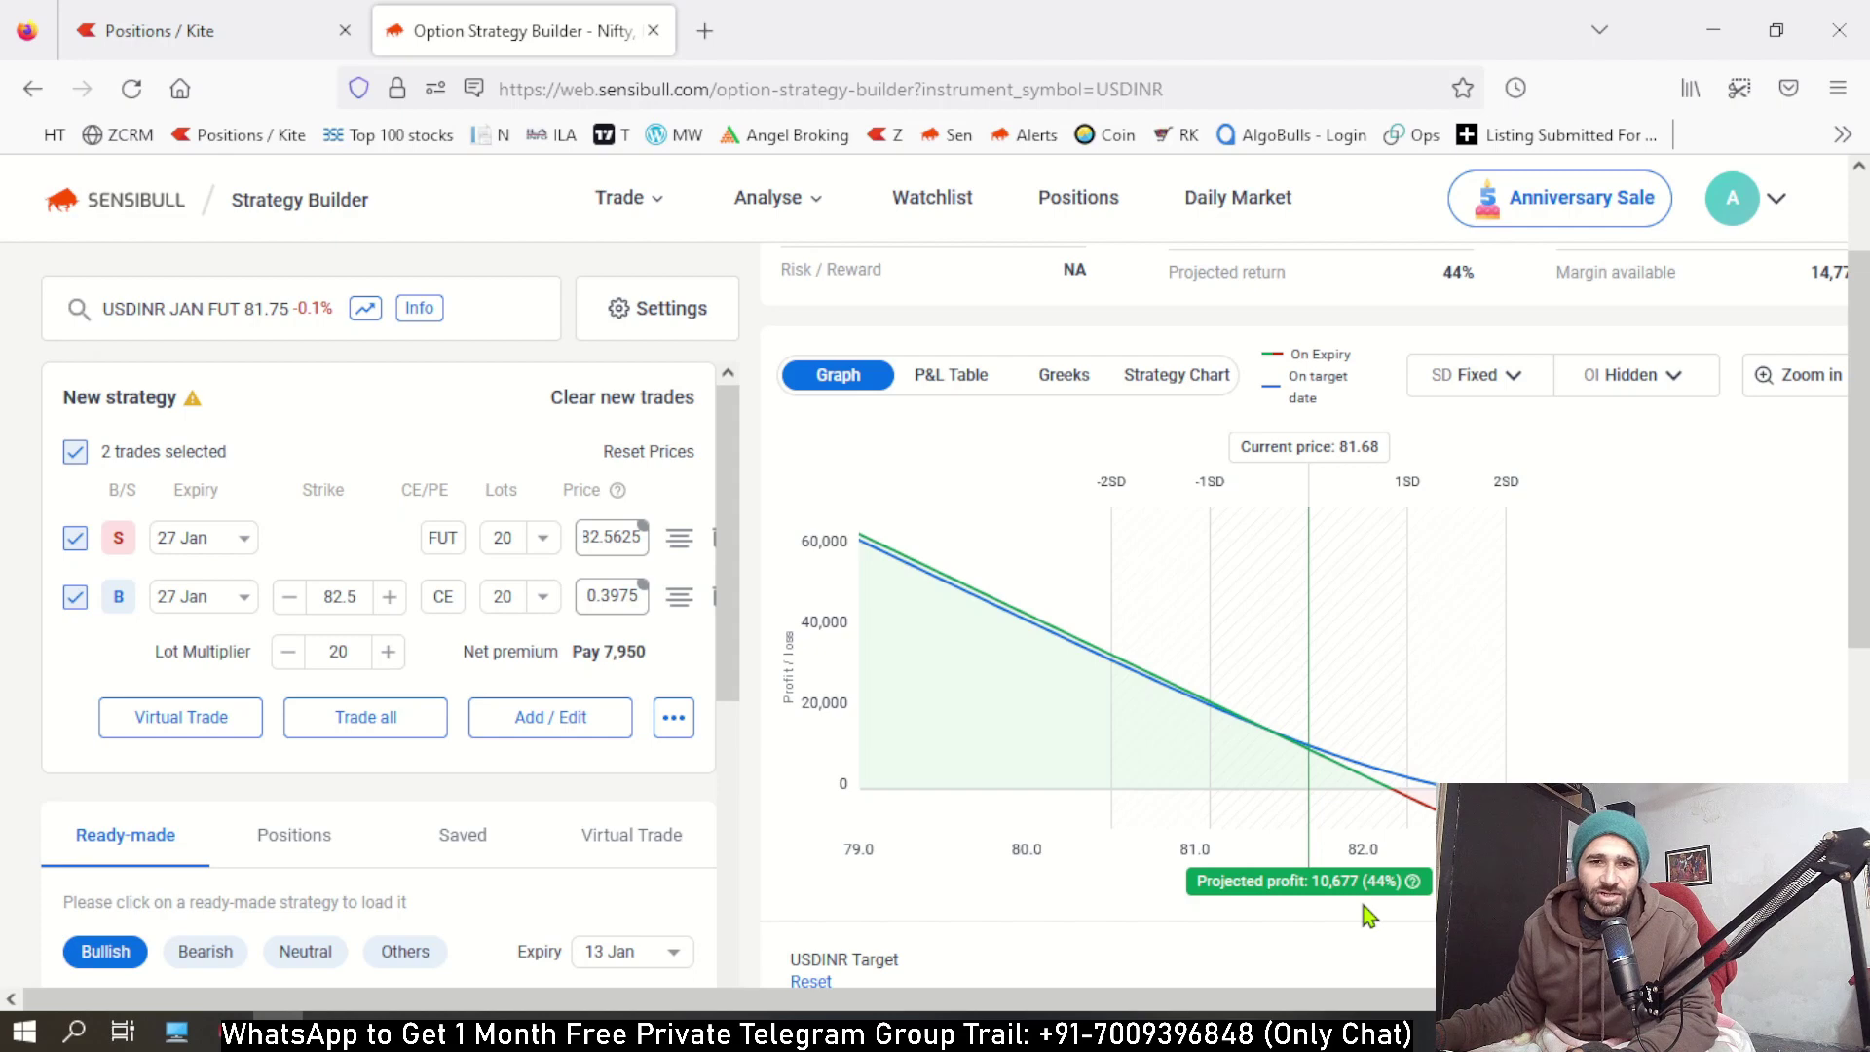
Switch to Chrome's USDINR chart and bring up Calculator, clearing it and starting a subtraction from the future's 82.5625 sell price.
left_click(283, 30)
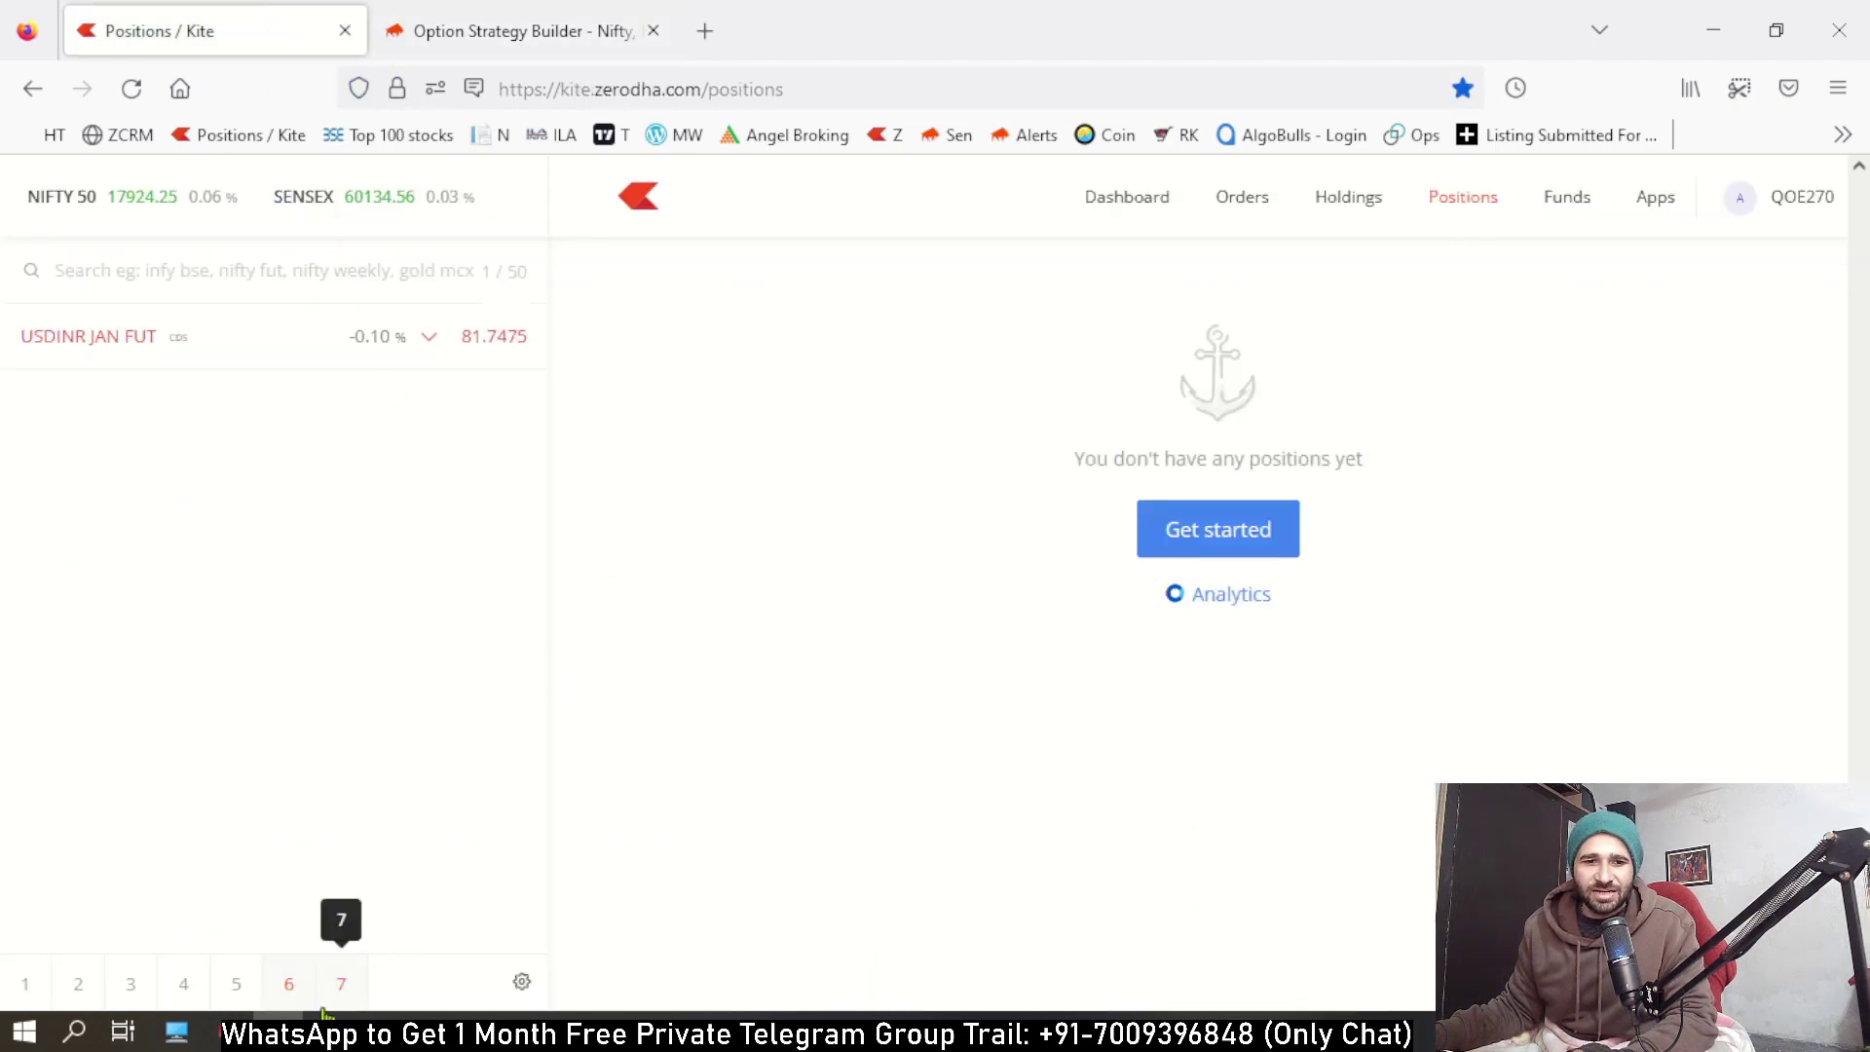
left_click(324, 1015)
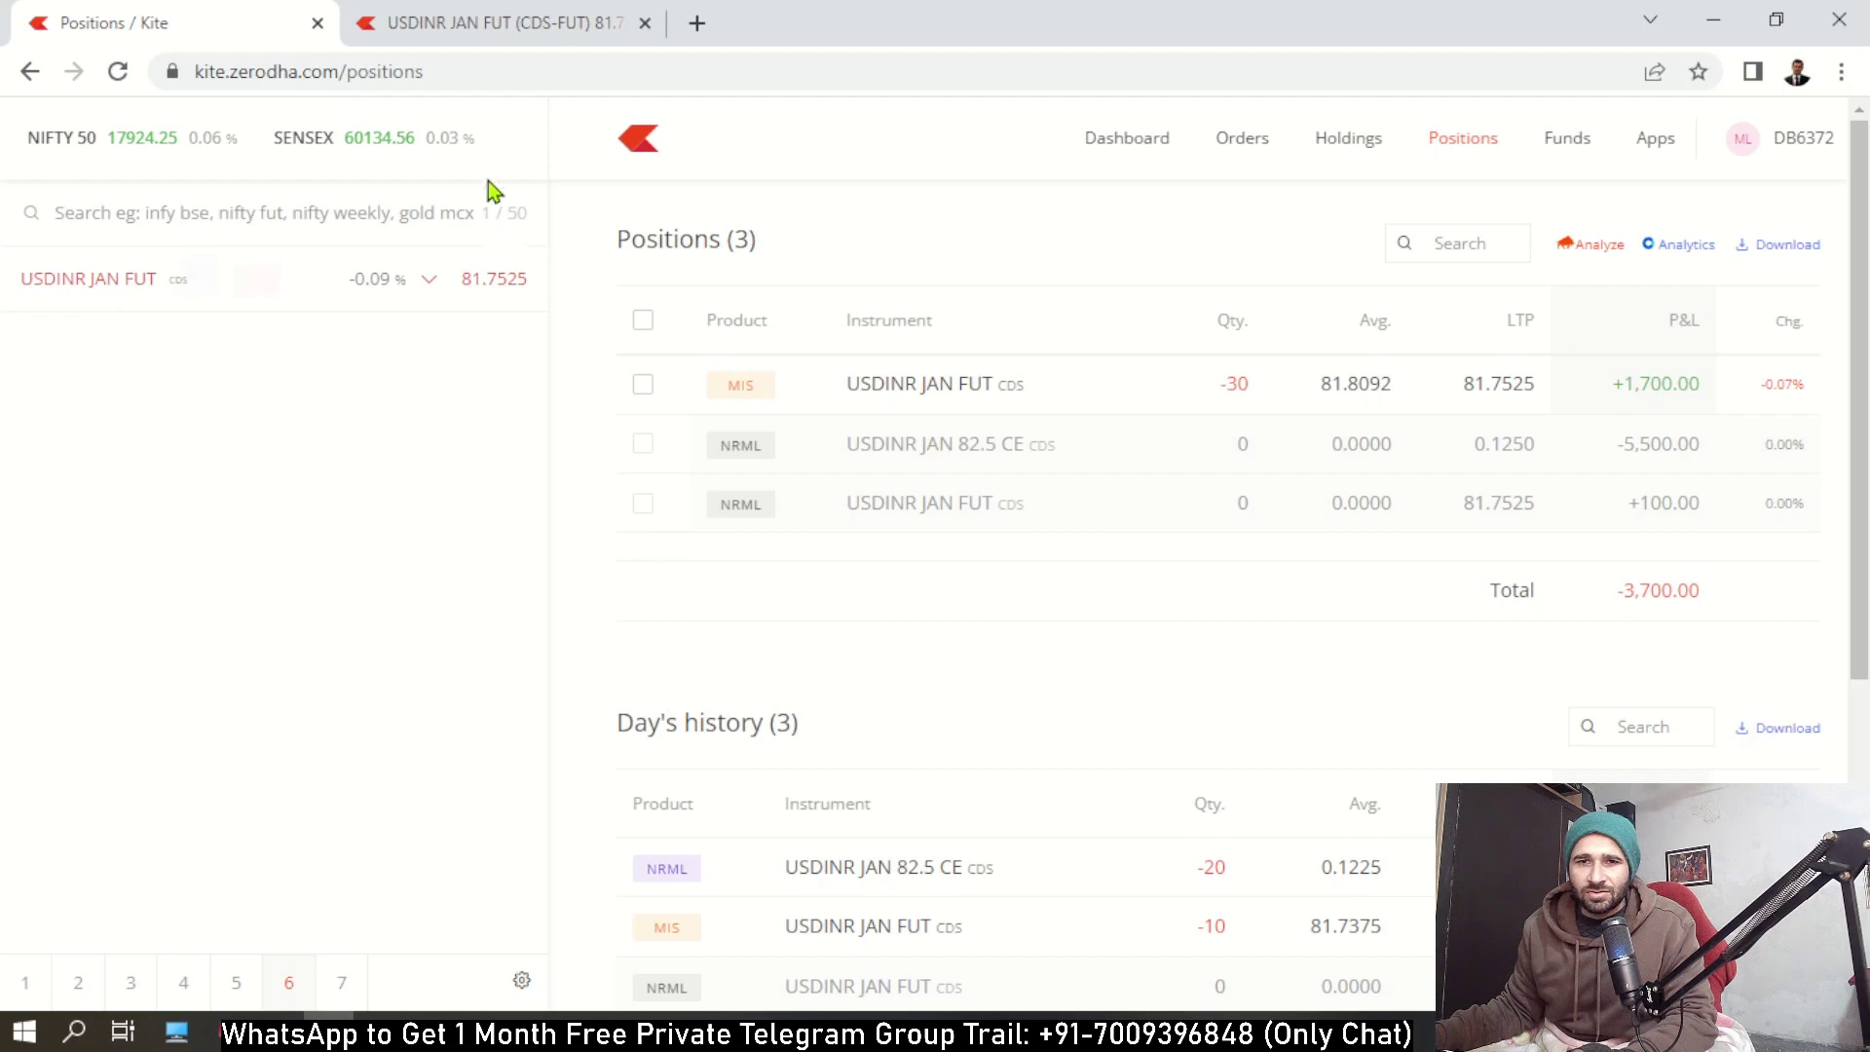
left_click(471, 23)
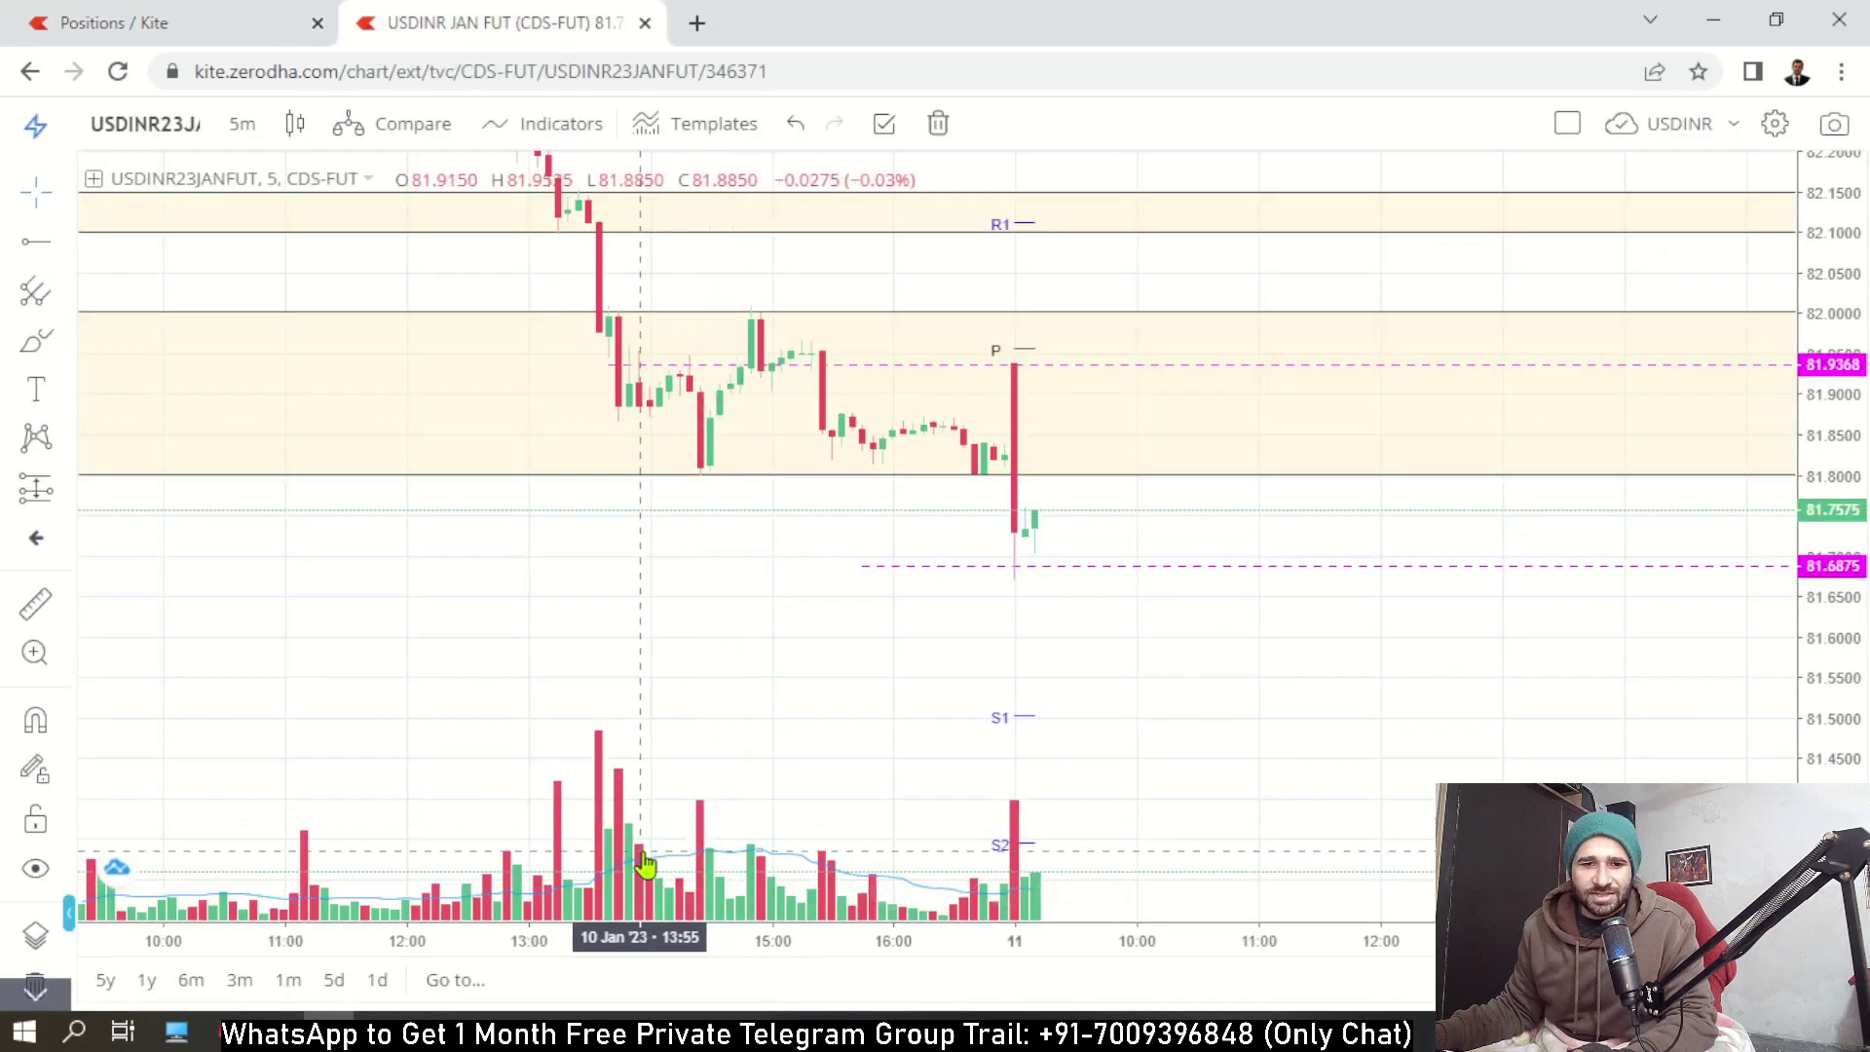
key("alt+Tab")
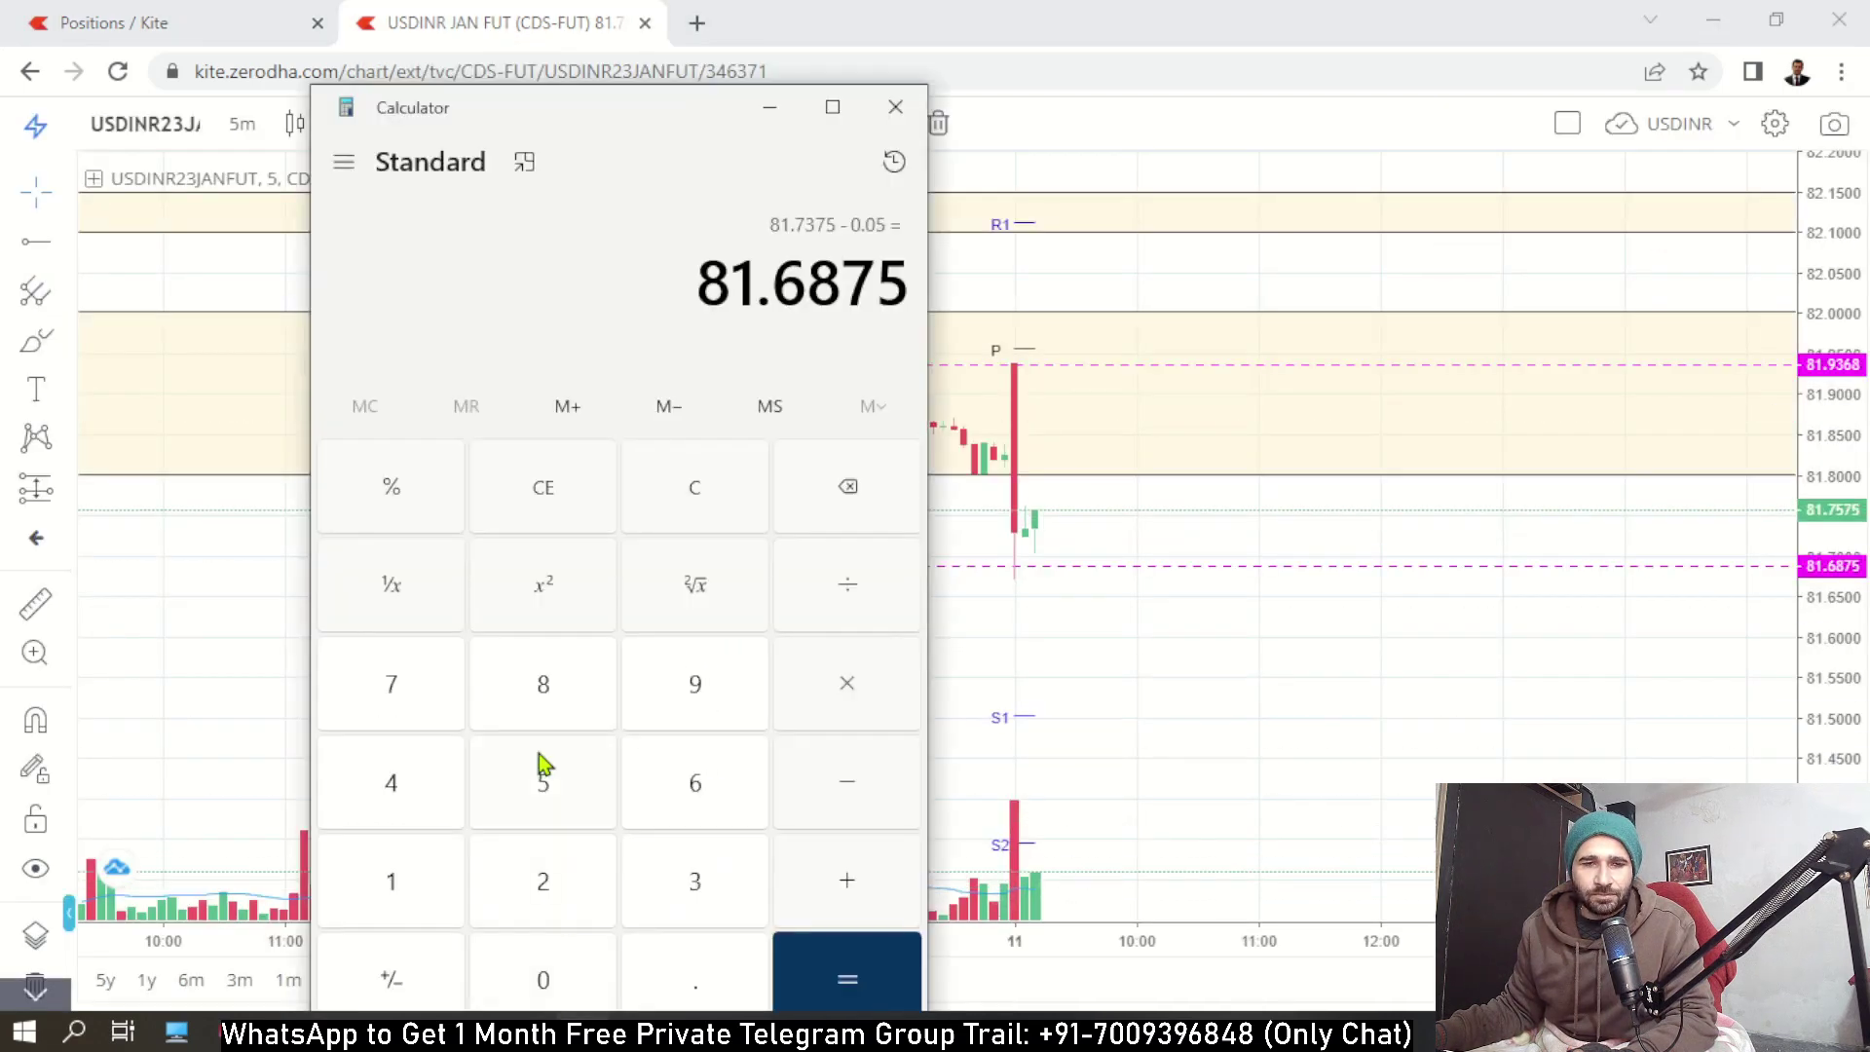
left_click(659, 495)
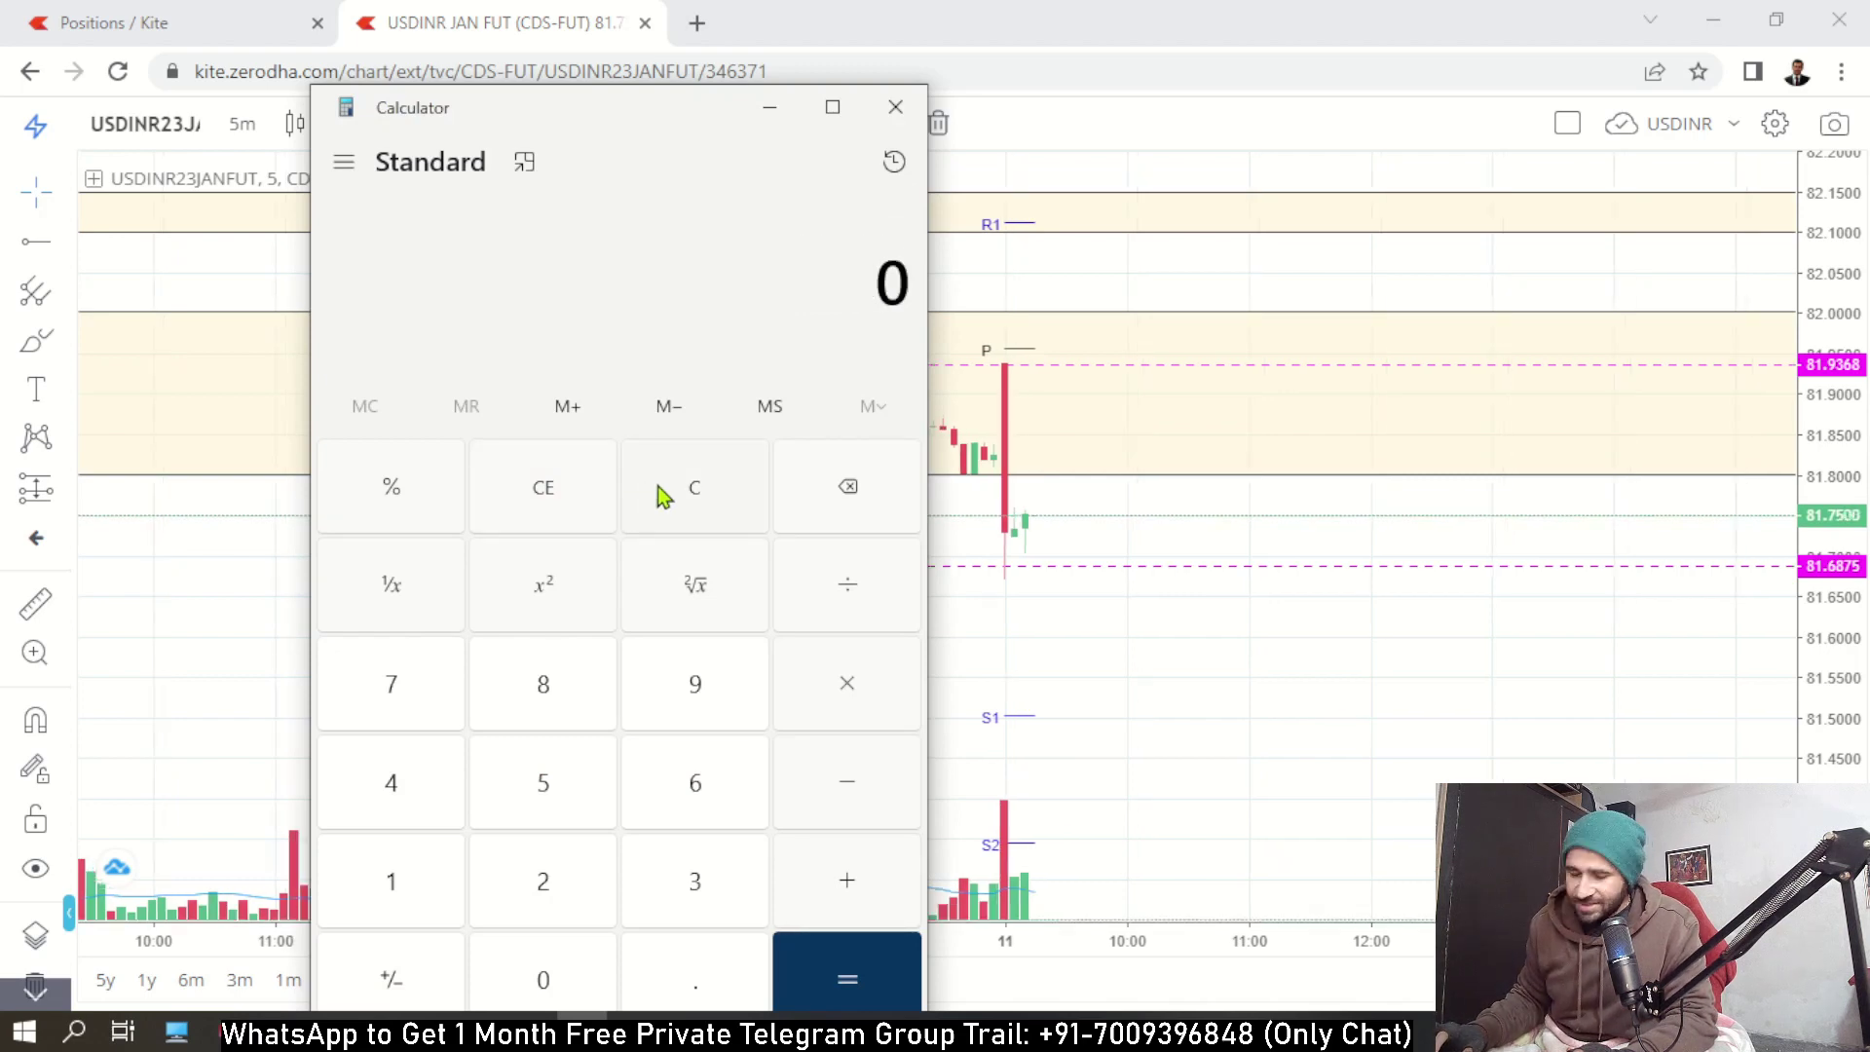
type("82.5625")
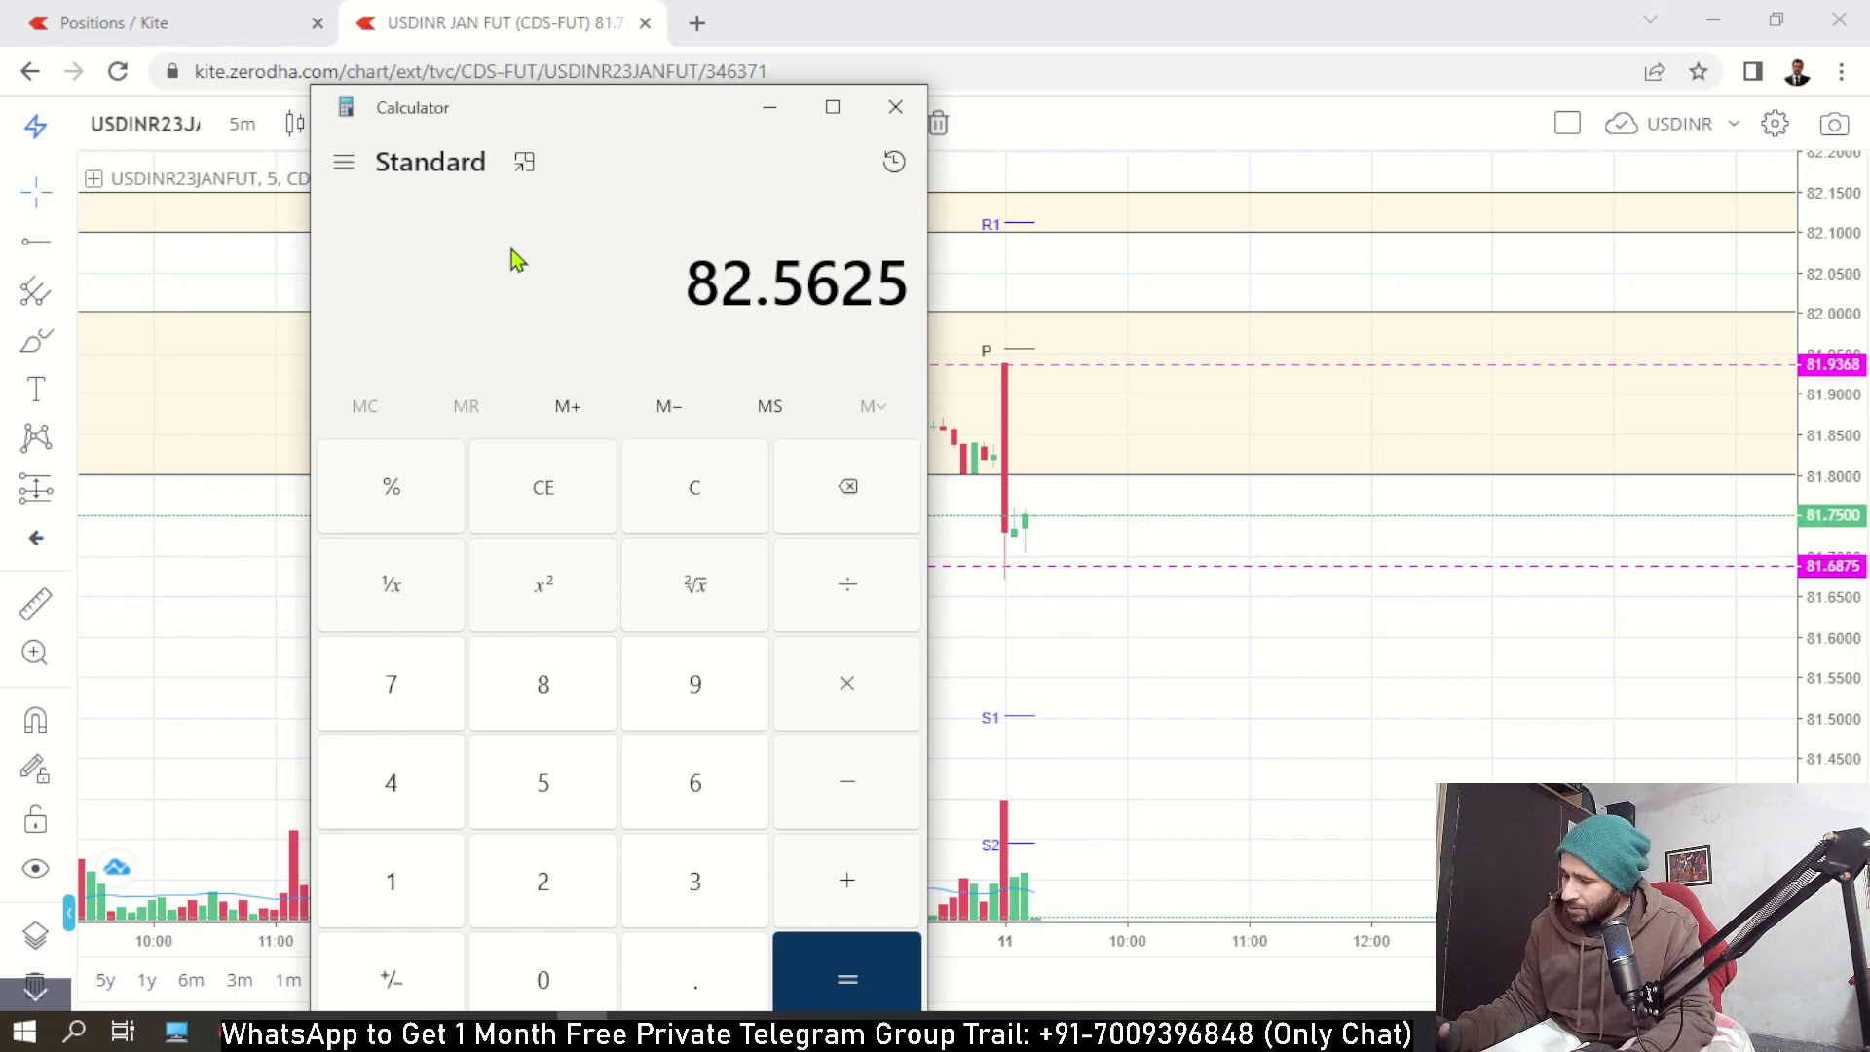
key("minus")
Look up the average price of the executed 20-lot USDINR JAN FUT buy in Kite's order list.
left_click(188, 14)
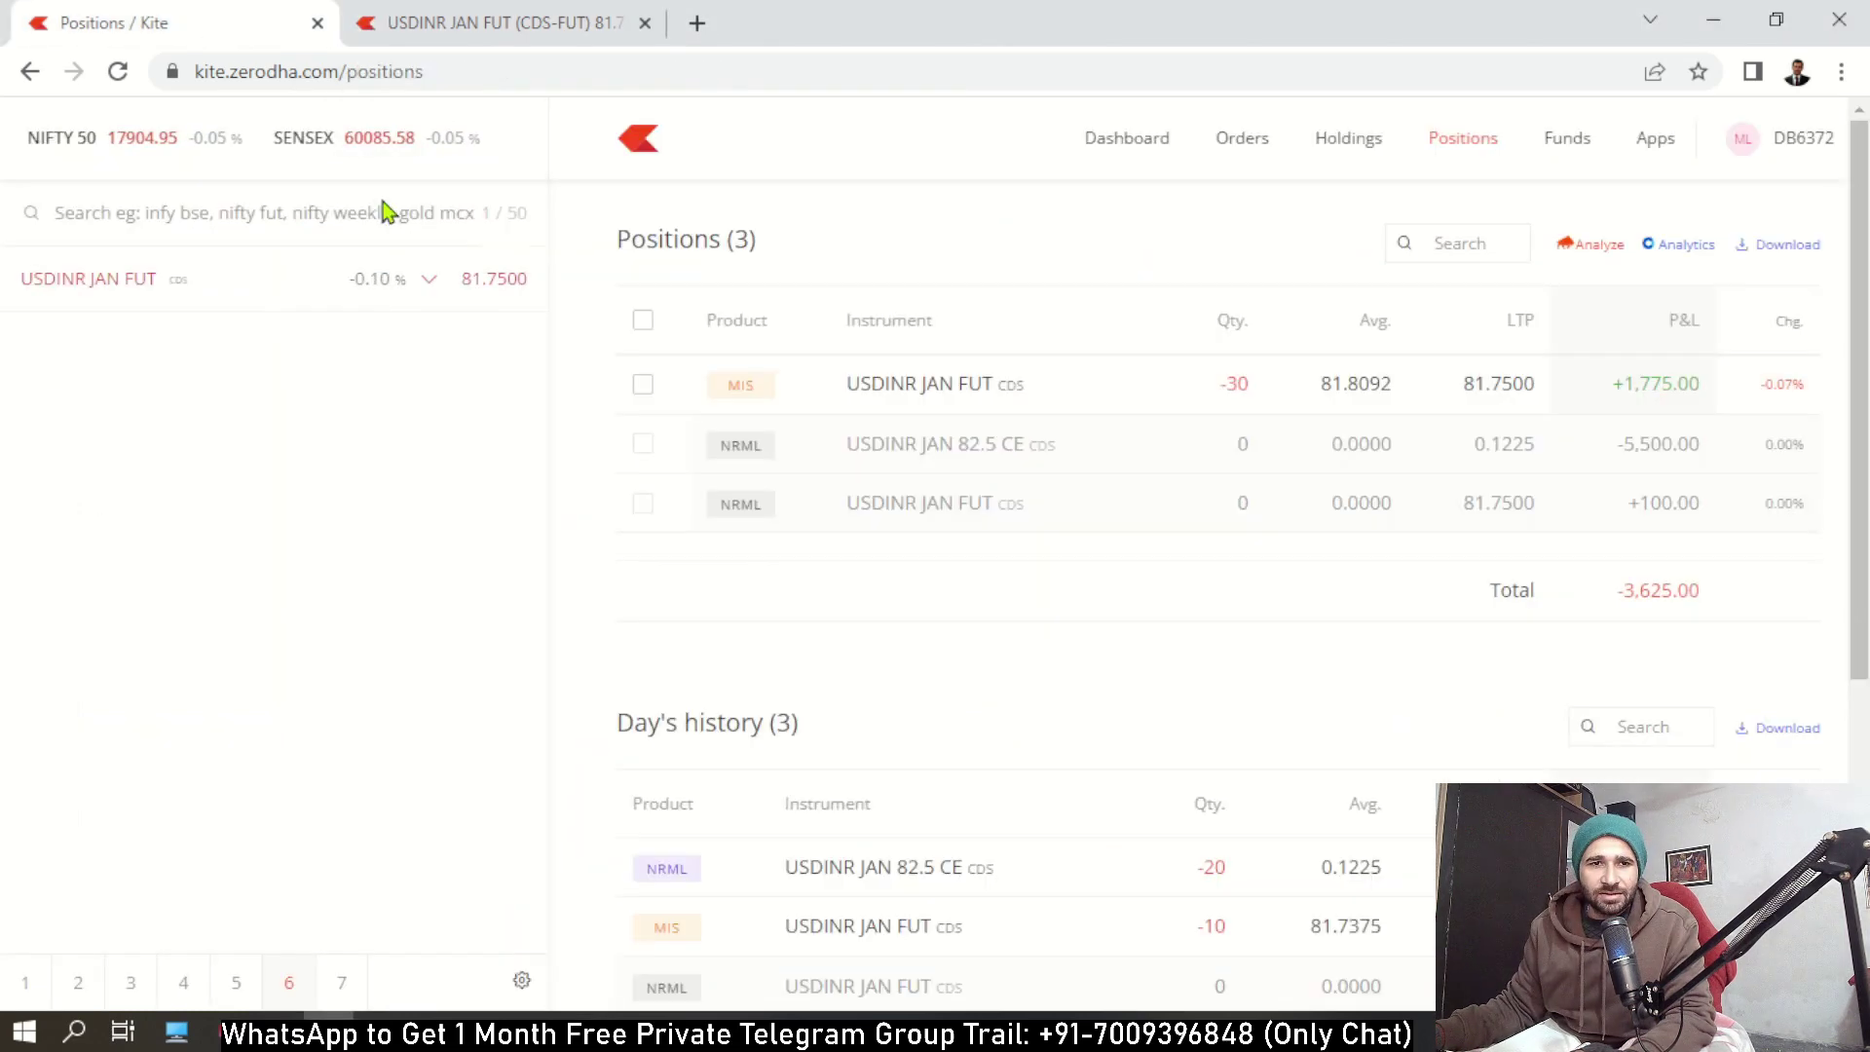
left_click(1246, 142)
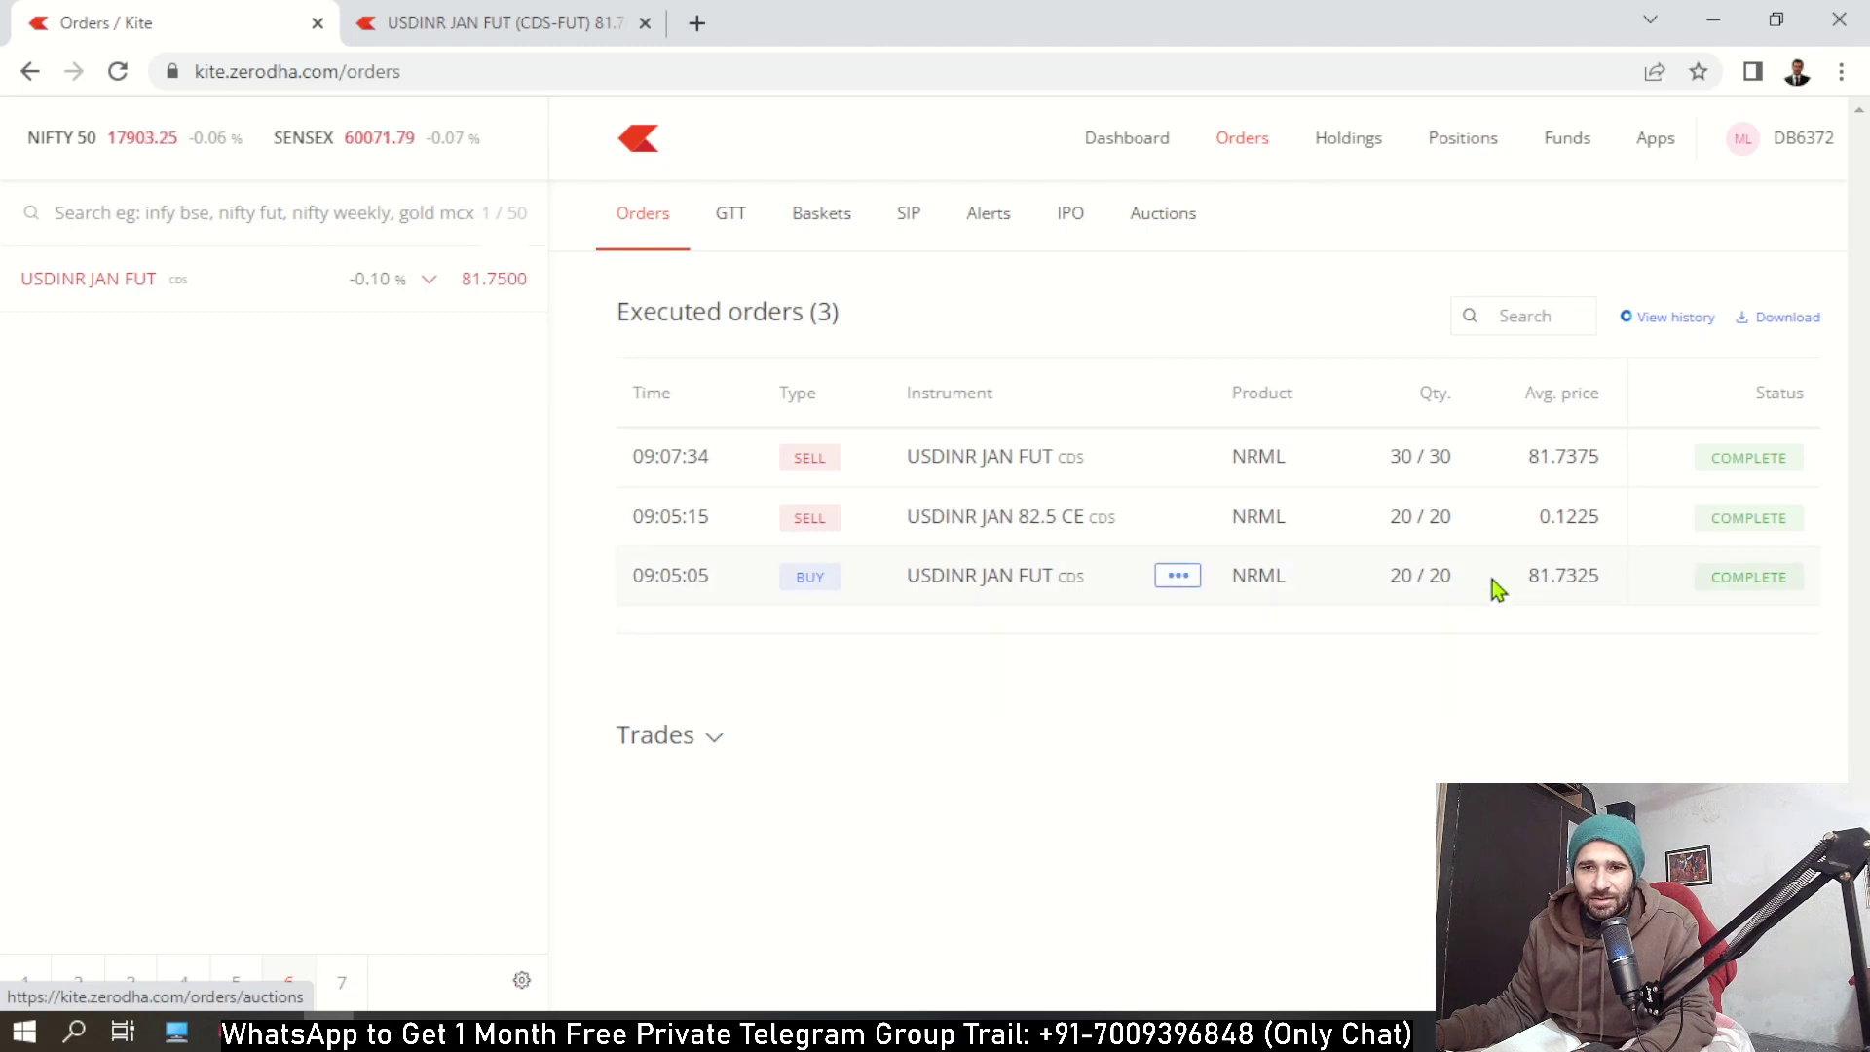
left_click_drag(1491, 581, 1585, 573)
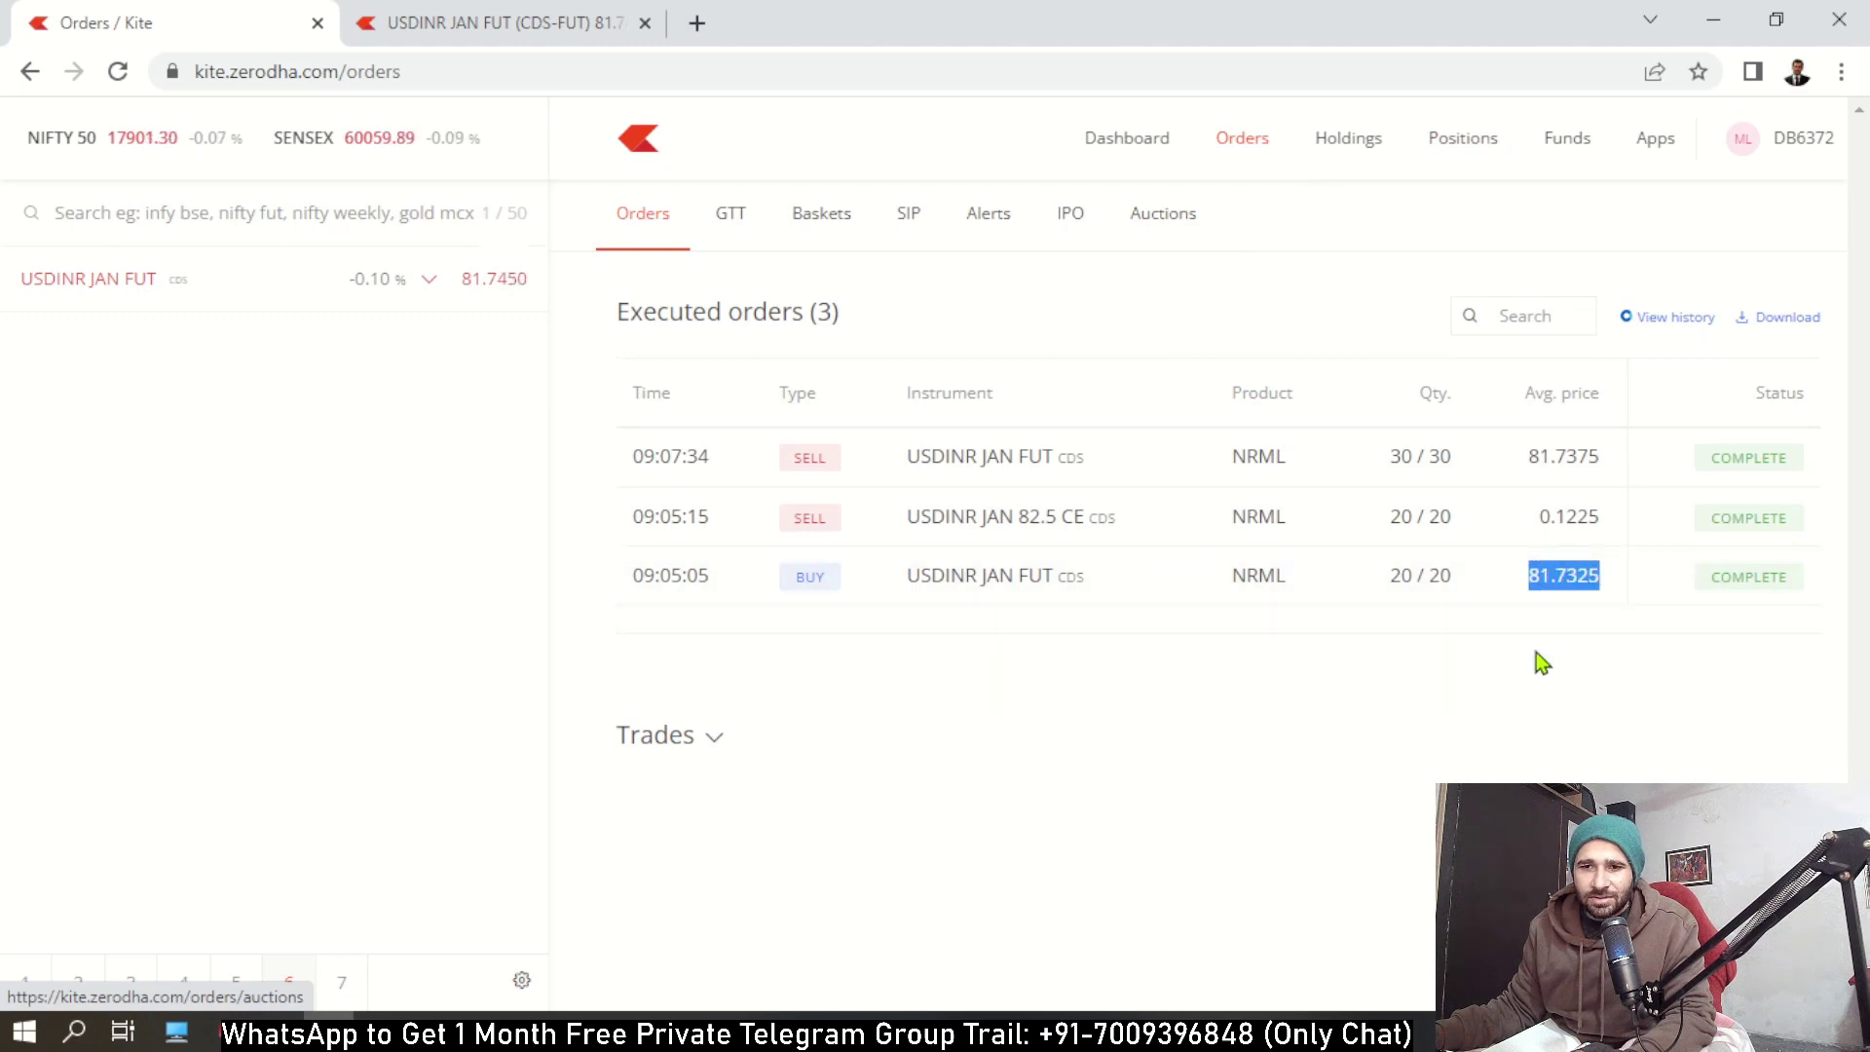
Return to Calculator and subtract the future's 81.7325 buy price from 82.5625.
left_click(542, 27)
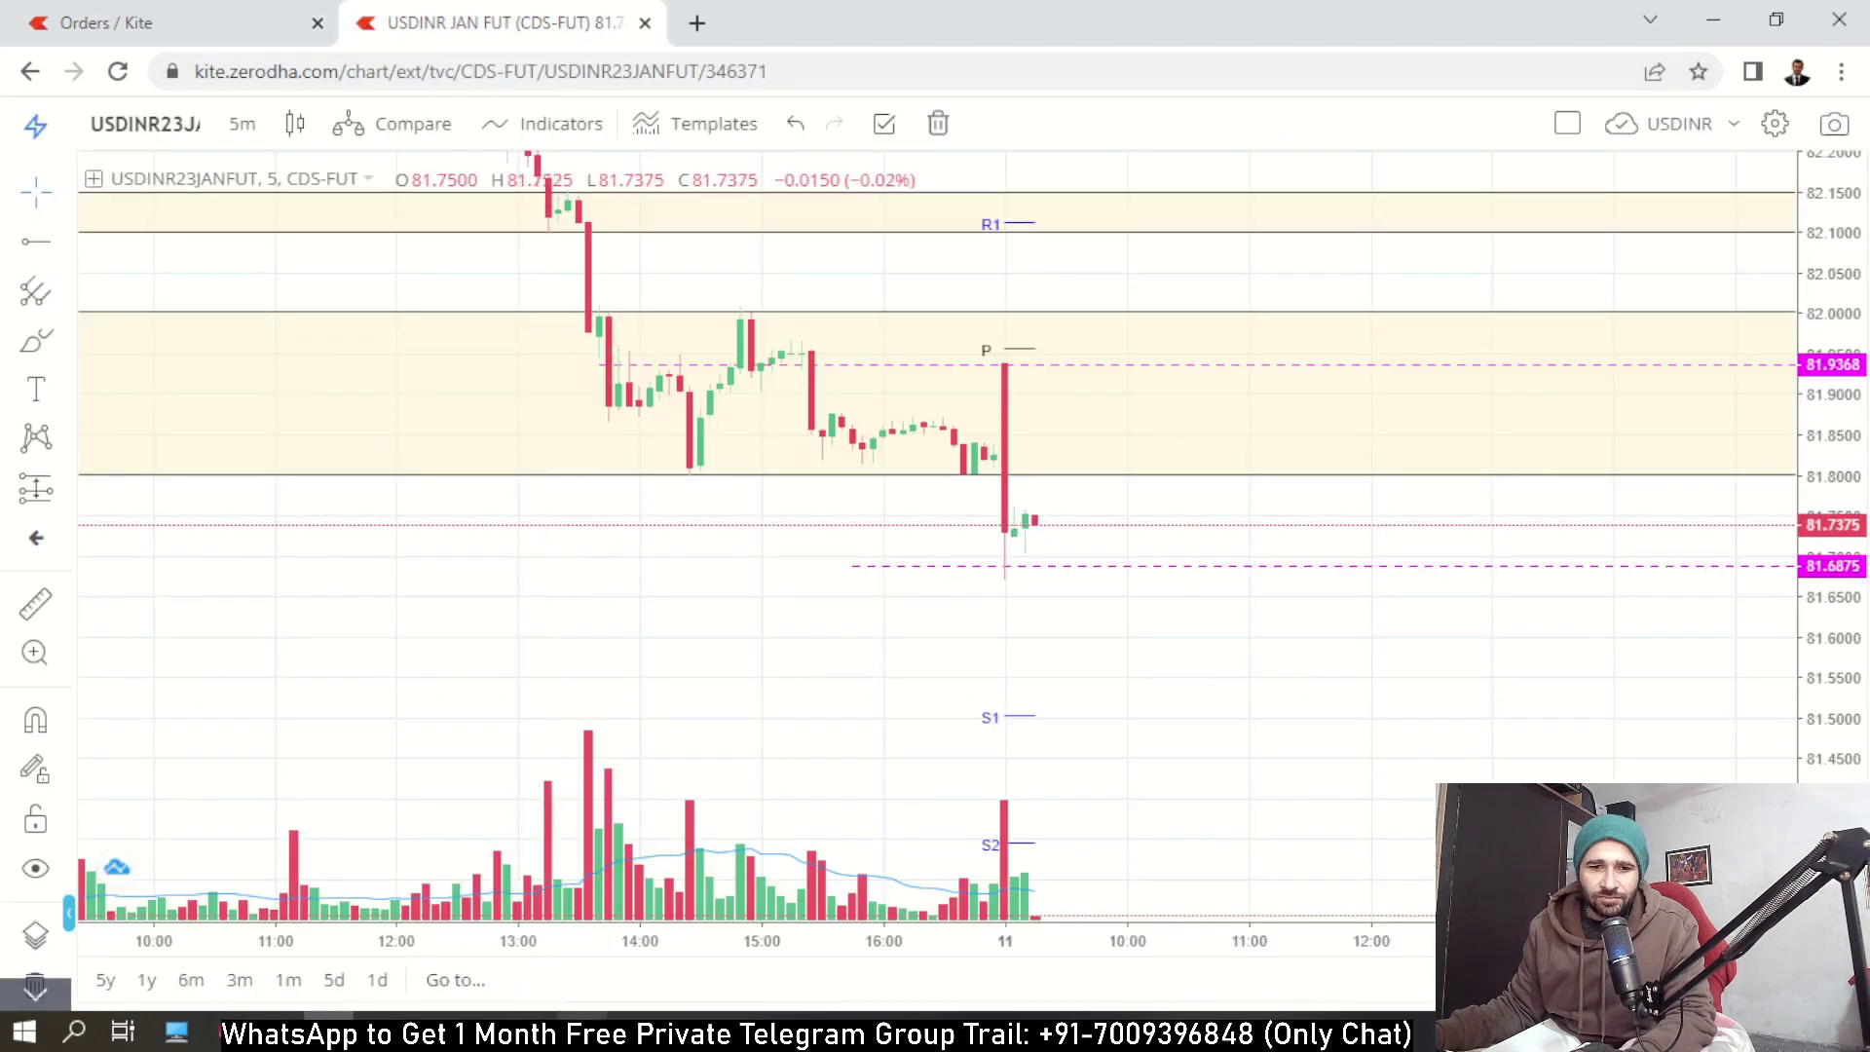
key("alt+Tab")
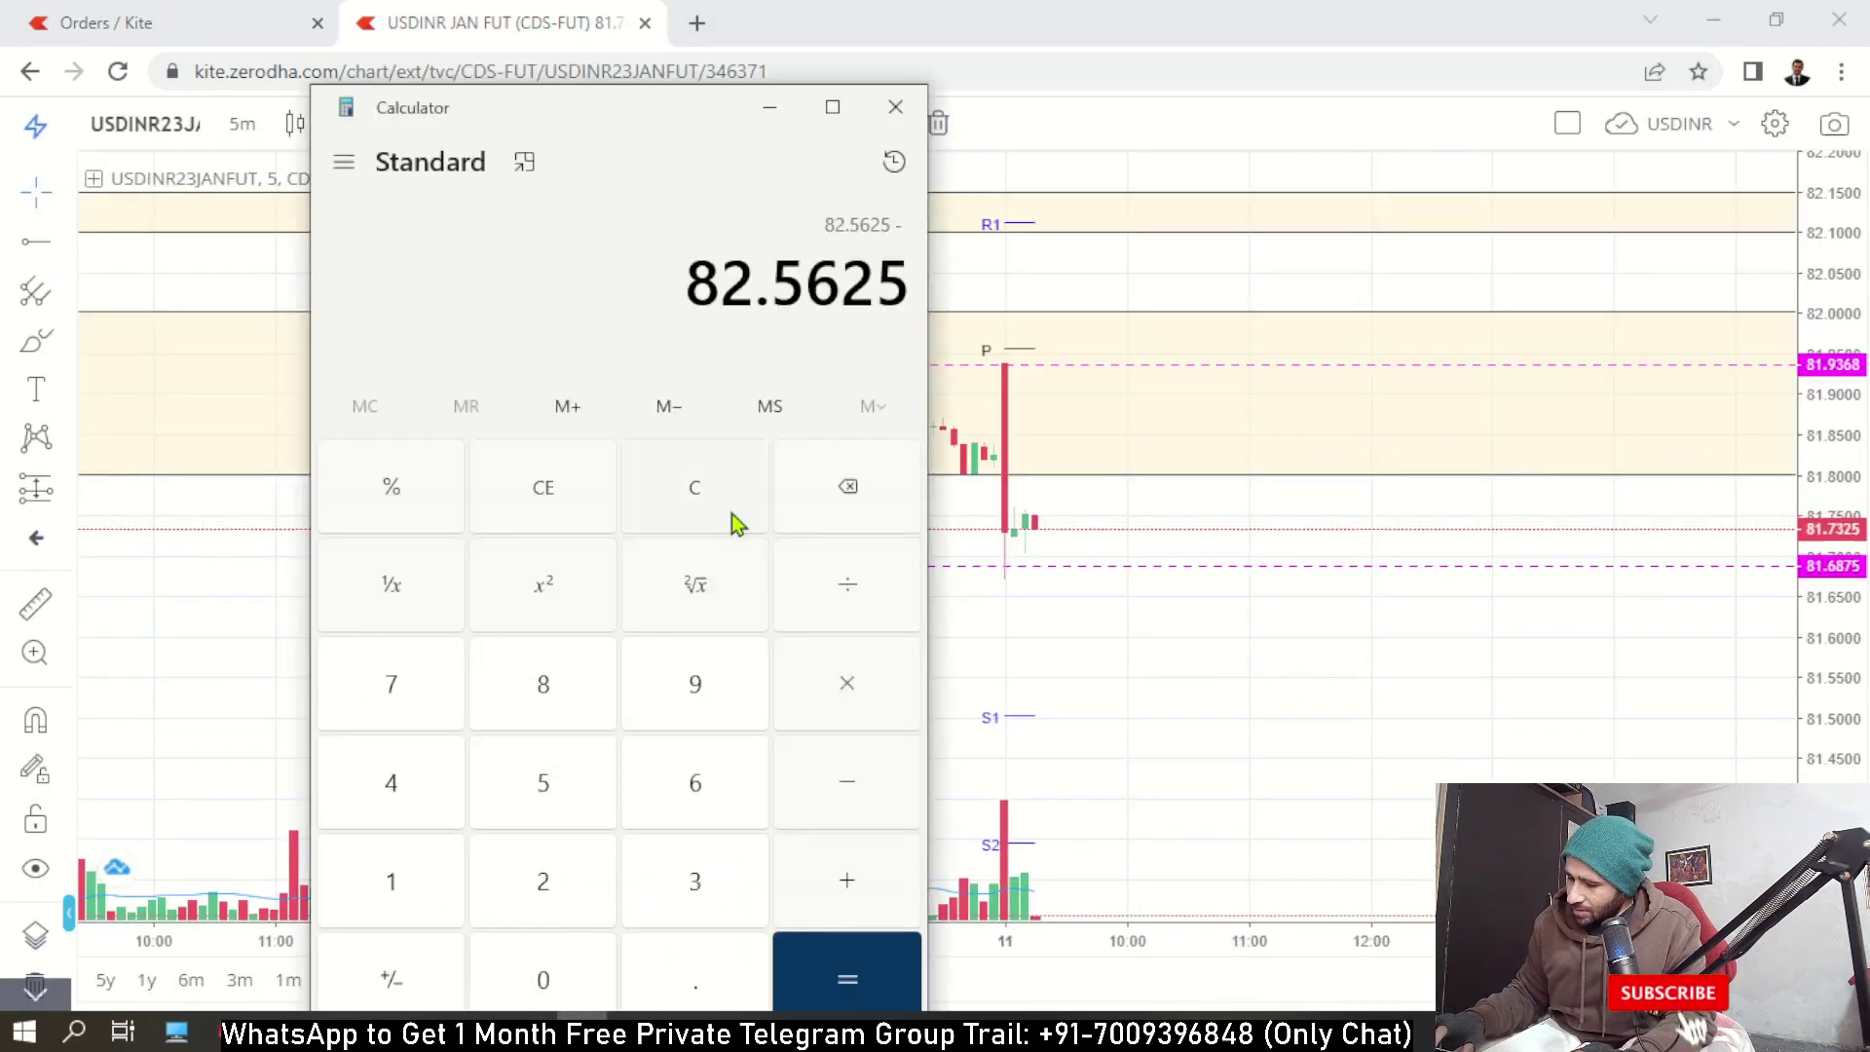
type("81.7325")
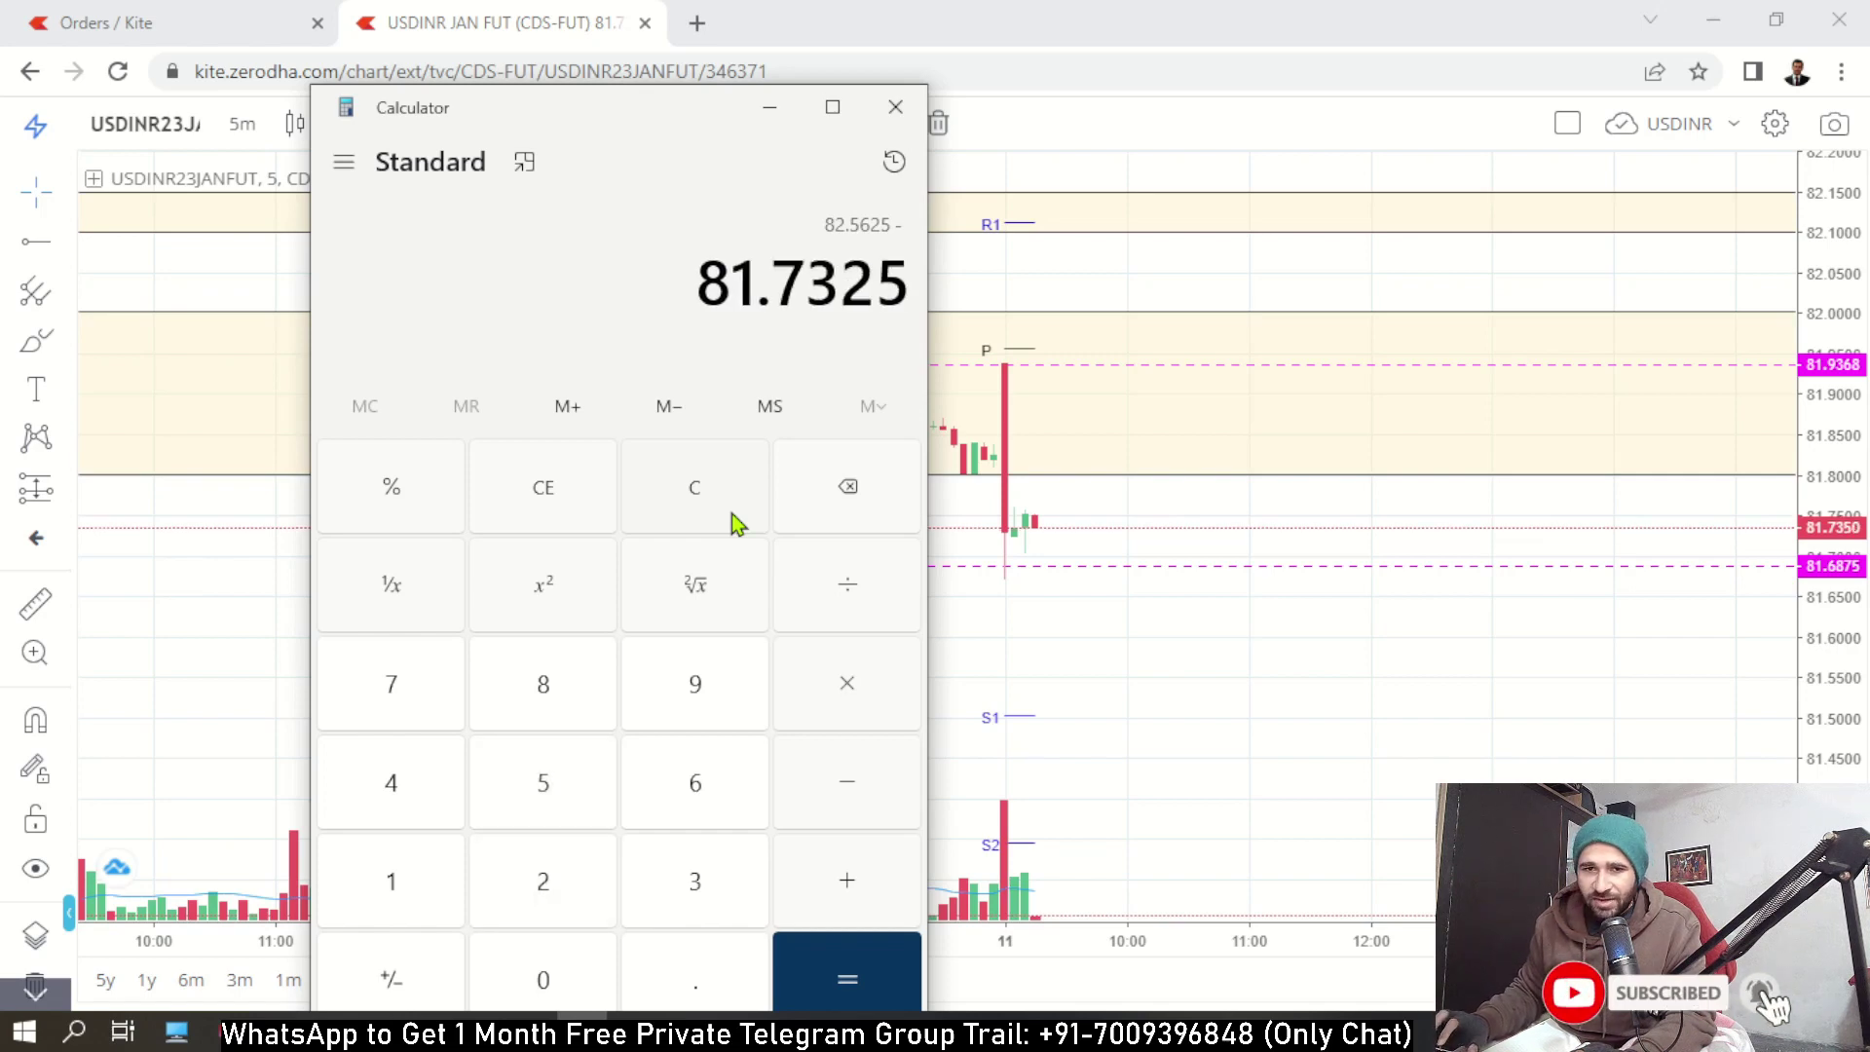
key("Return")
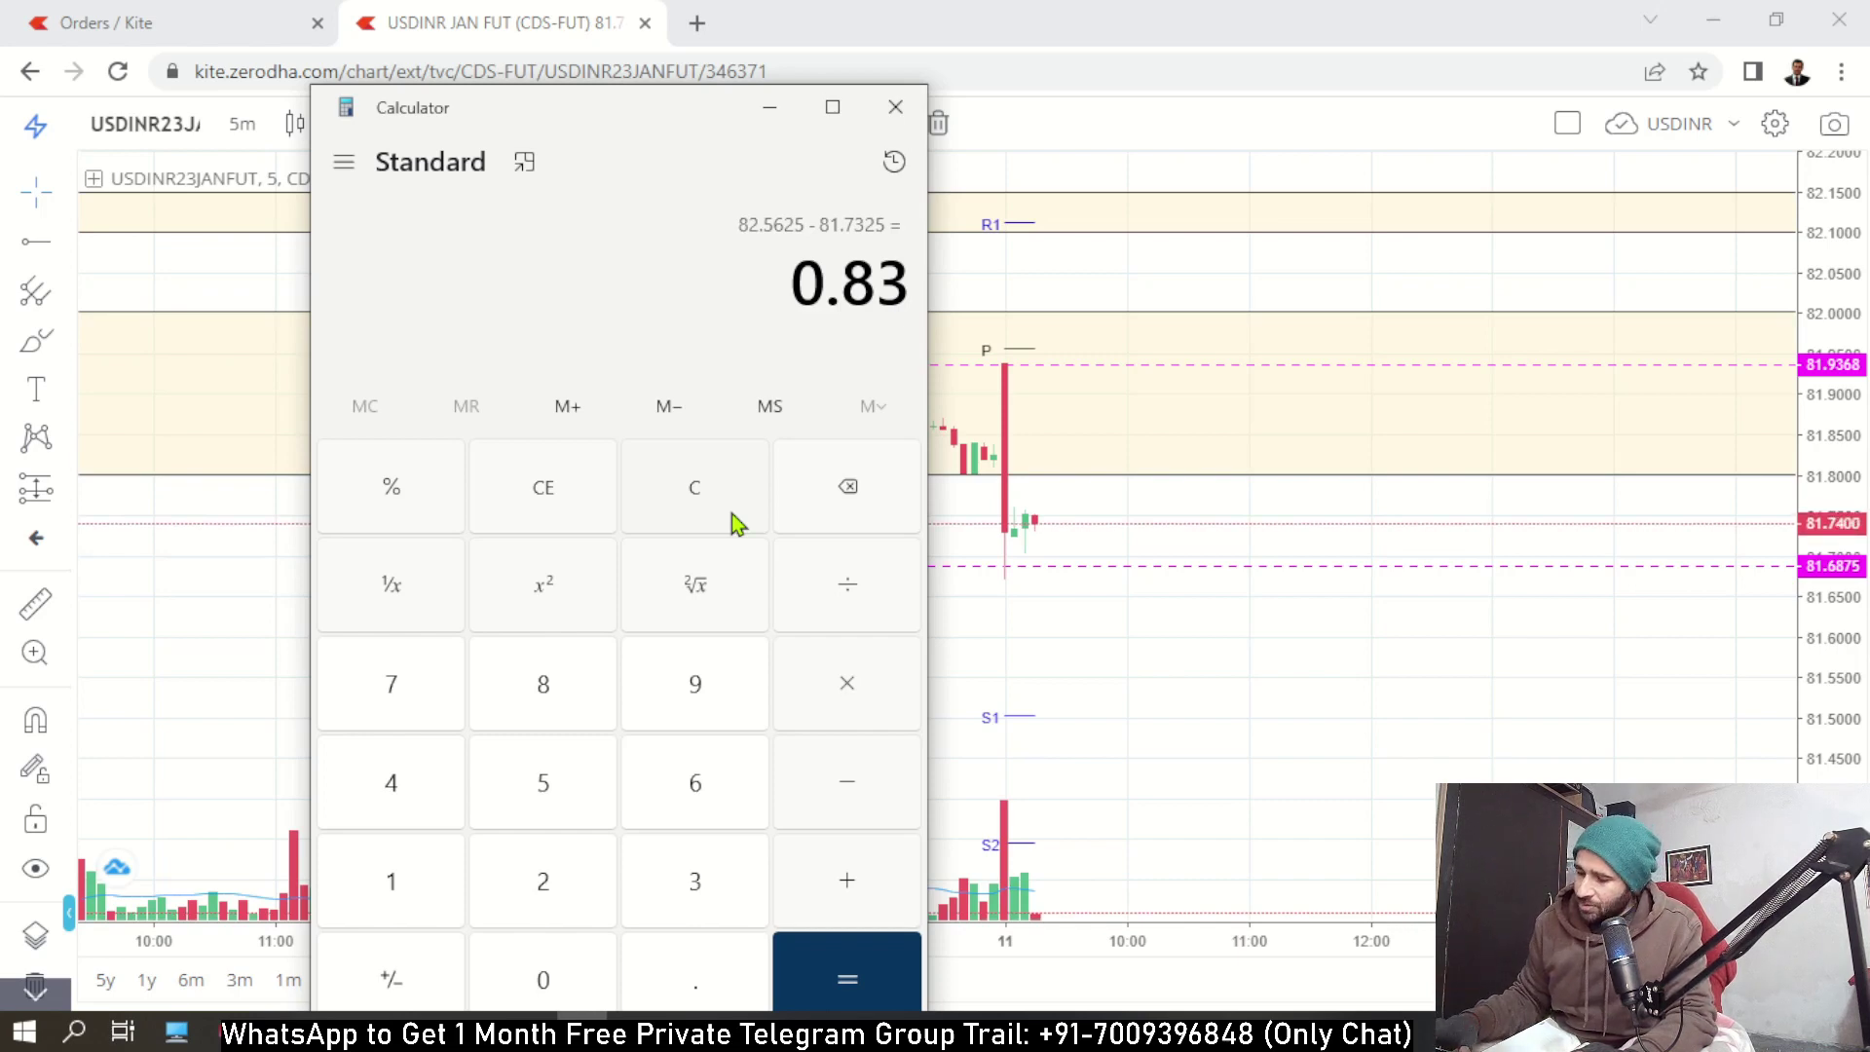
Multiply the futures price difference by 20 lots and by the lot size of 1000.
key("asterisk")
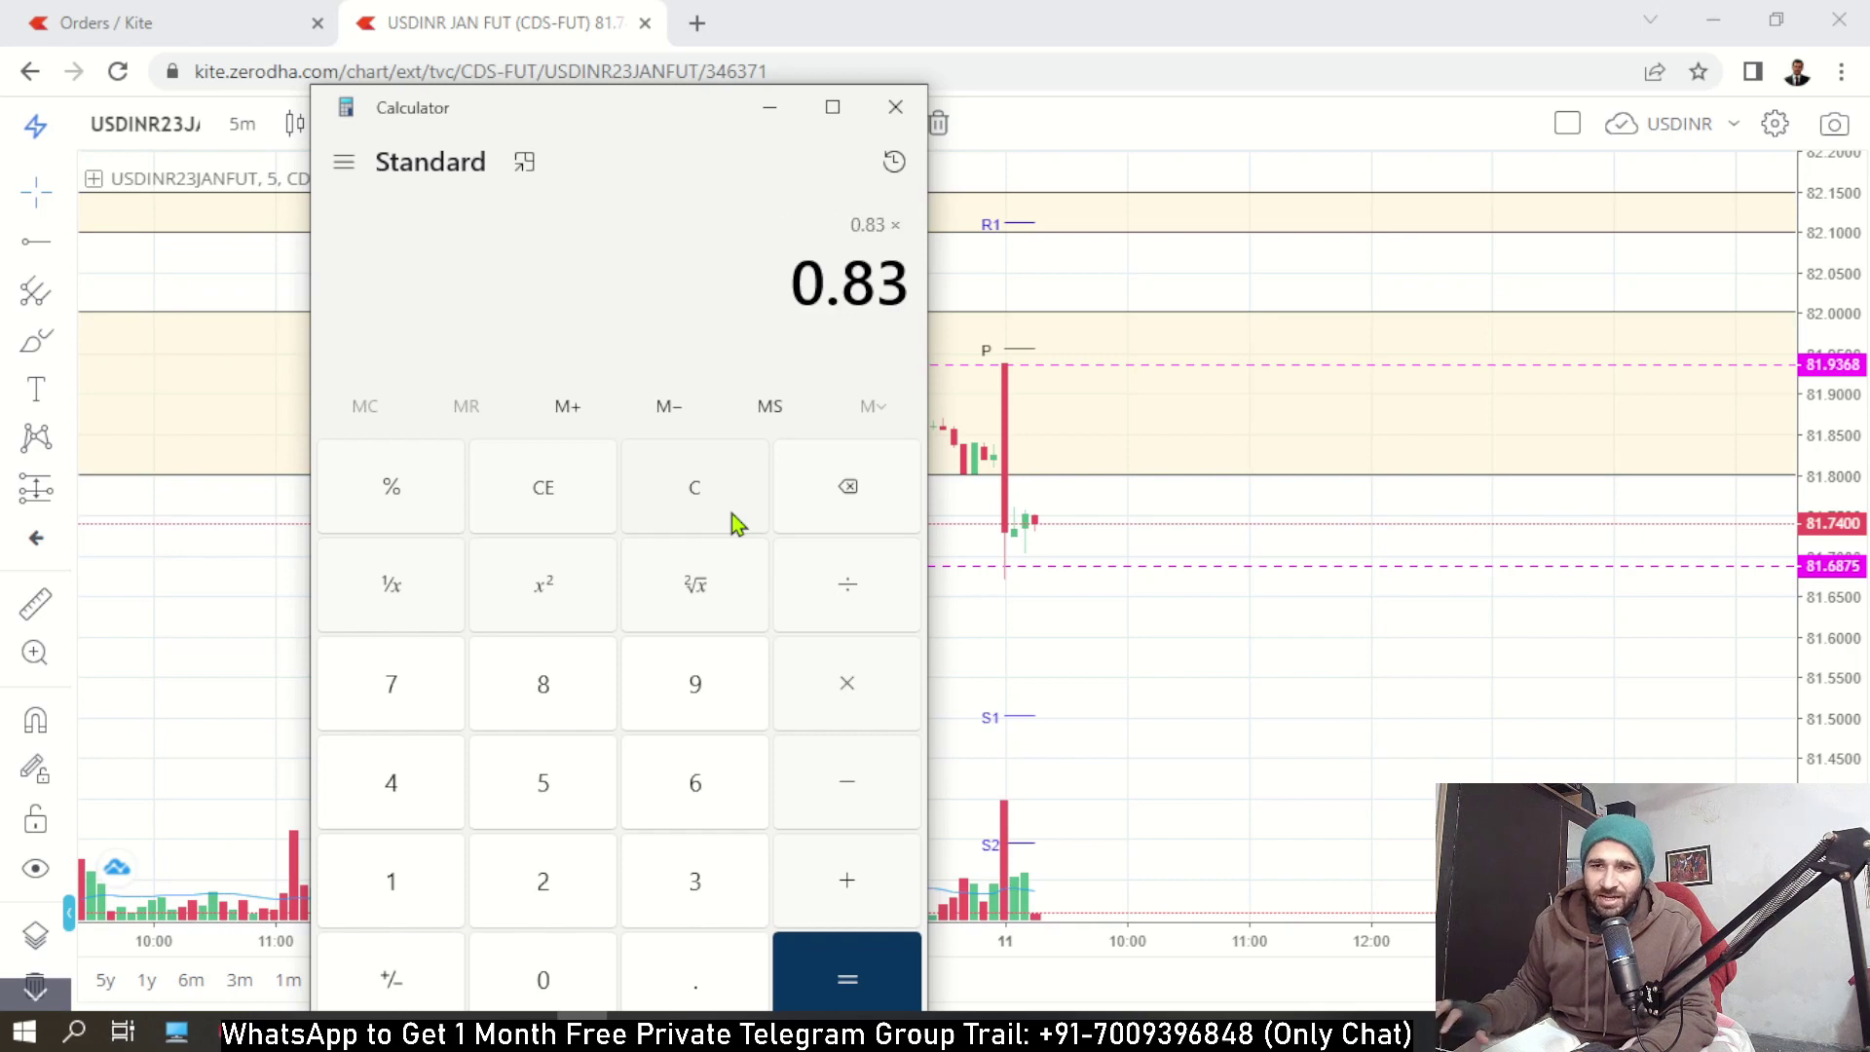
type("20")
key("Return")
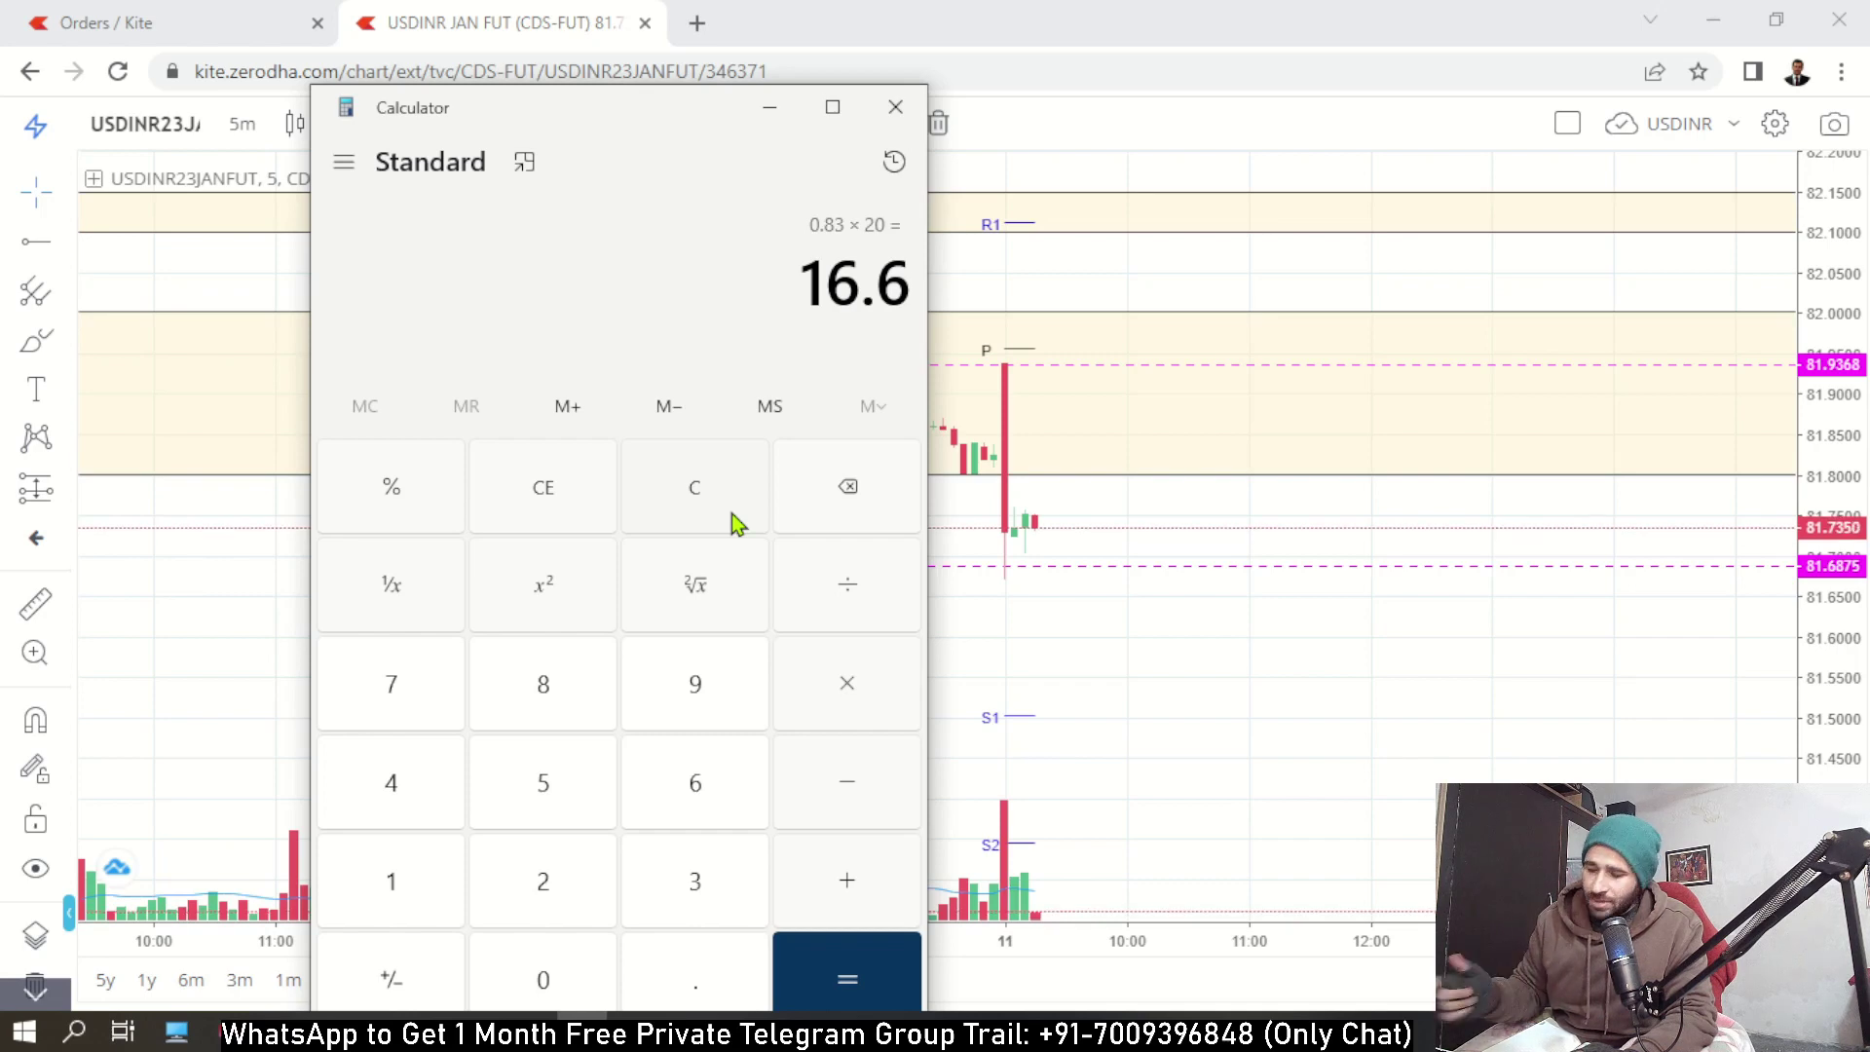
key("asterisk")
type("1000")
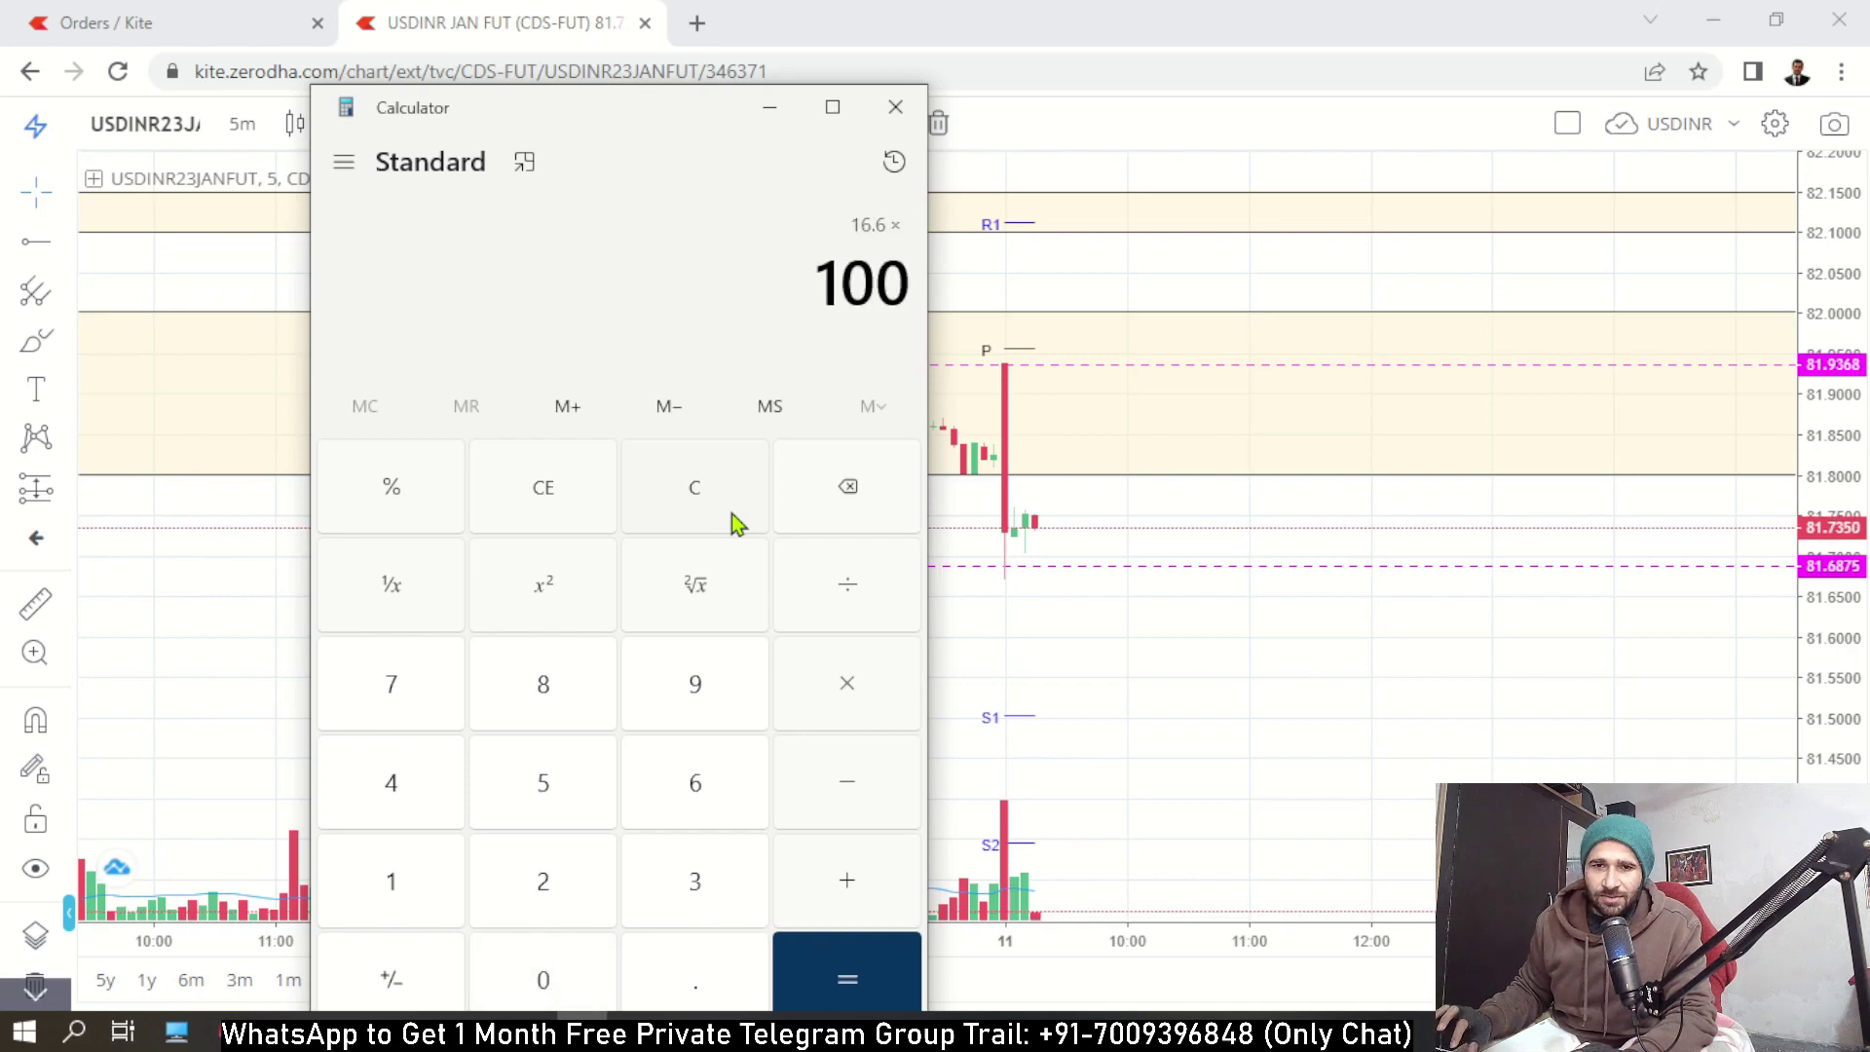
key("Return")
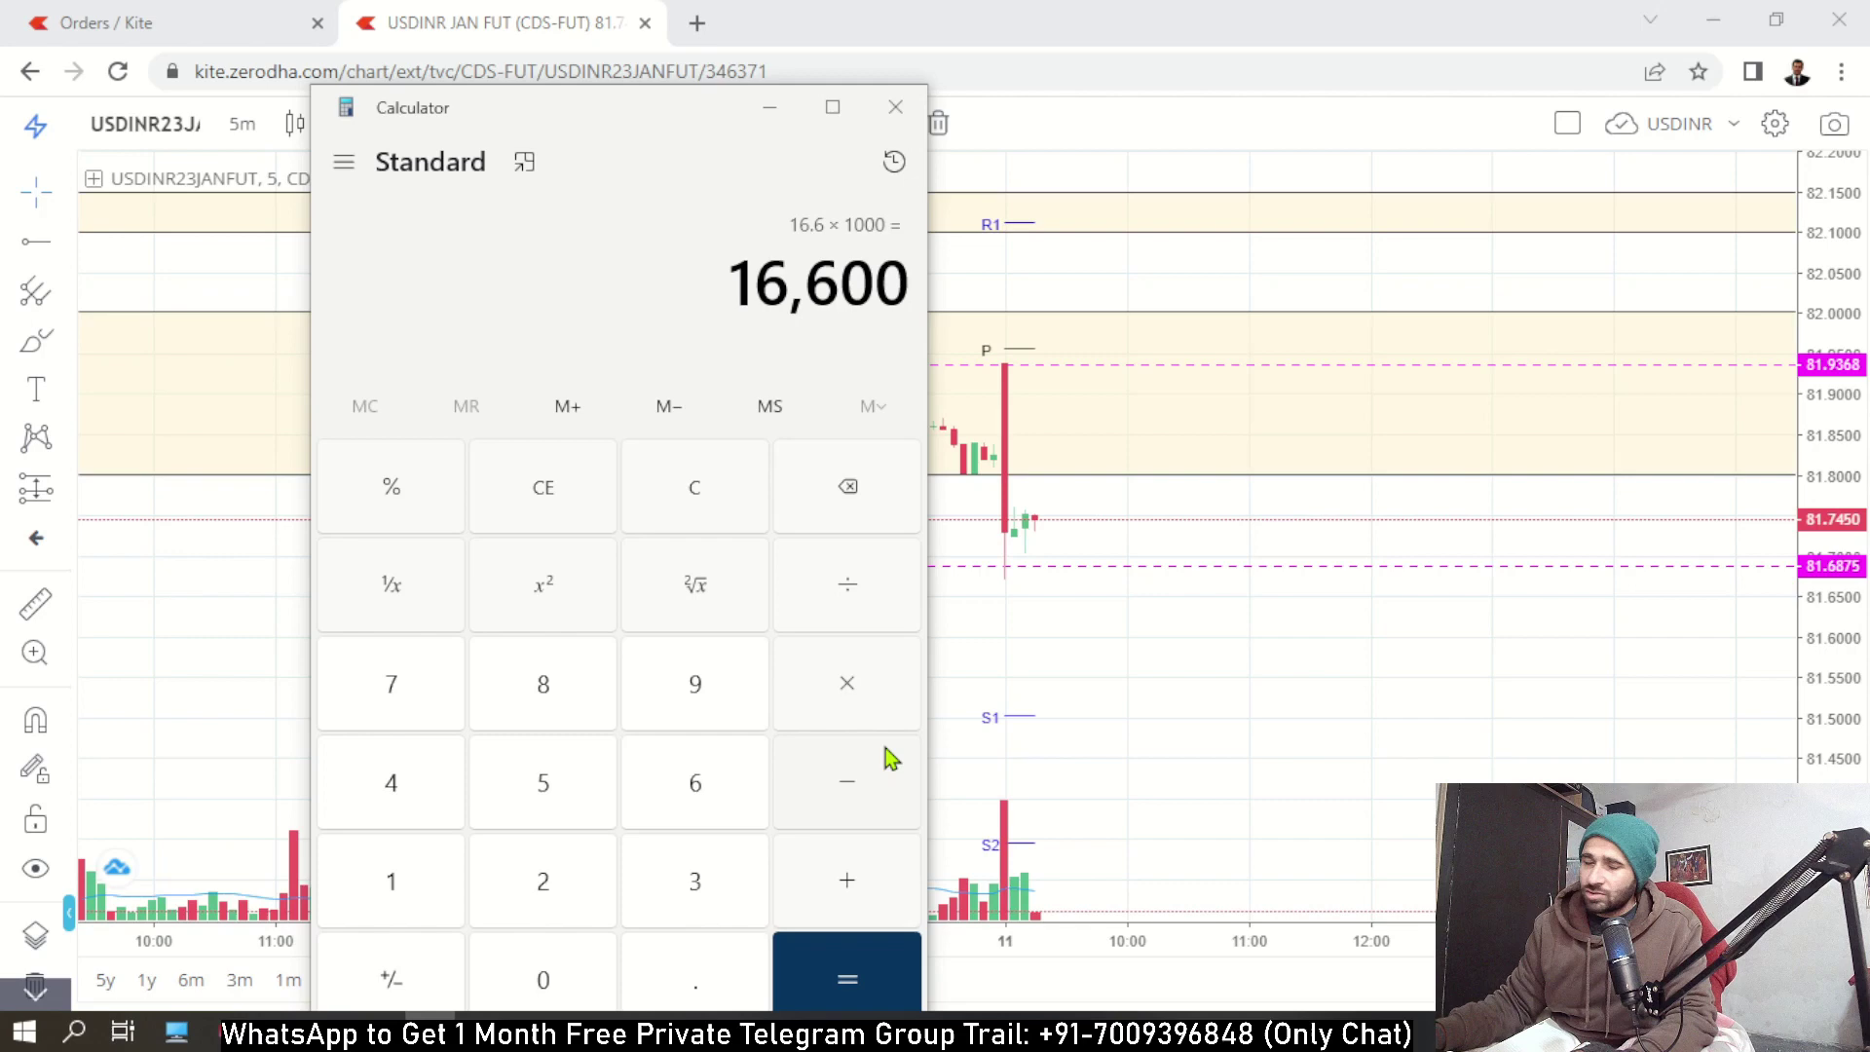
Look up the average price of the executed USDINR JAN 82.5 CE sell in Kite's order list.
left_click(161, 30)
left_click_drag(1525, 524, 1579, 518)
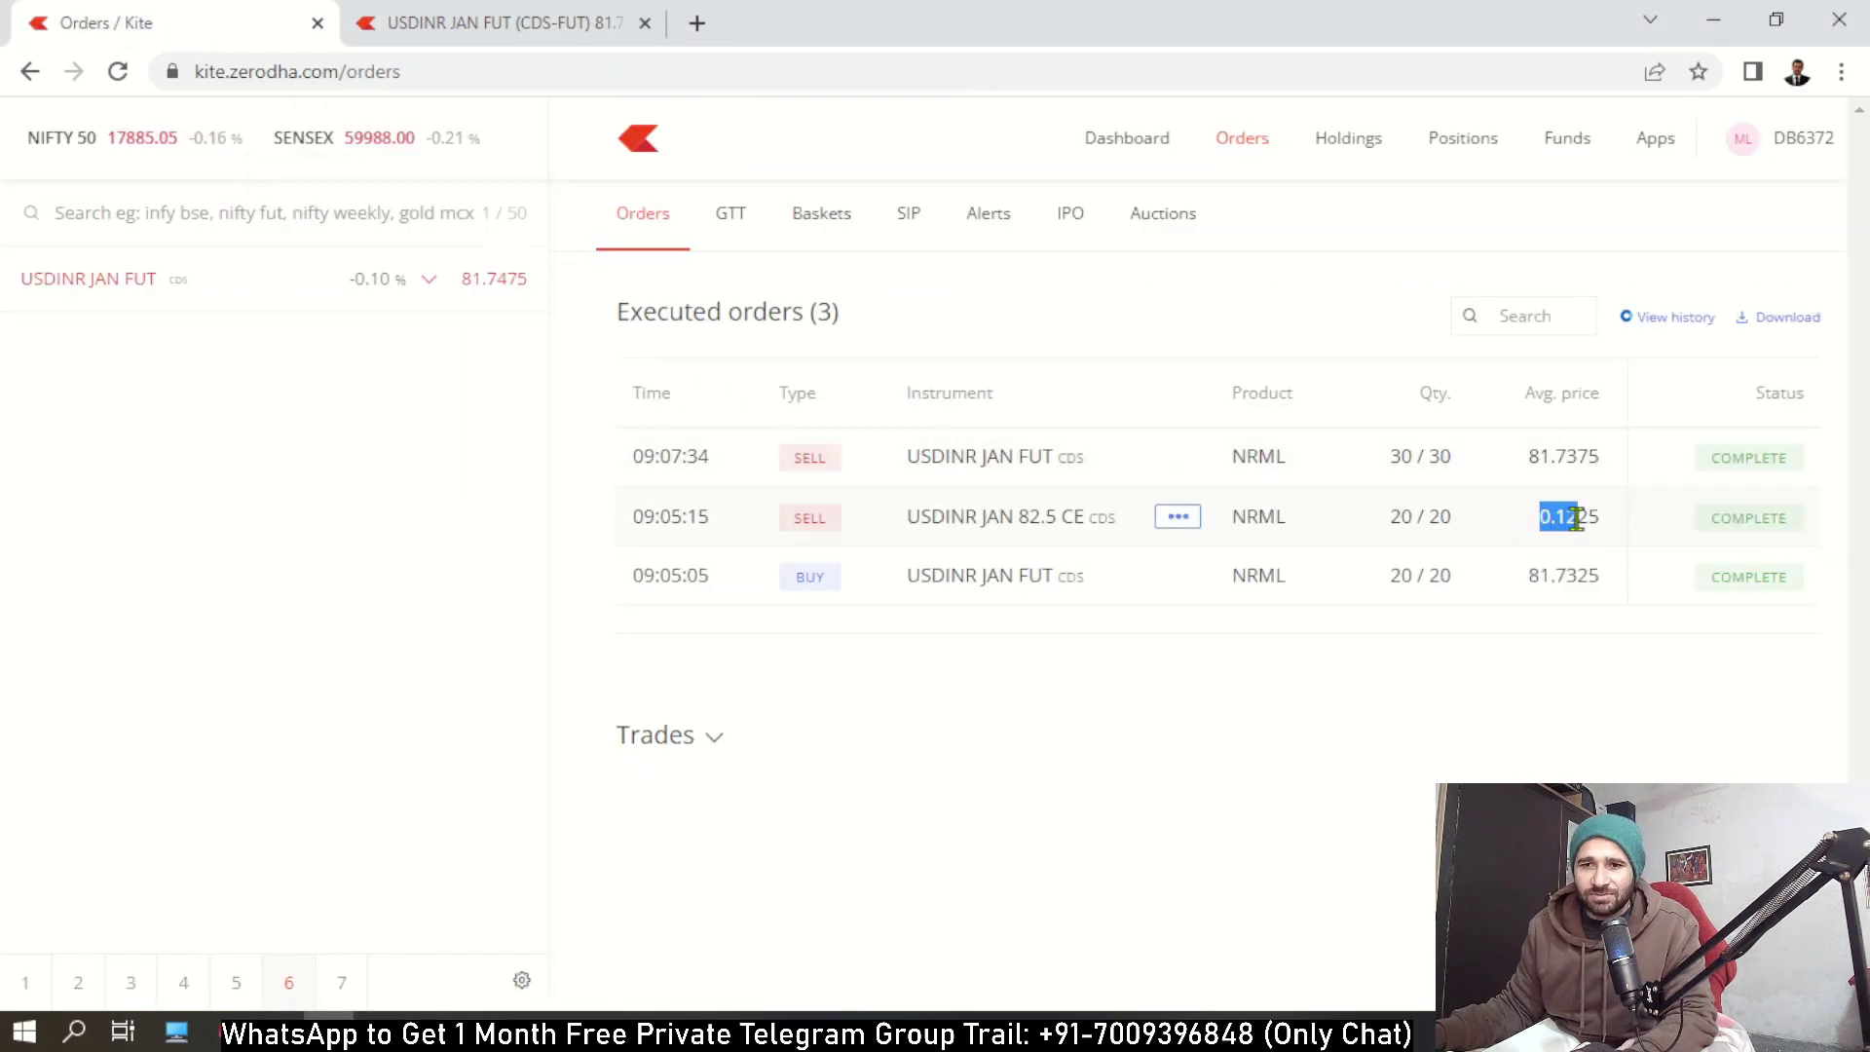
left_click(1387, 667)
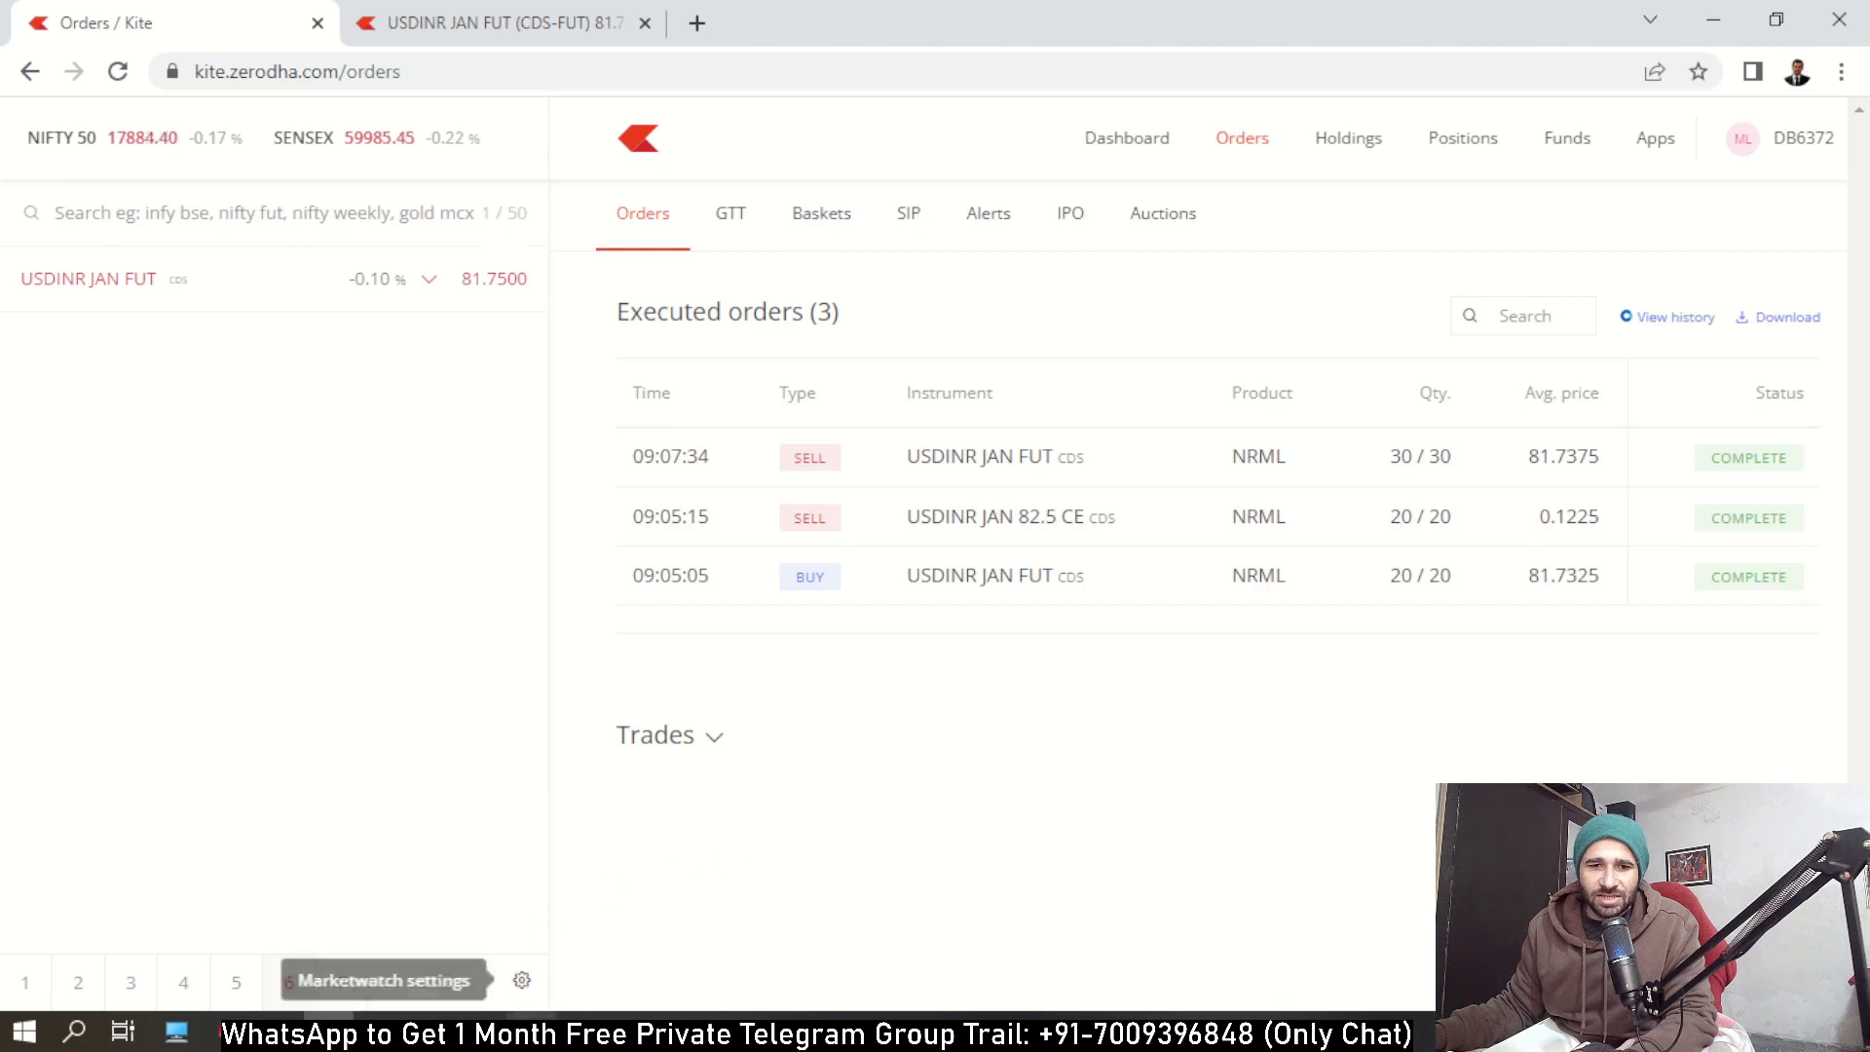
Clear Calculator and subtract the 82.5 call's 0.1225 sell price from its 0.3975 buy price.
left_click(583, 1030)
left_click(680, 511)
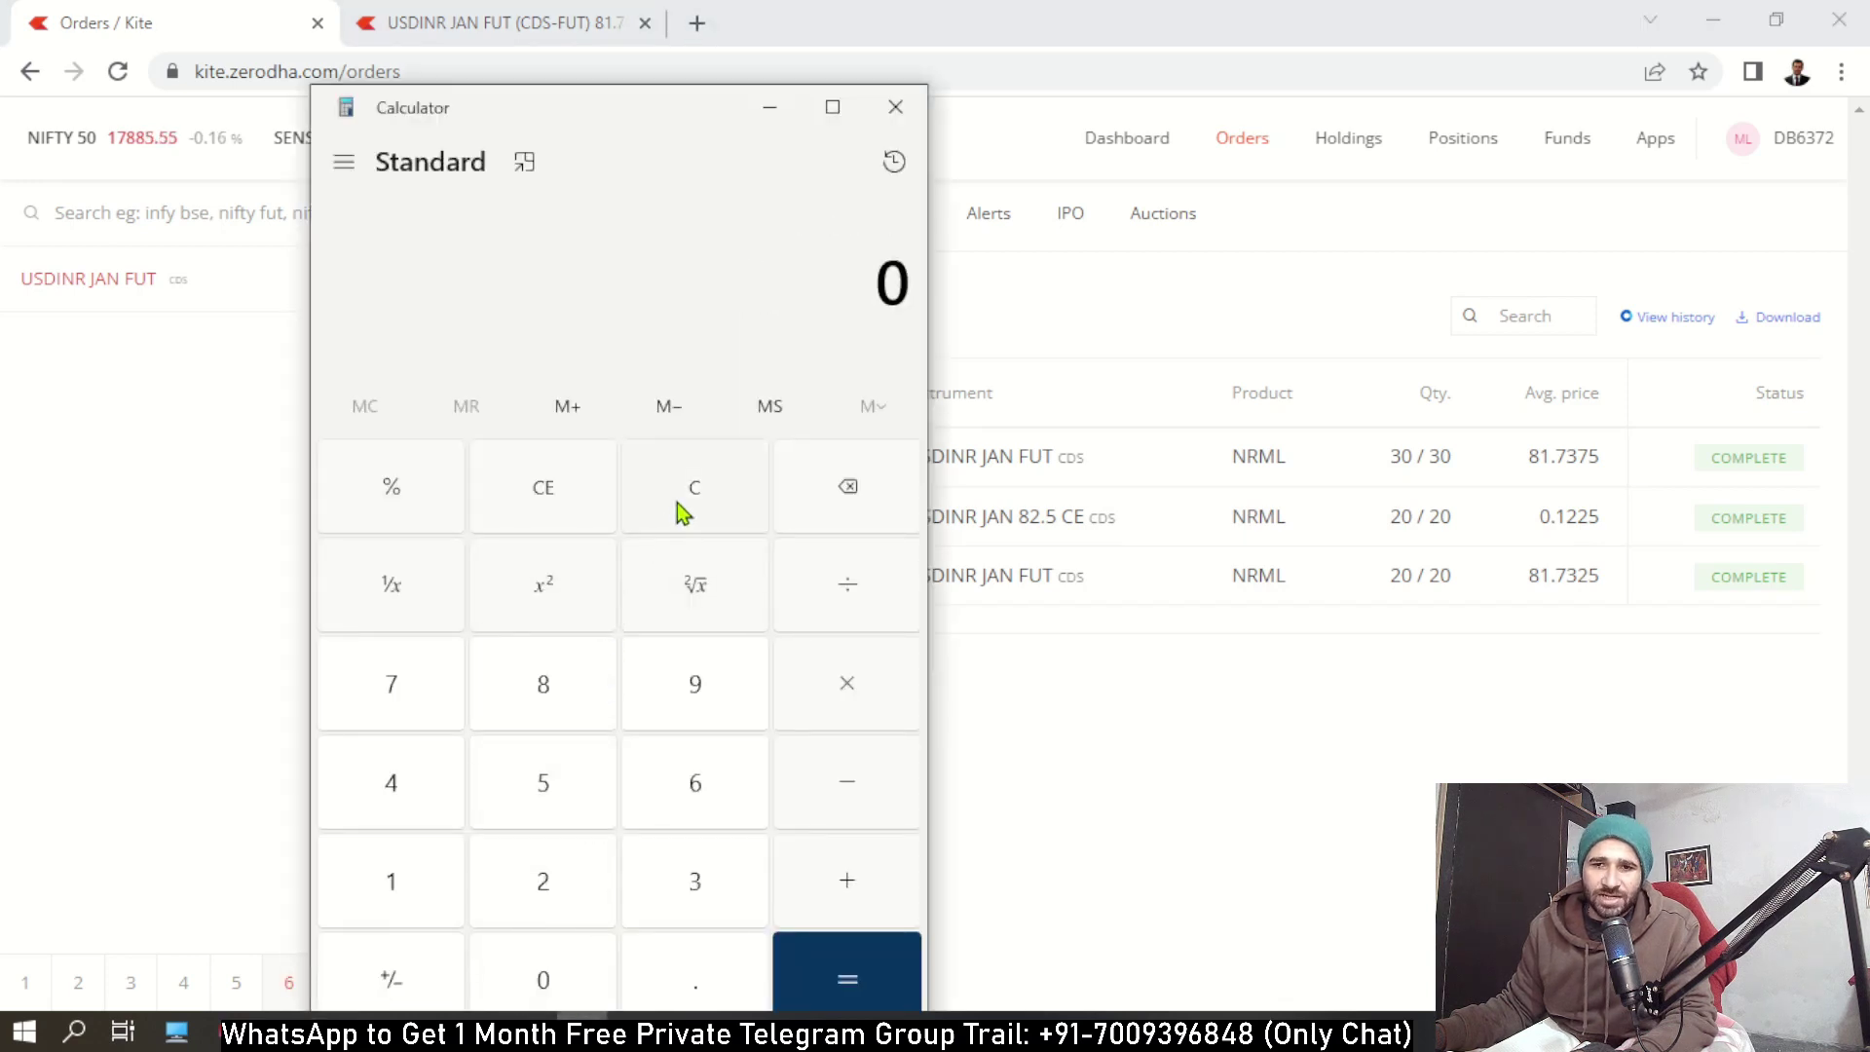
type(".39")
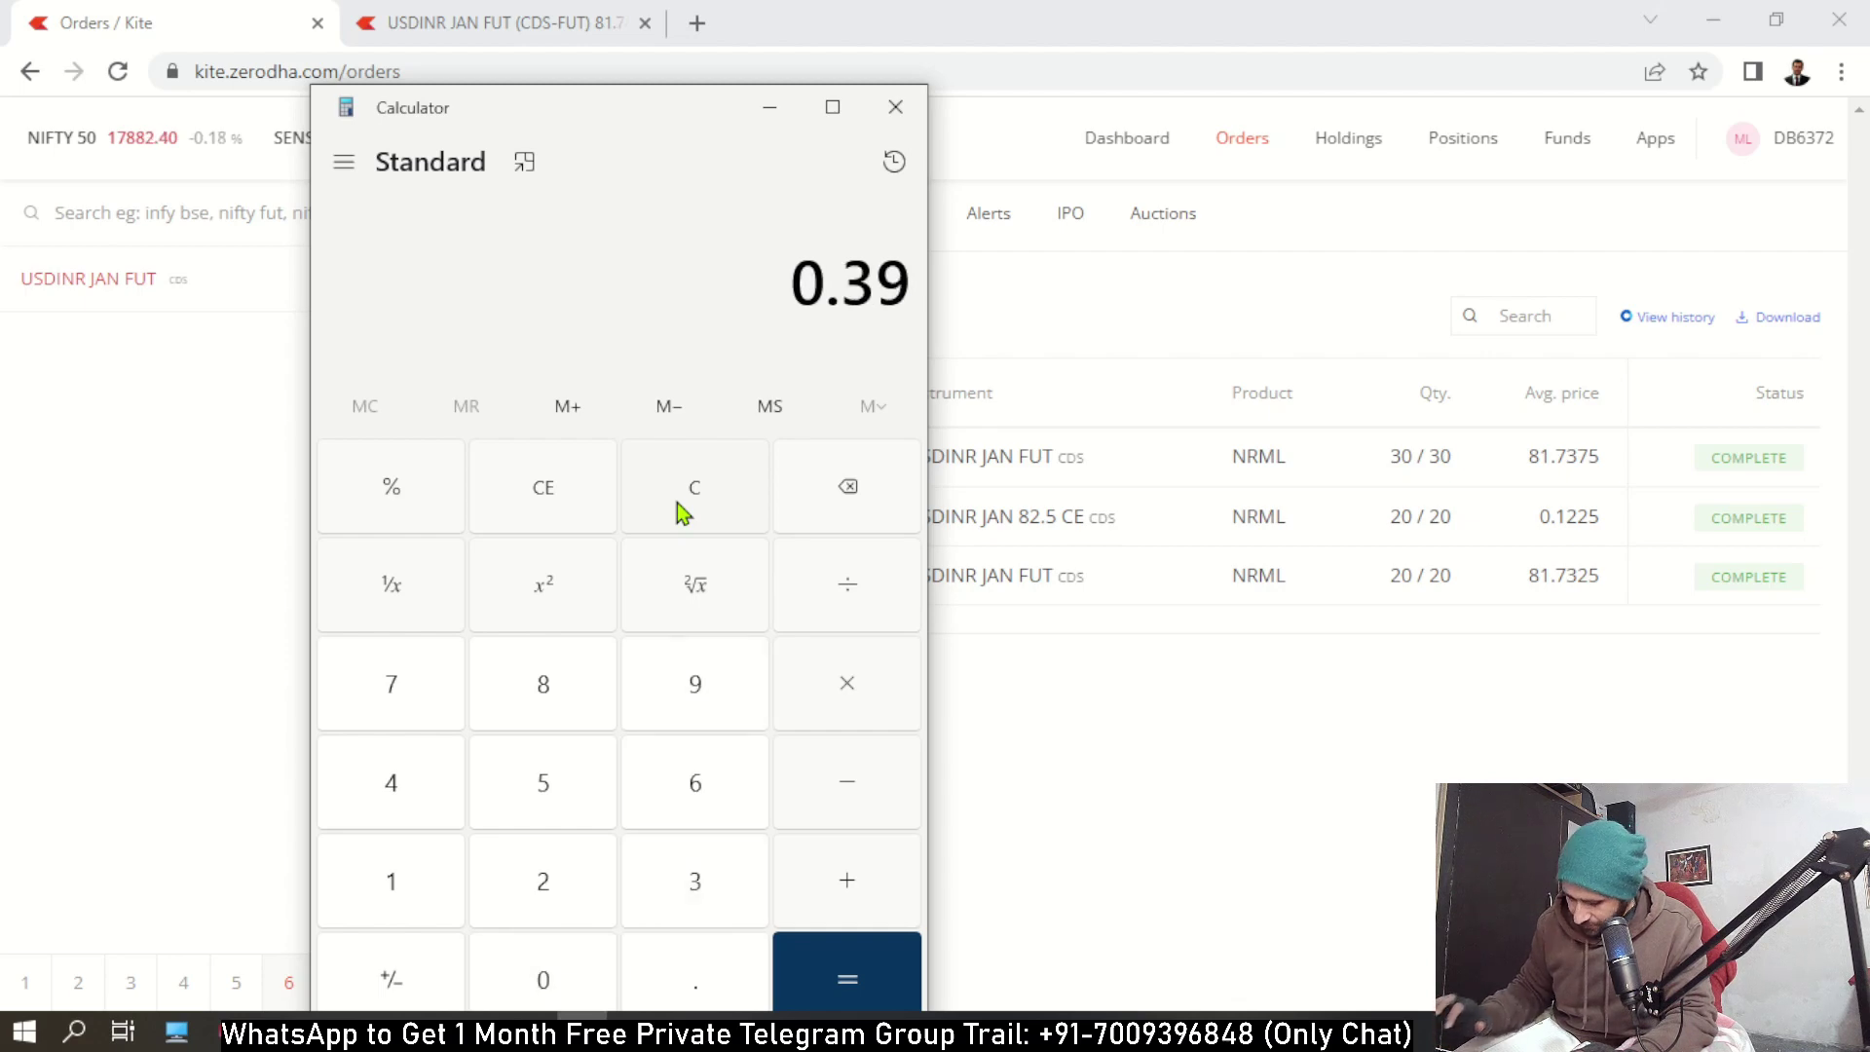
type("75")
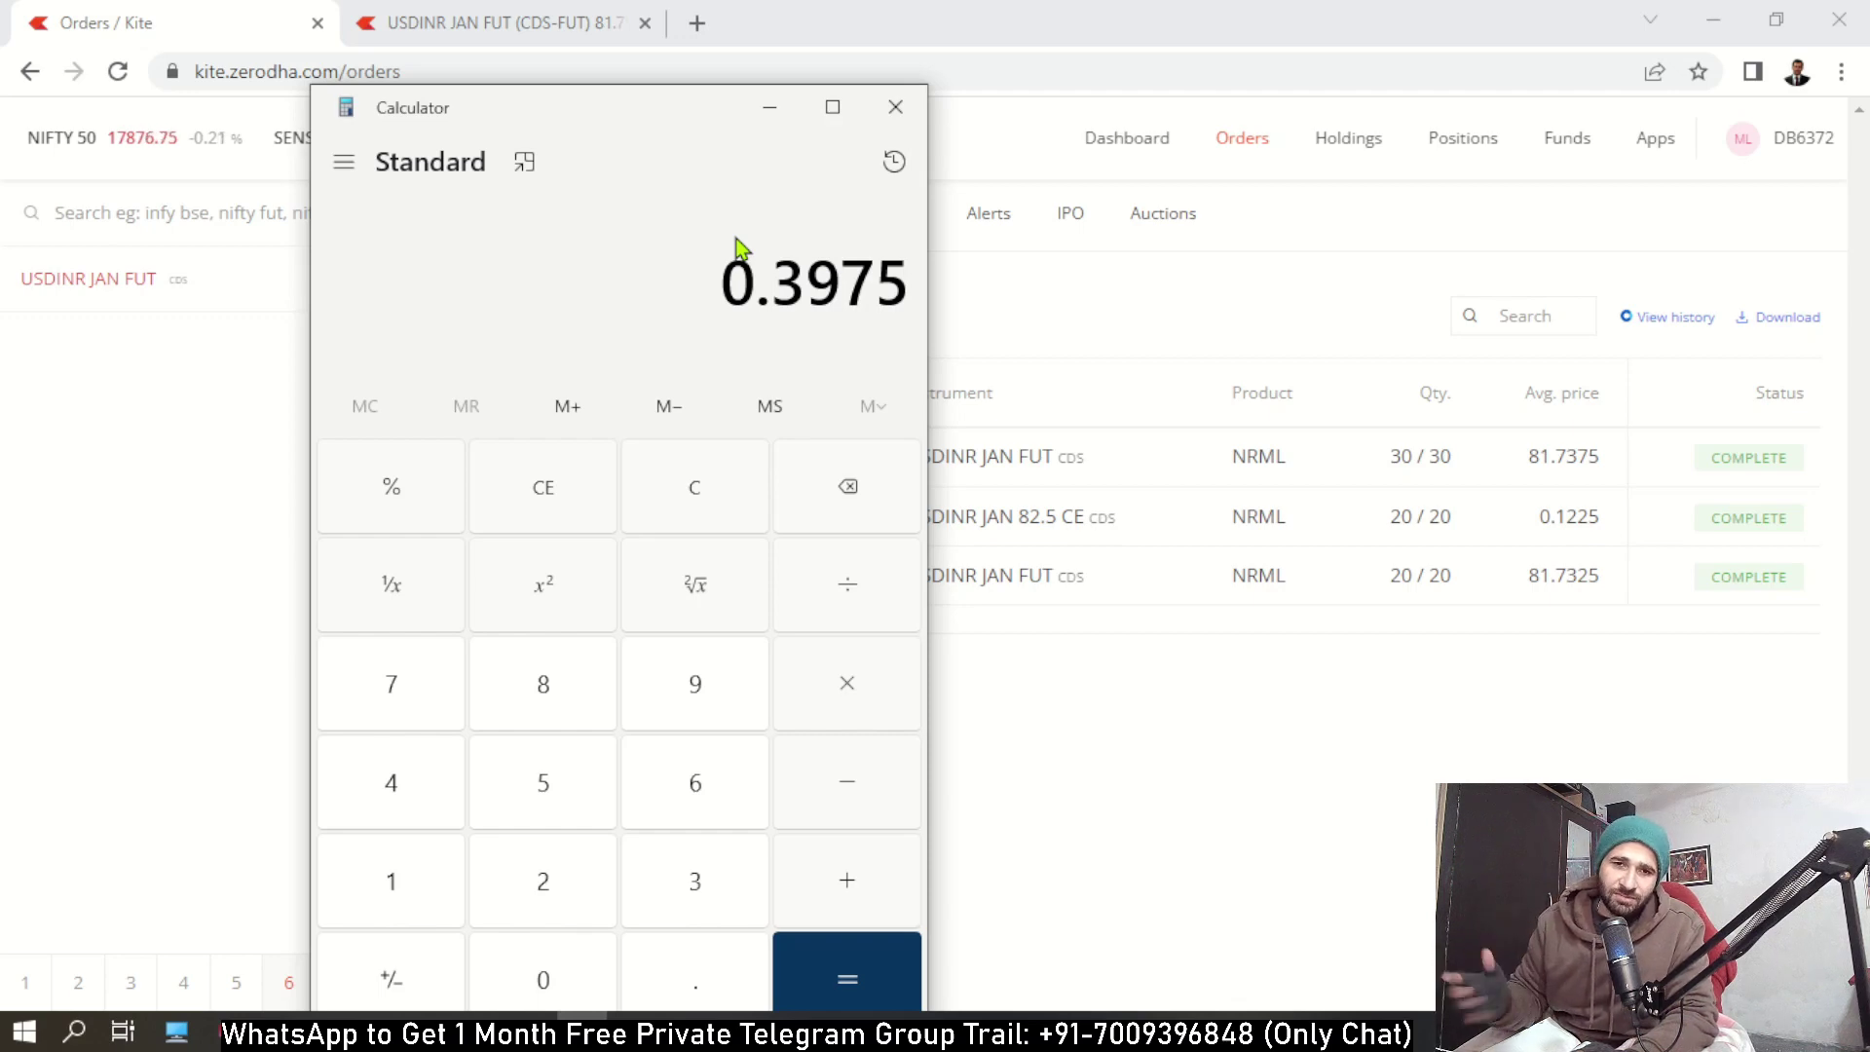
key("minus")
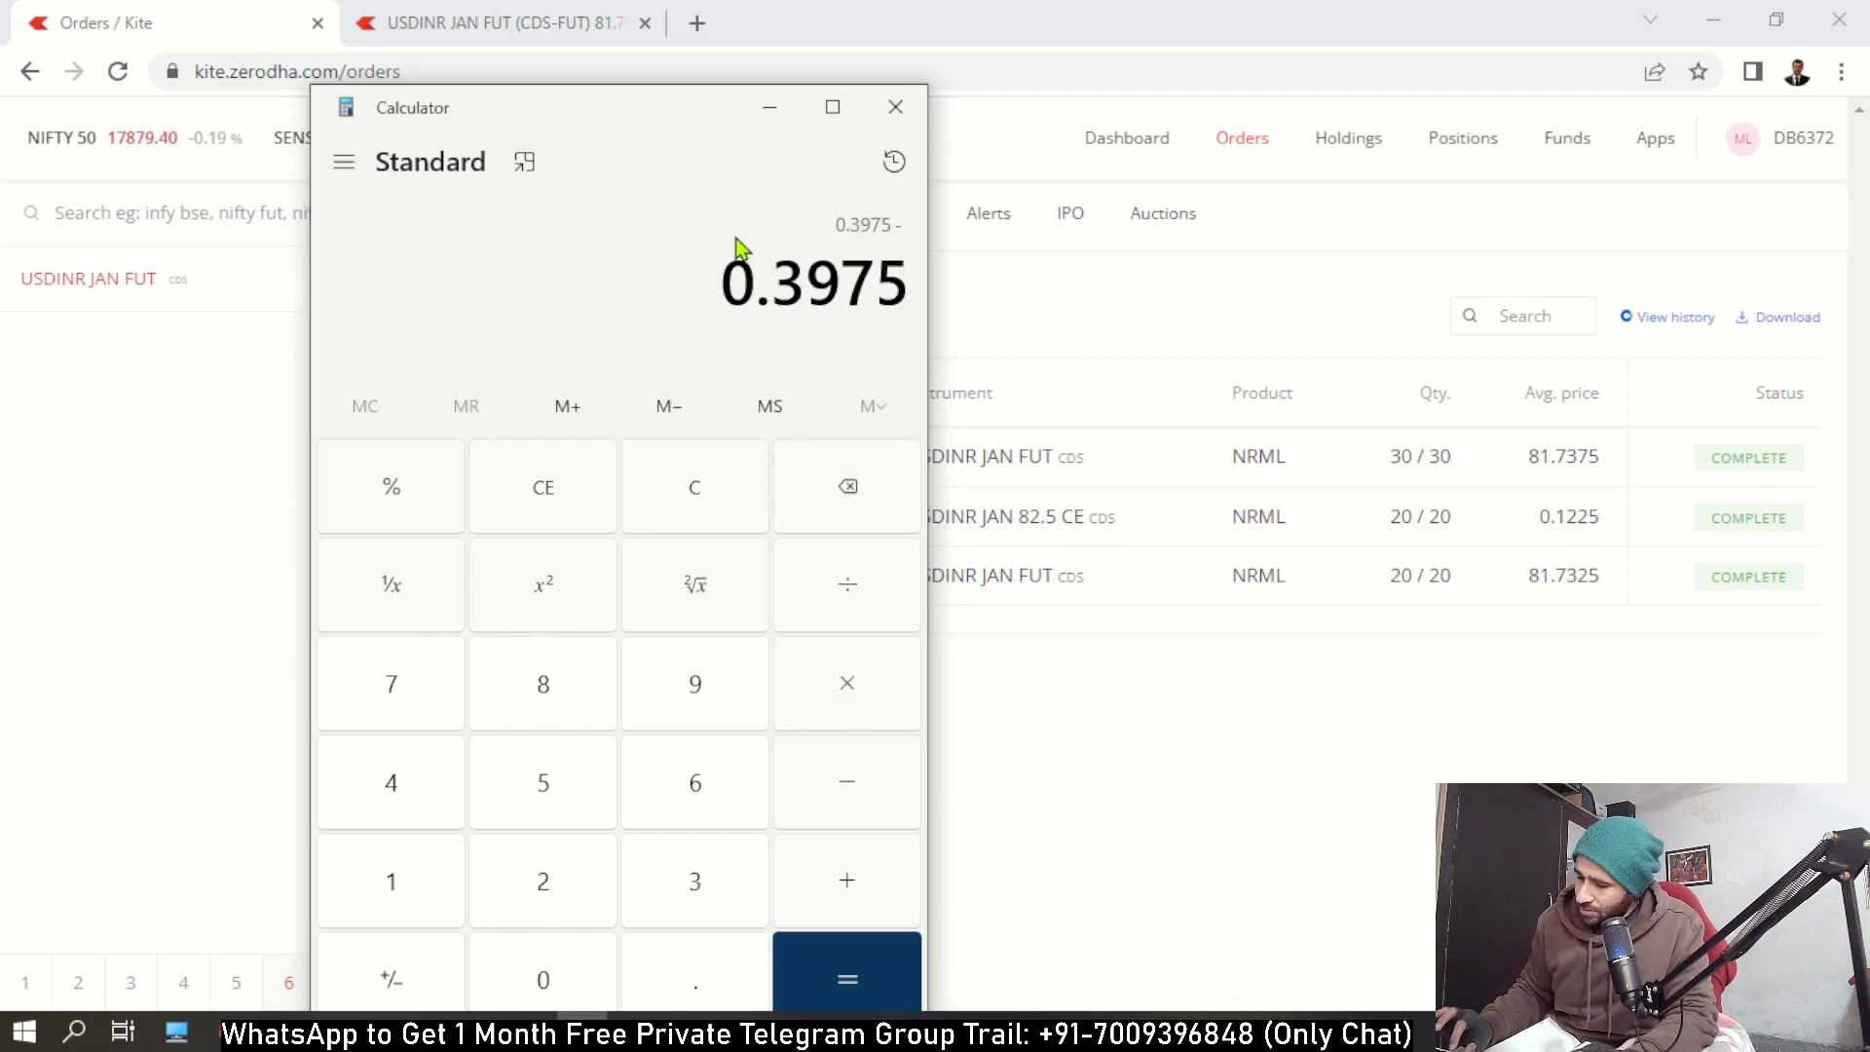
type("0.12")
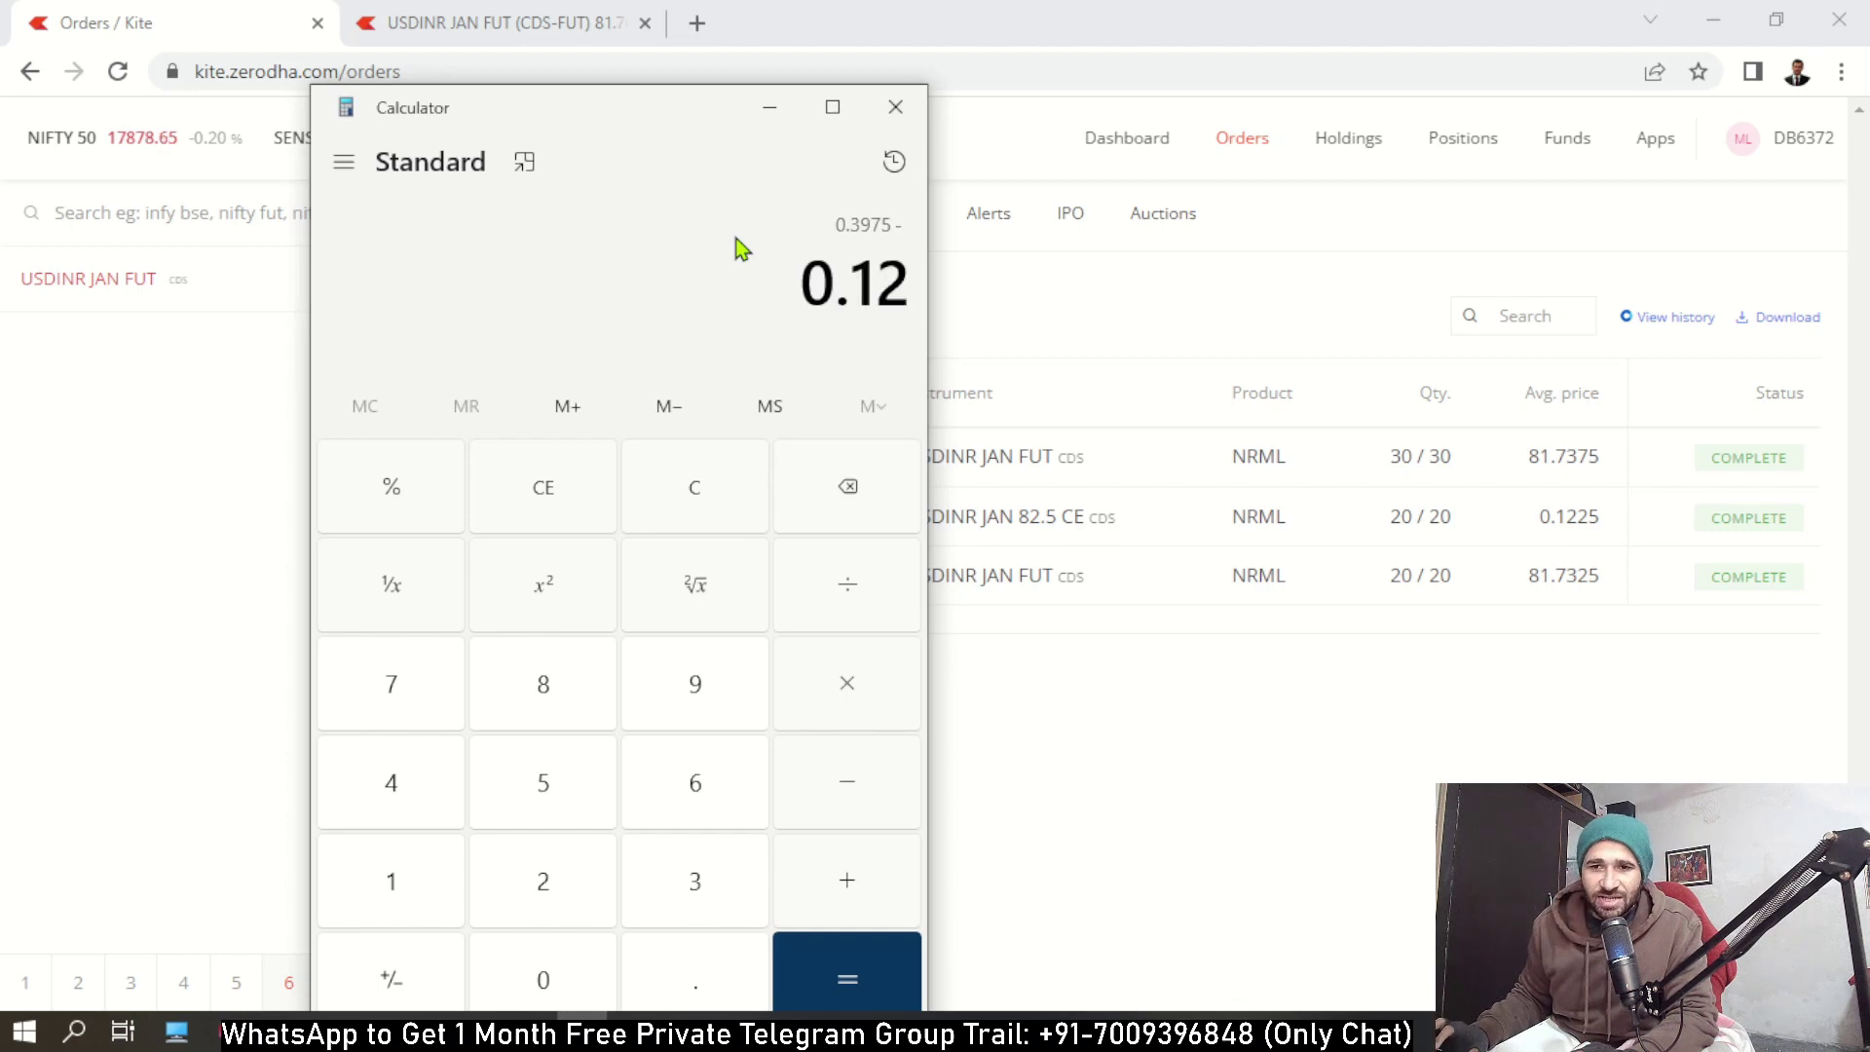
type("25")
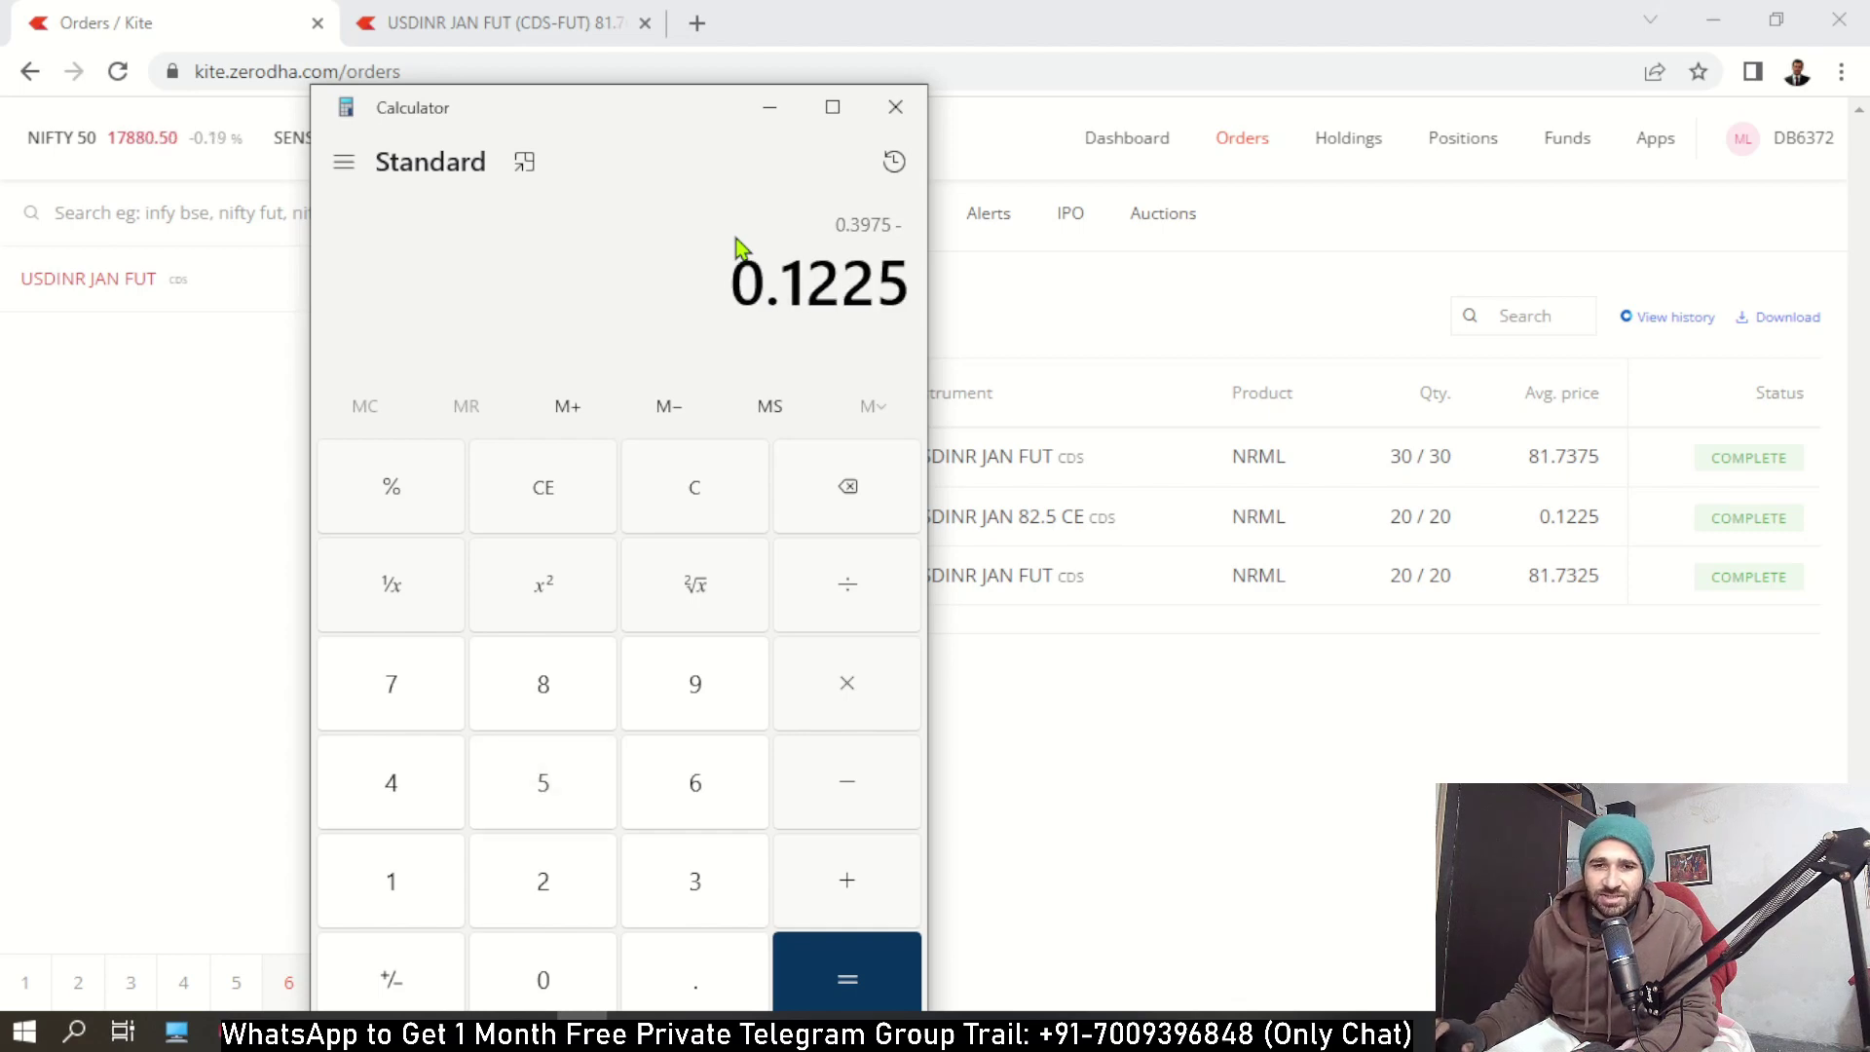
key("Return")
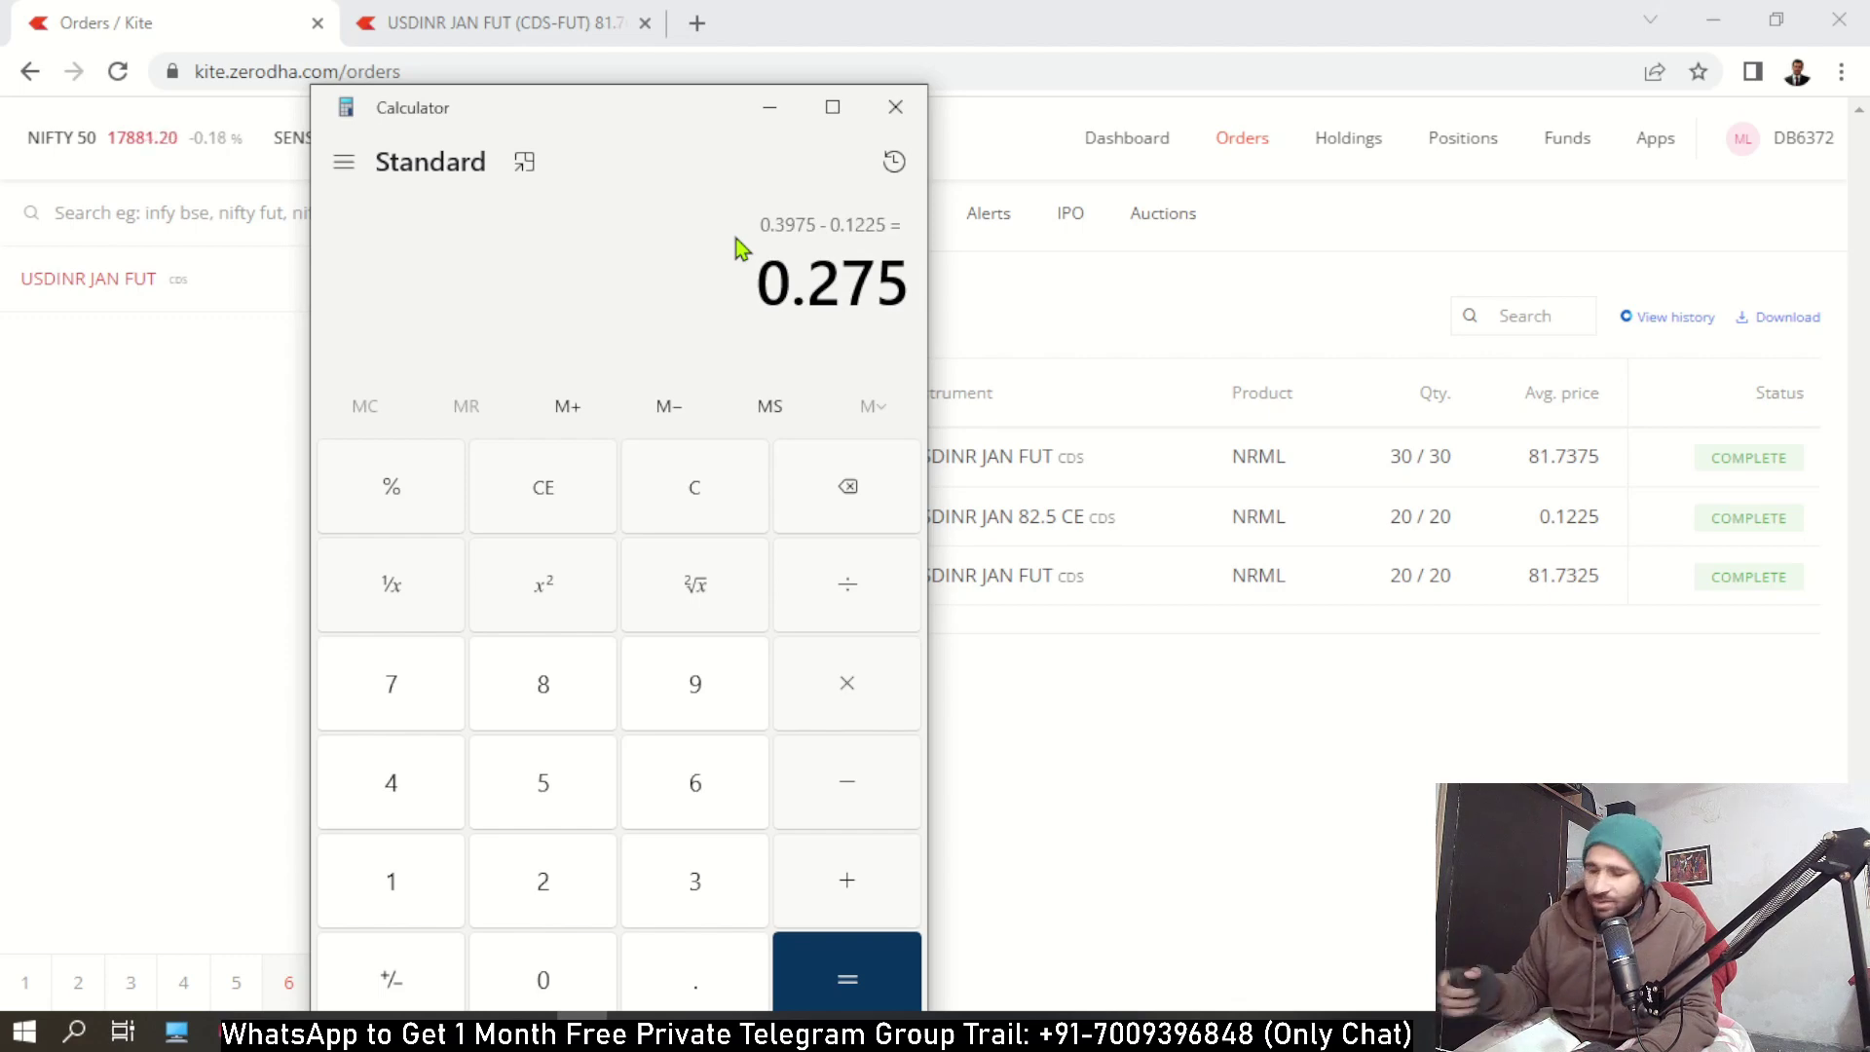
Multiply the call's price difference by 20 and by 1000 to get the loss on the option.
key("asterisk")
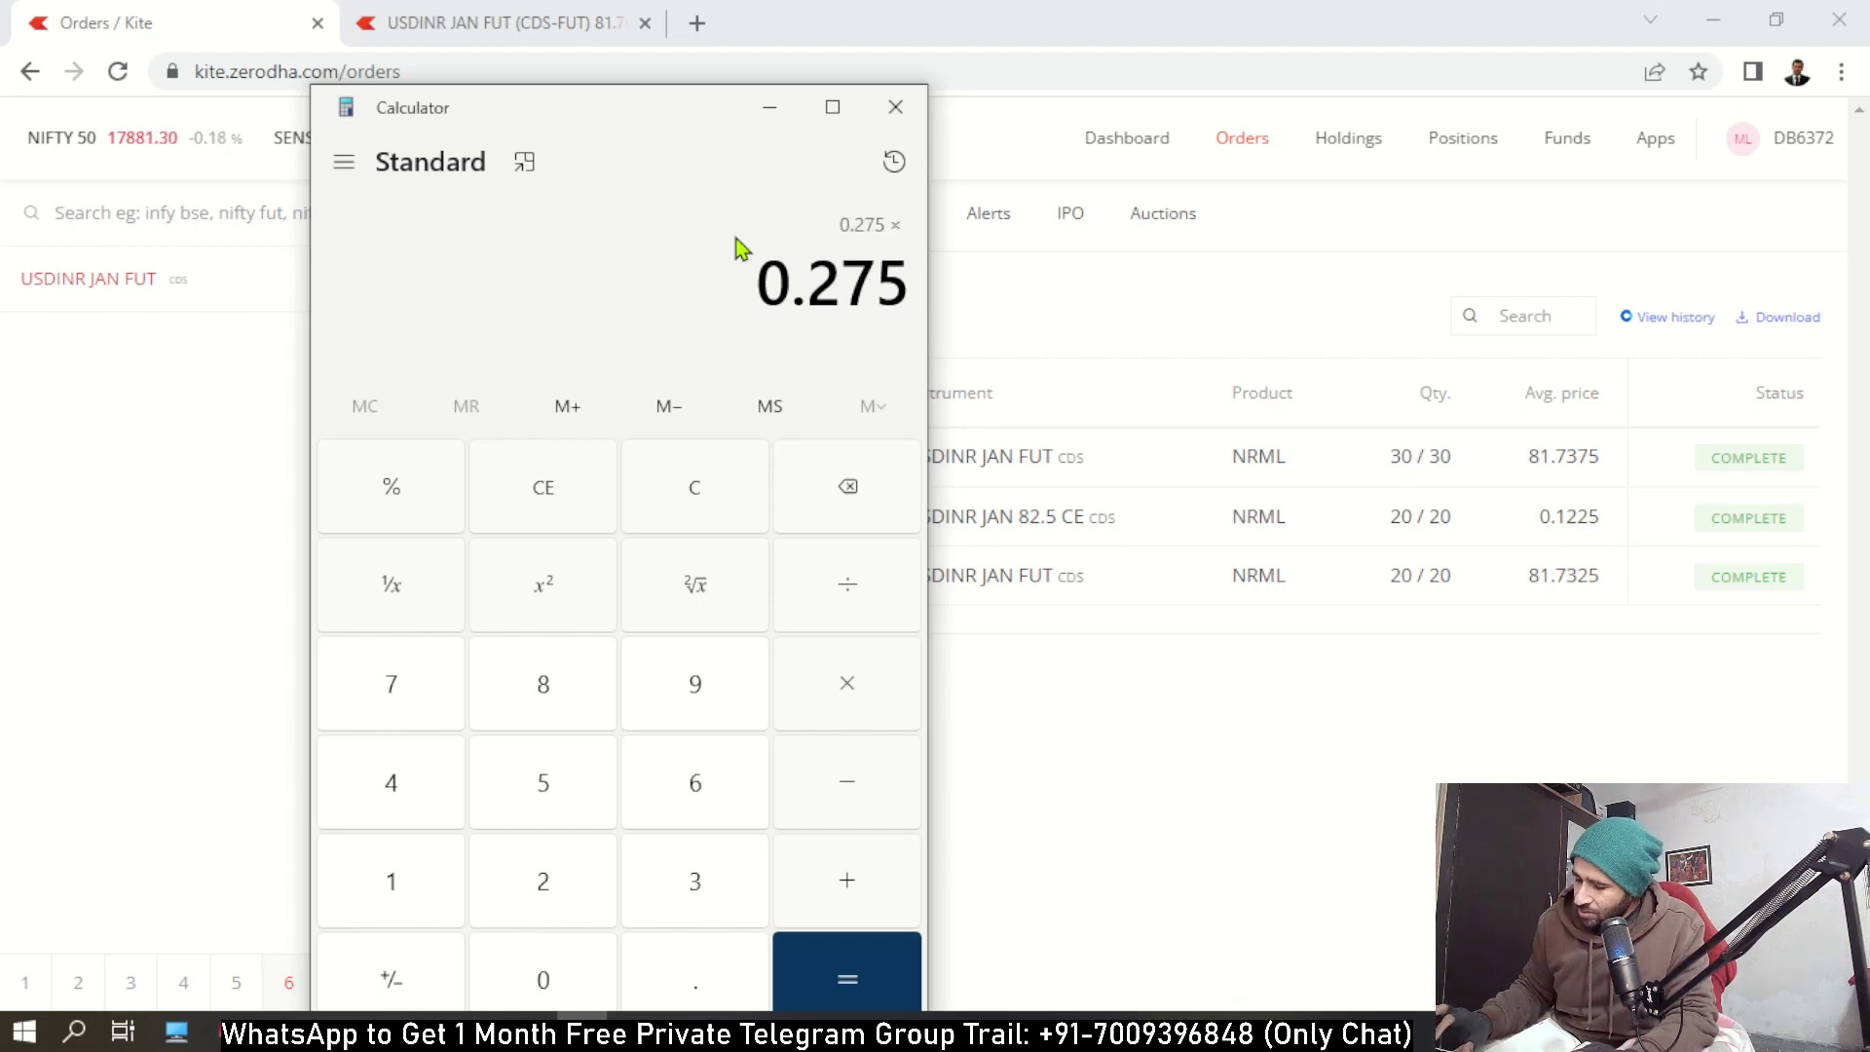
type("20")
key("Return")
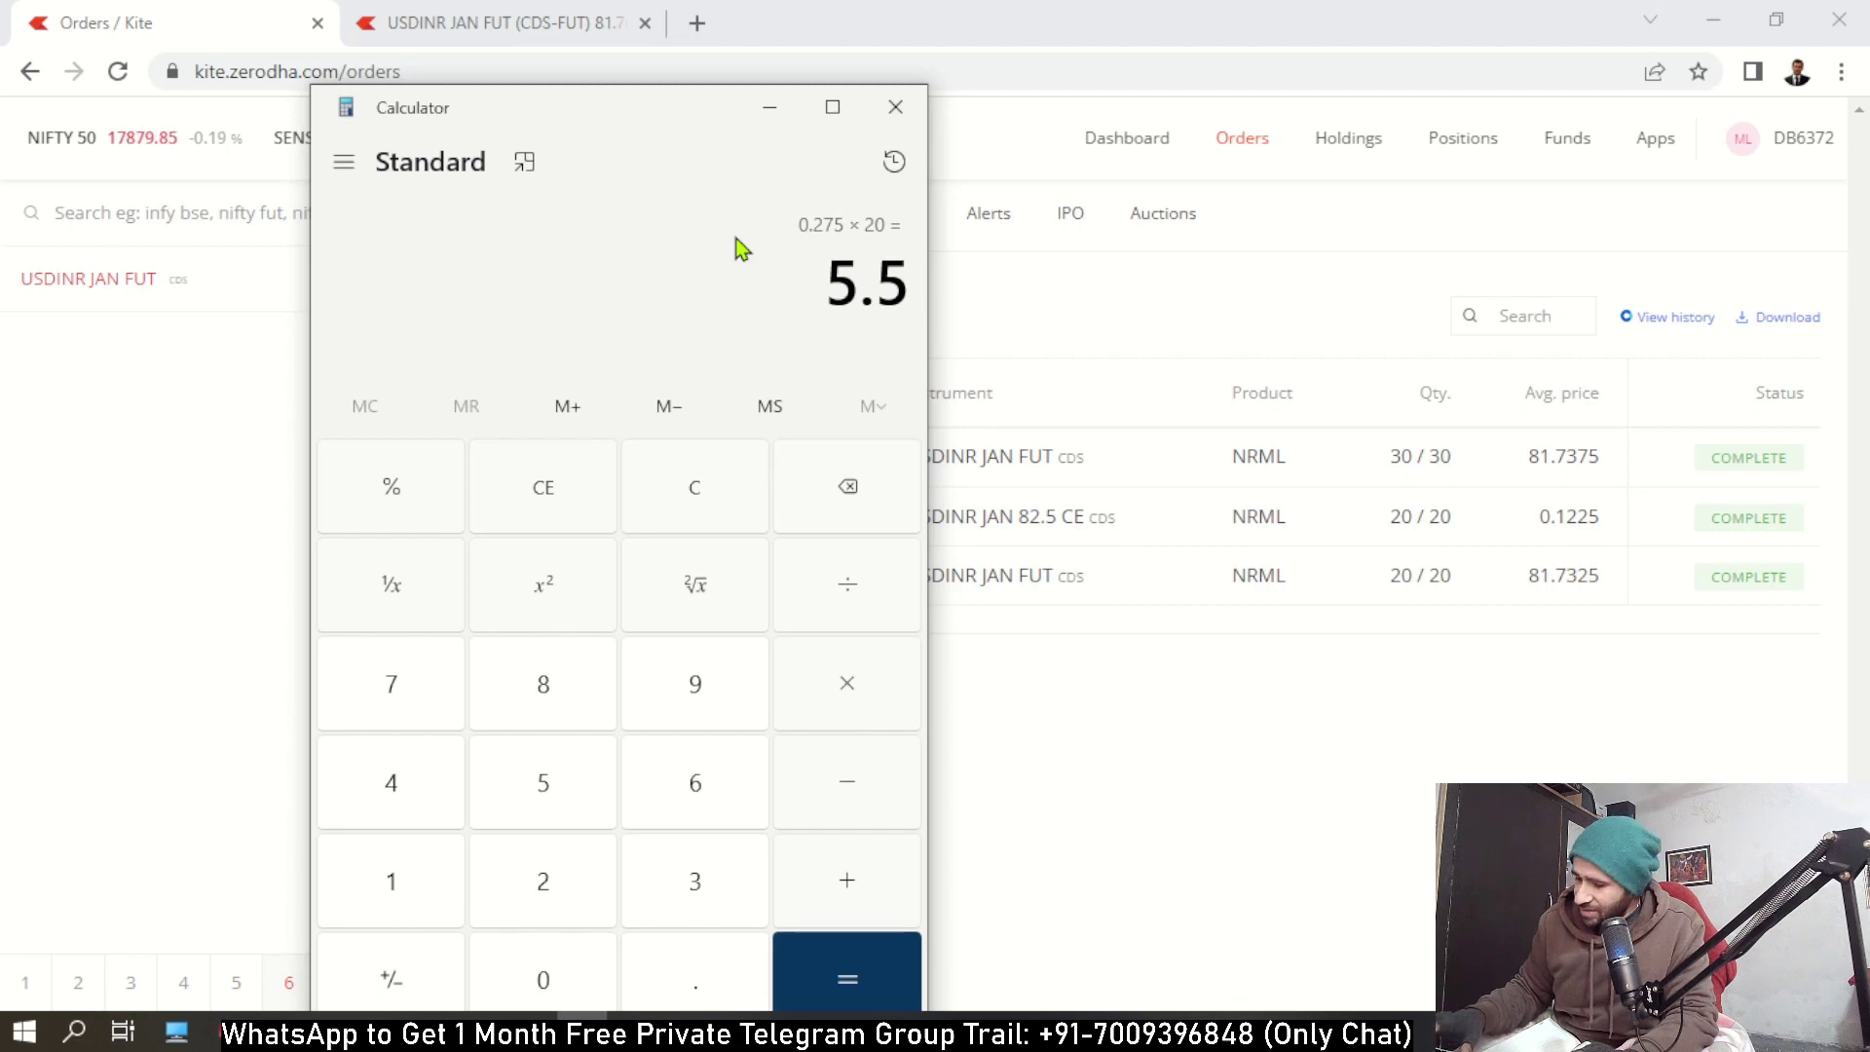
key("asterisk")
type("1000")
key("Return")
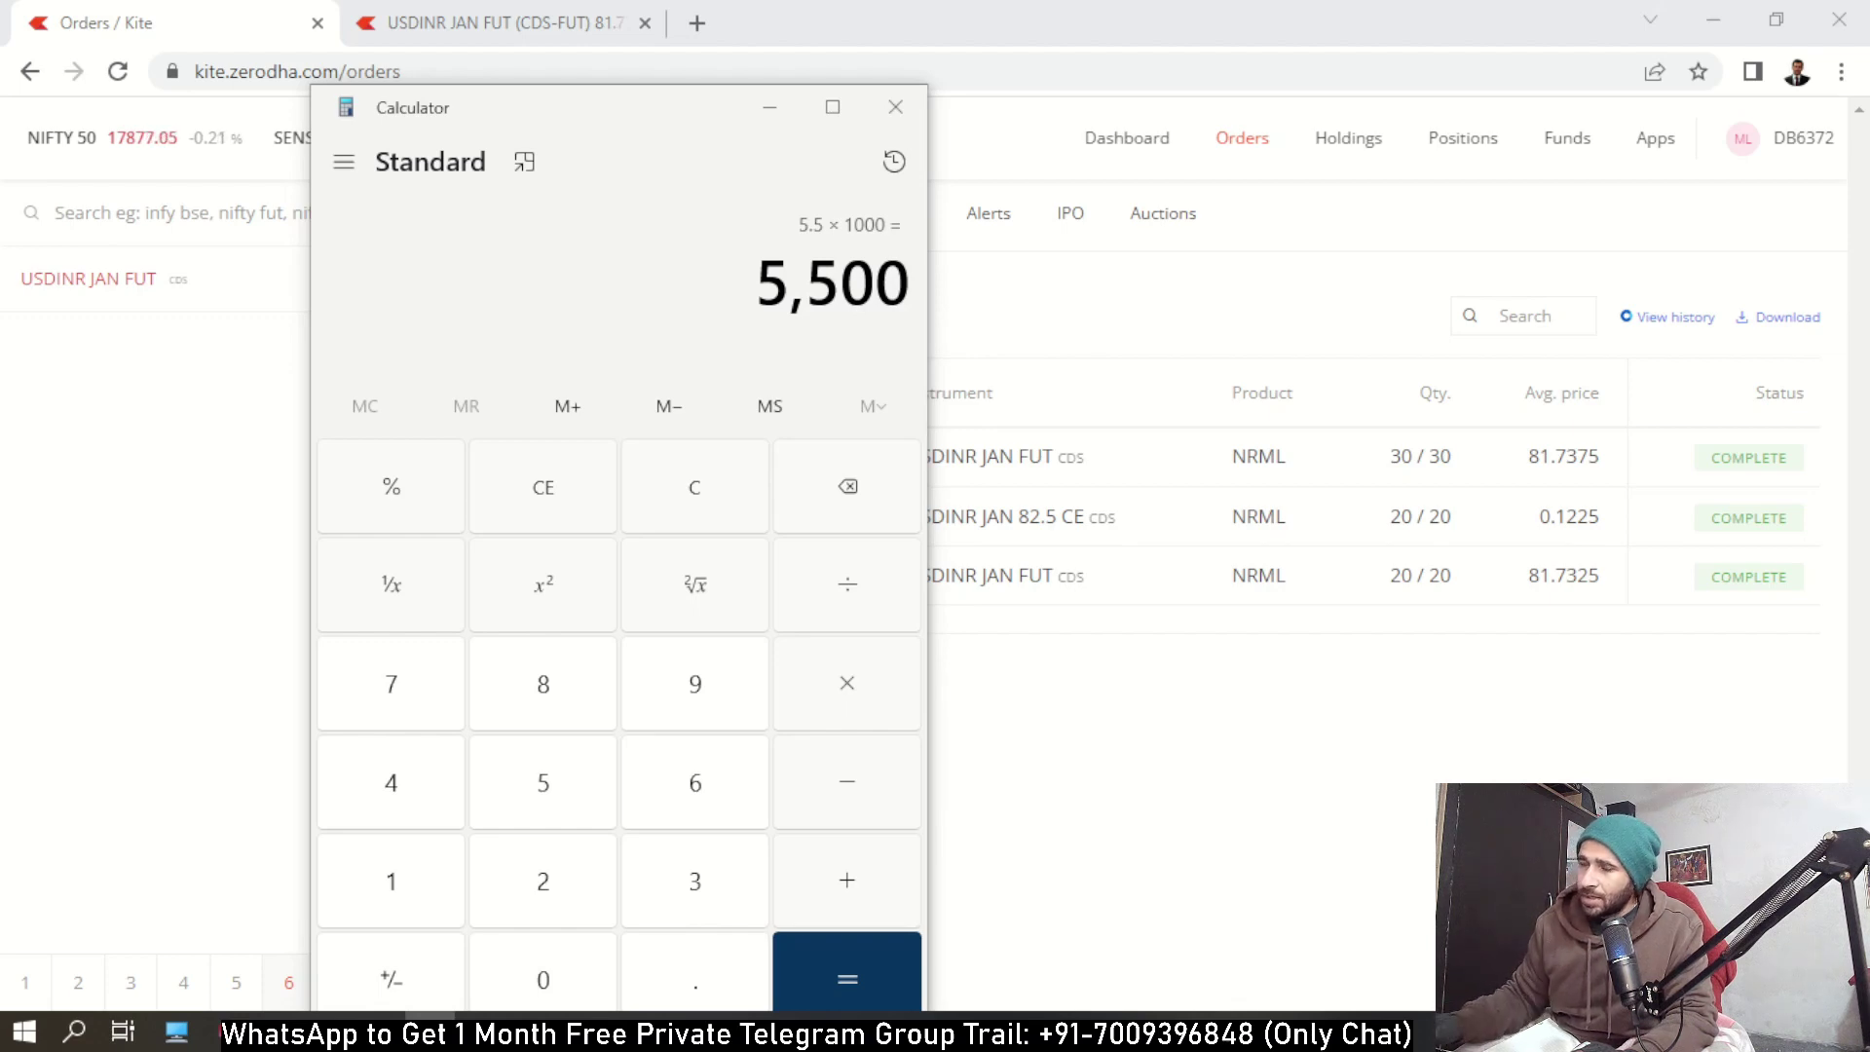
Clear Calculator and subtract the option loss of 5500 from the futures profit of 16600.
left_click(725, 497)
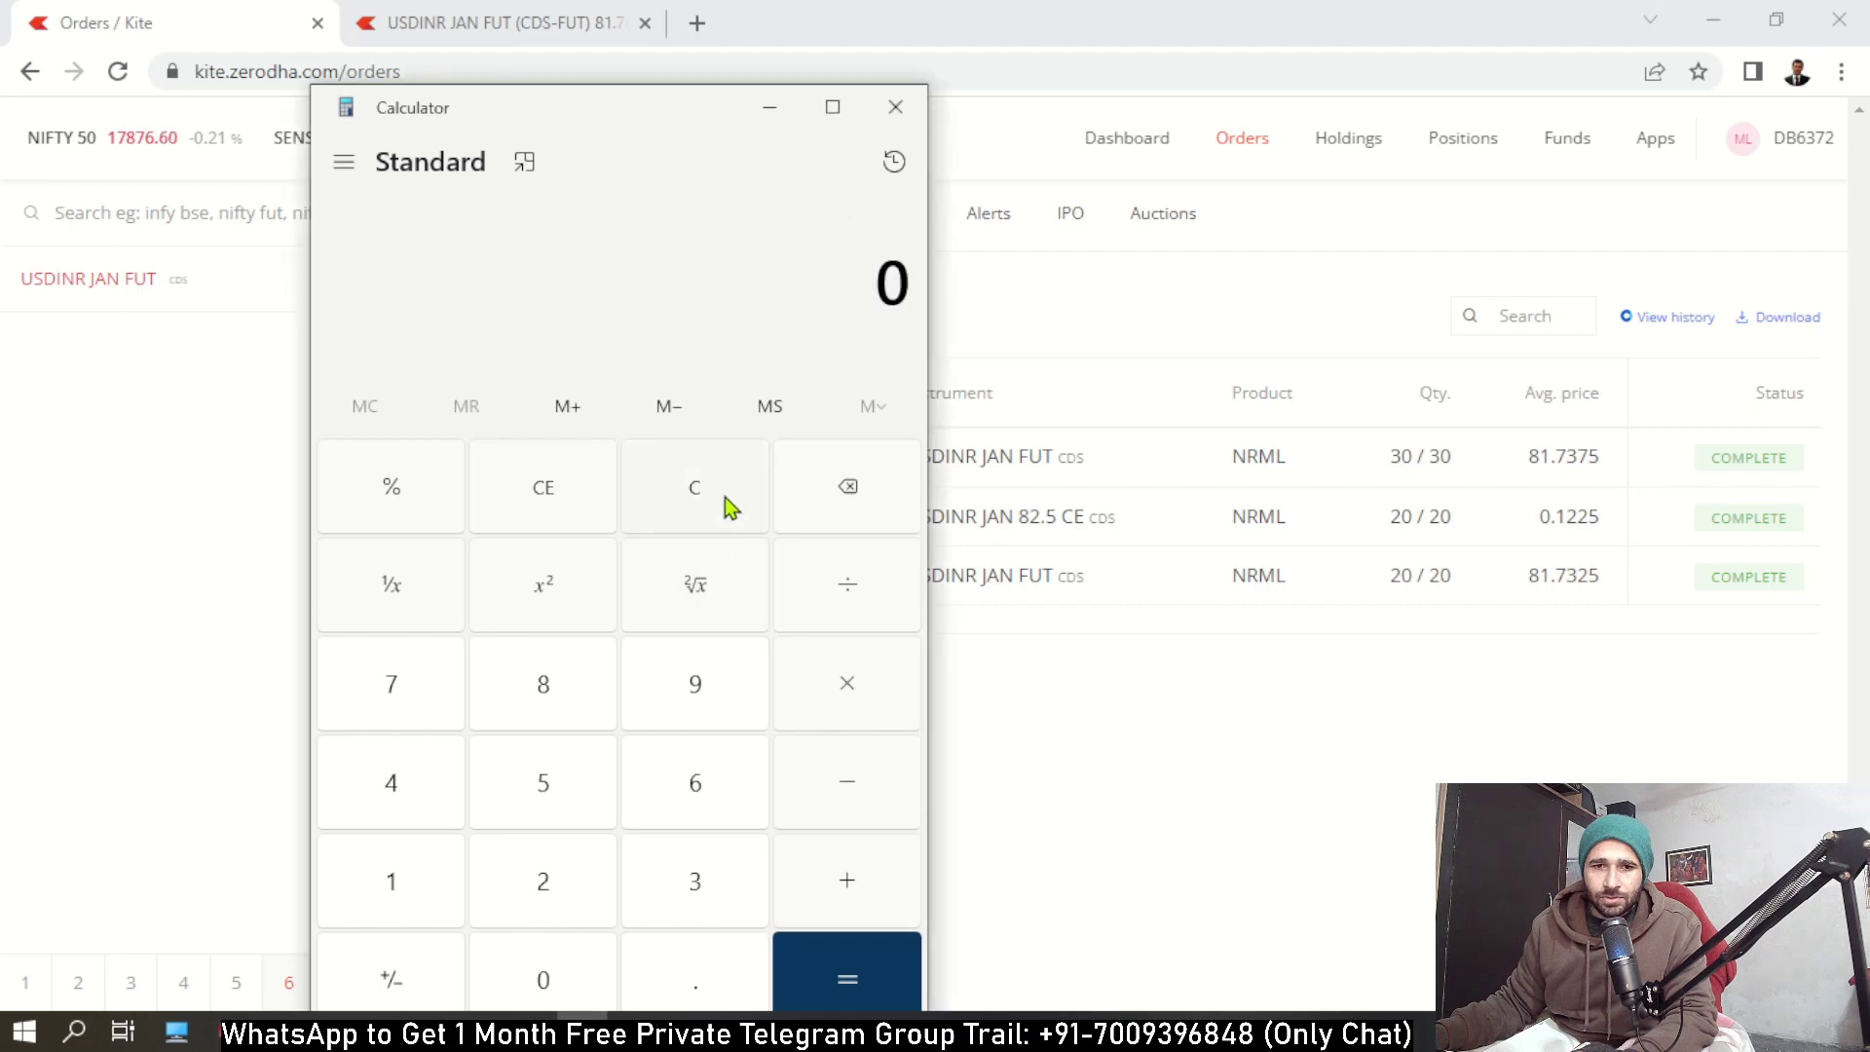
type("16,60")
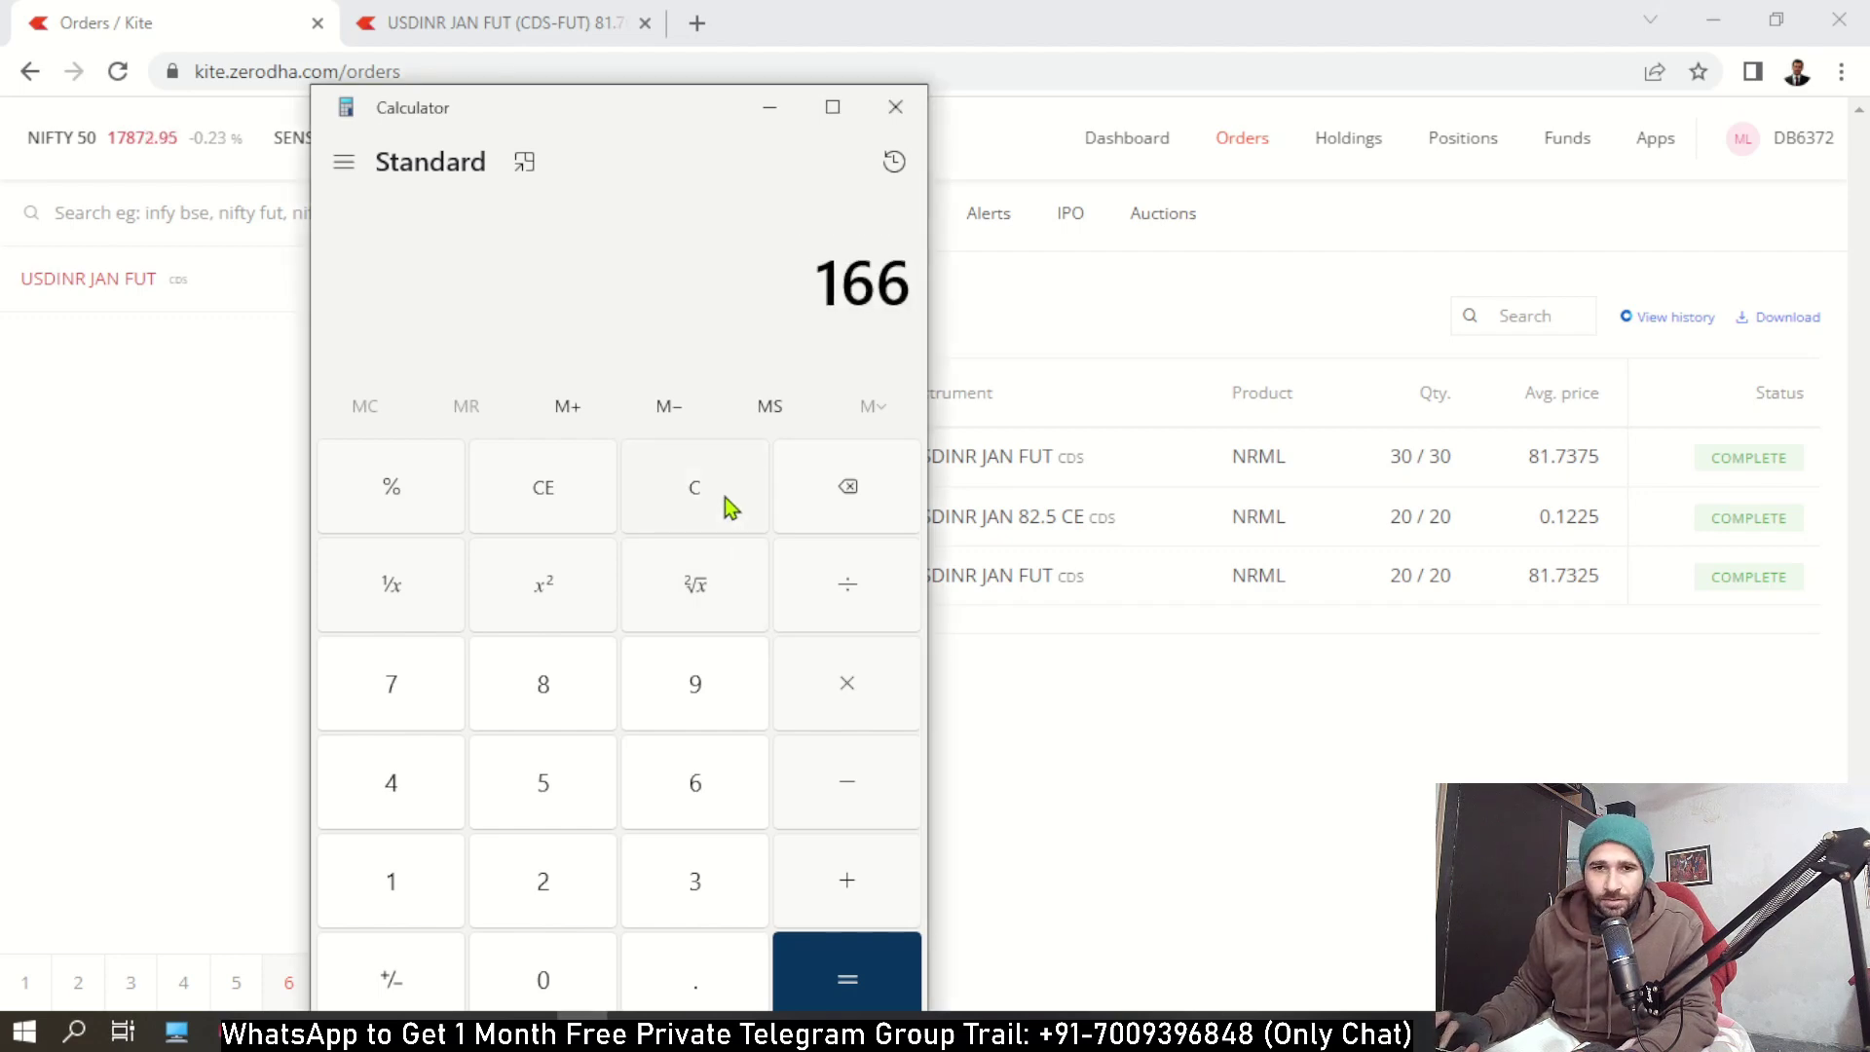
type("0")
key("minus")
type("500")
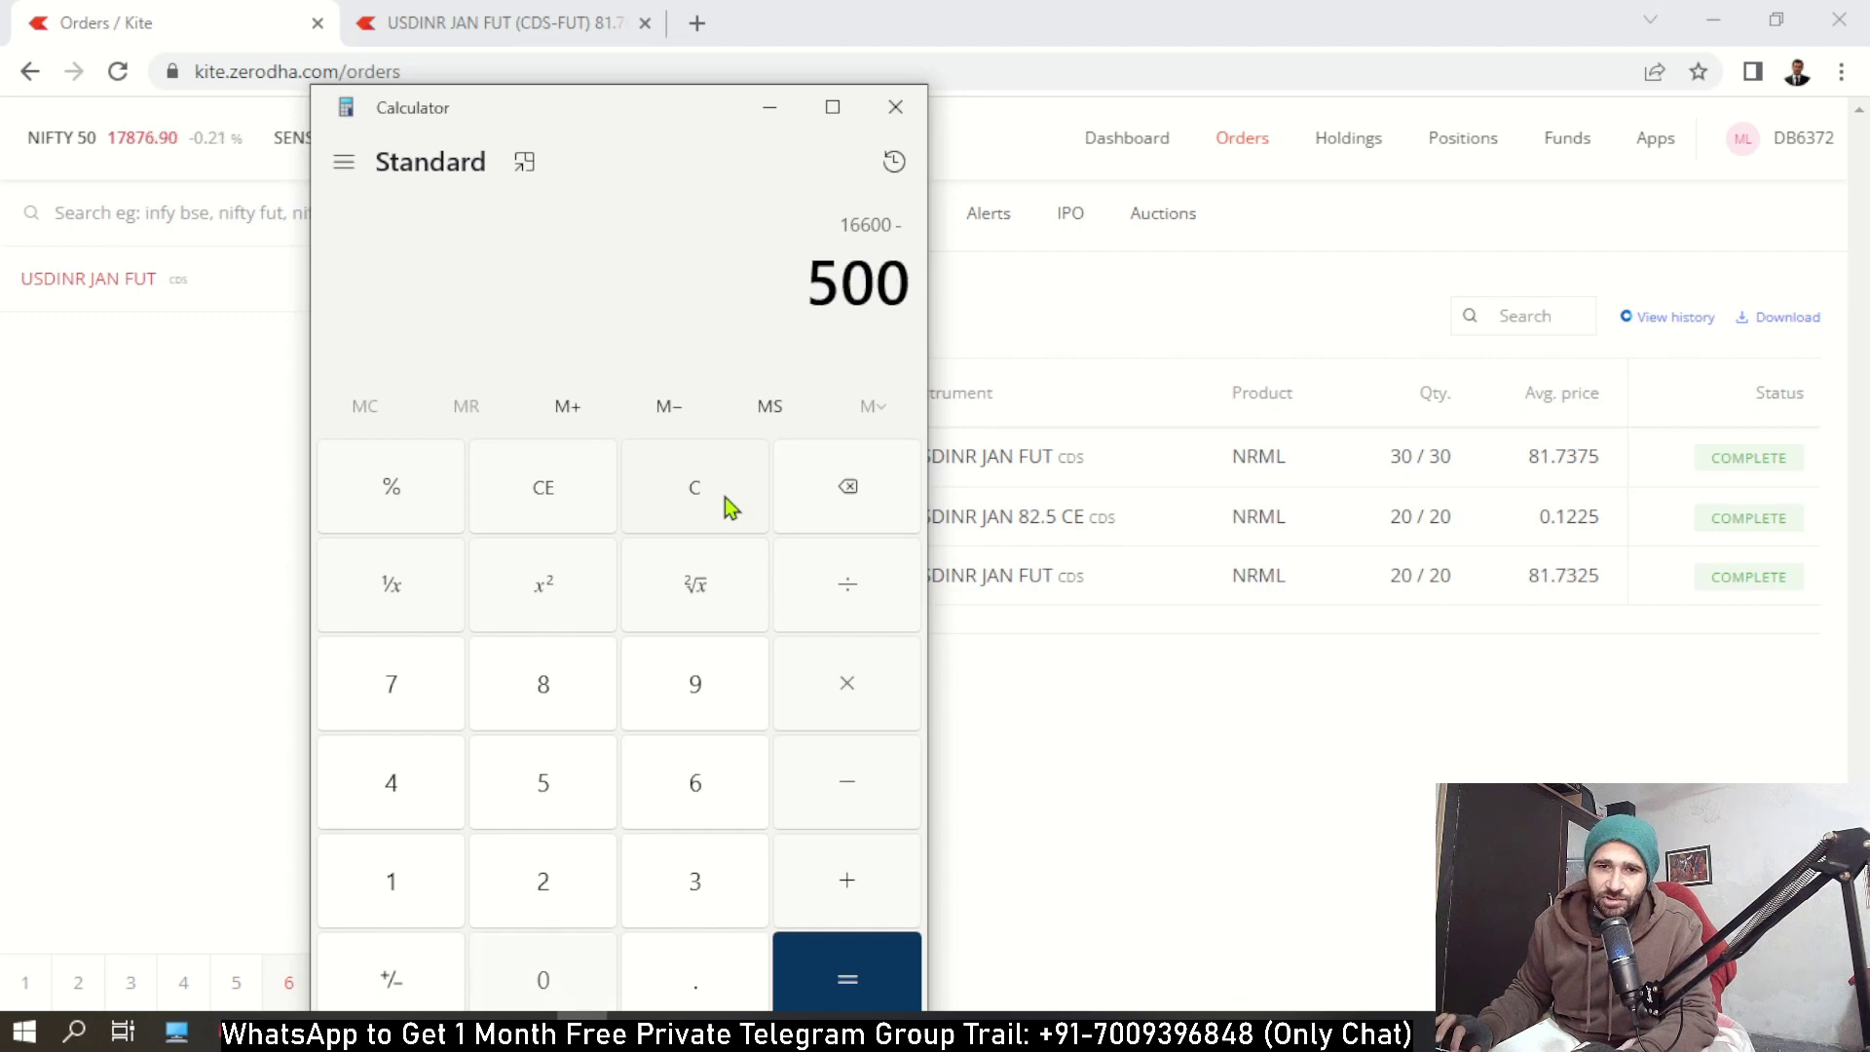
key("BackSpace")
key("BackSpace")
type("500")
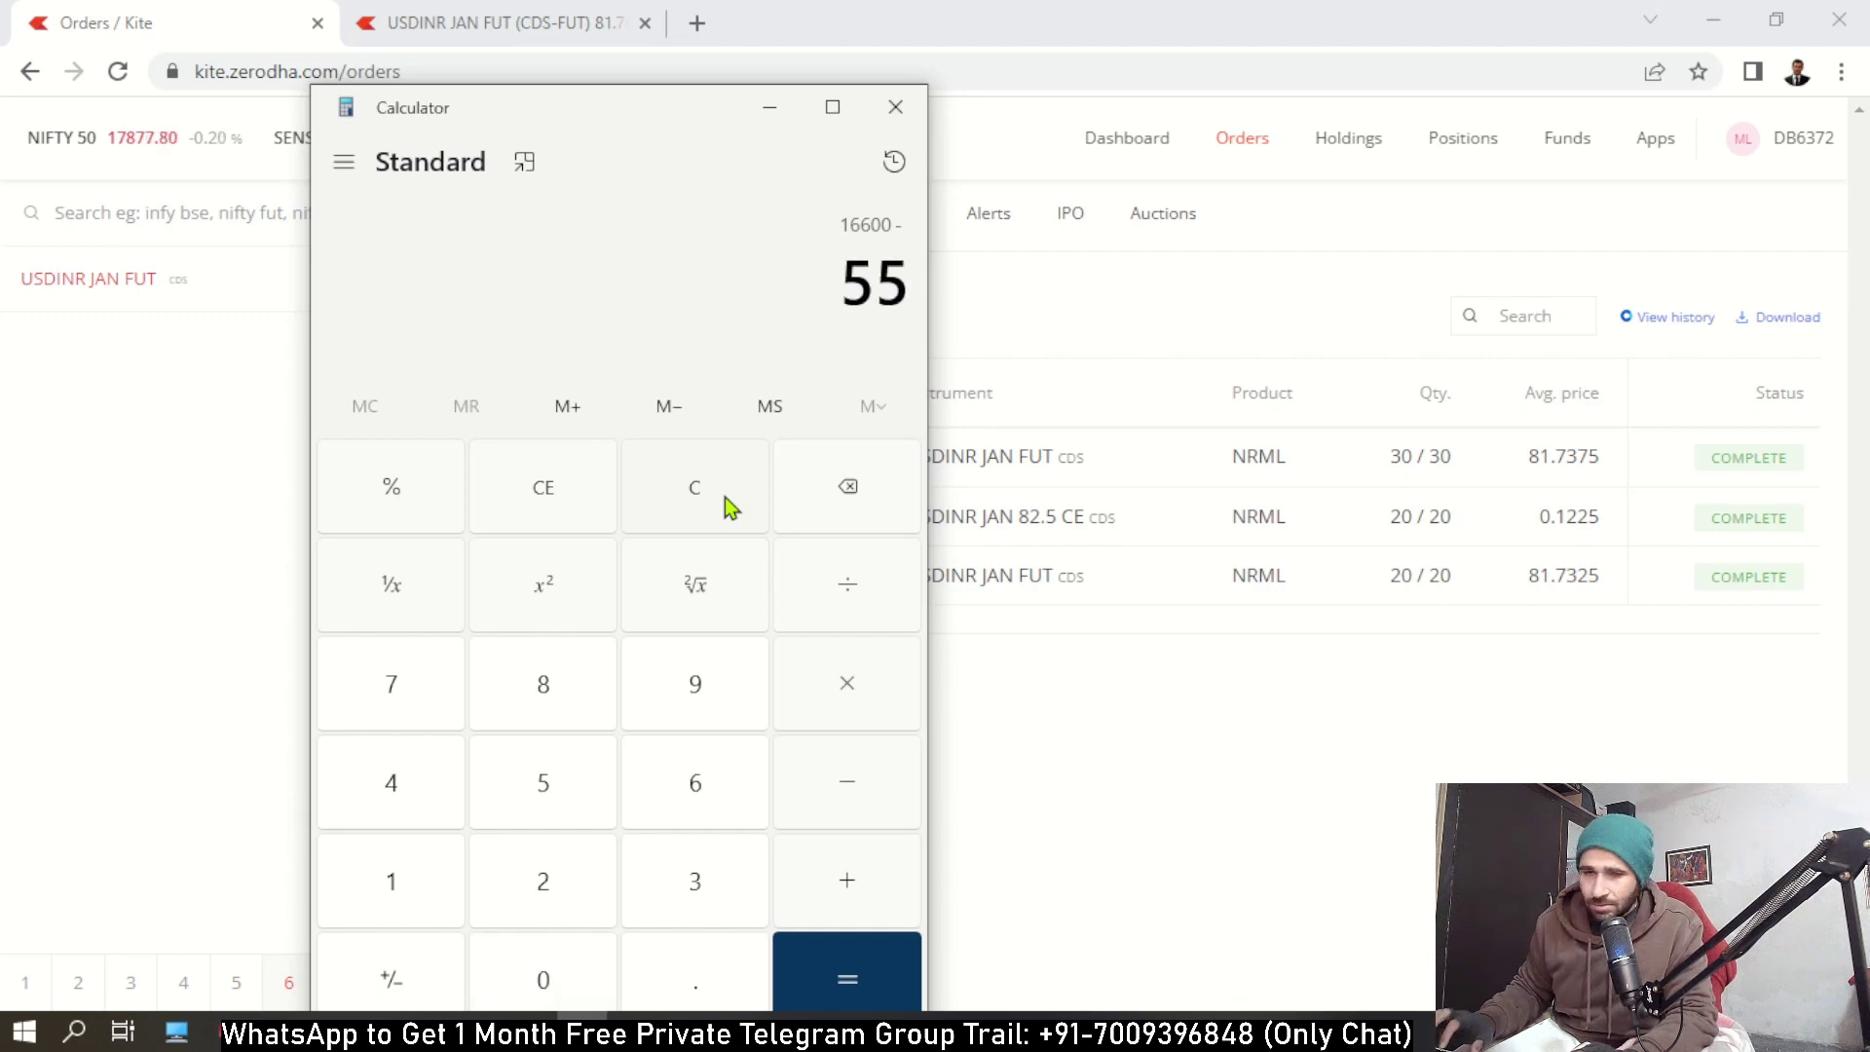
key("Return")
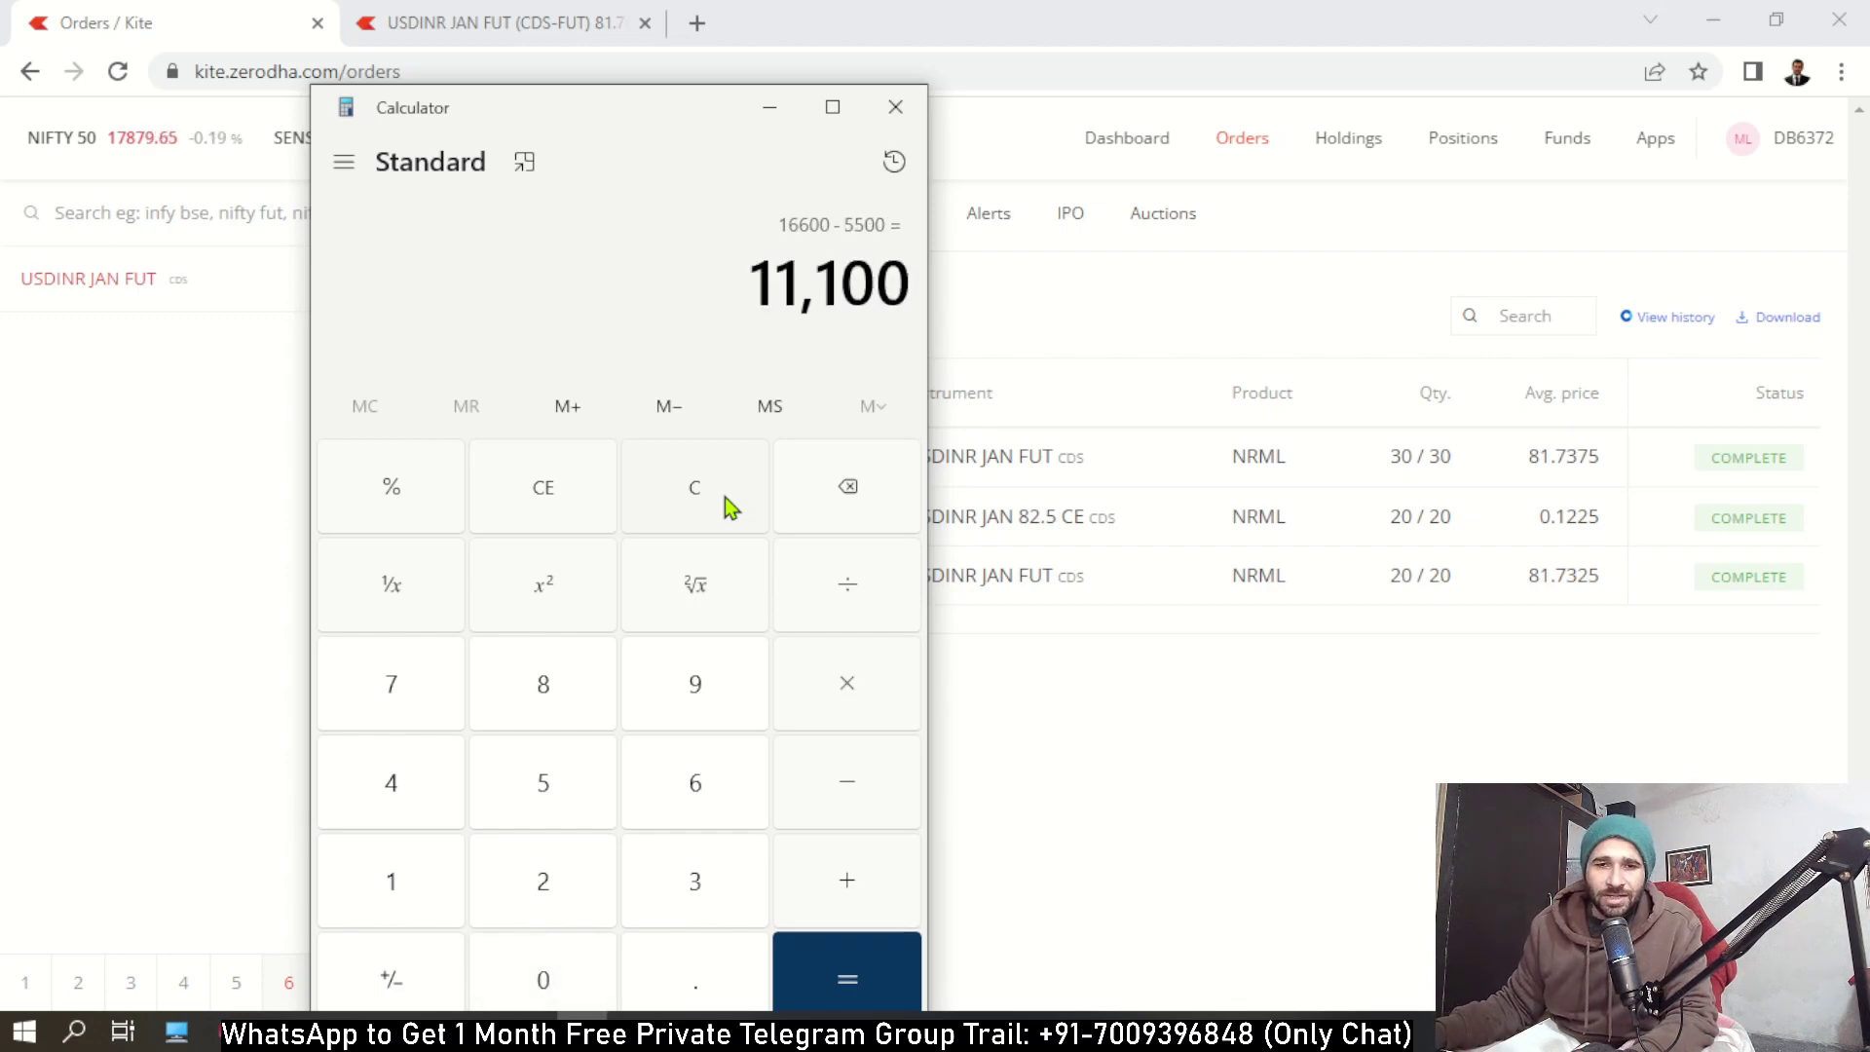
Open Kite's positions list and compare its P&L figures with the net profit worked out in Calculator.
left_click(291, 477)
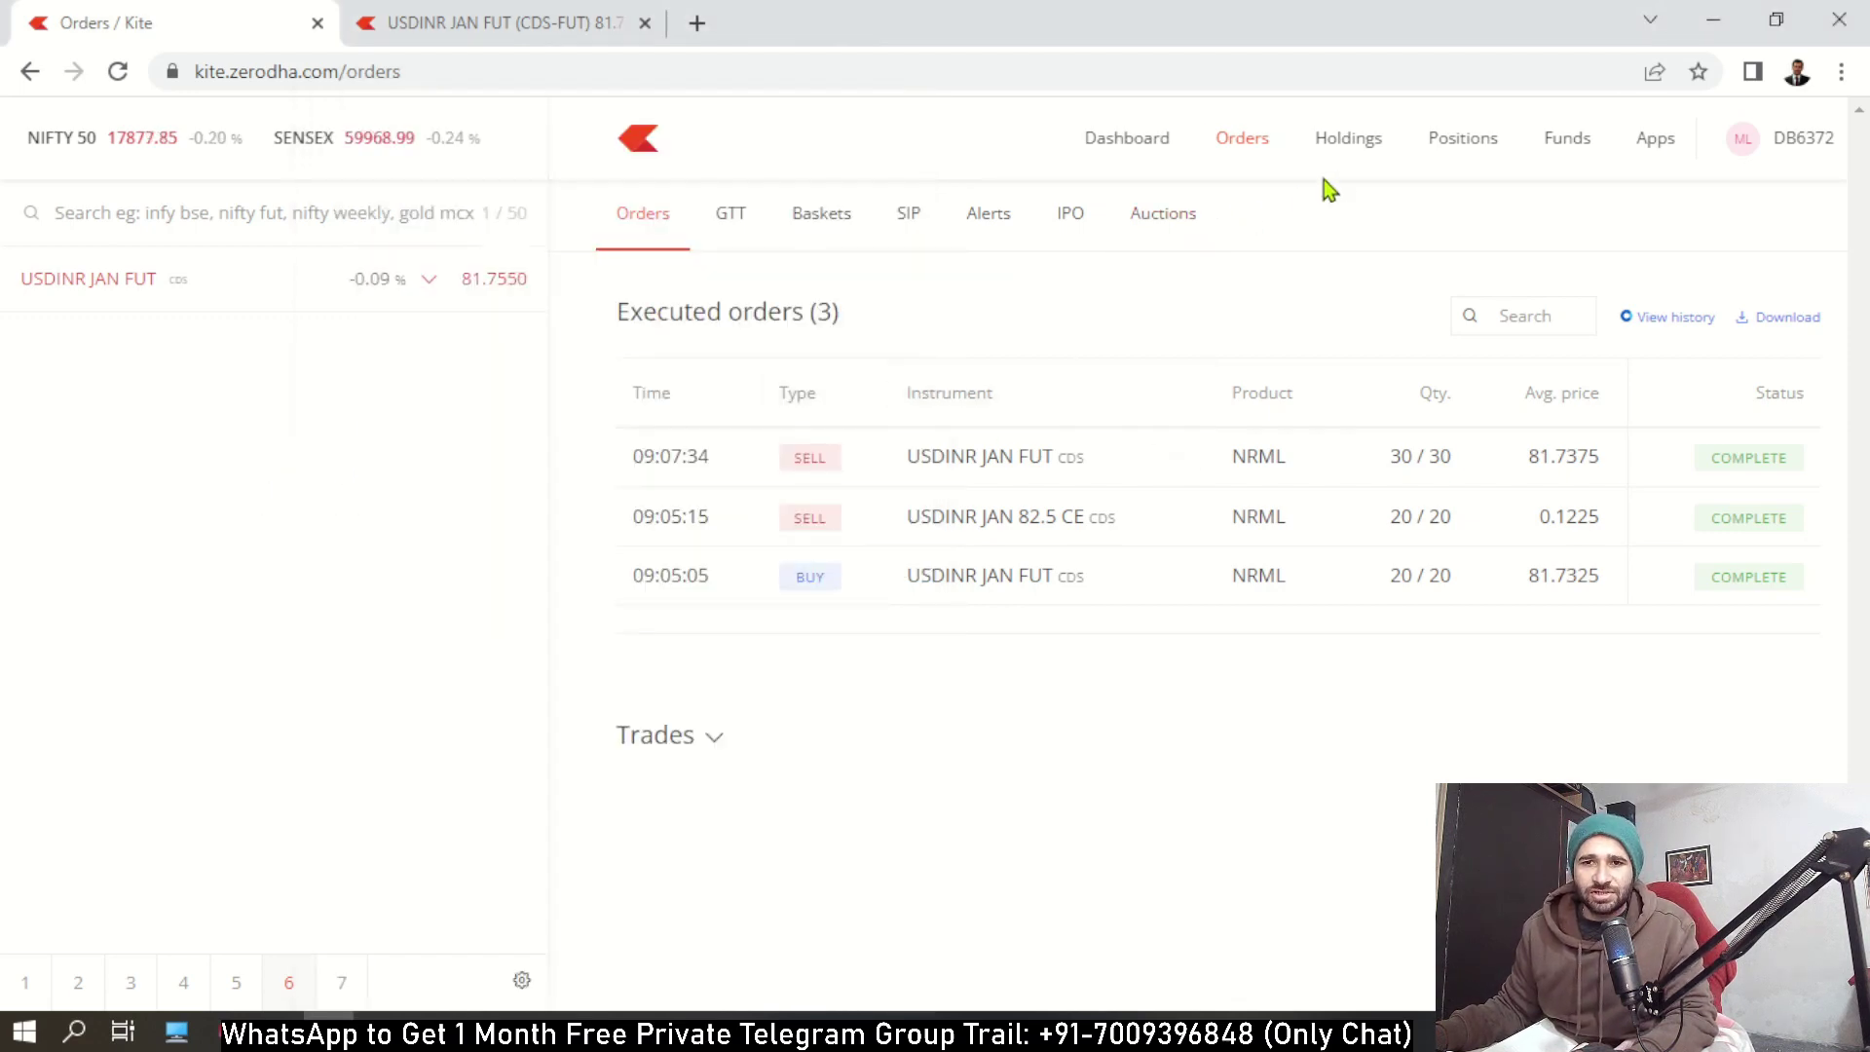
left_click(1459, 136)
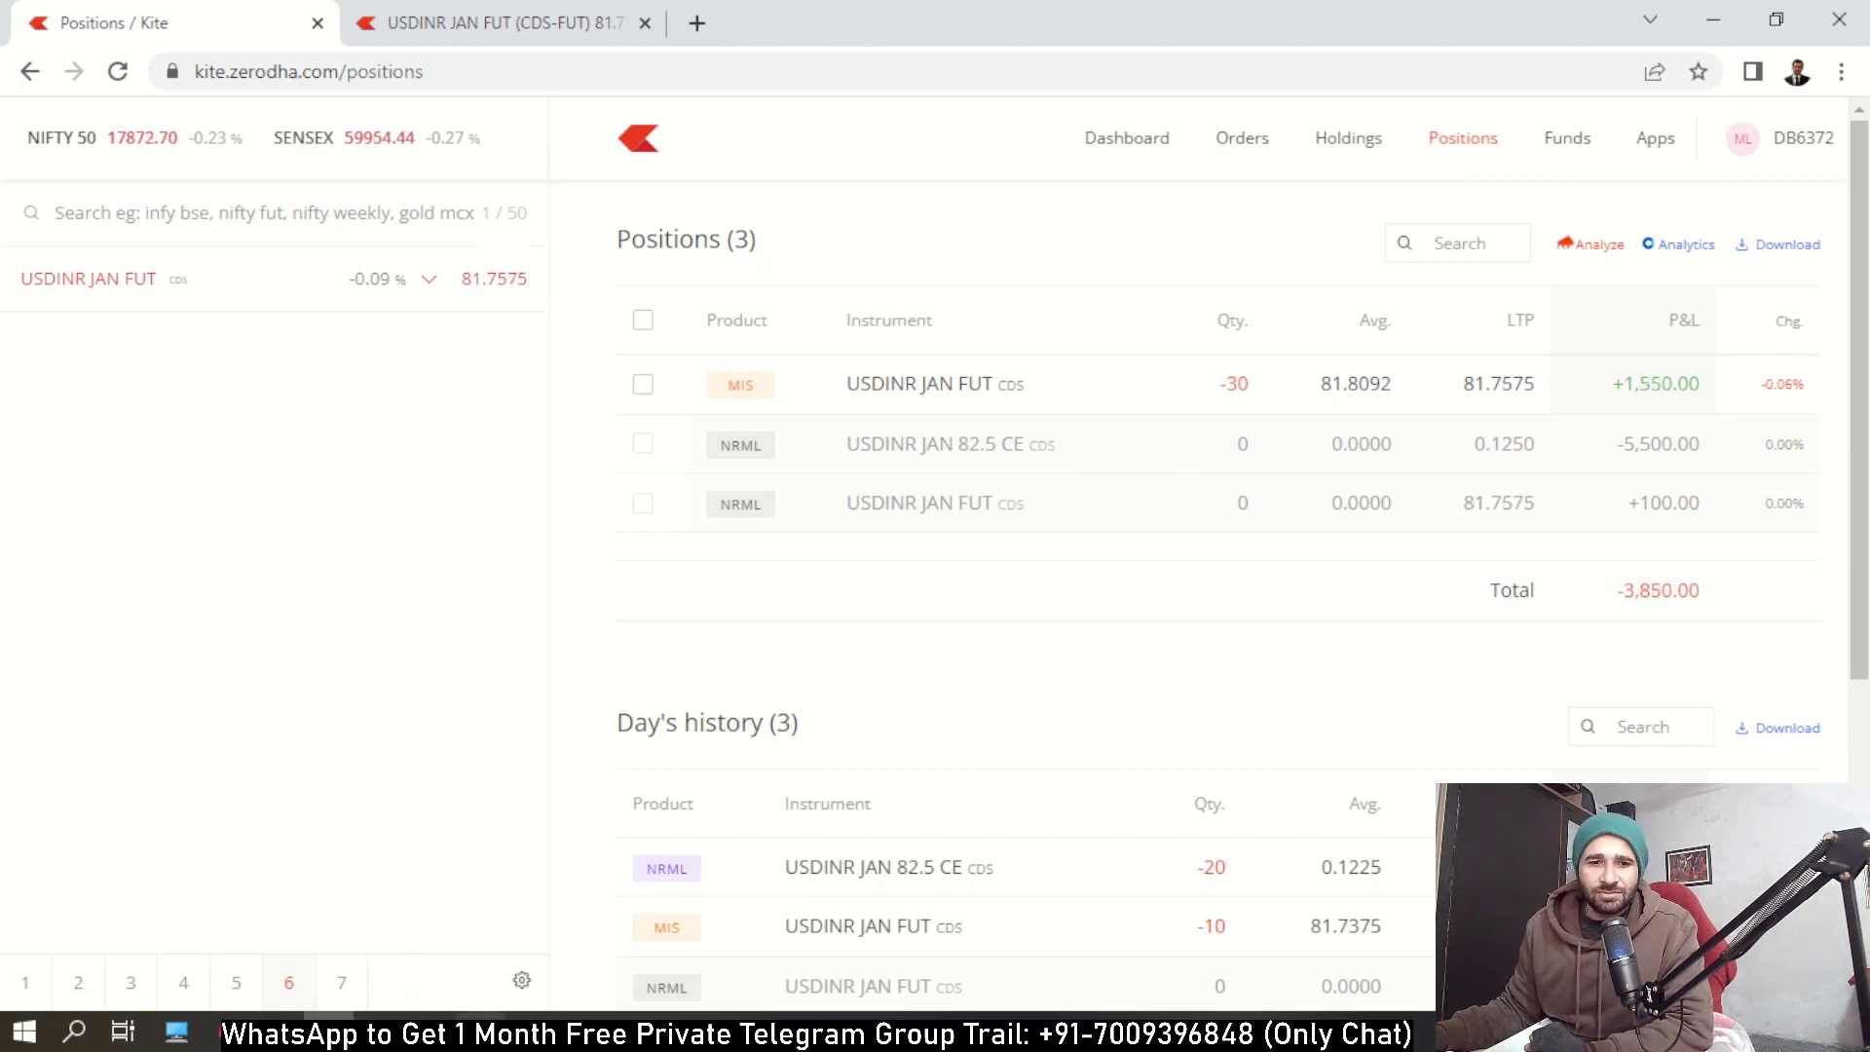
left_click(582, 1022)
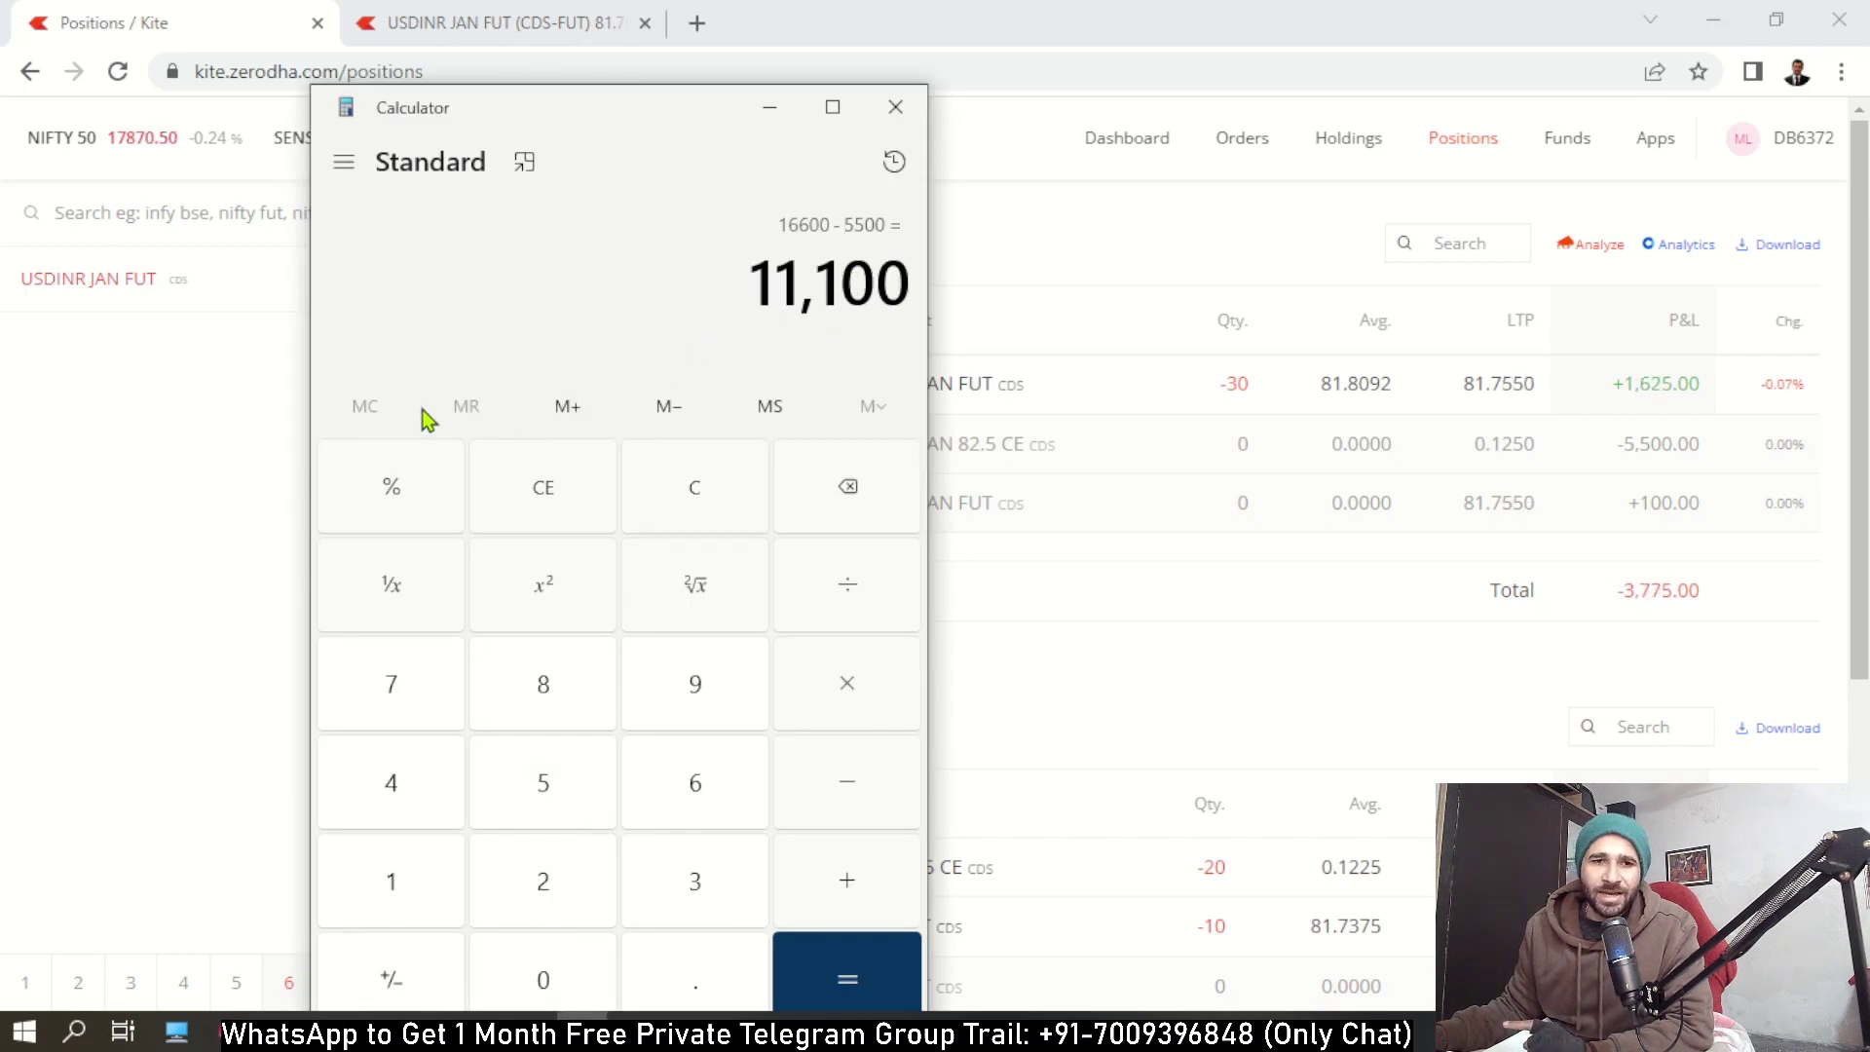
left_click(264, 430)
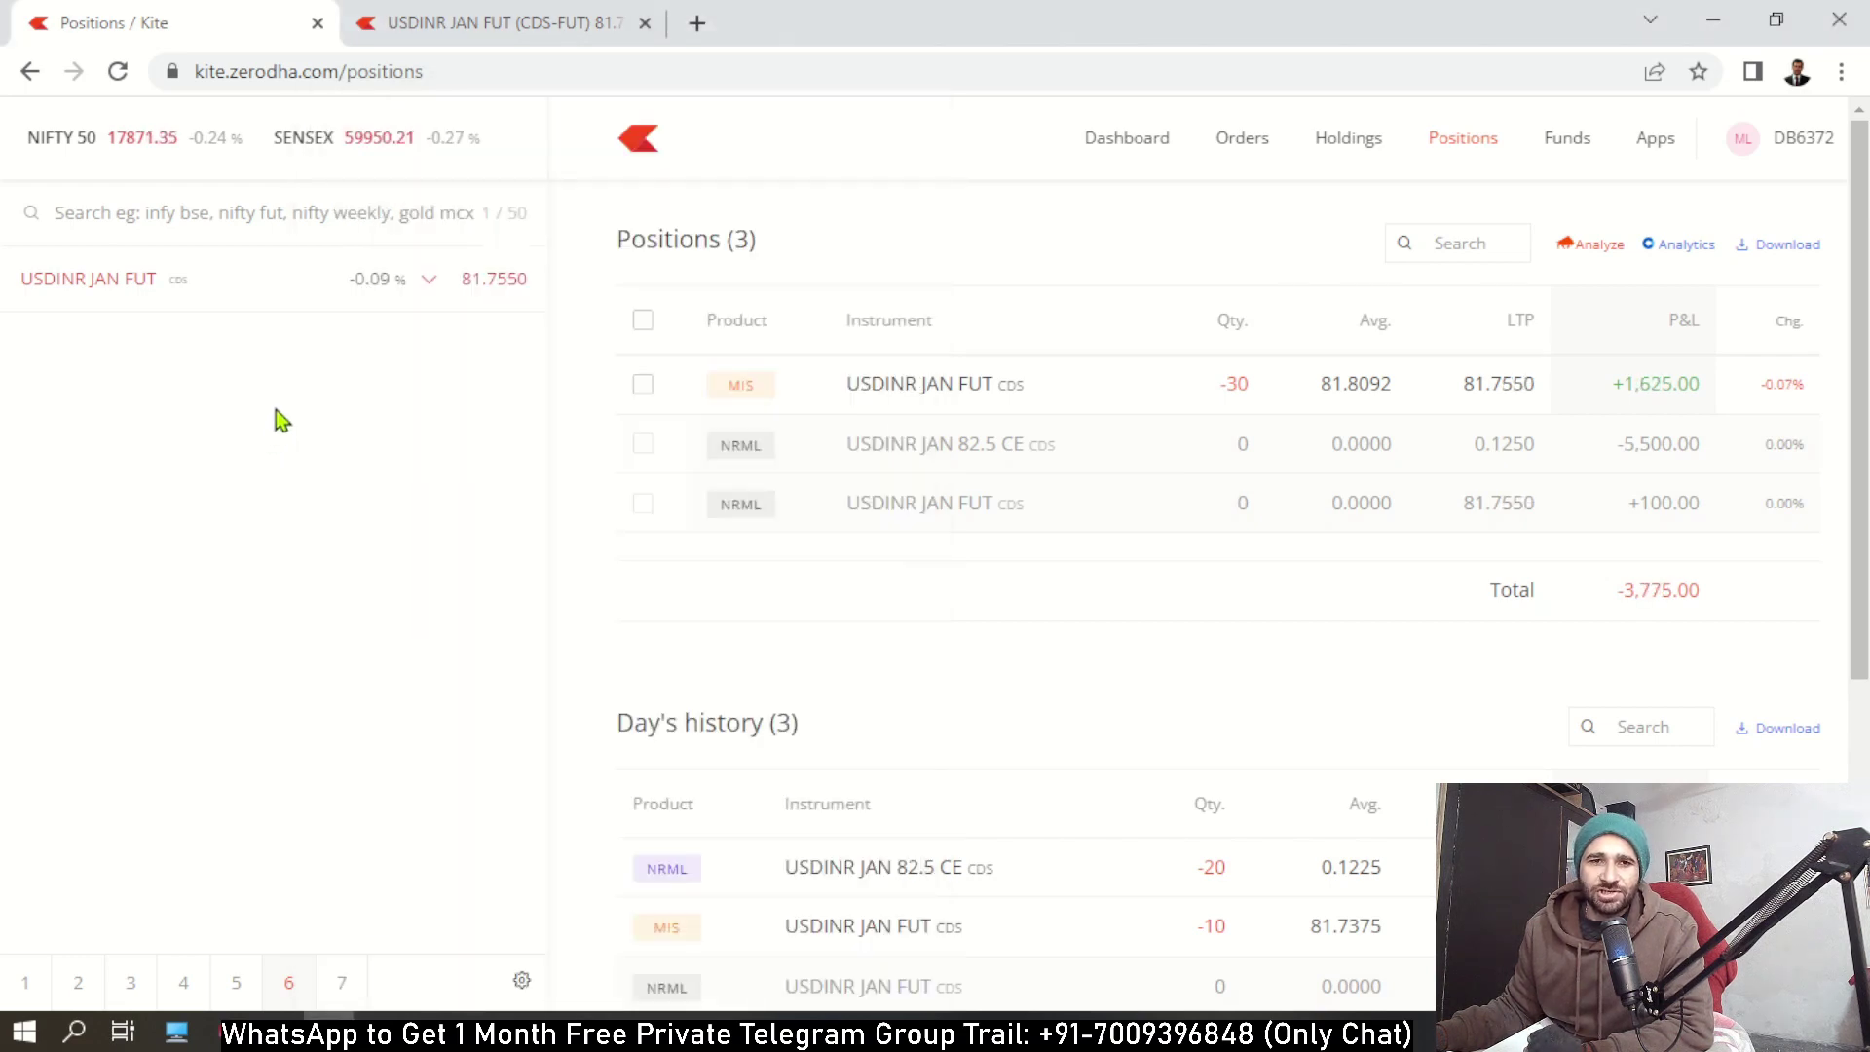
Set the USDINR JAN FUT chart's interval to 1 day.
left_click(440, 30)
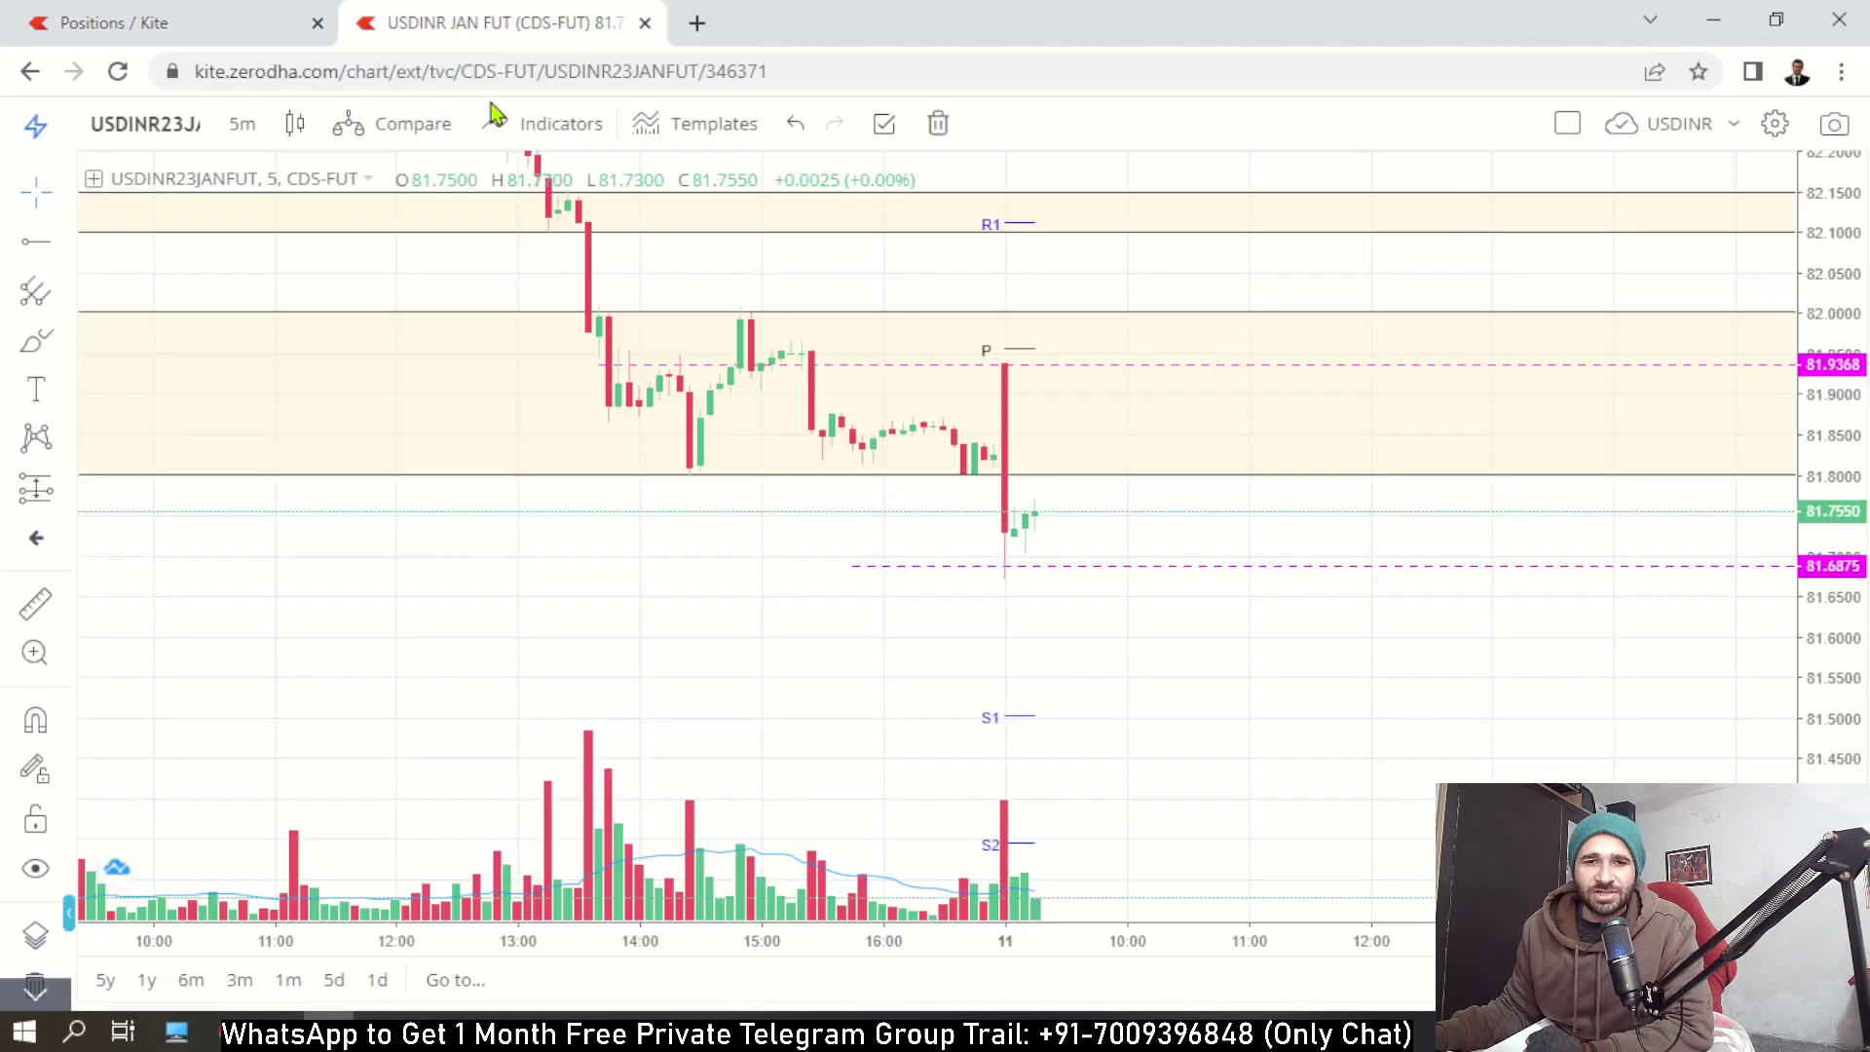
left_click(239, 123)
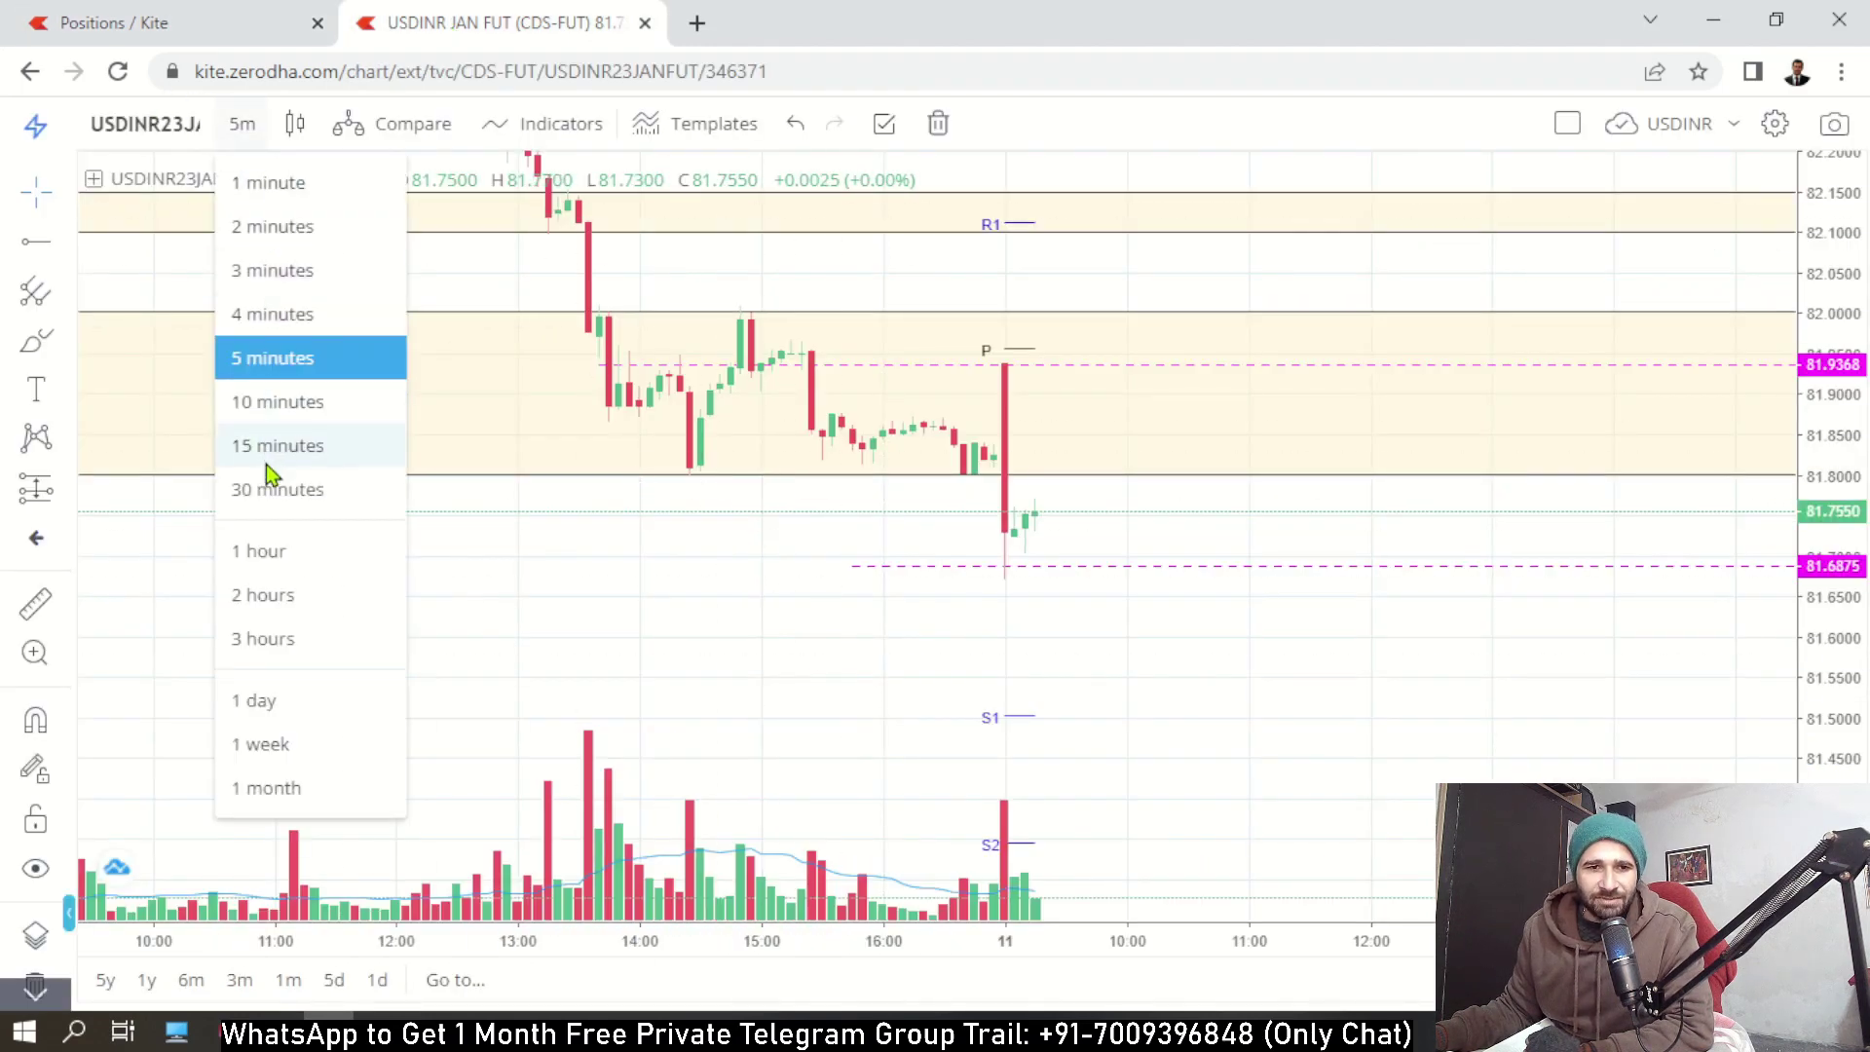
left_click(250, 711)
left_click_drag(1808, 239, 1782, 769)
scroll(1503, 749, "up", 4)
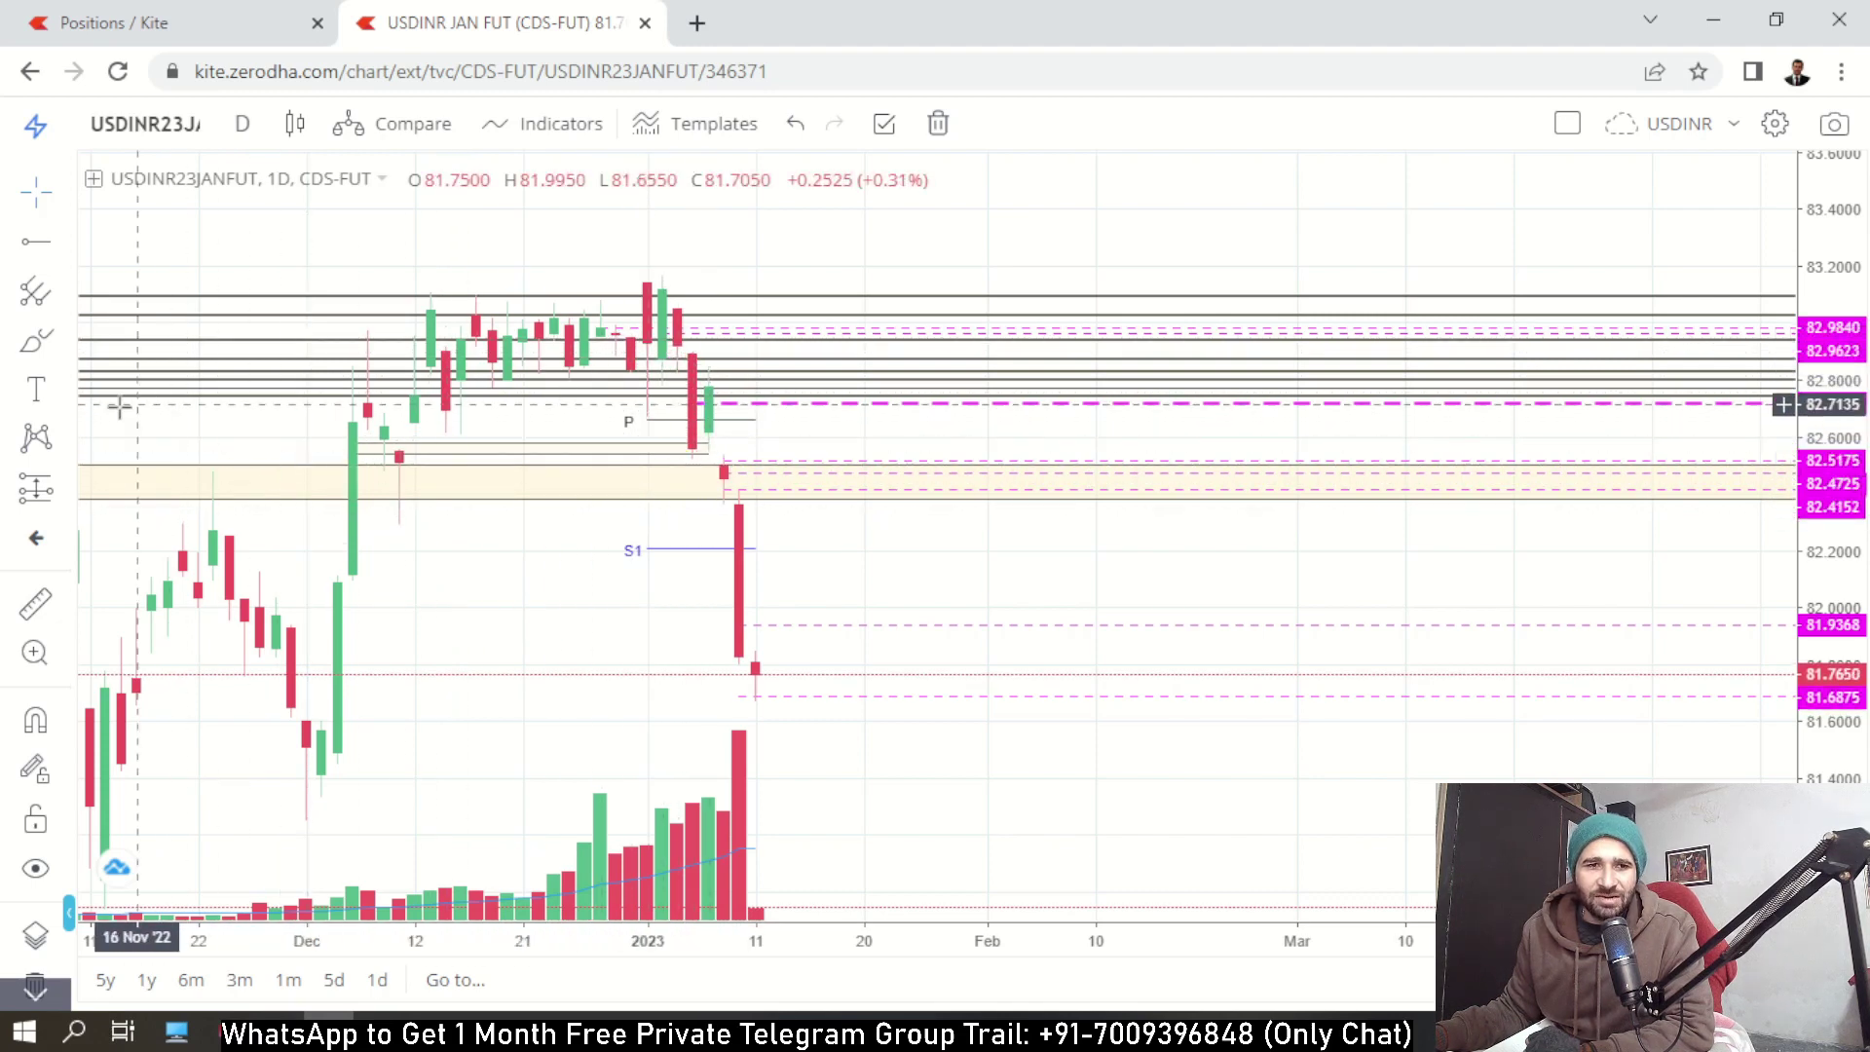
Brush a curve along the rounded top of the December to early January candles, plus a short rising stroke beneath it.
left_click(34, 345)
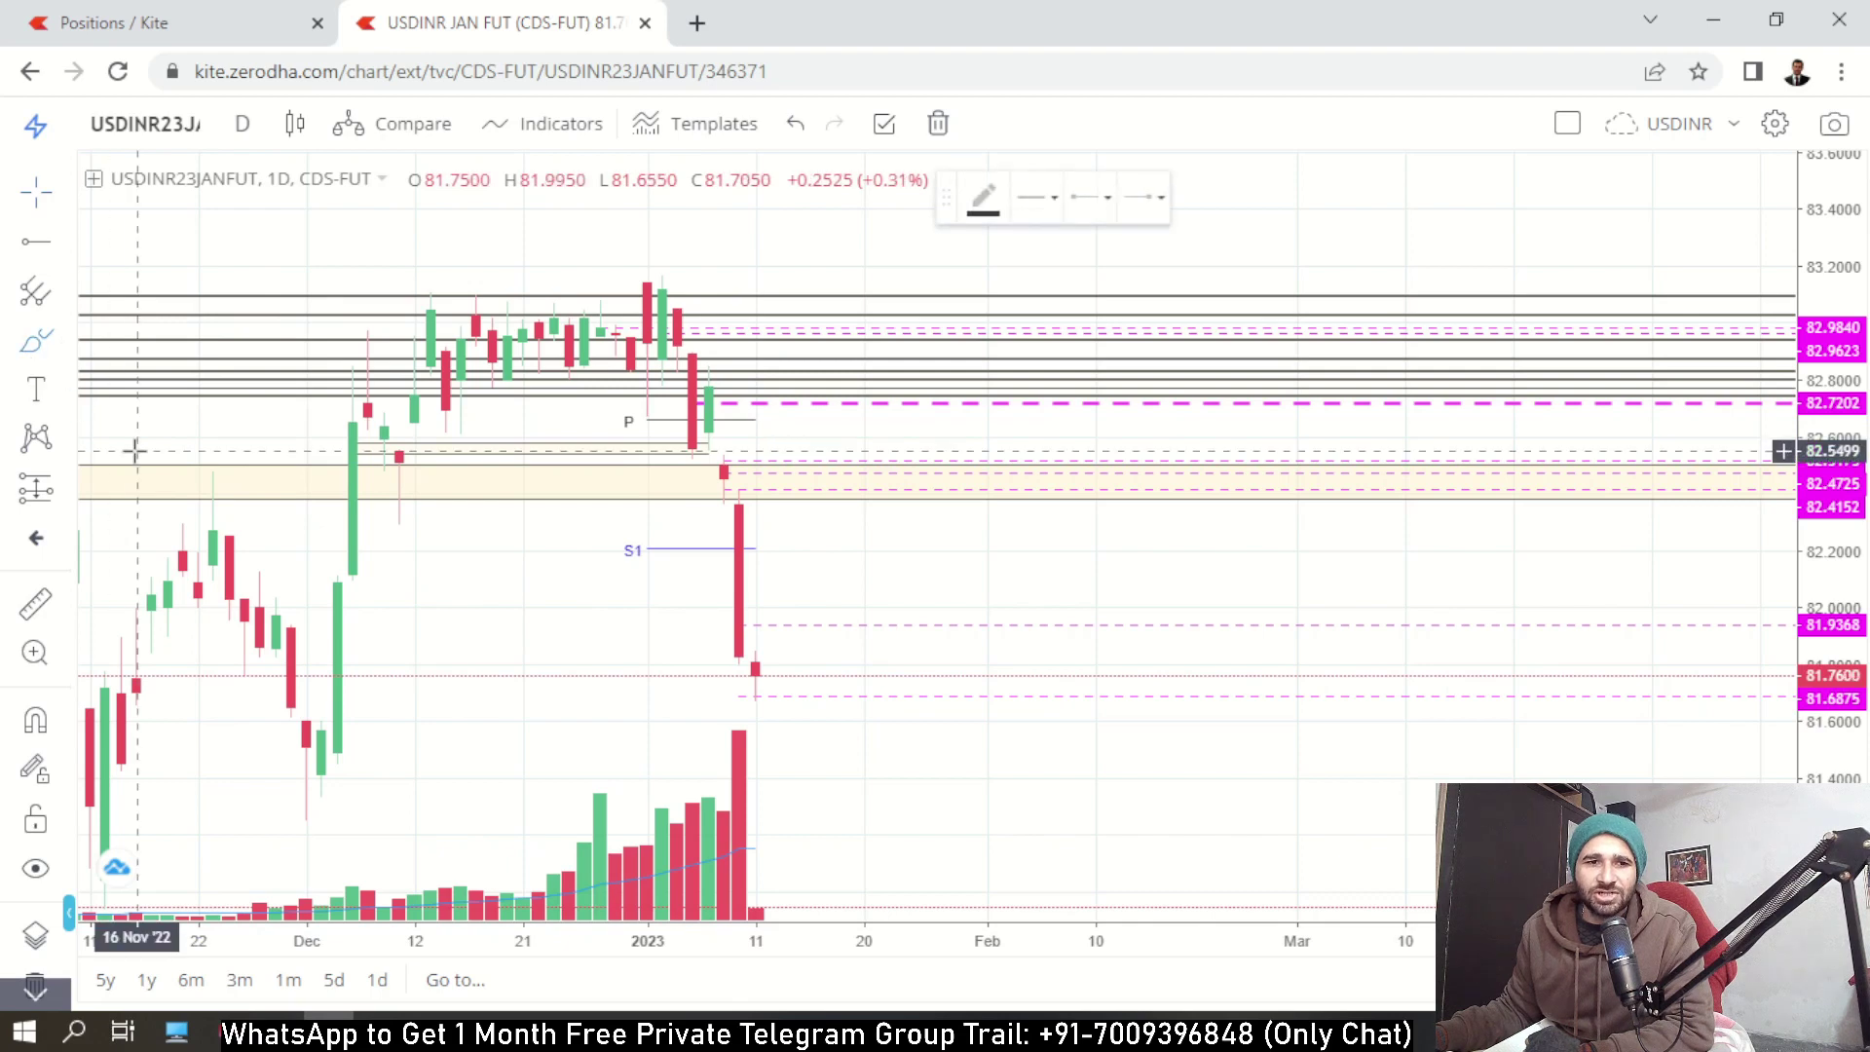
mouse_move(352, 464)
left_mouse_down()
mouse_move(476, 341)
mouse_move(586, 327)
left_mouse_up()
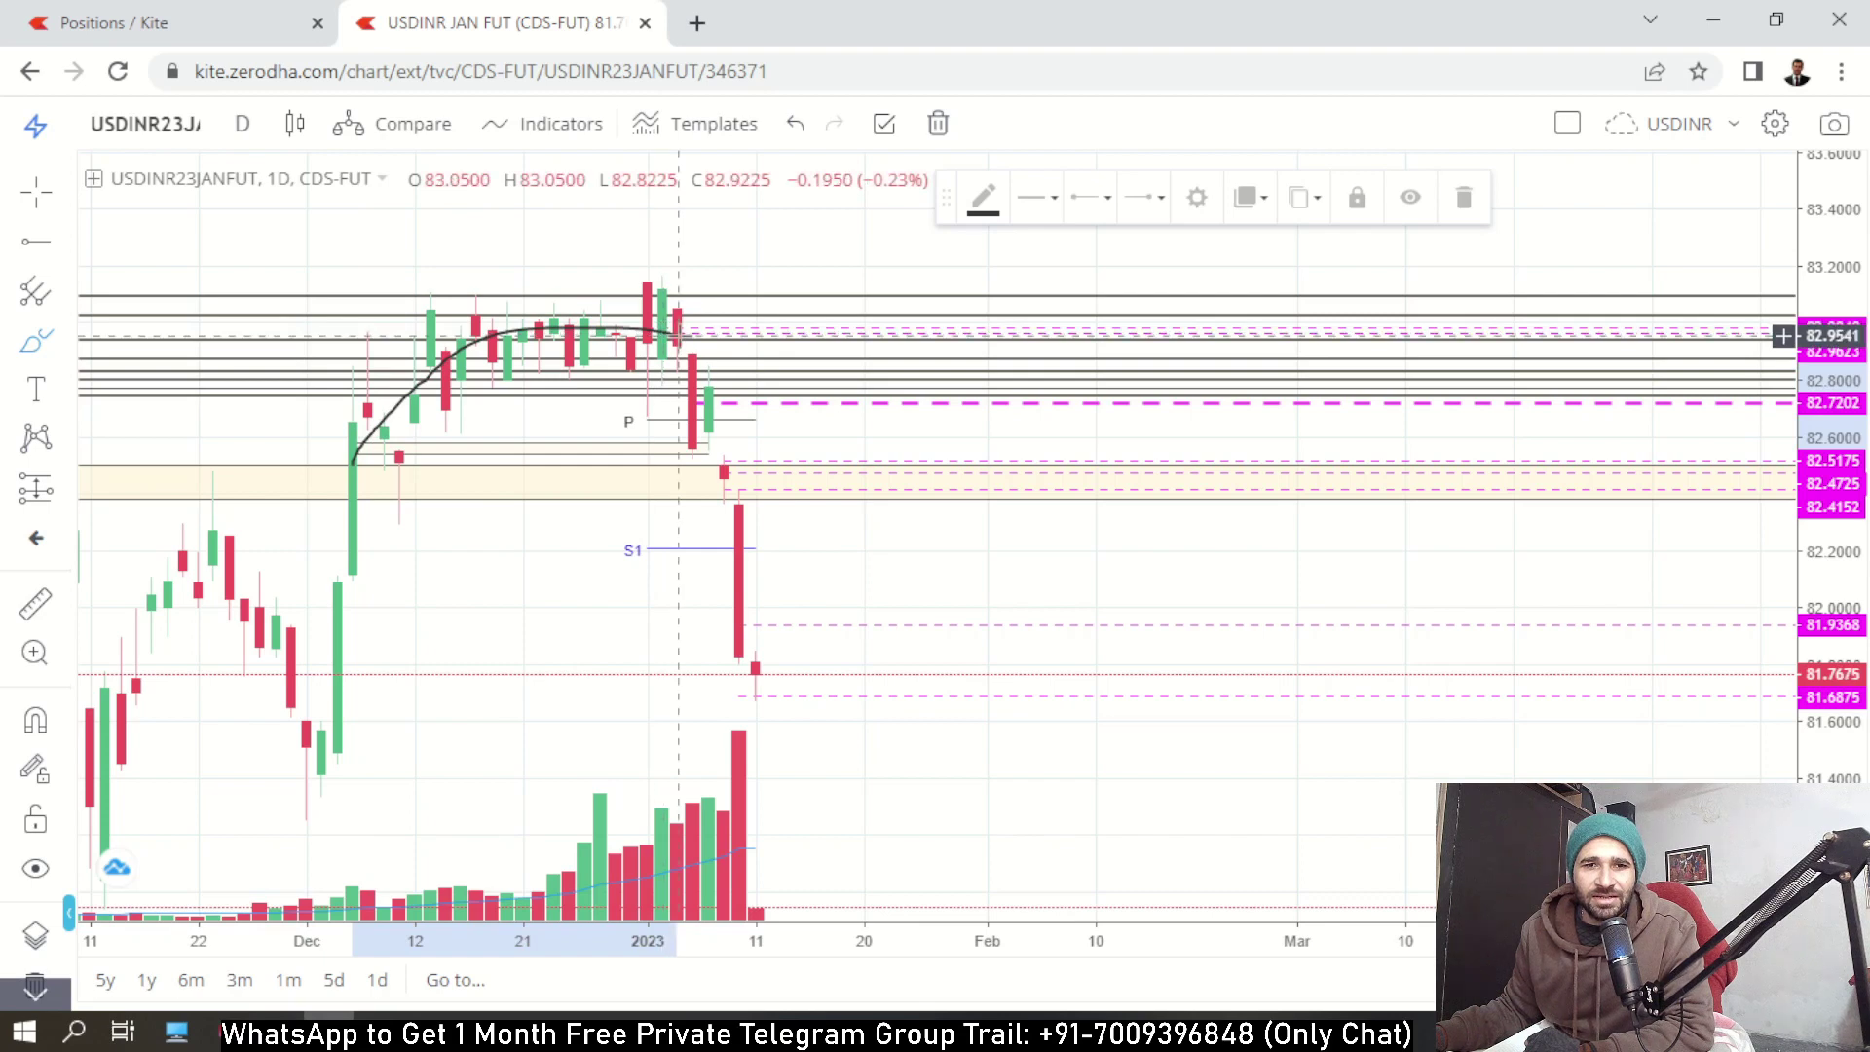
left_click_drag(678, 335, 693, 344)
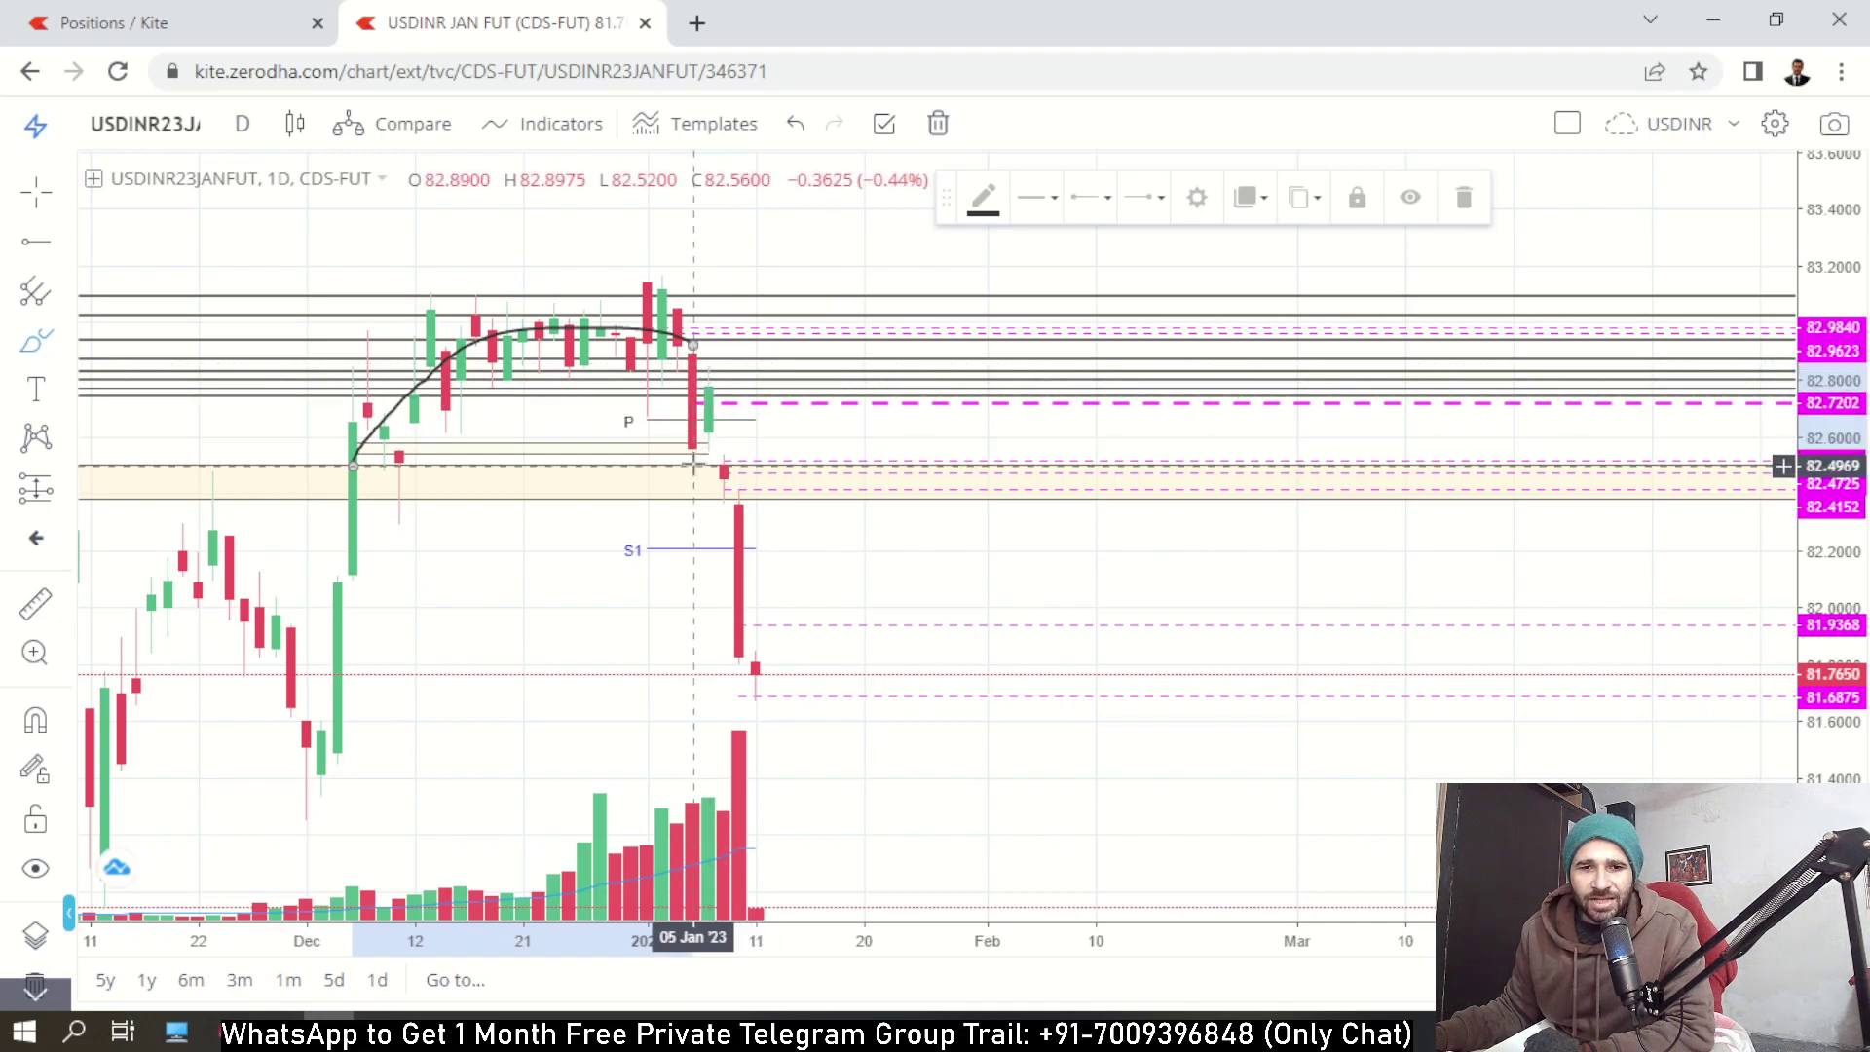
left_click_drag(534, 779, 616, 653)
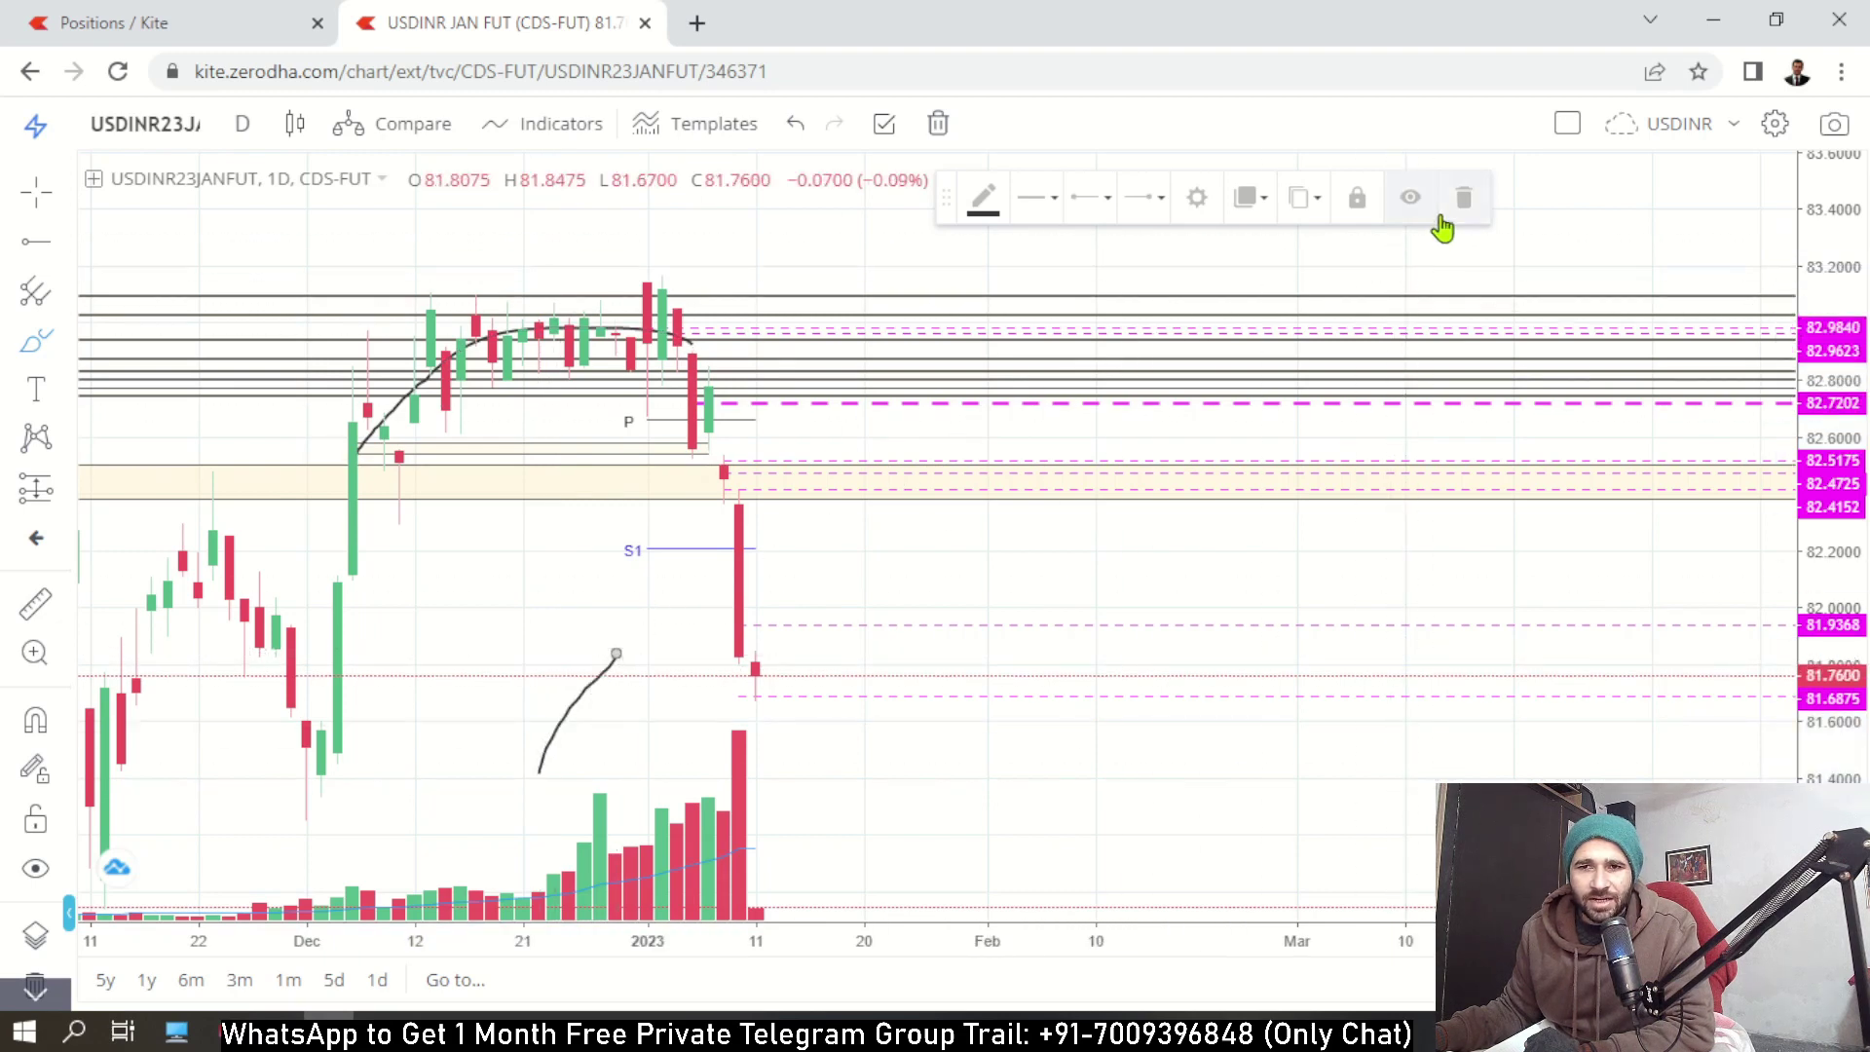
key("Escape")
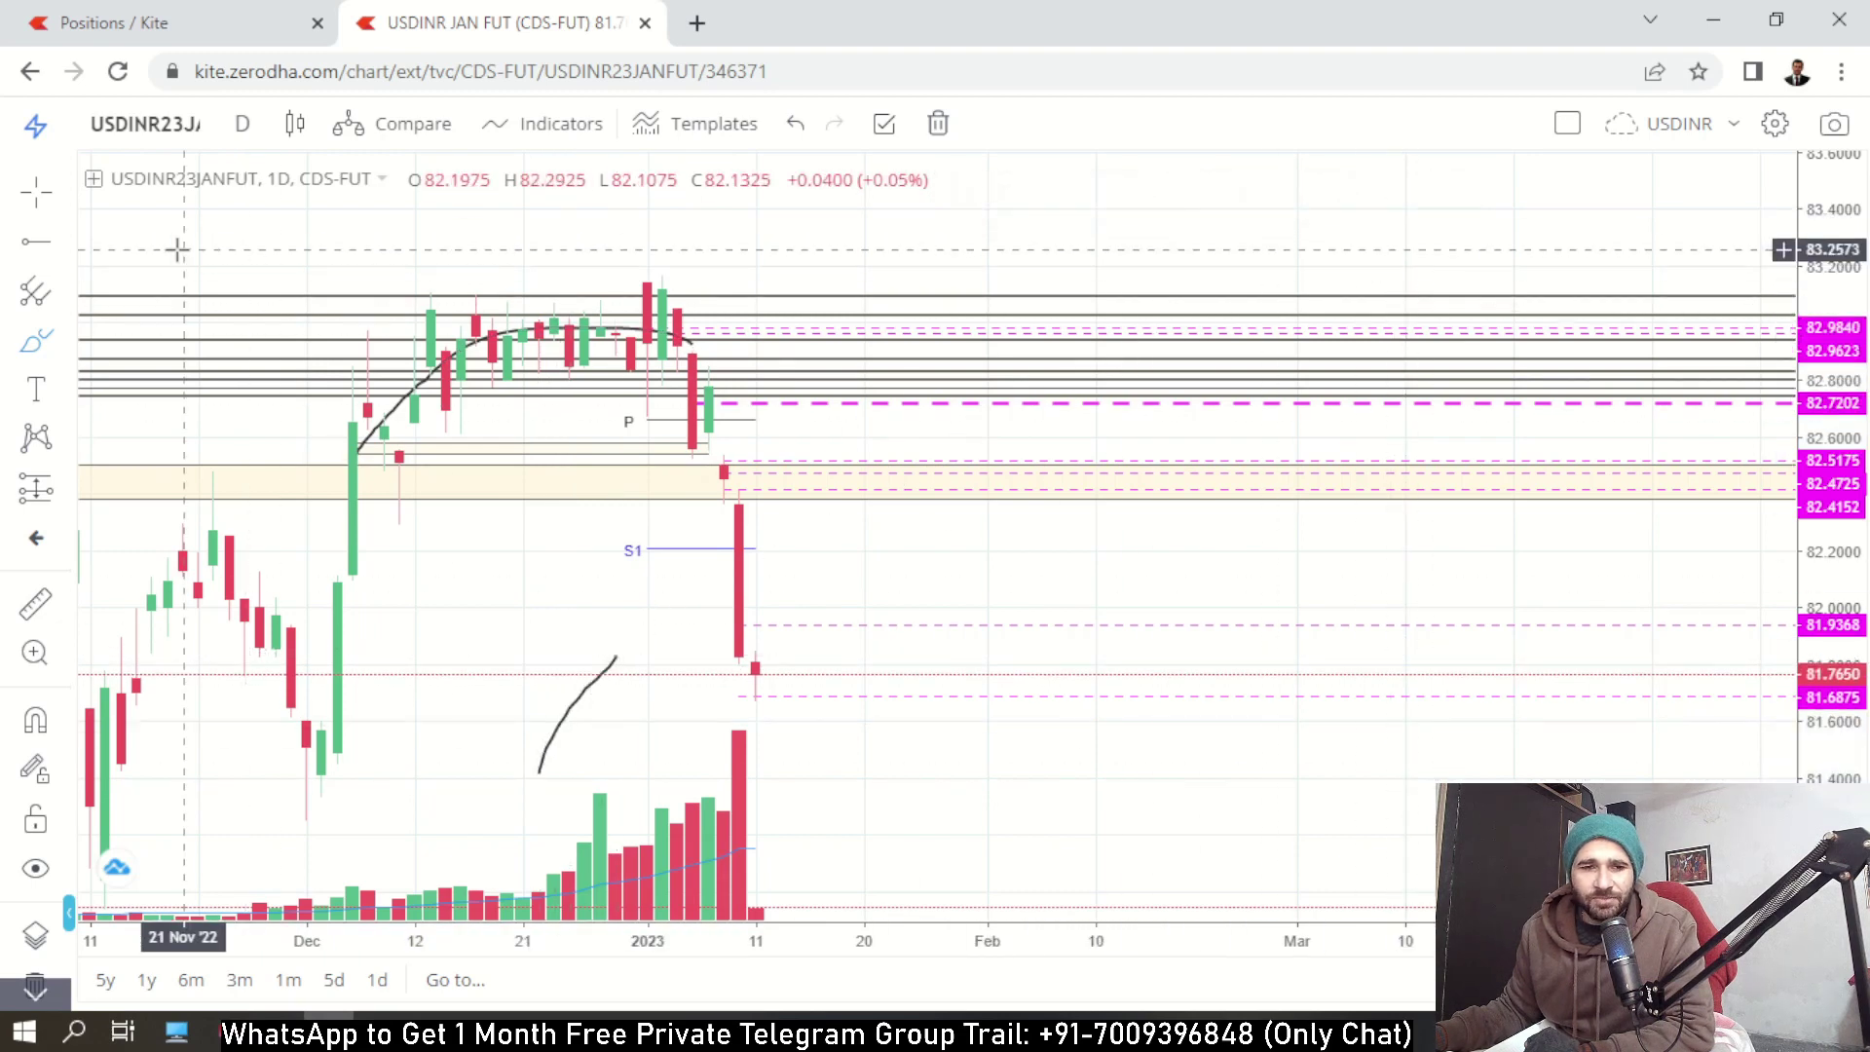
left_click(60, 246)
left_click(115, 249)
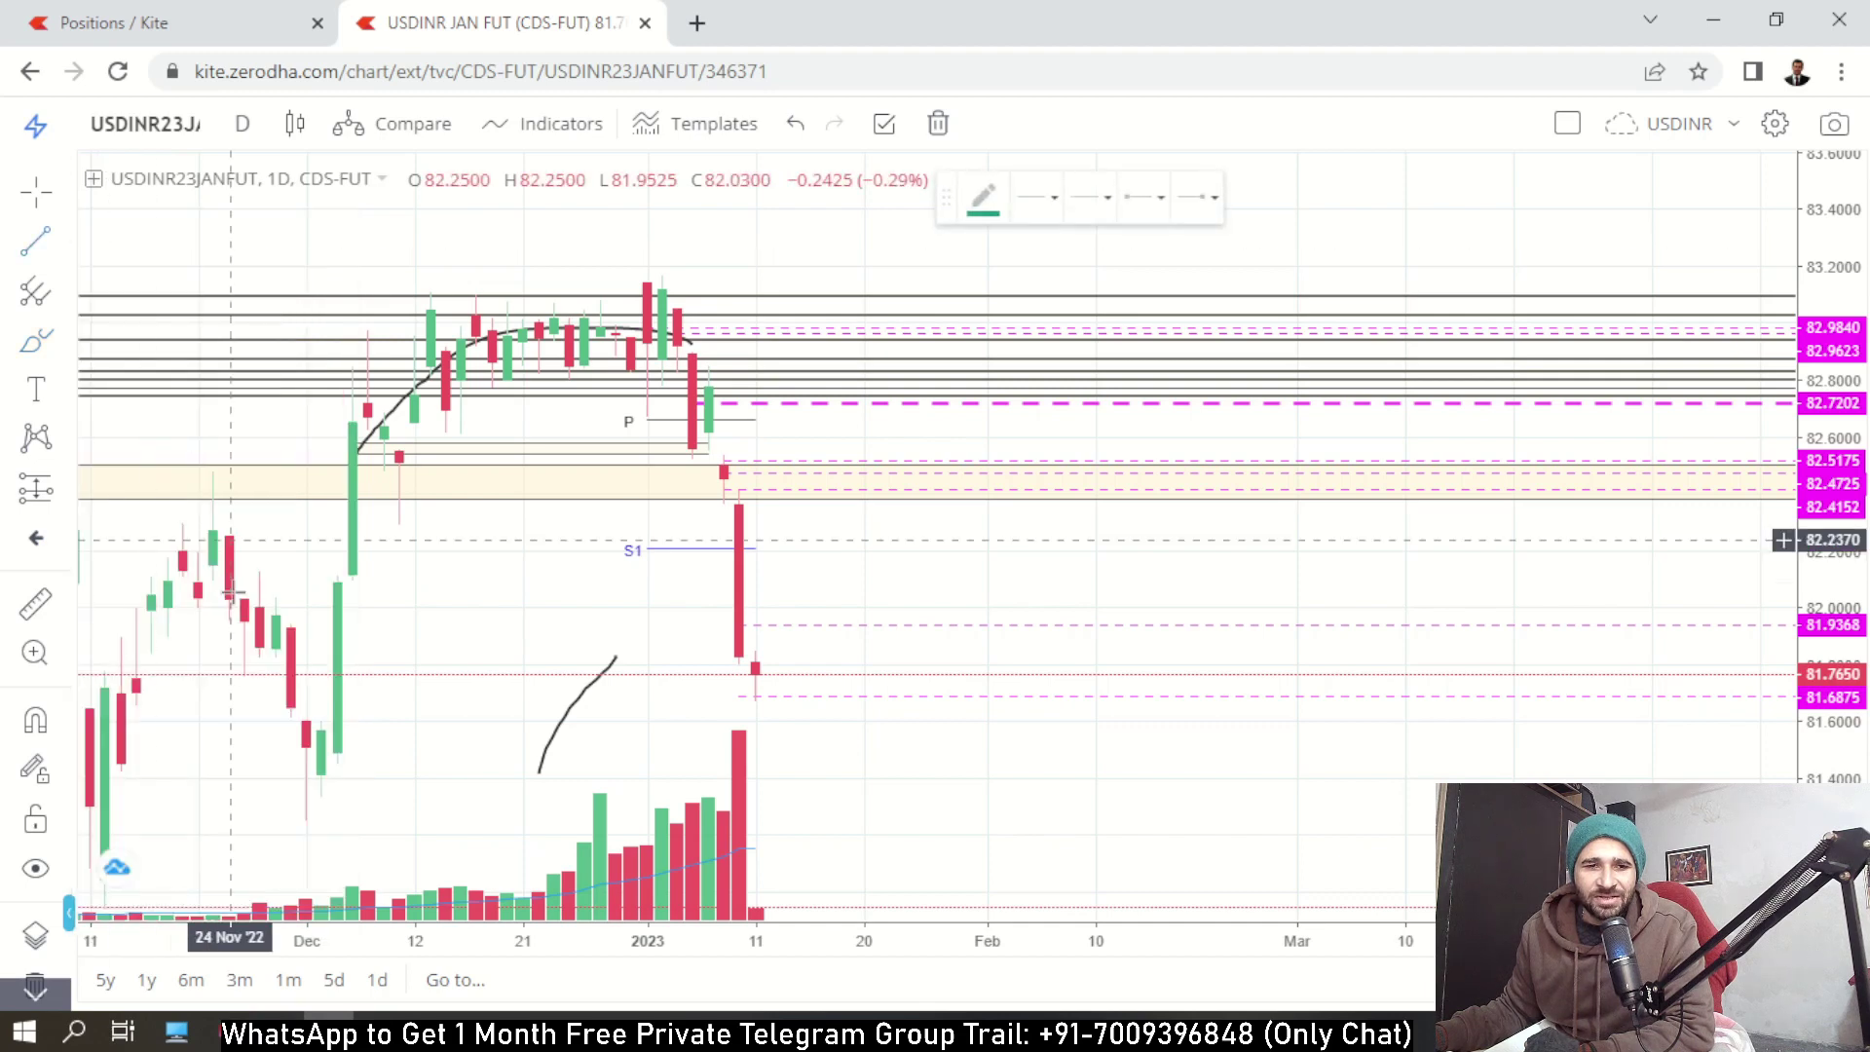
left_click(414, 572)
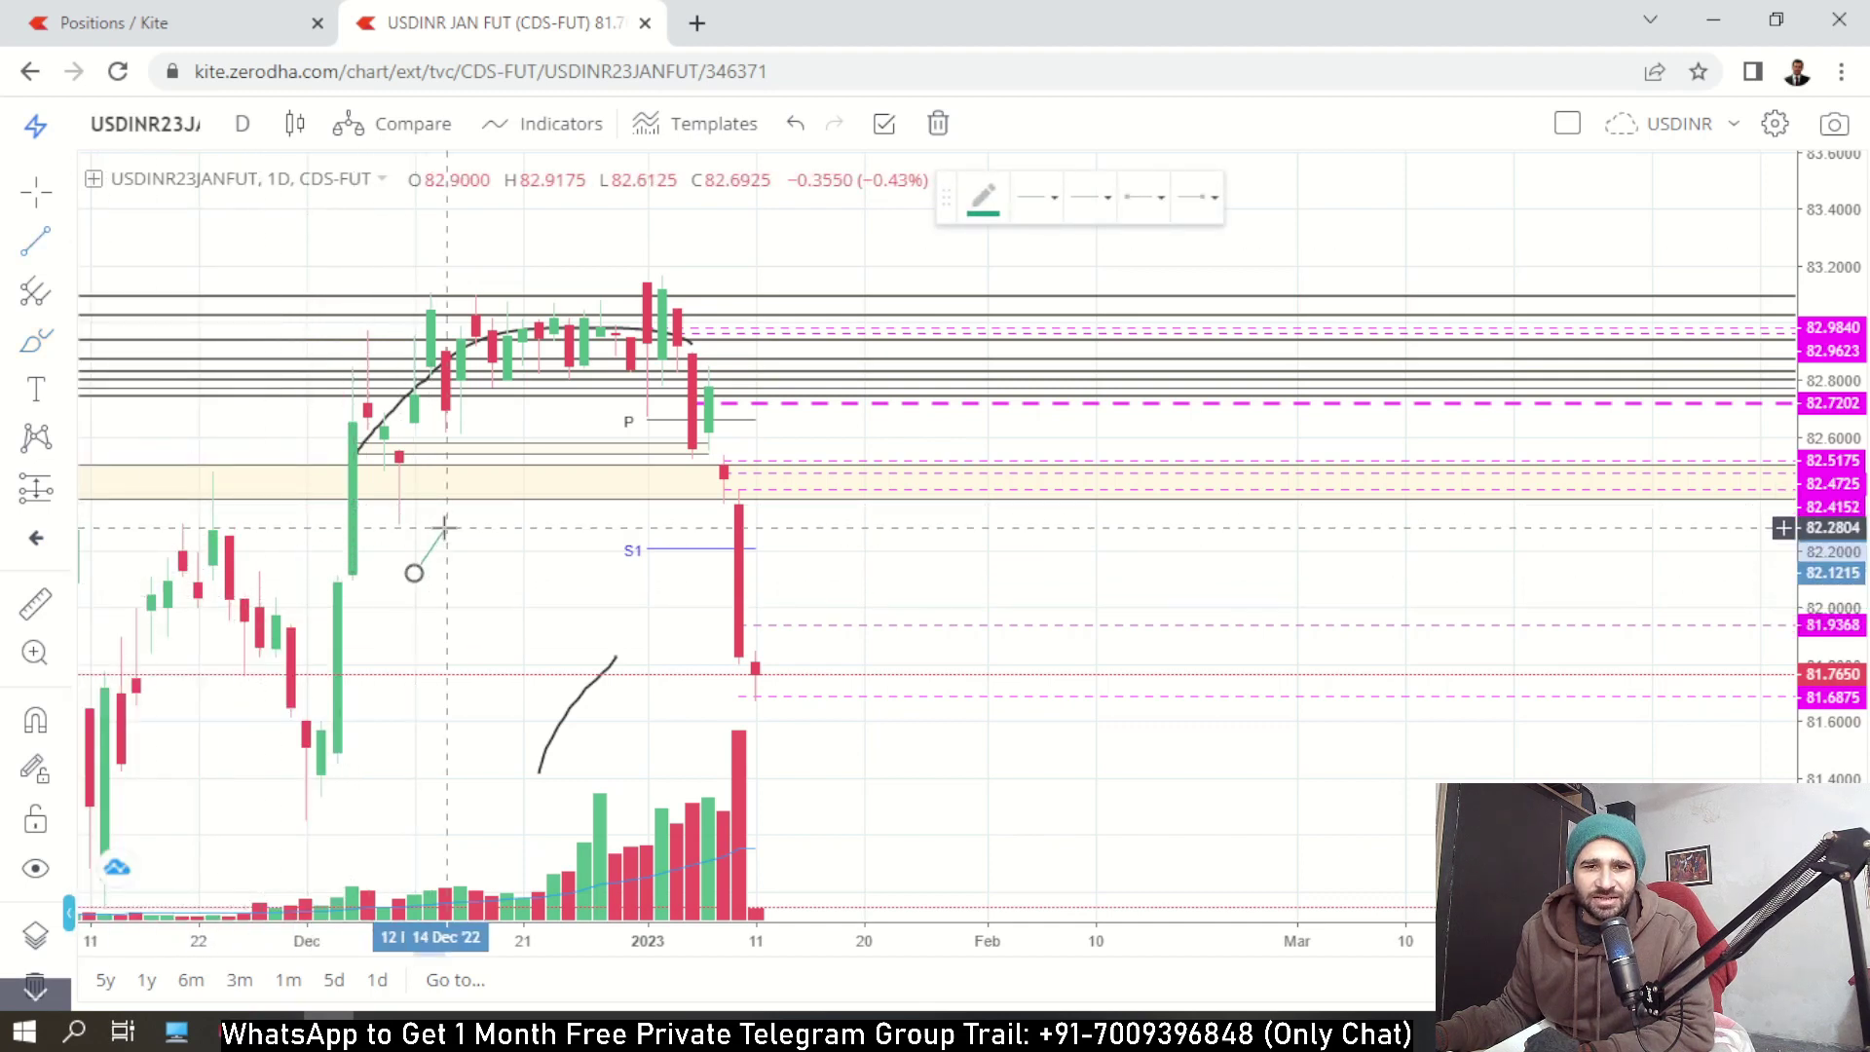
left_click(445, 528)
left_click(1464, 197)
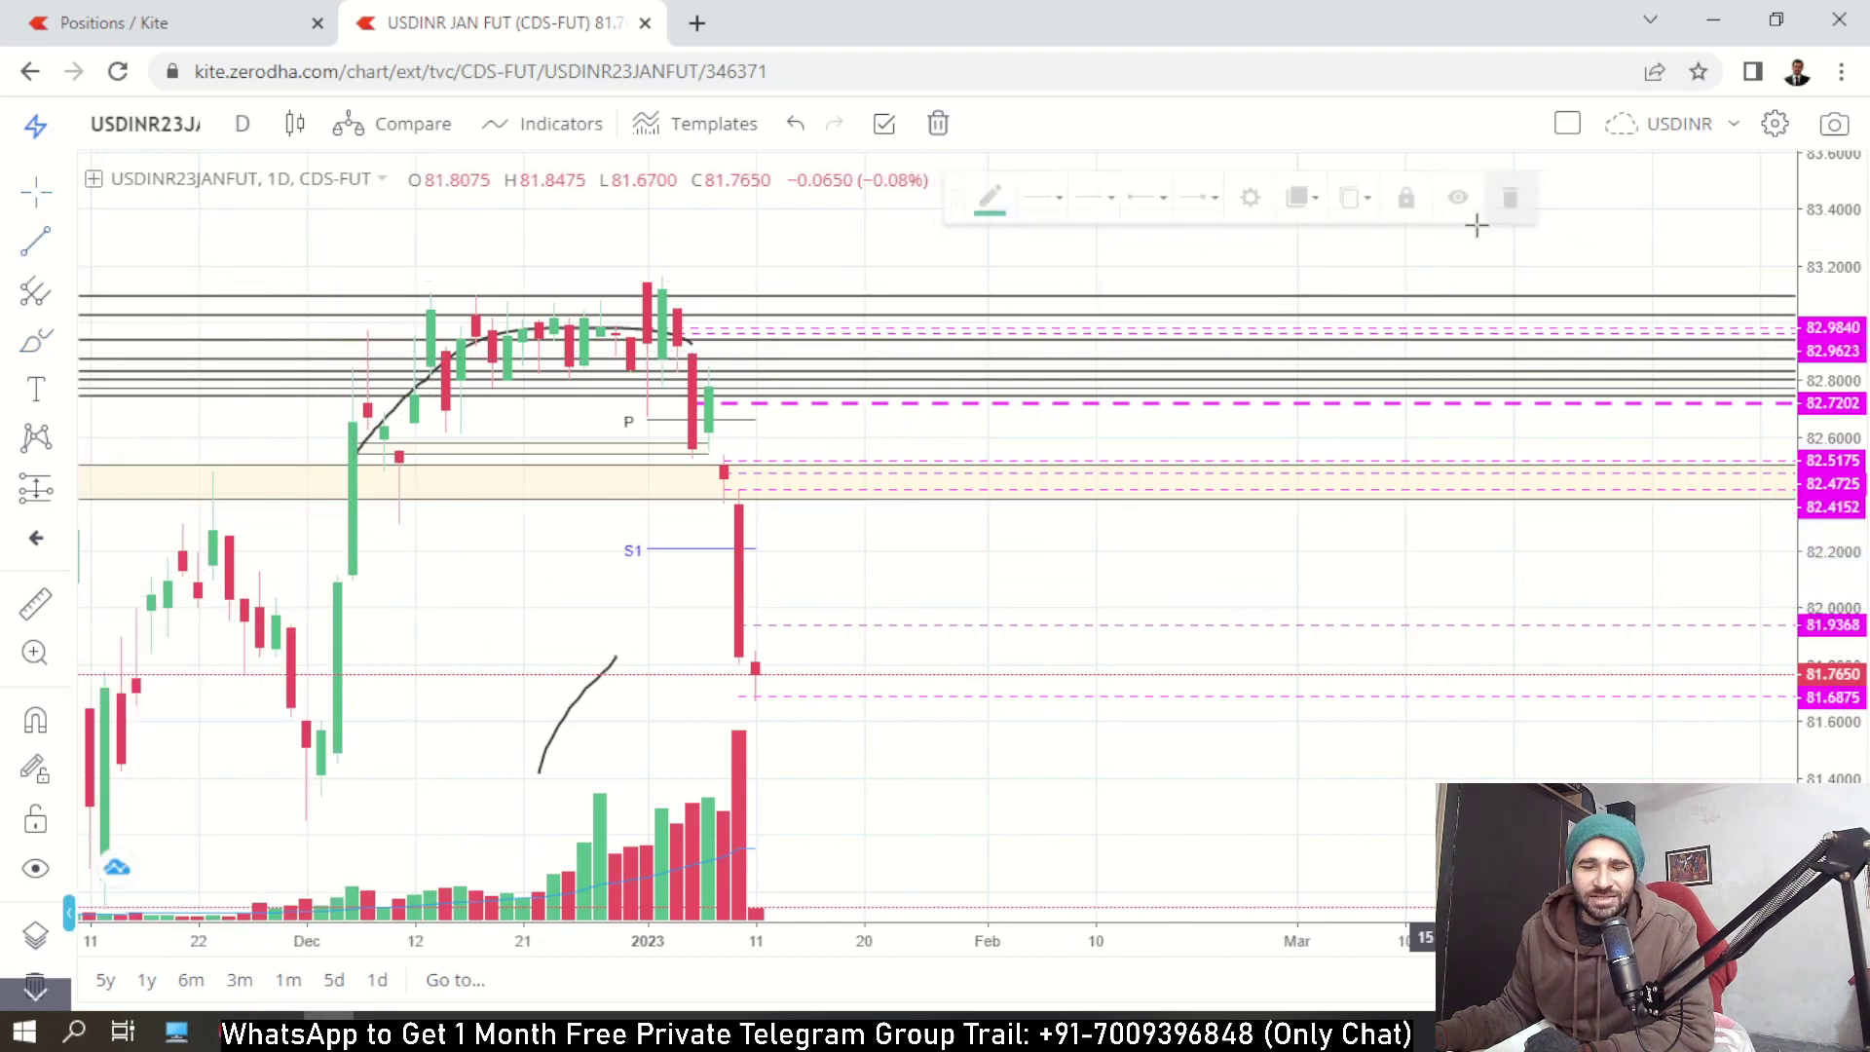
Draw a rising trend line from the 14 Nov '22 low to 23 Jan '23 at about 82.08, and delete it.
mouse_move(1834, 270)
left_mouse_down()
mouse_move(1811, 533)
mouse_move(1655, 610)
mouse_move(1425, 651)
left_mouse_up()
scroll(1295, 662, "down", 2)
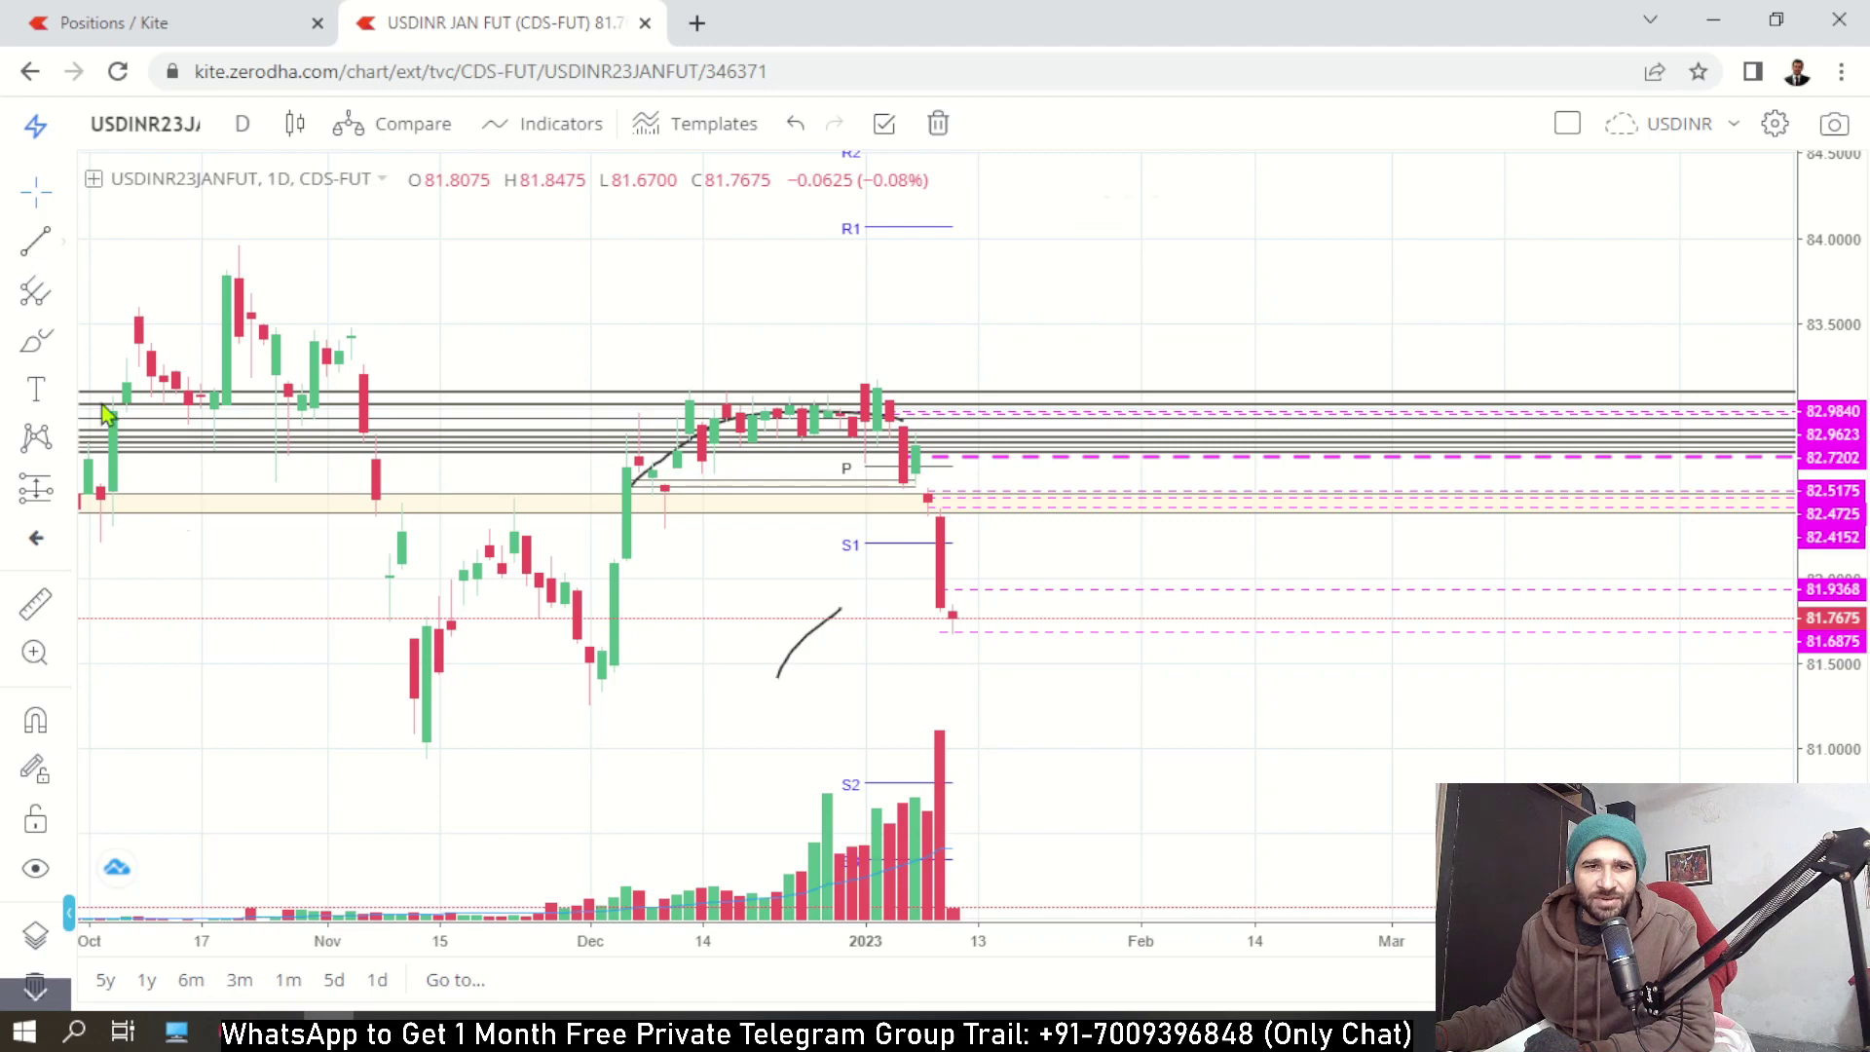
left_click(424, 762)
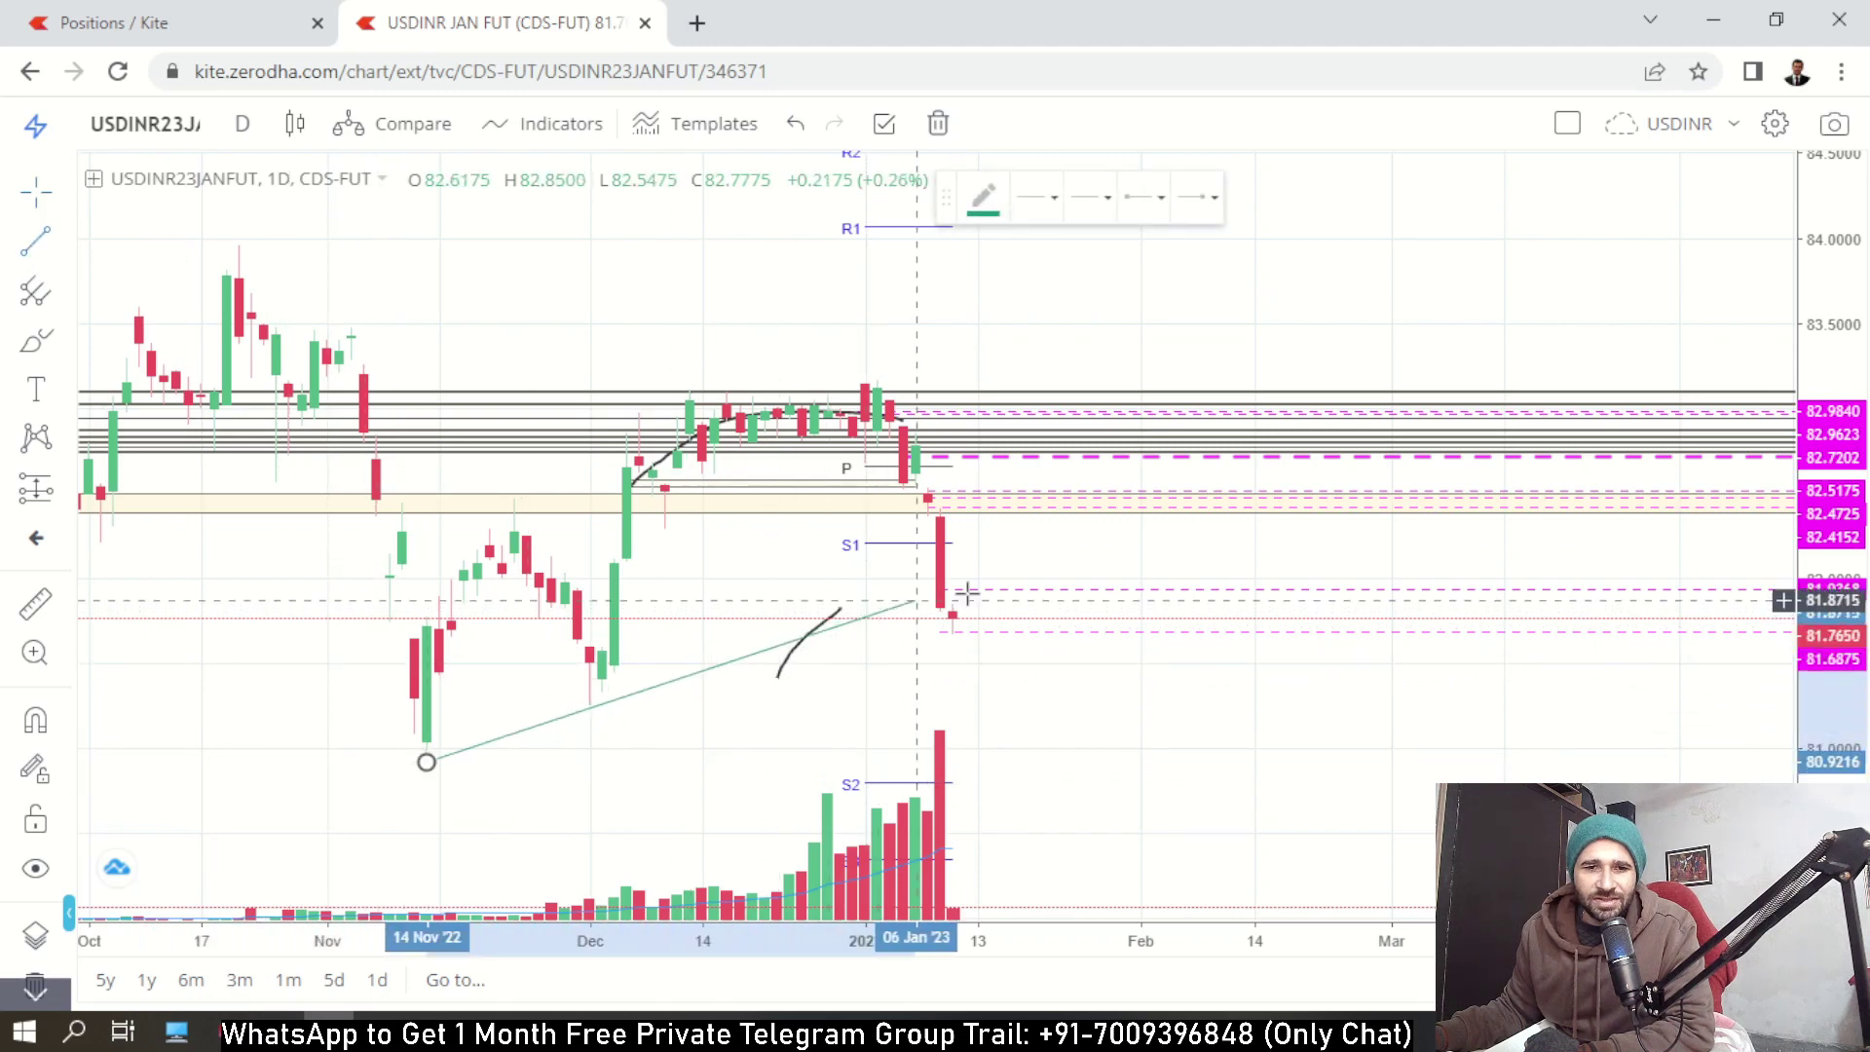
left_click(1052, 565)
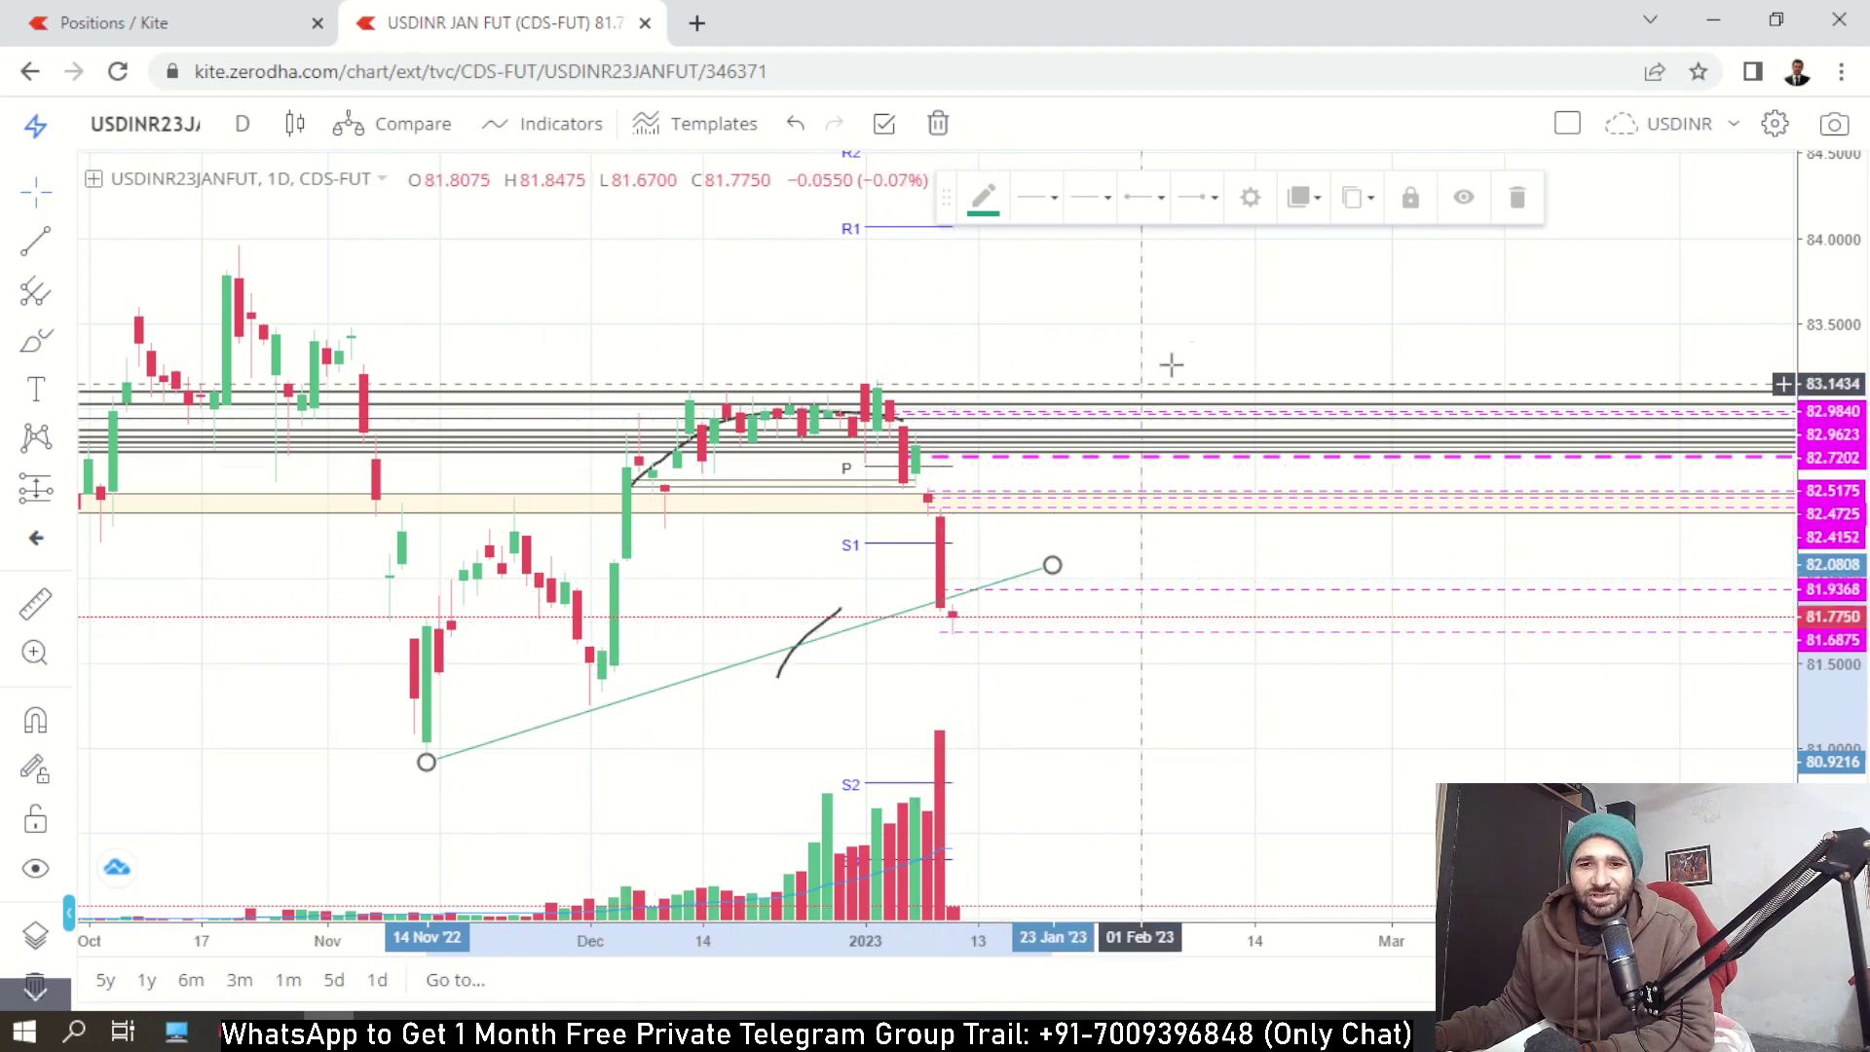
left_click(1512, 197)
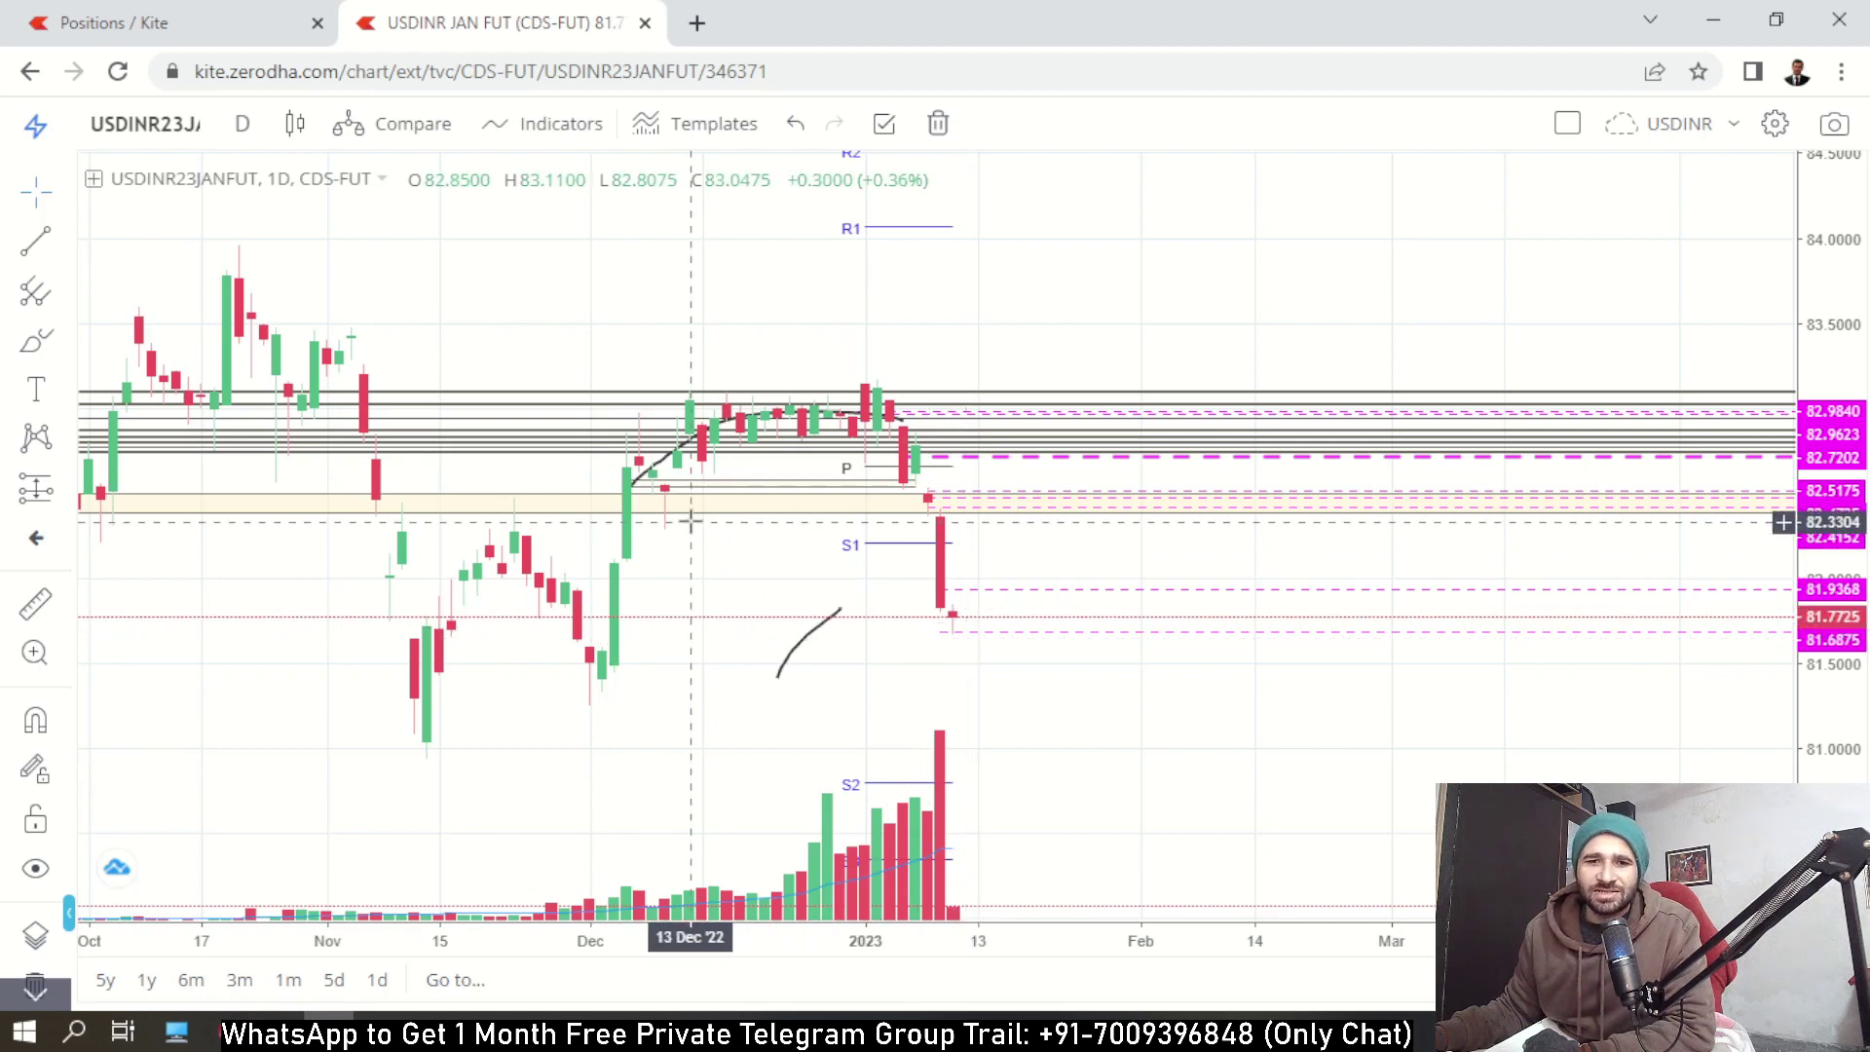
Set the chart's interval to 5 minutes and examine the latest USDINR JAN FUT candles against the marked levels.
left_click(238, 137)
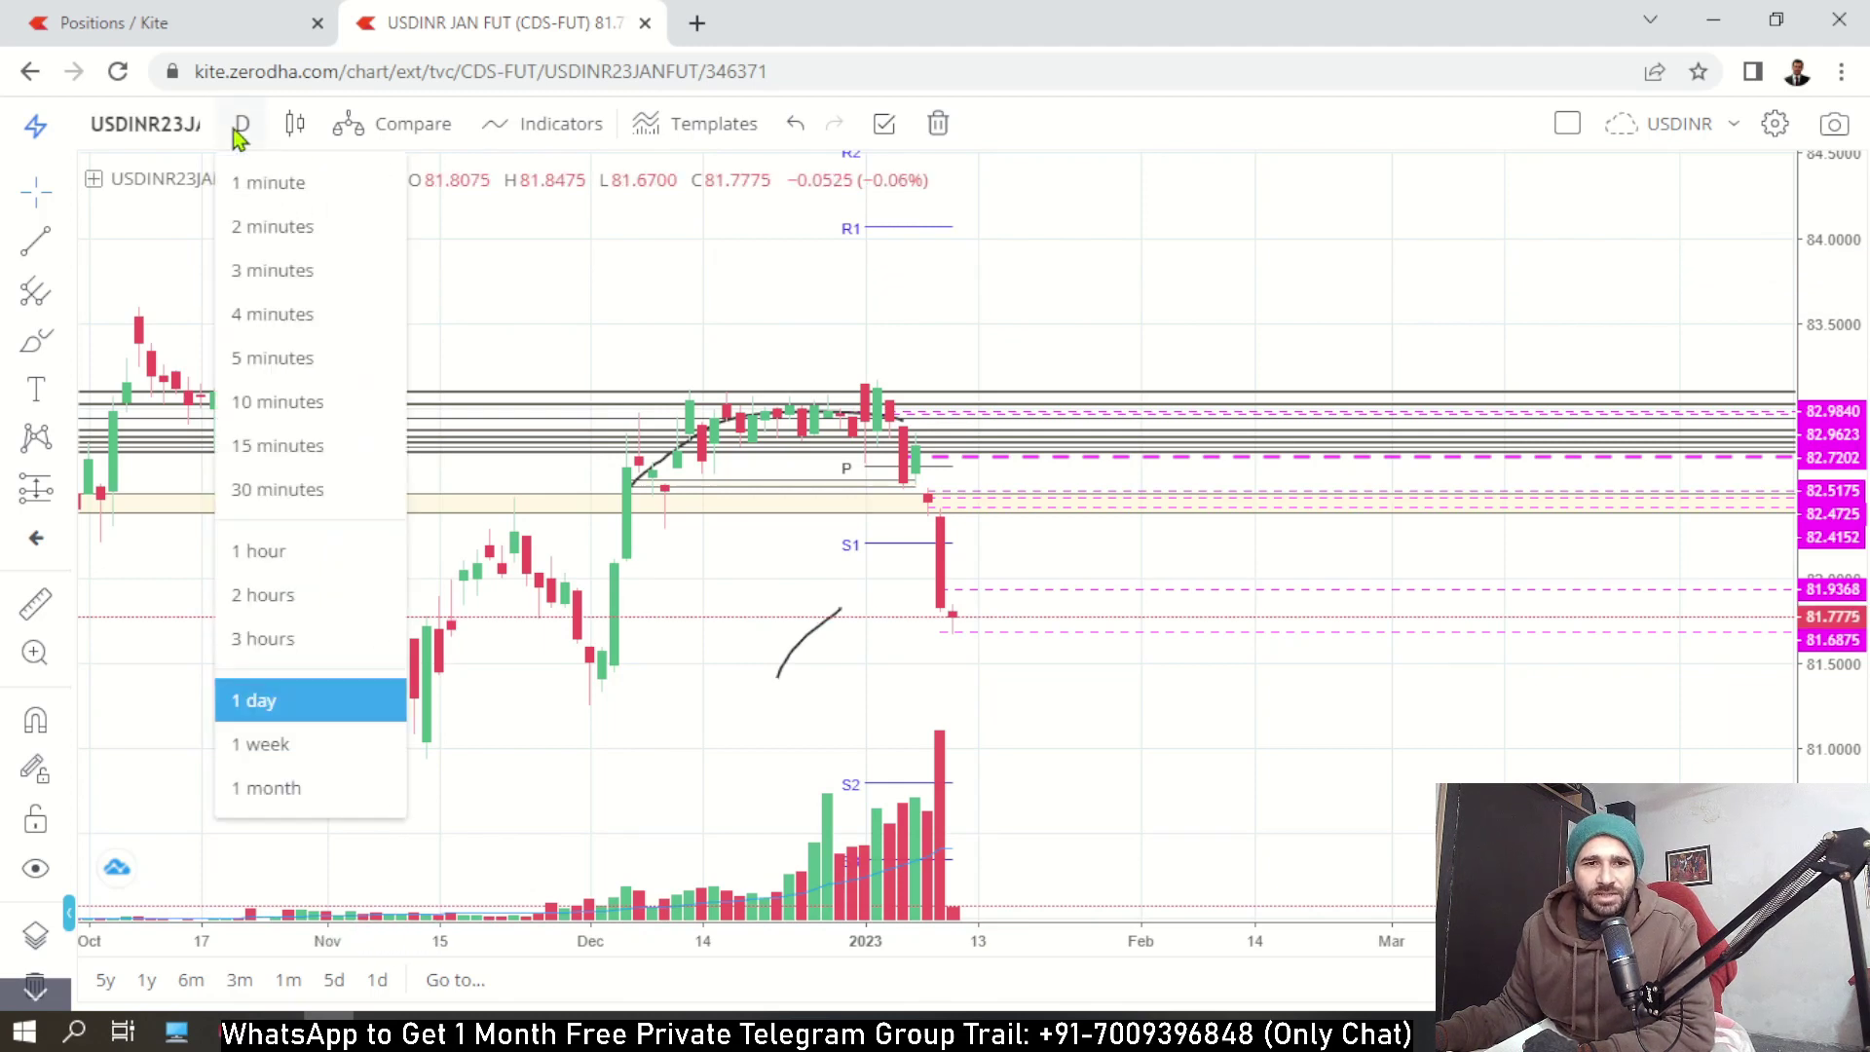
left_click(272, 358)
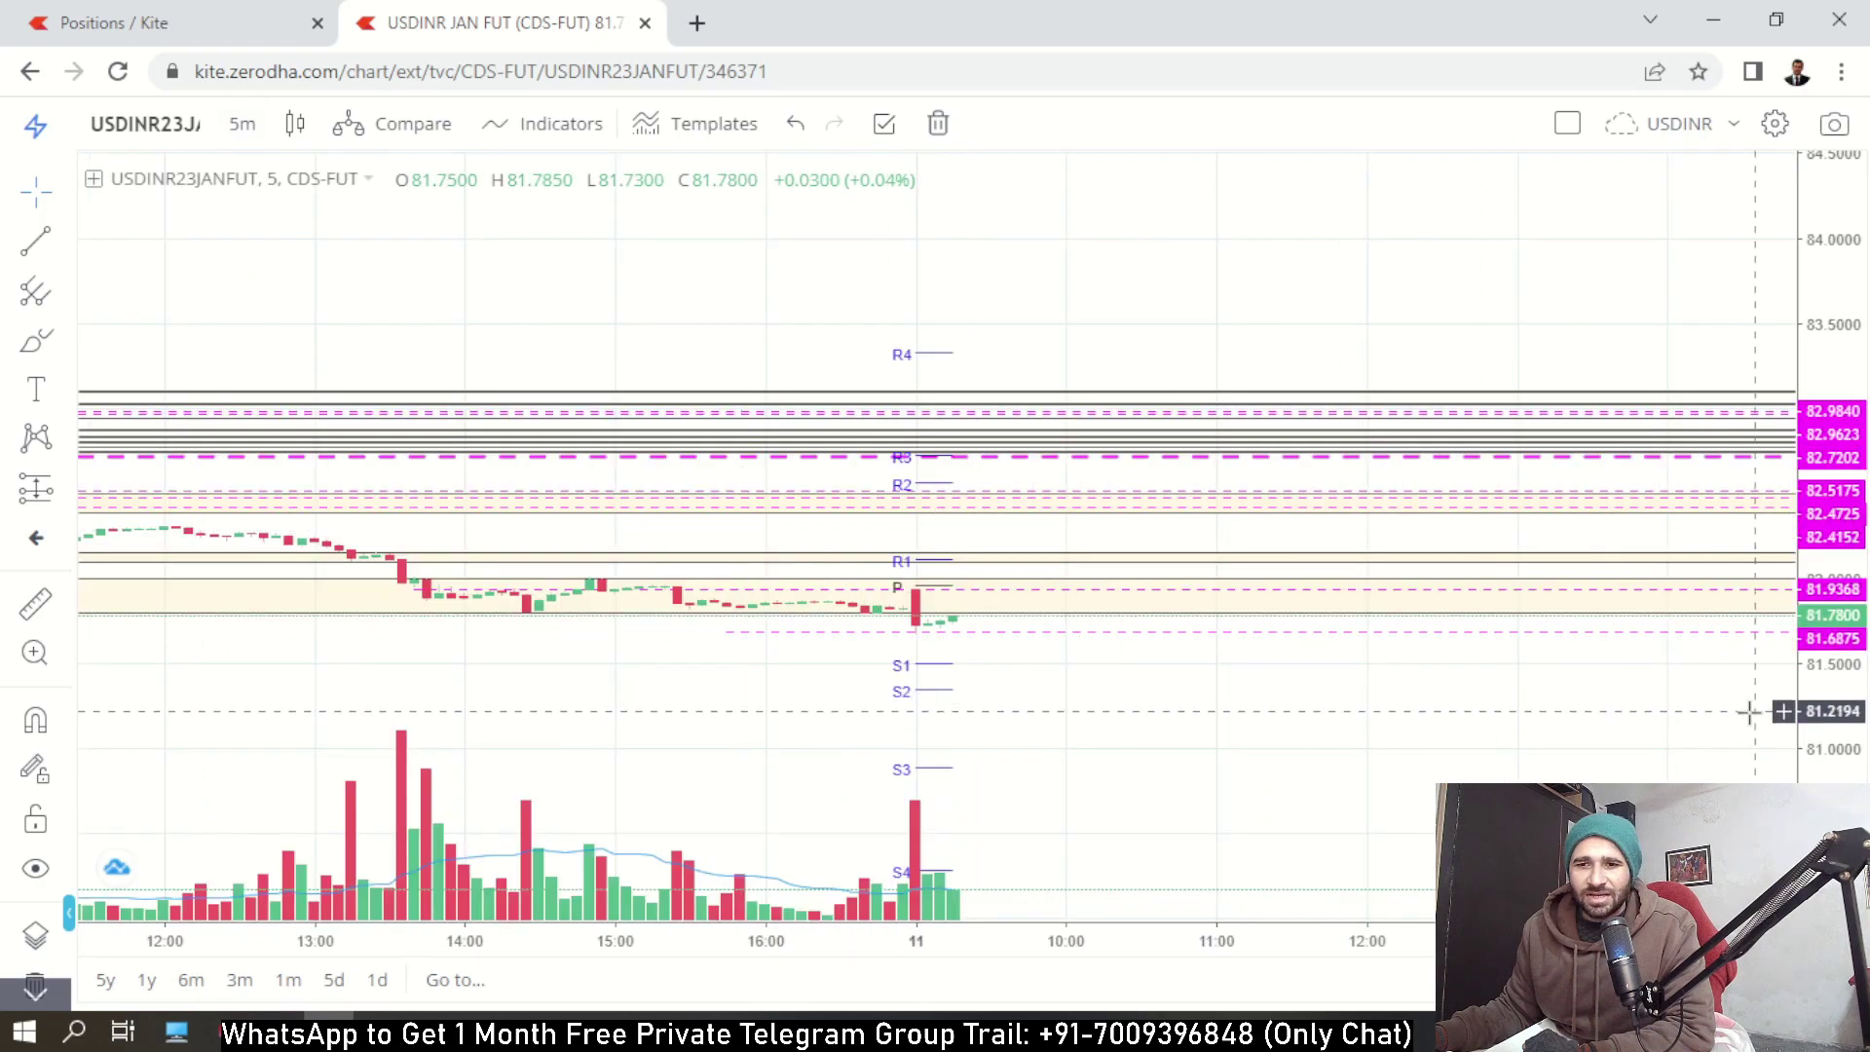
left_click_drag(1834, 516, 1834, 468)
left_click_drag(1850, 737, 1845, 701)
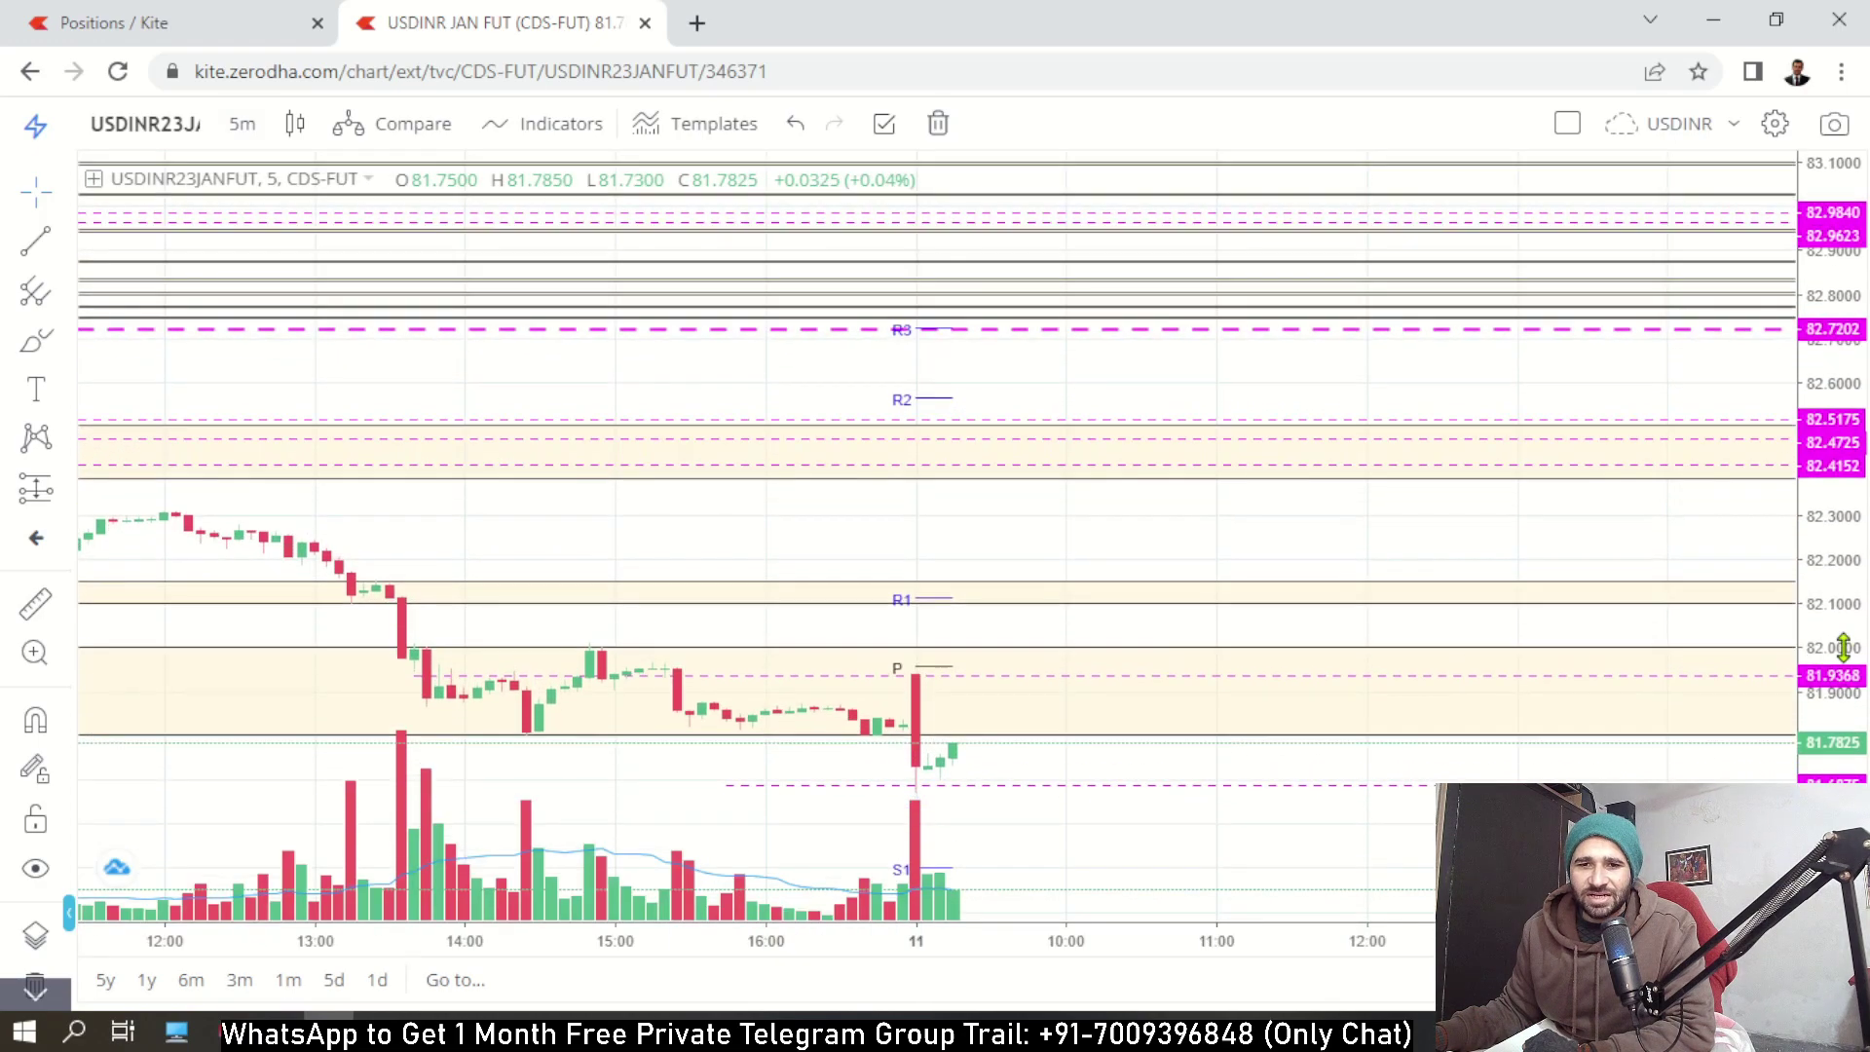
left_click_drag(1260, 831, 1237, 659)
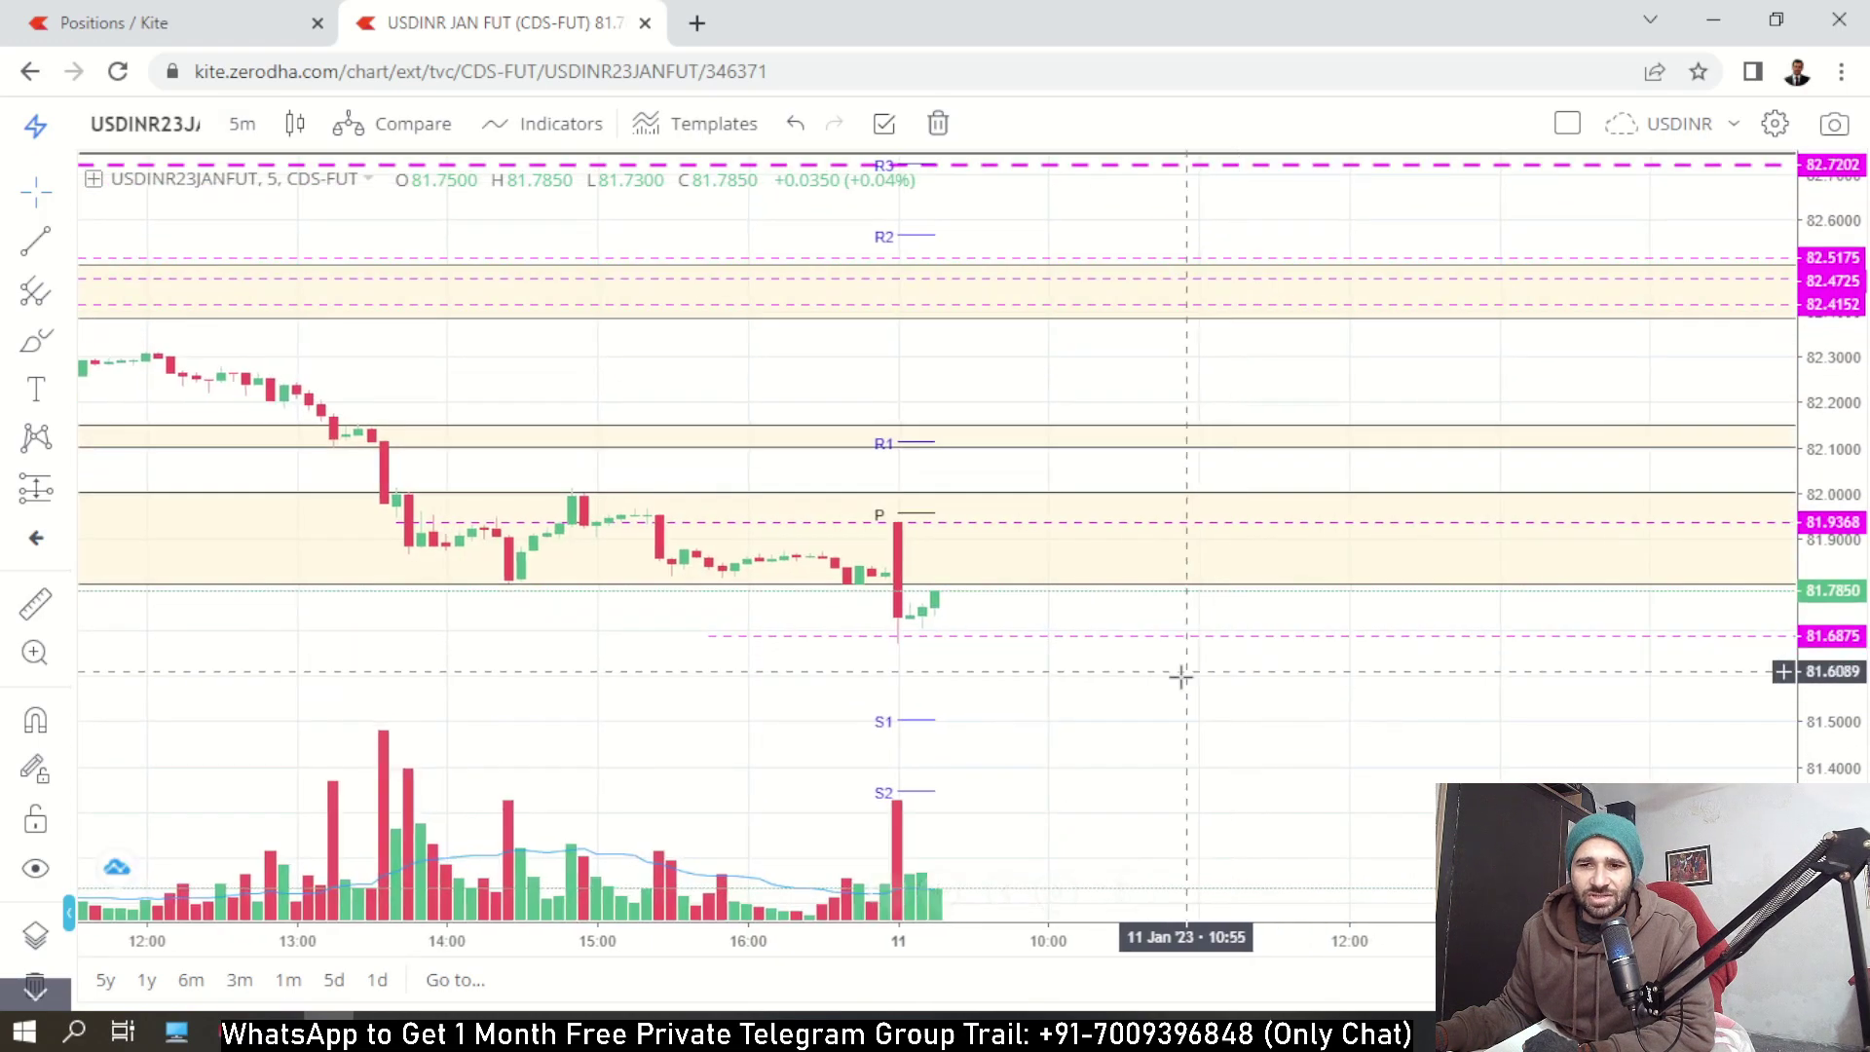
scroll(1173, 679, "down", 1)
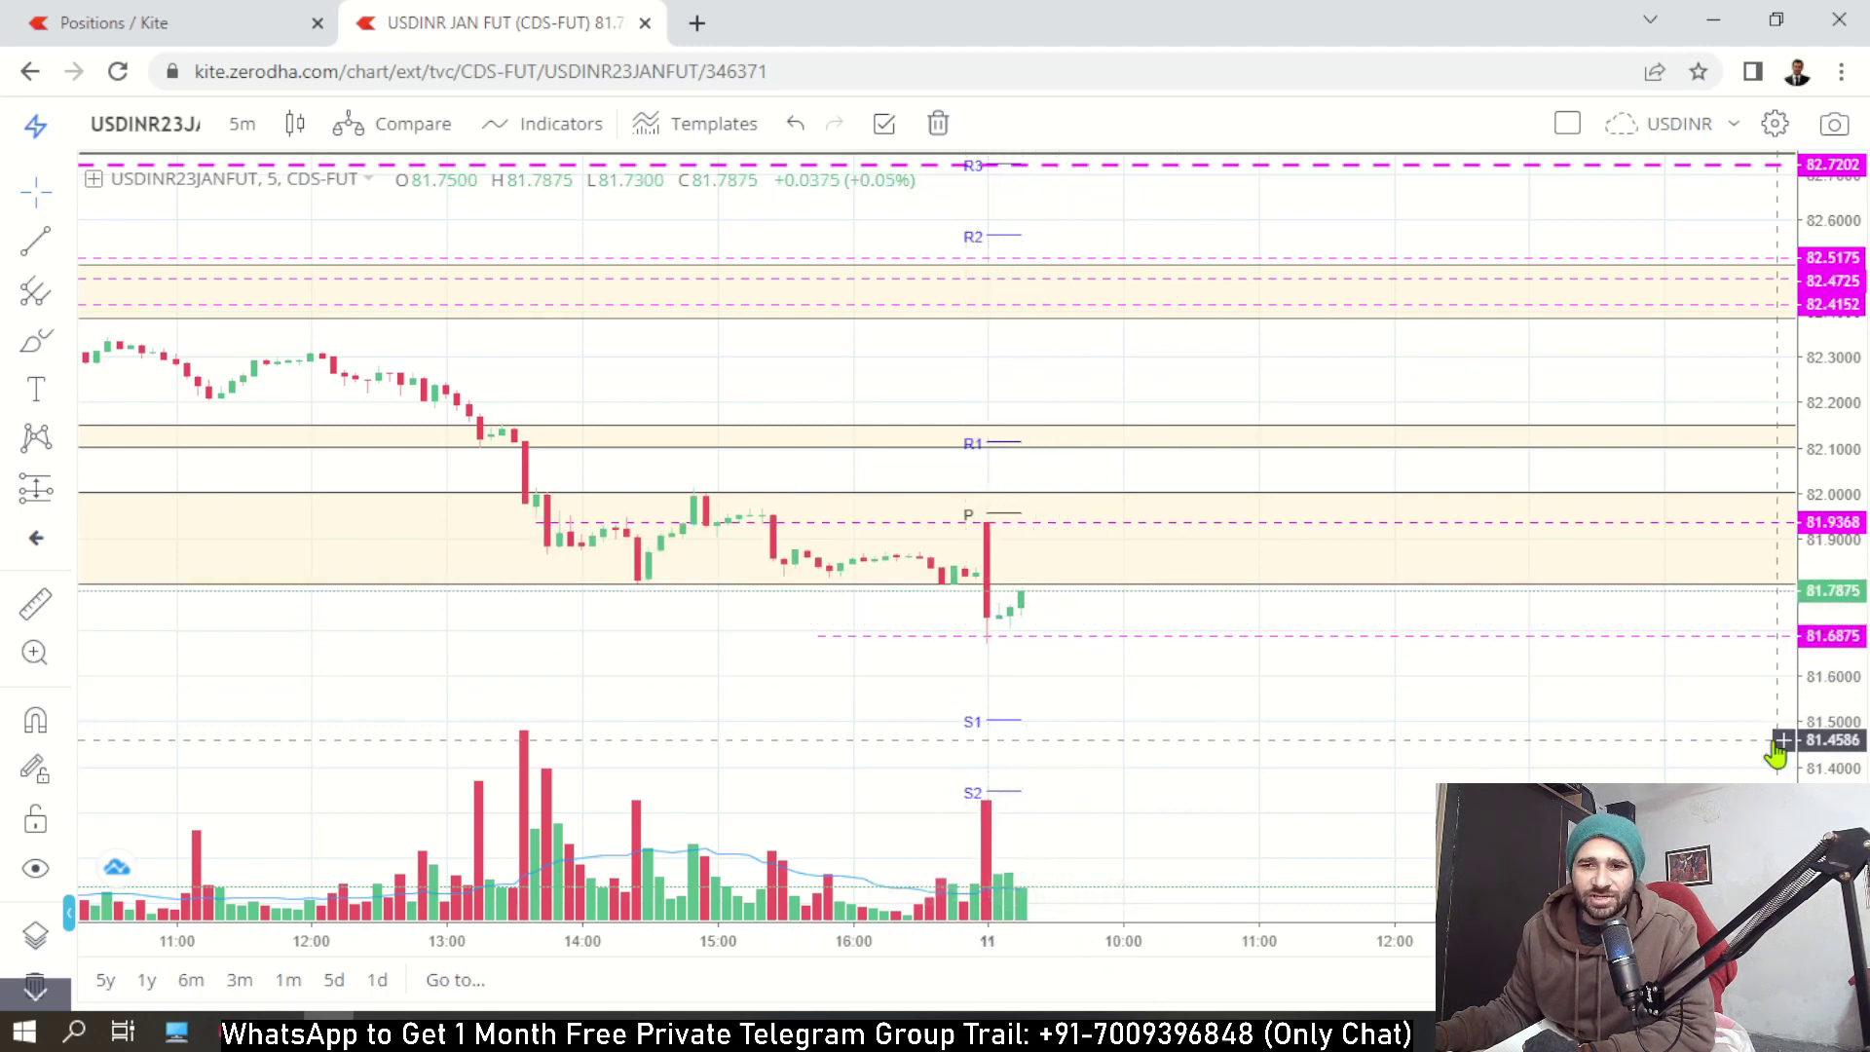
left_click_drag(1831, 876, 1831, 808)
left_click_drag(1419, 801, 1348, 717)
scroll(1349, 716, "down", 1)
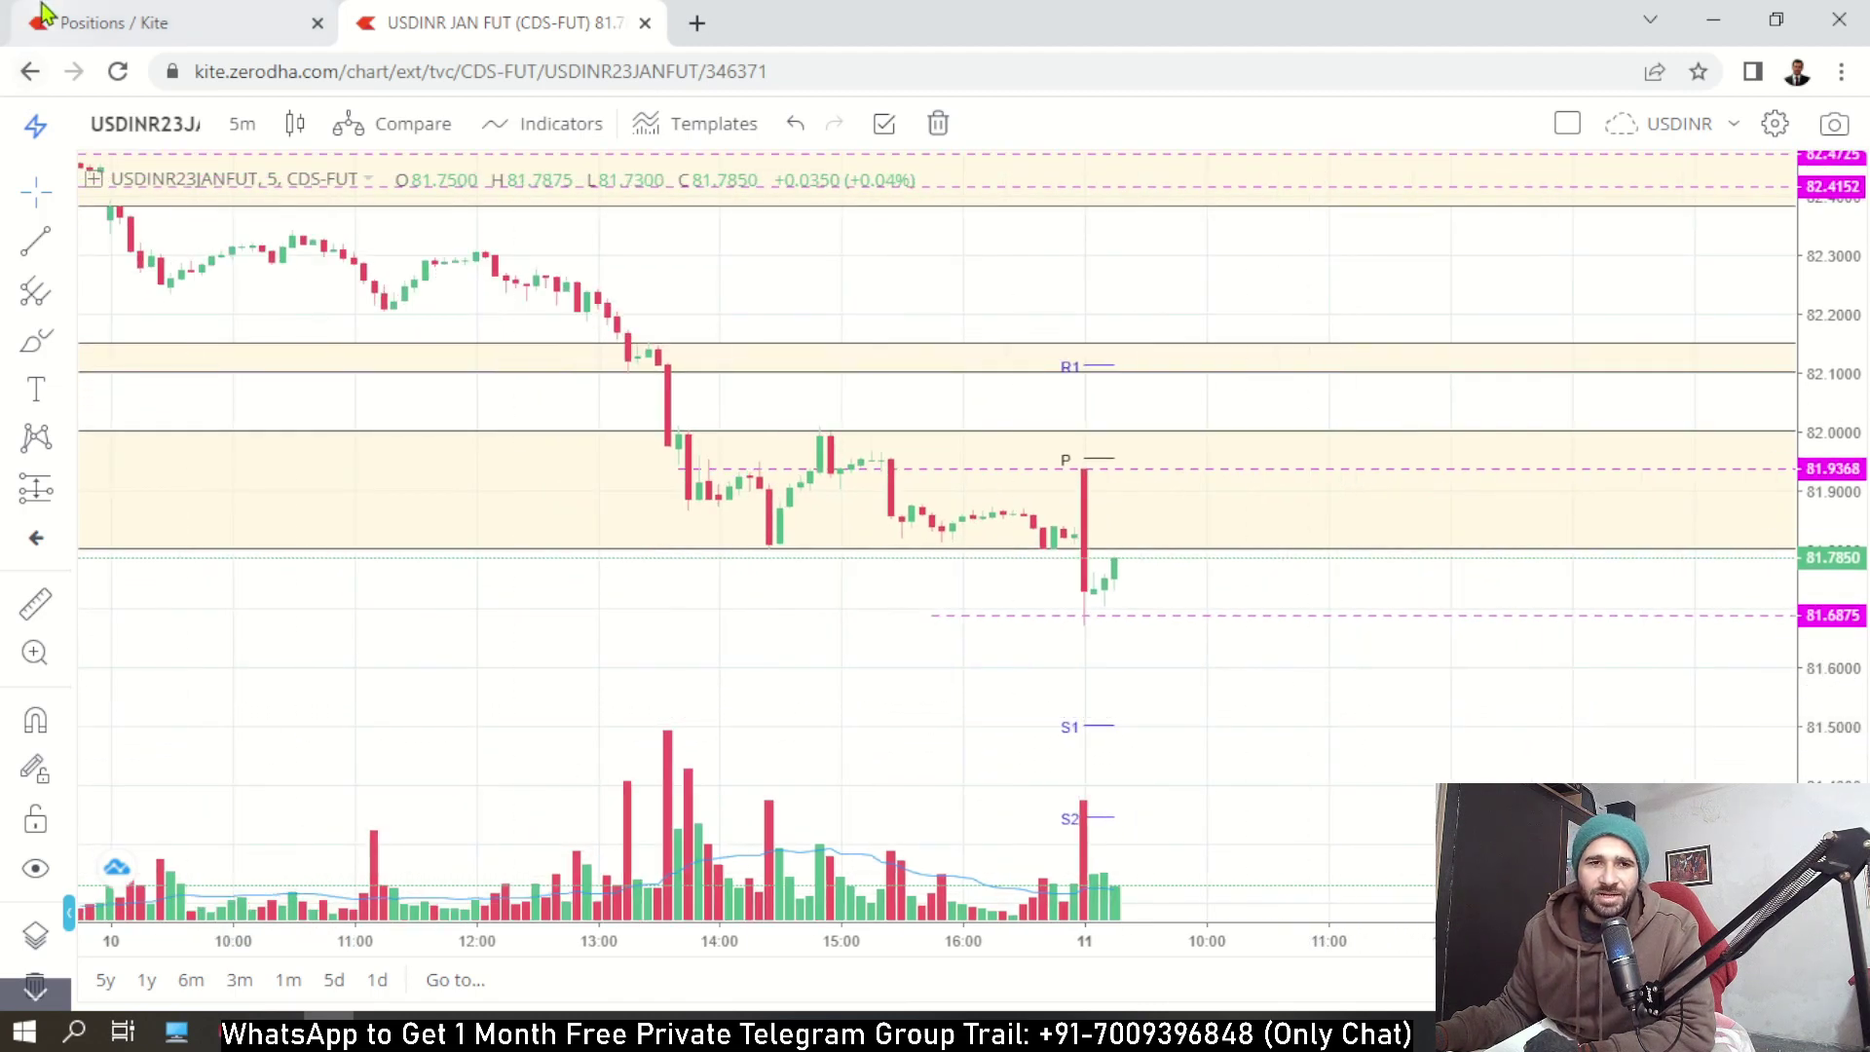
Check the open USDINR JAN FUT position's last price, average price and P&L, and look up the executed orders' average prices.
left_click(88, 14)
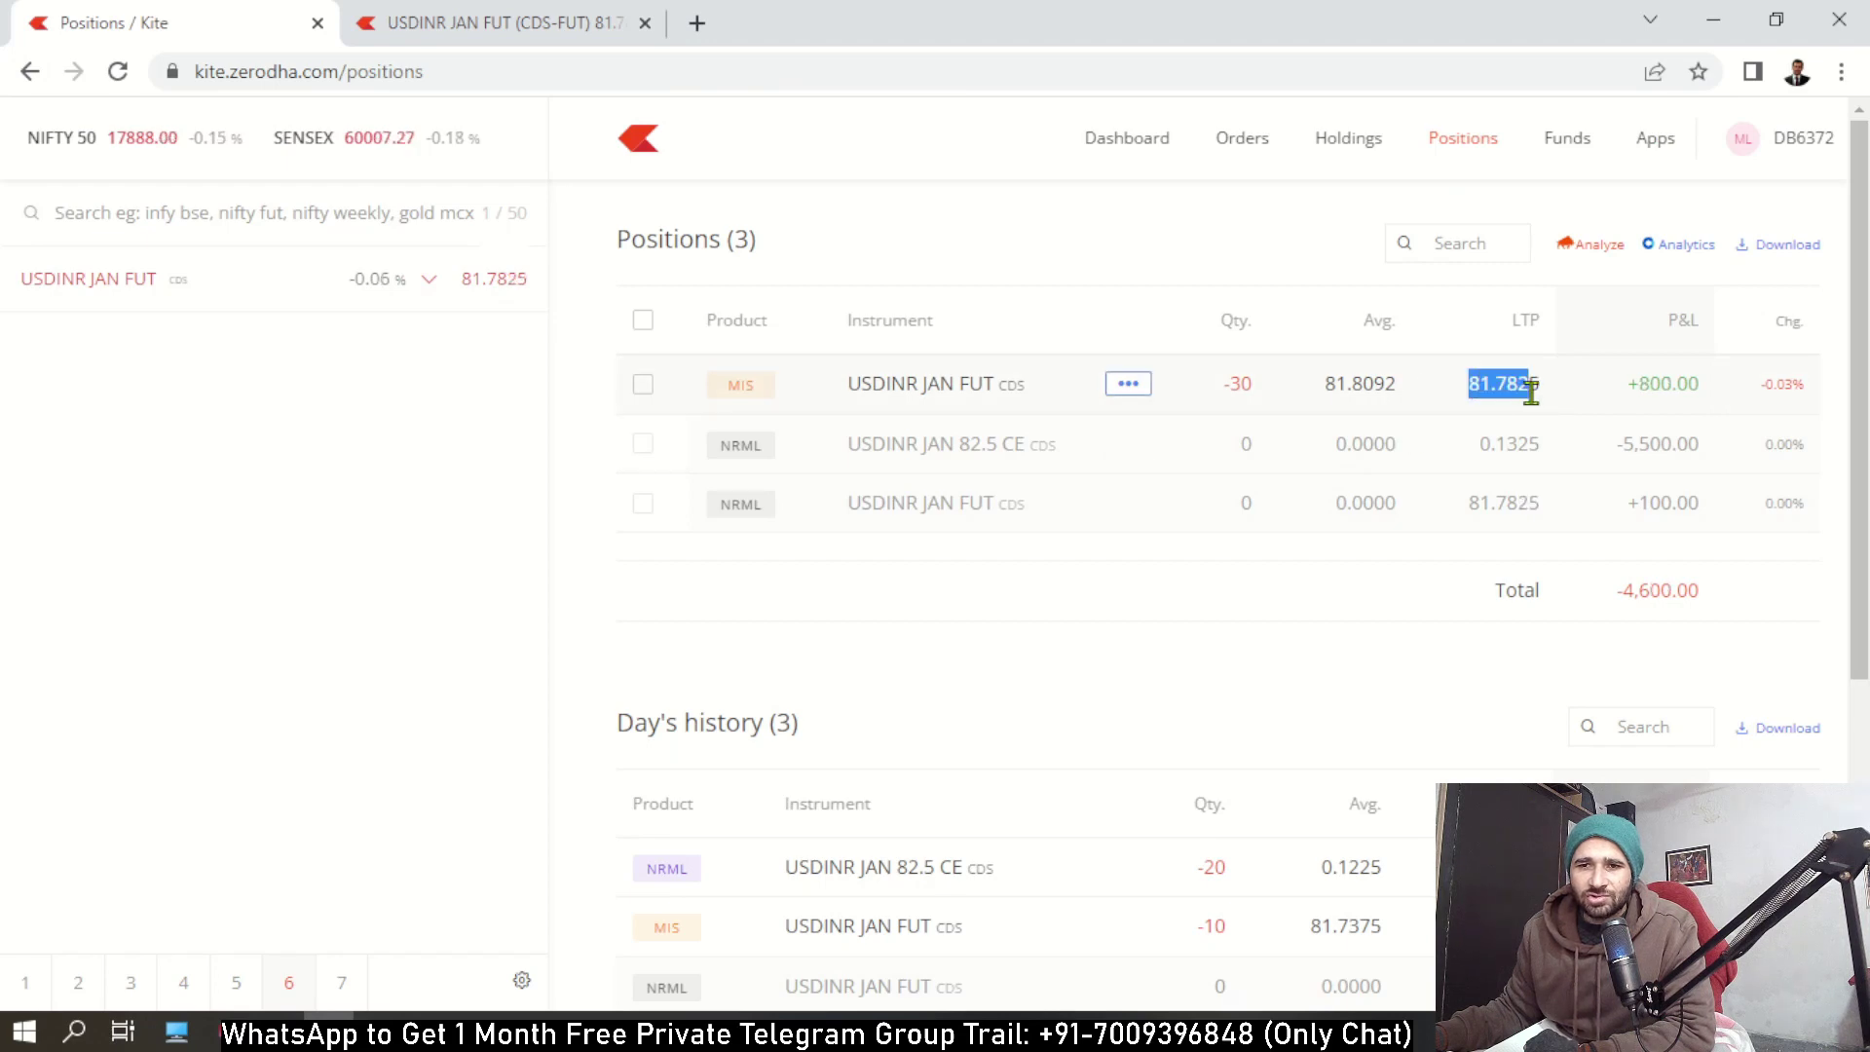
left_click_drag(1530, 390, 1529, 390)
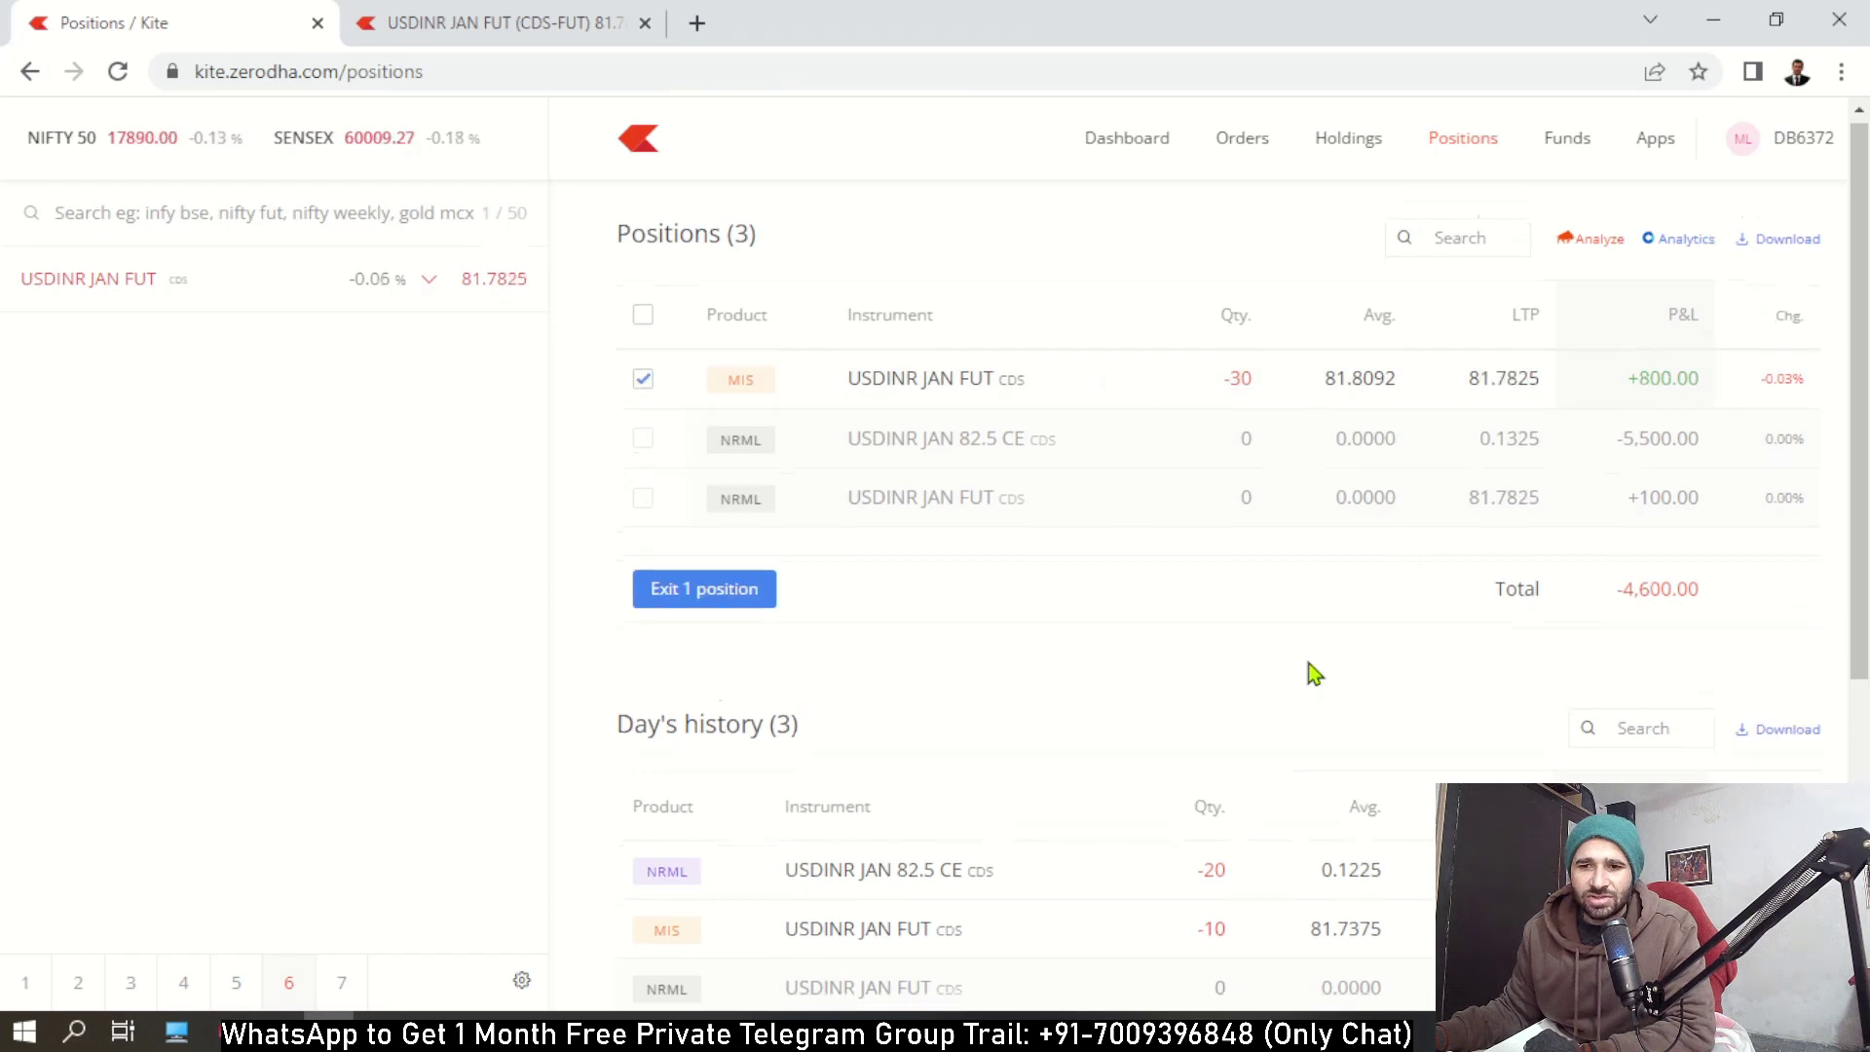
scroll(1308, 666, "down", 1)
scroll(1309, 666, "up", 1)
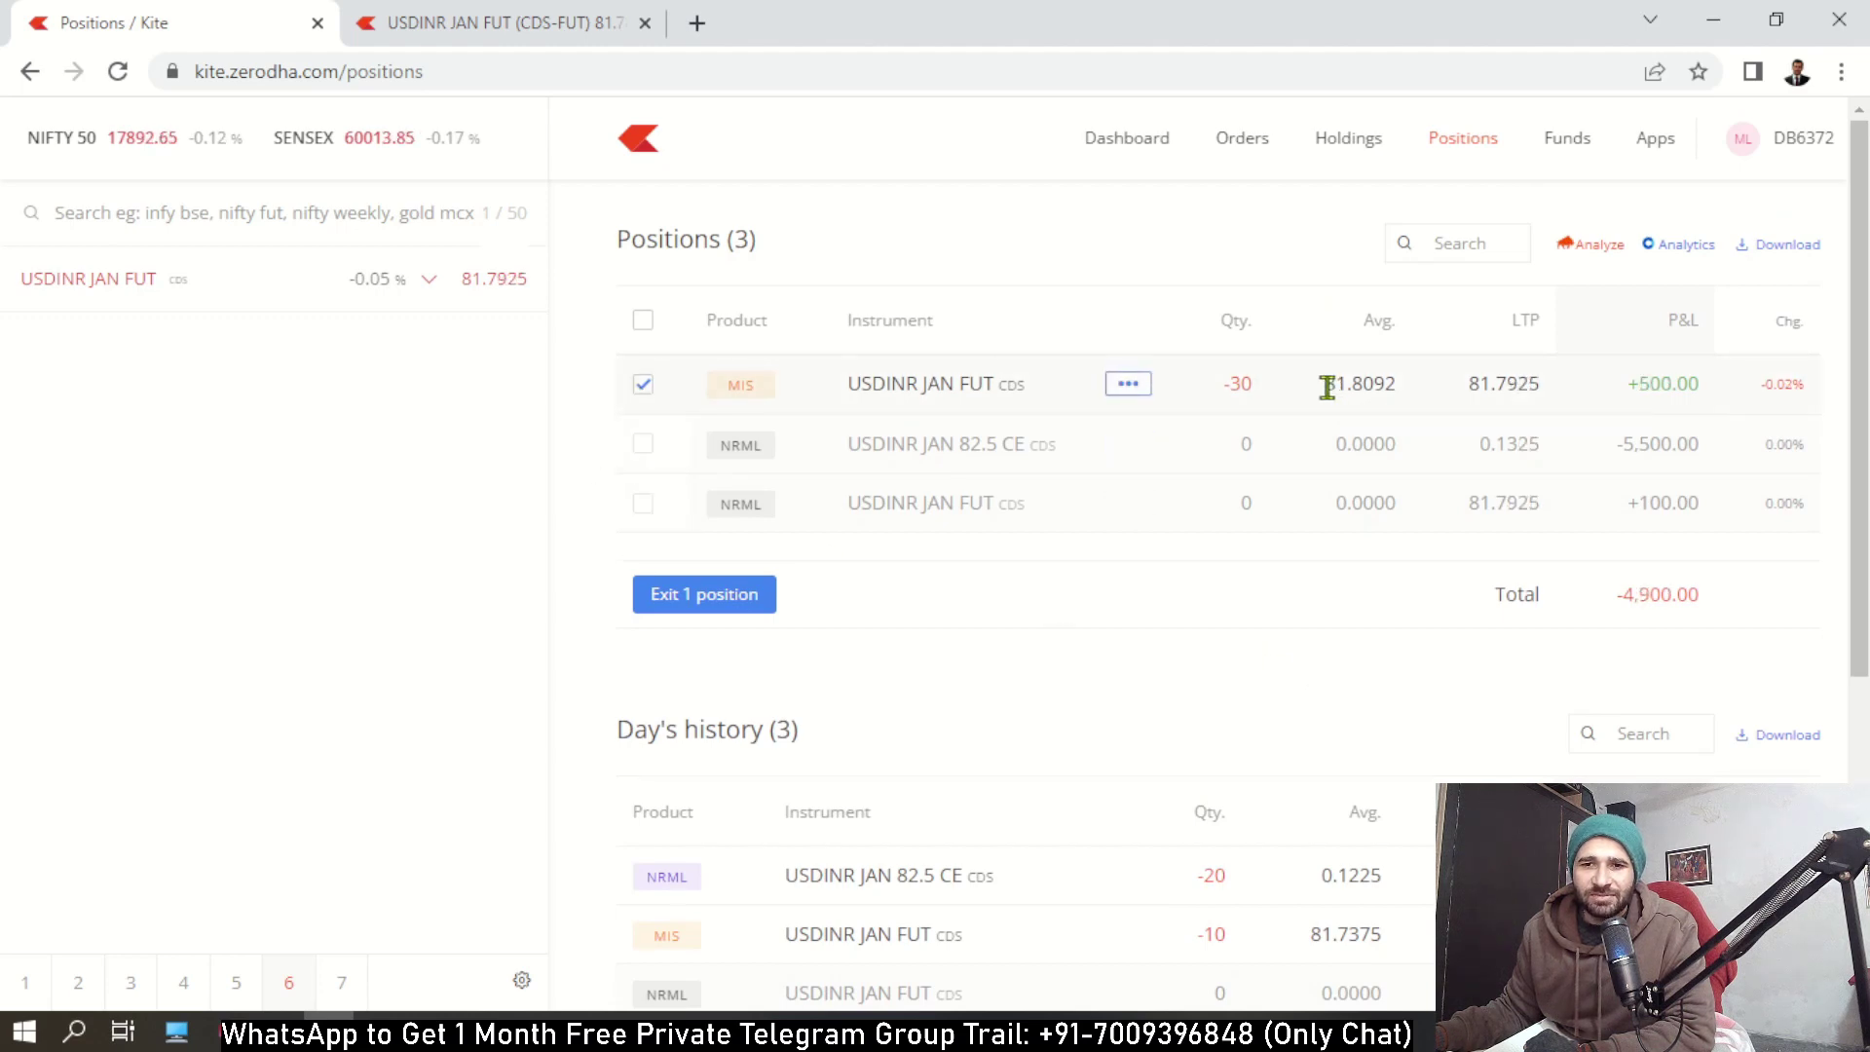
left_click_drag(1395, 387, 1397, 387)
left_click_drag(1603, 392, 1716, 402)
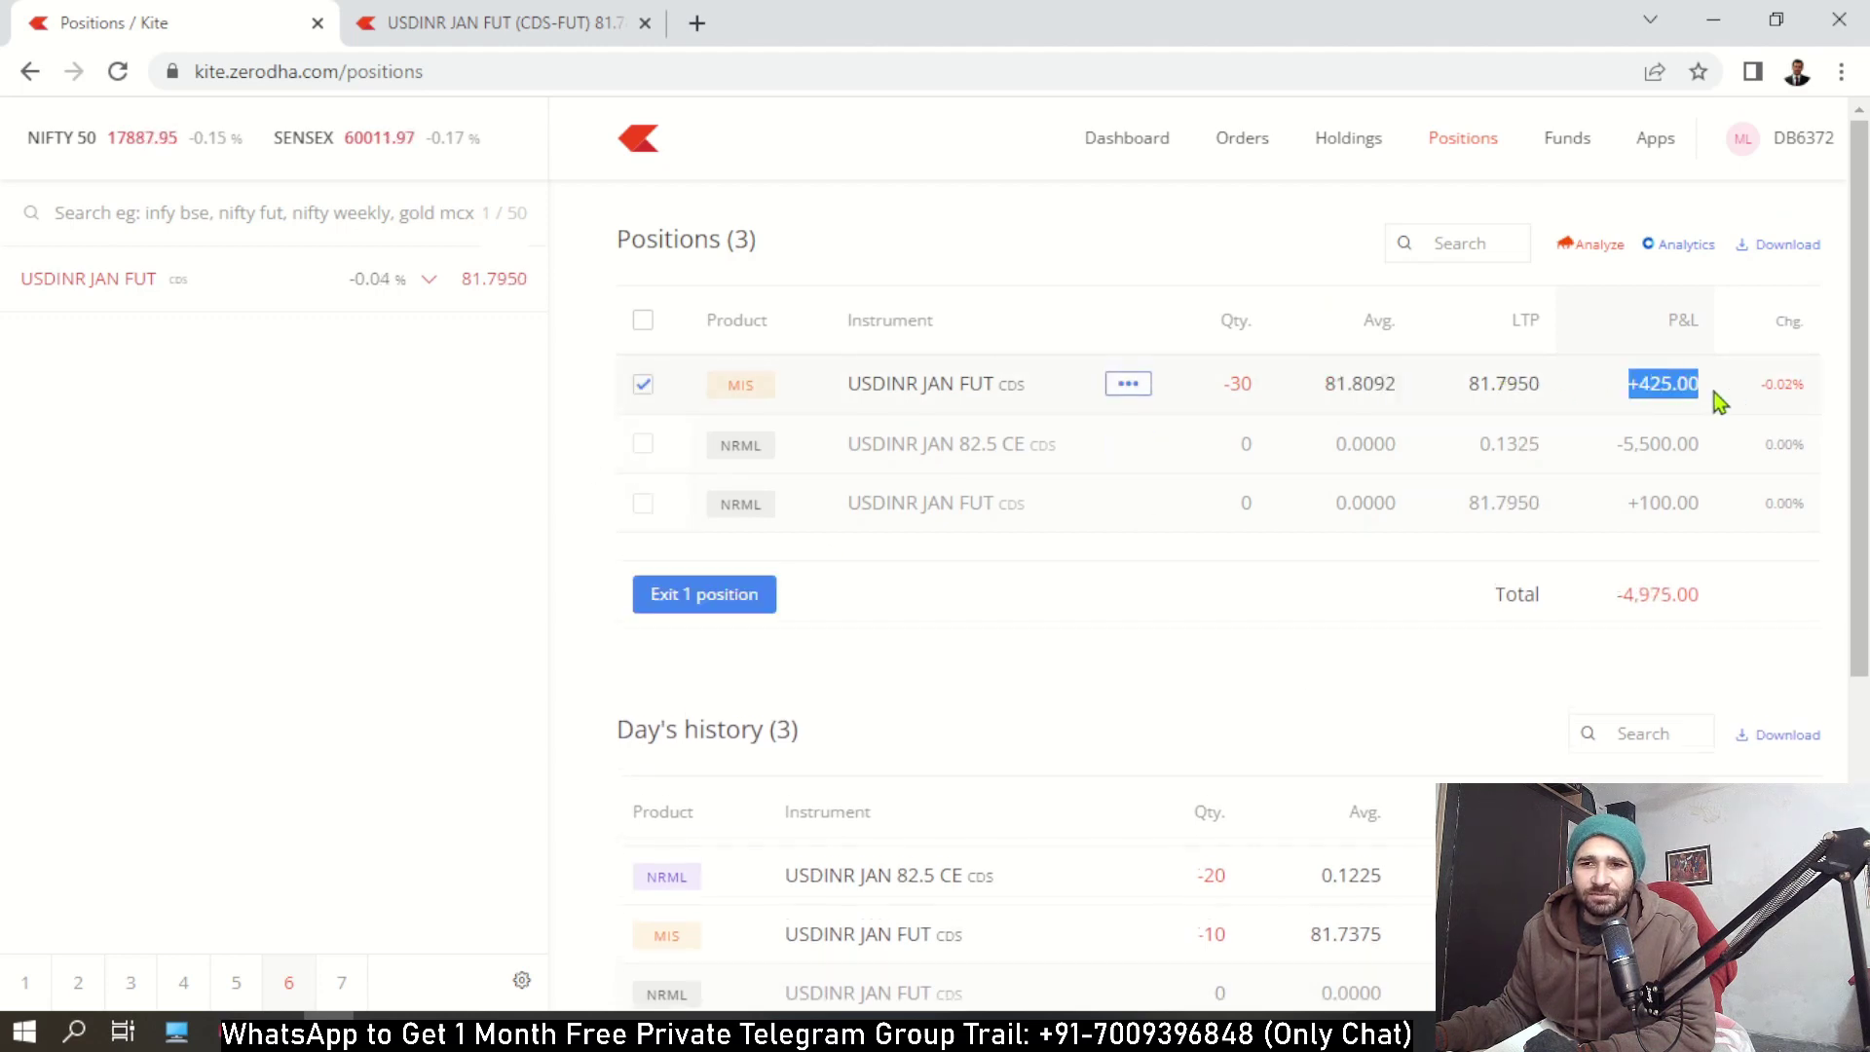
left_click(1244, 154)
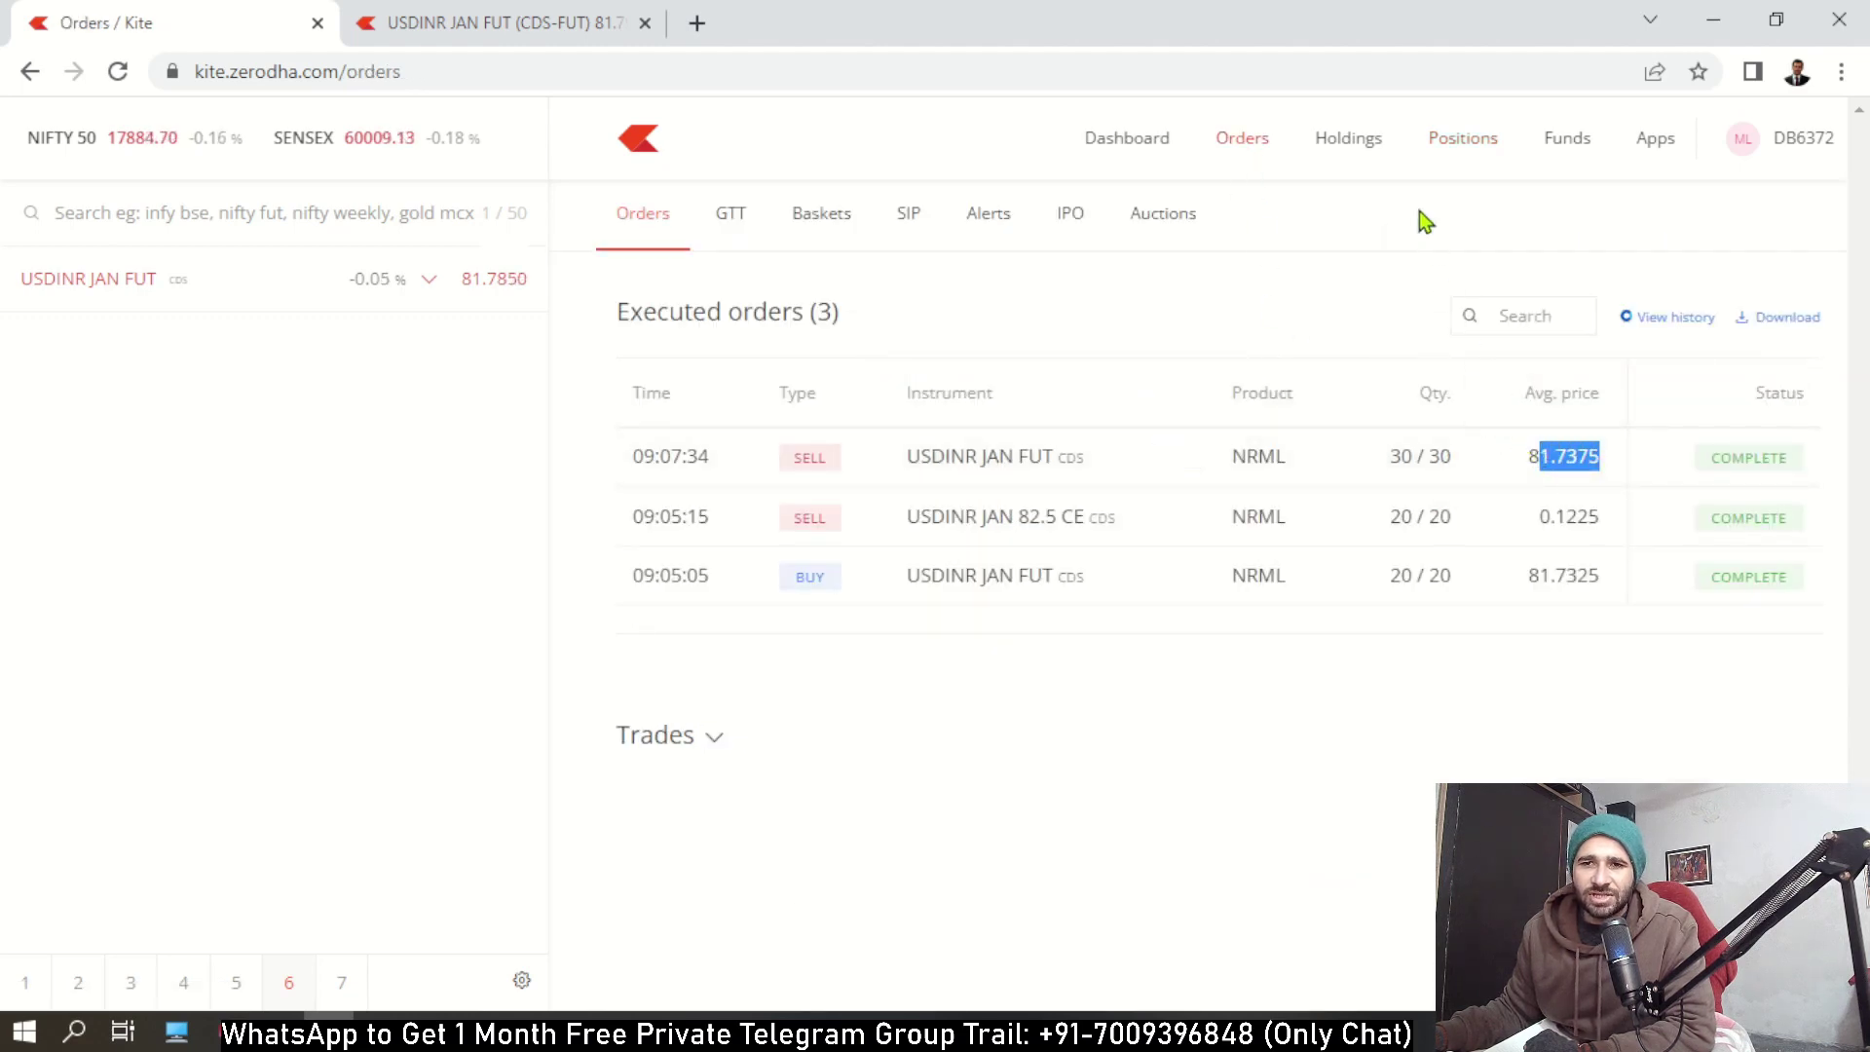
Check the open USDINR JAN FUT position's P&L and examine the latest 5-minute candles against the marked price levels.
left_click(1446, 148)
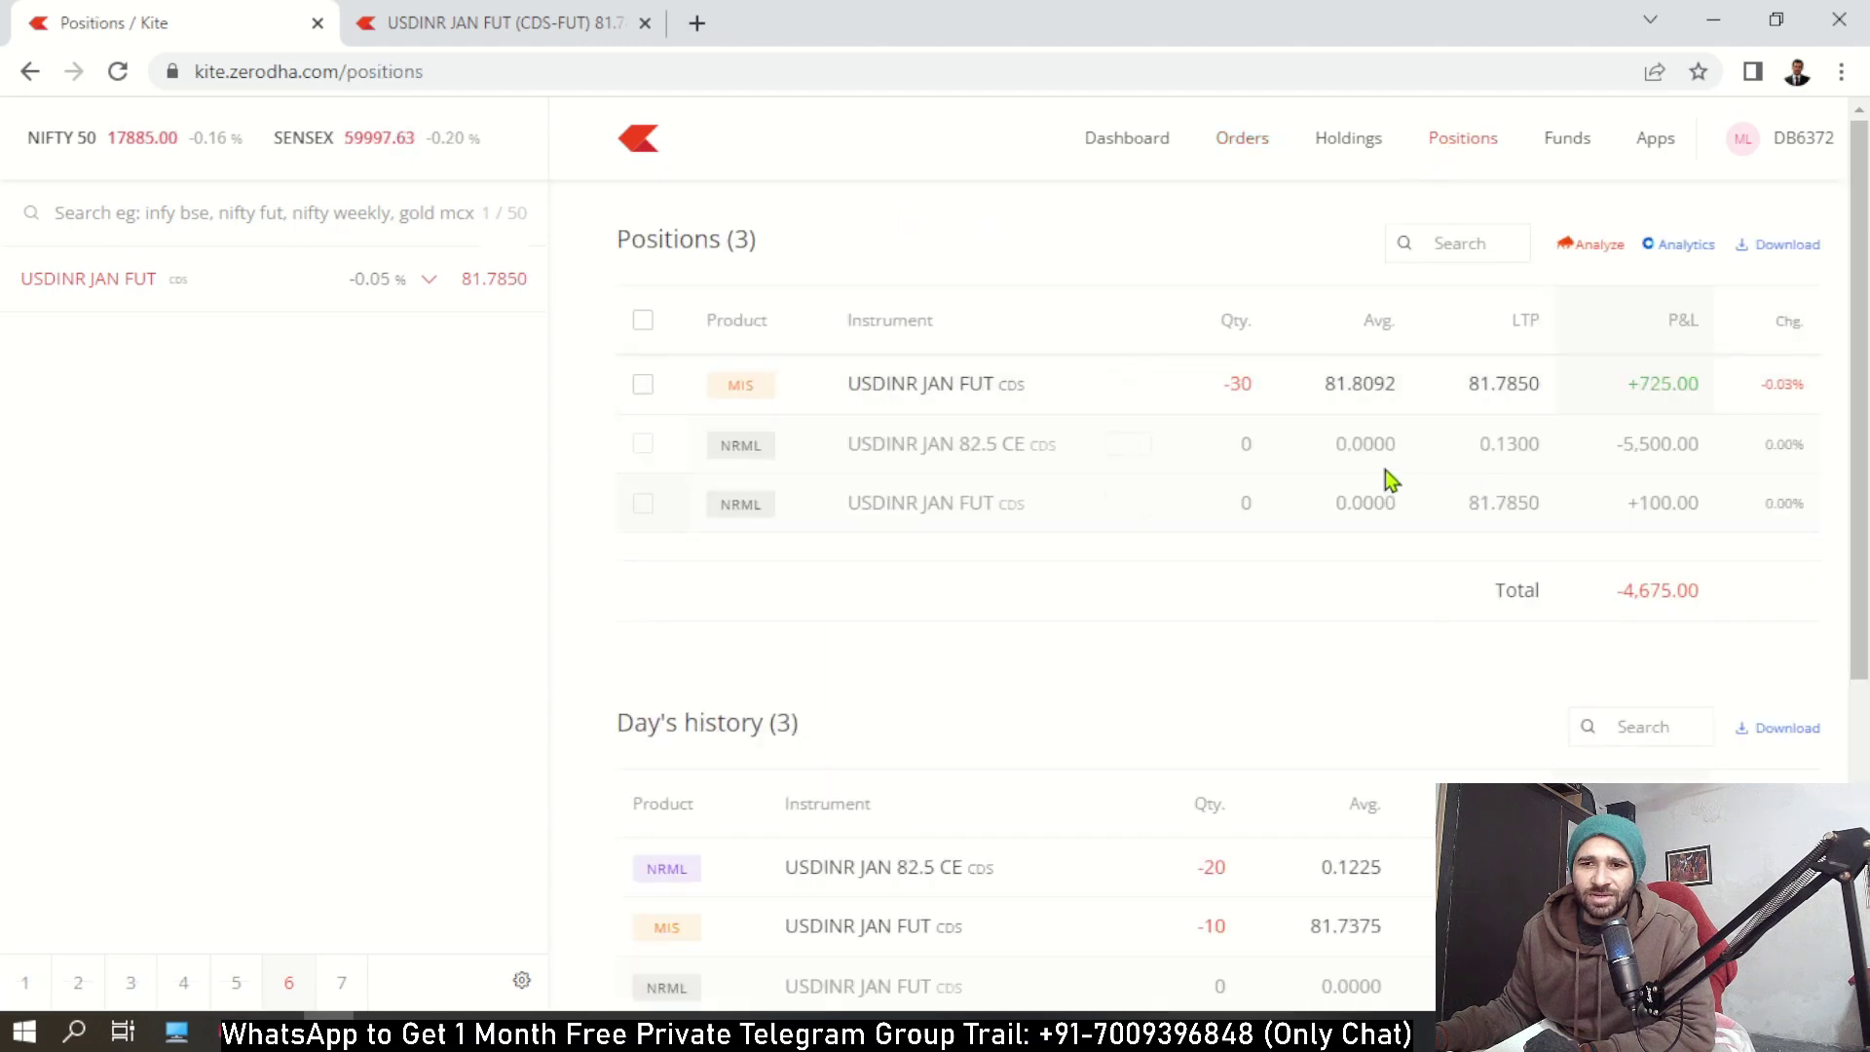
left_click(643, 41)
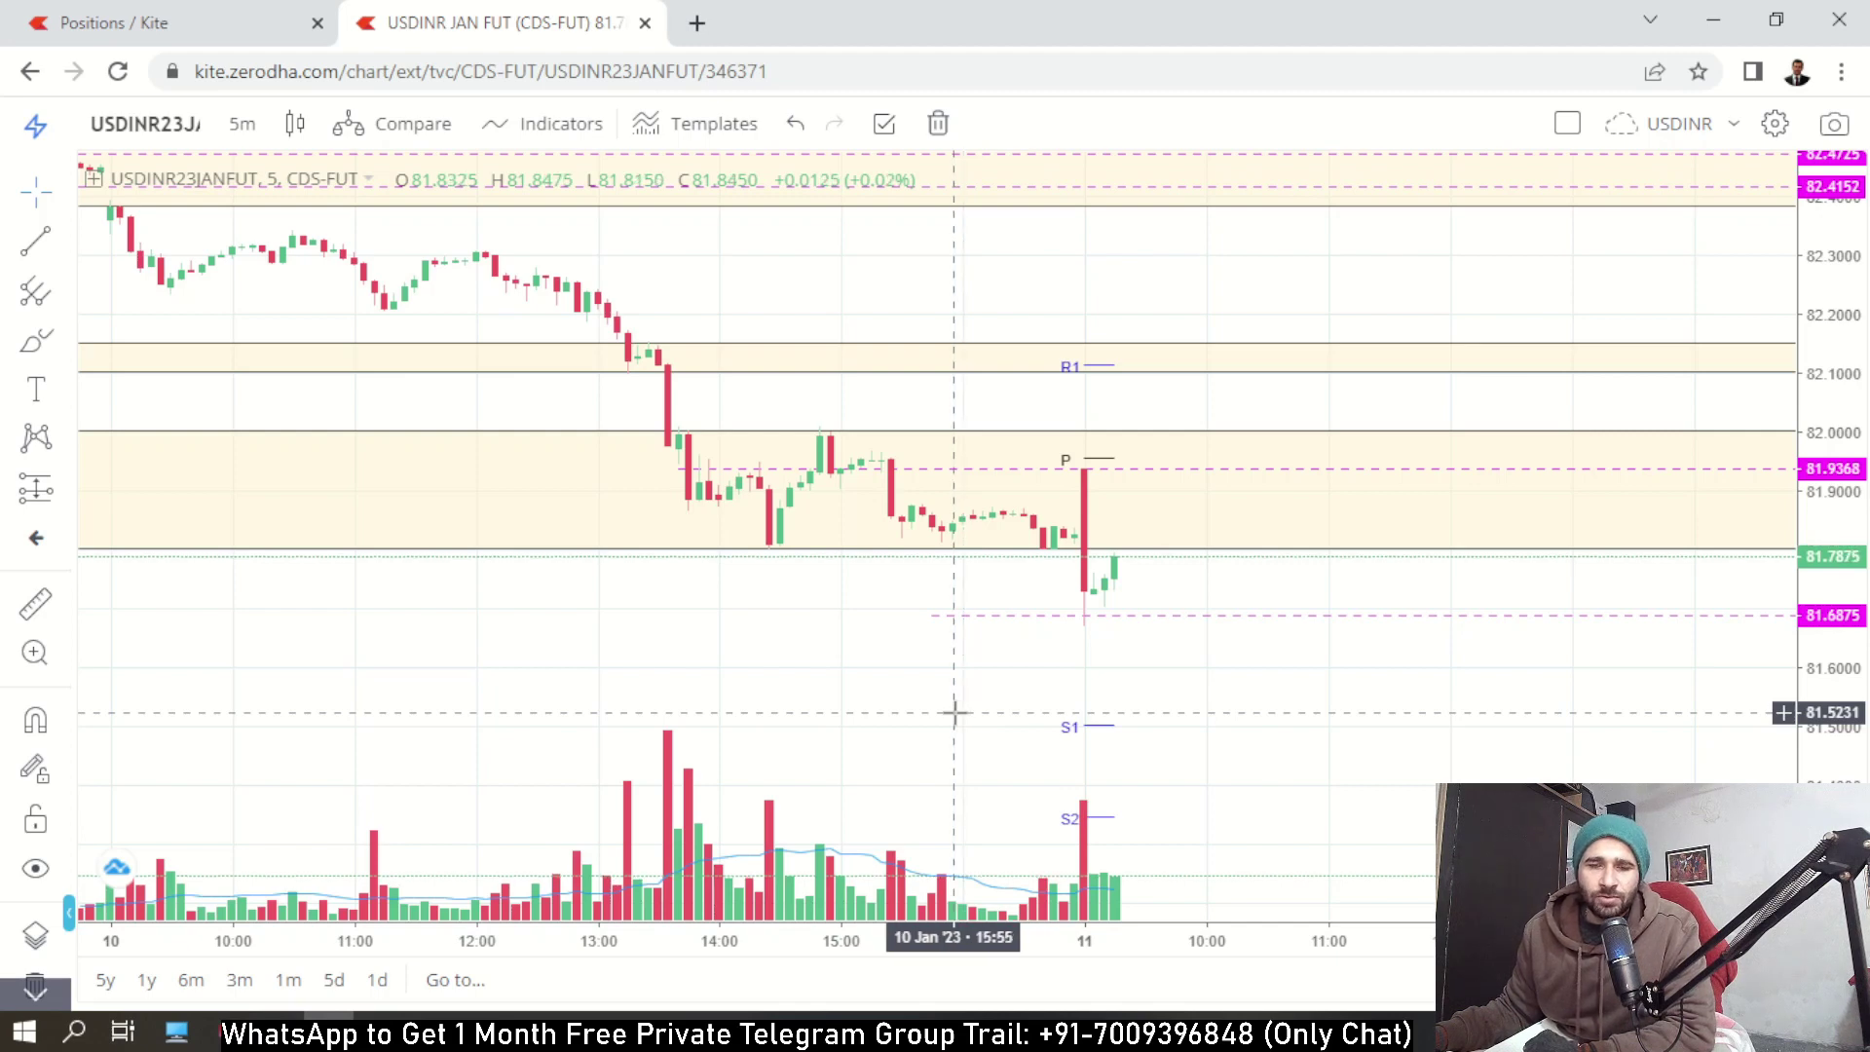
scroll(959, 672, "up", 1)
scroll(962, 661, "right", 1)
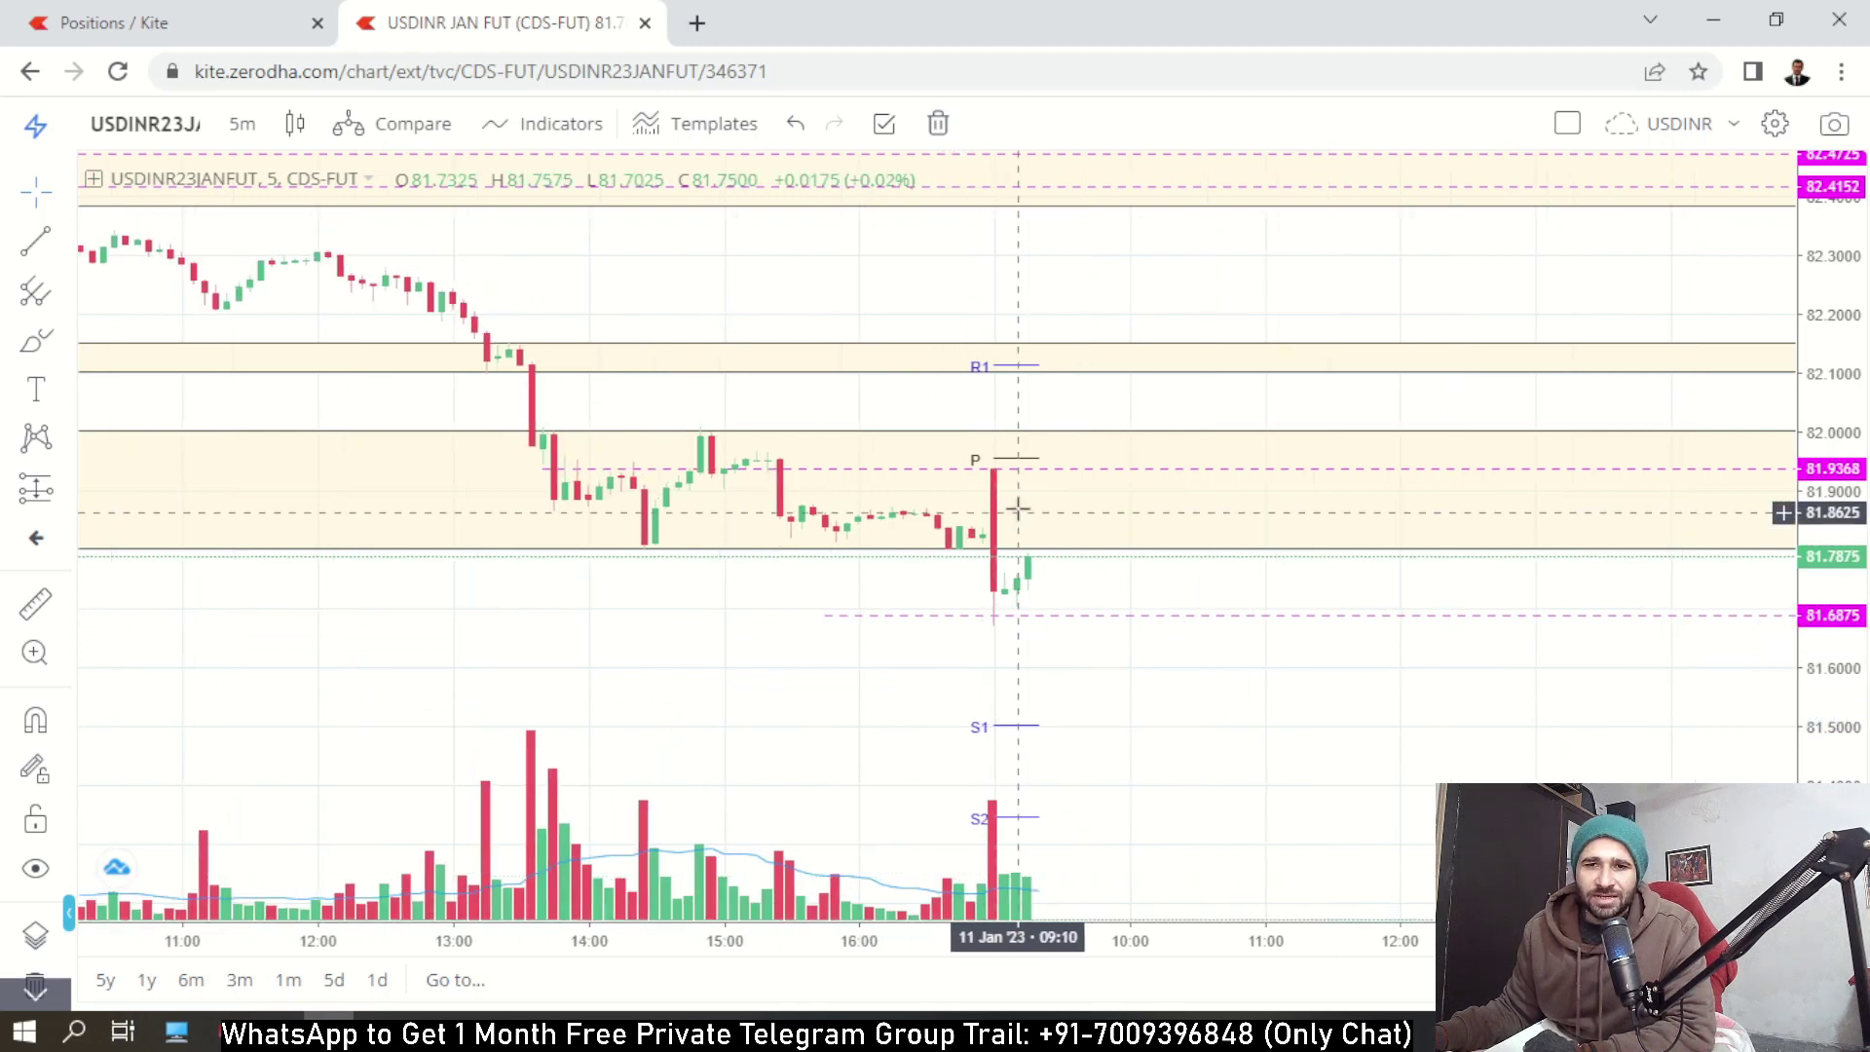
left_click(1065, 481)
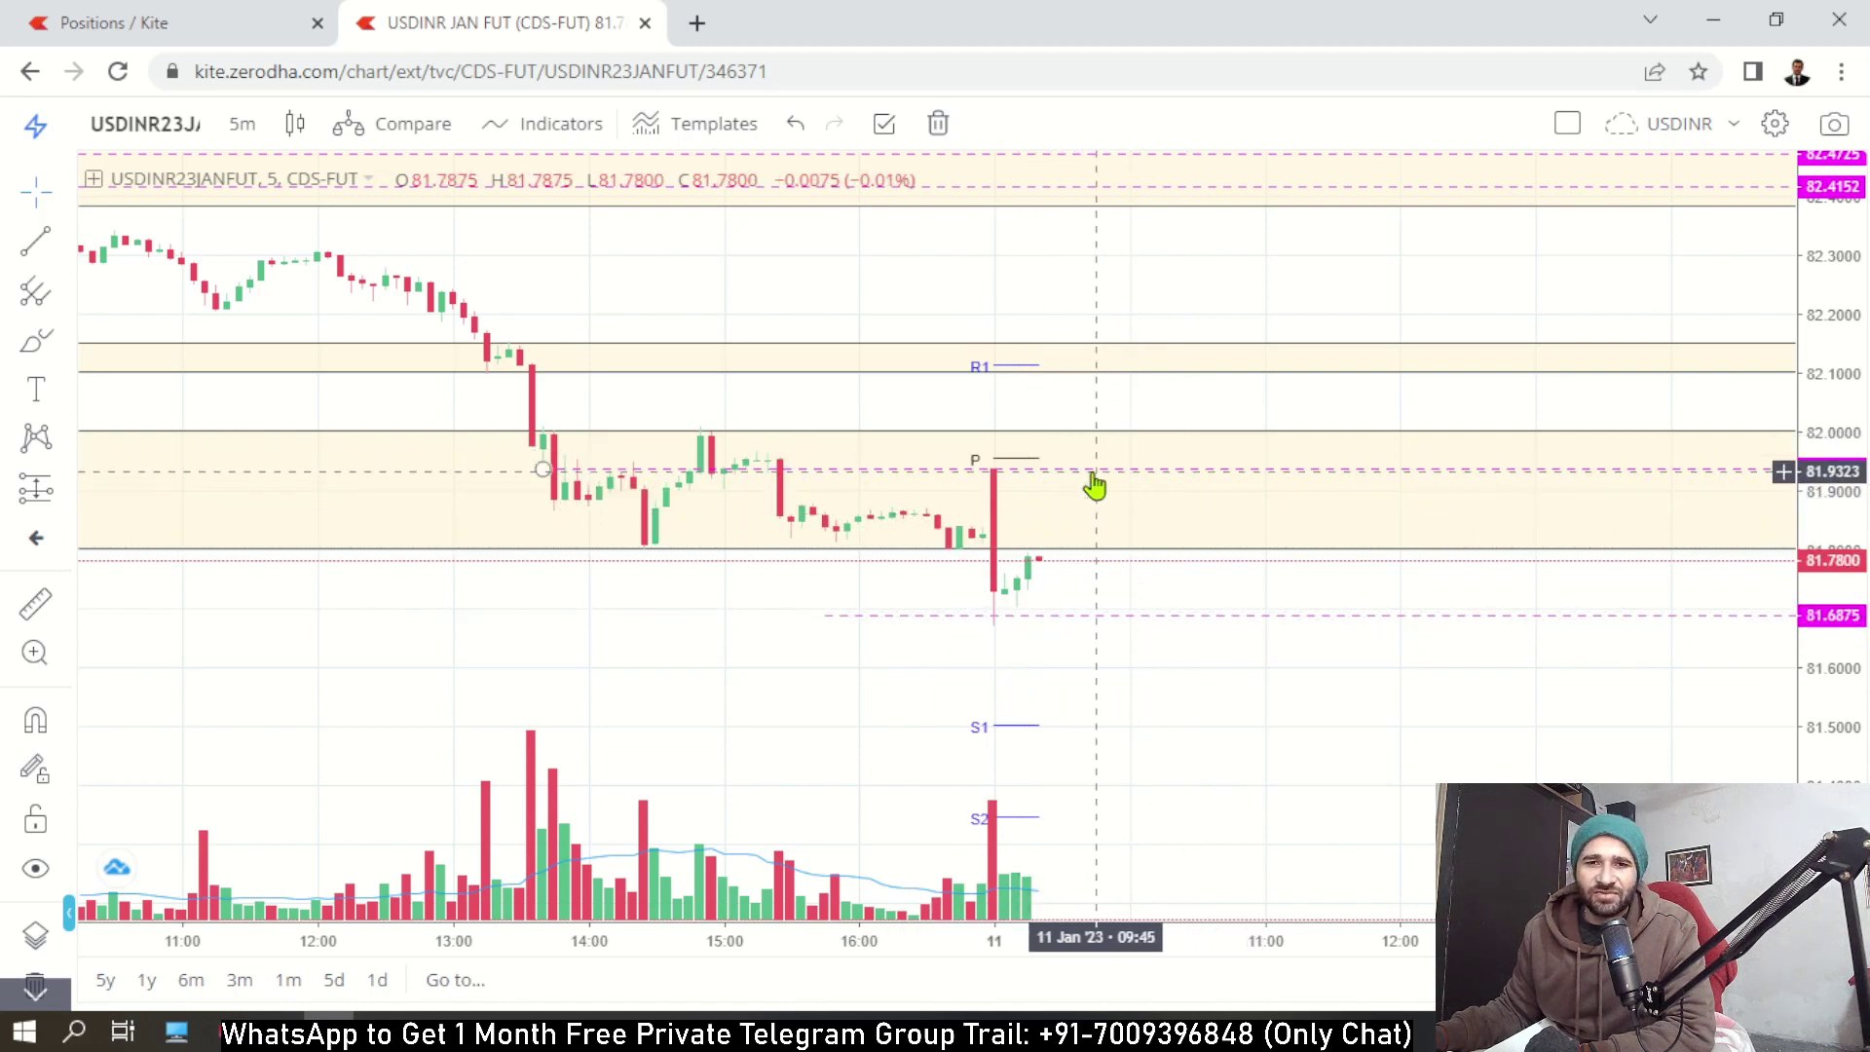
left_click(1032, 471)
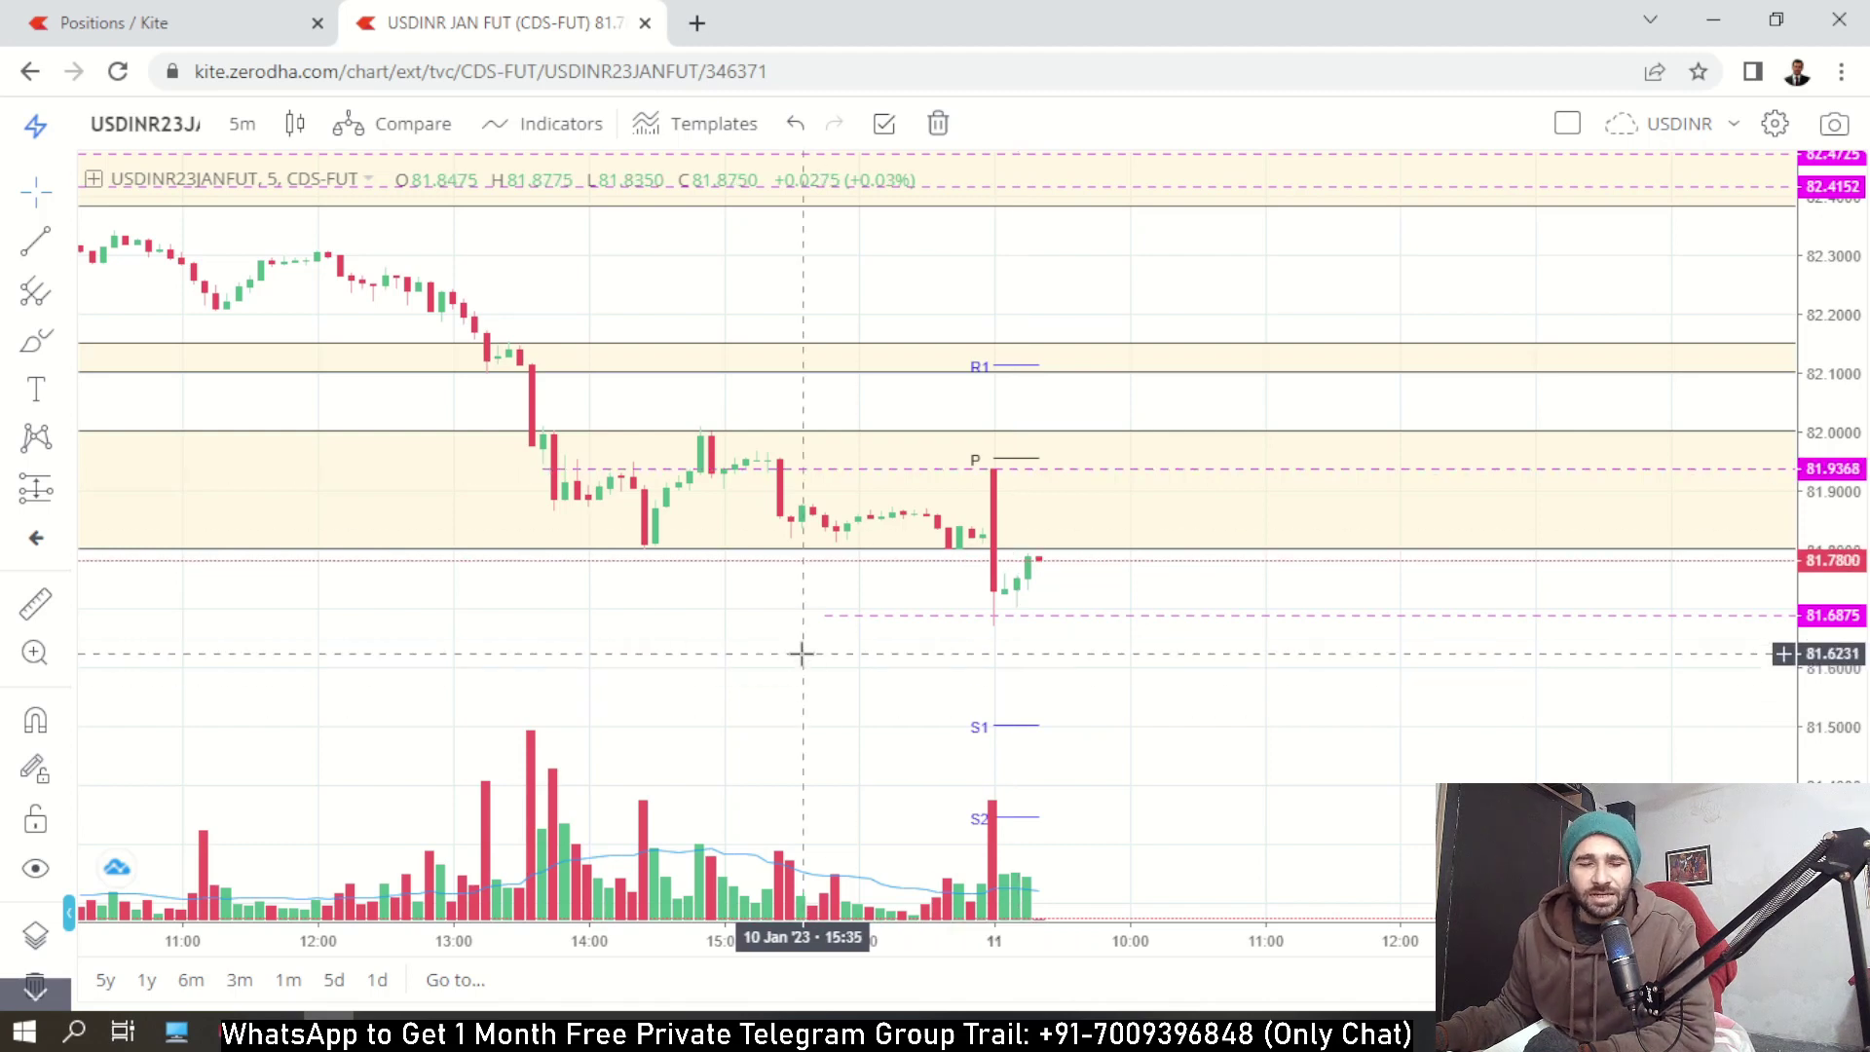
scroll(801, 654, "up", 1)
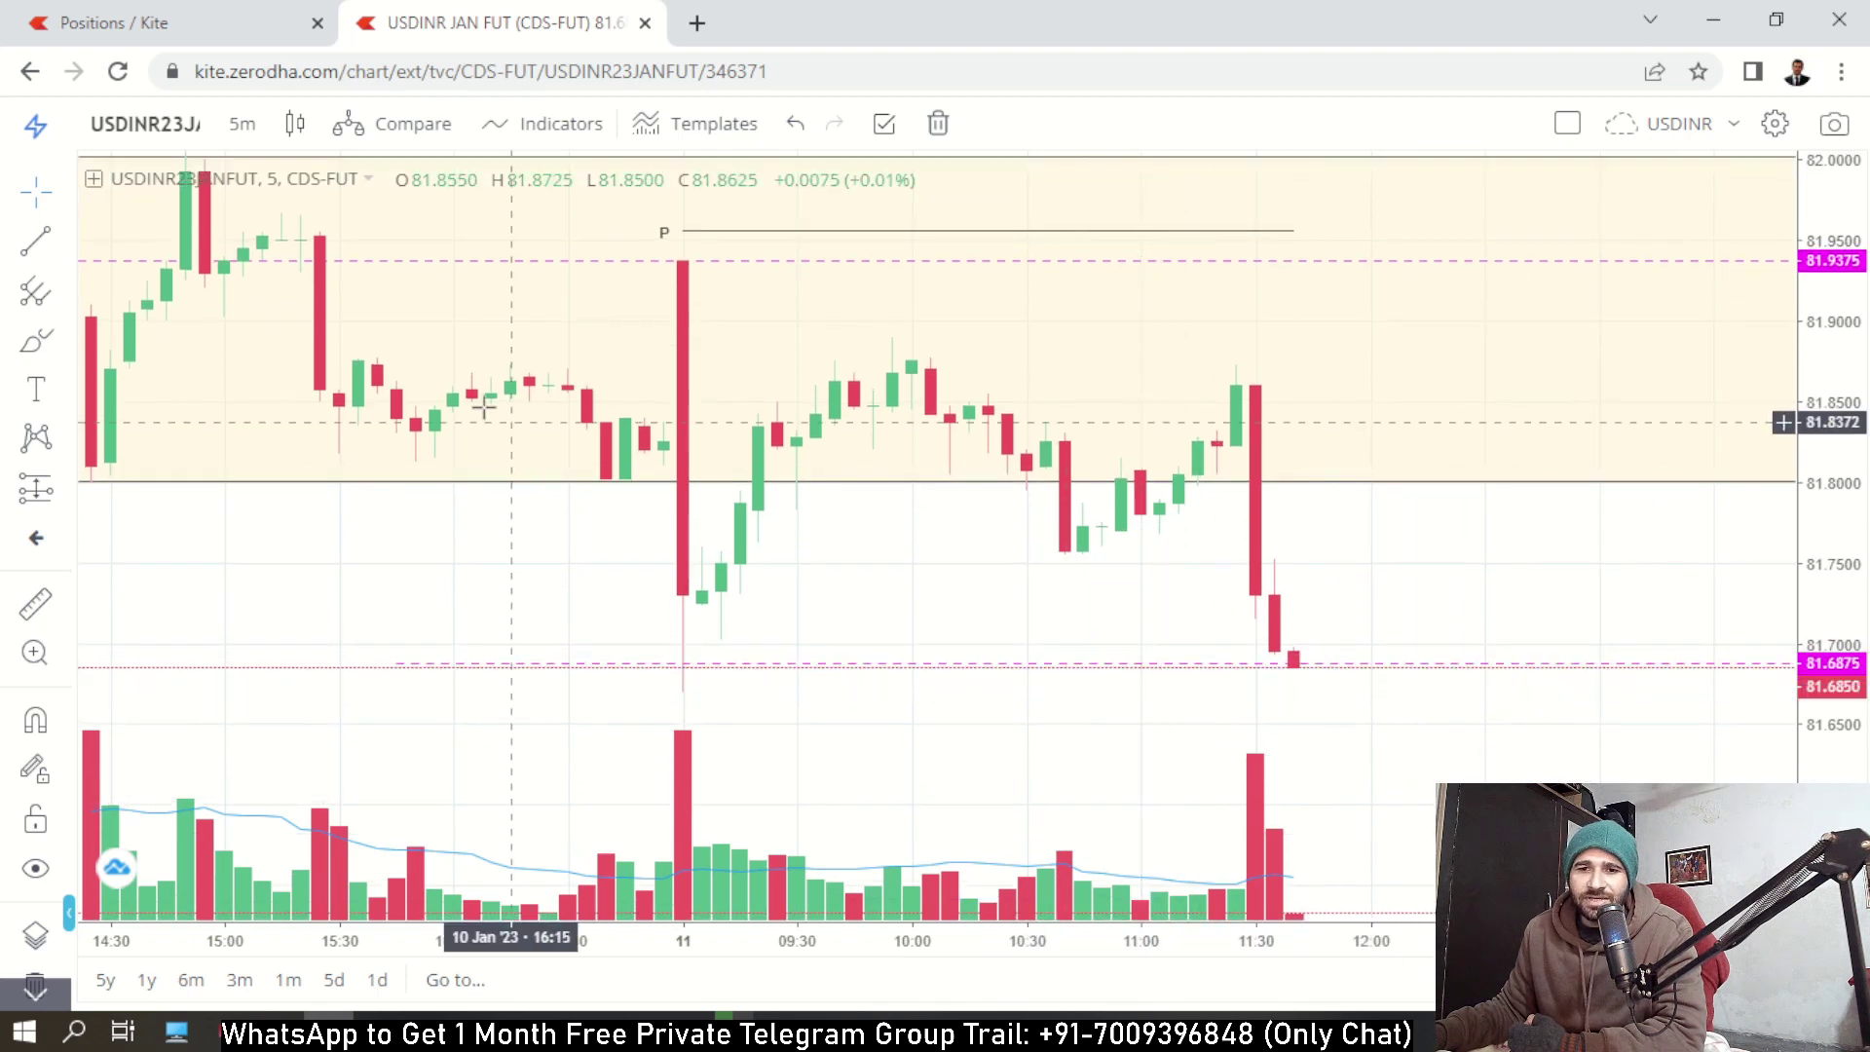
Exit the intraday USDINR JAN FUT short by buying back 30 lots with a regular limit order.
left_click(169, 22)
left_click(1128, 383)
left_click(1014, 438)
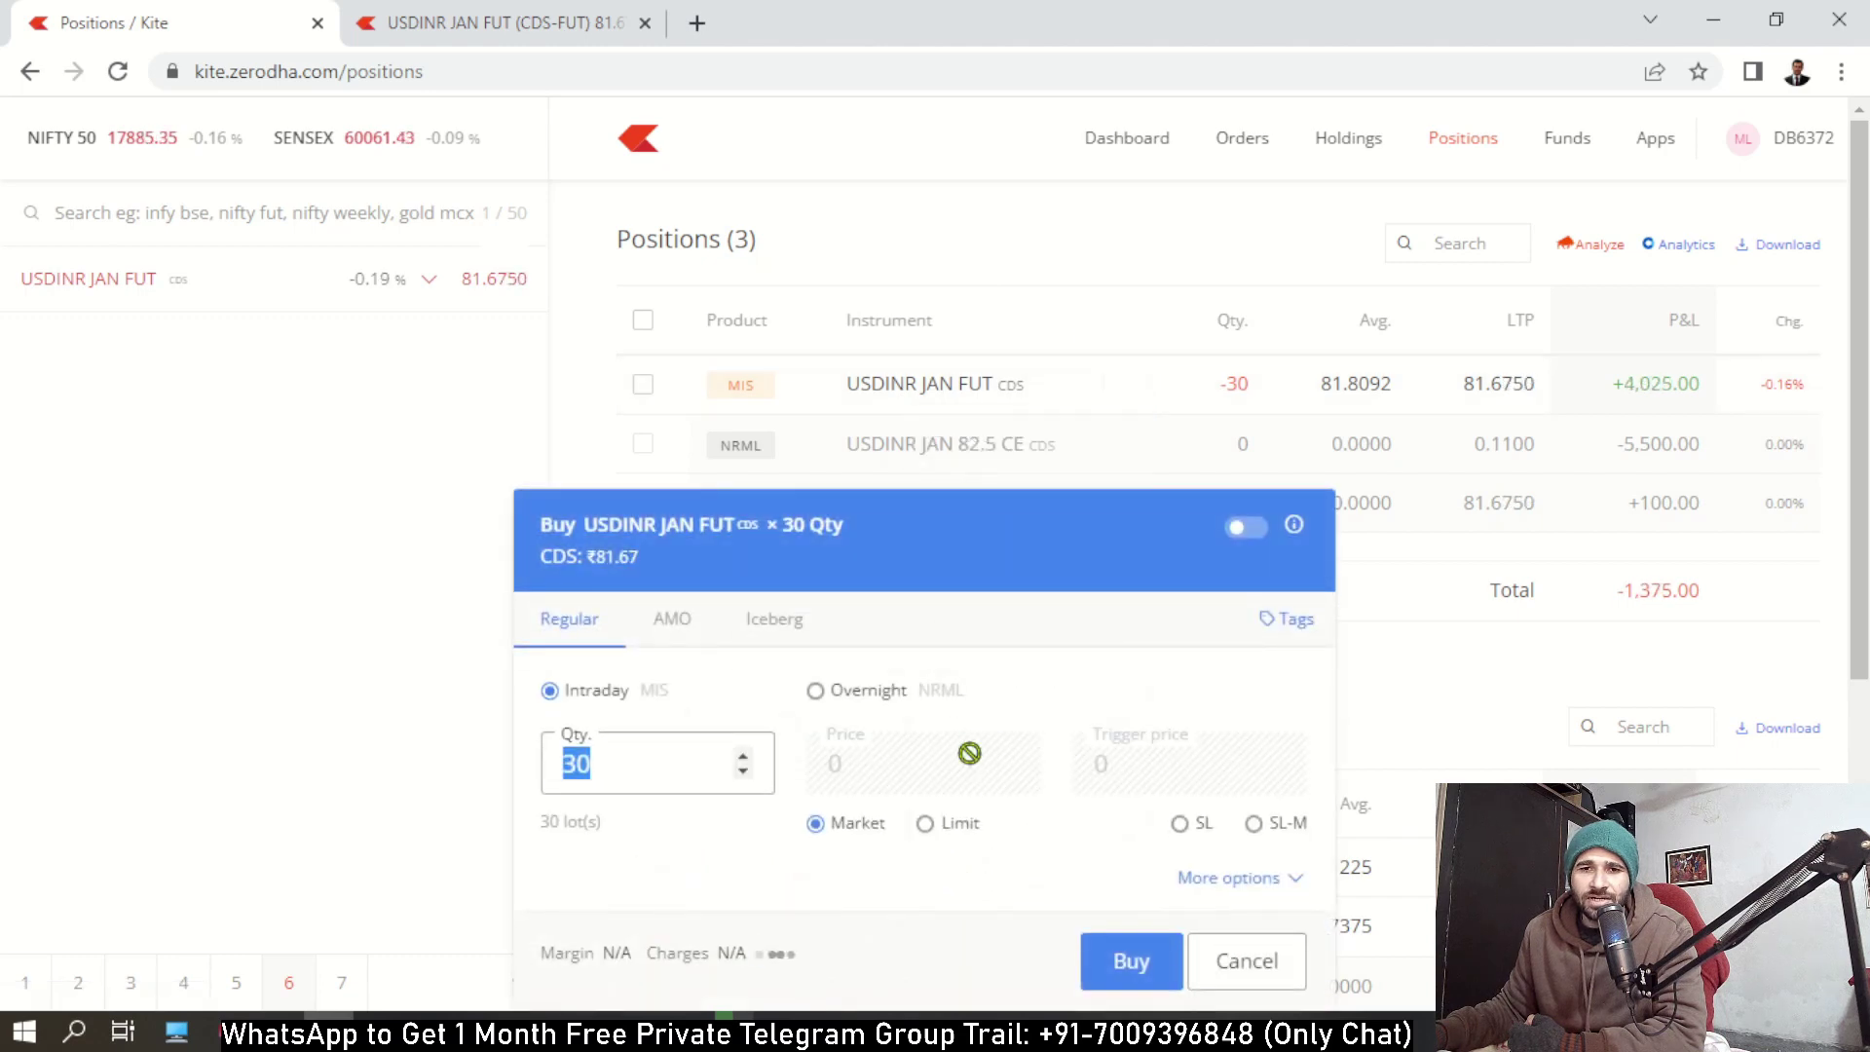
left_click(961, 835)
left_click(1122, 958)
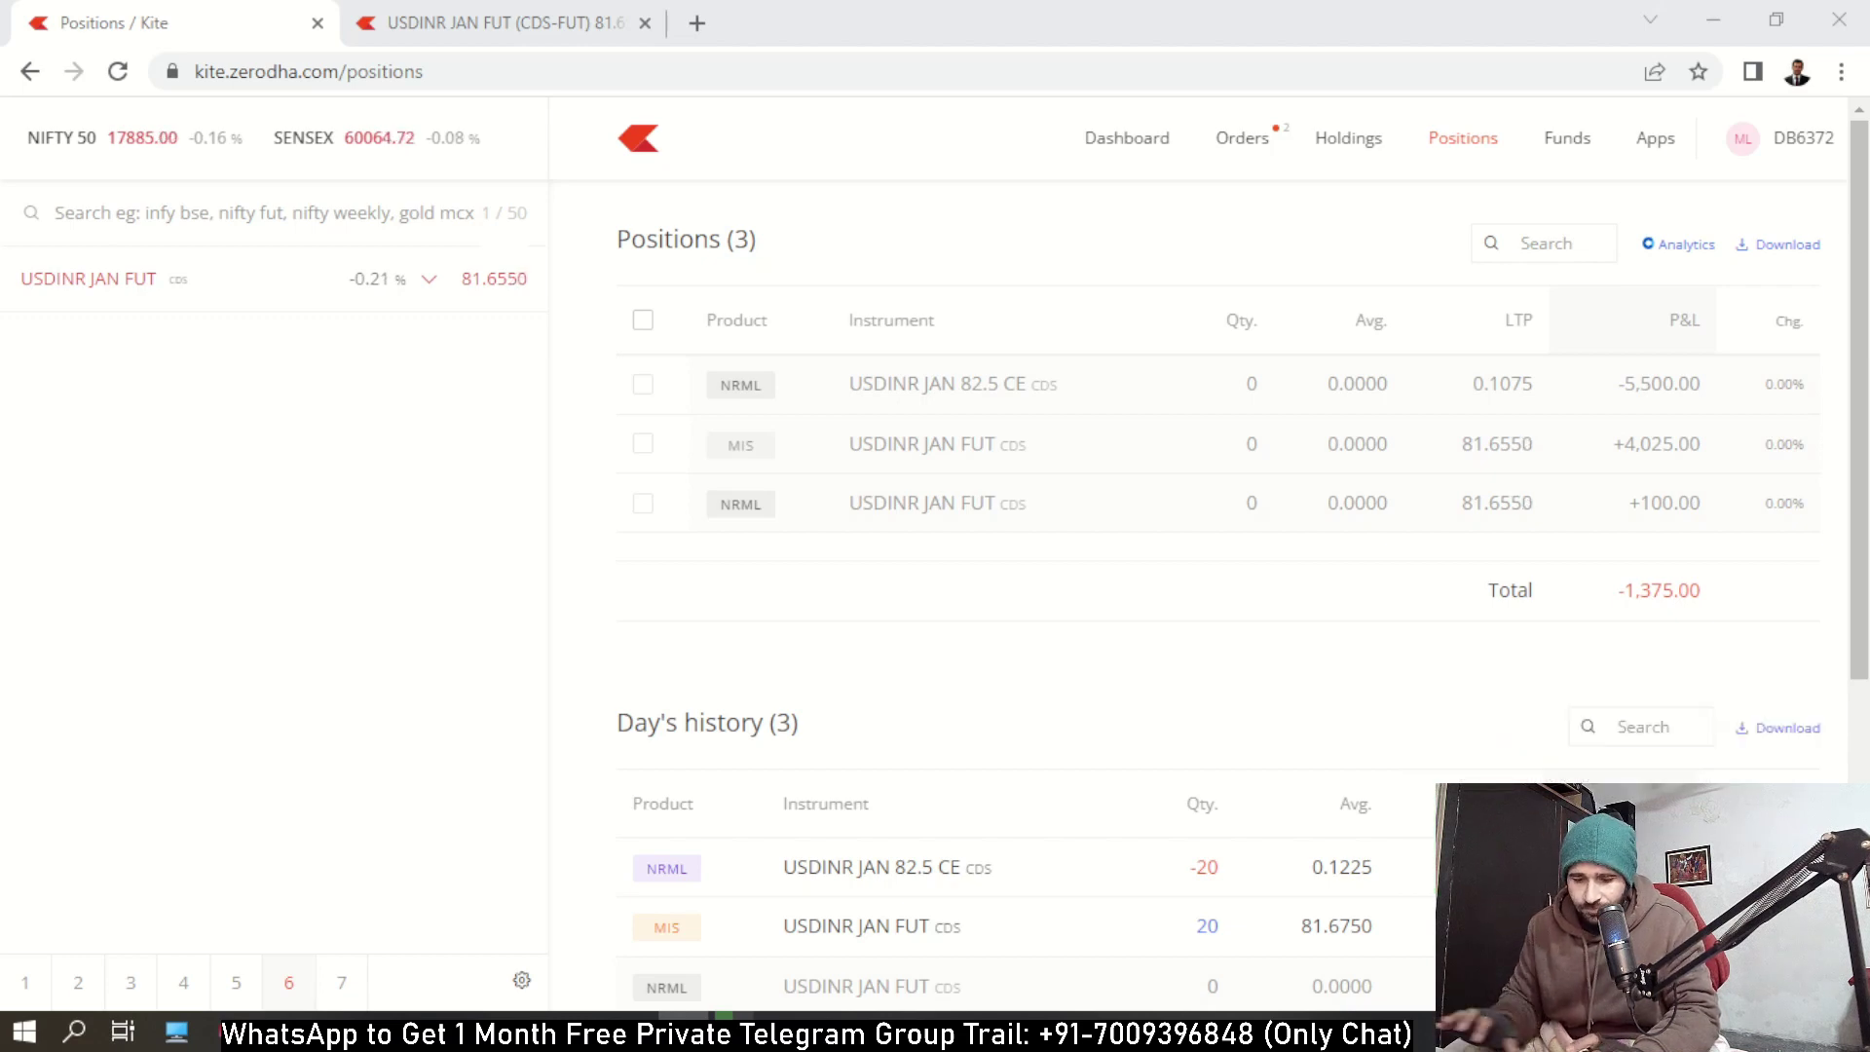
Review the latest USDINR JAN FUT candles, the closed positions' P&L and the executed orders' average prices.
left_click(567, 21)
left_click_drag(1139, 747, 1152, 750)
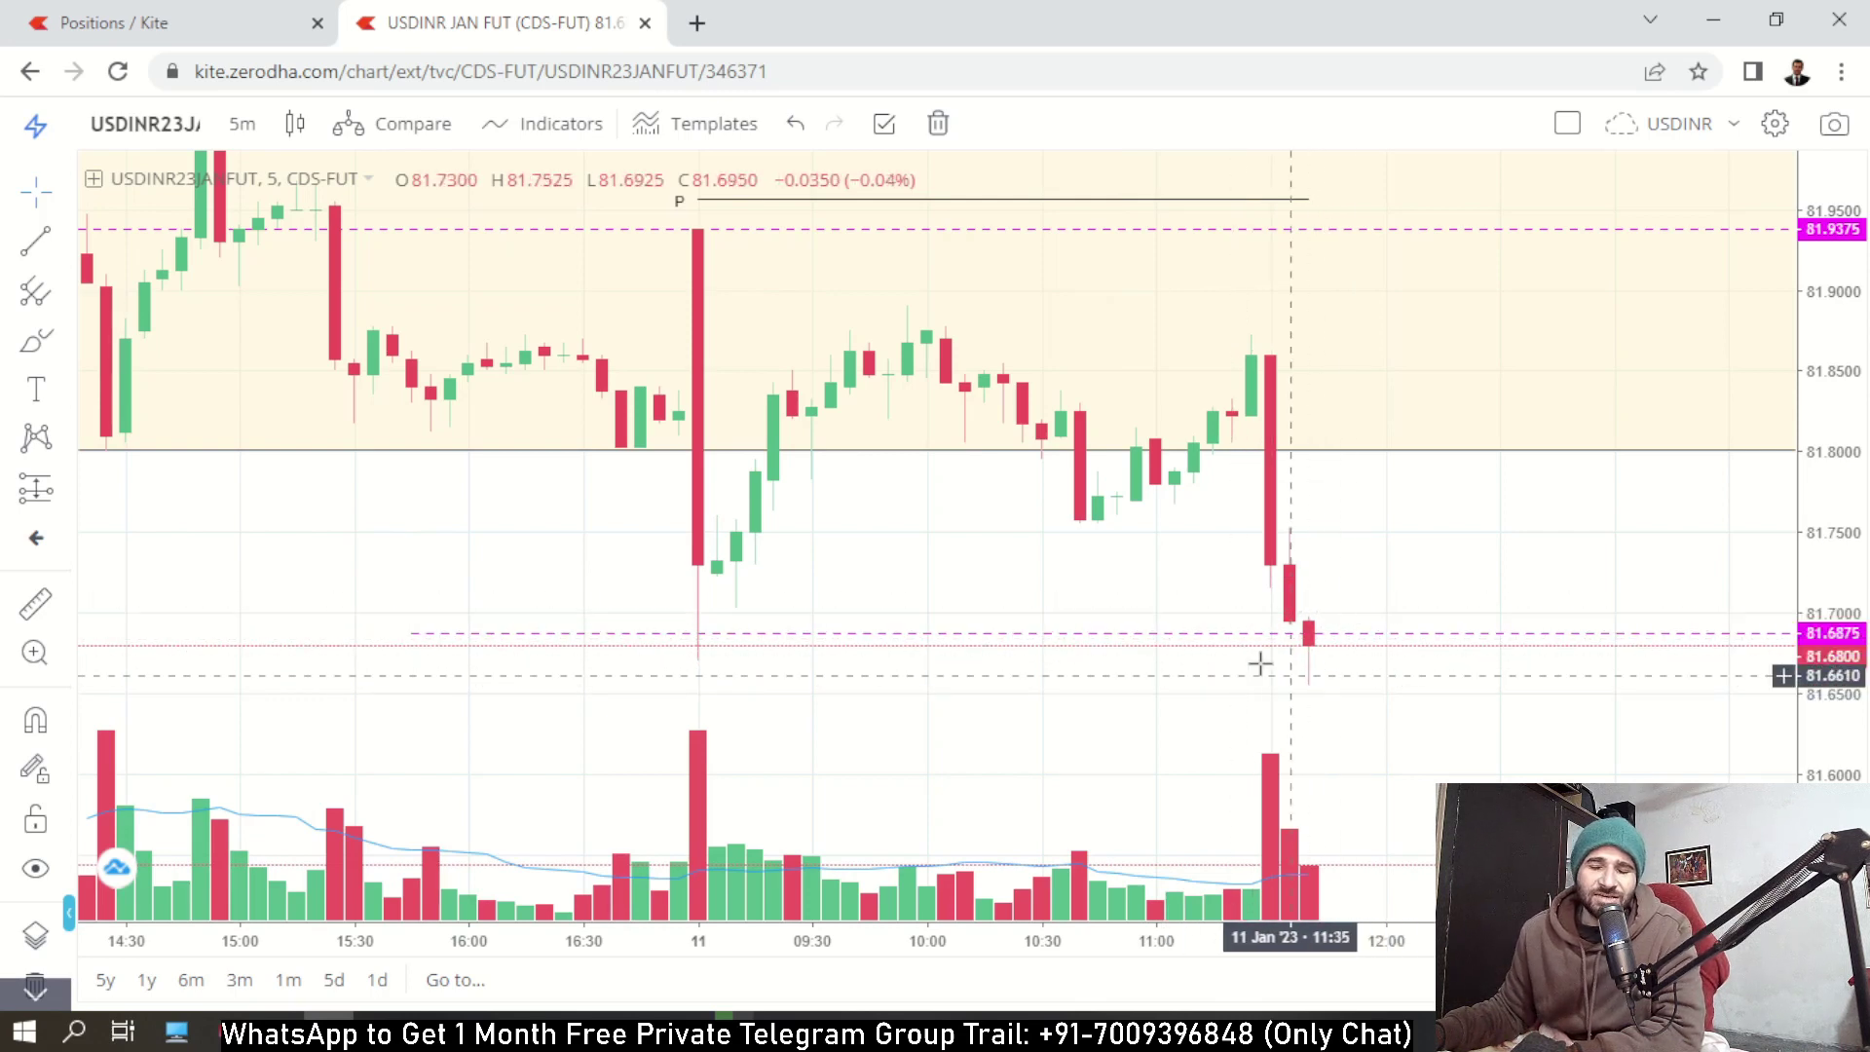
left_click(252, 40)
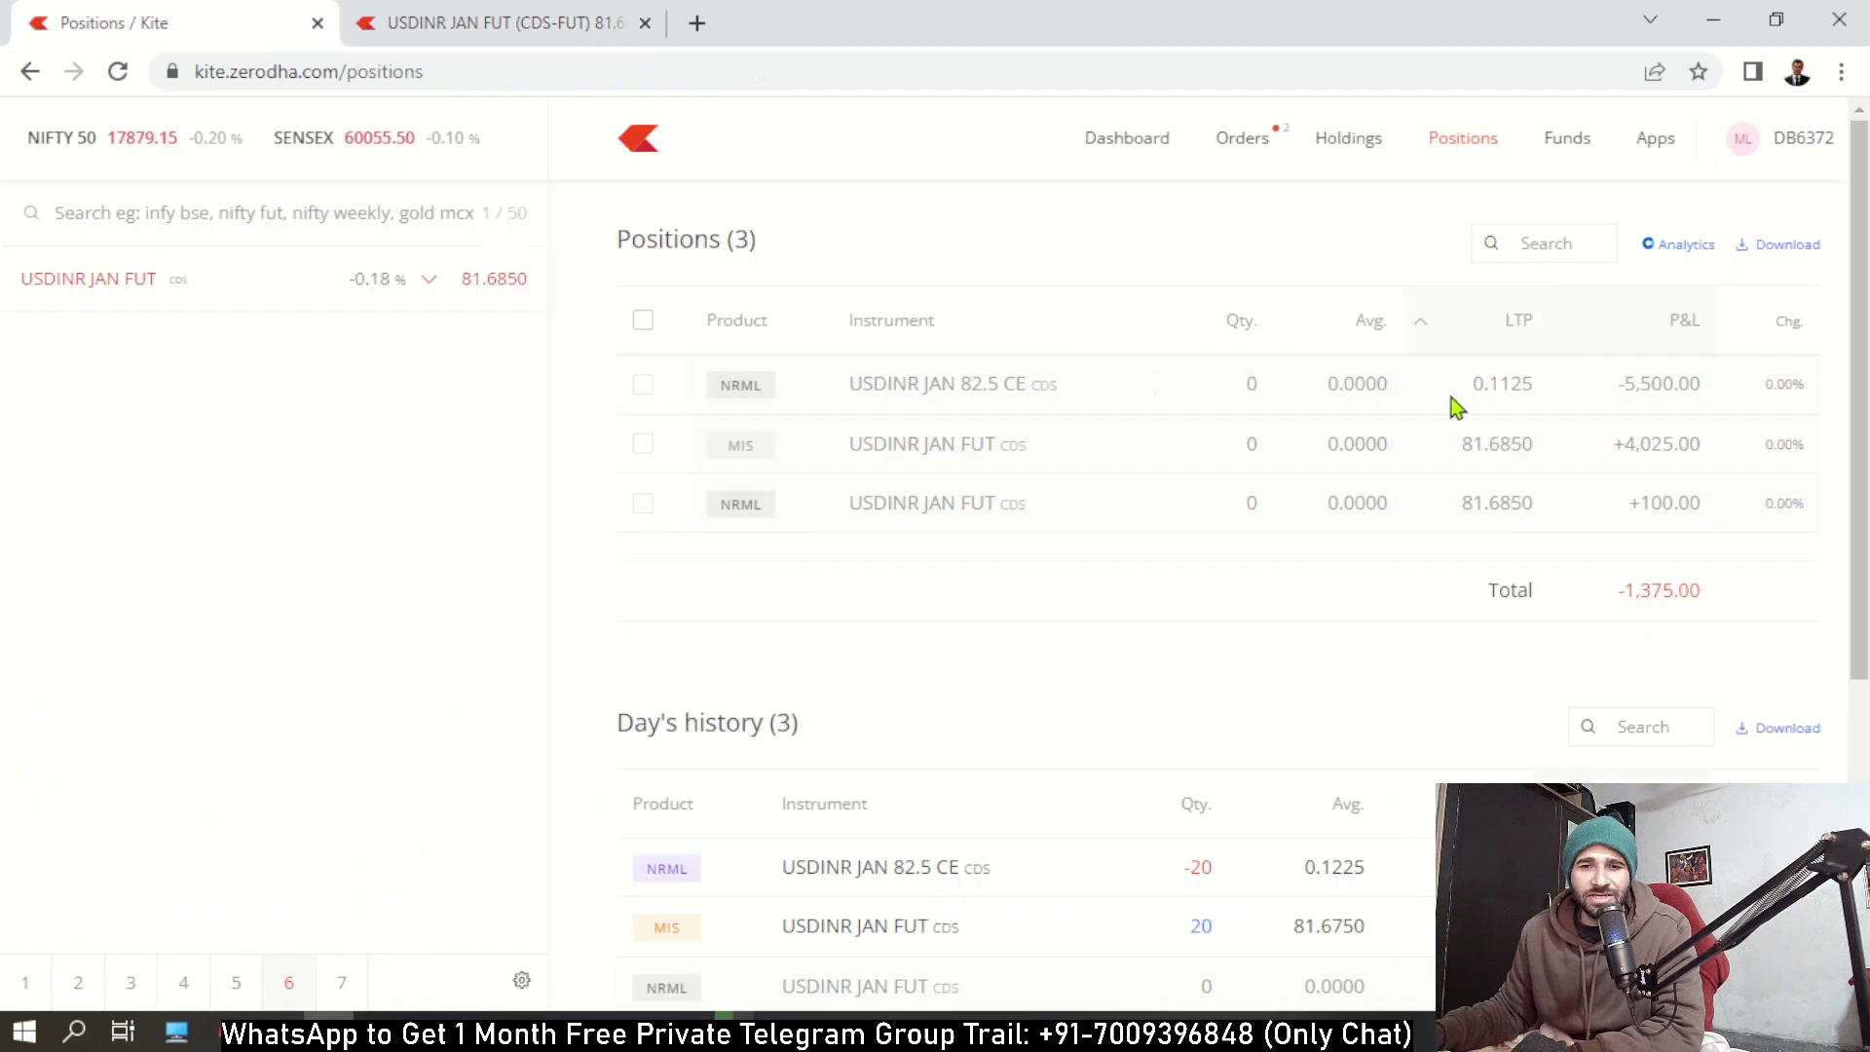
left_click(1234, 148)
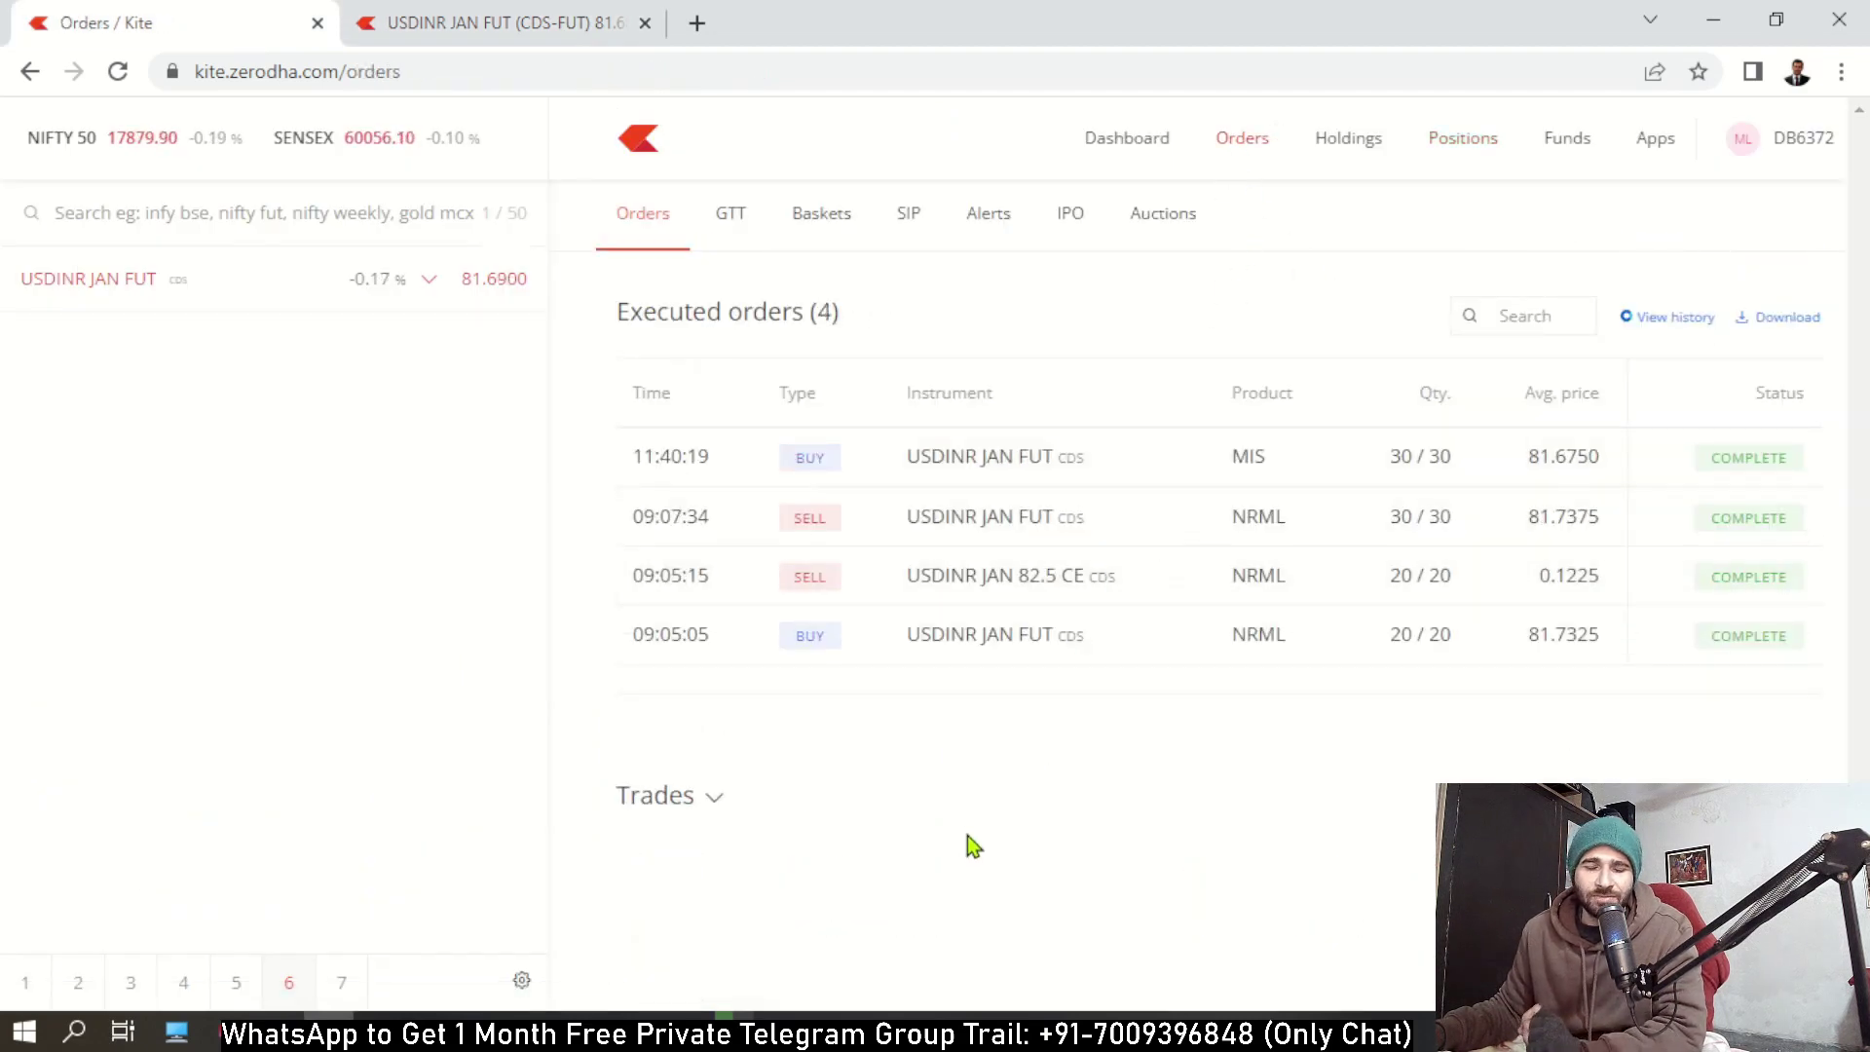
Open Calculator, place it clear of the order prices, and highlight the 09:07:34 sell order's average price for reference.
left_click(583, 1017)
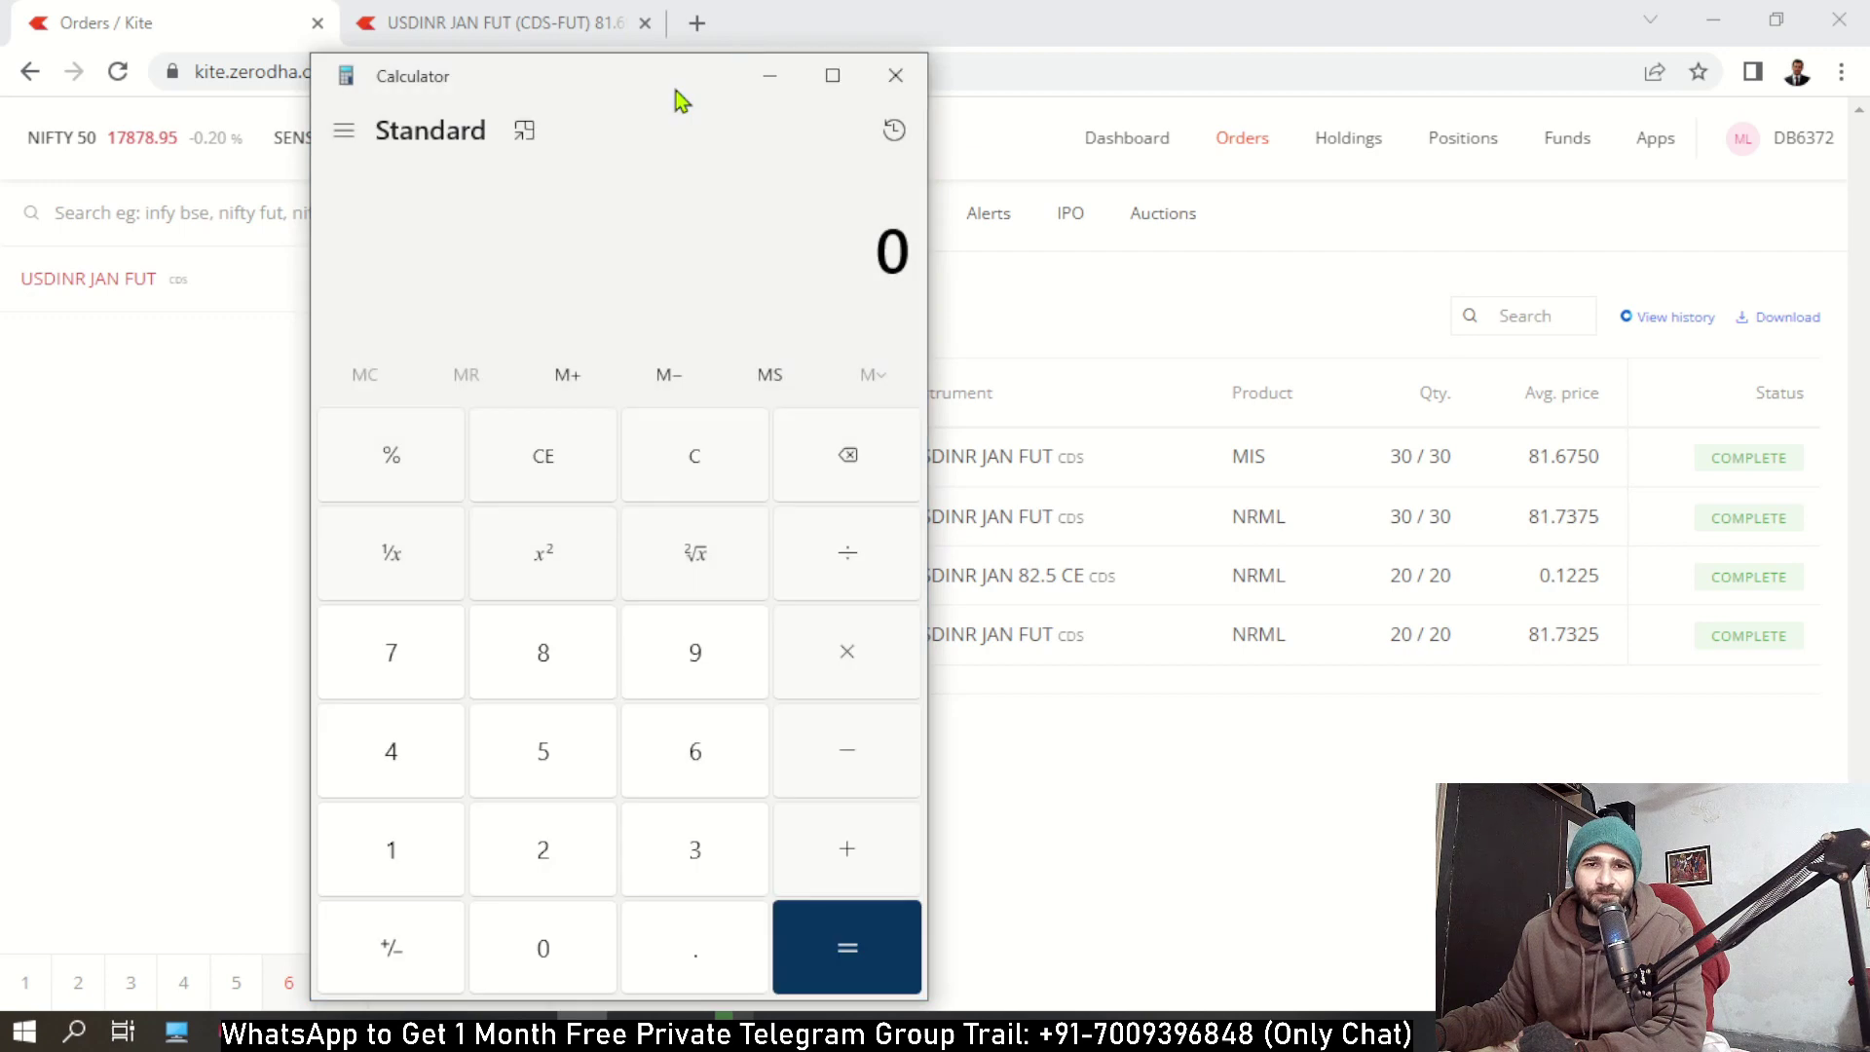
left_click_drag(677, 98, 546, 62)
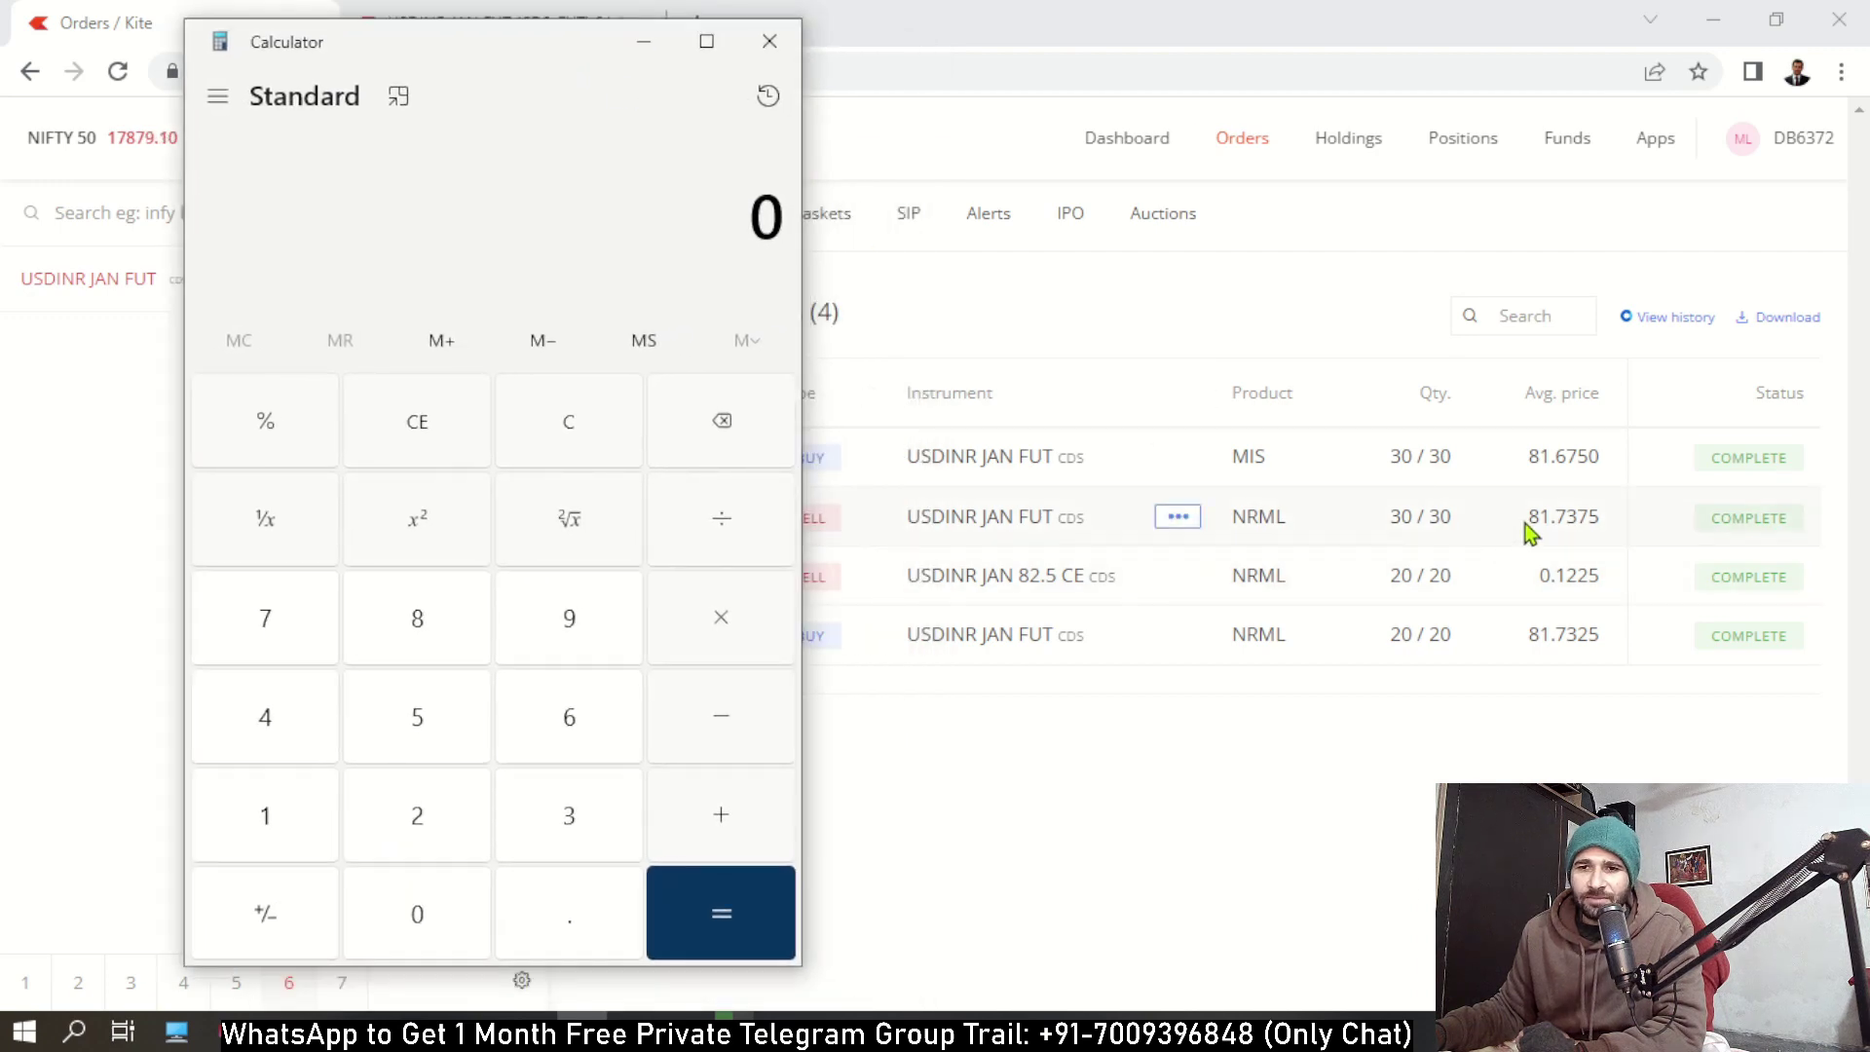
left_click_drag(1528, 518, 1605, 524)
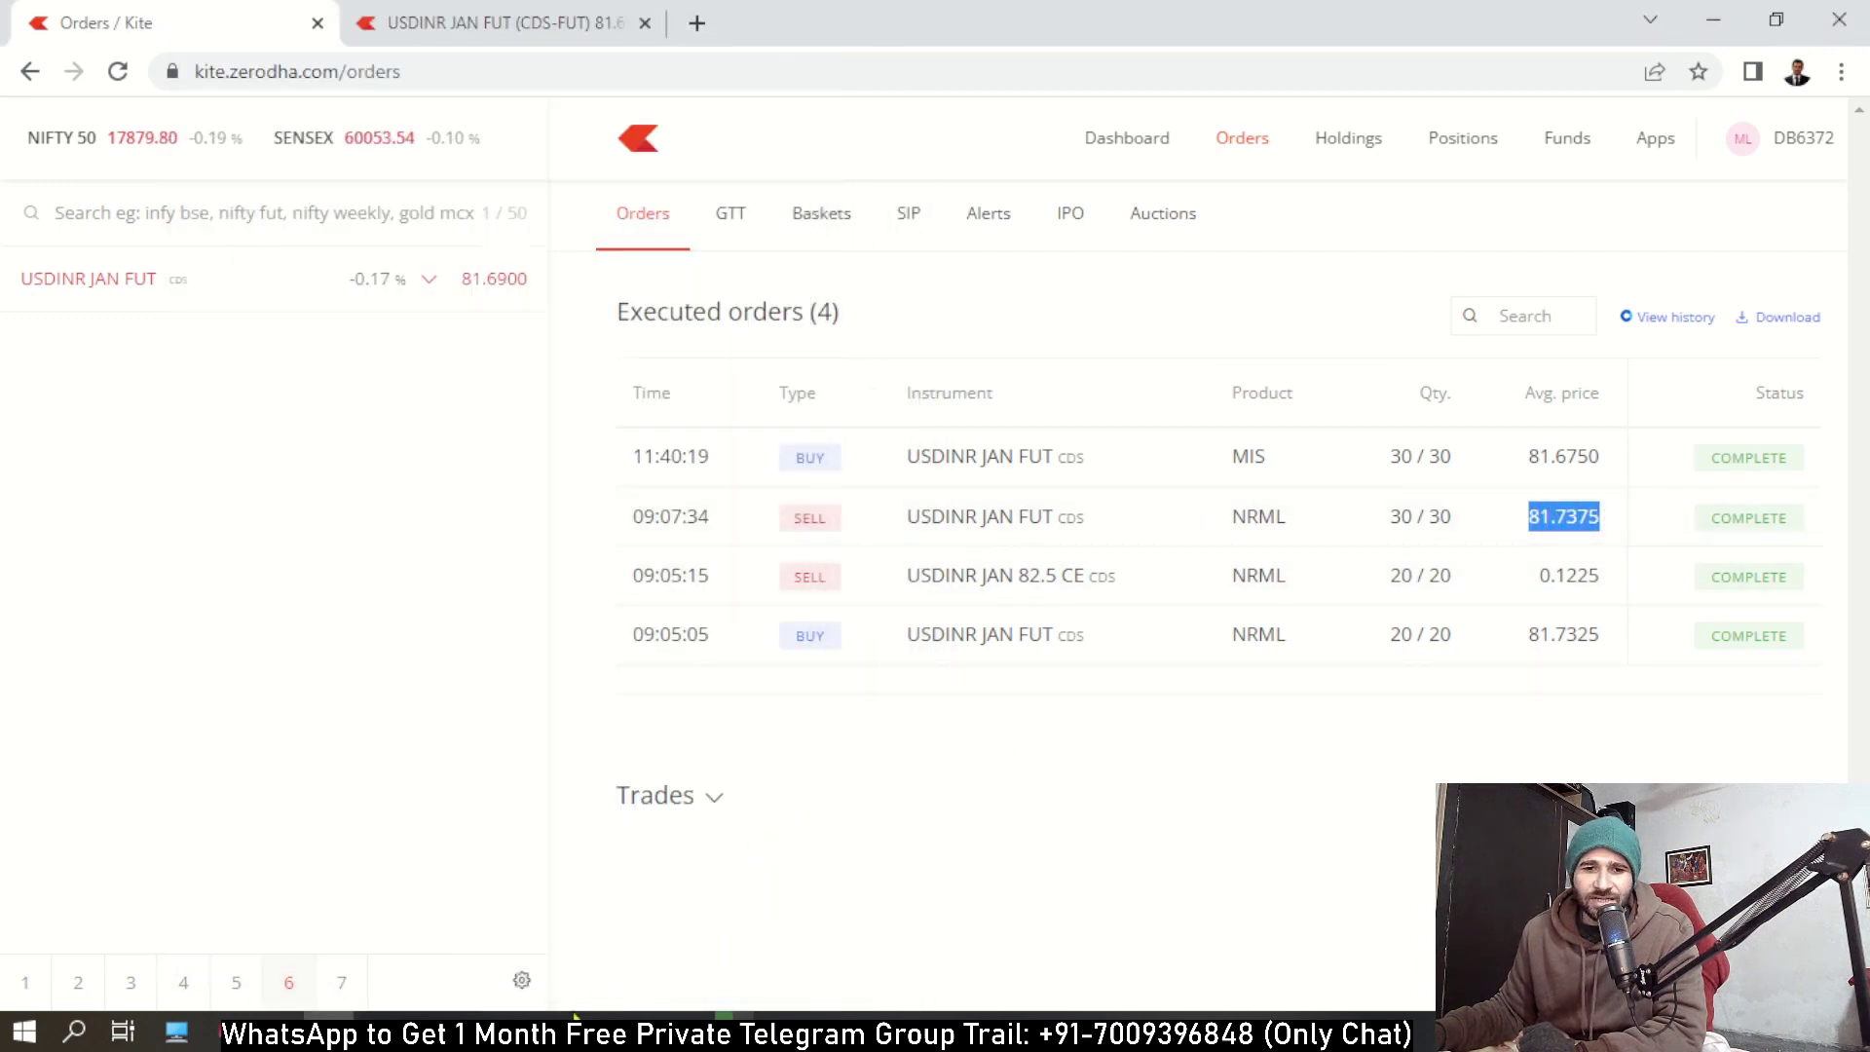
left_click(582, 1031)
Try to calculate the futures profit from 81.7375 minus 81.6750, multiplied by 20 and by 1000, and clear the calculation.
type("81.7375 - ")
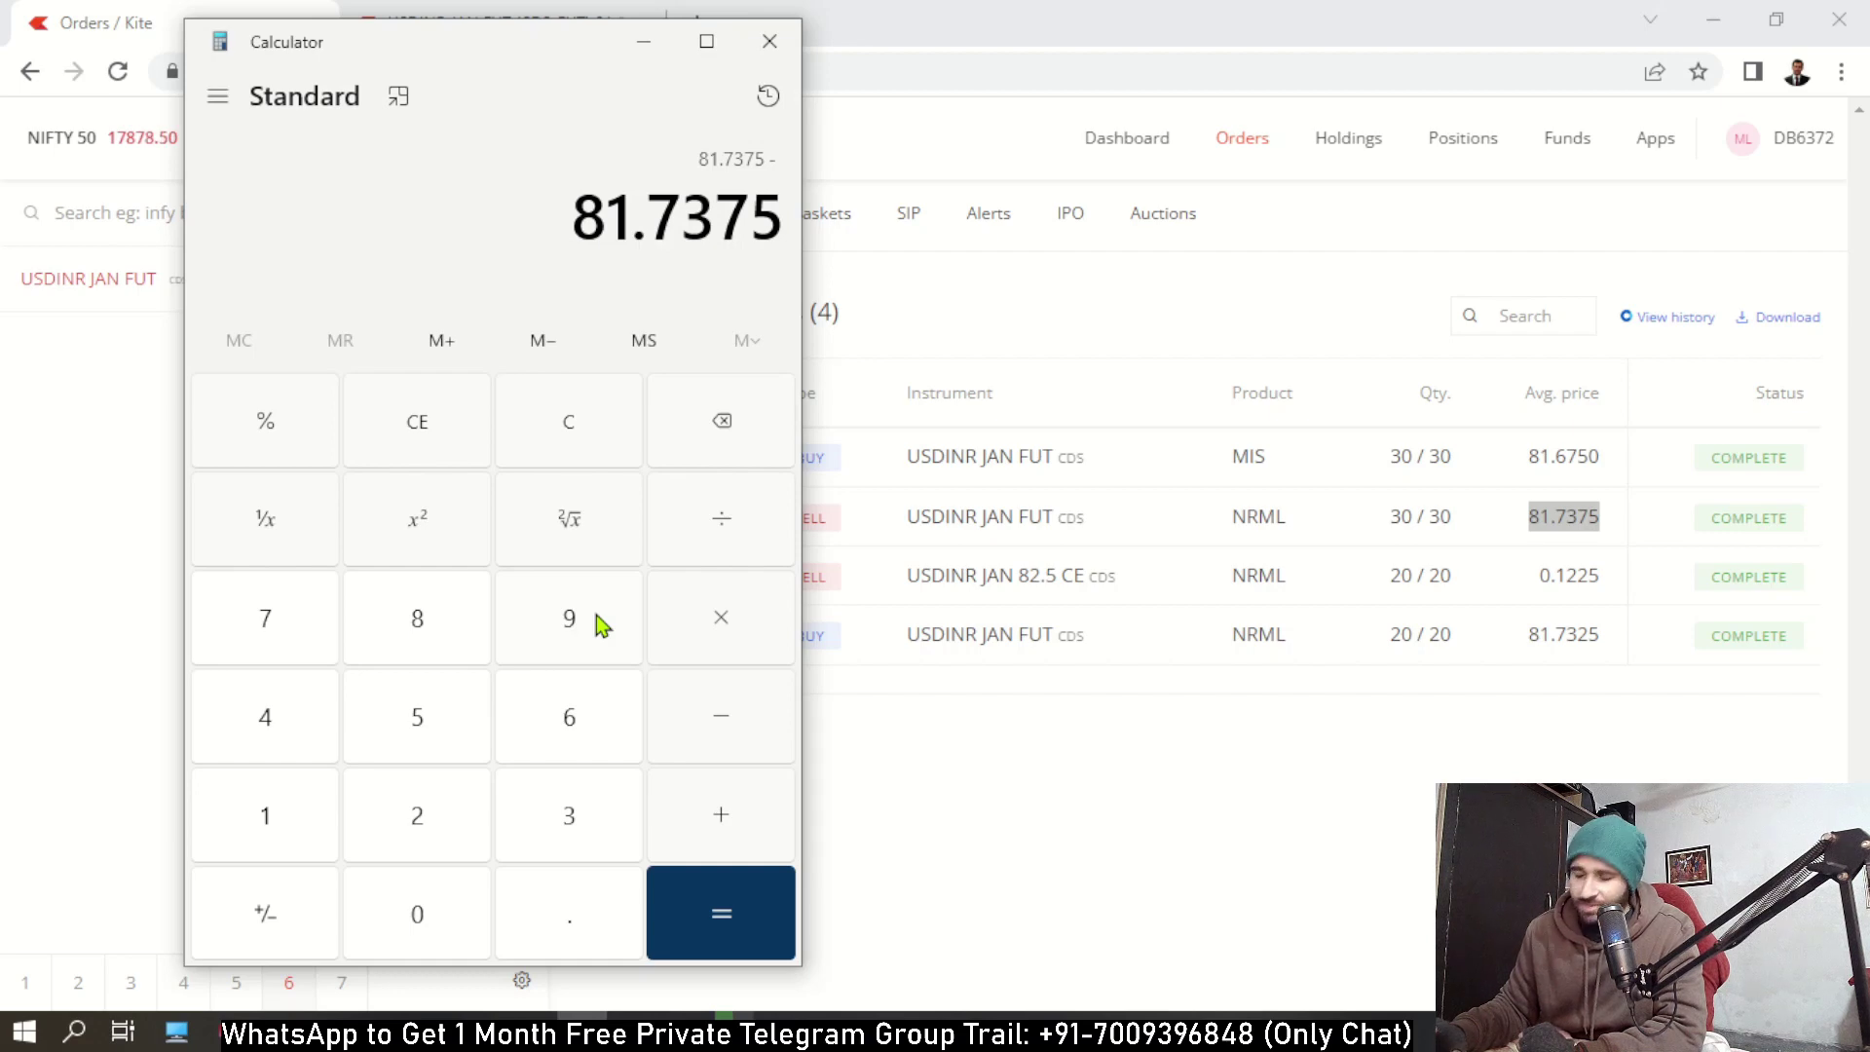
type("81.6")
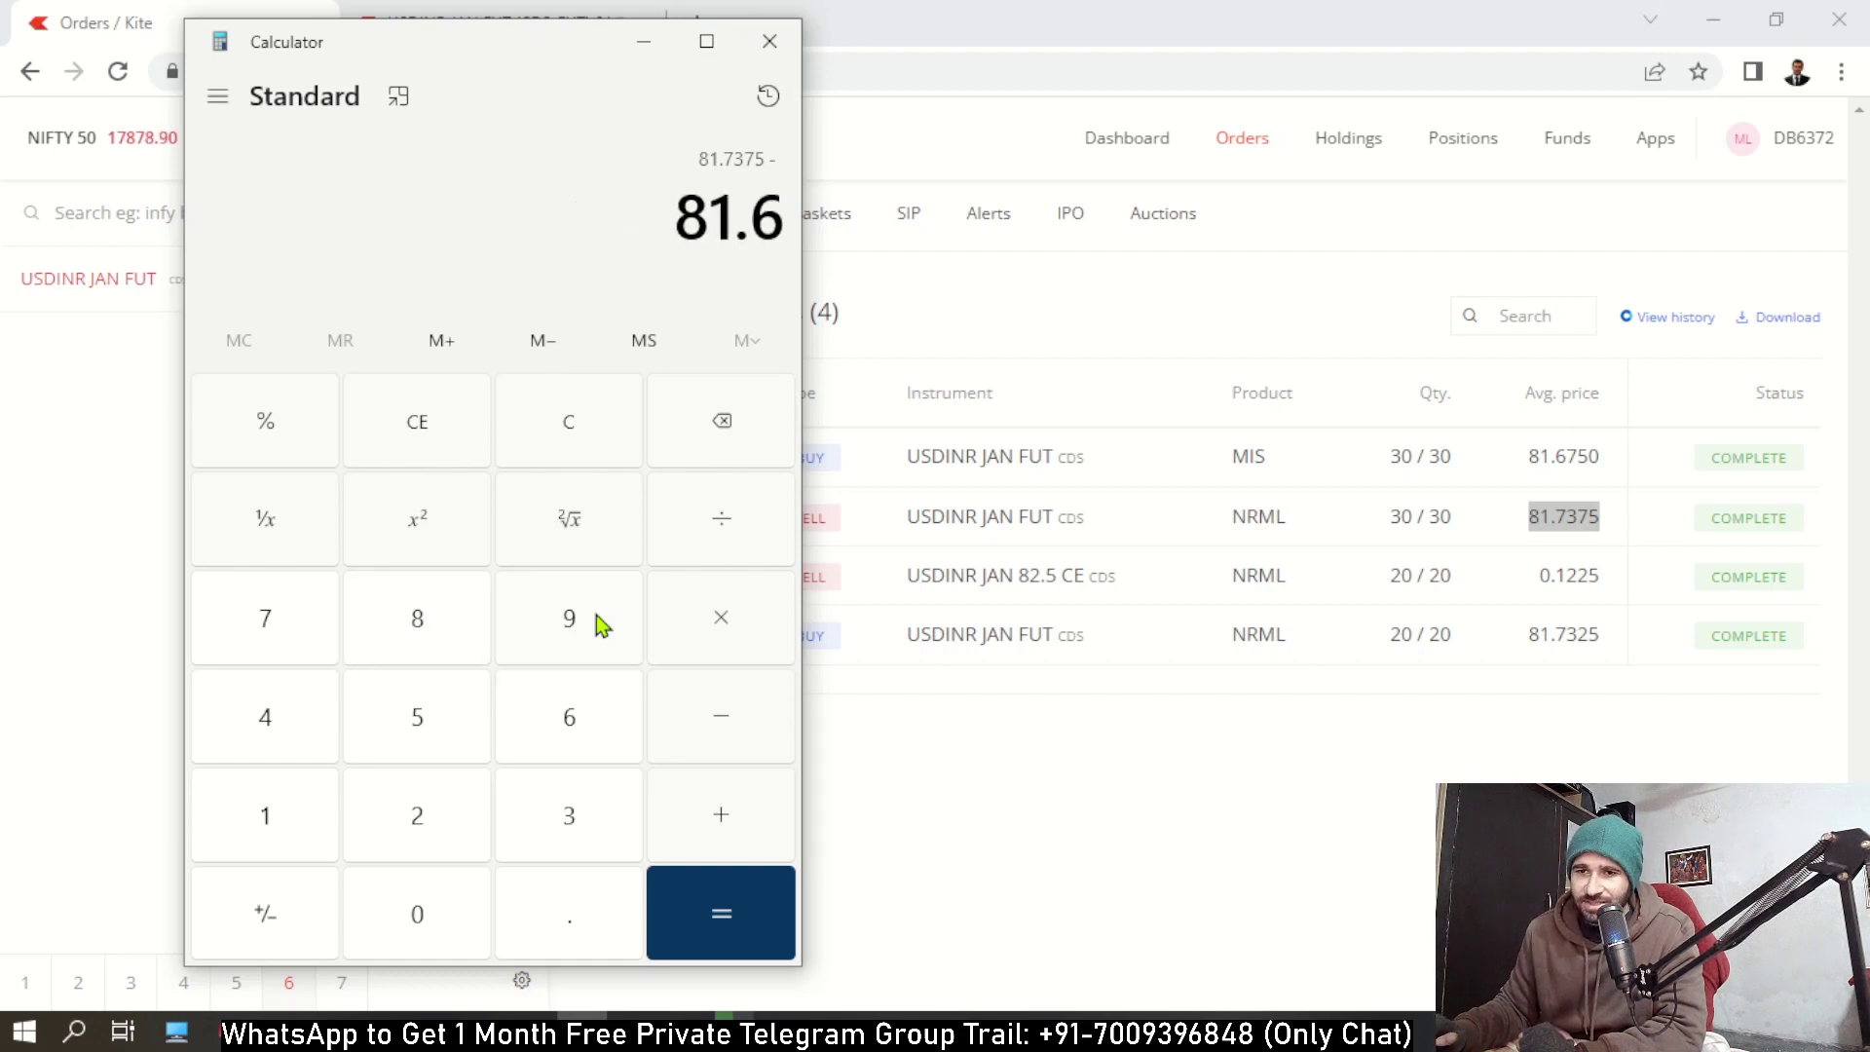
type("750")
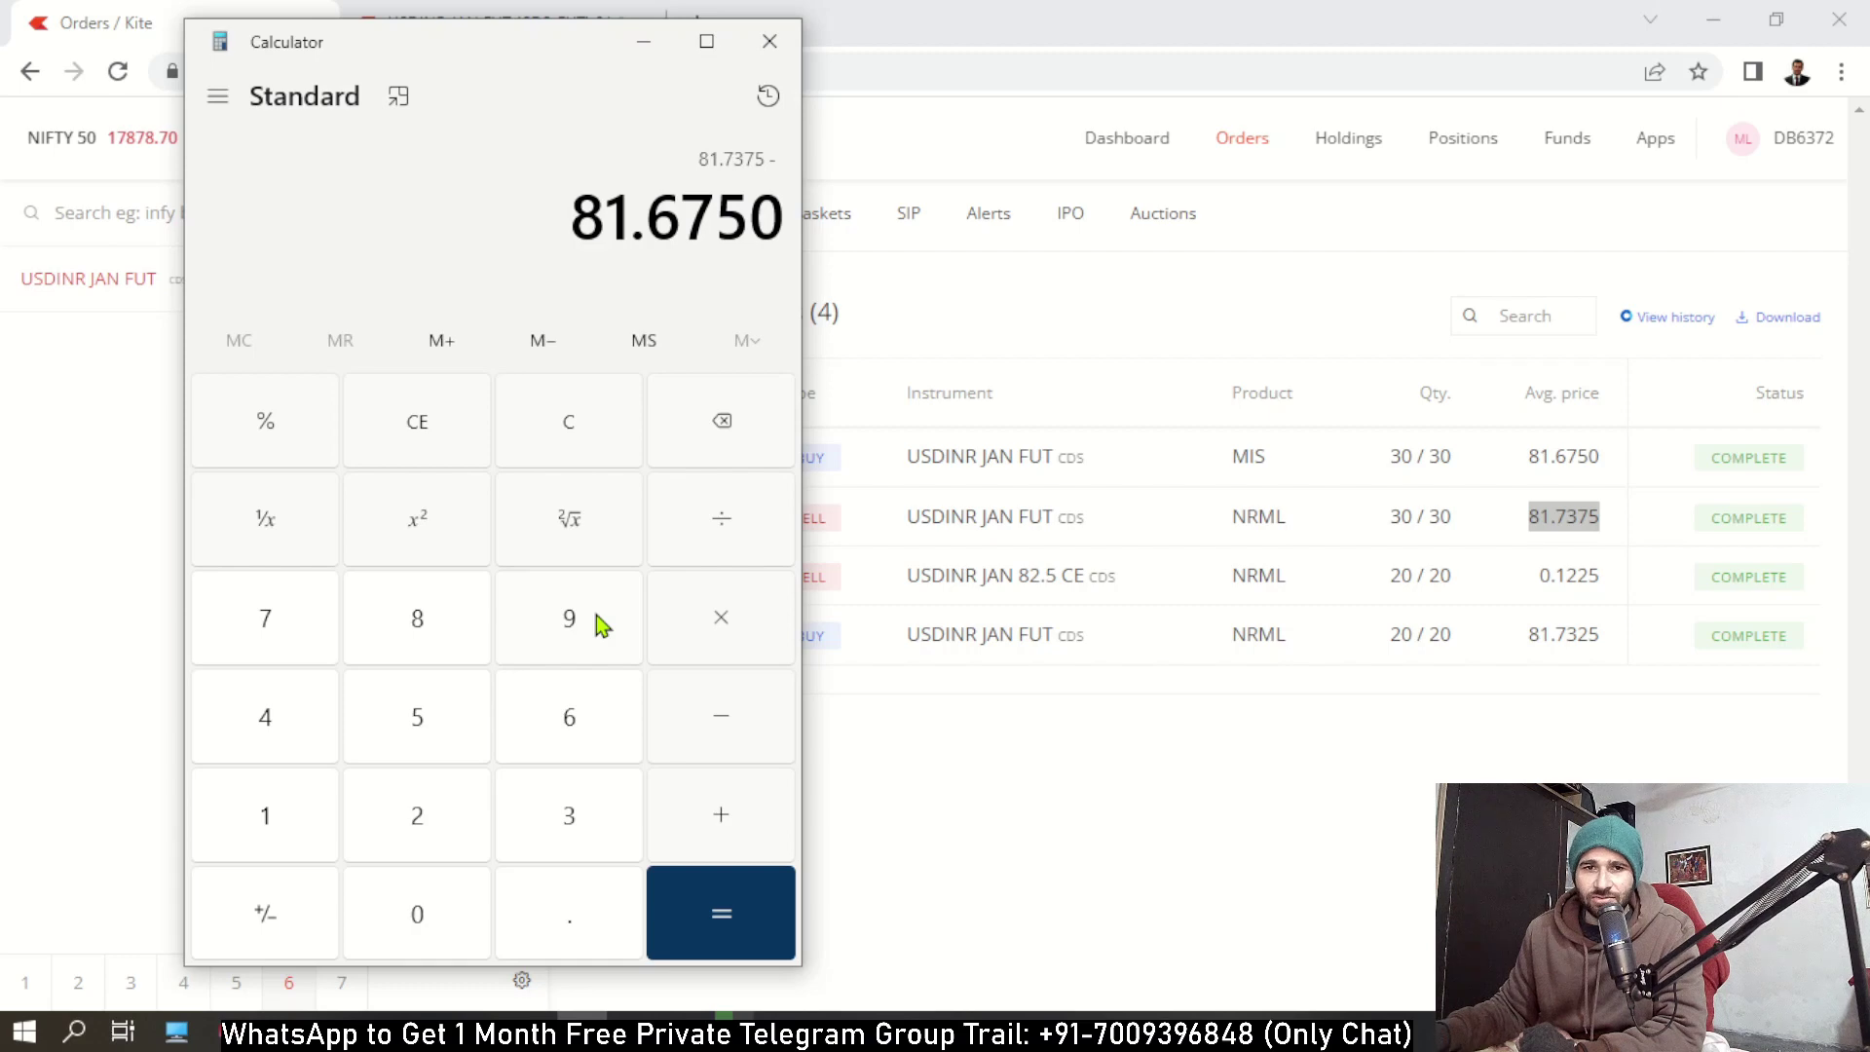
key("Return")
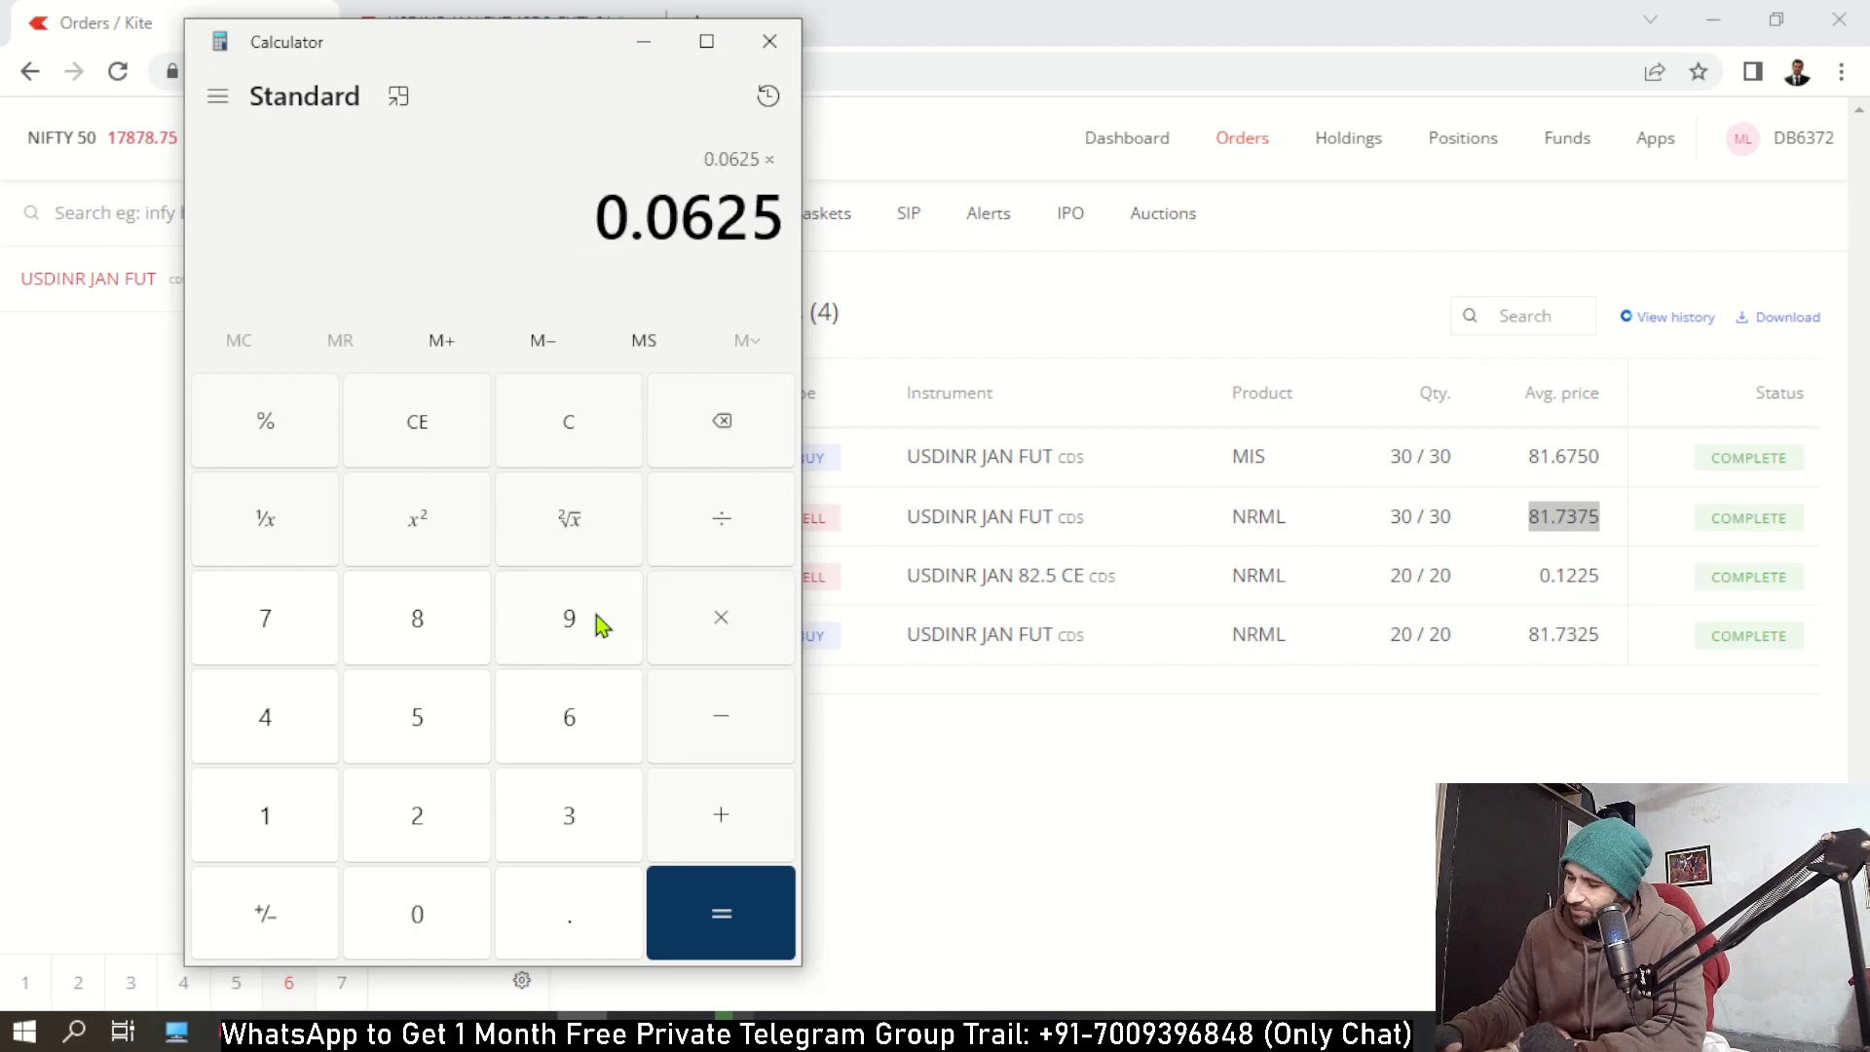
type("20")
key("Return")
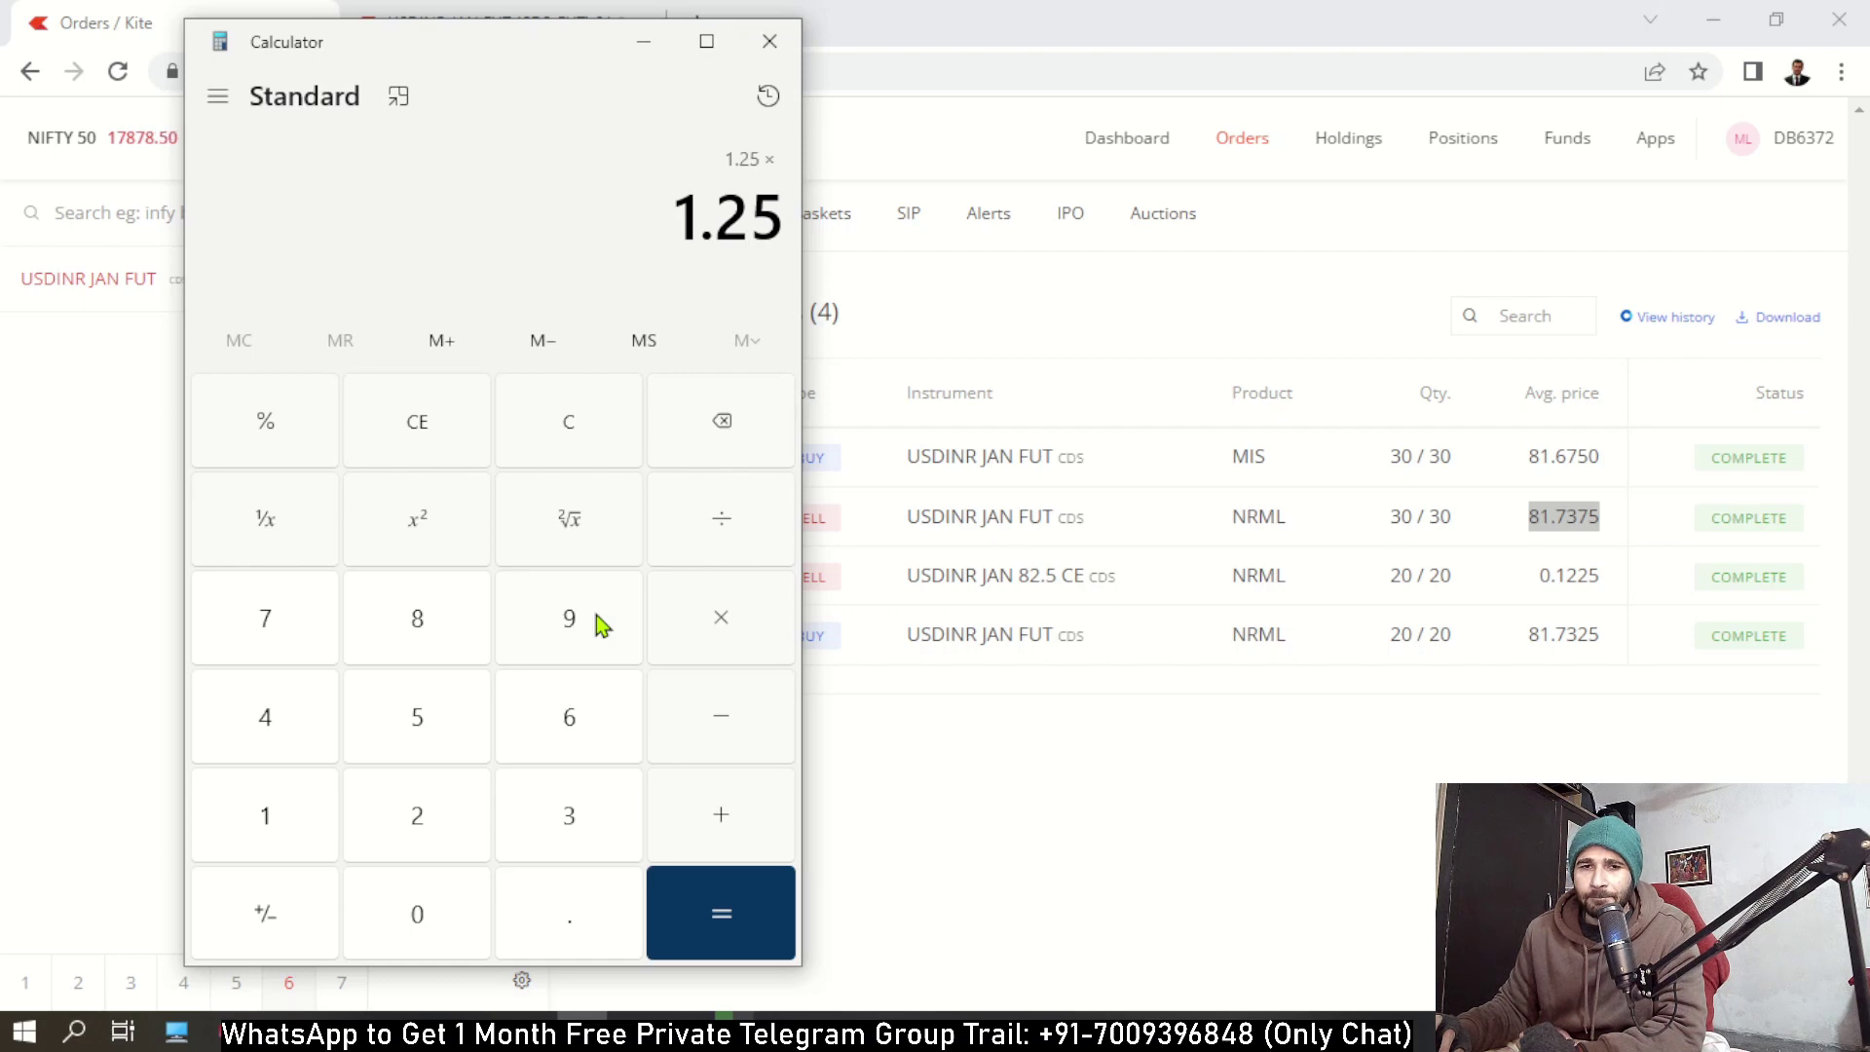
type("1000")
key("Return")
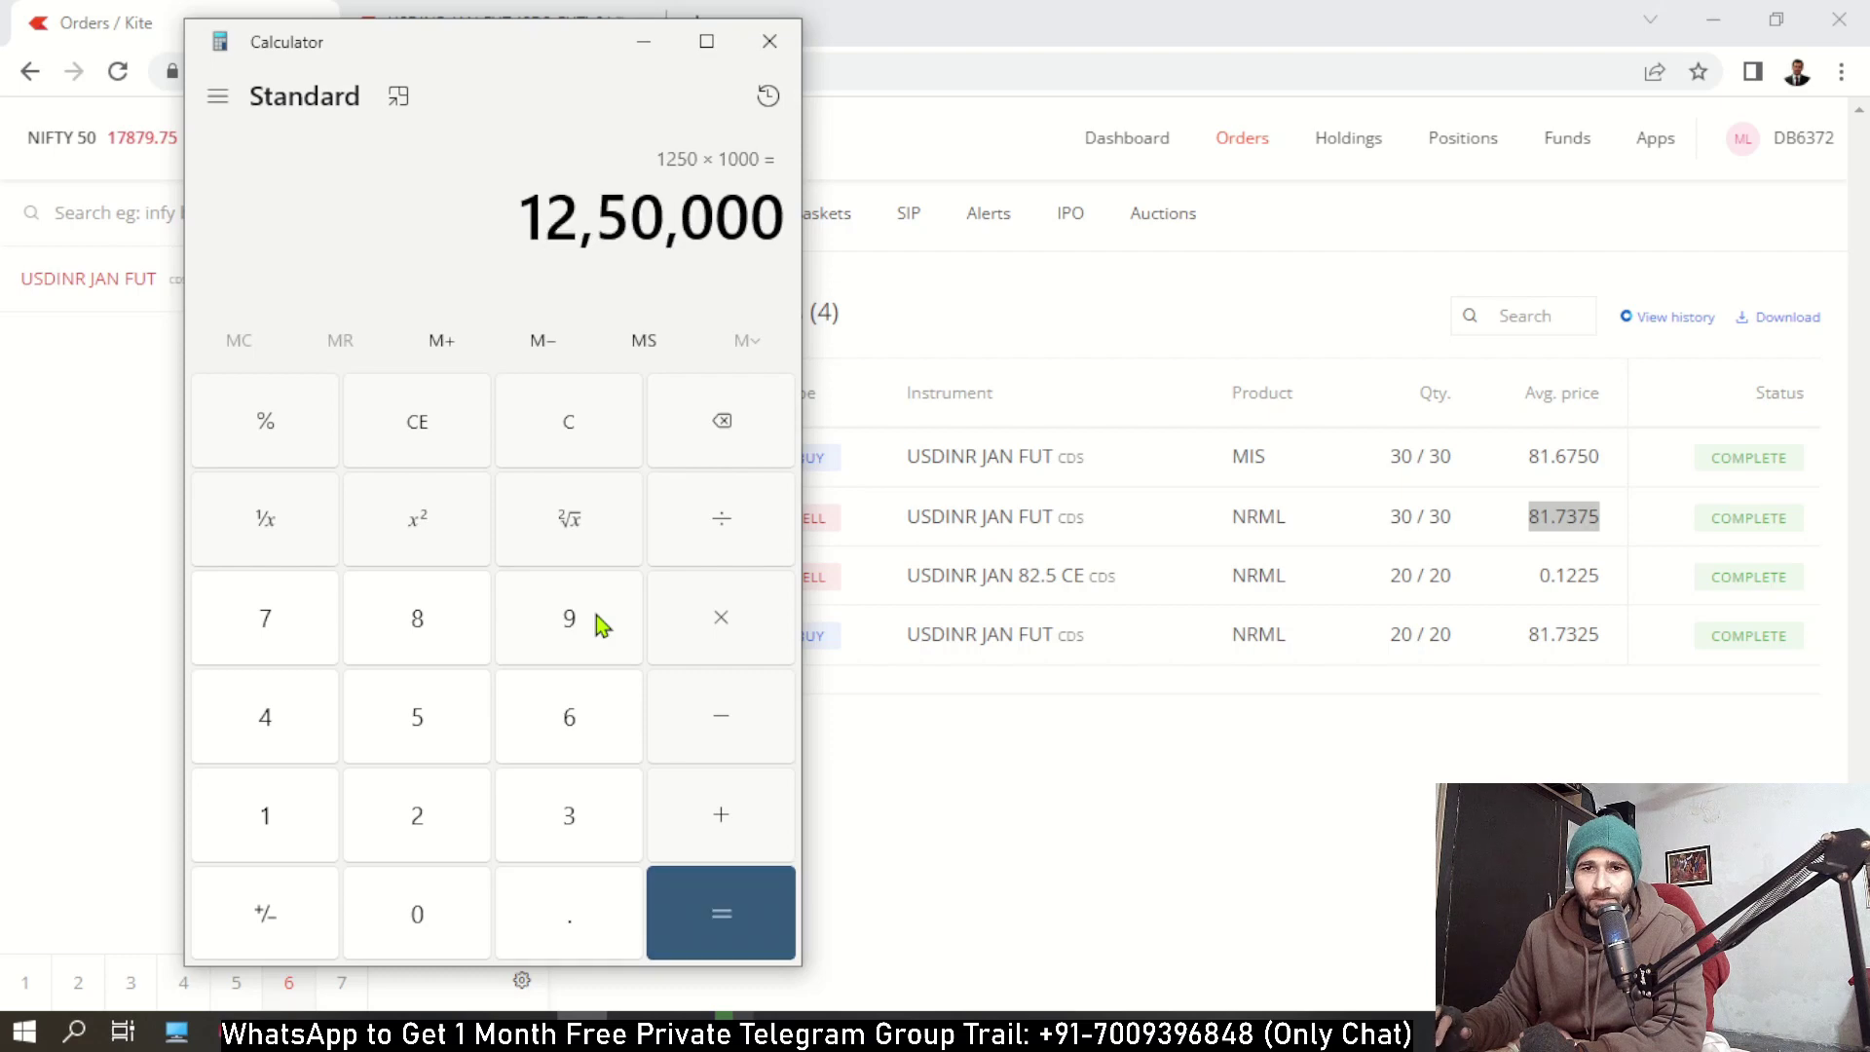
left_click(555, 451)
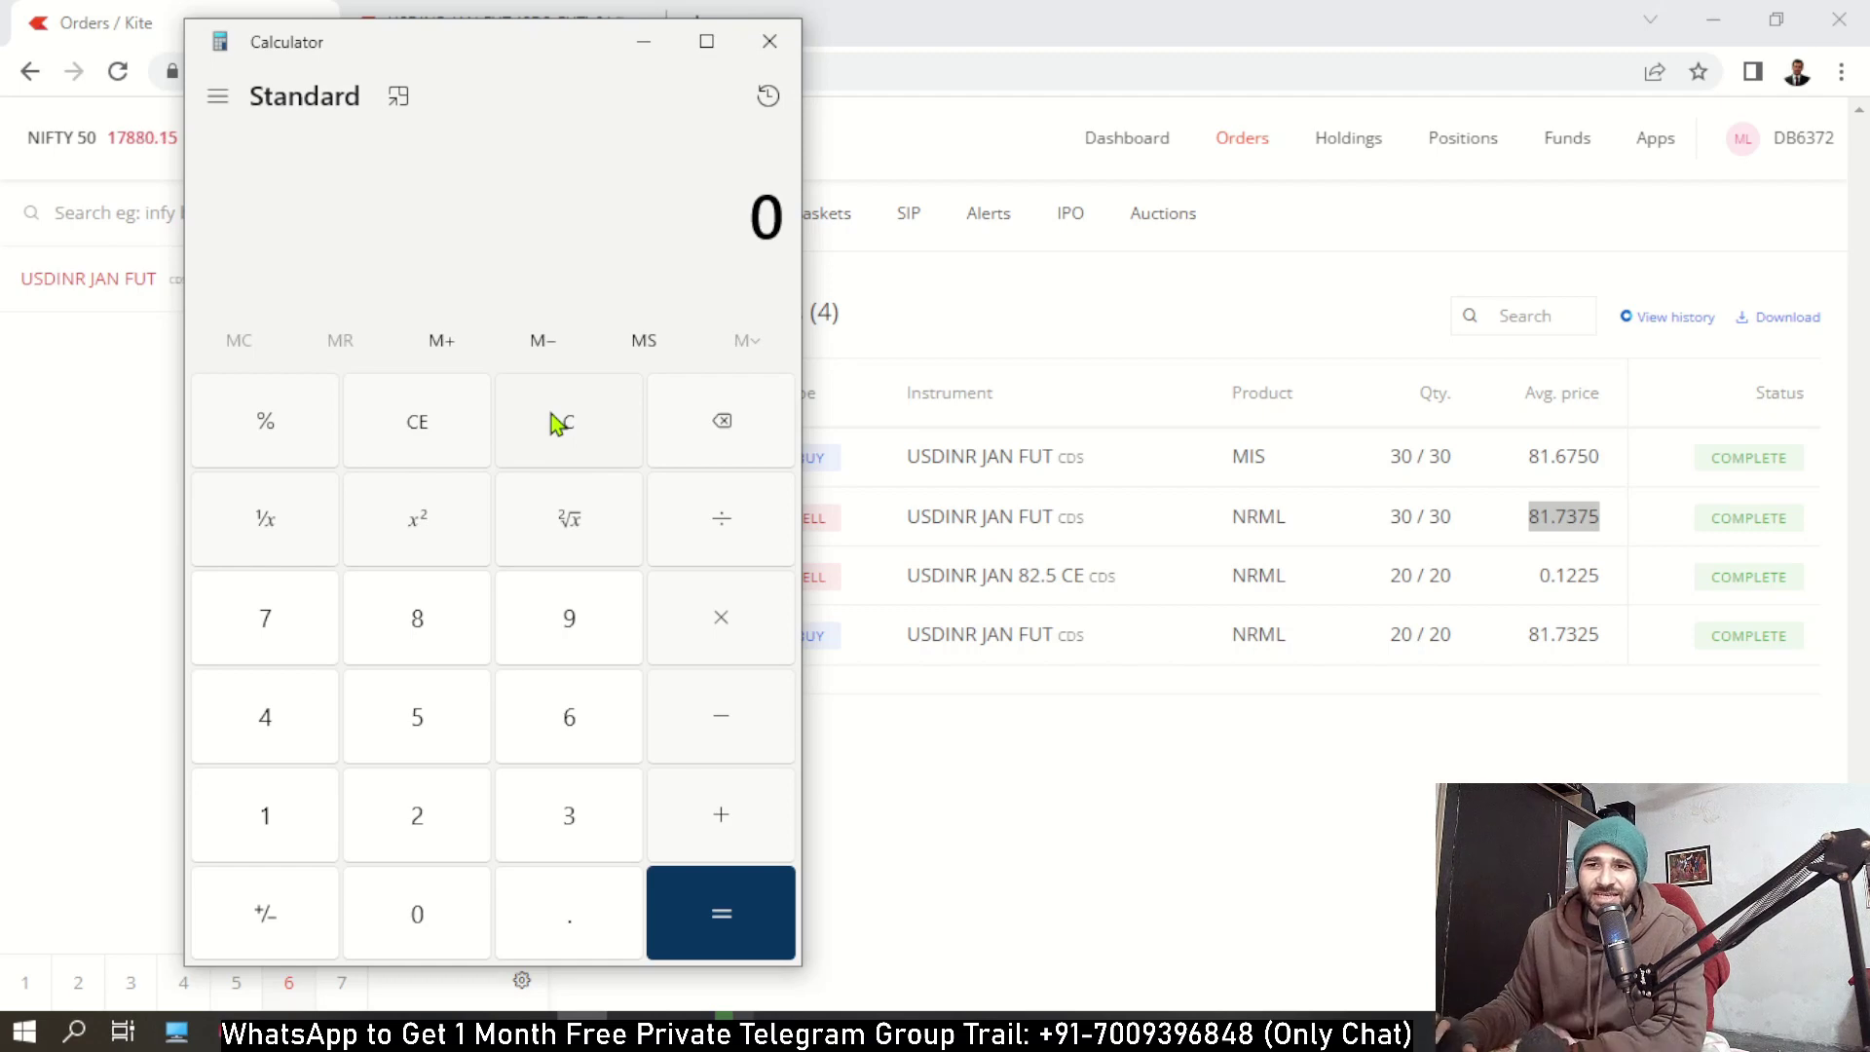
Calculate the futures profit as 81.7375 minus 81.675, multiplied by 30 lots and by 1000, and return to the executed orders.
type("81.")
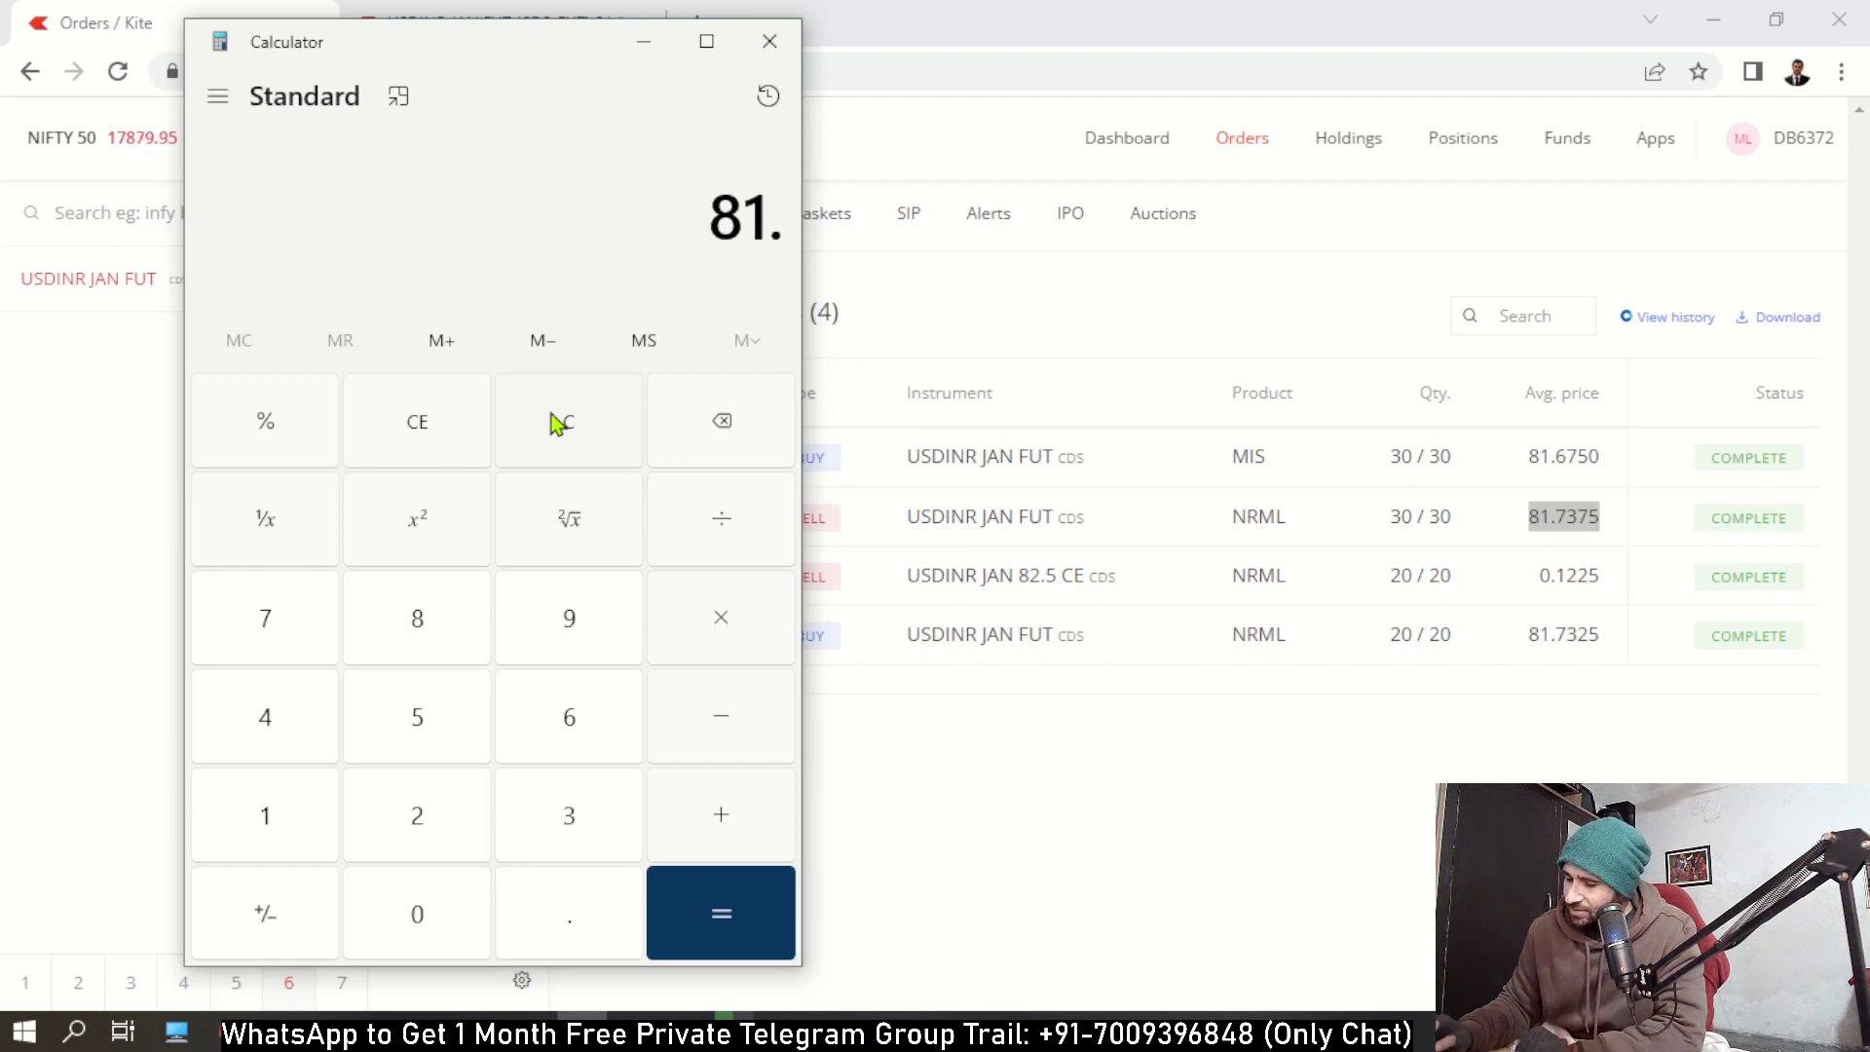
type("7375")
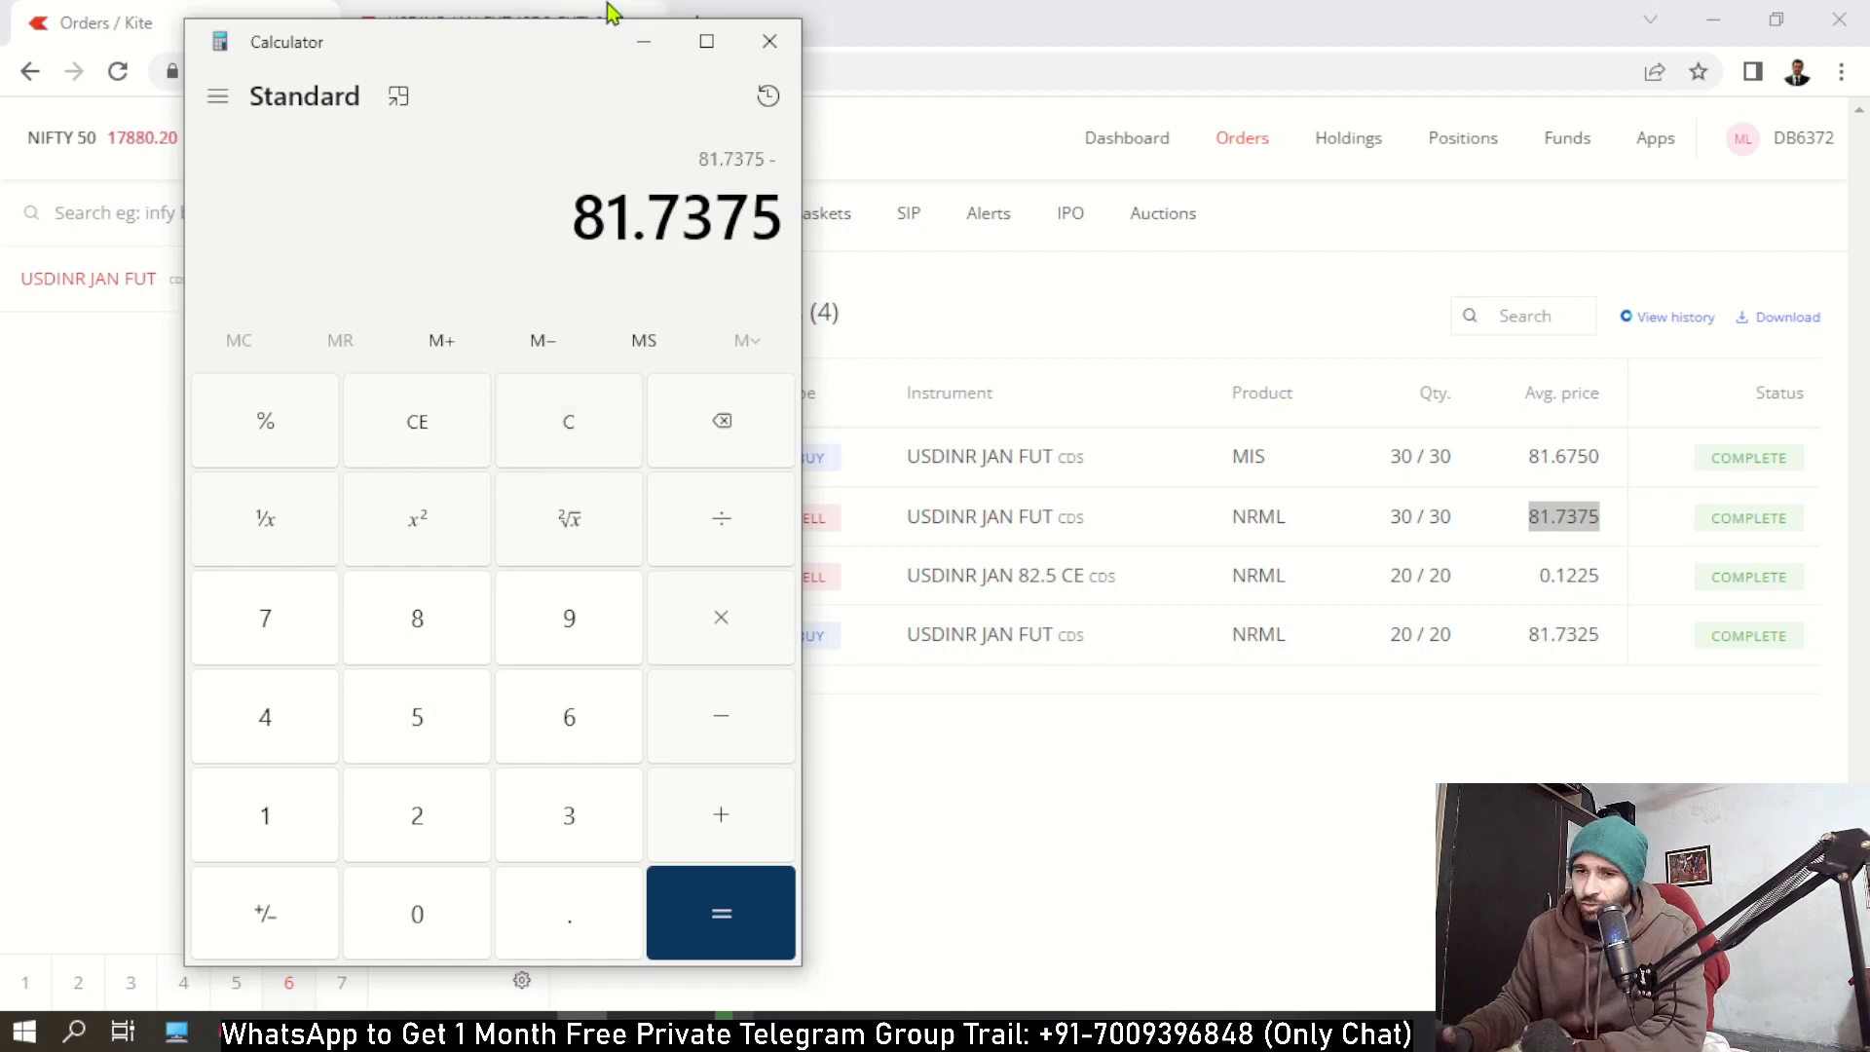
type("81")
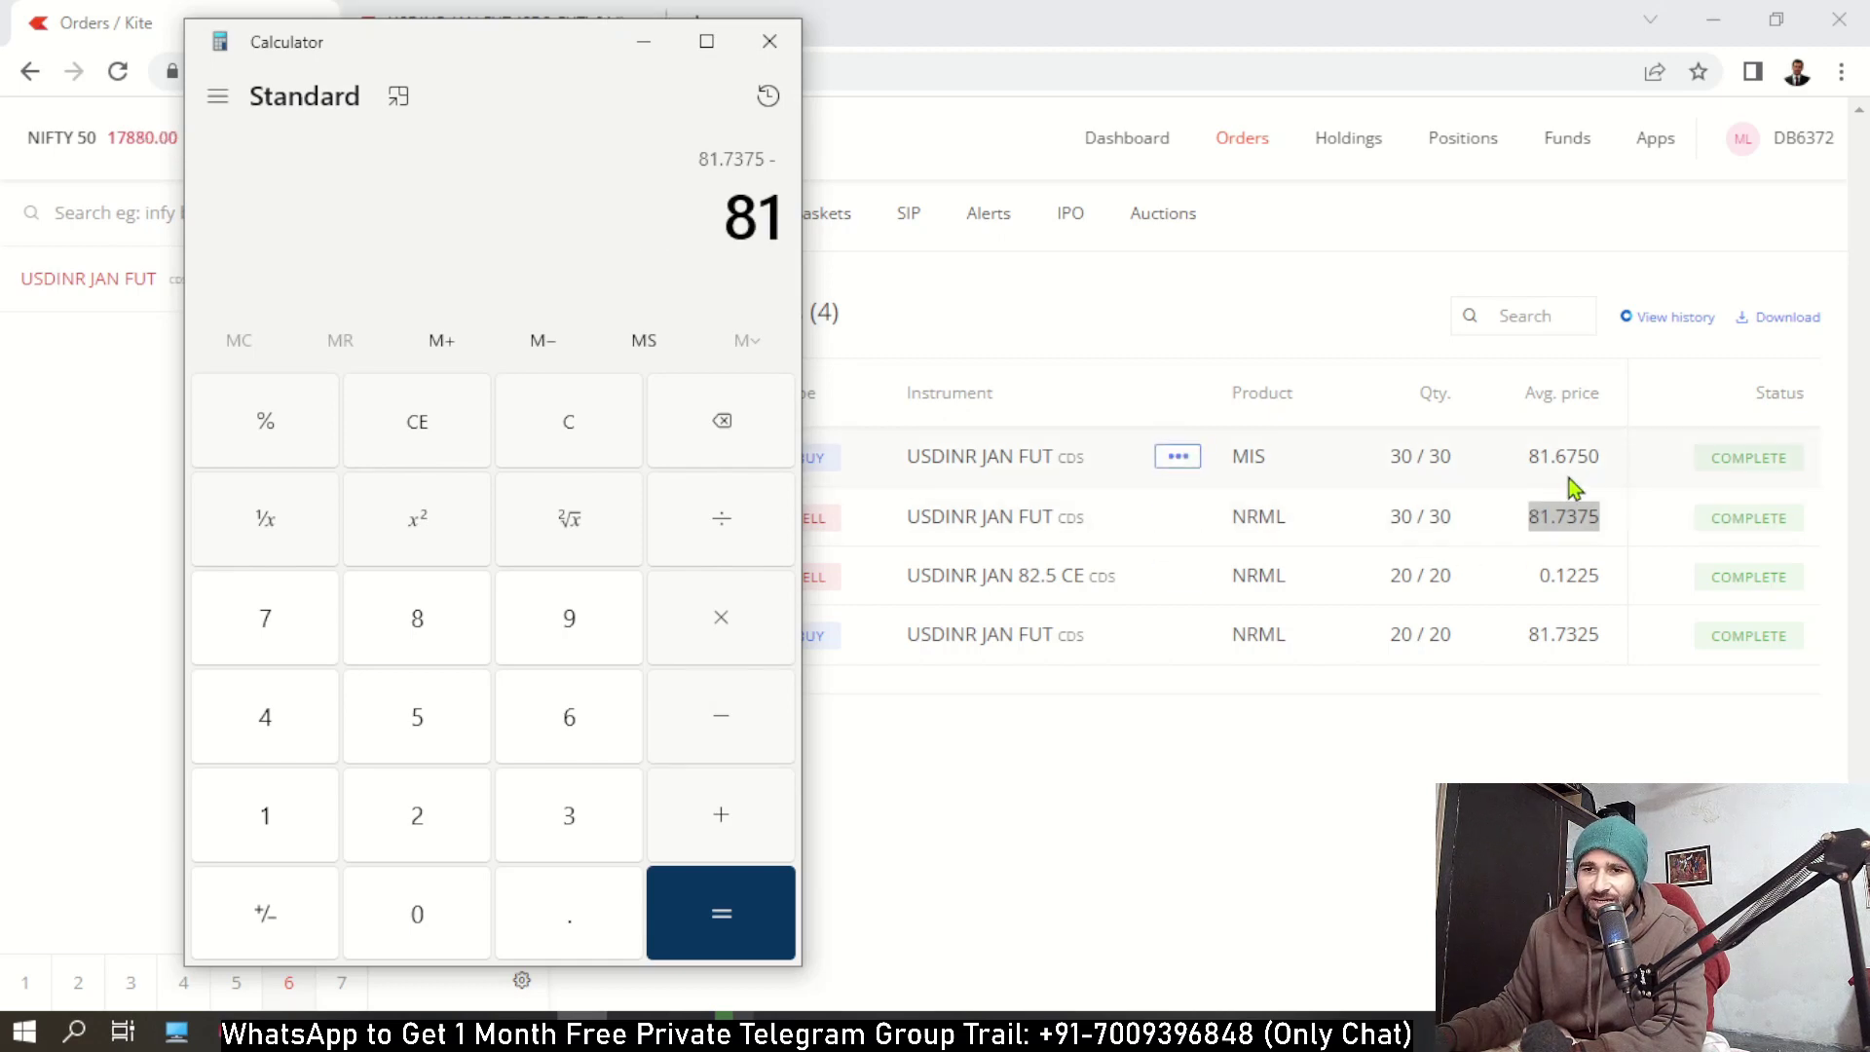
type(".")
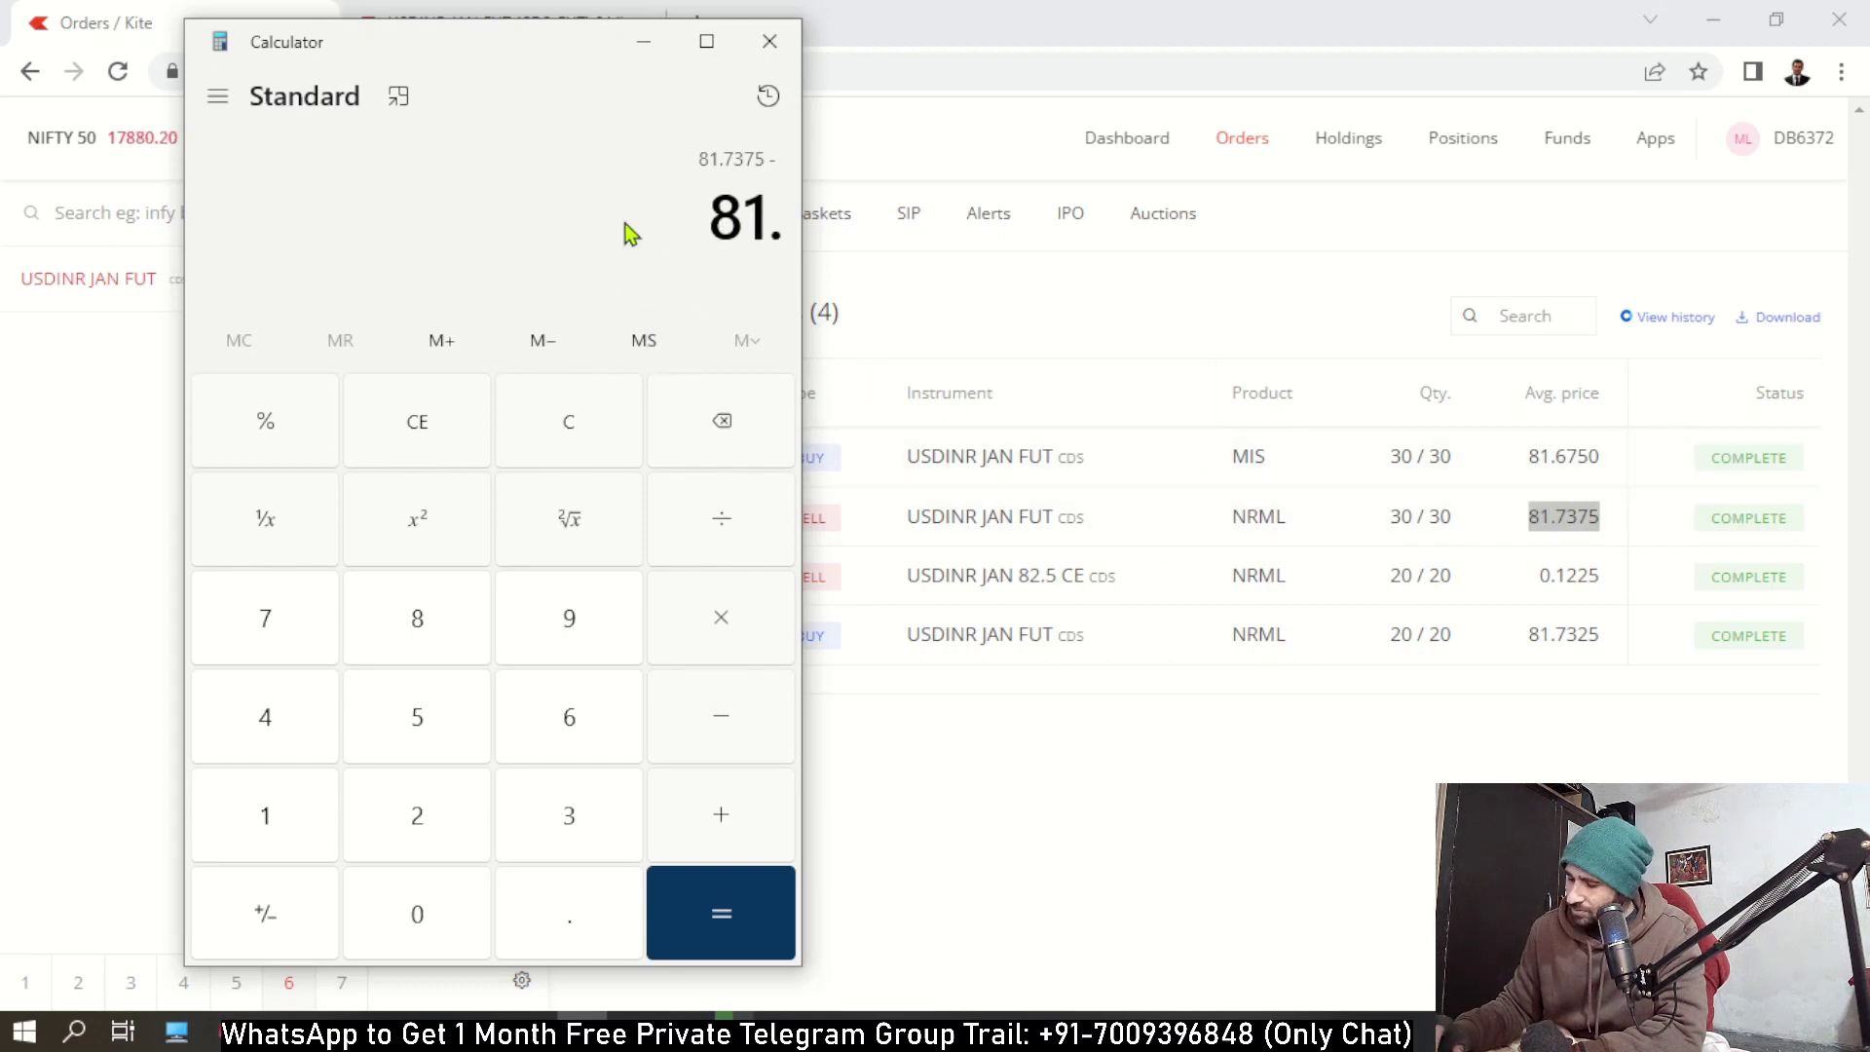
type("675")
key("Return")
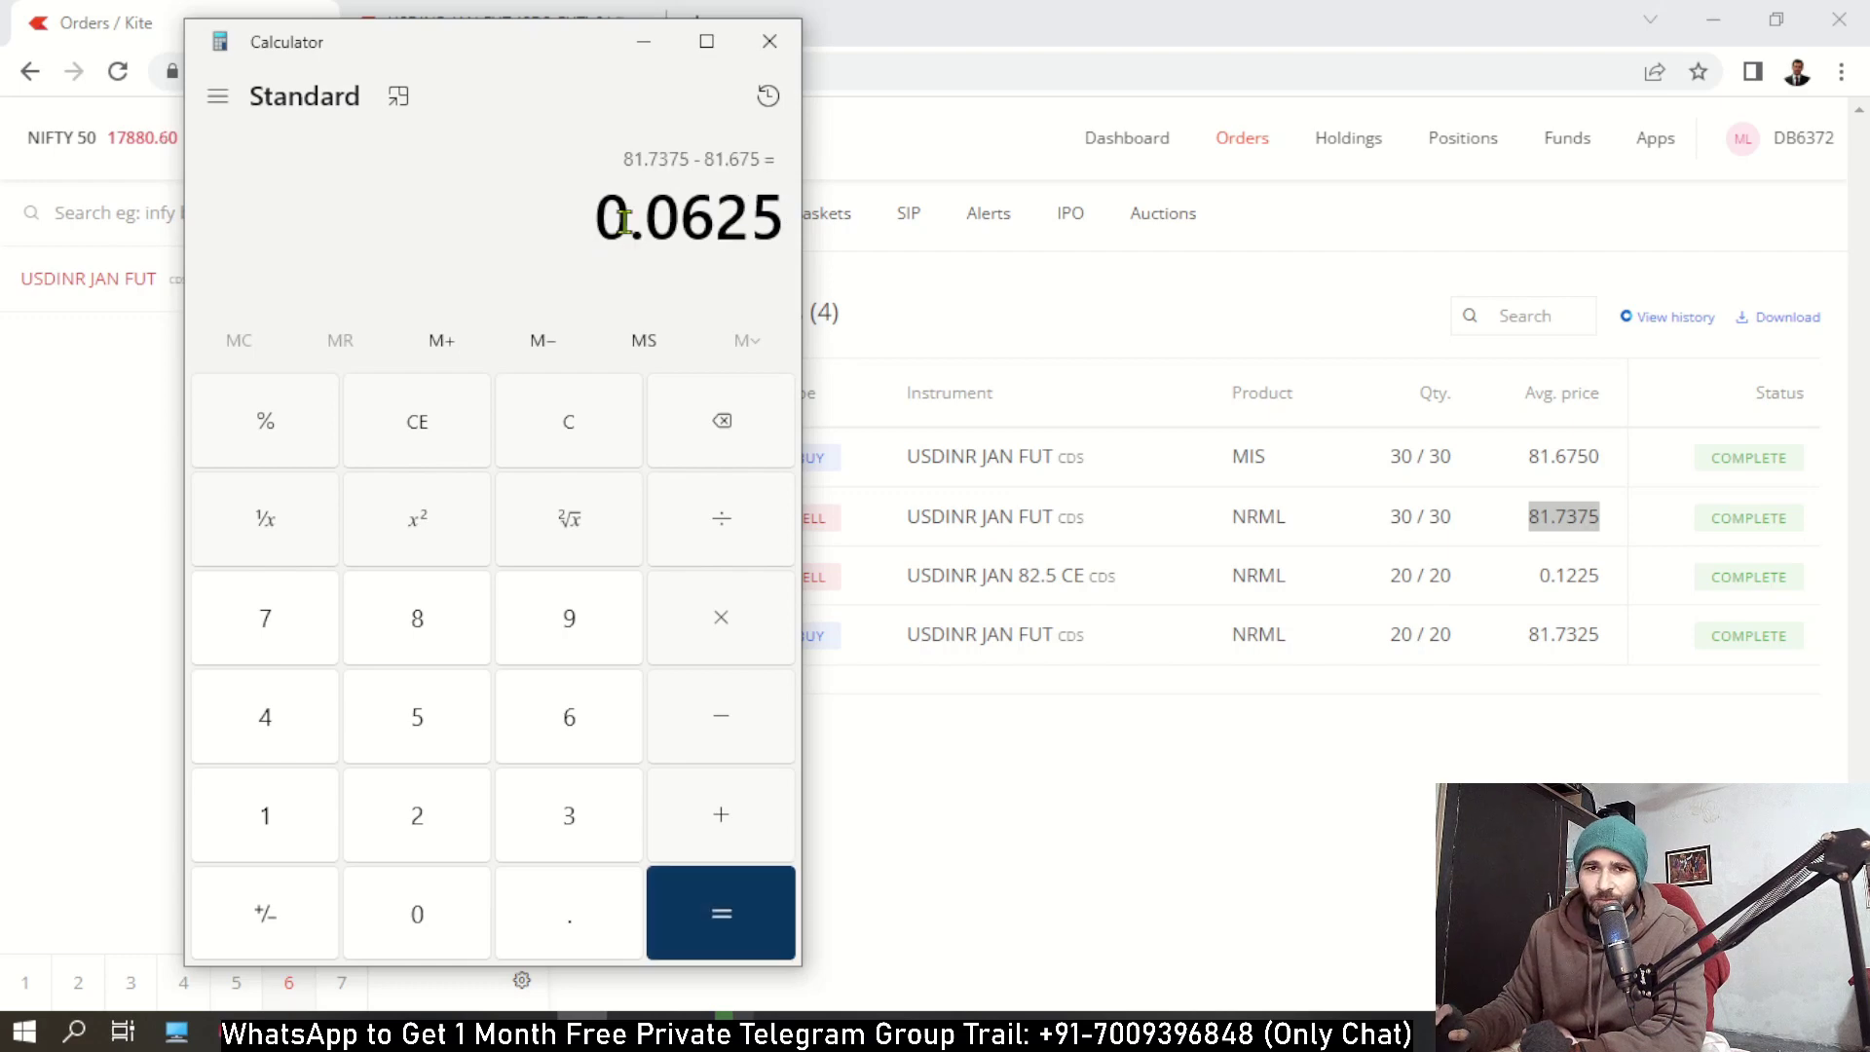
type("30")
key("Return")
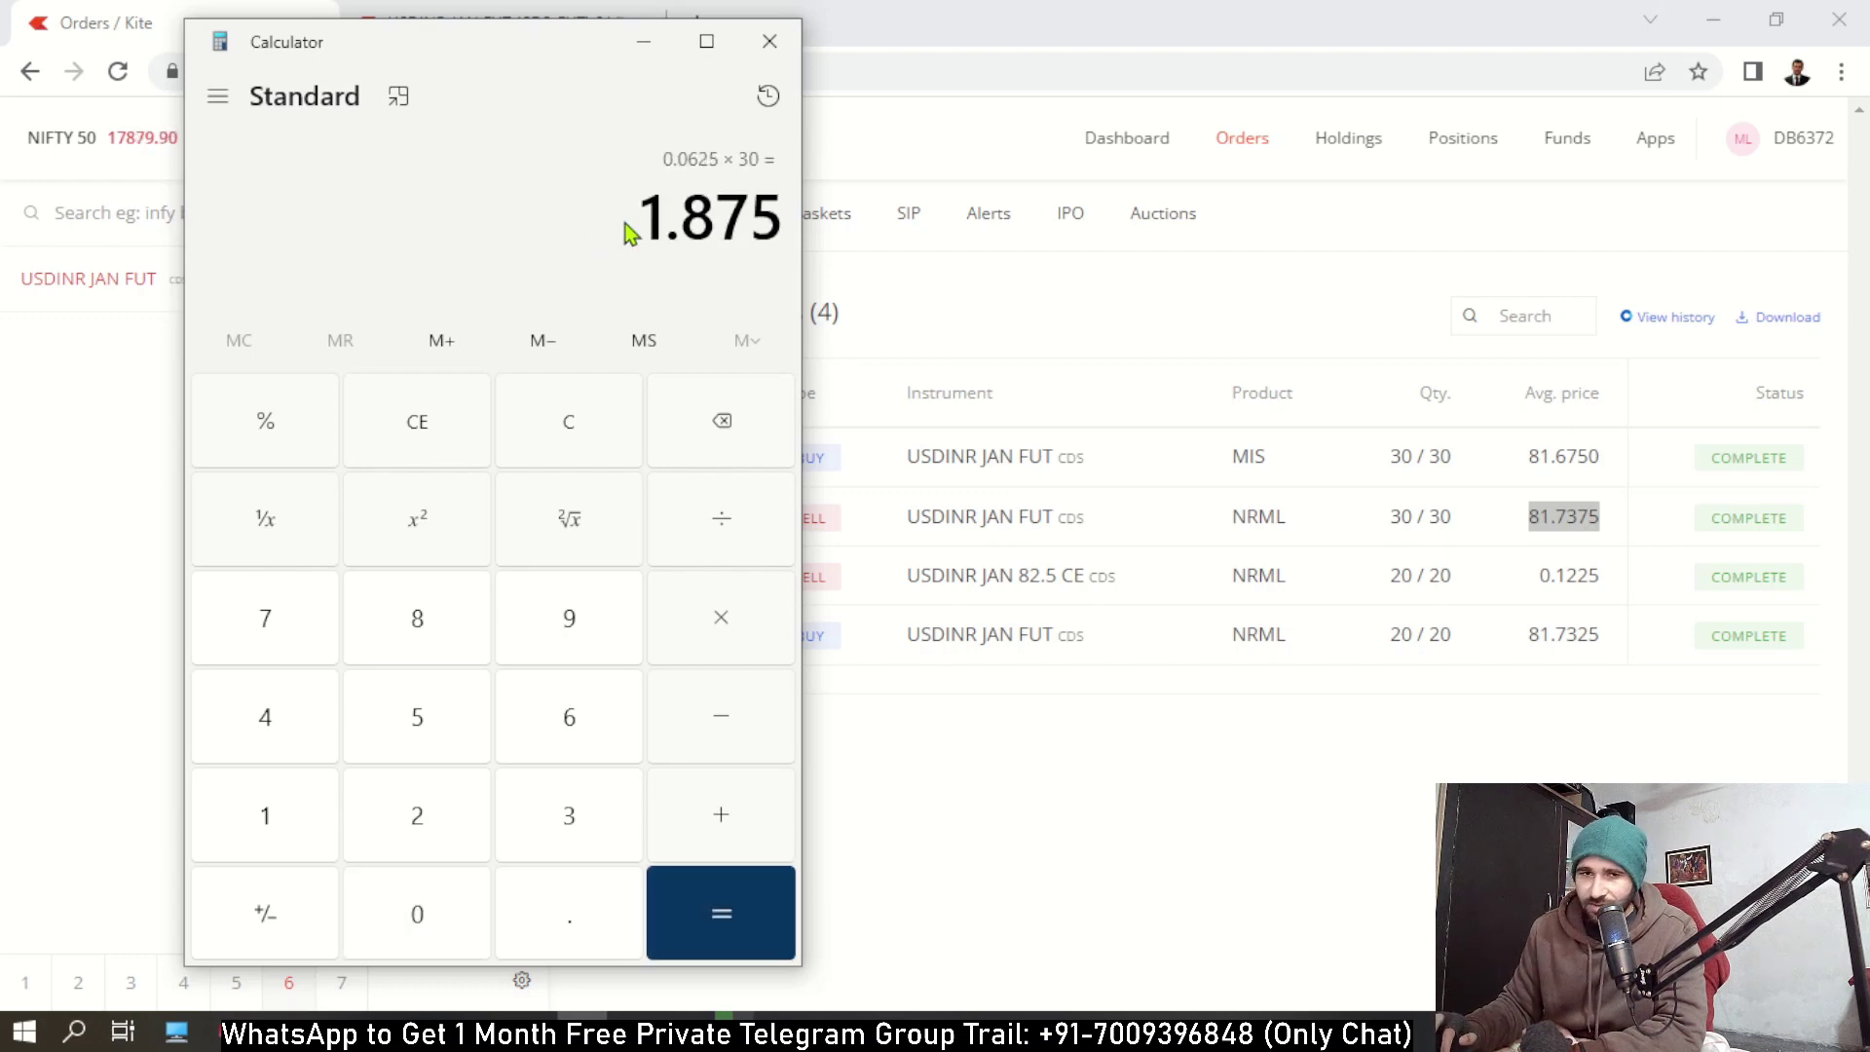
type("1000")
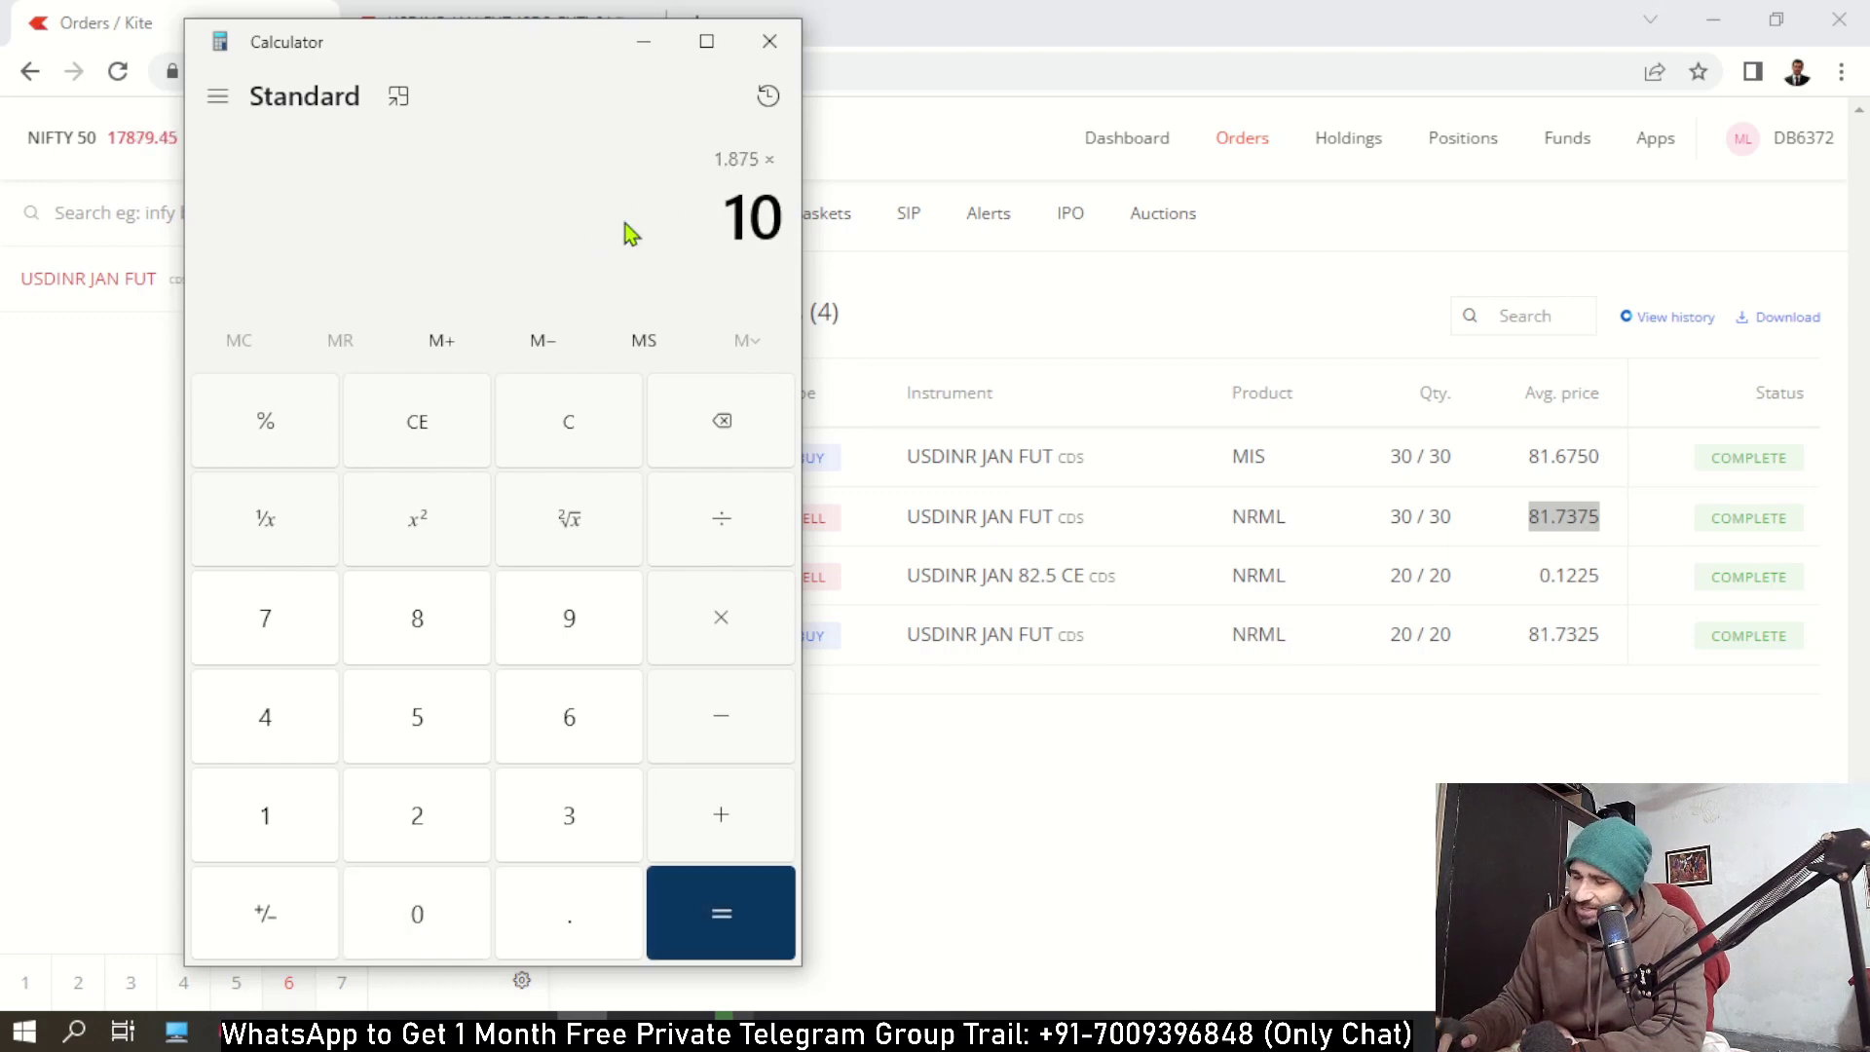
key("Return")
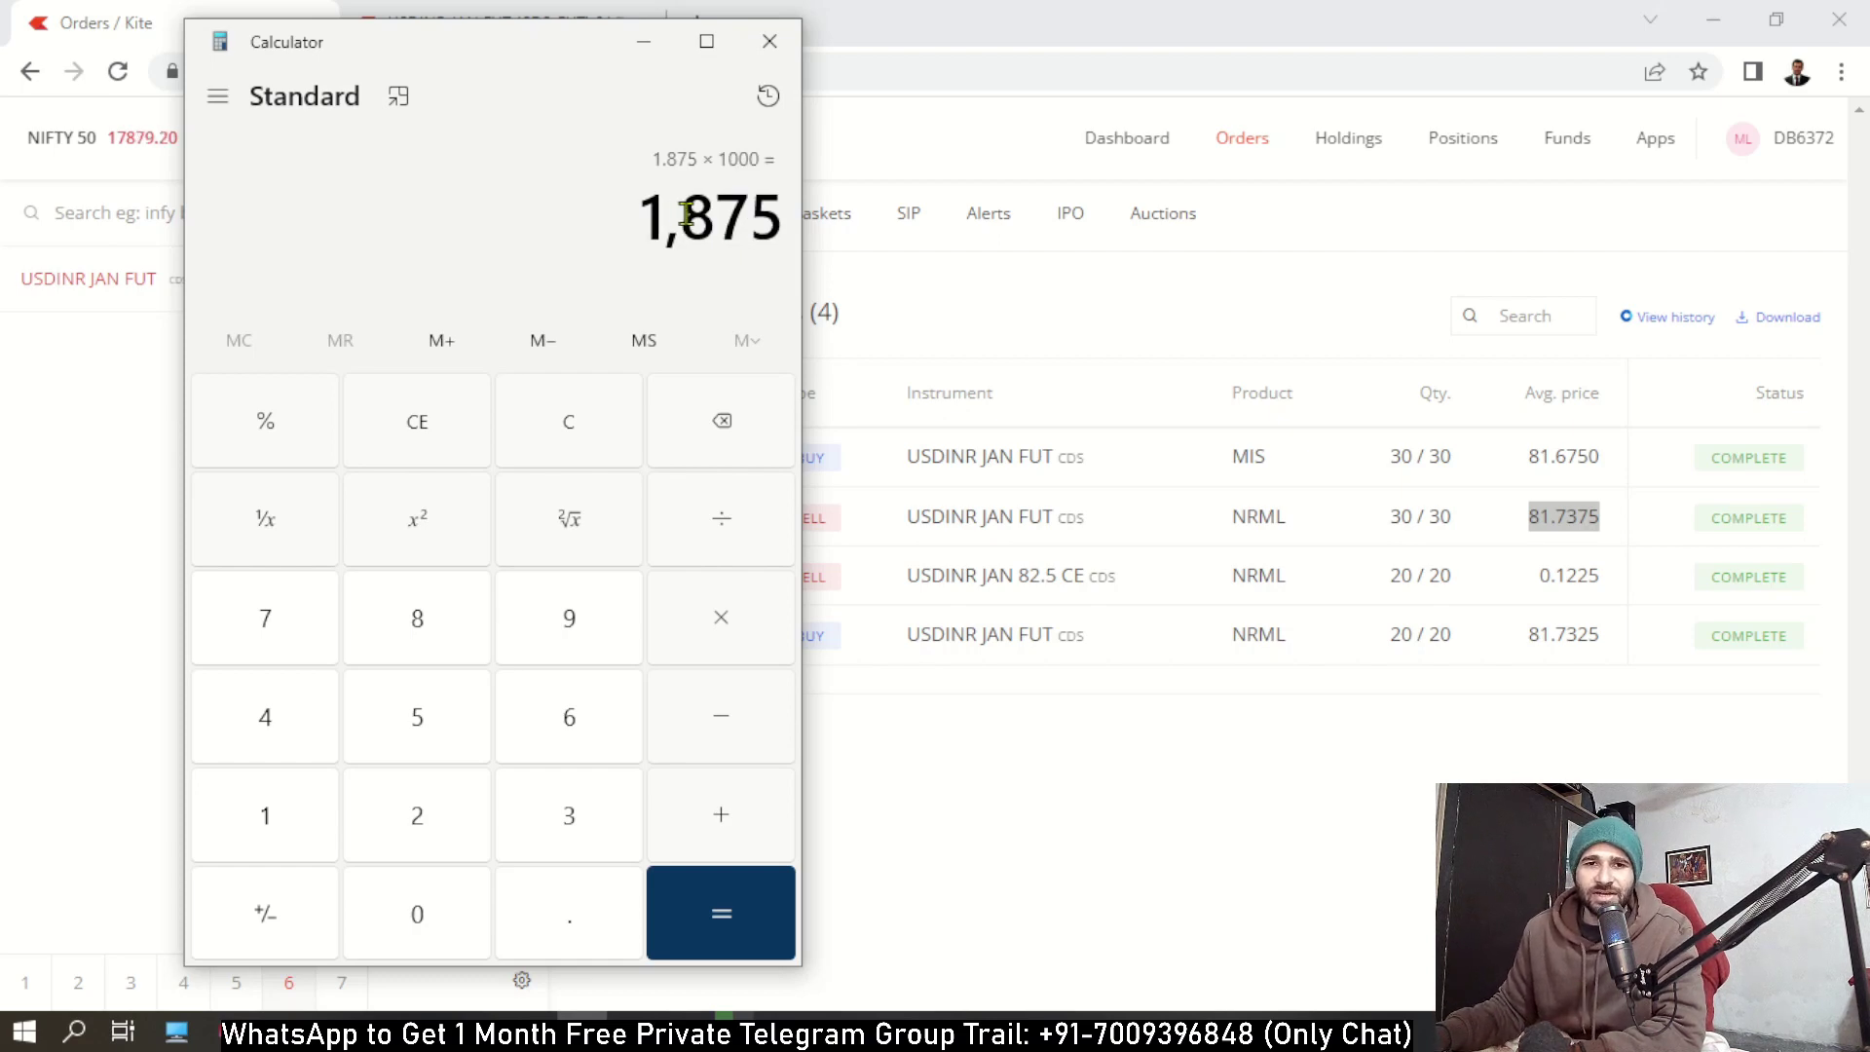
left_click_drag(698, 214, 797, 221)
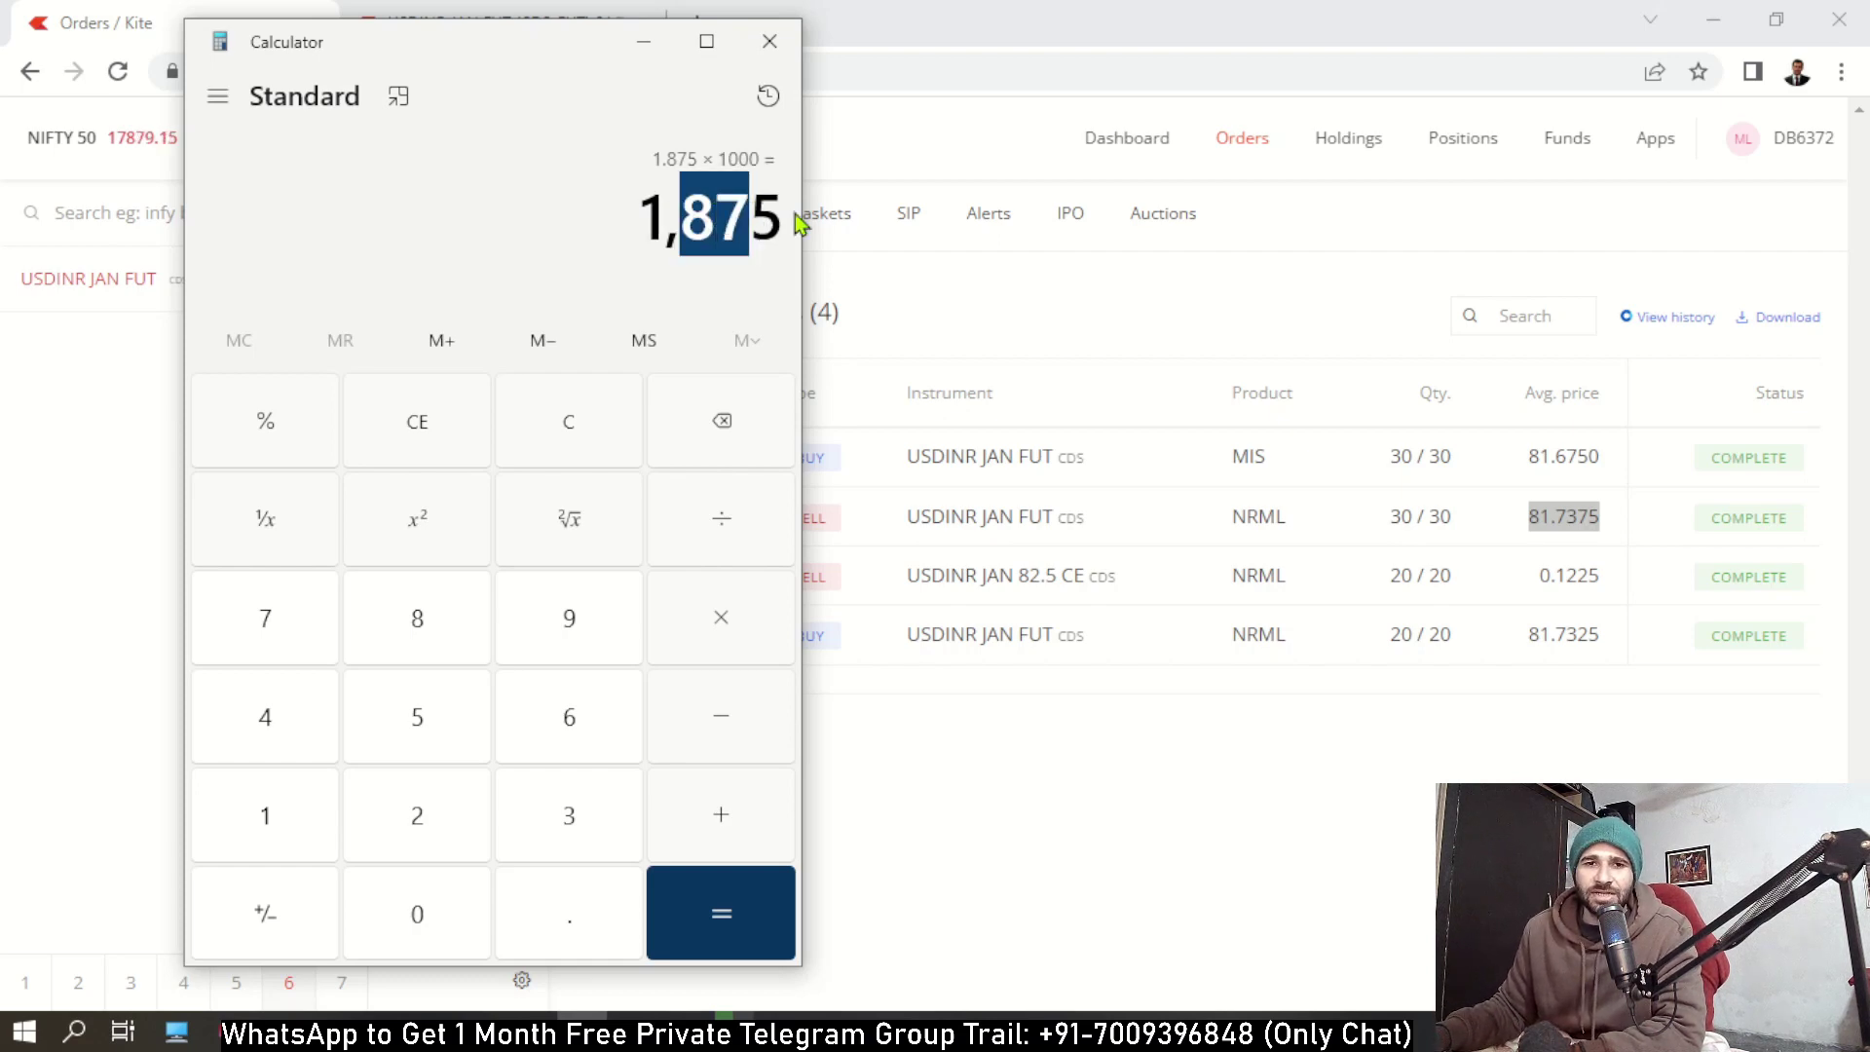
left_click(954, 288)
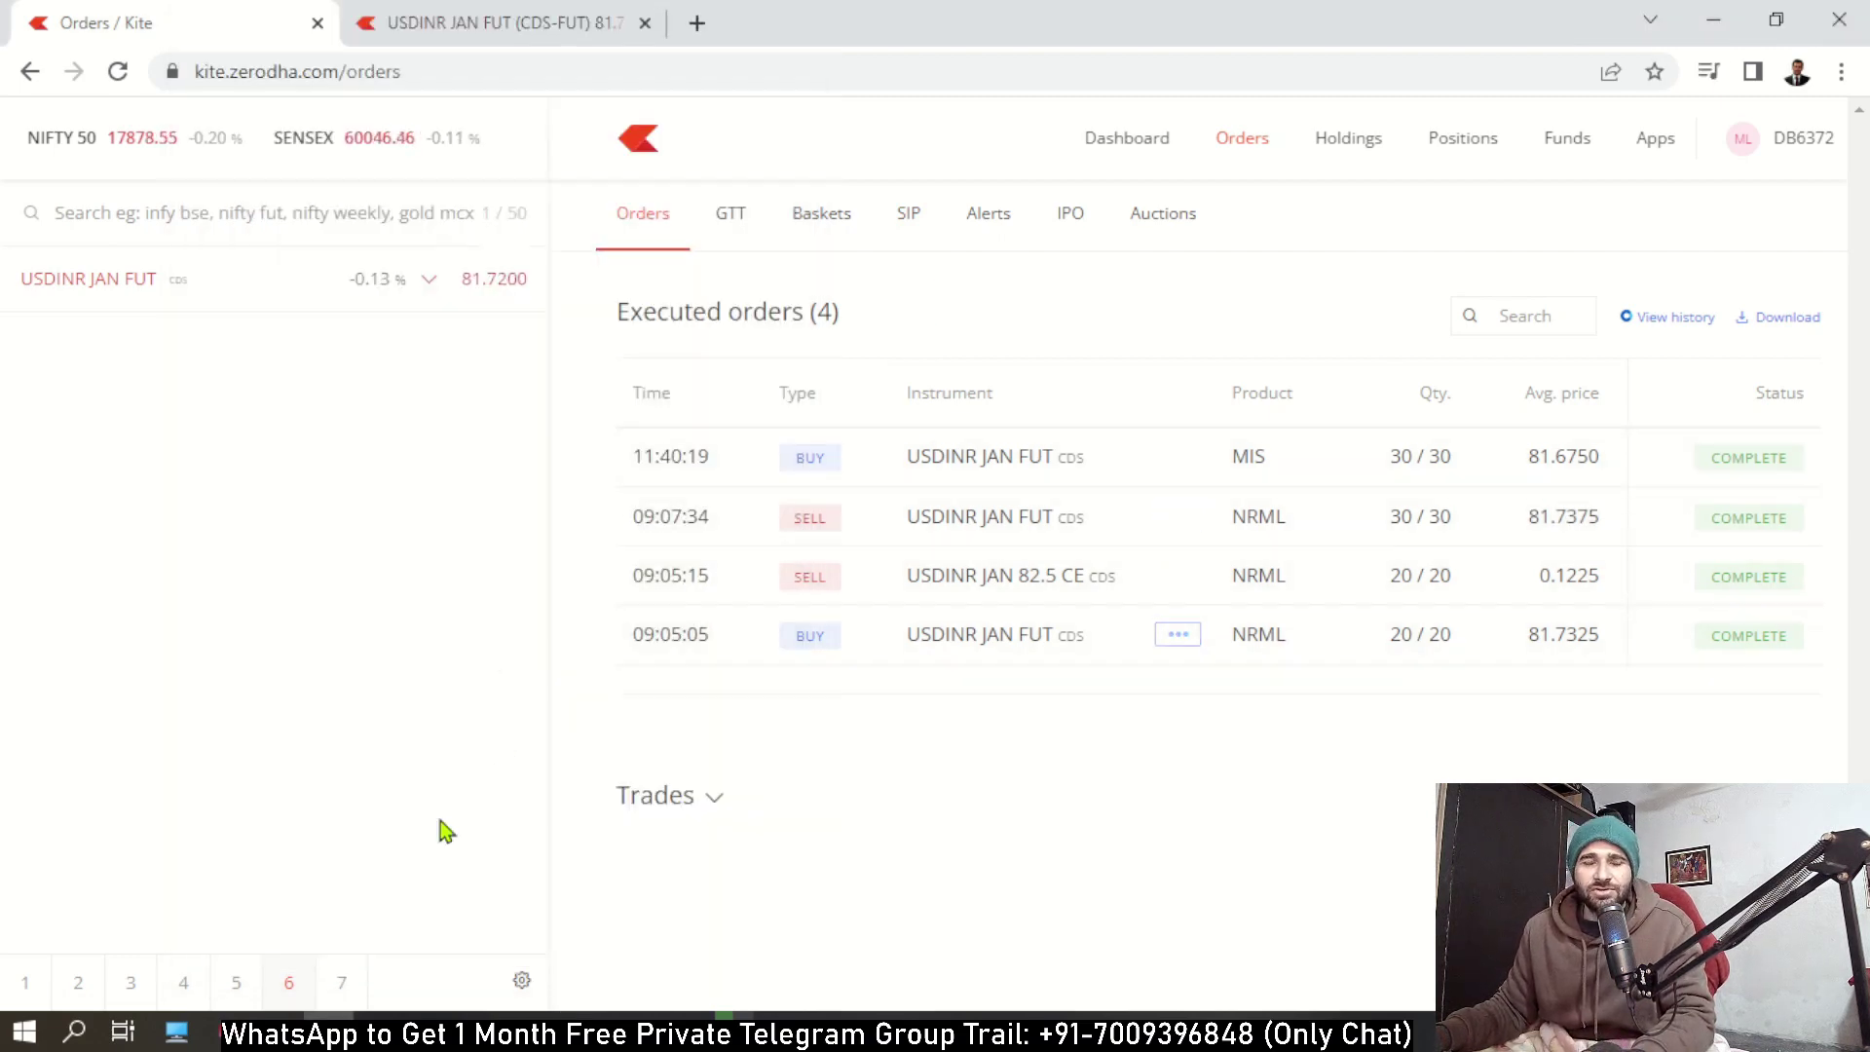
Switch to the Day Wise Analysis workbook in Excel and extend the USDINR Series dates from A109 into A110 as 11-Jan-23.
left_click(370, 1025)
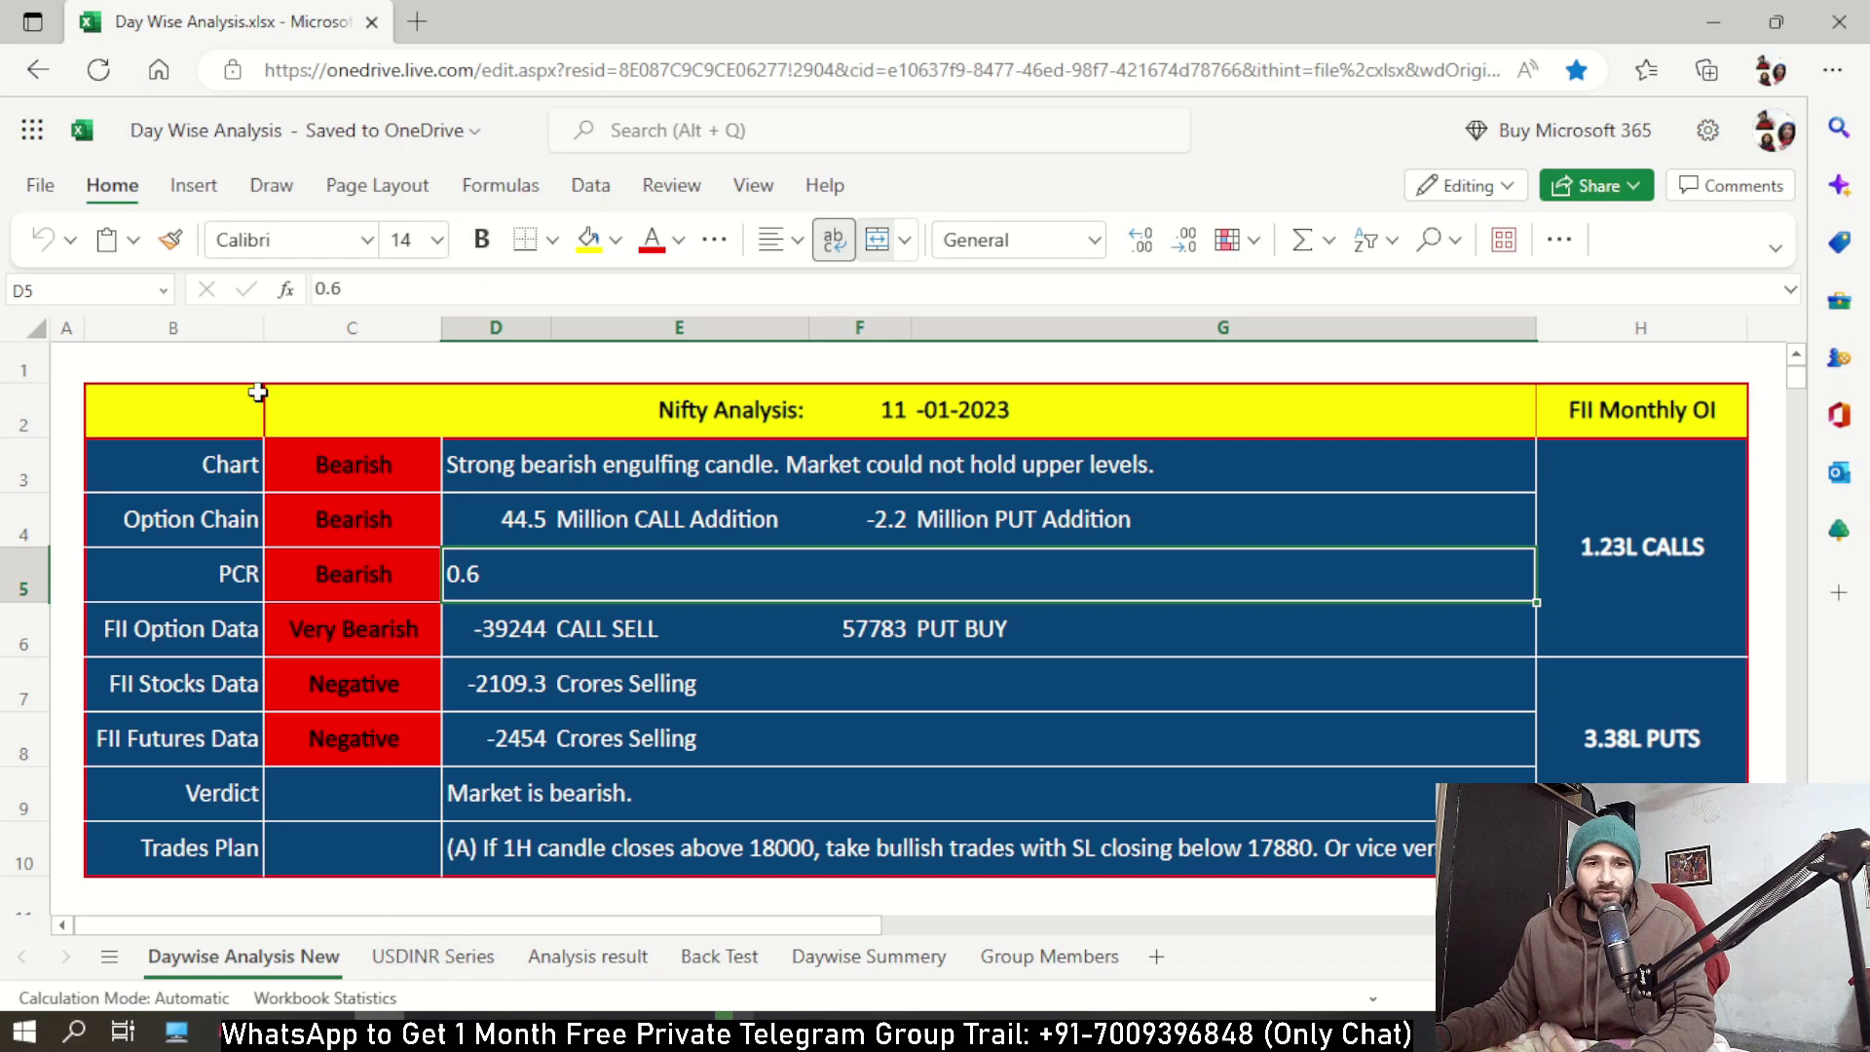
left_click(400, 956)
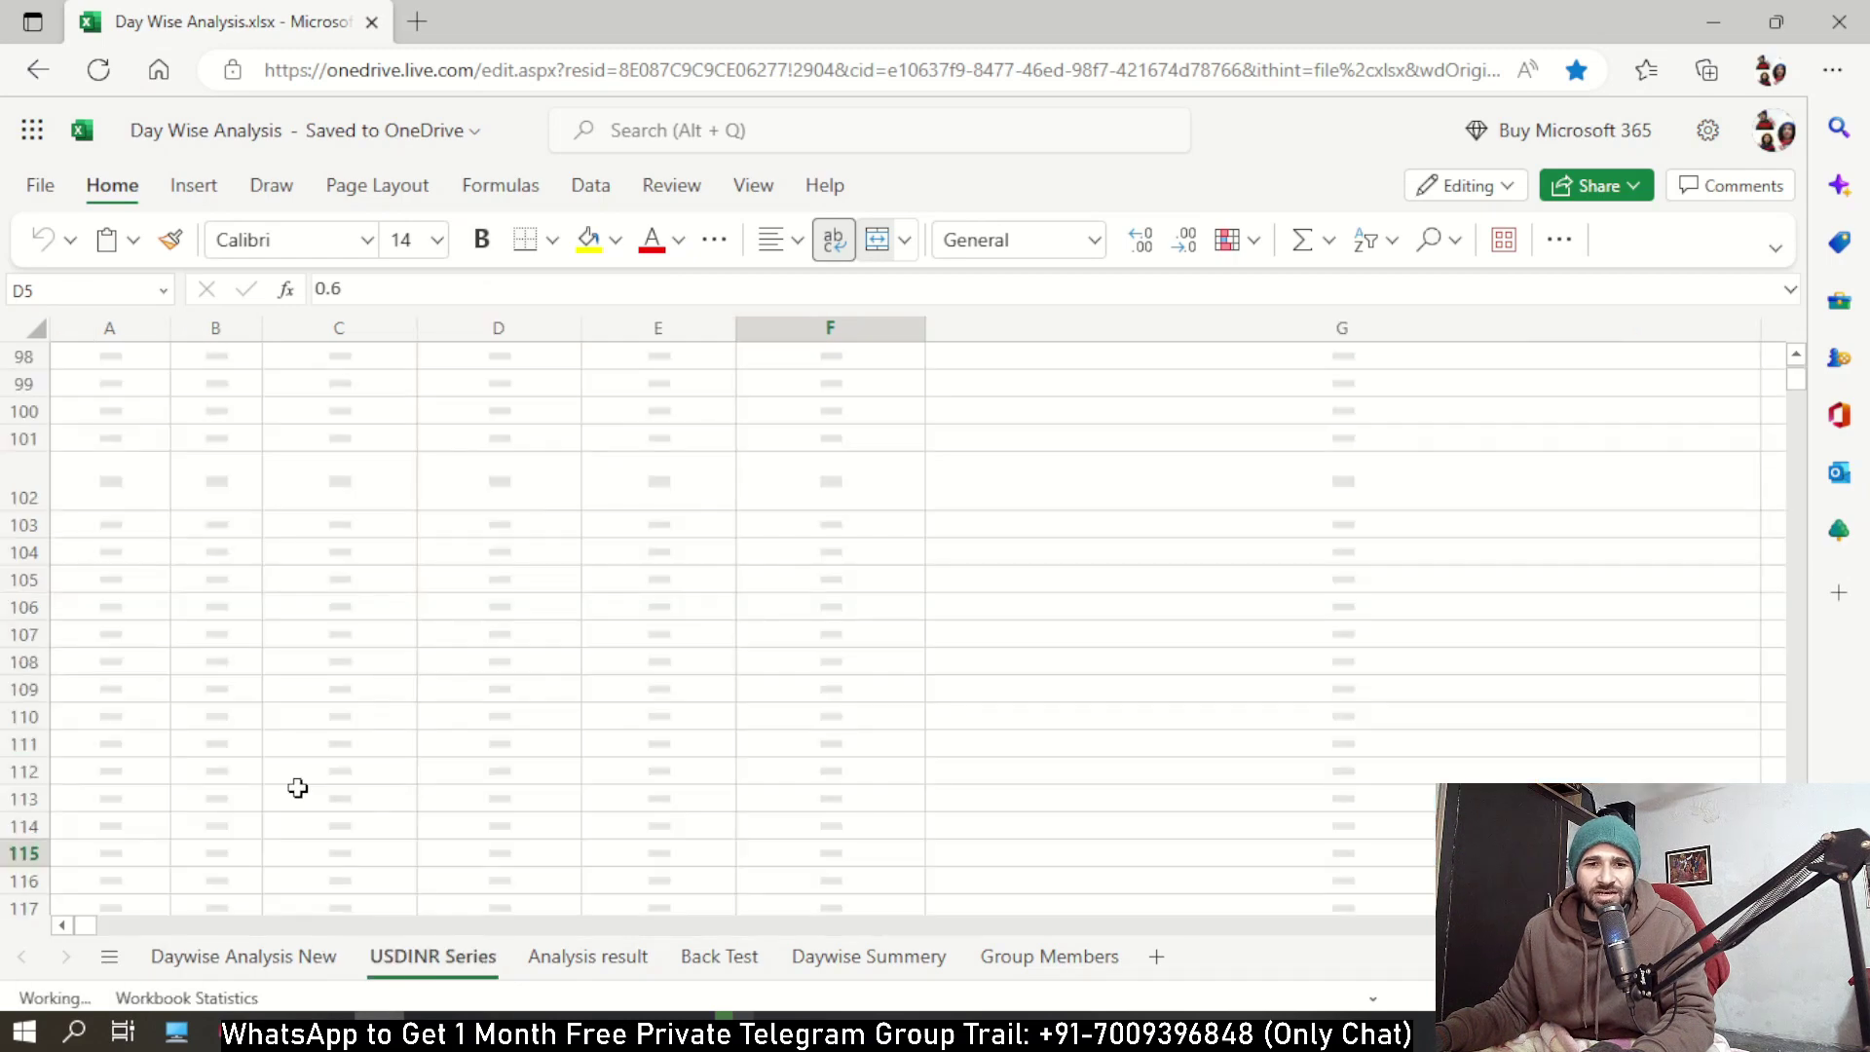
left_click(131, 691)
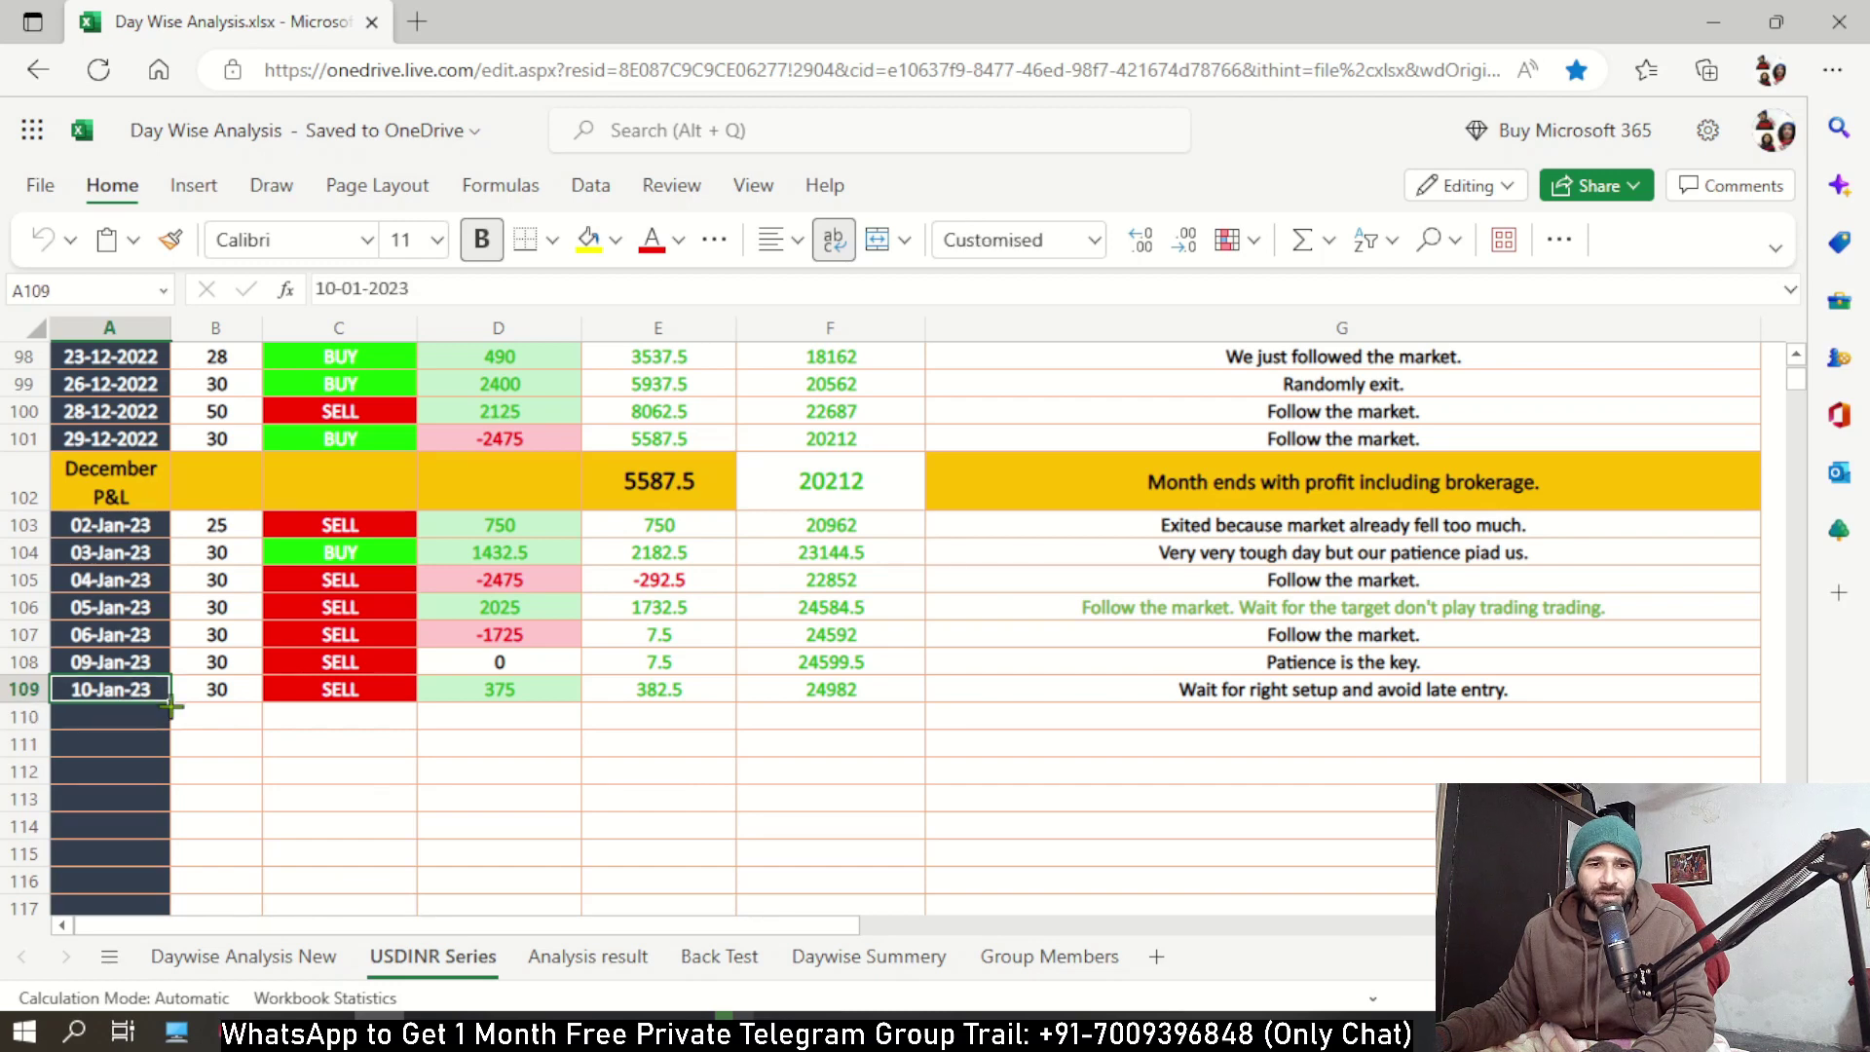
left_click_drag(172, 706, 190, 723)
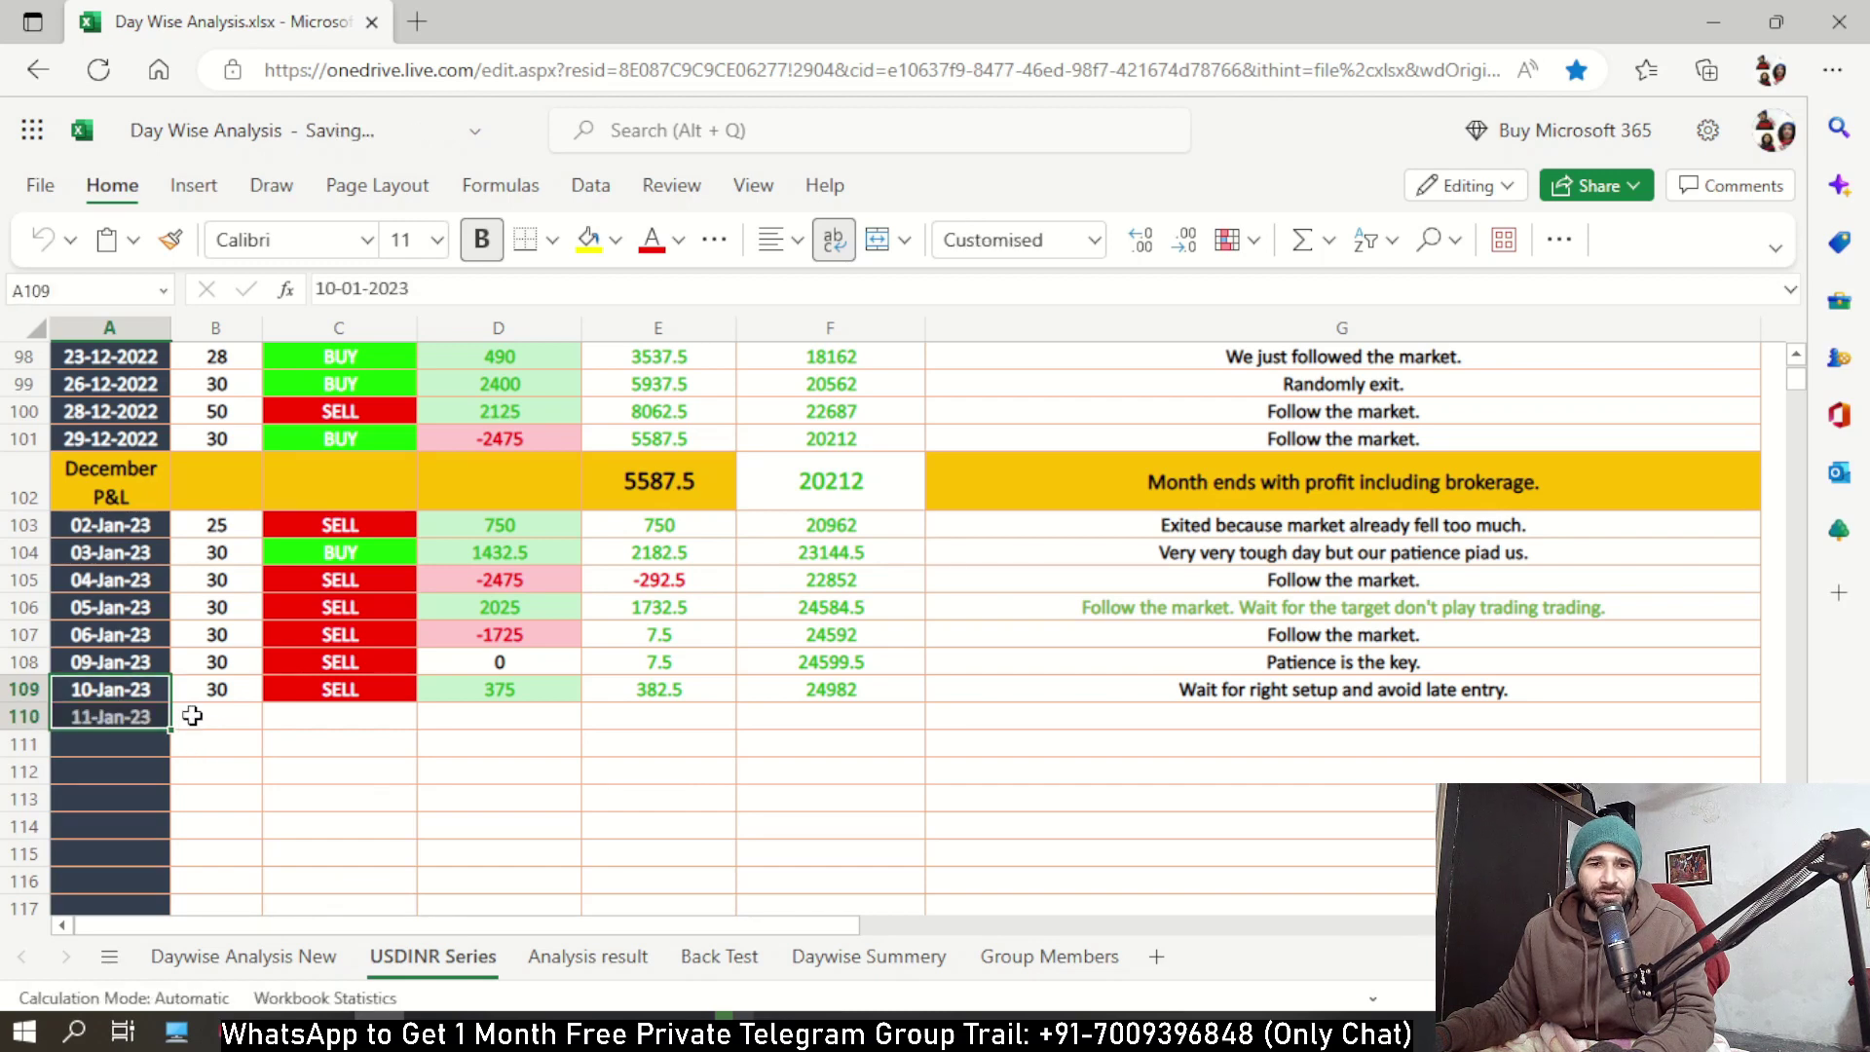
Record the 11-Jan-23 trade in row 110 with 30 lots in B110 and SELL in C110.
left_click(215, 715)
type("30")
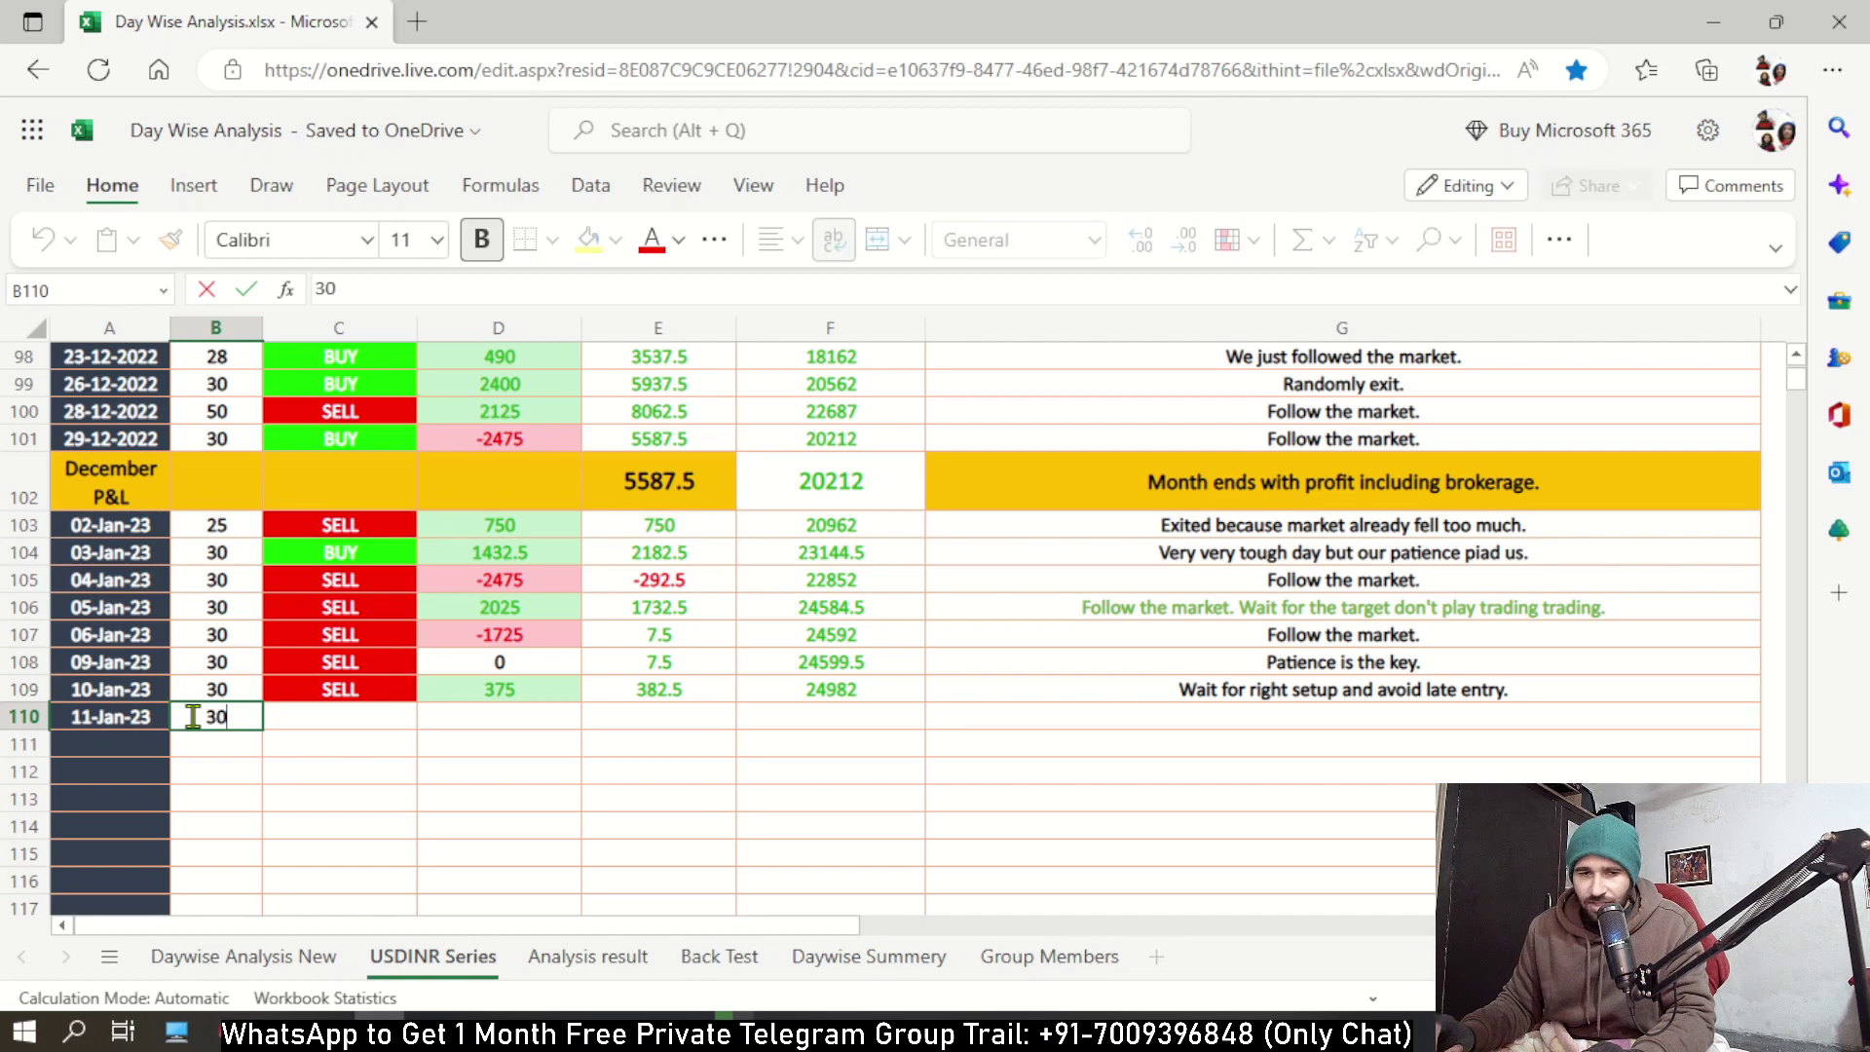
key("Tab")
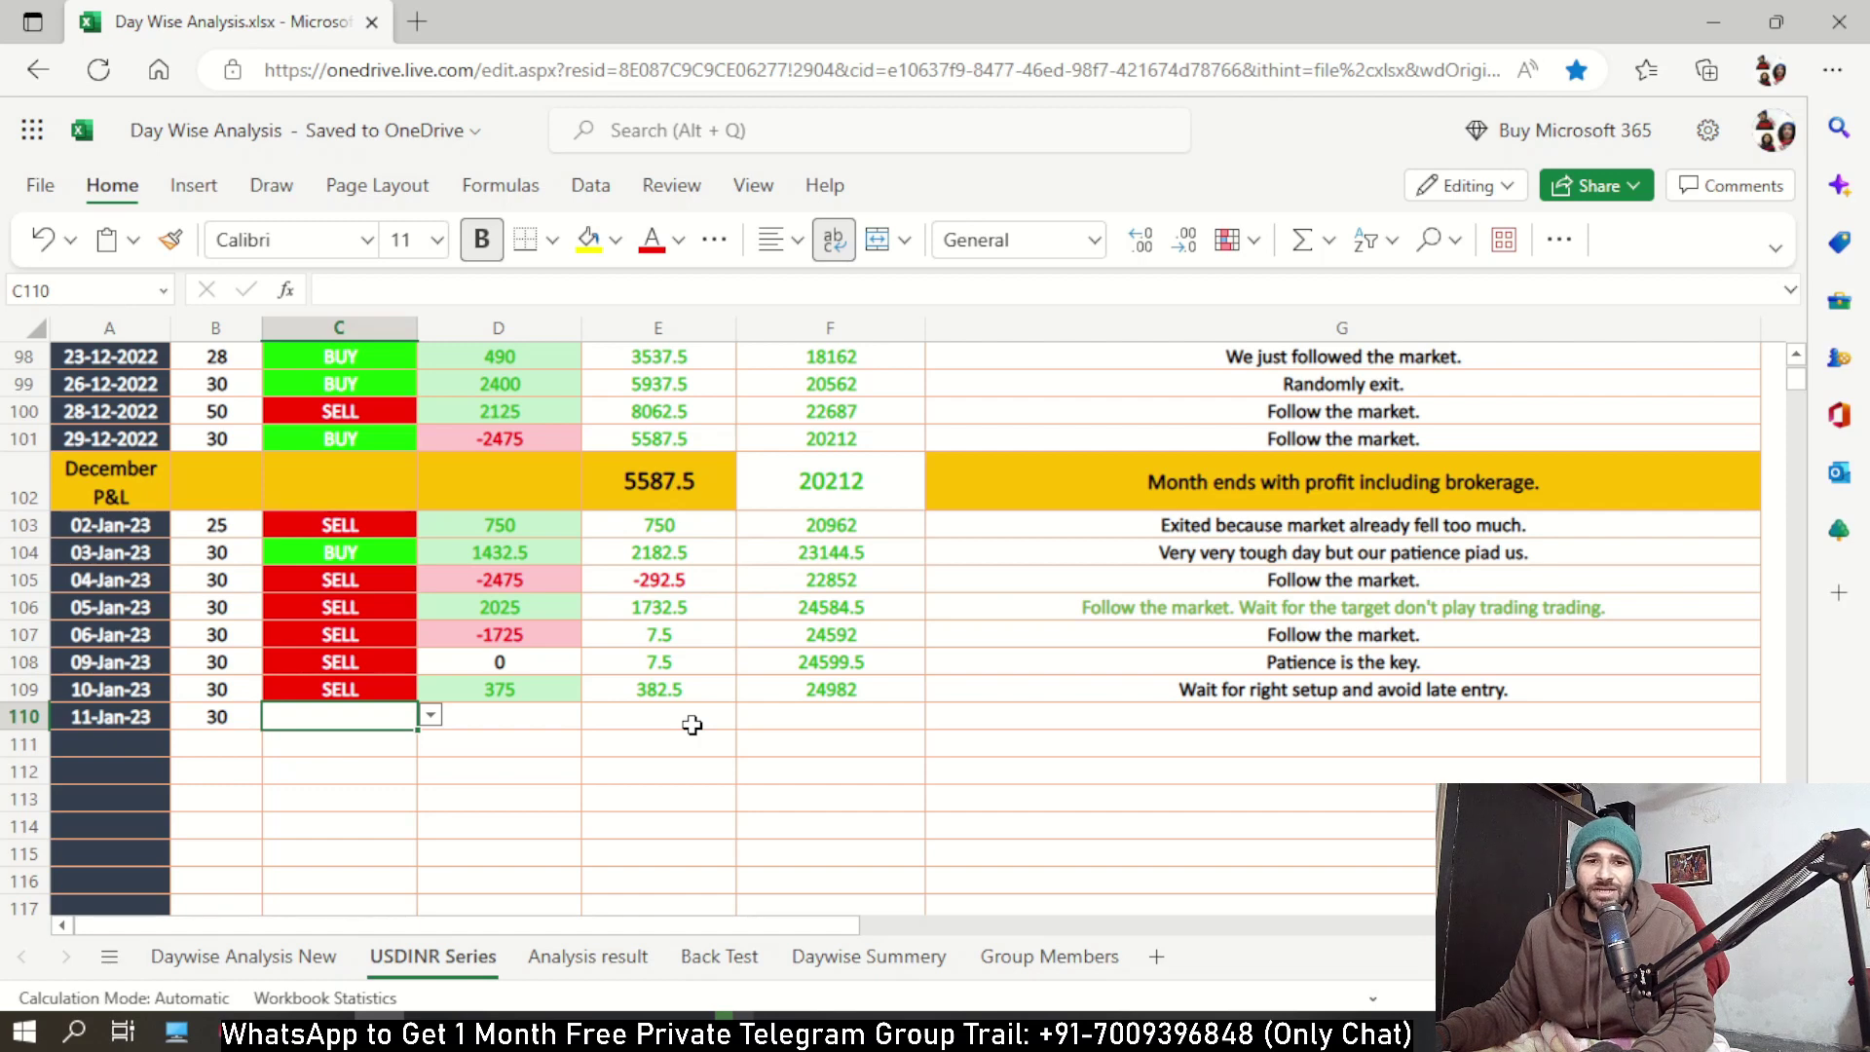
type("s")
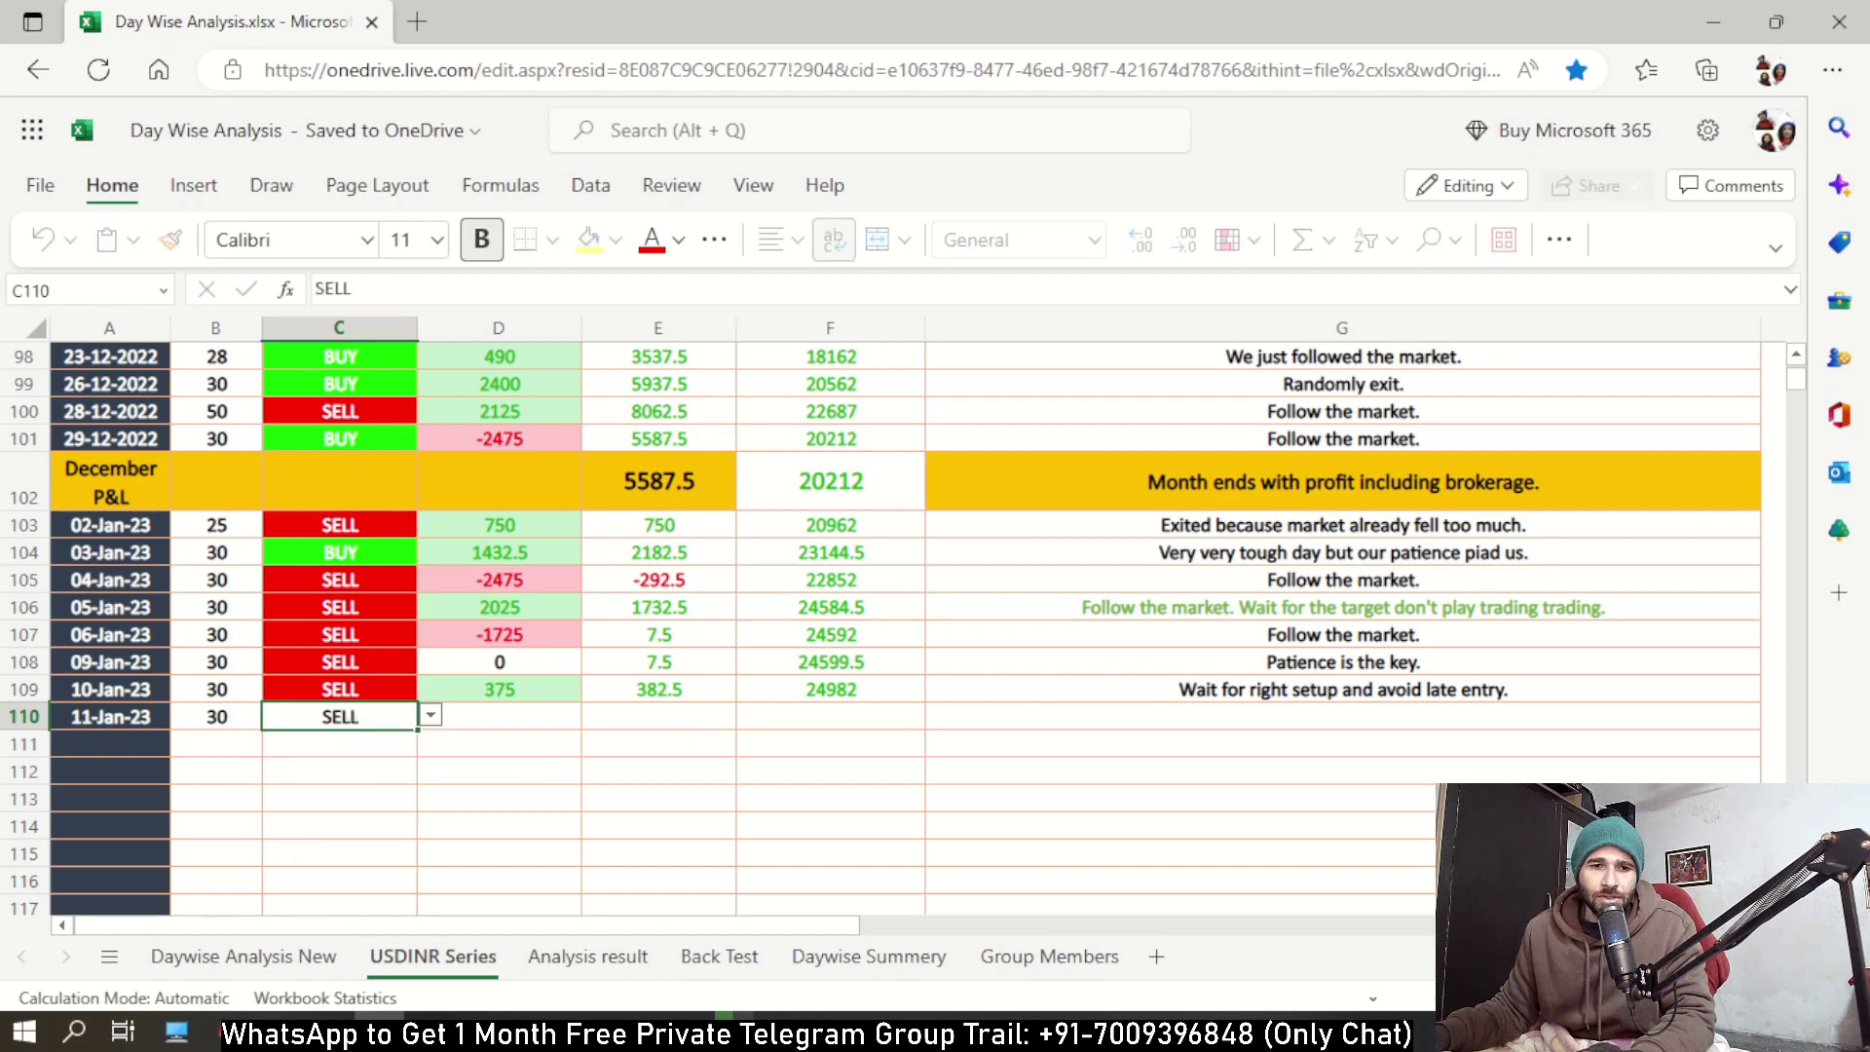
left_click(321, 750)
Enter the intraday futures profit of 1875 in D110, rechecking the figure in Calculator.
left_click(490, 717)
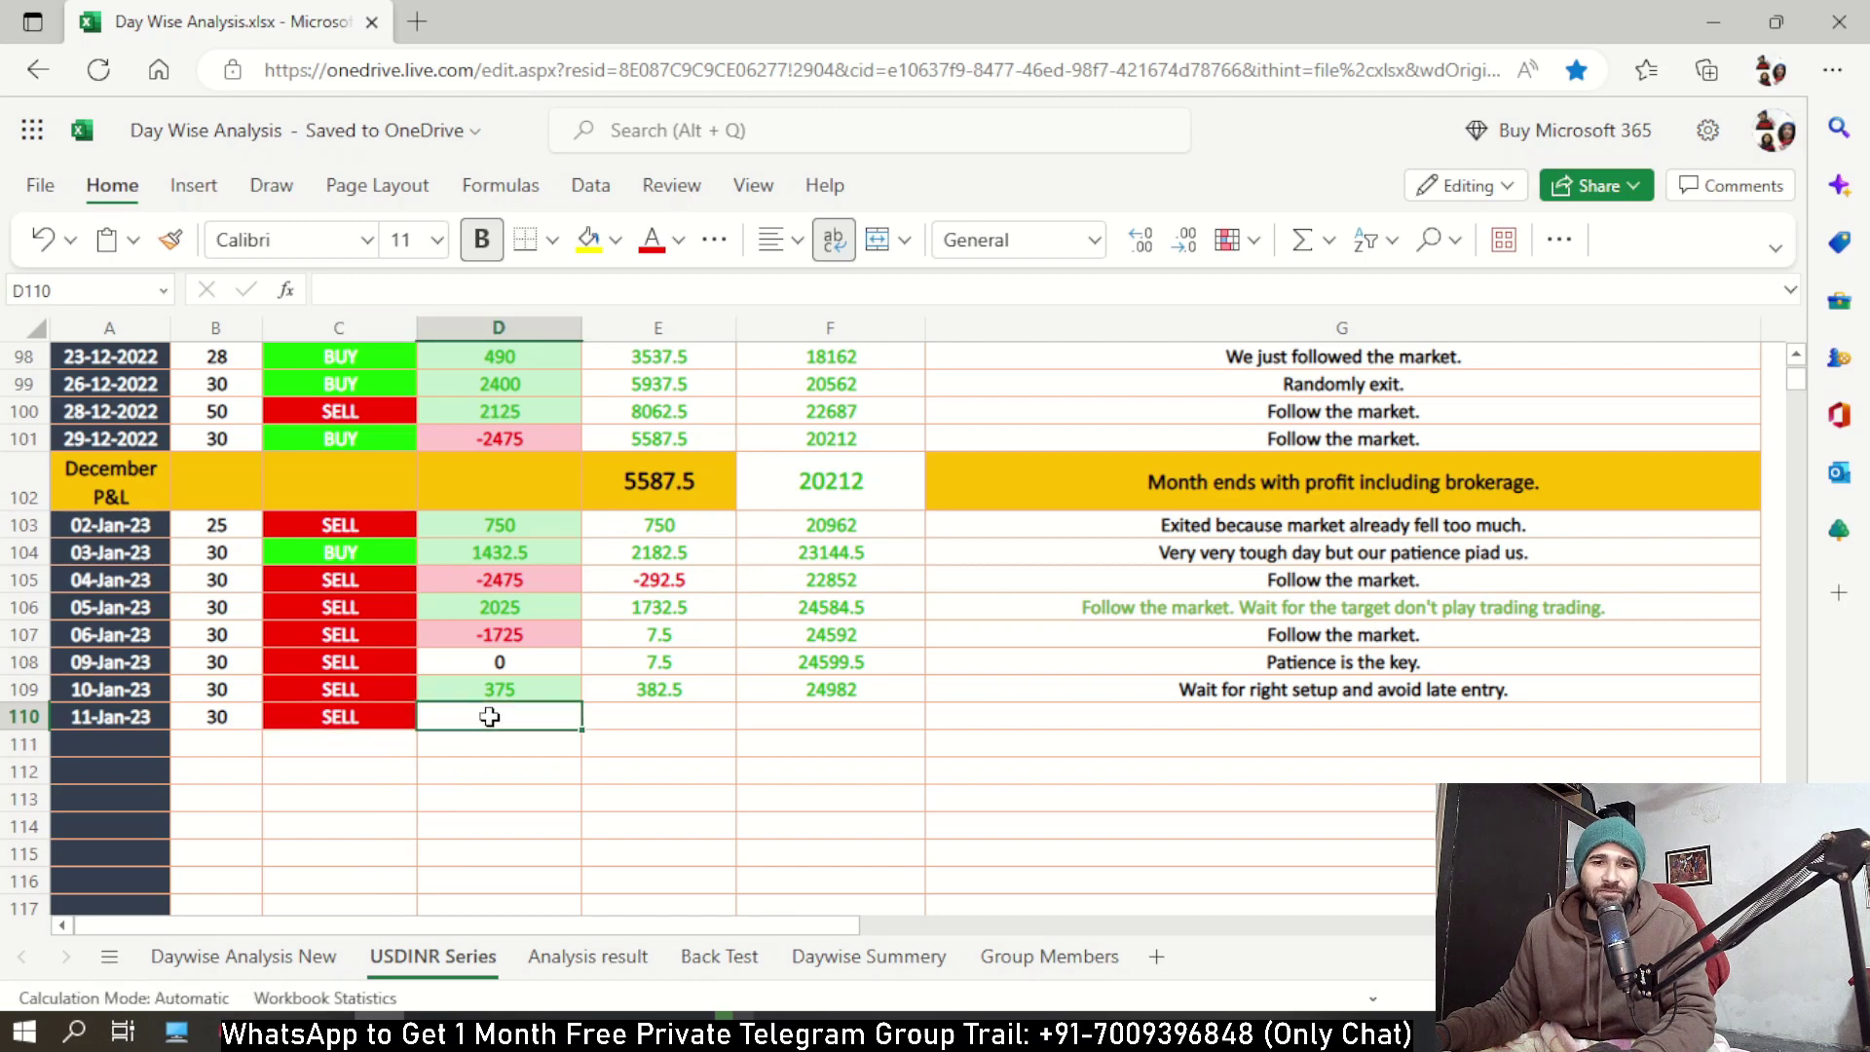
type("18")
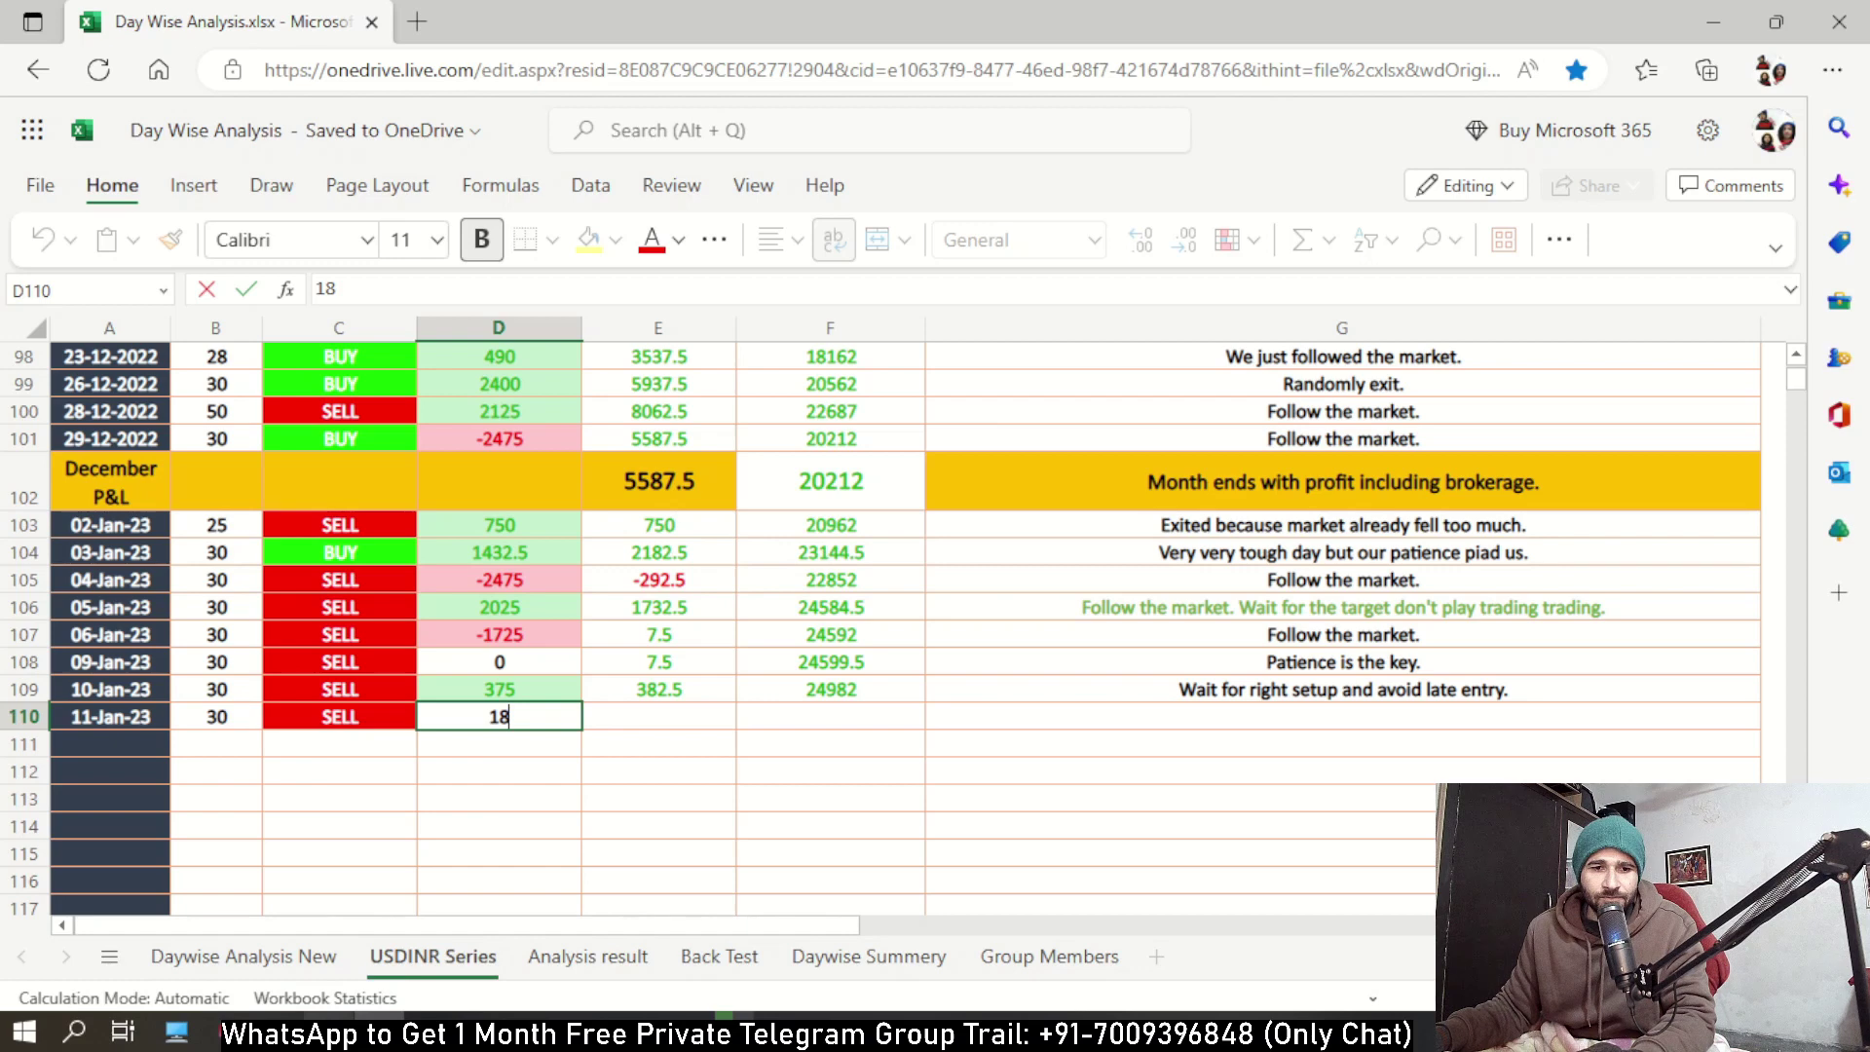
mouse_move(328, 1032)
left_click(328, 1032)
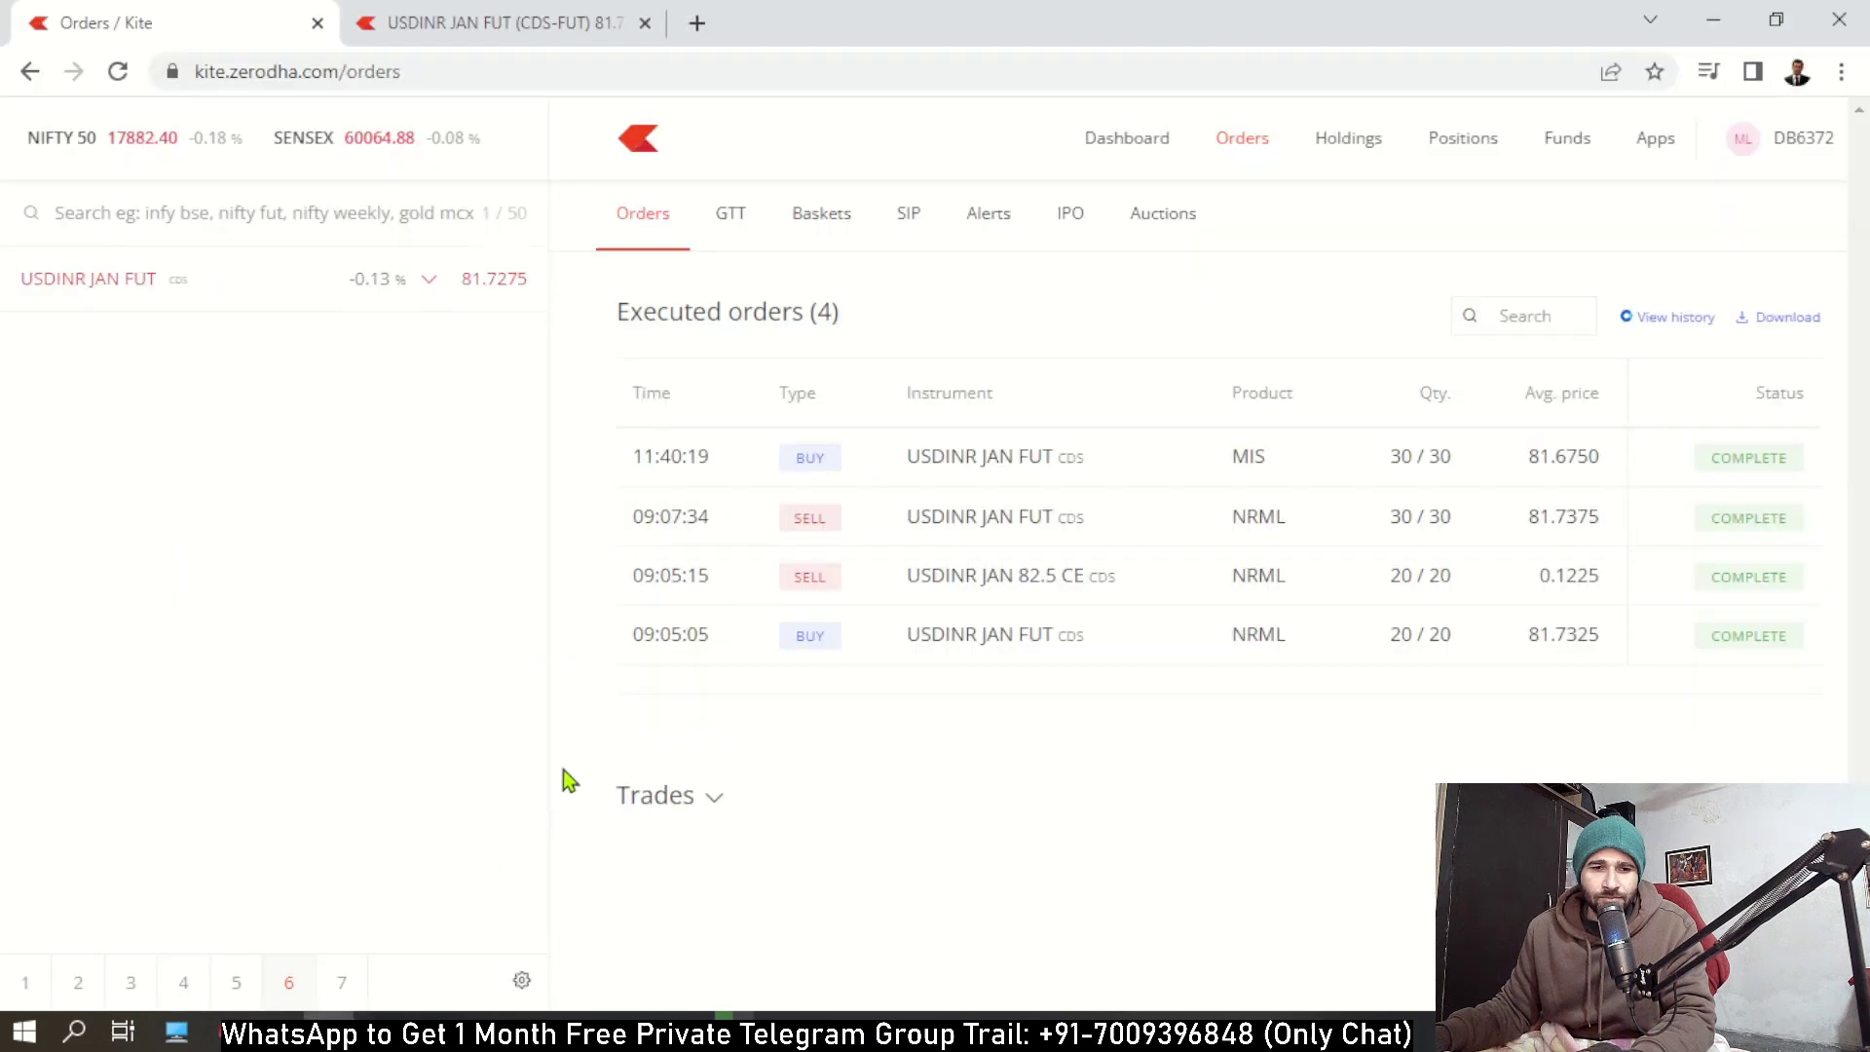
left_click(579, 1031)
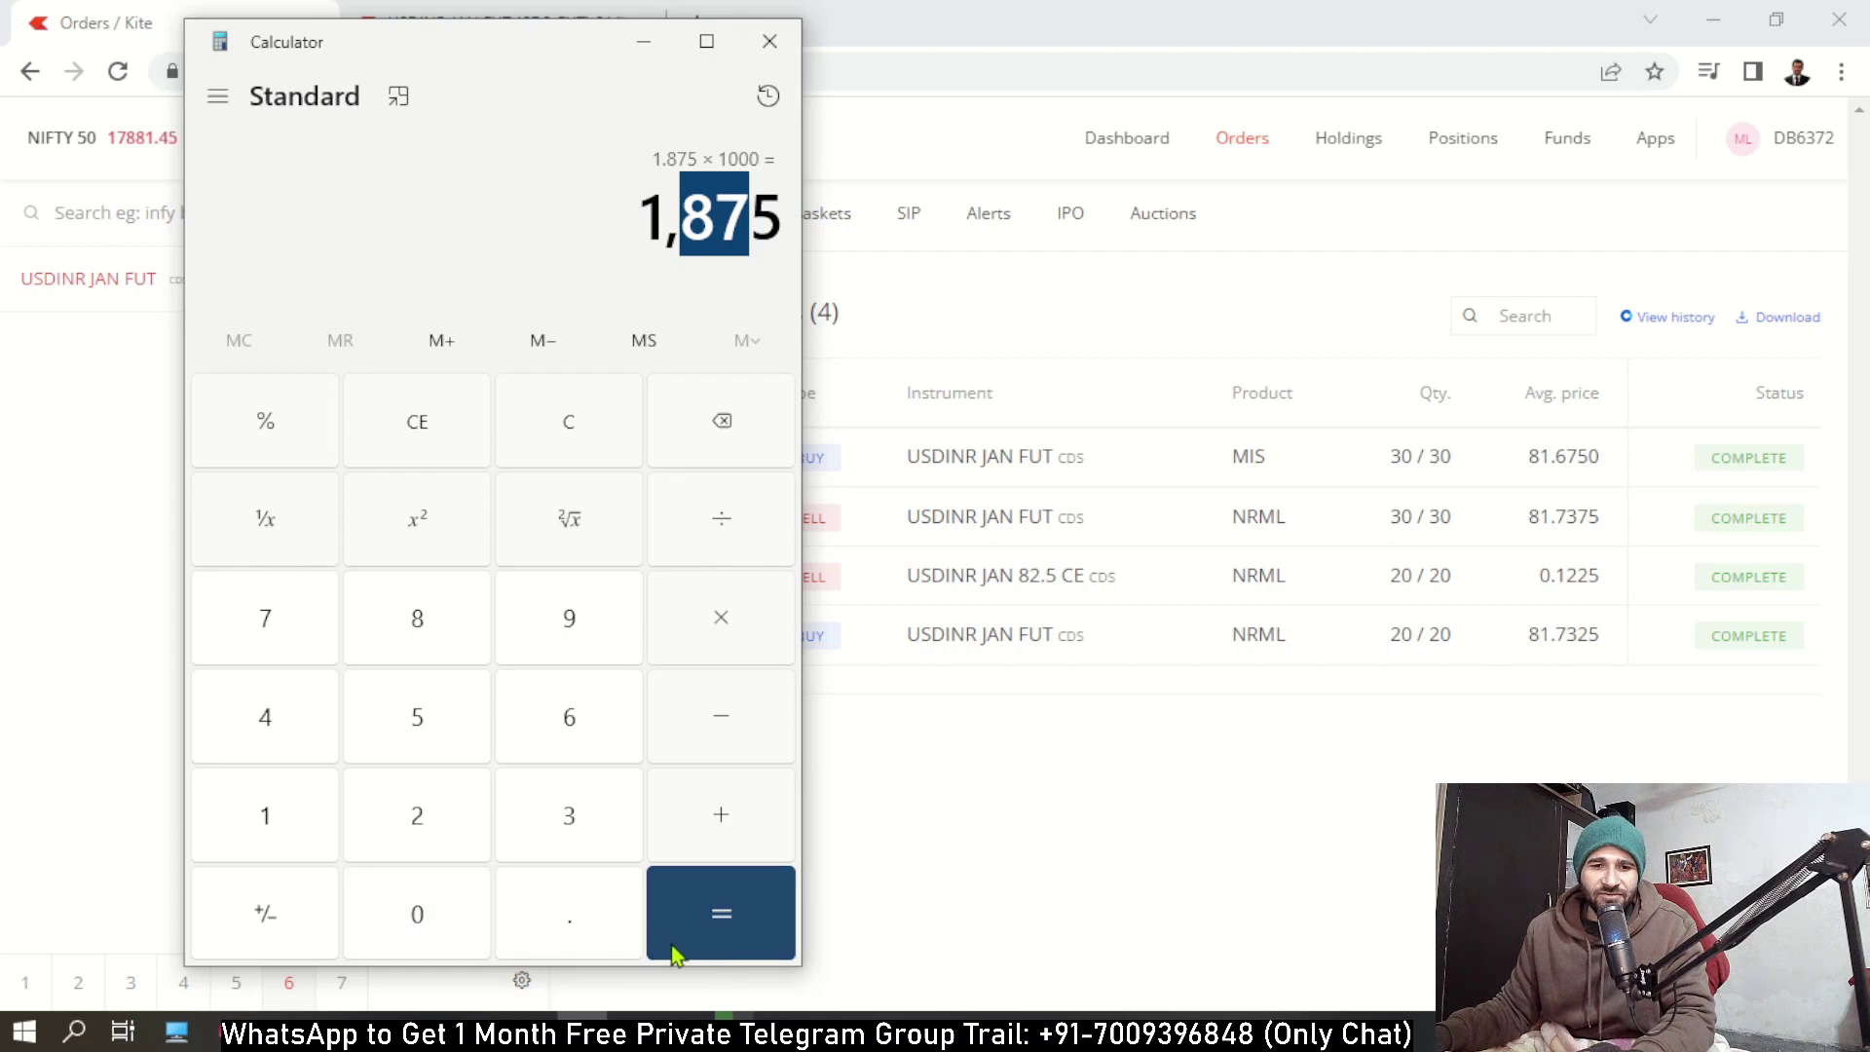
key("alt+Tab")
type("18")
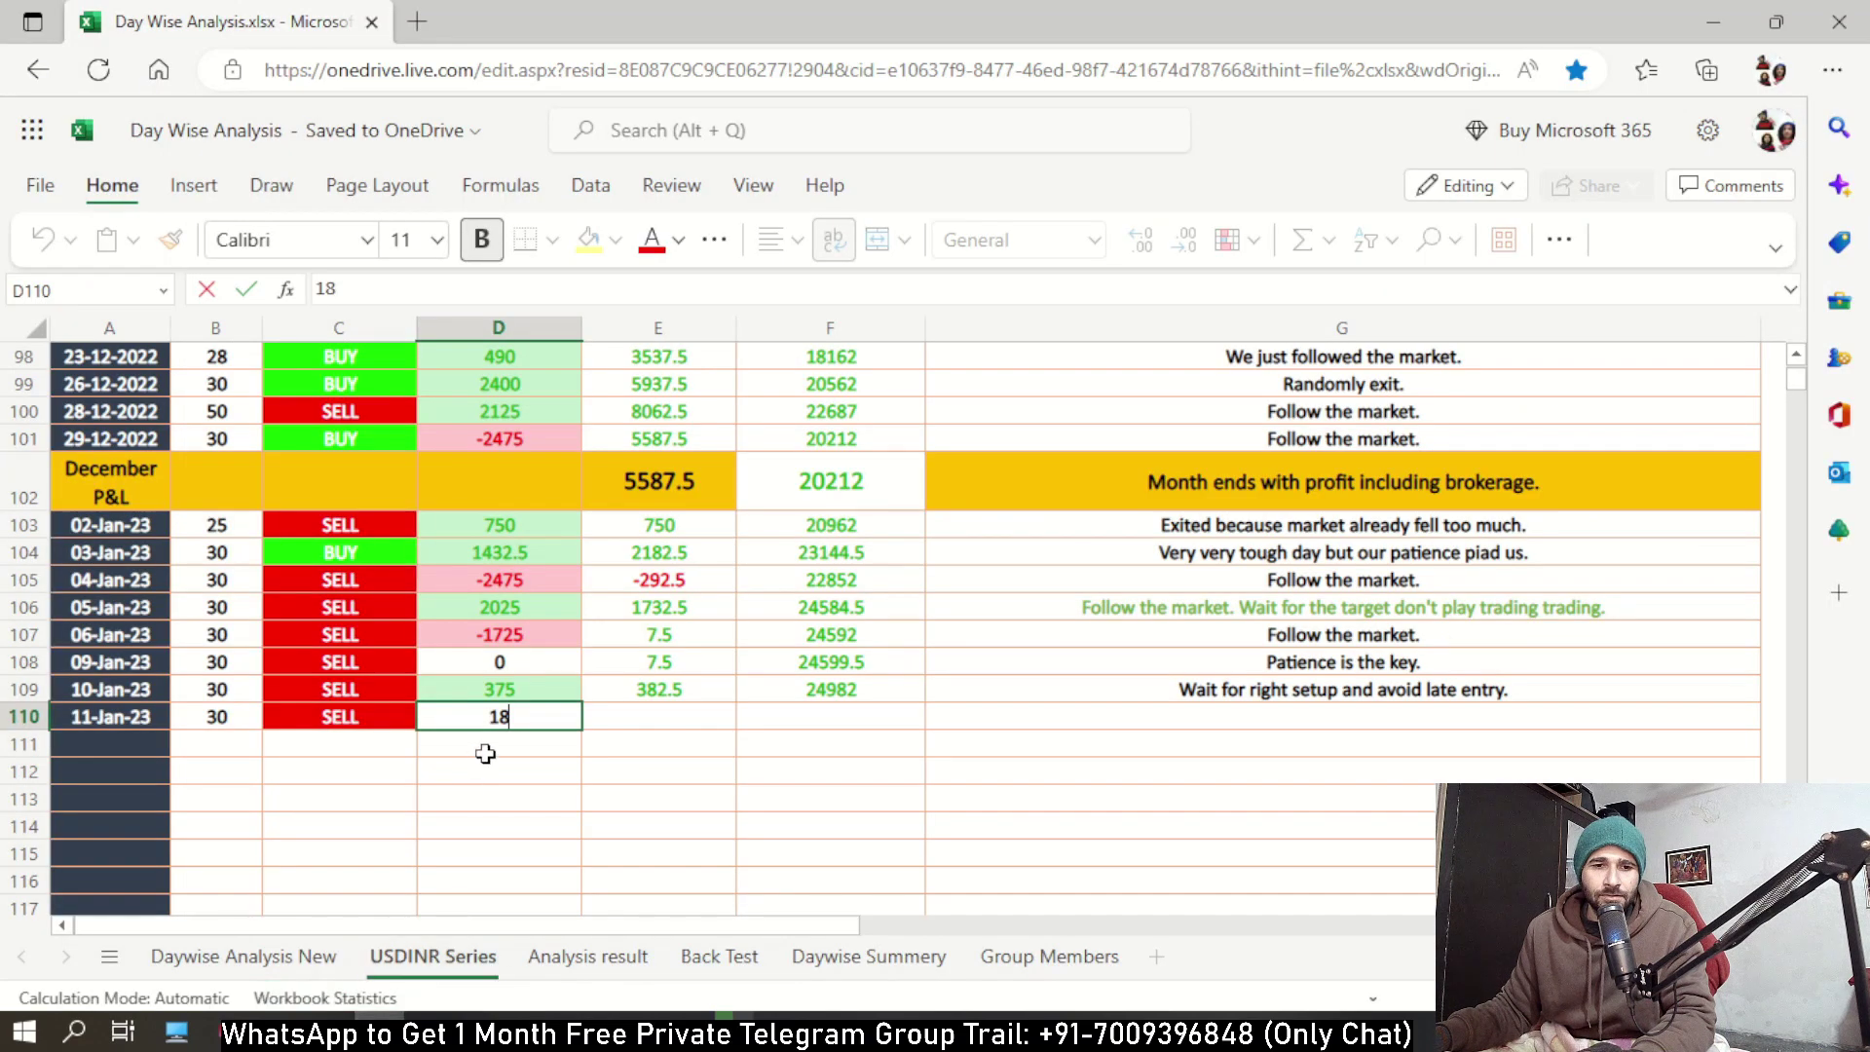
type("75")
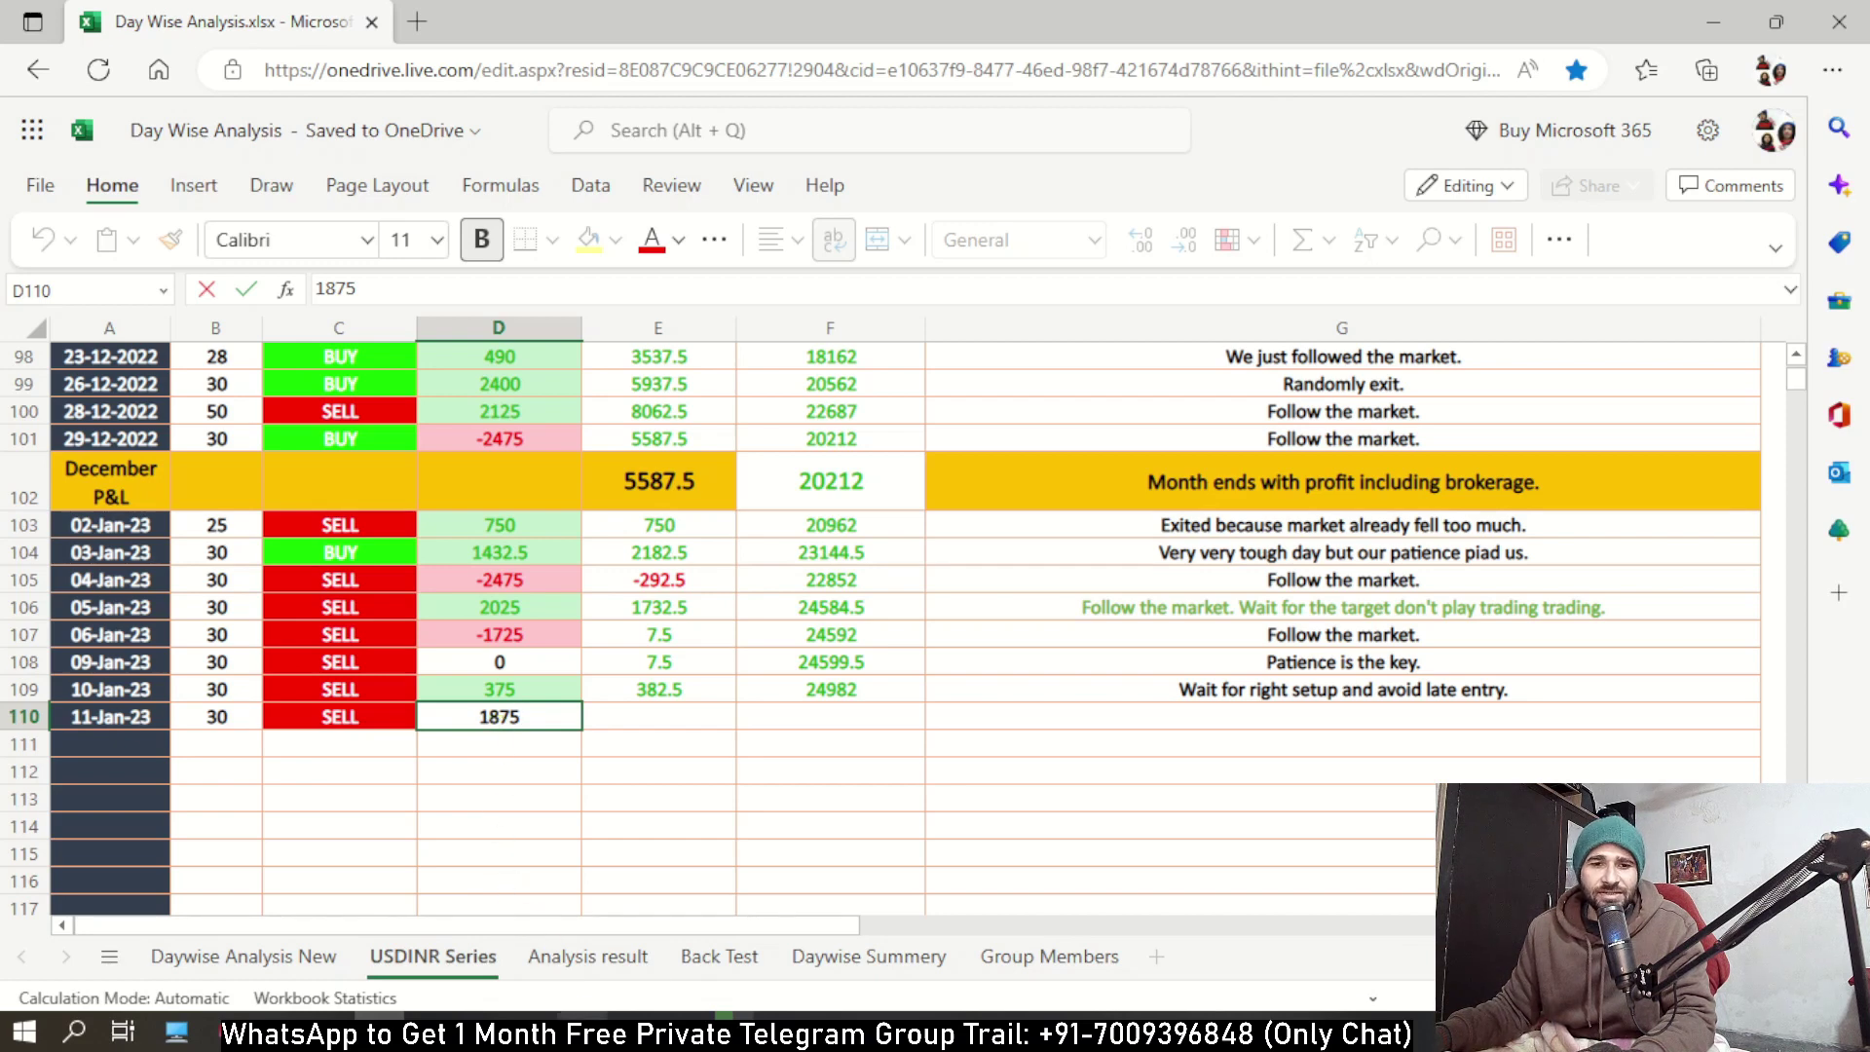
Switch to Calculator, clear the earlier result, and add 11100 and 1875 for the day's combined profit.
key("alt+Tab")
left_click(609, 432)
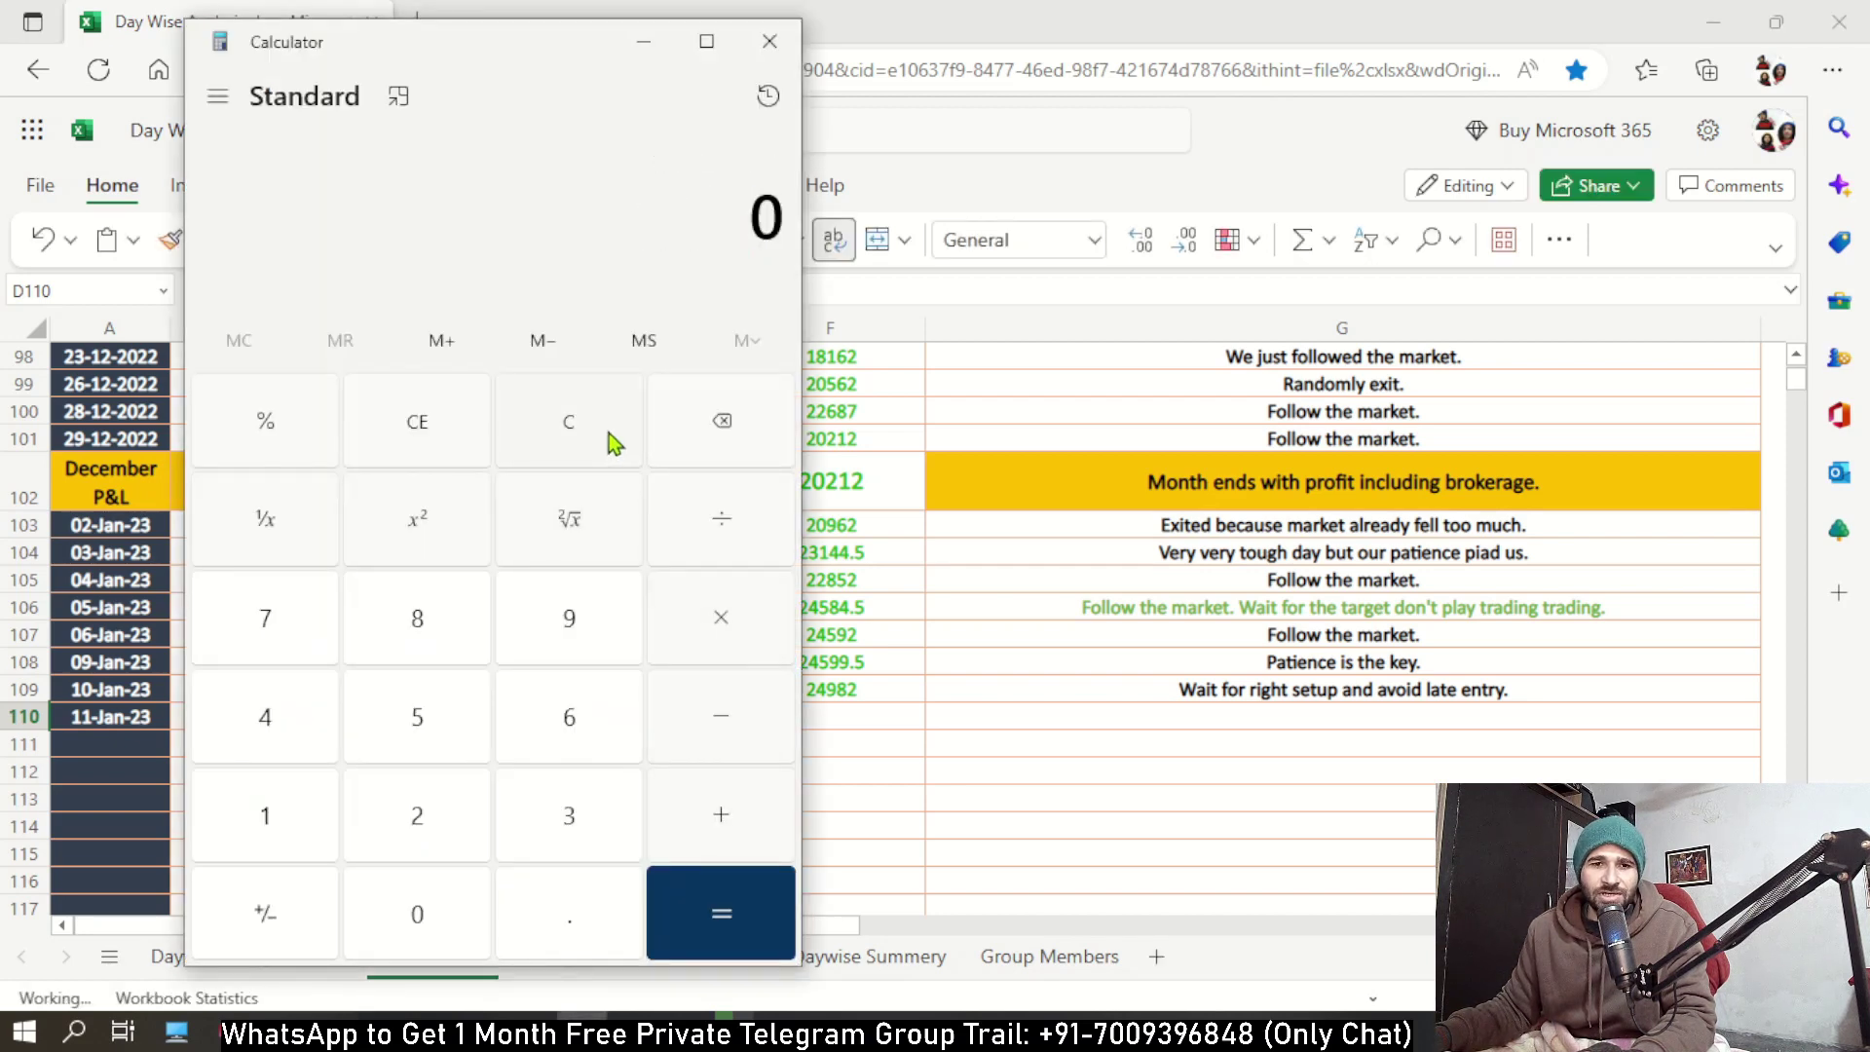
type("11100")
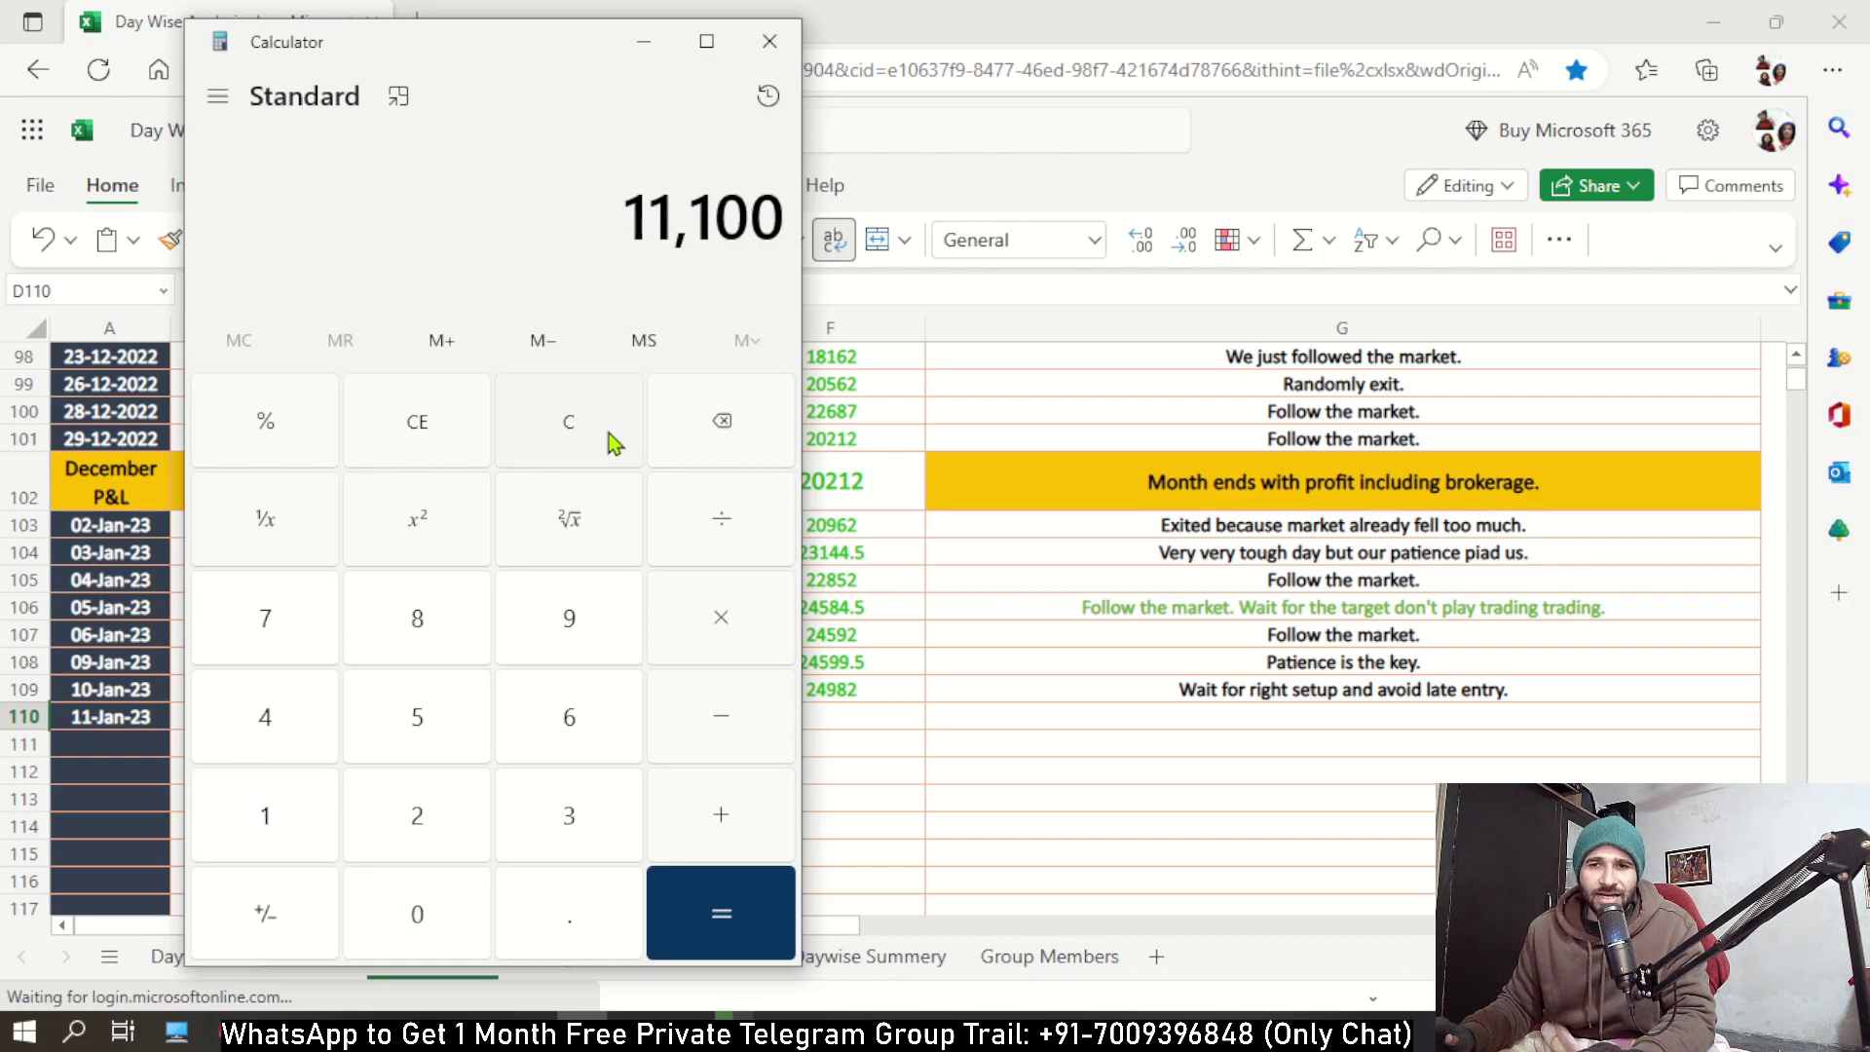
key("plus")
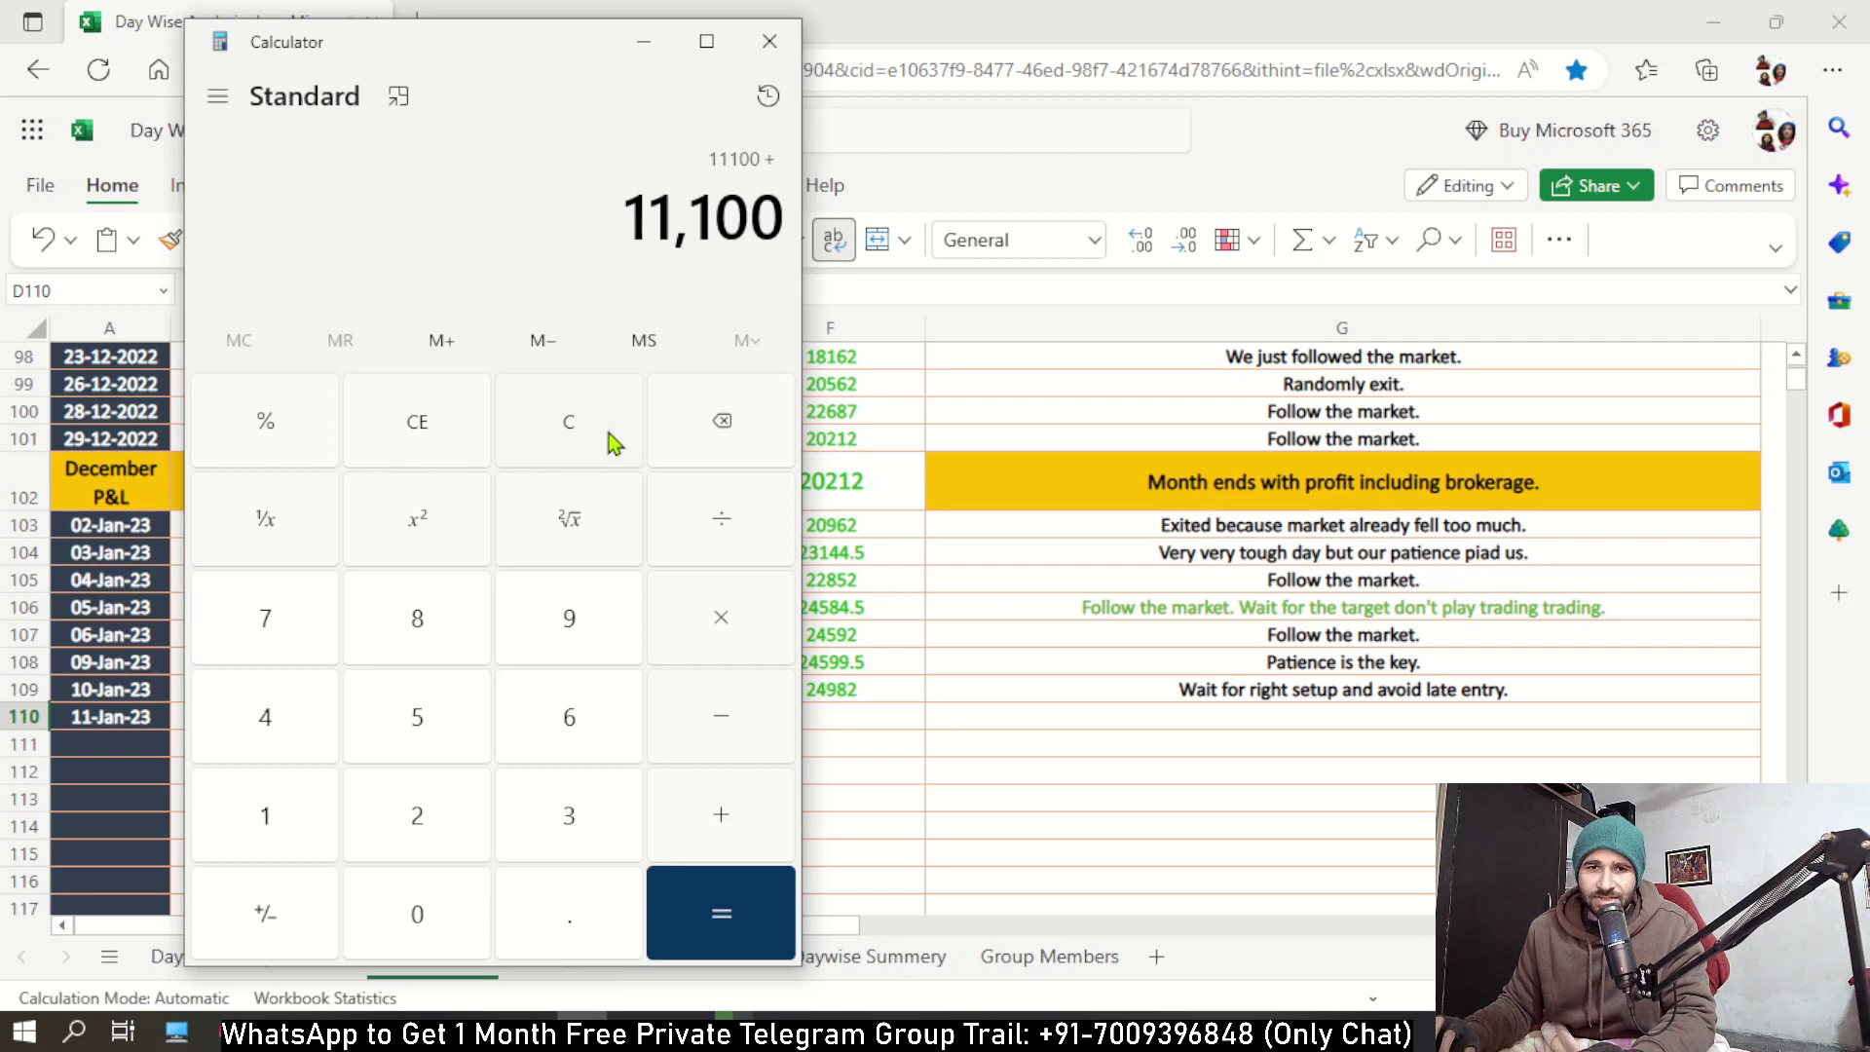
type("1875")
key("Return")
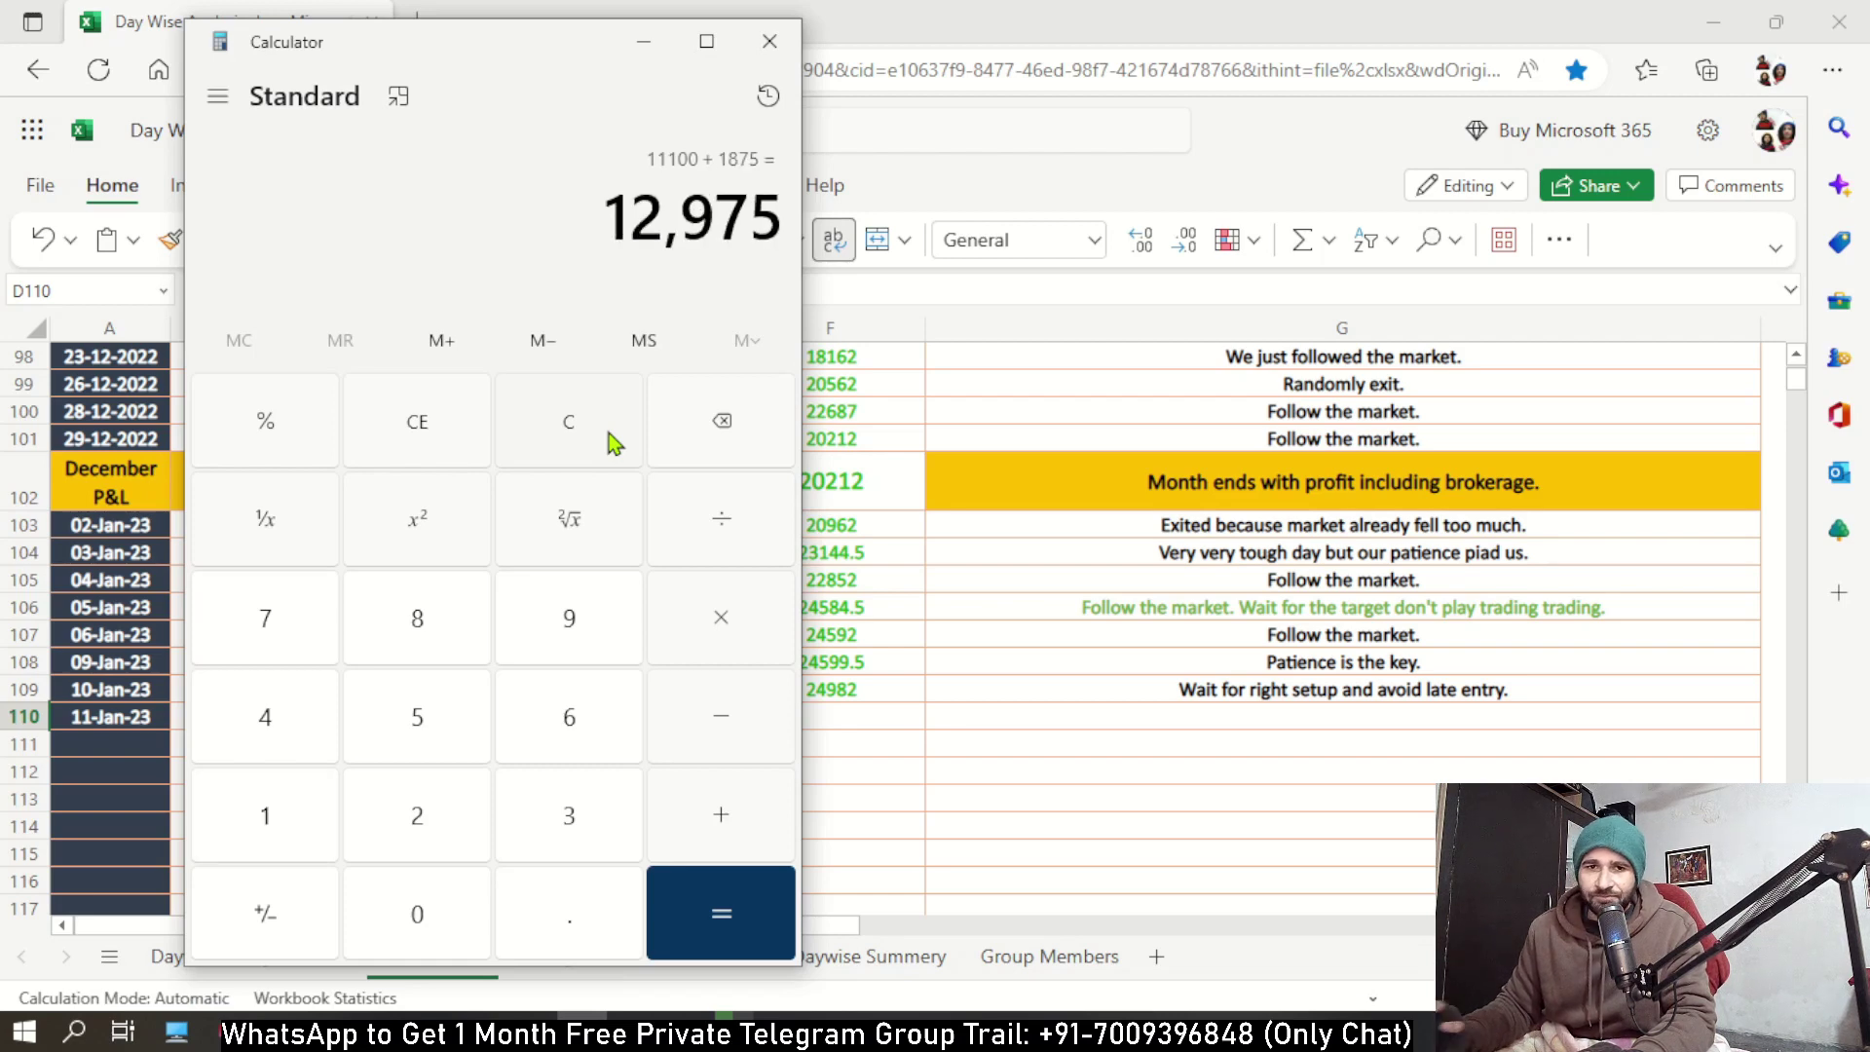
Return to the USDINR Series sheet and set the 11-Jan-23 profit in D110 to 12975.
left_click(896, 719)
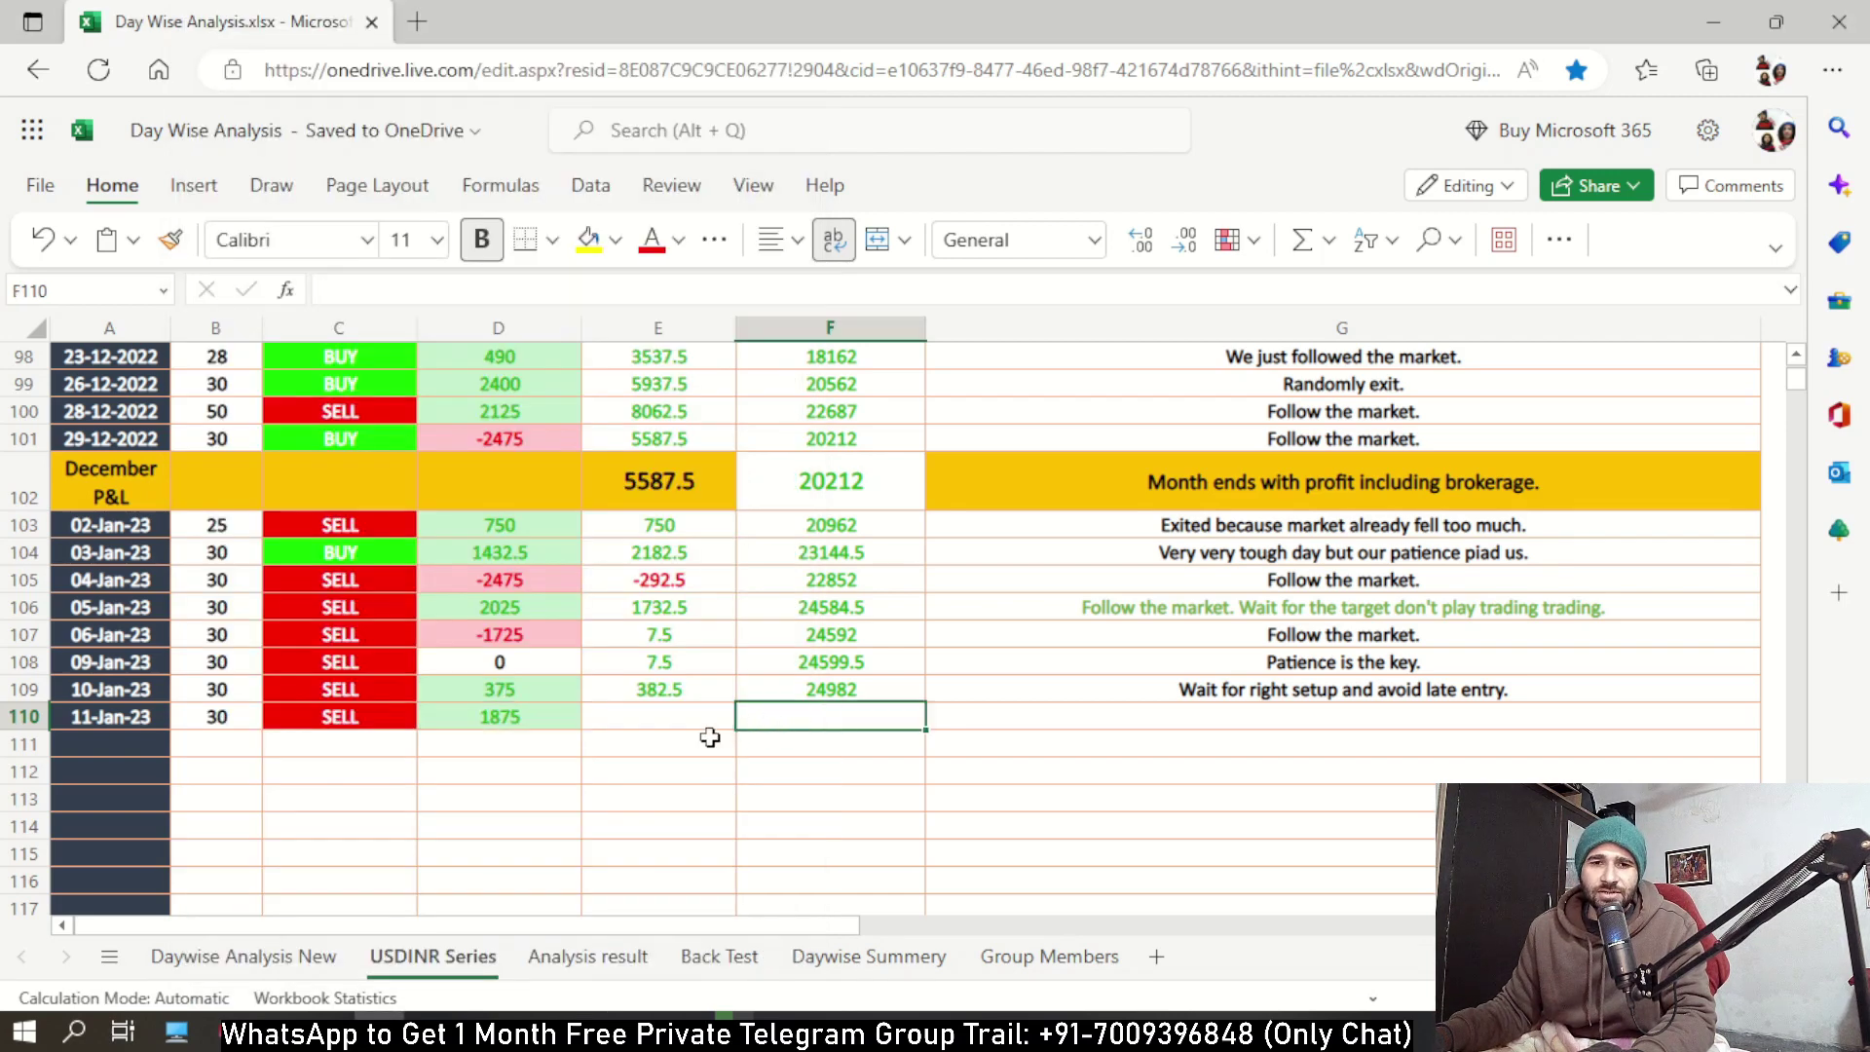
left_click(527, 716)
type("1")
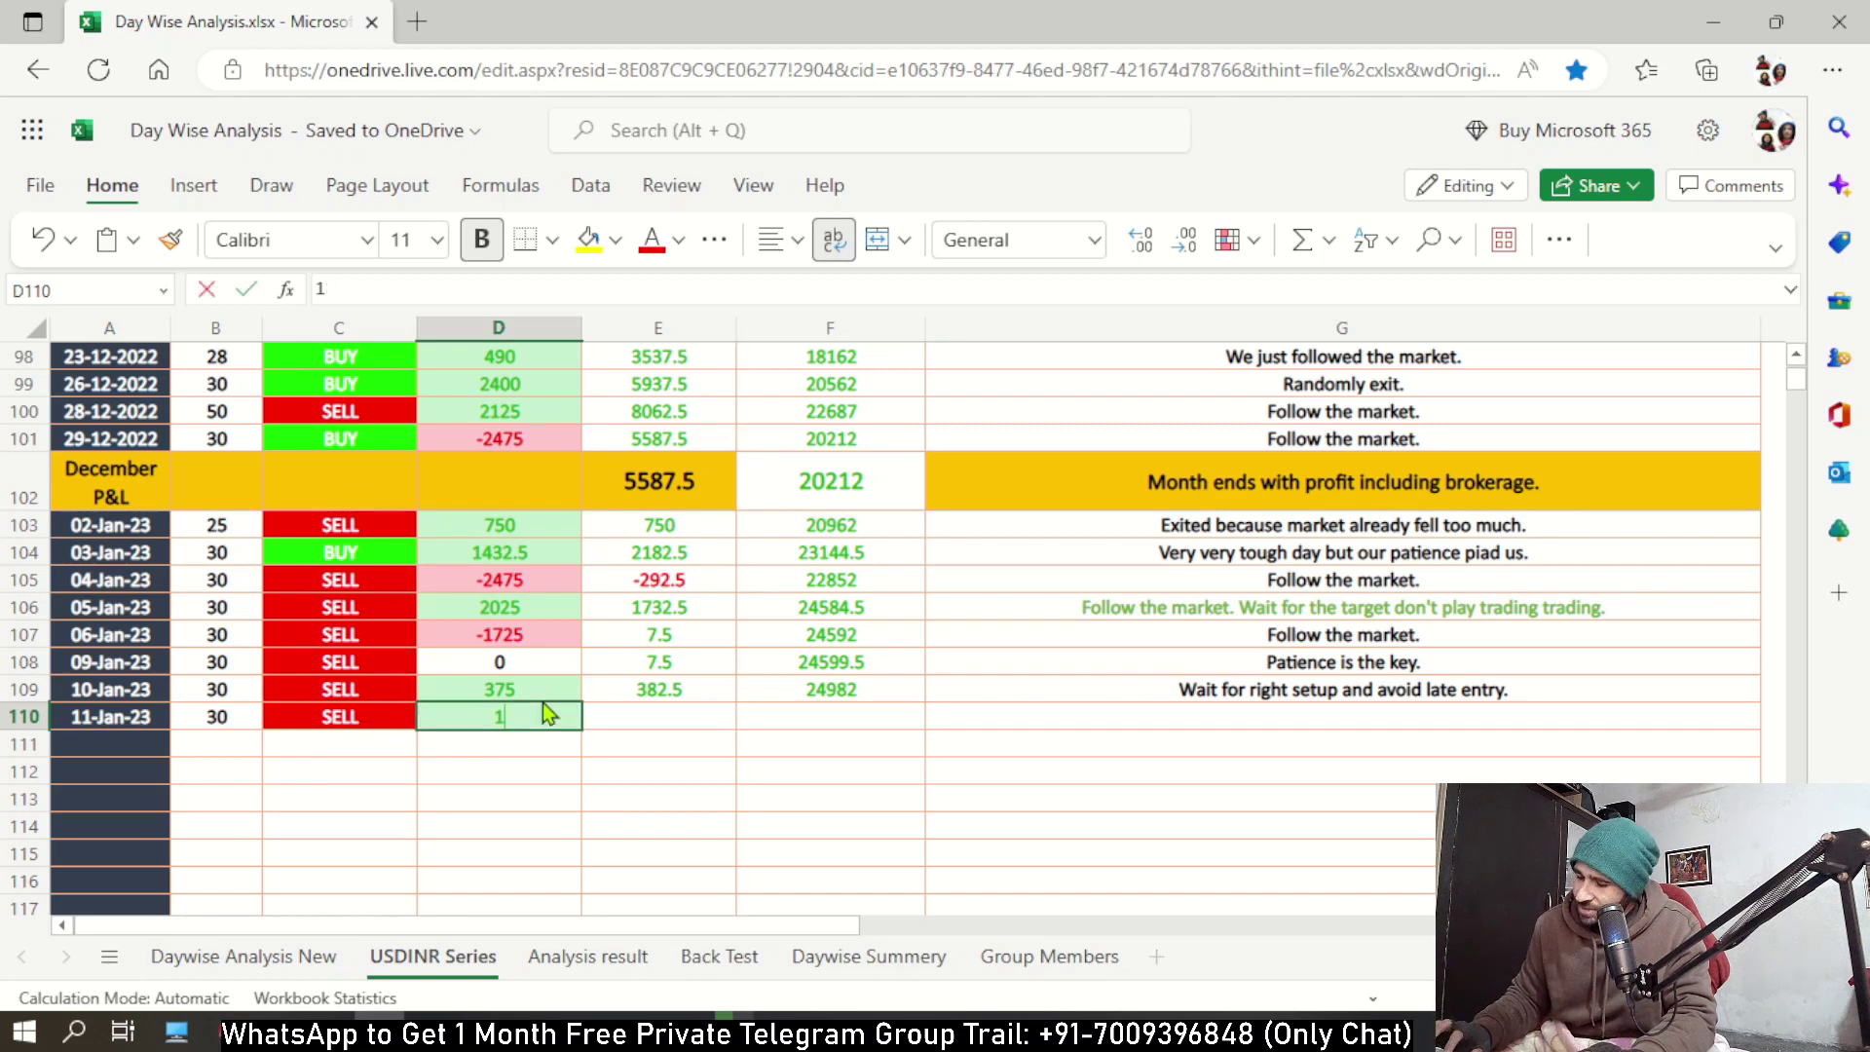
type("2975")
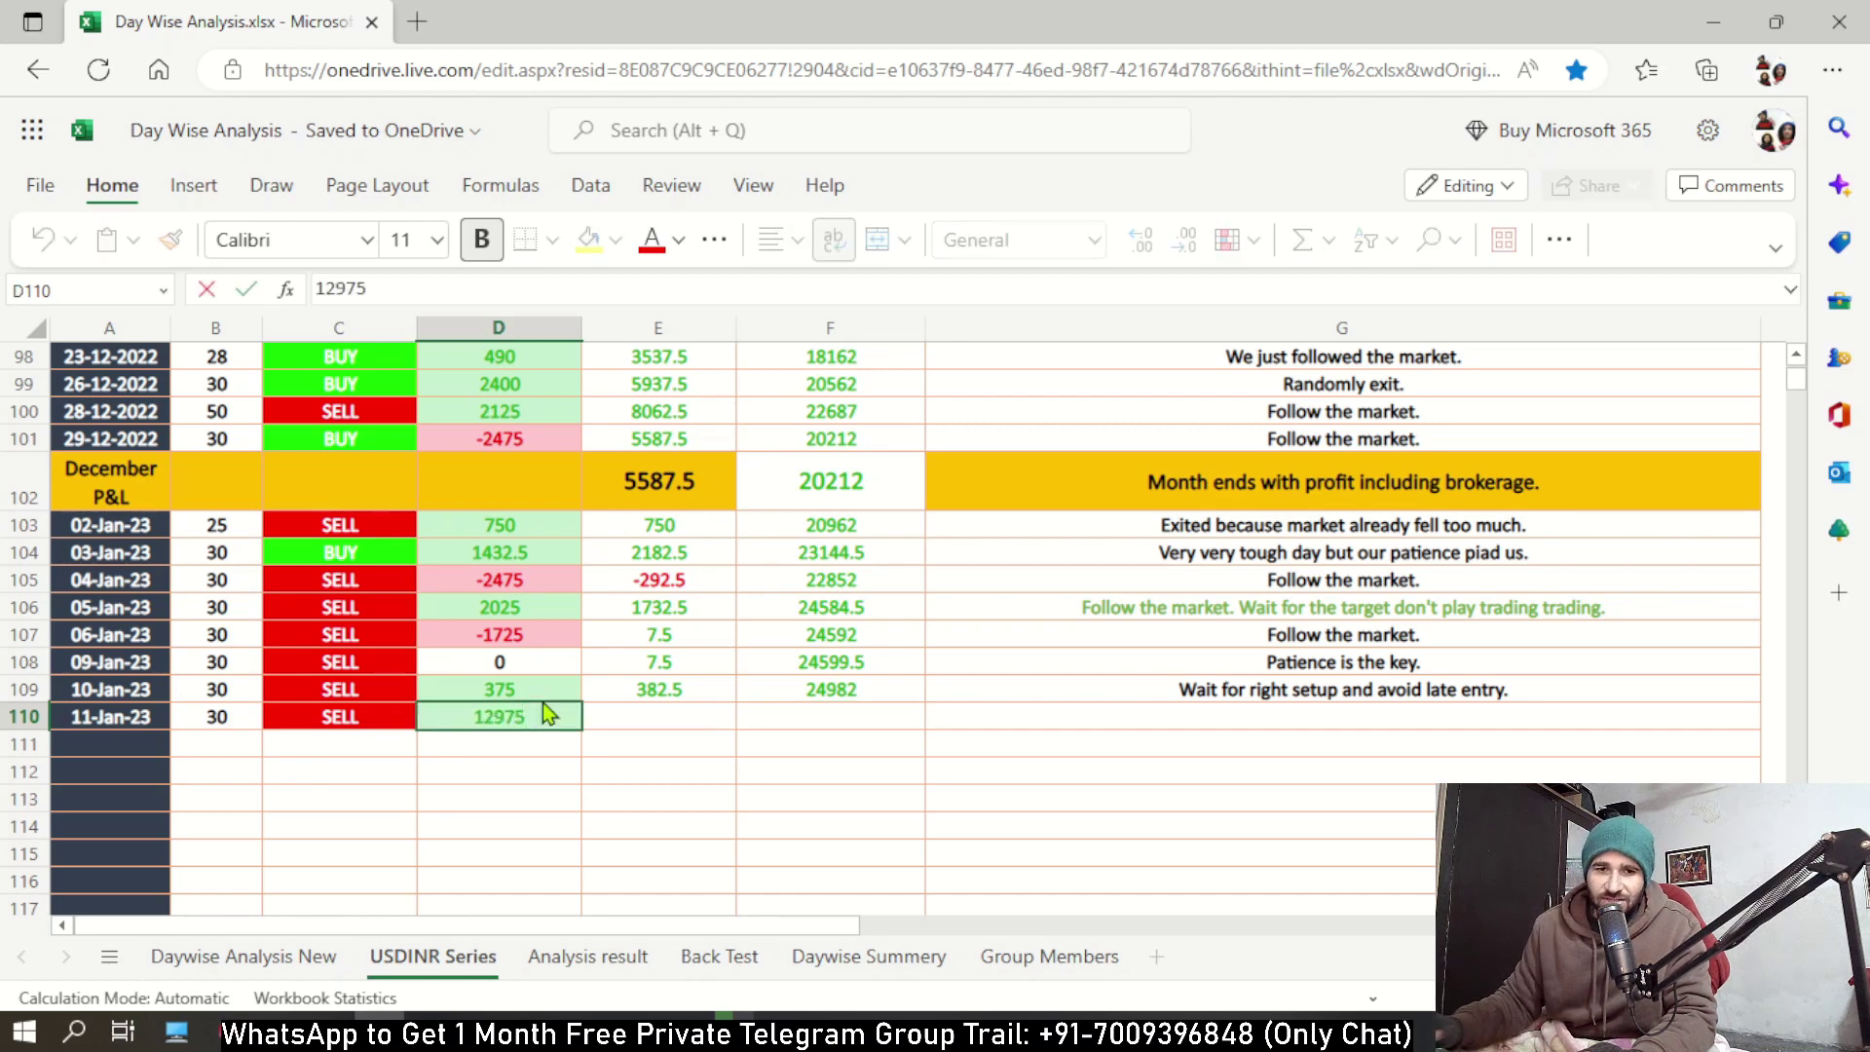
key("Return")
Extend the running-total formulas from E109 and F109 down into row 110.
left_click(672, 686)
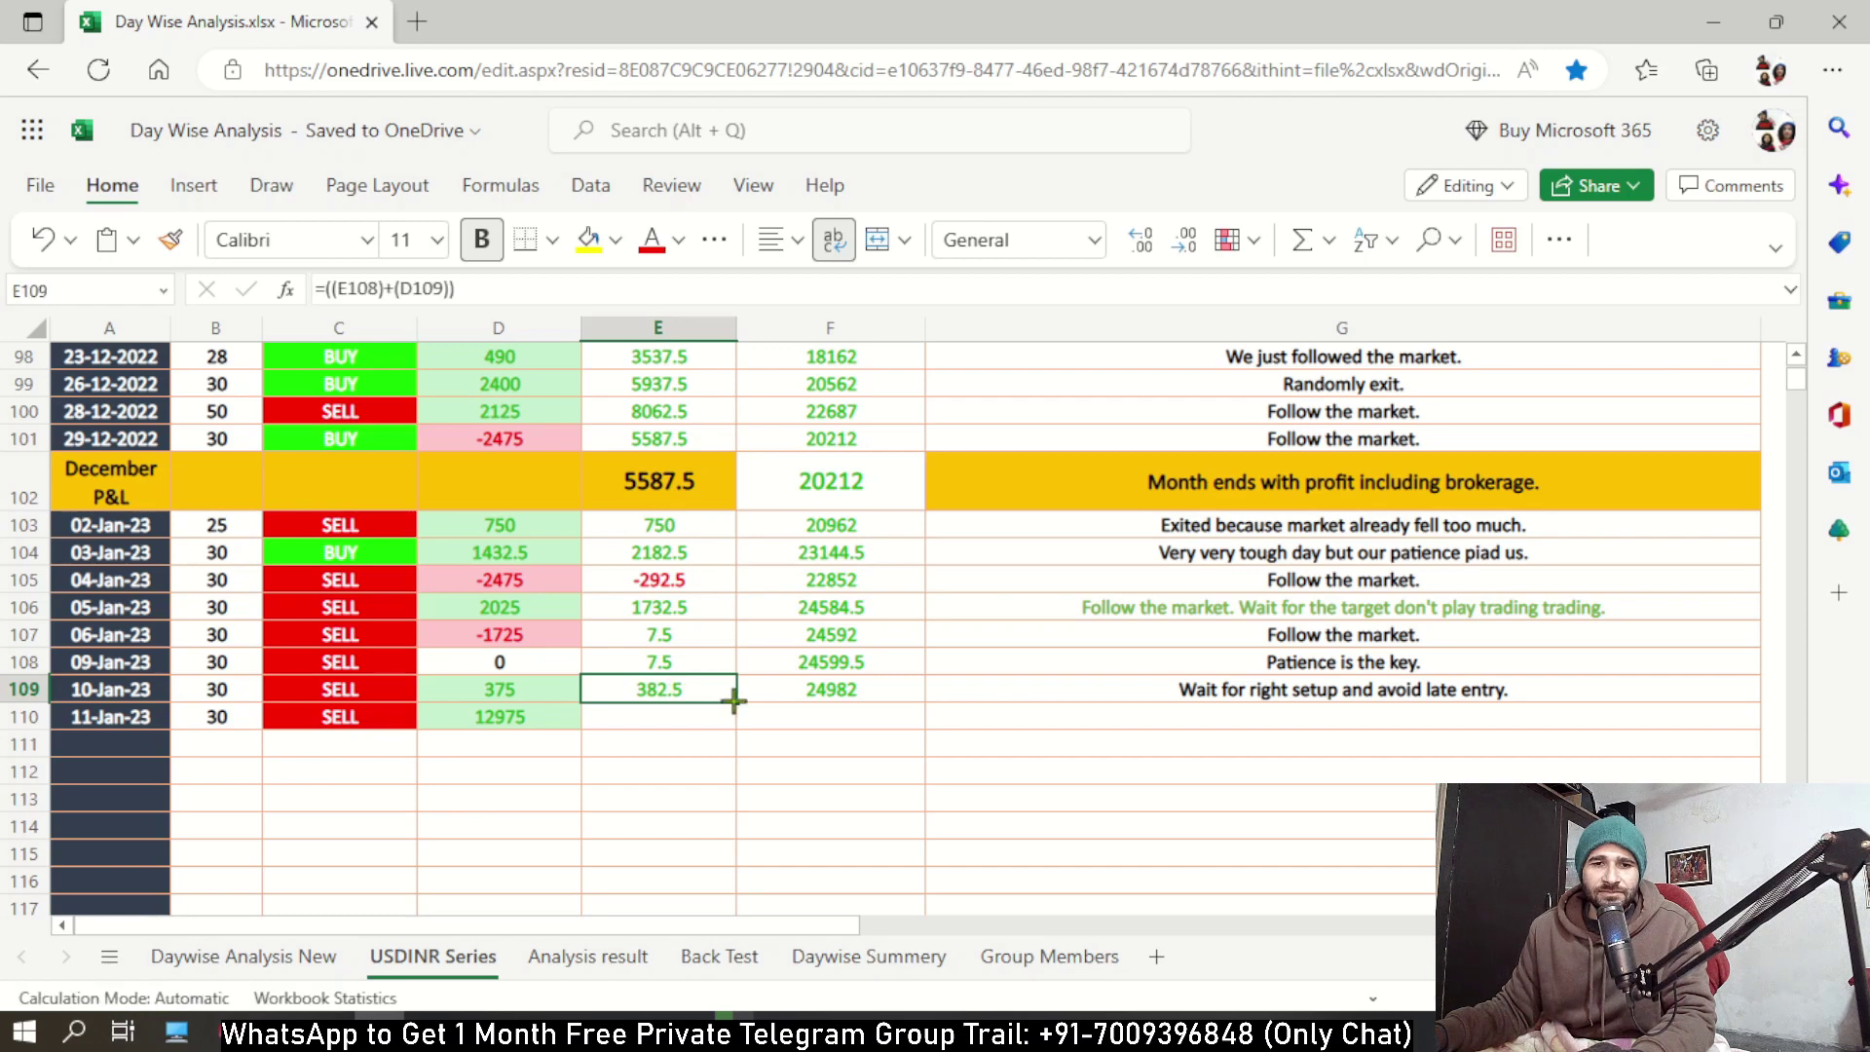
left_click_drag(733, 699, 732, 723)
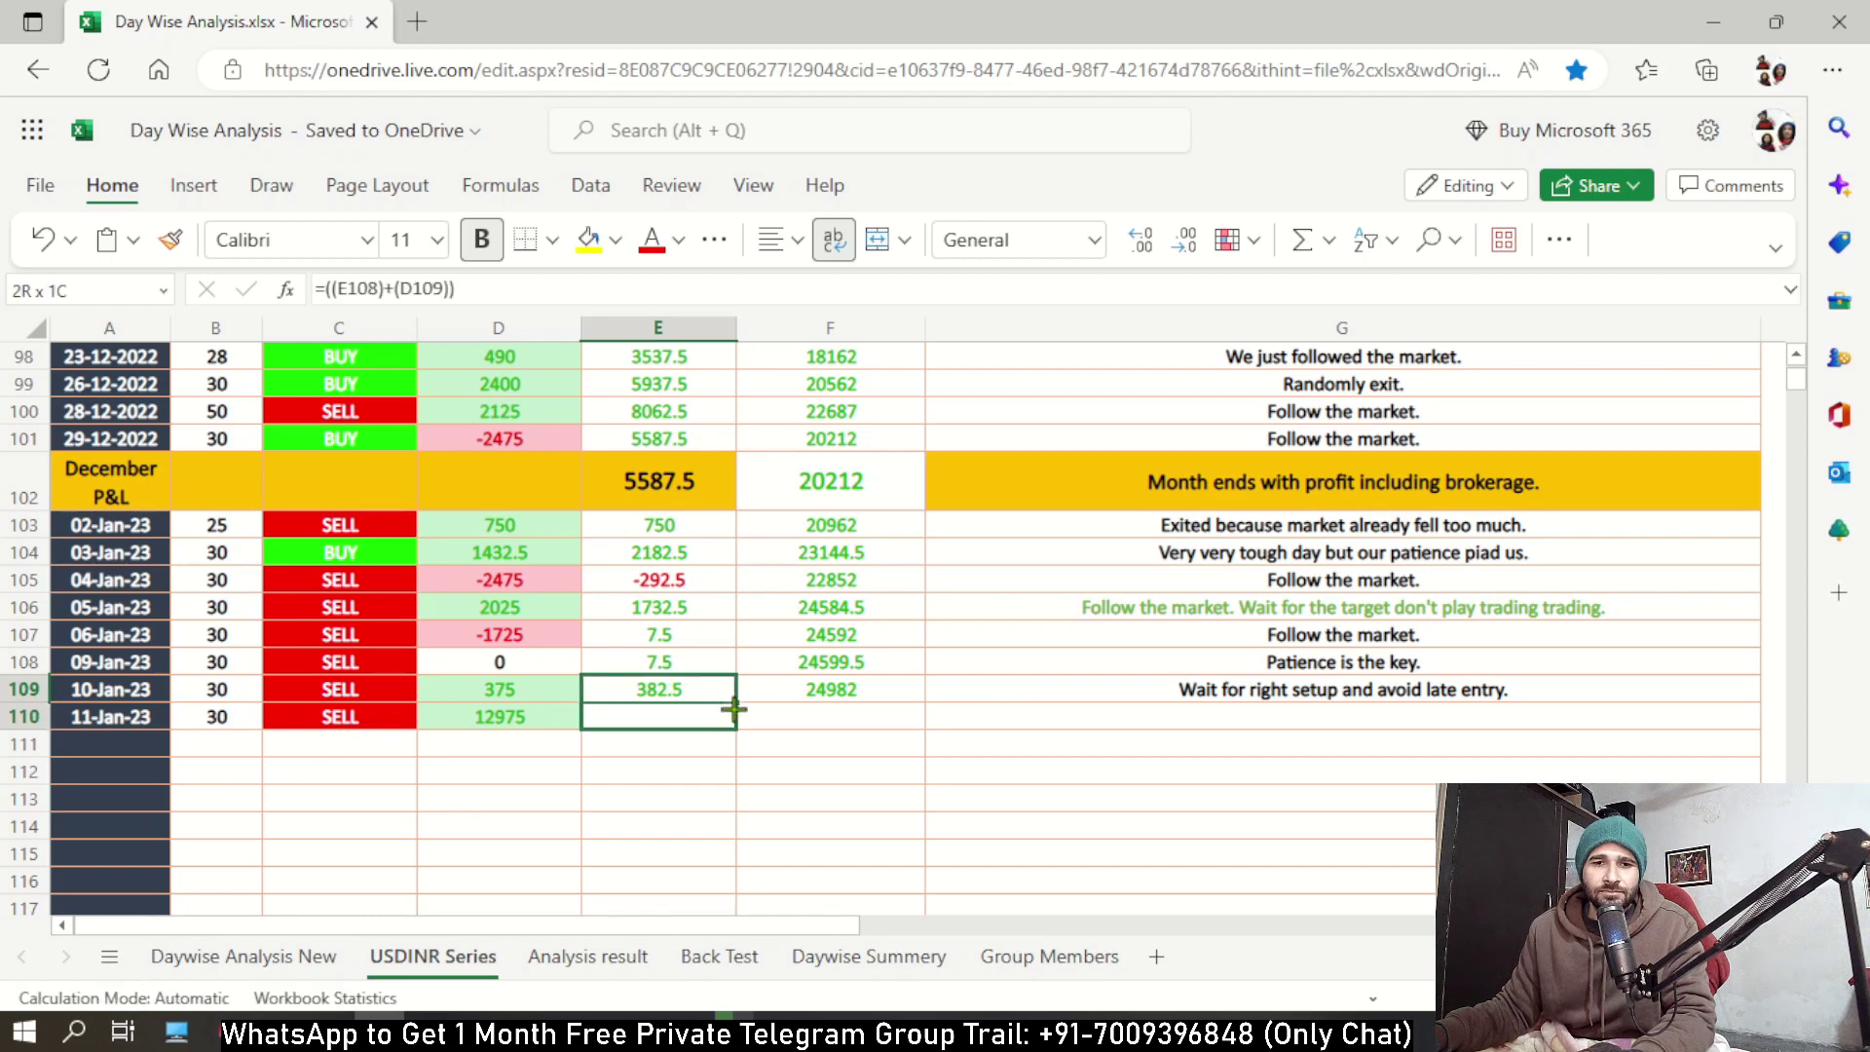
left_click(640, 749)
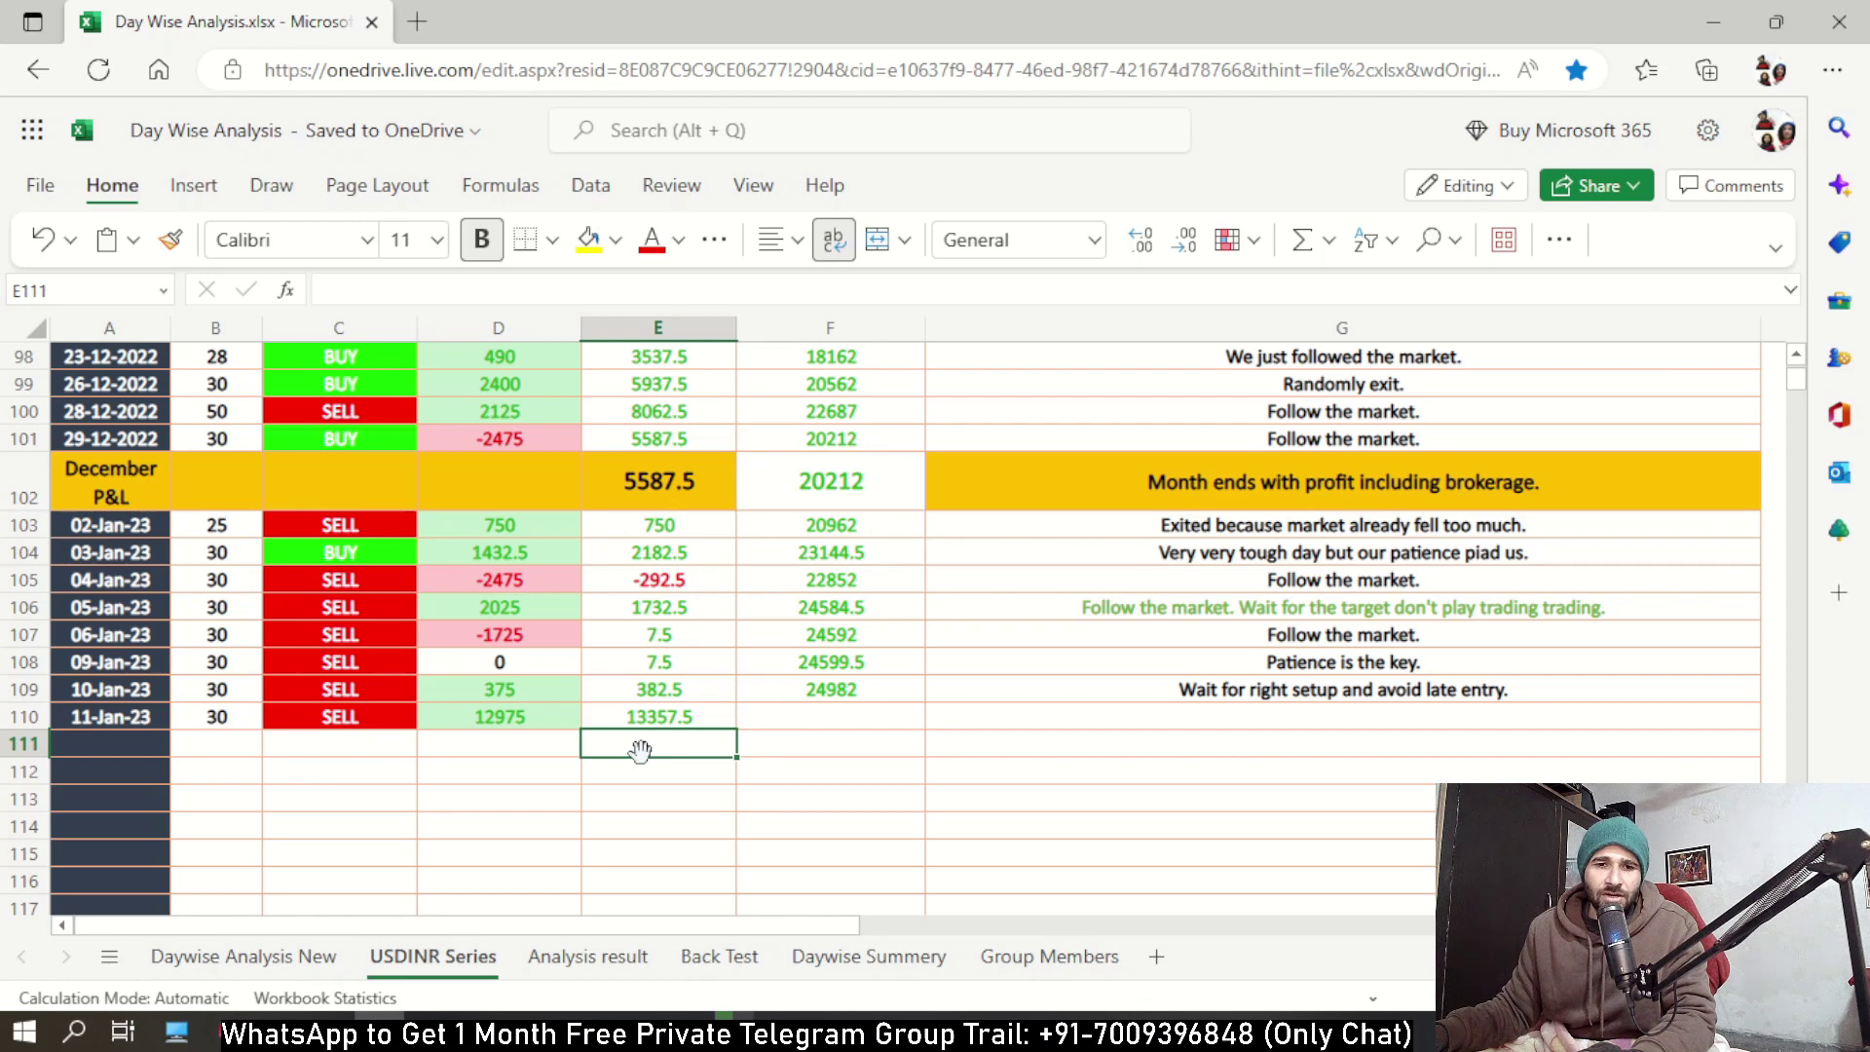
left_click(798, 691)
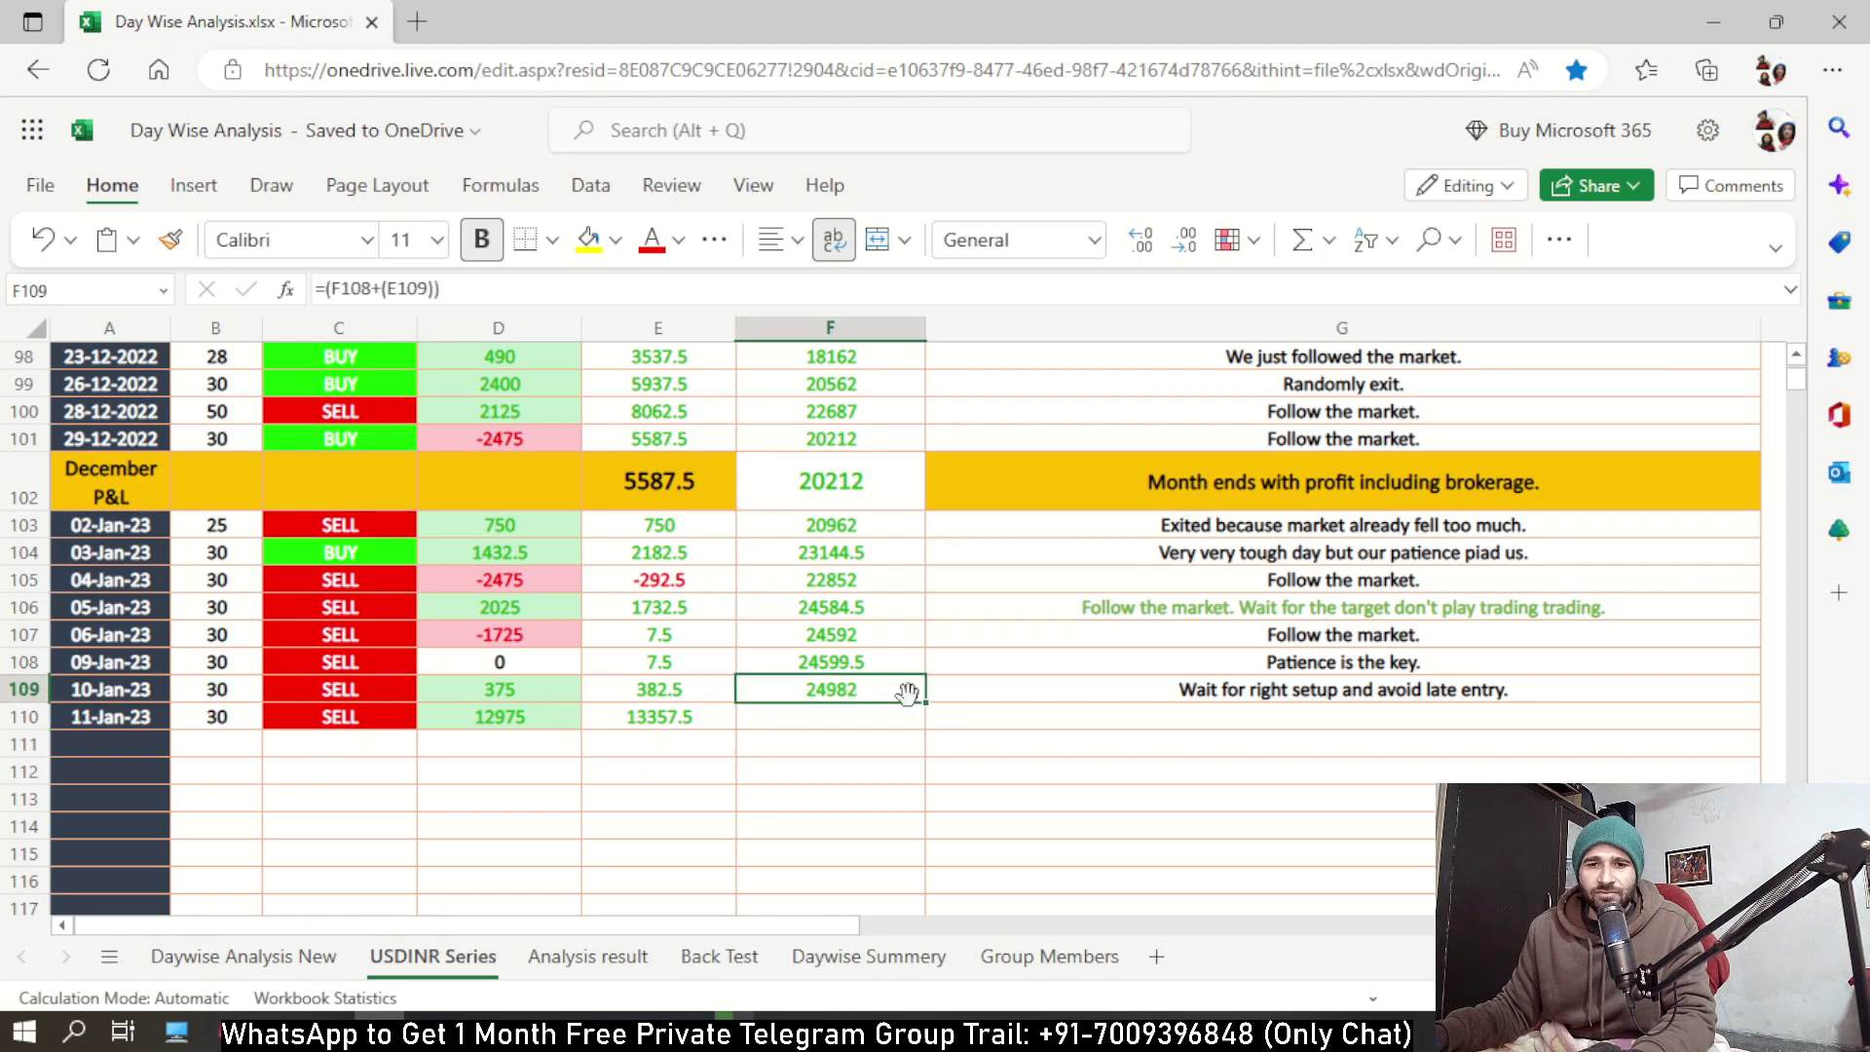
left_click_drag(926, 700, 916, 721)
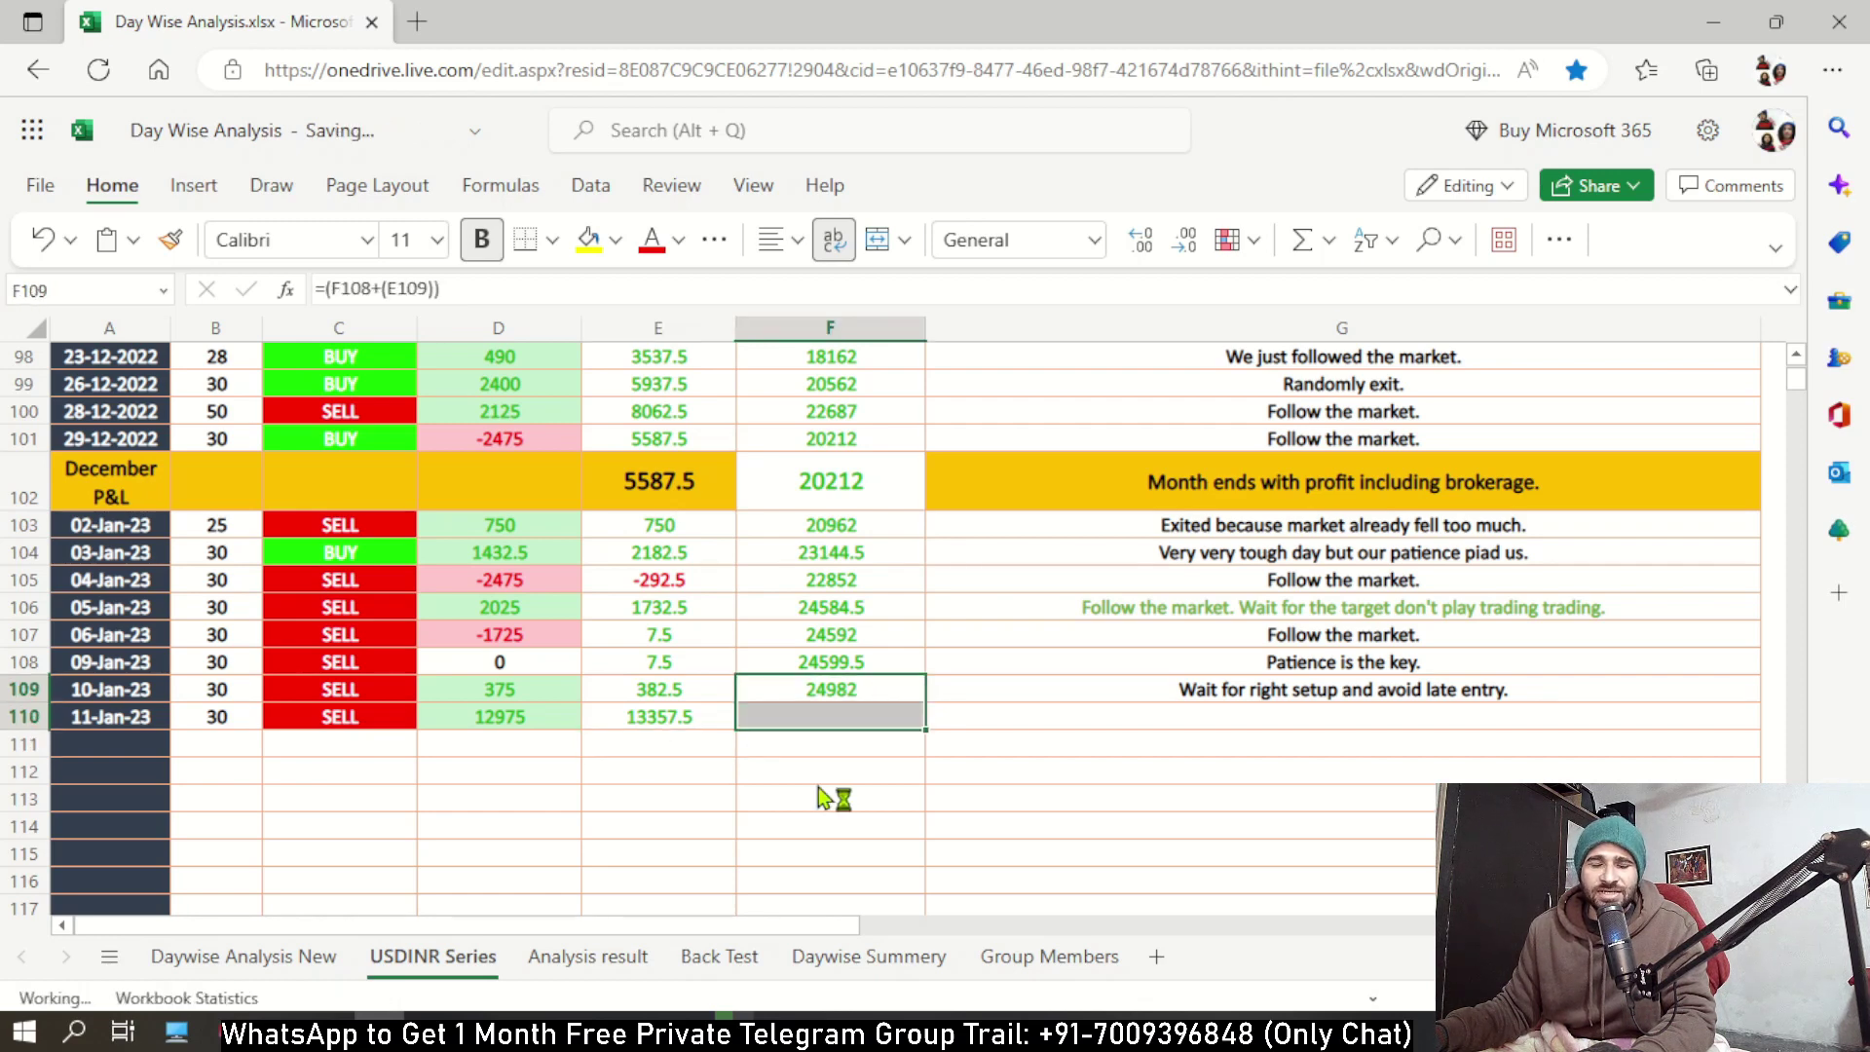
left_click(808, 771)
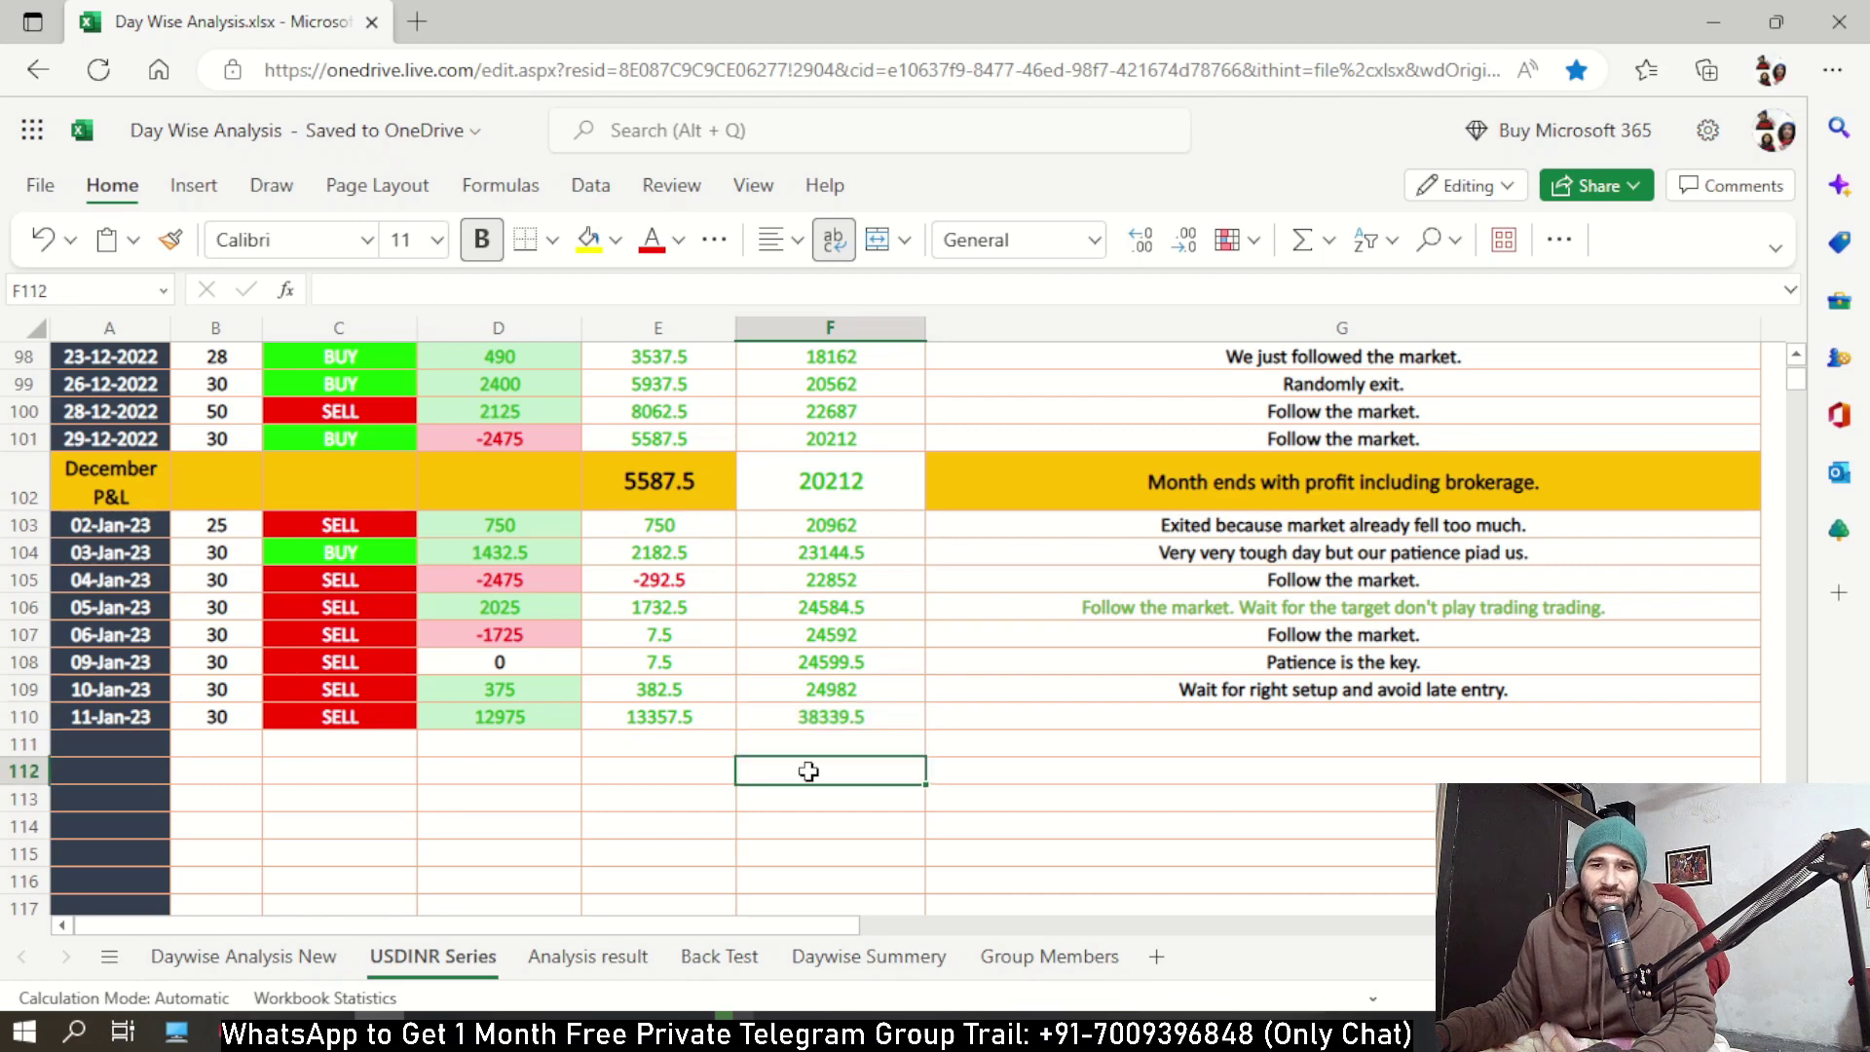
Enter the remark "Intraday profit 1875 + Positional trade exit profit 11100." in G110.
left_click(1079, 718)
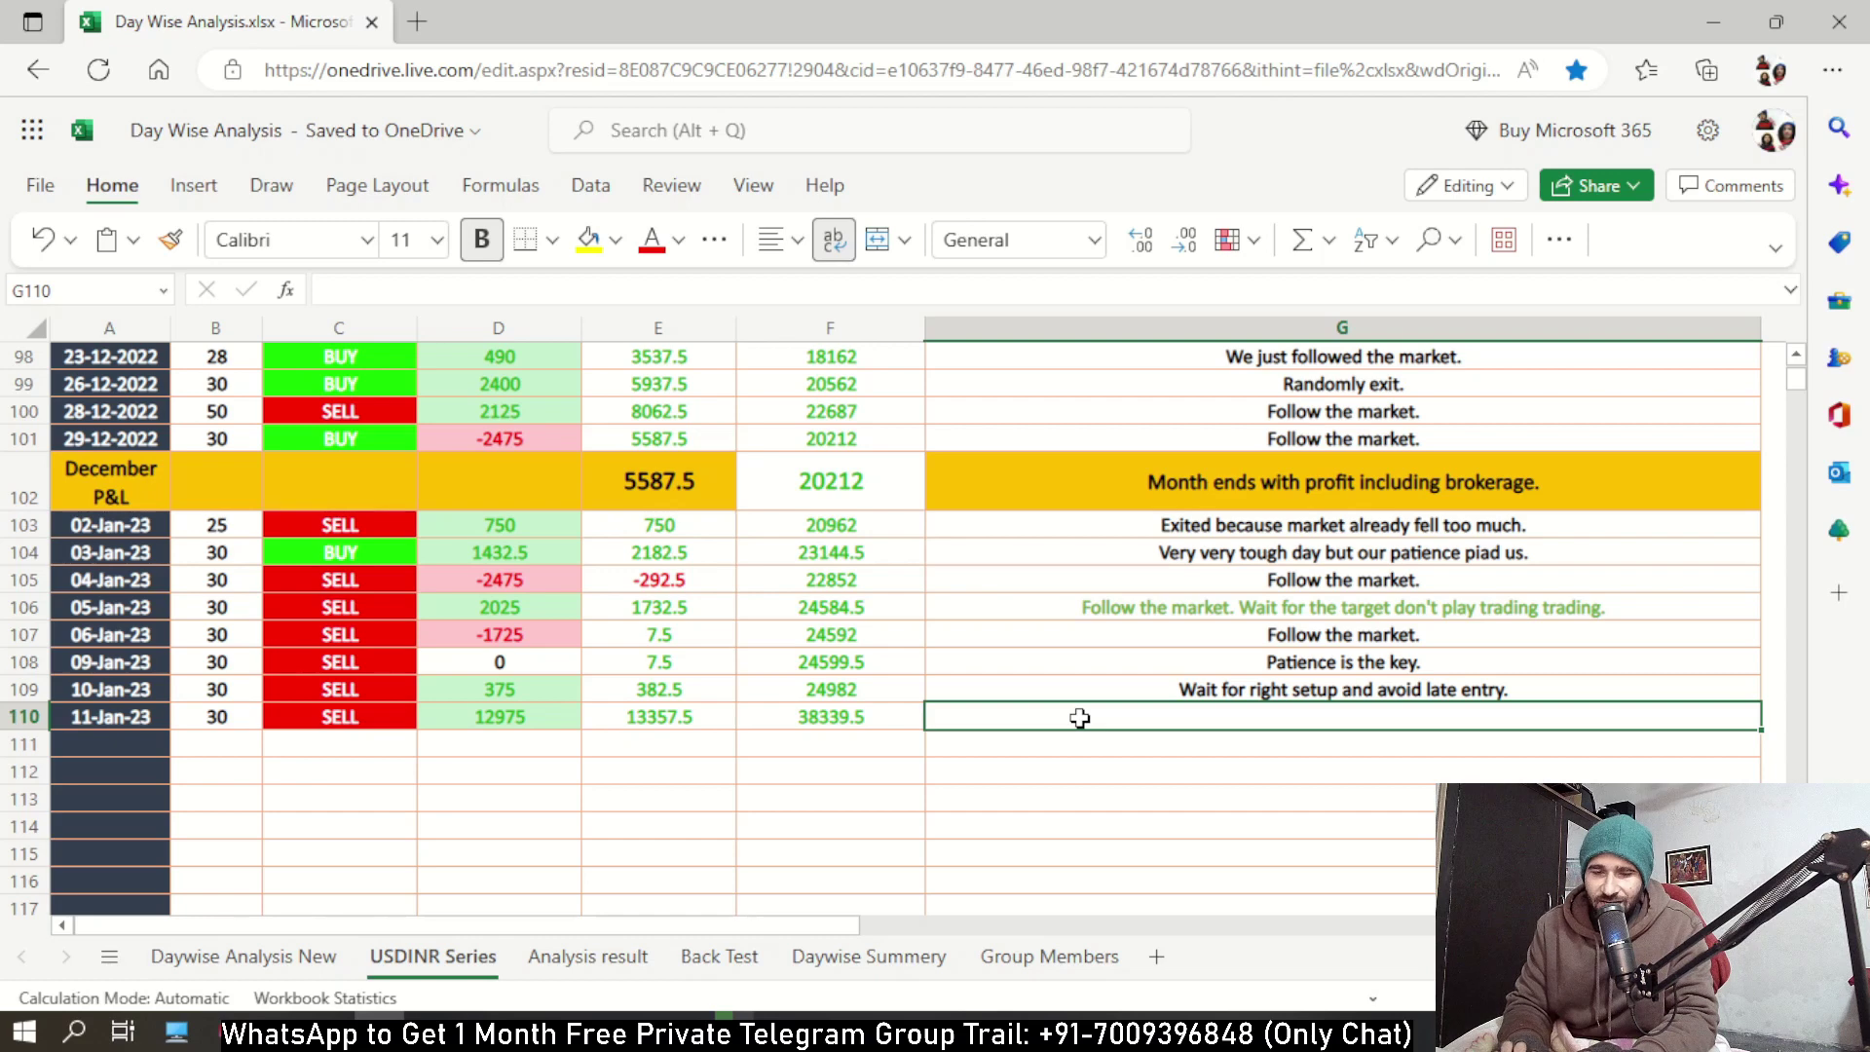
left_click(545, 714)
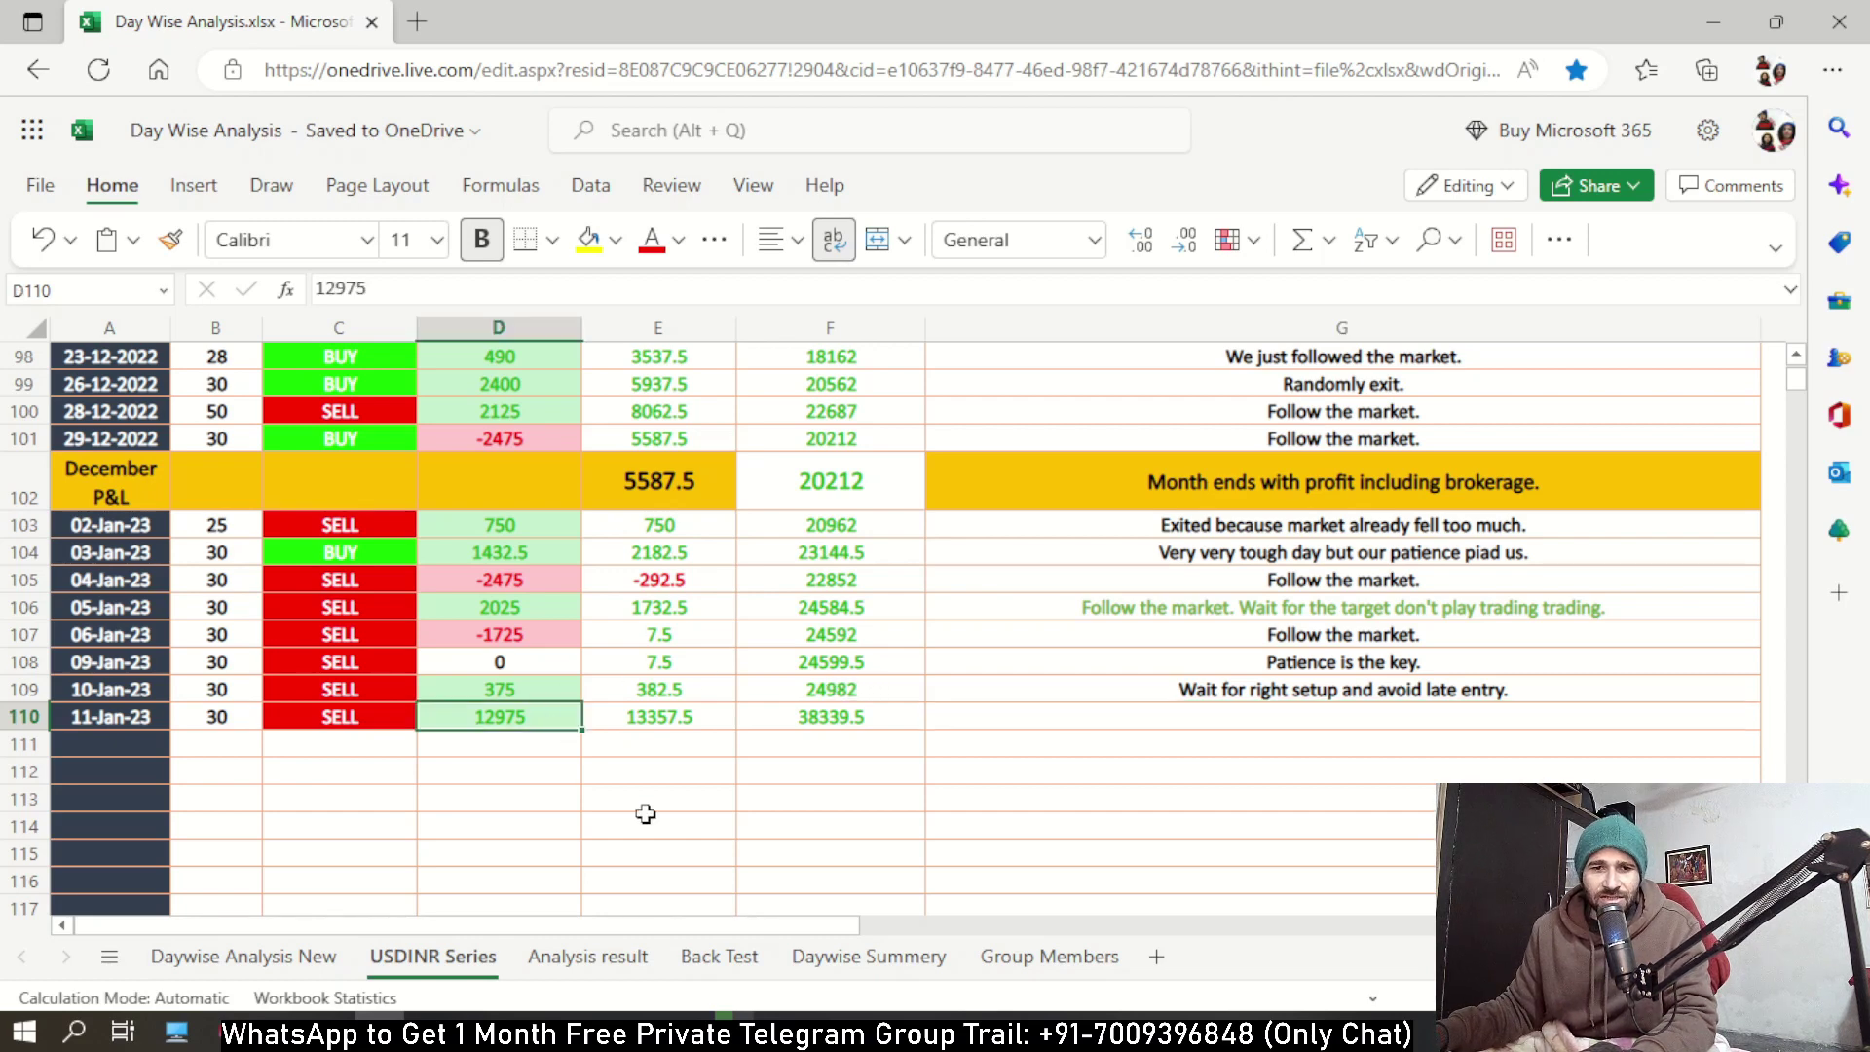
left_click(1012, 719)
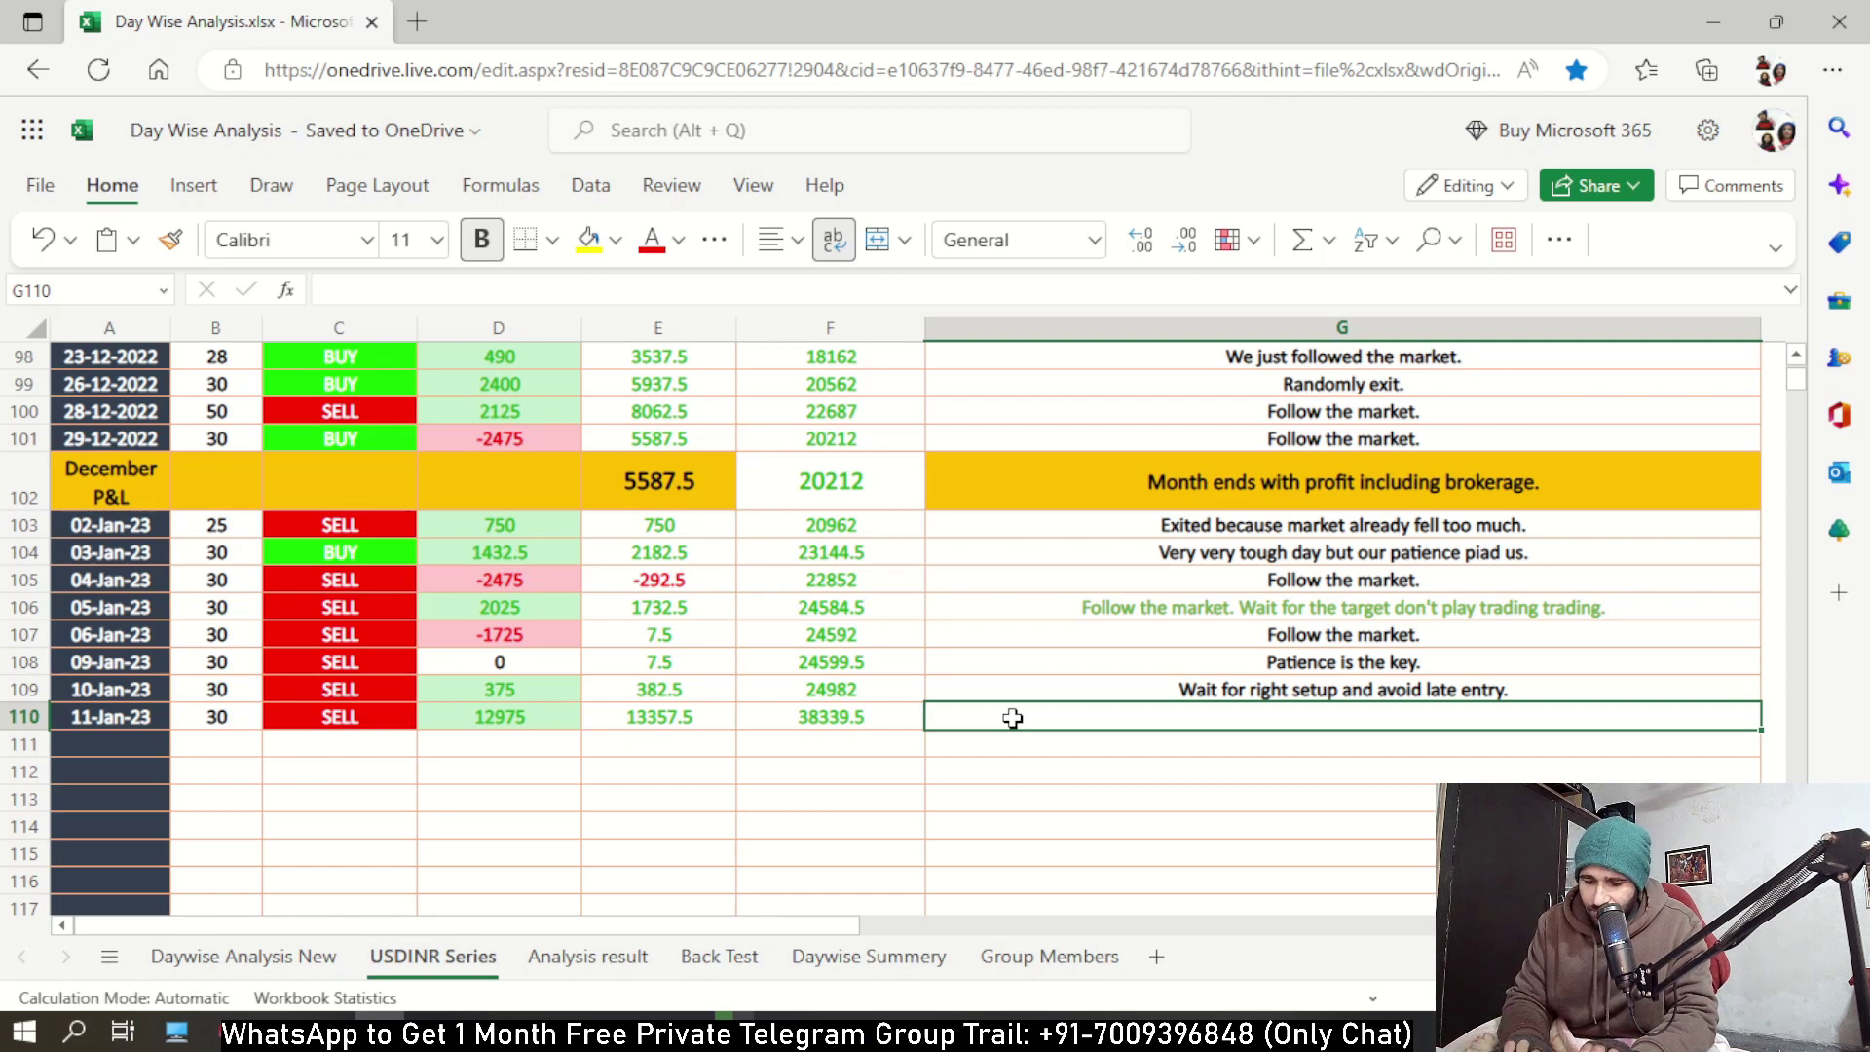
type("Intrada")
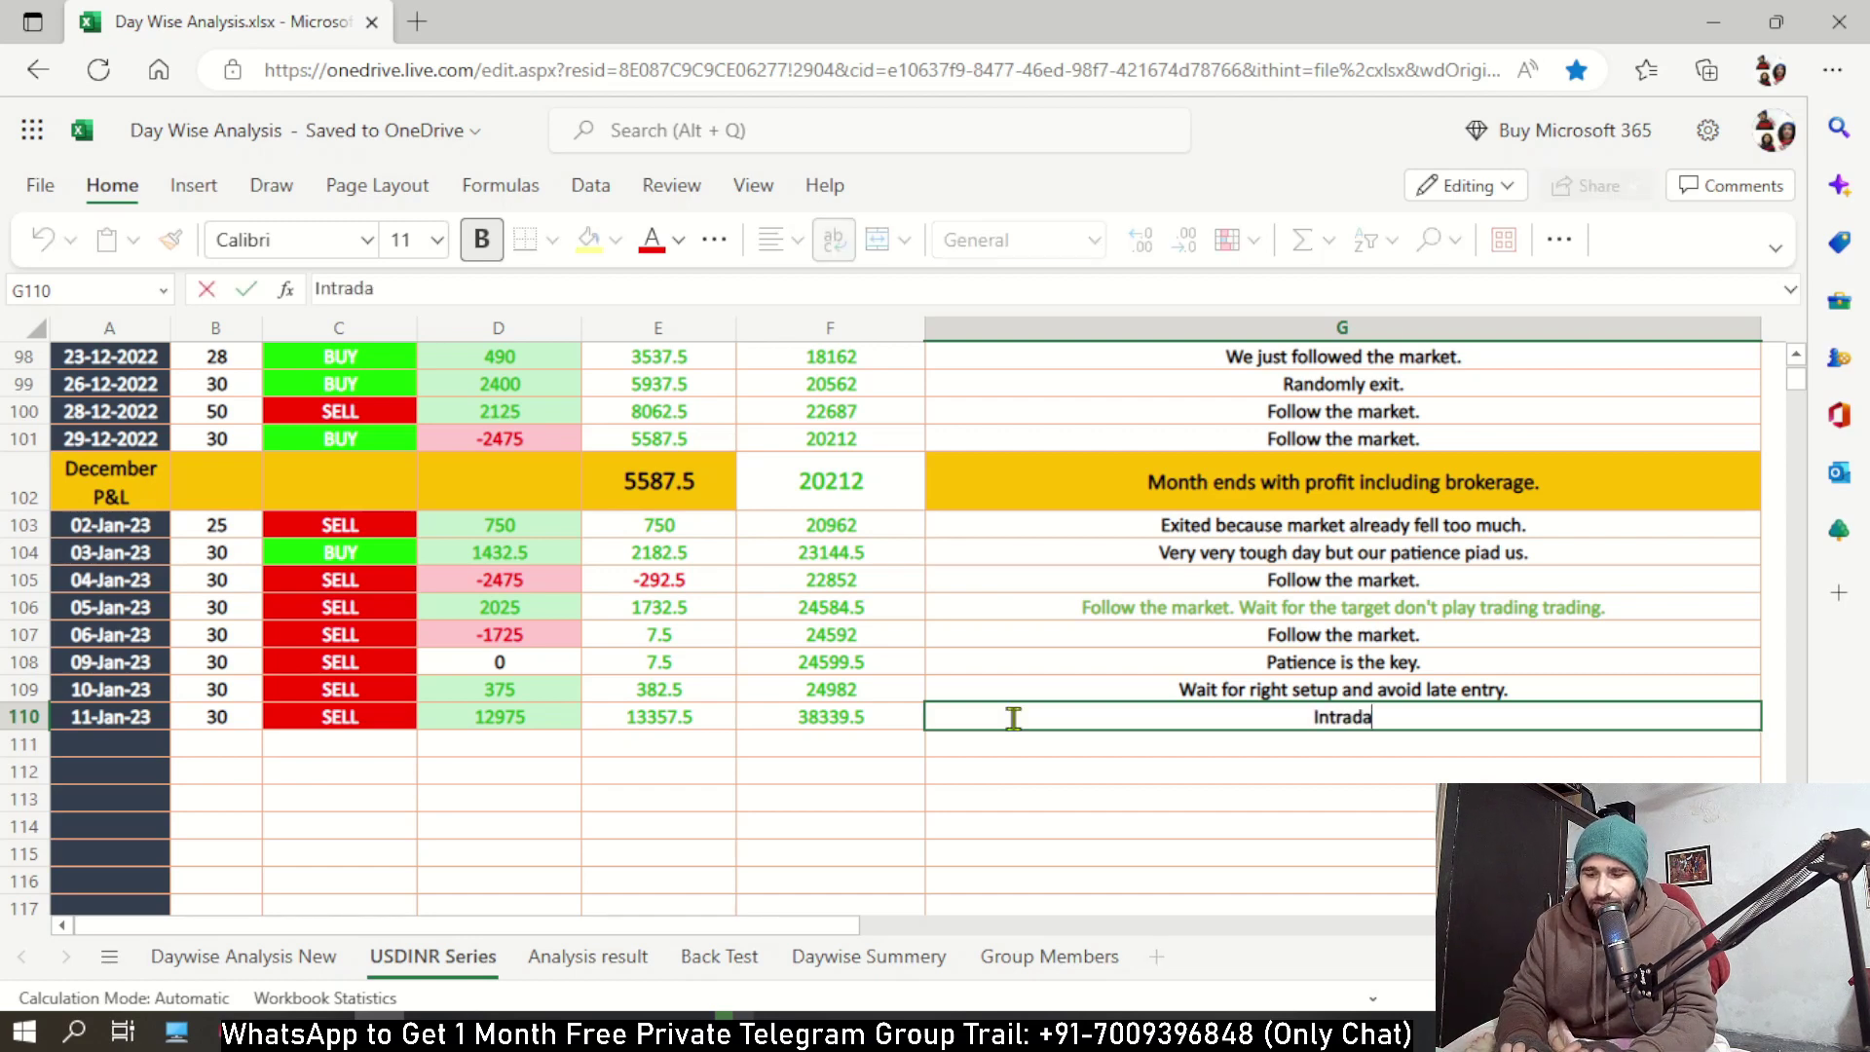
type("y prof")
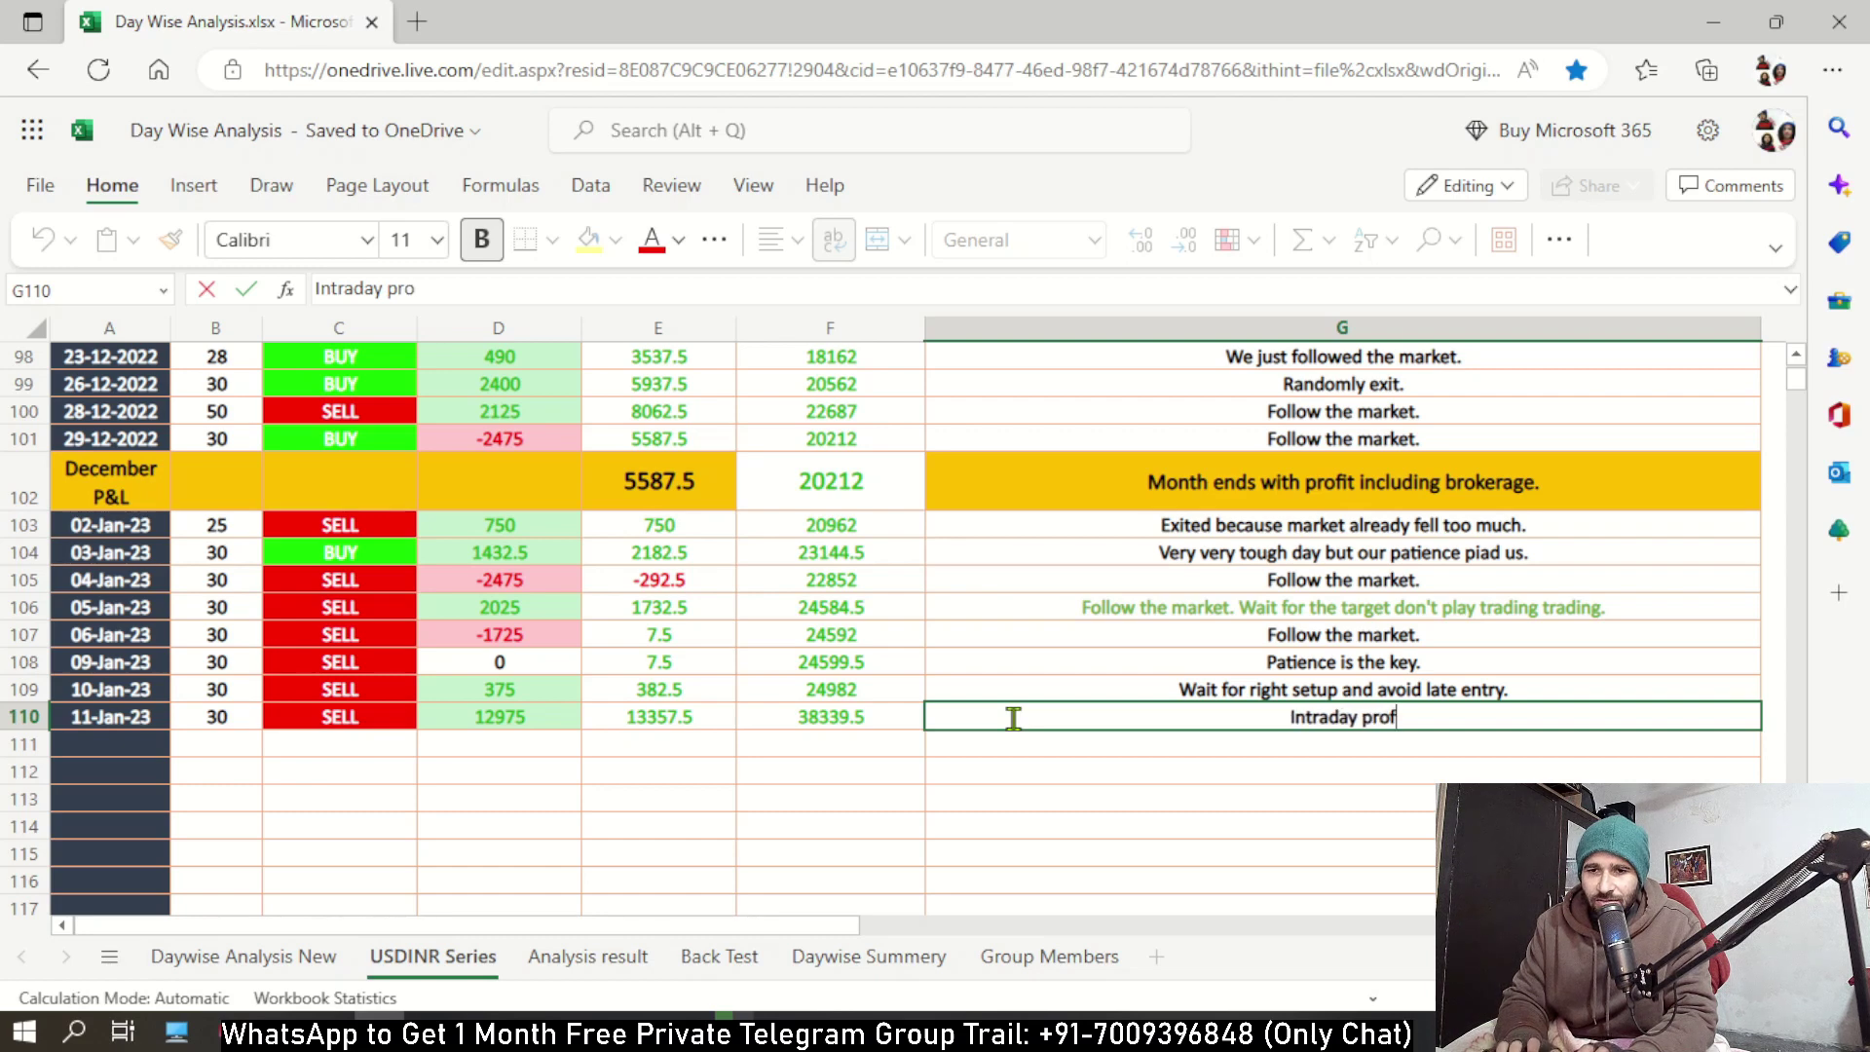
type("it 1875")
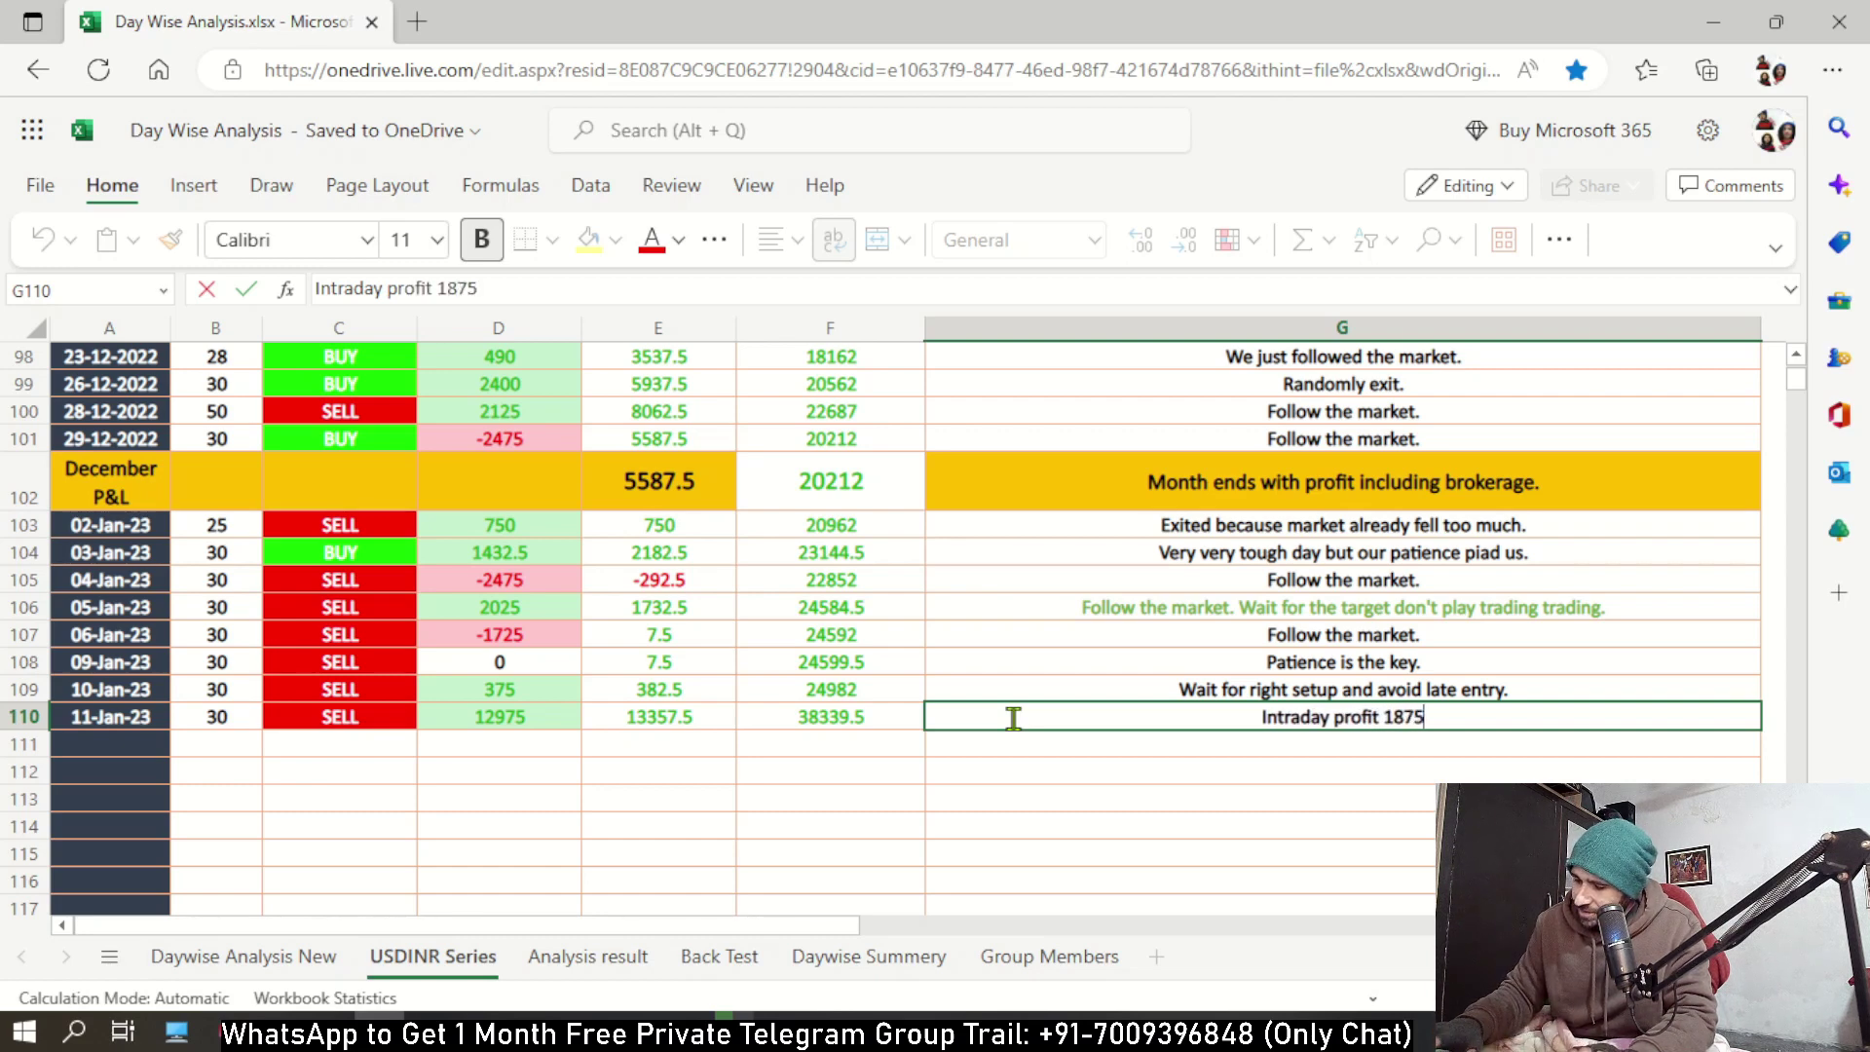
type(" + Positional trade w")
key("BackSpace")
type("exi")
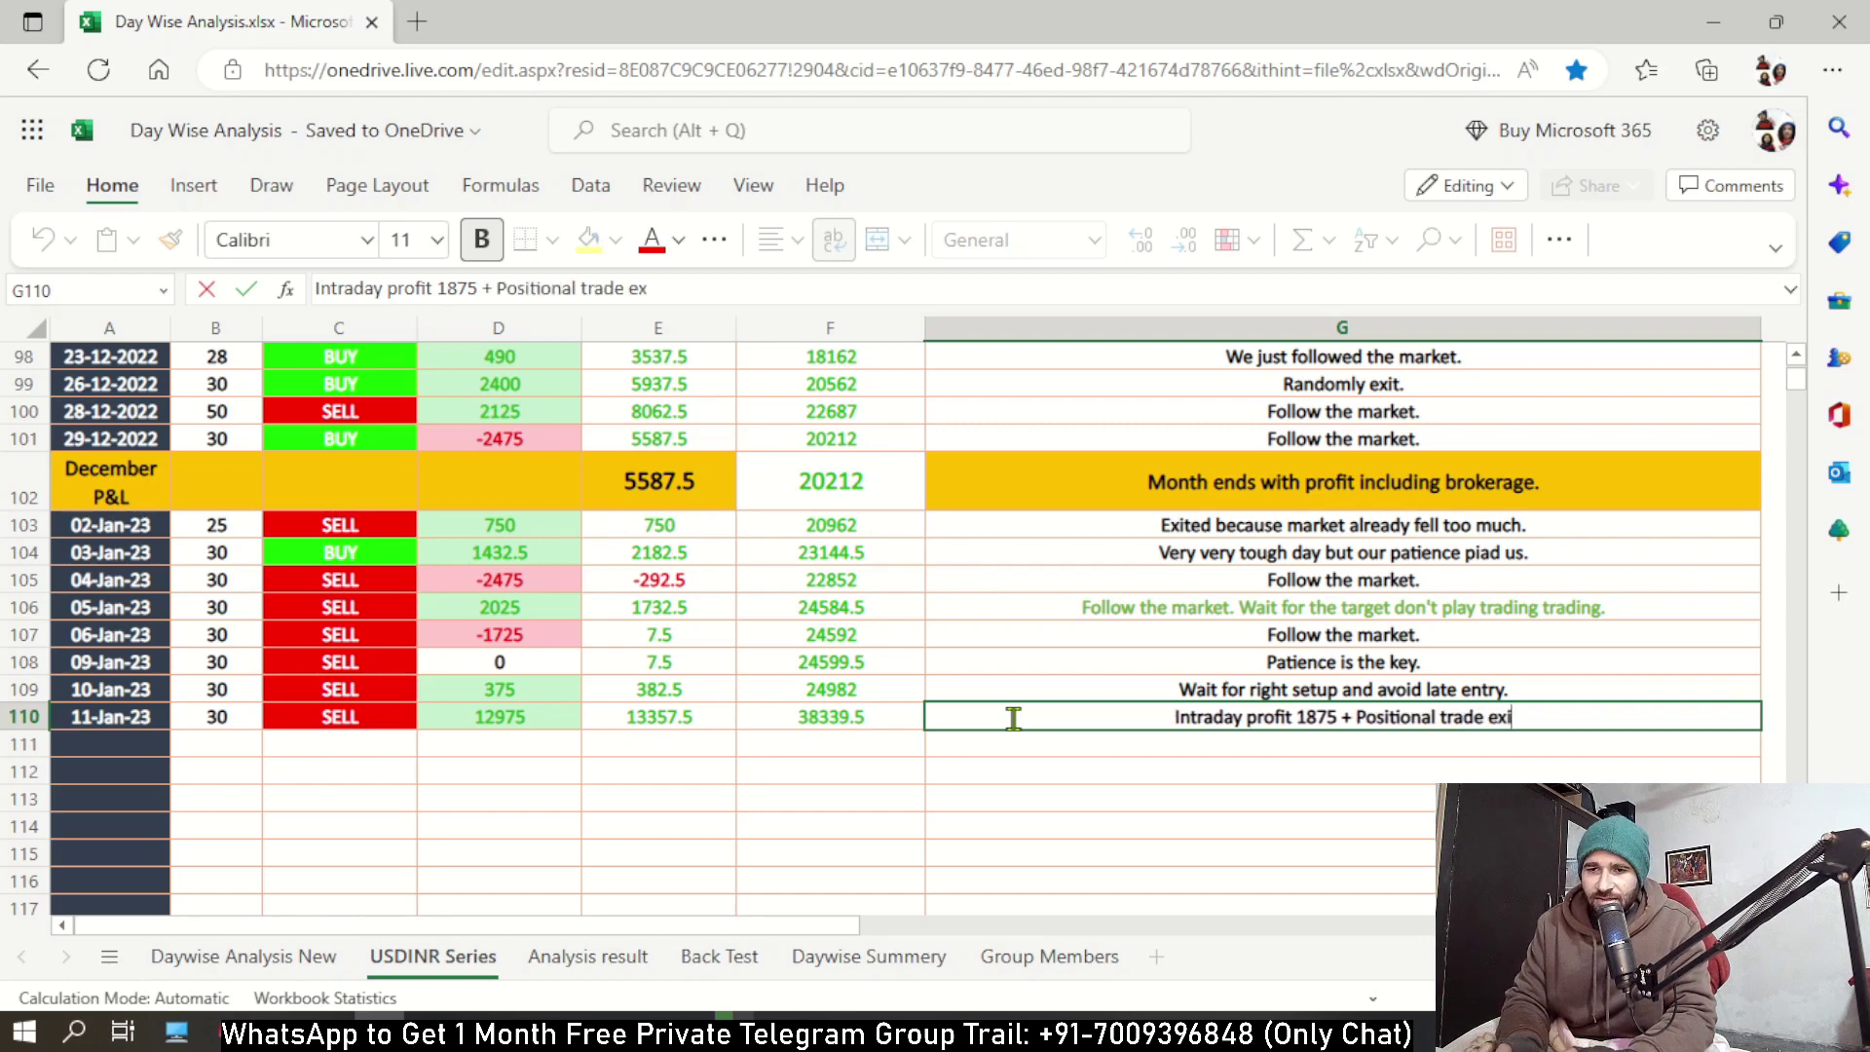
type("t profit ")
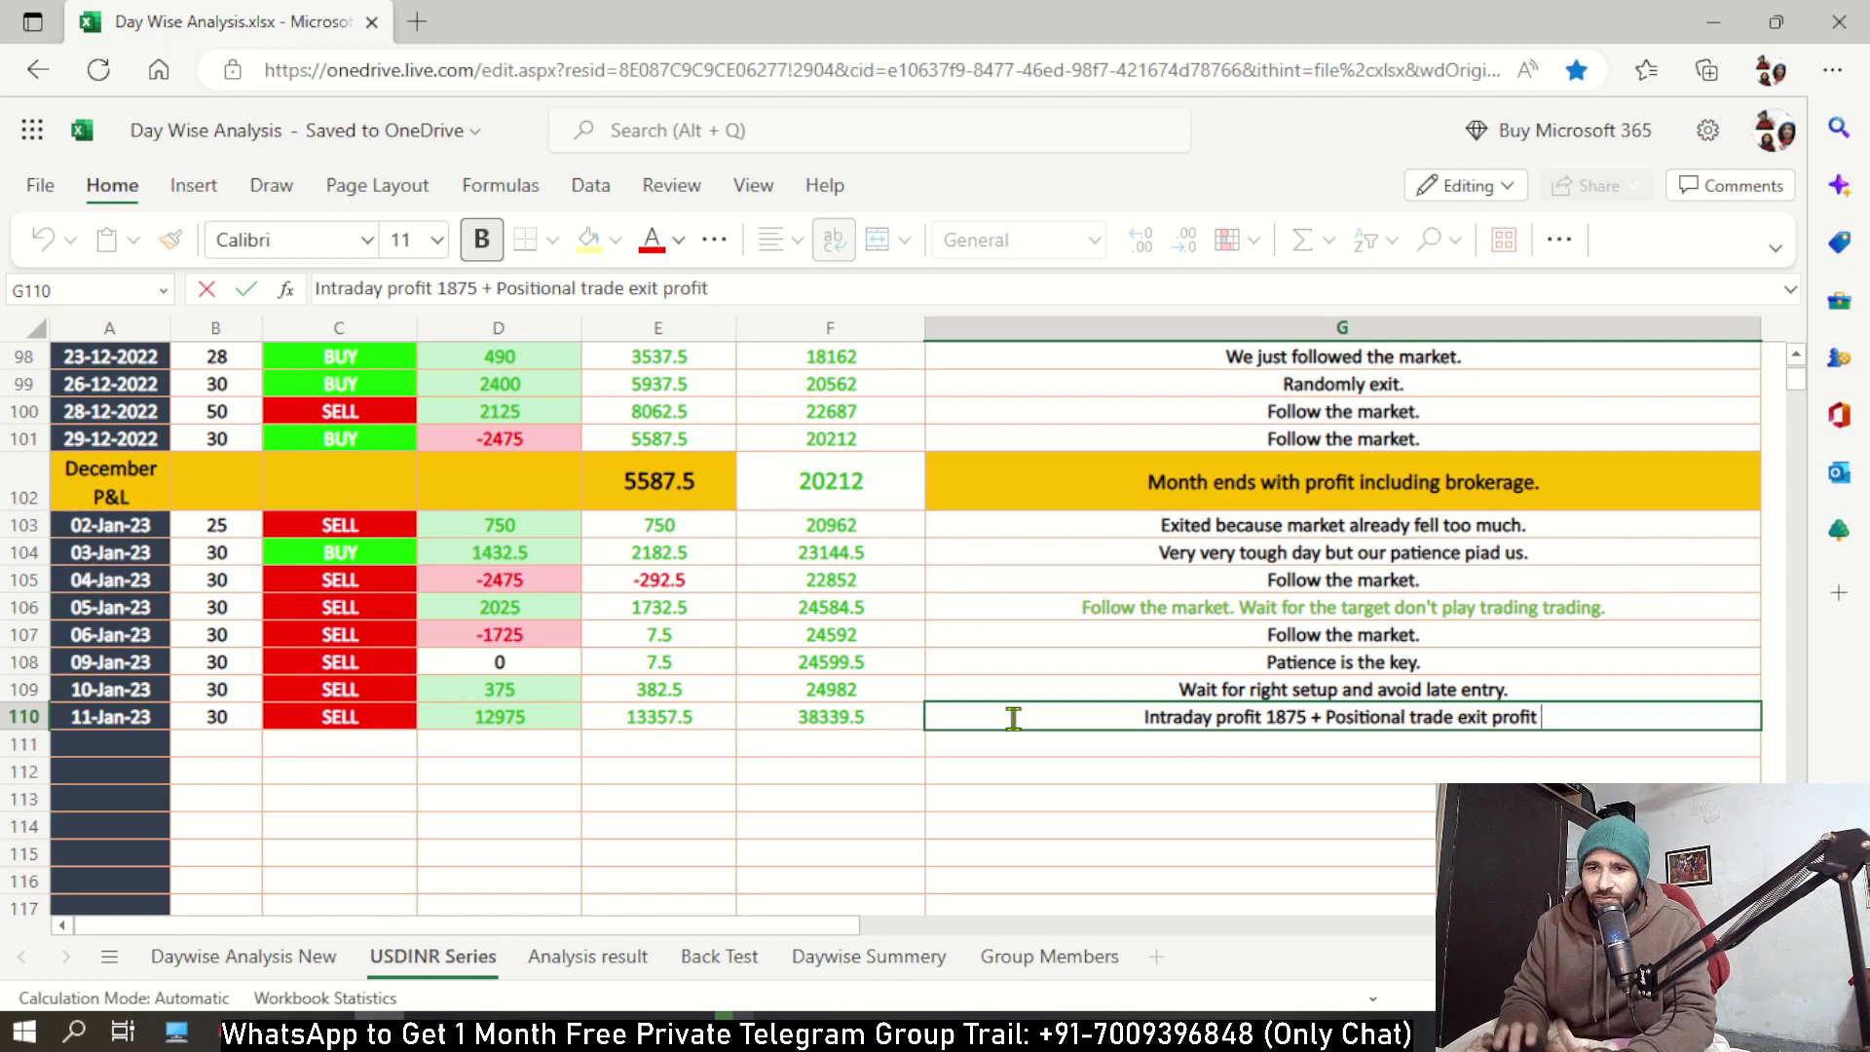
type("11100")
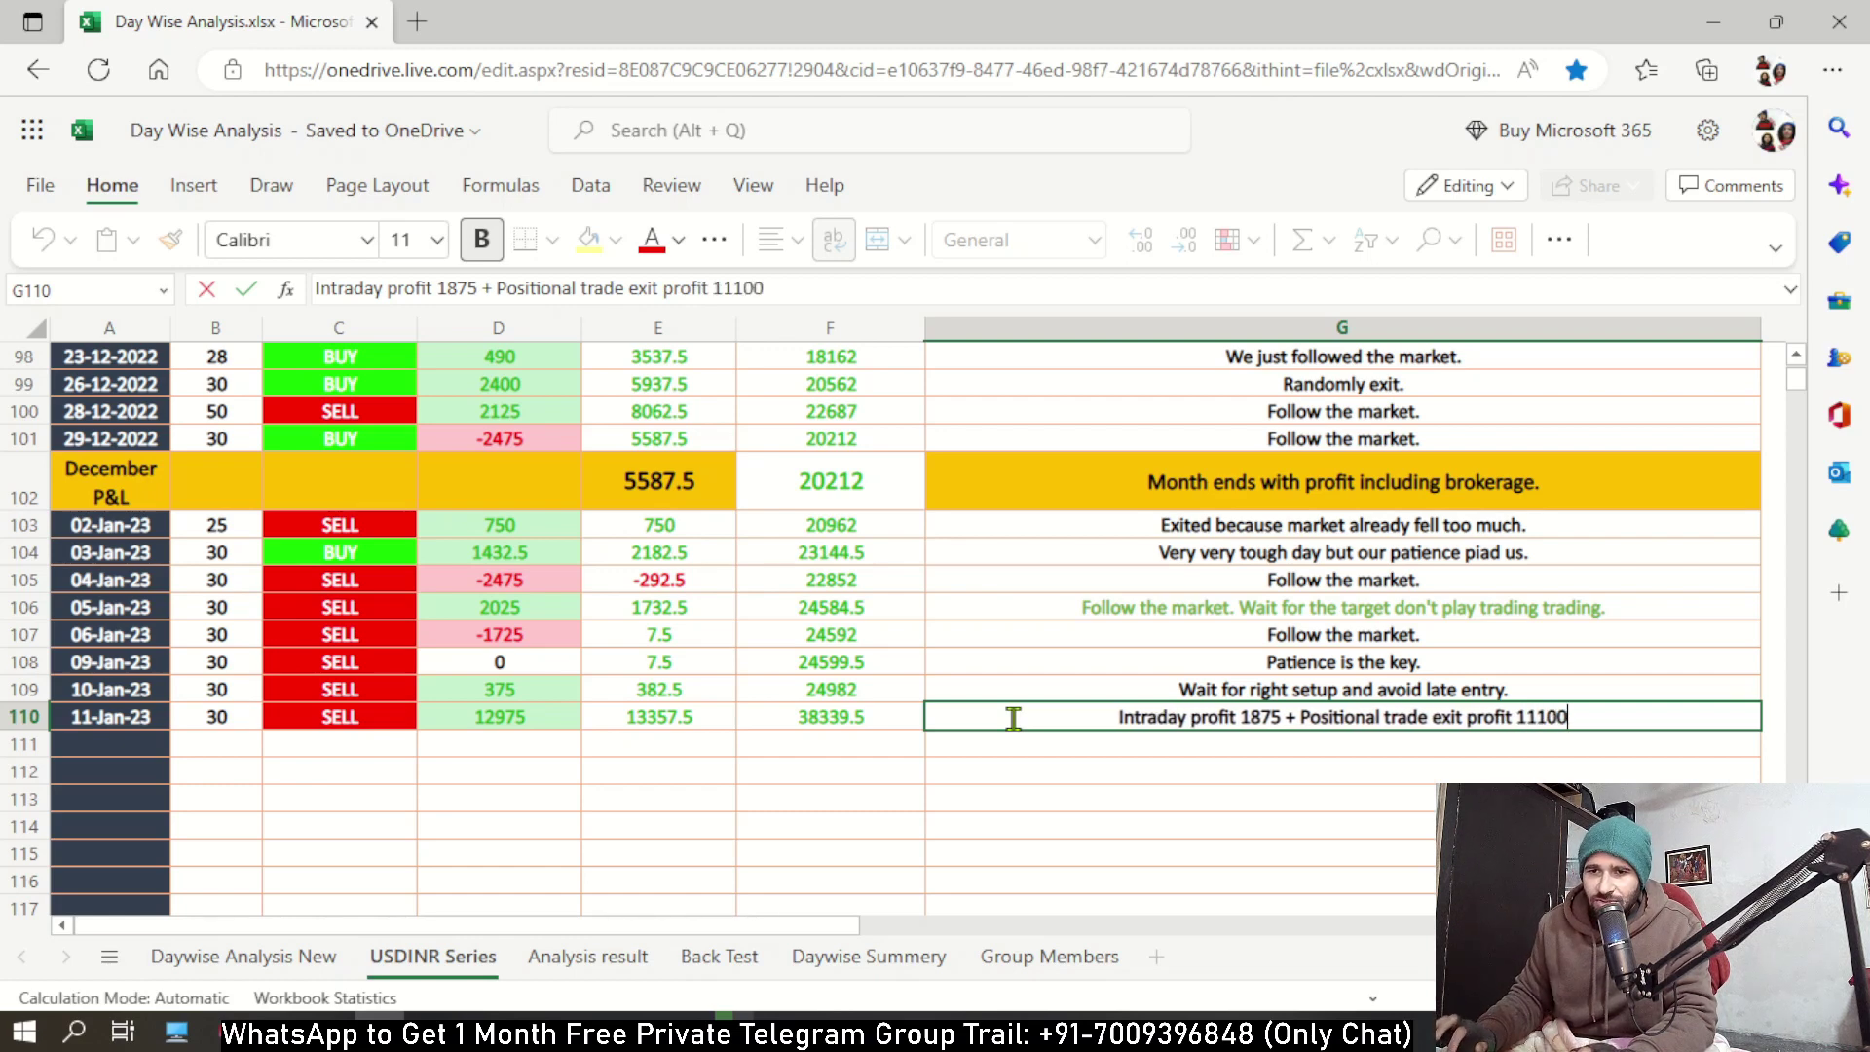
type(".")
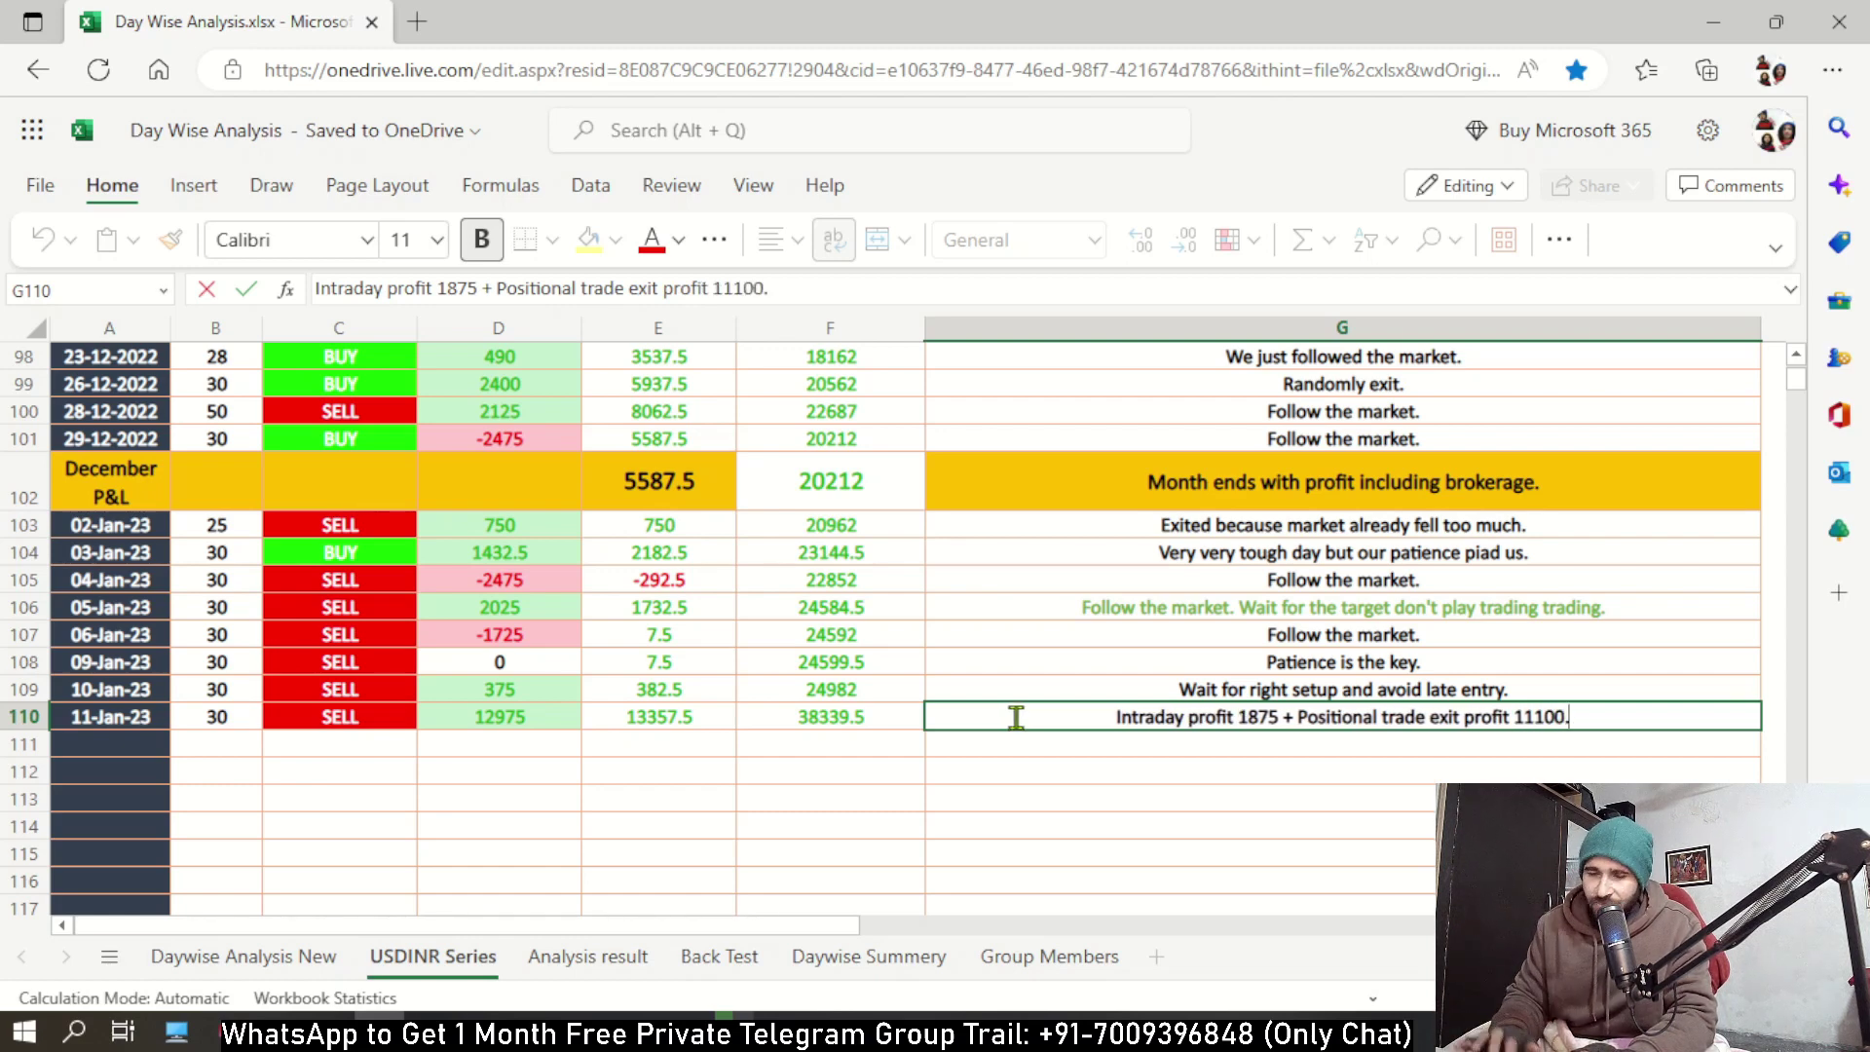
left_click(557, 717)
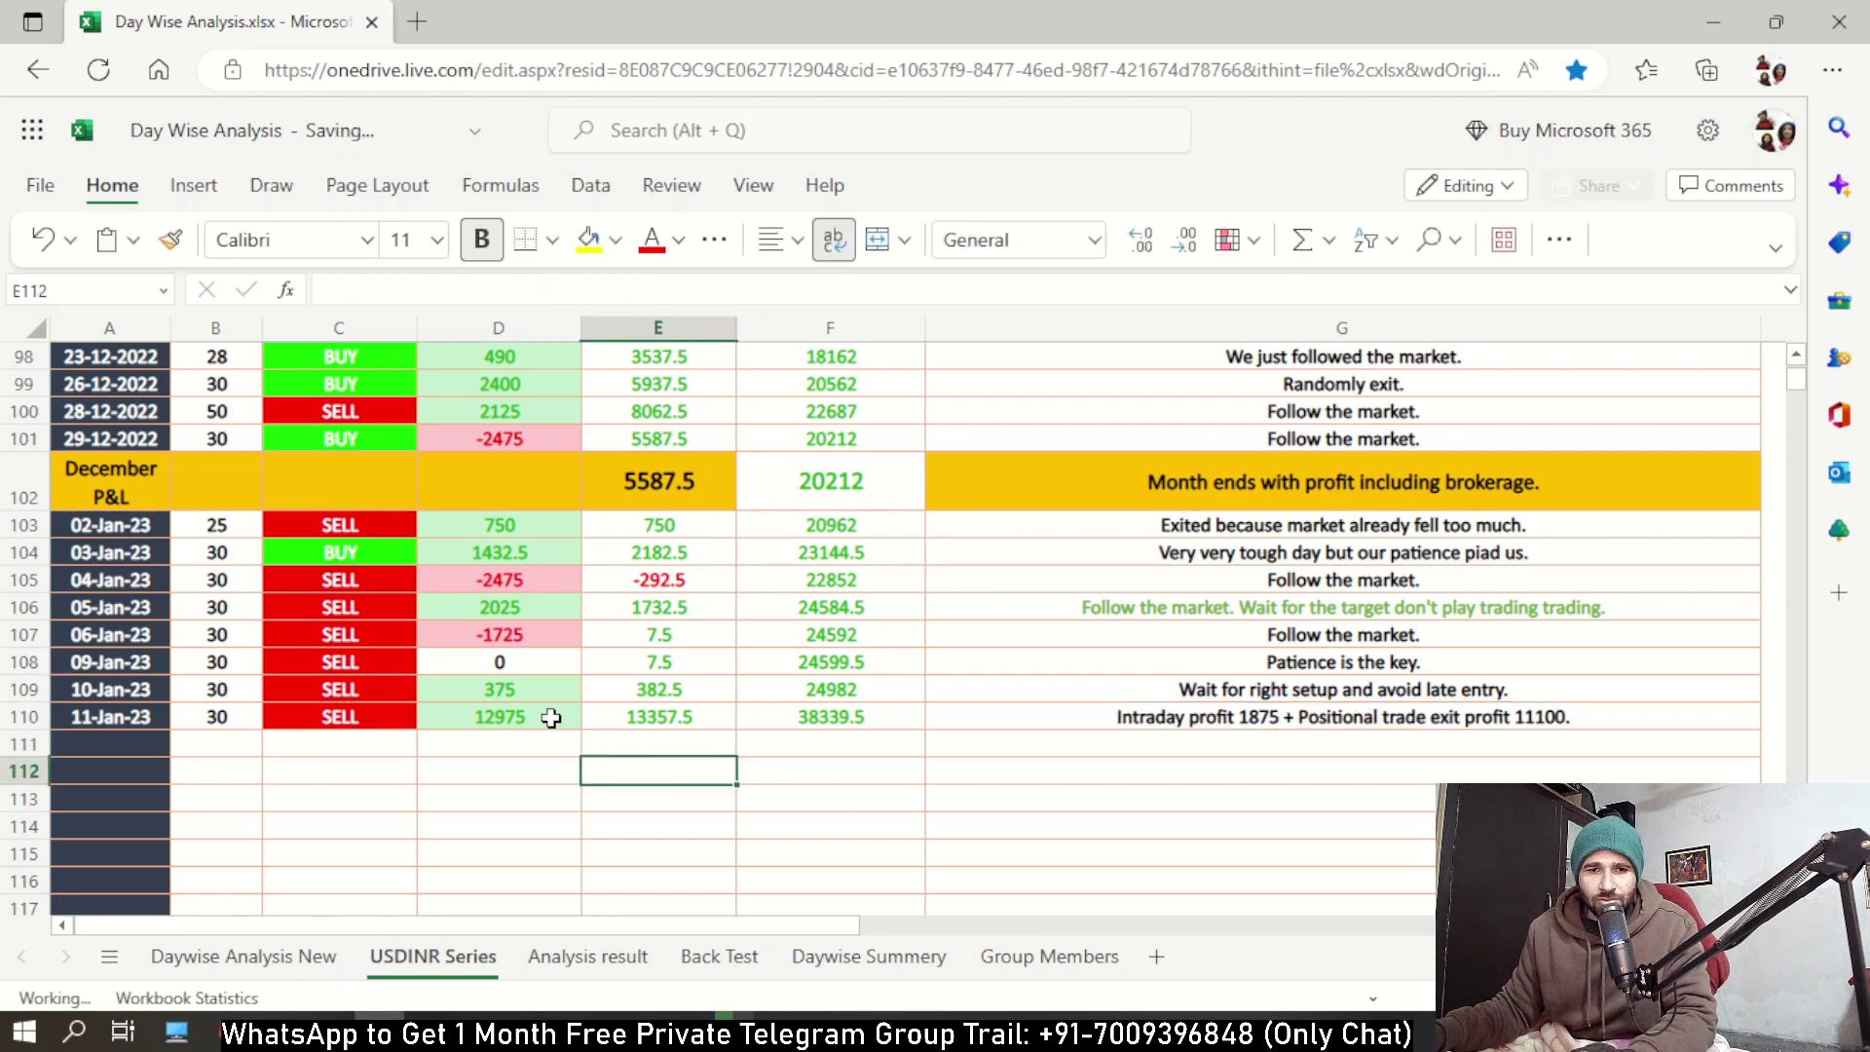
Insert "5th Jan" before "Positional" in the G110 remark for the 11-Jan-23 trade.
left_click(1078, 716)
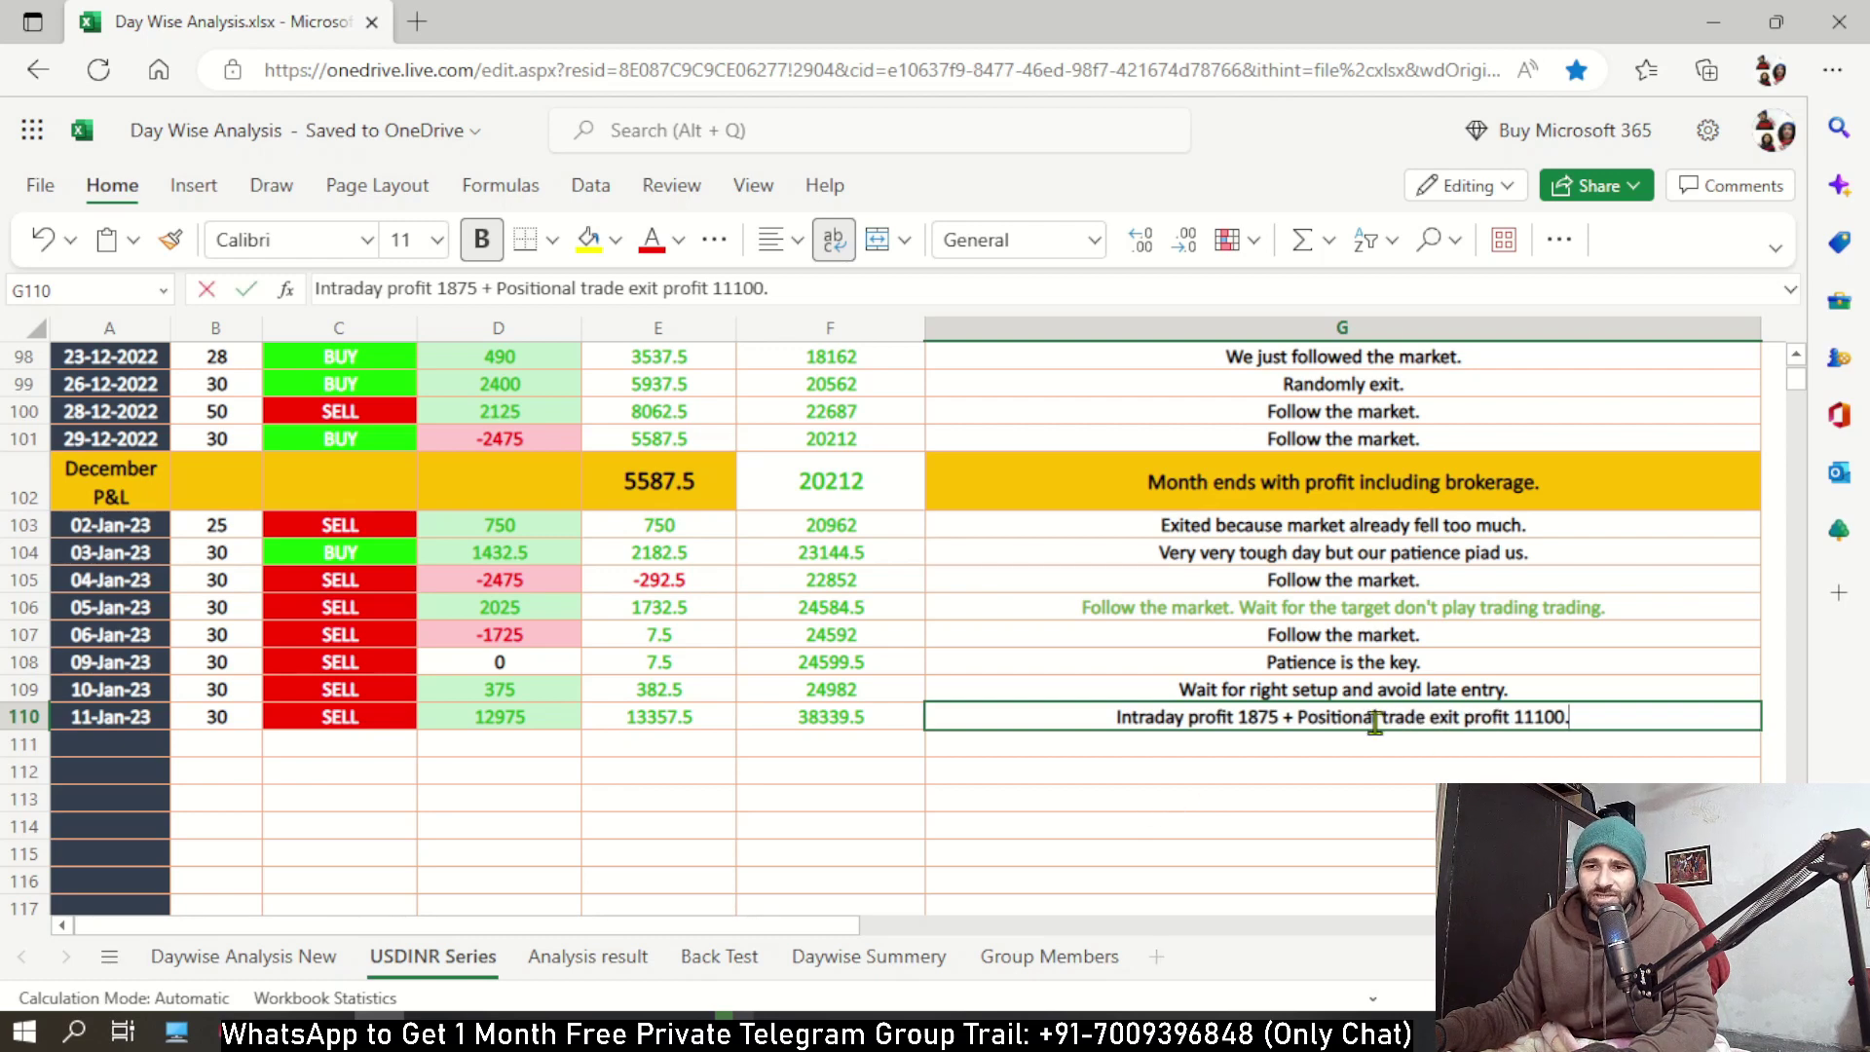
double_click(1326, 716)
left_click(1297, 716)
type("5th ")
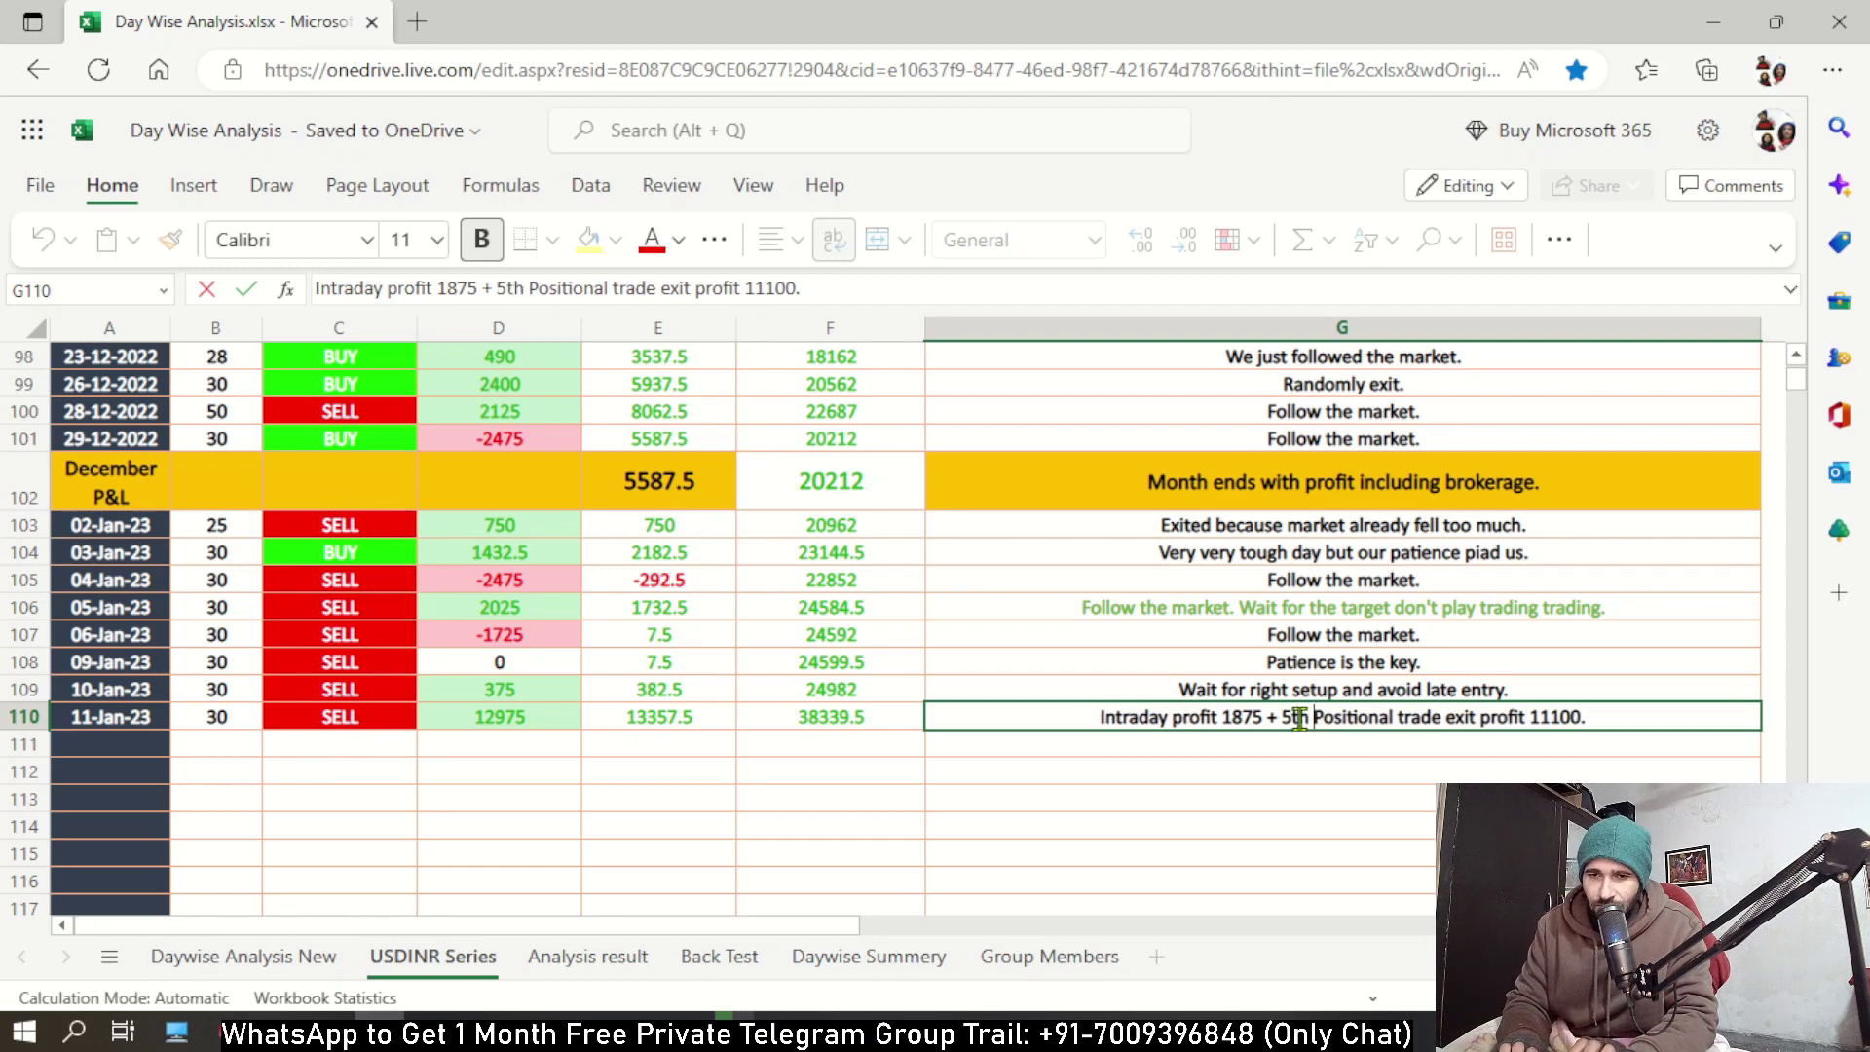
type("Jan")
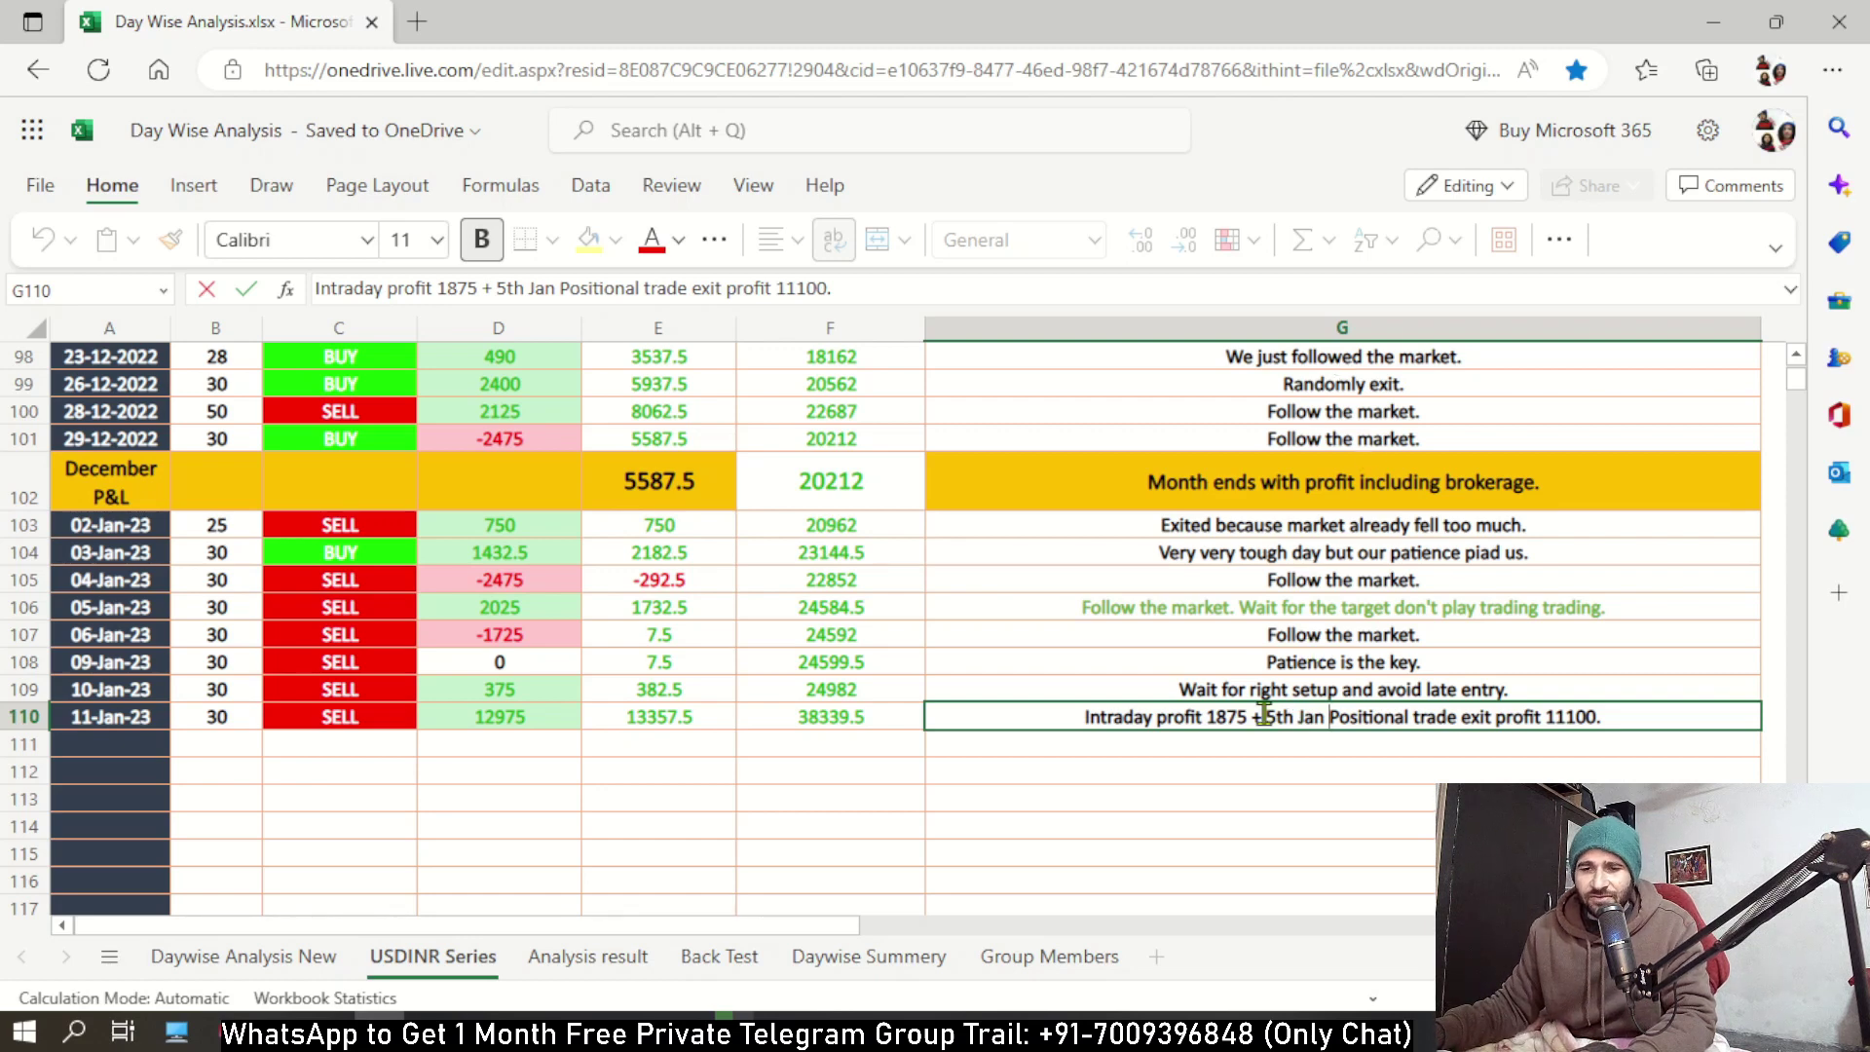
key("Return")
left_click(1591, 716)
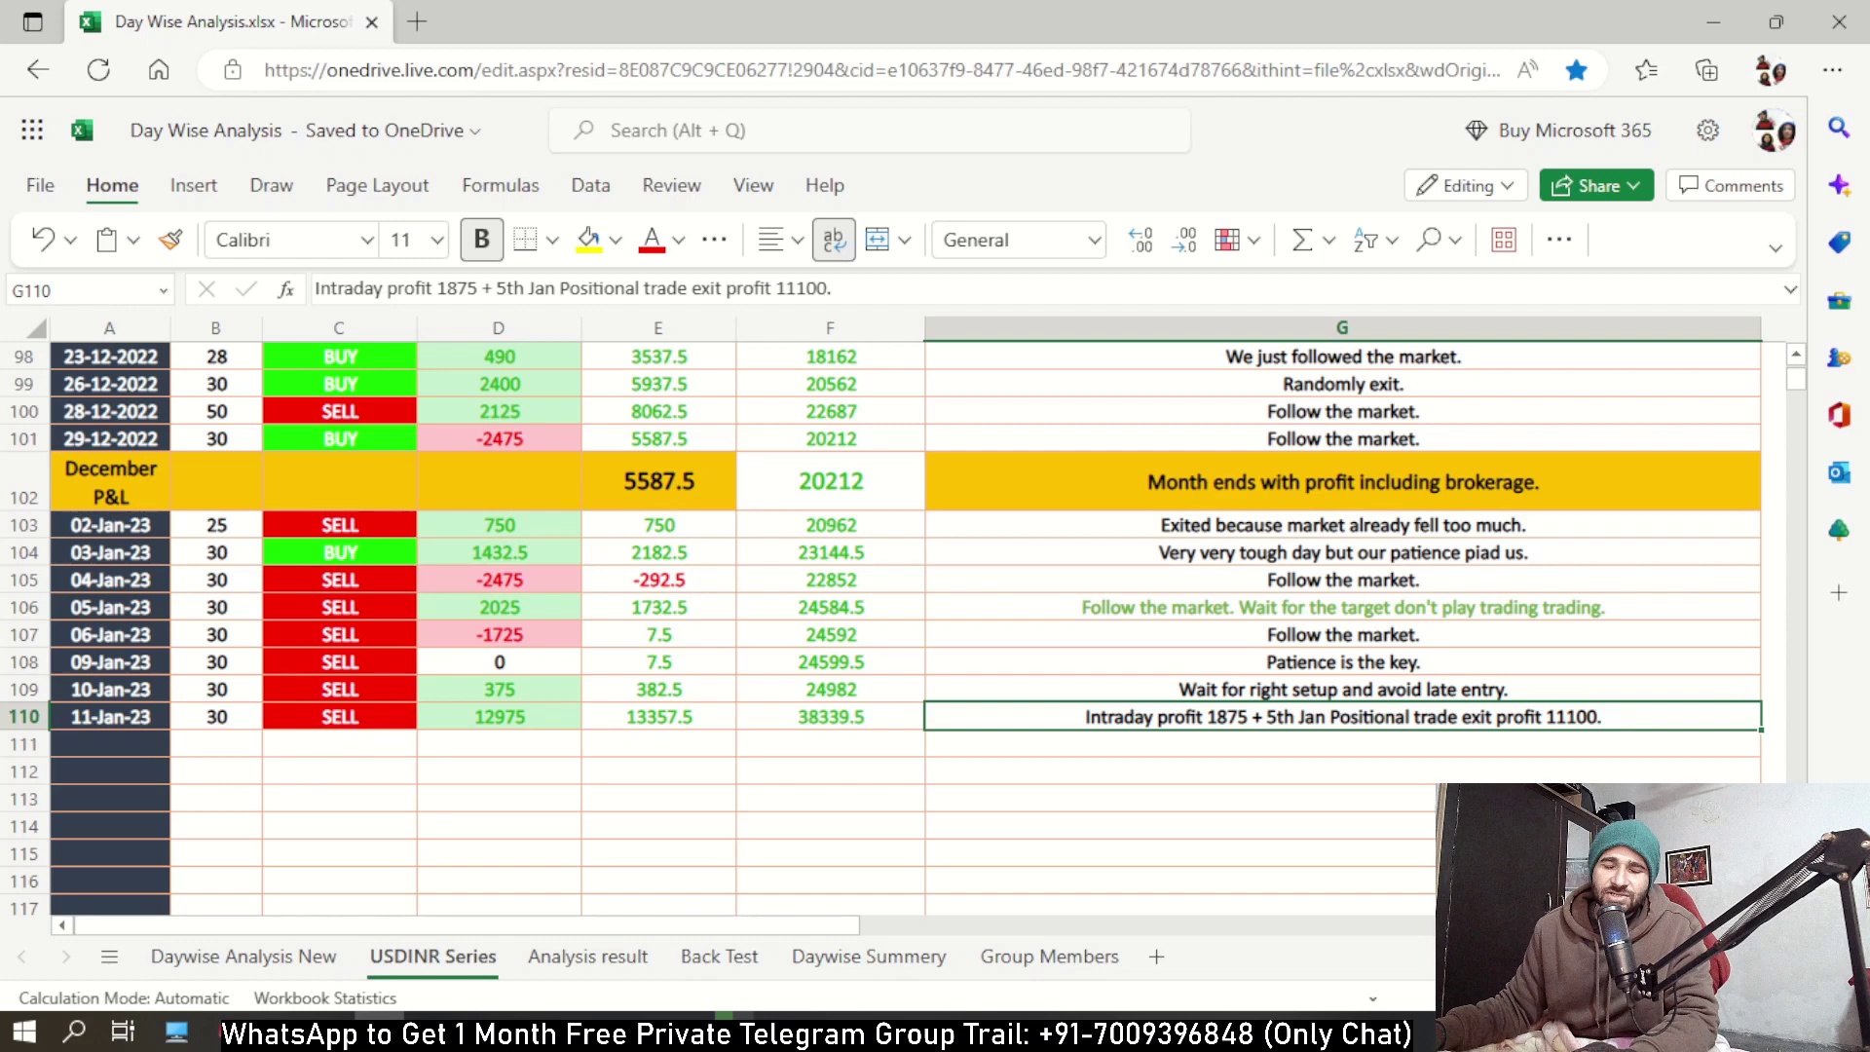
left_click(987, 861)
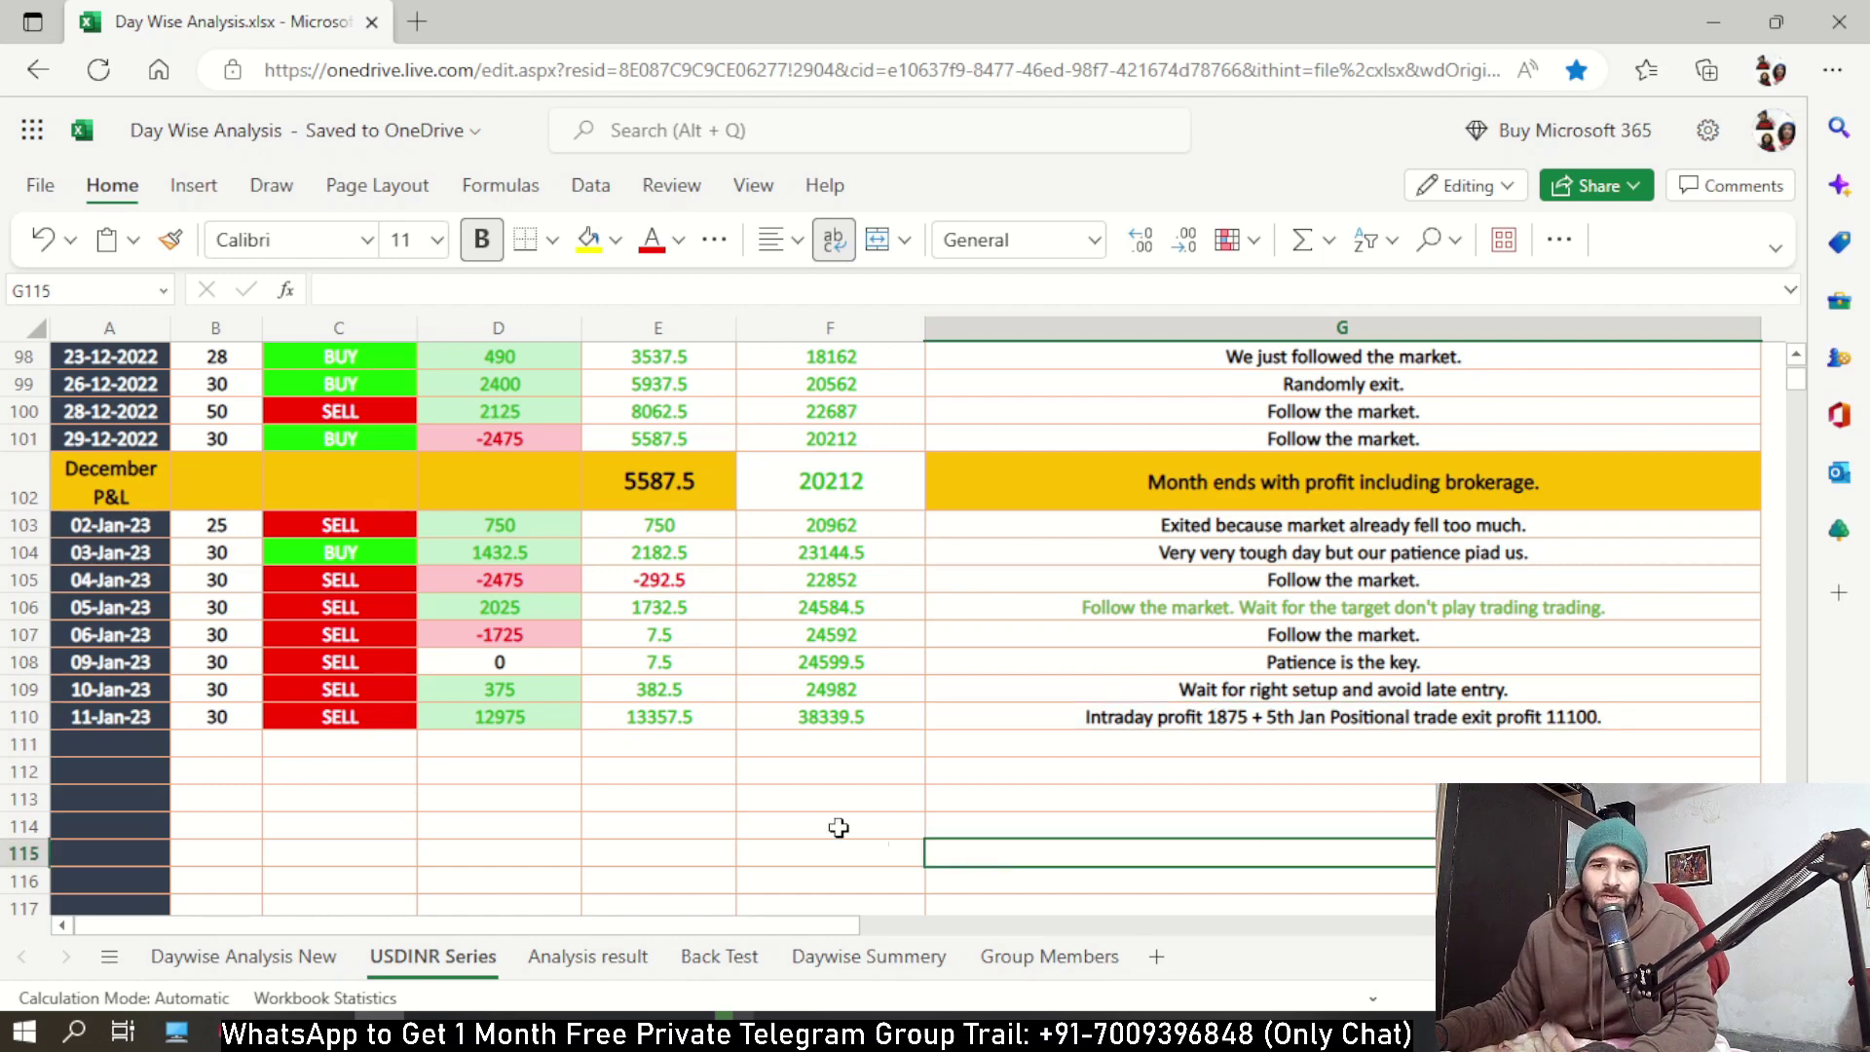
left_click(533, 793)
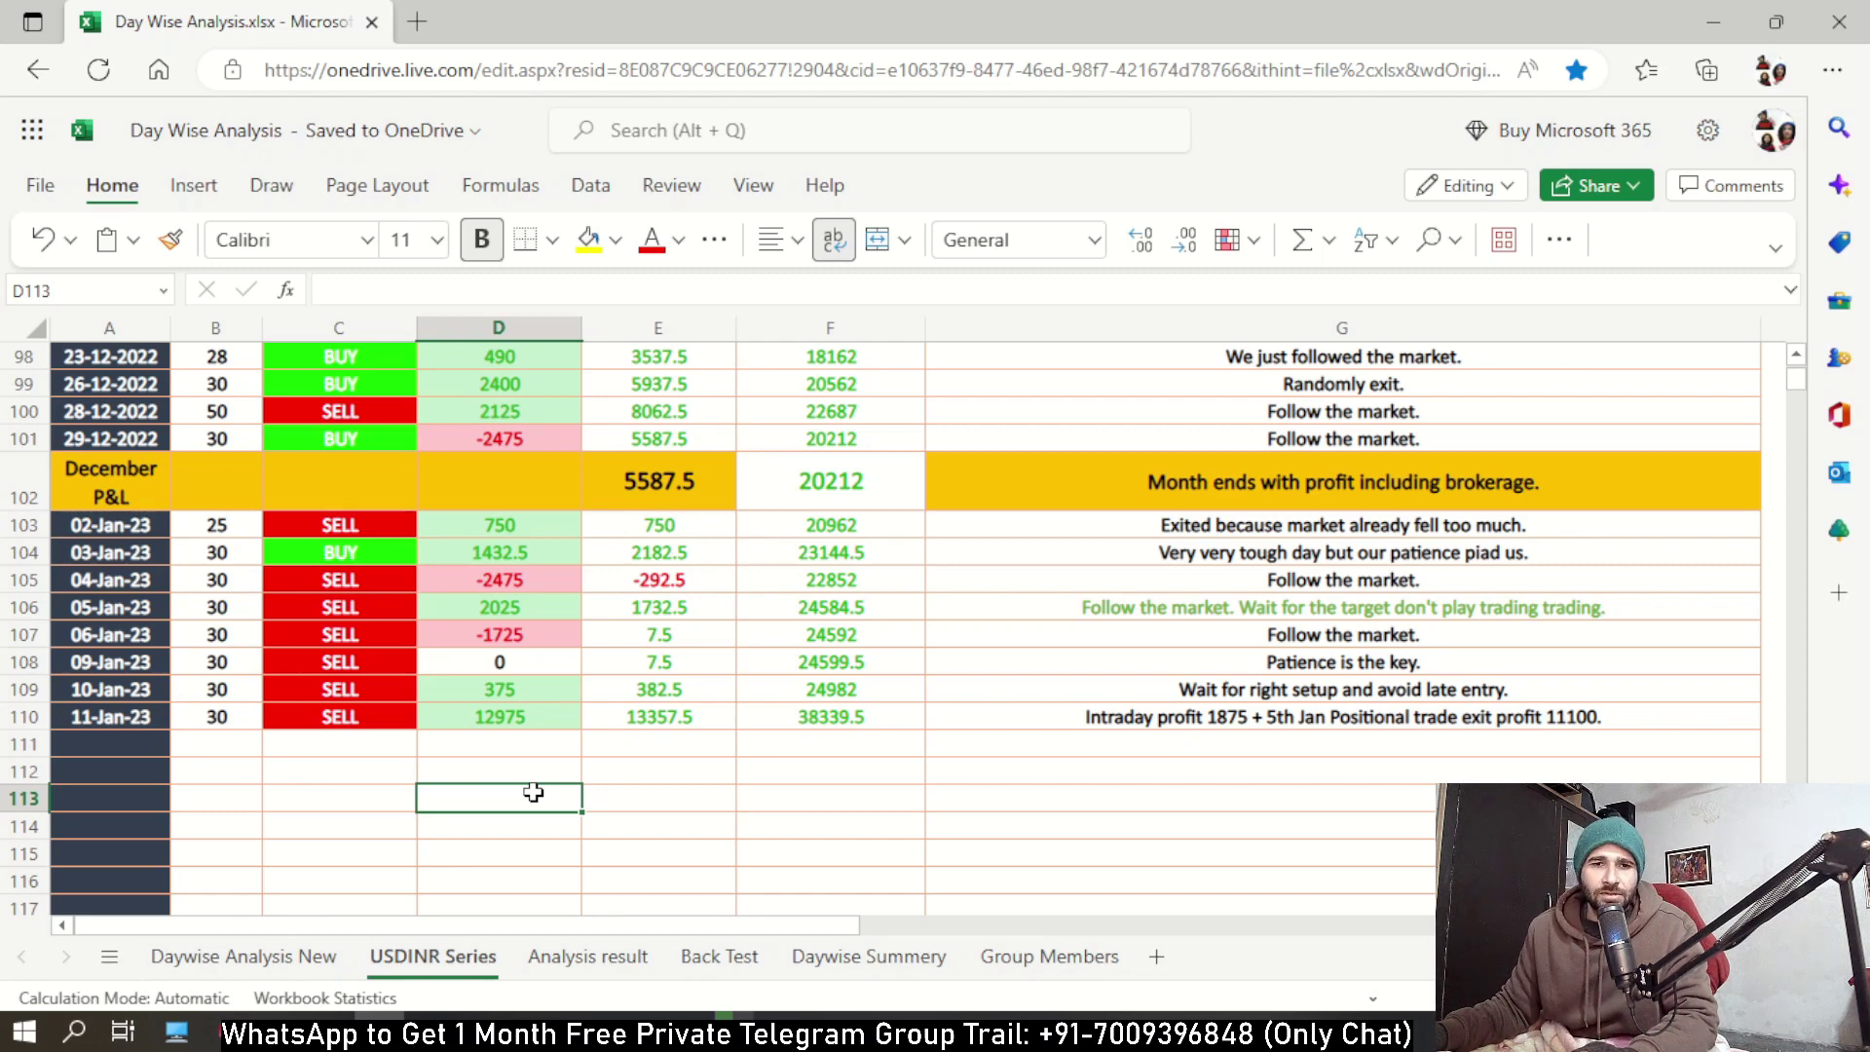
left_click(623, 716)
left_click(623, 791)
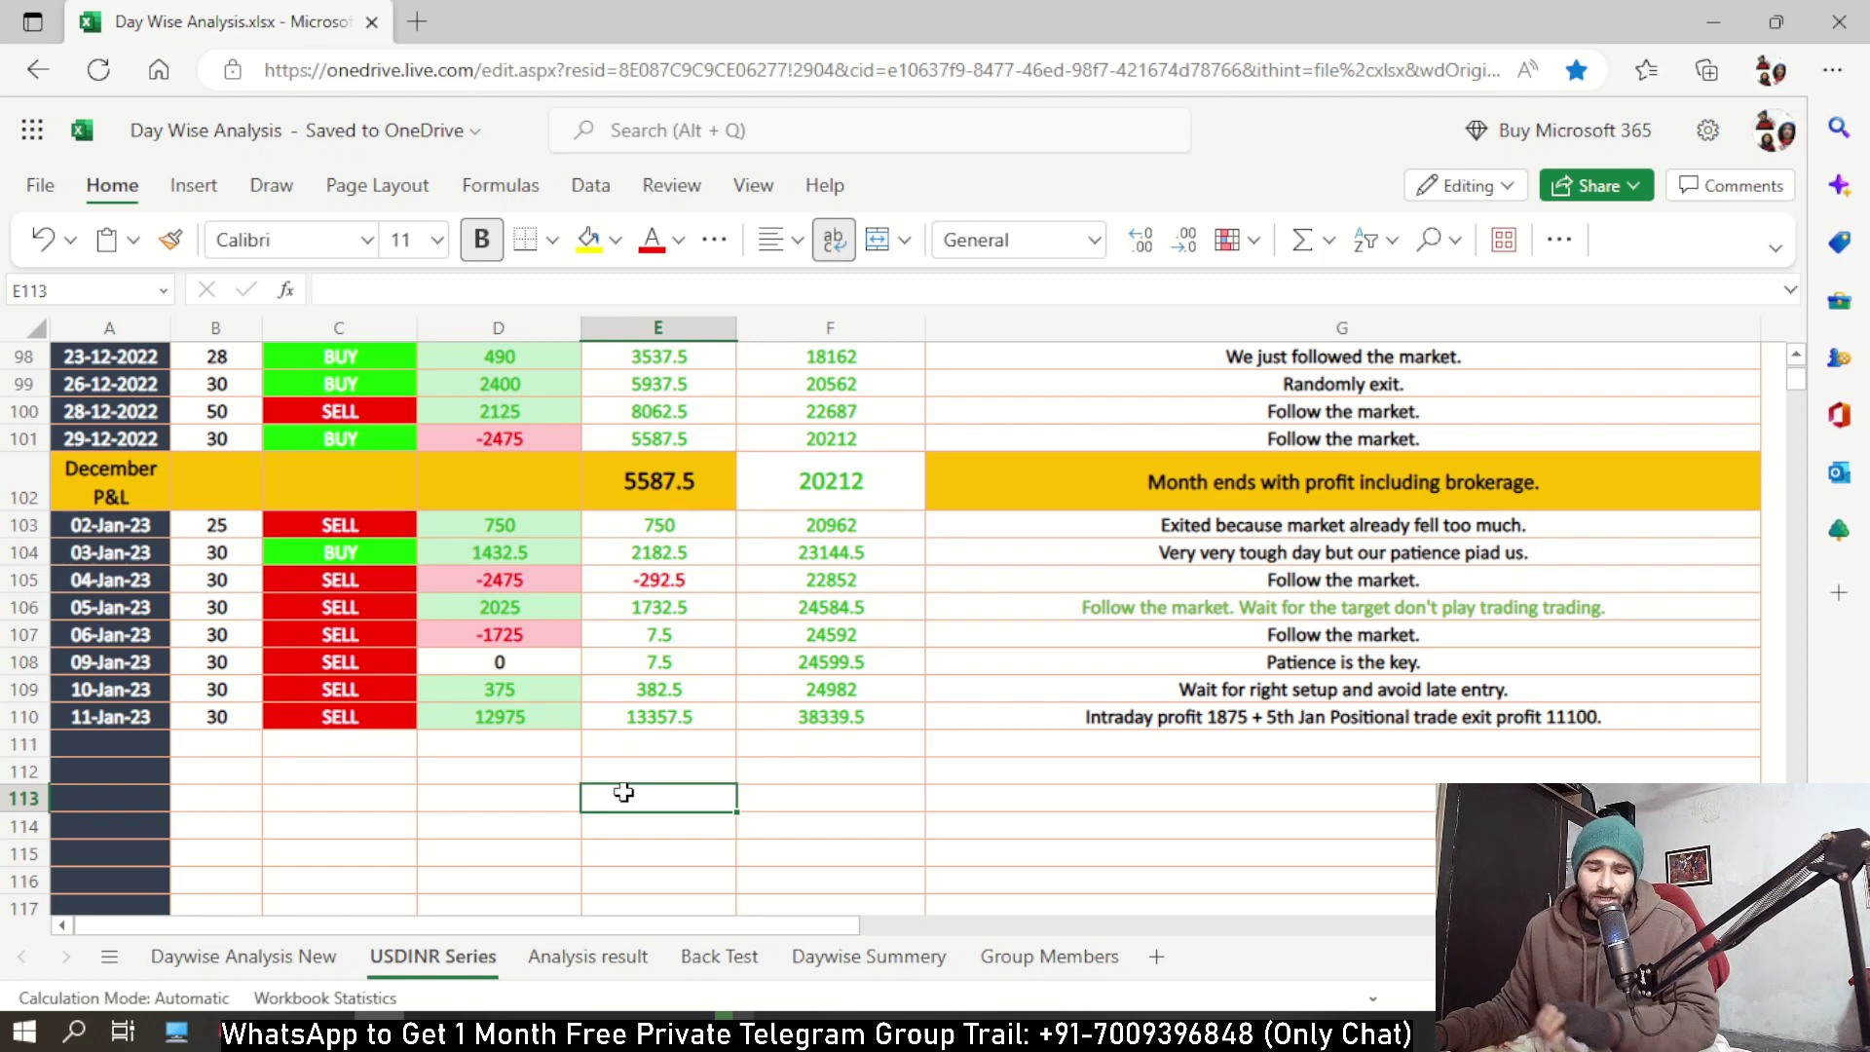
left_click(497, 718)
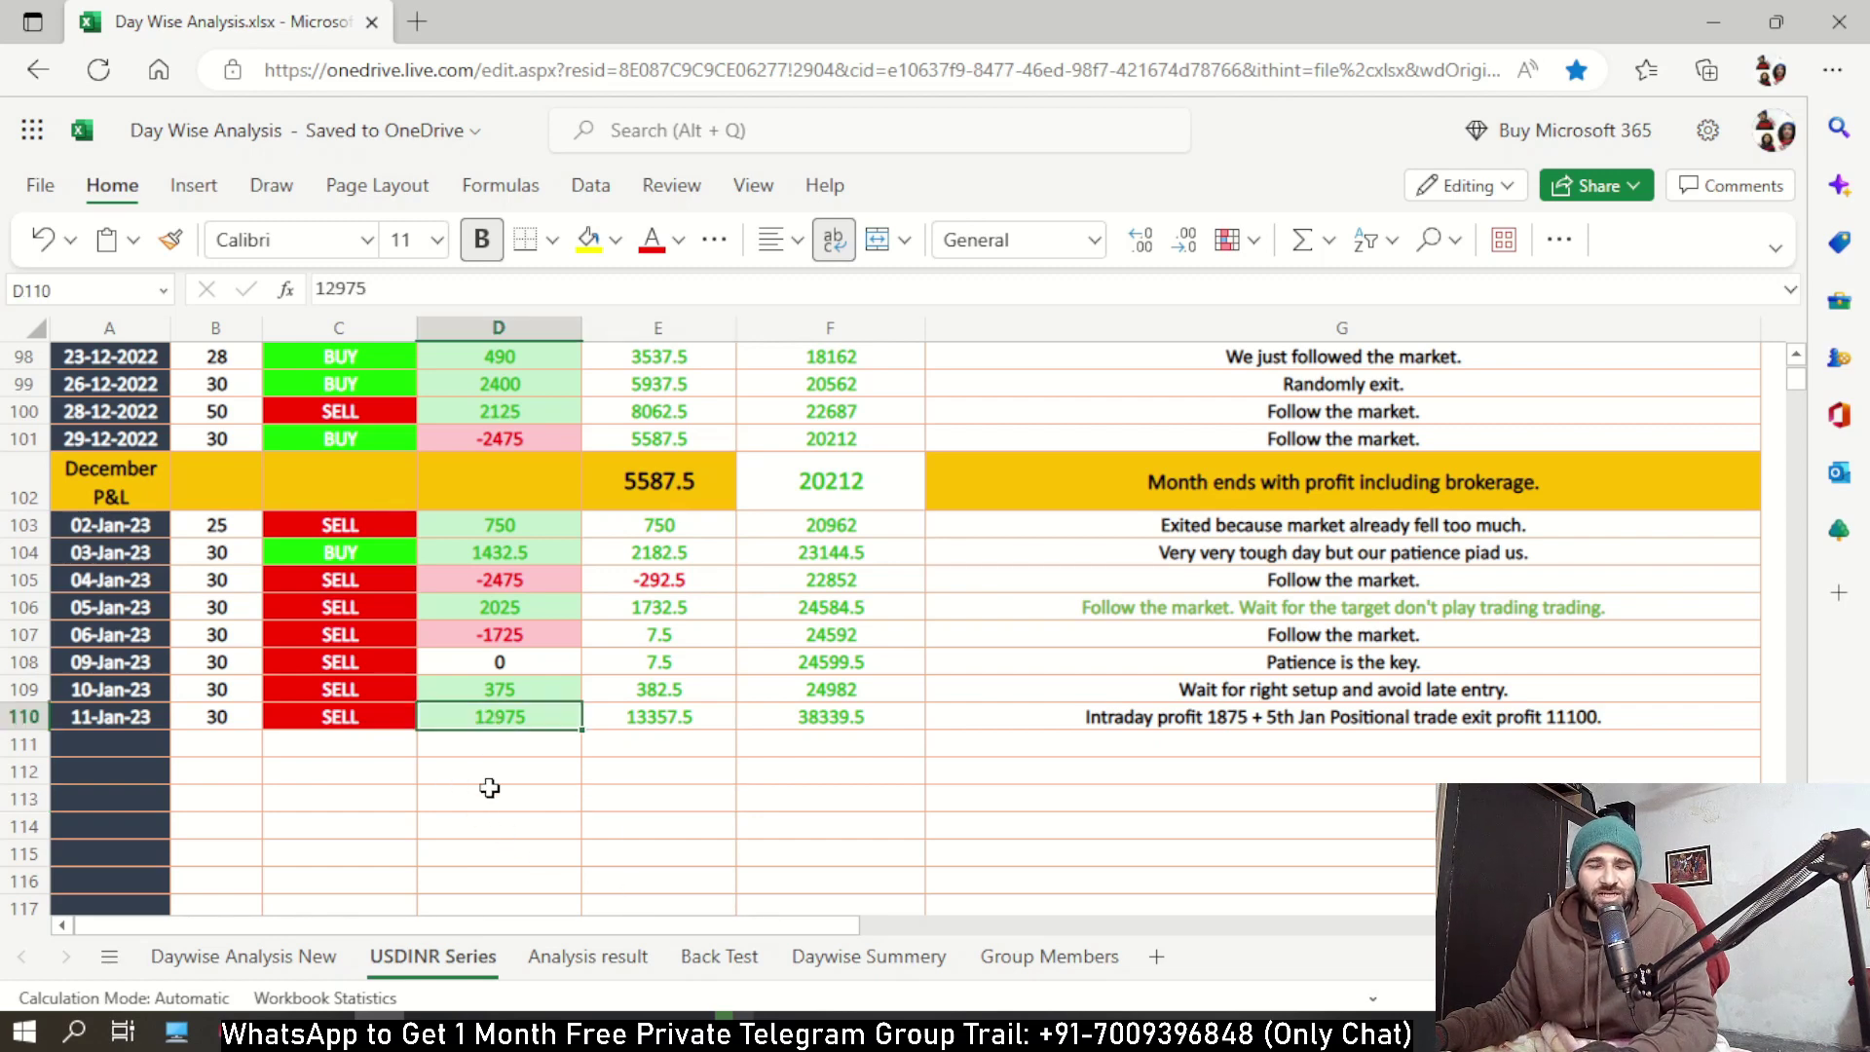
Switch to Telegram, review the January 11 exit and sell messages in the USDINRBee Private group, and return to the USDINR Series sheet.
key("alt+Tab")
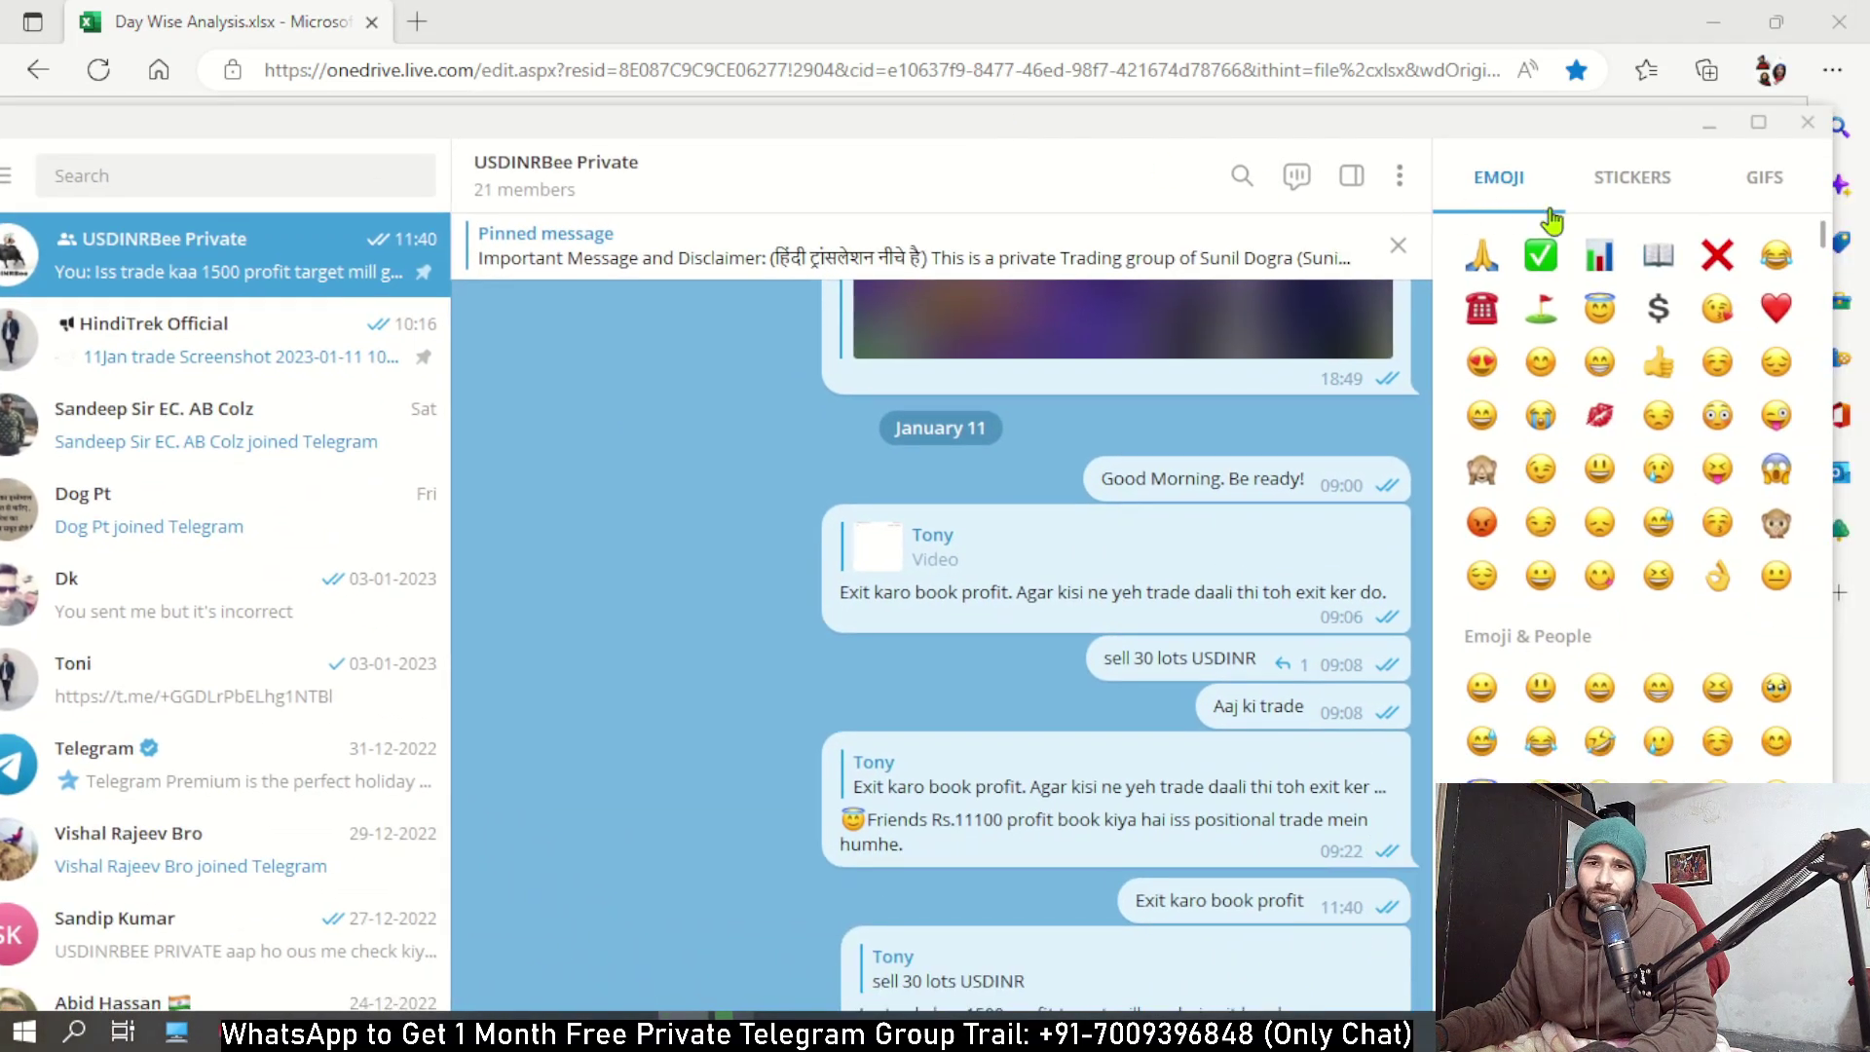
left_click(1758, 123)
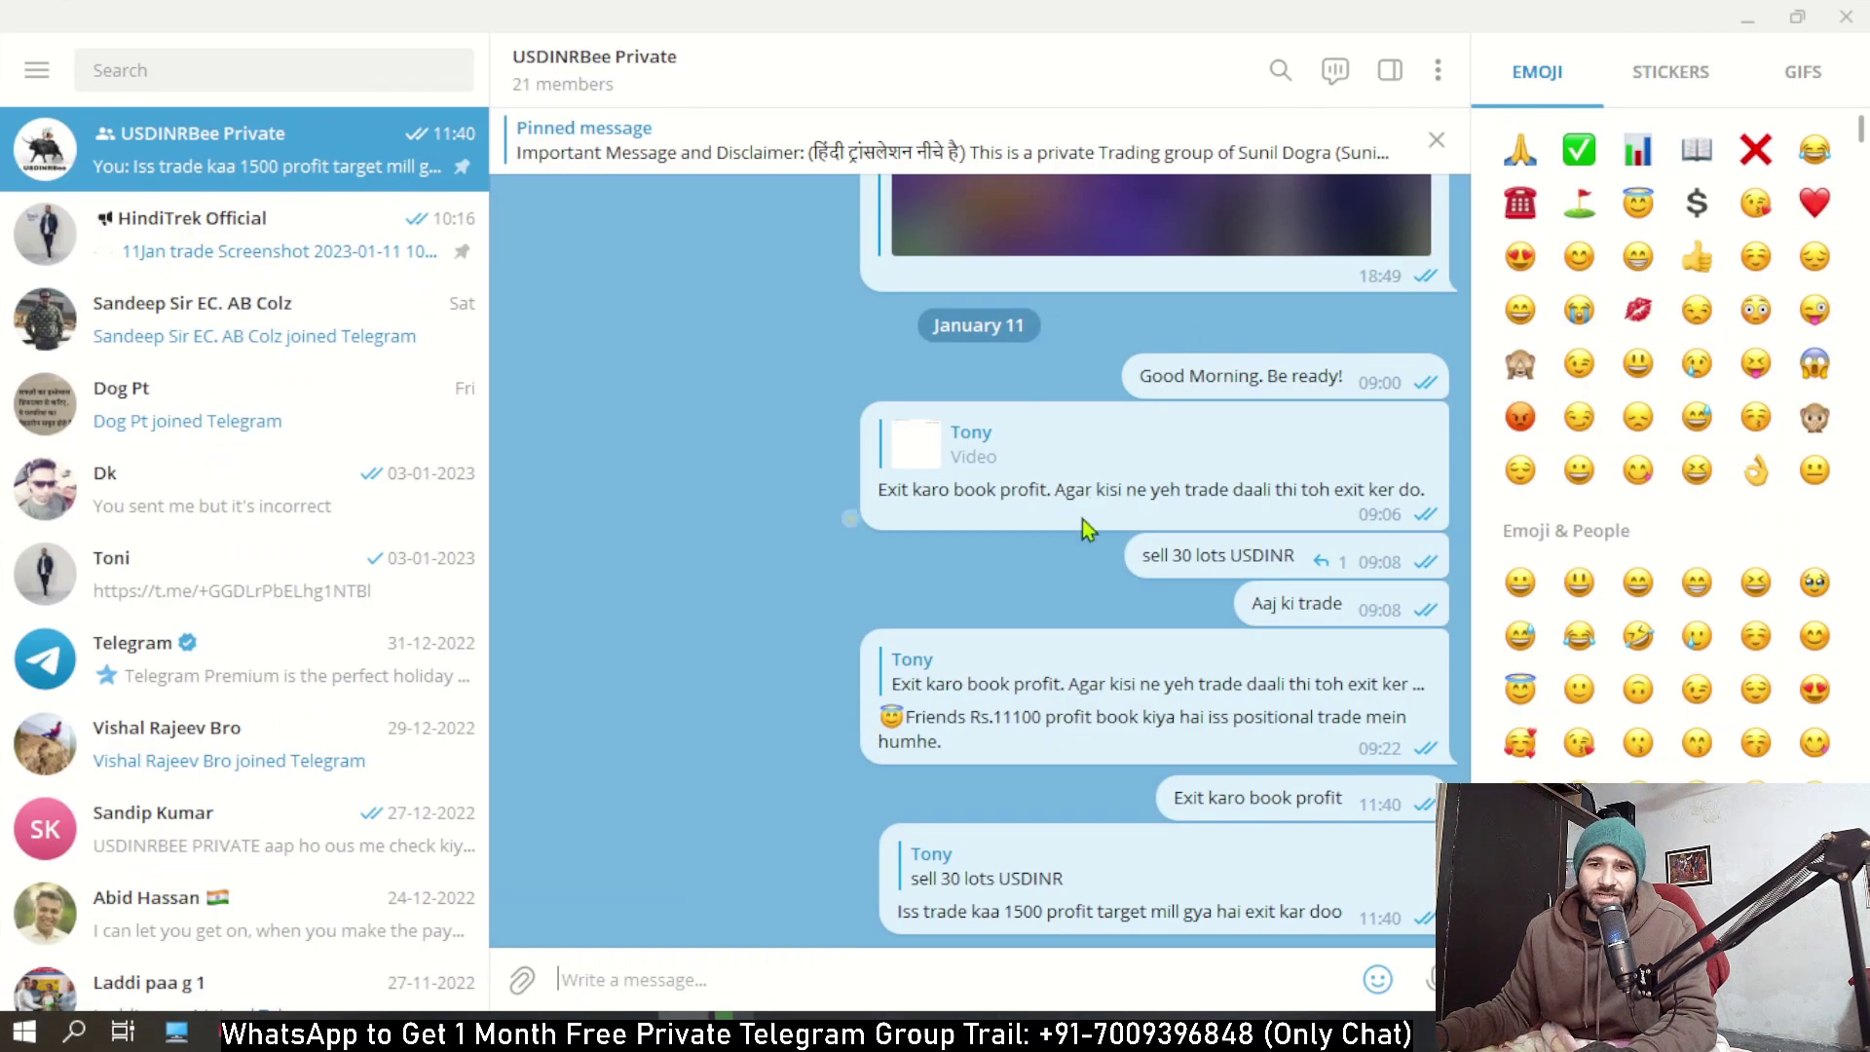
left_click_drag(950, 497, 1105, 495)
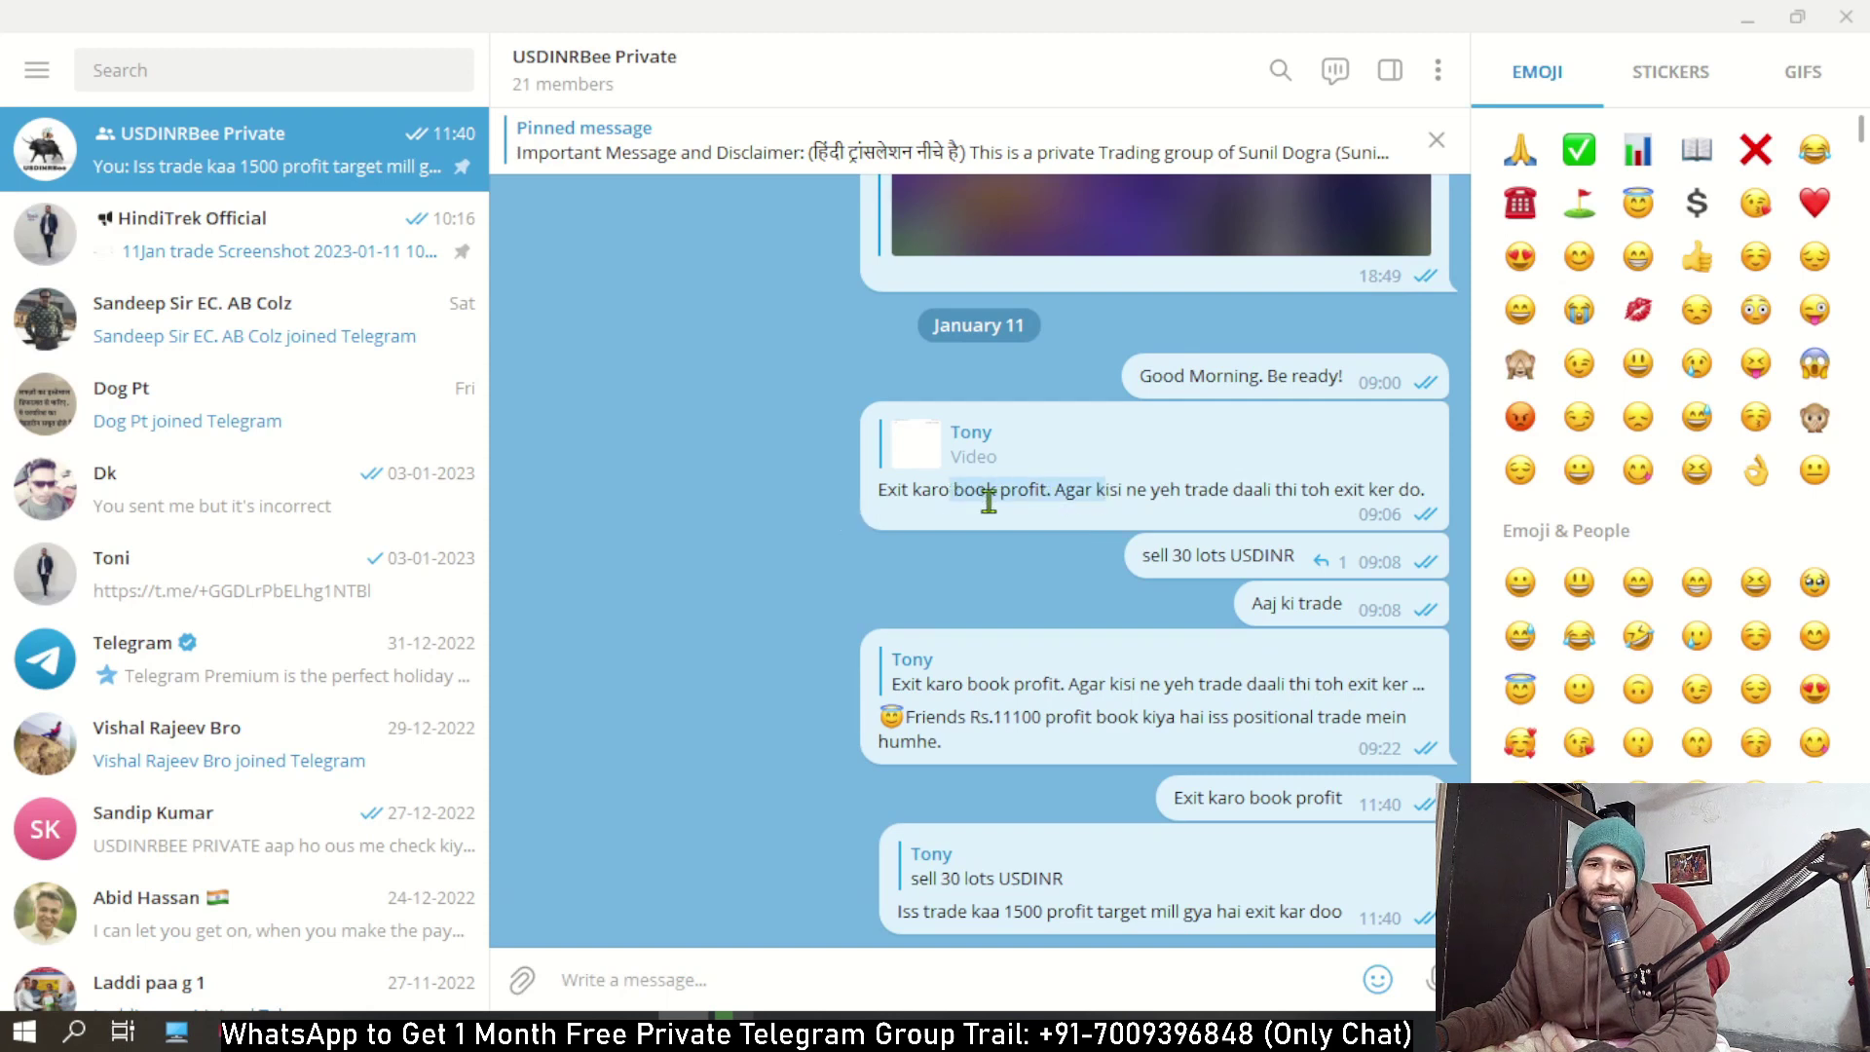
left_click(937, 510)
left_click_drag(1053, 492, 1256, 517)
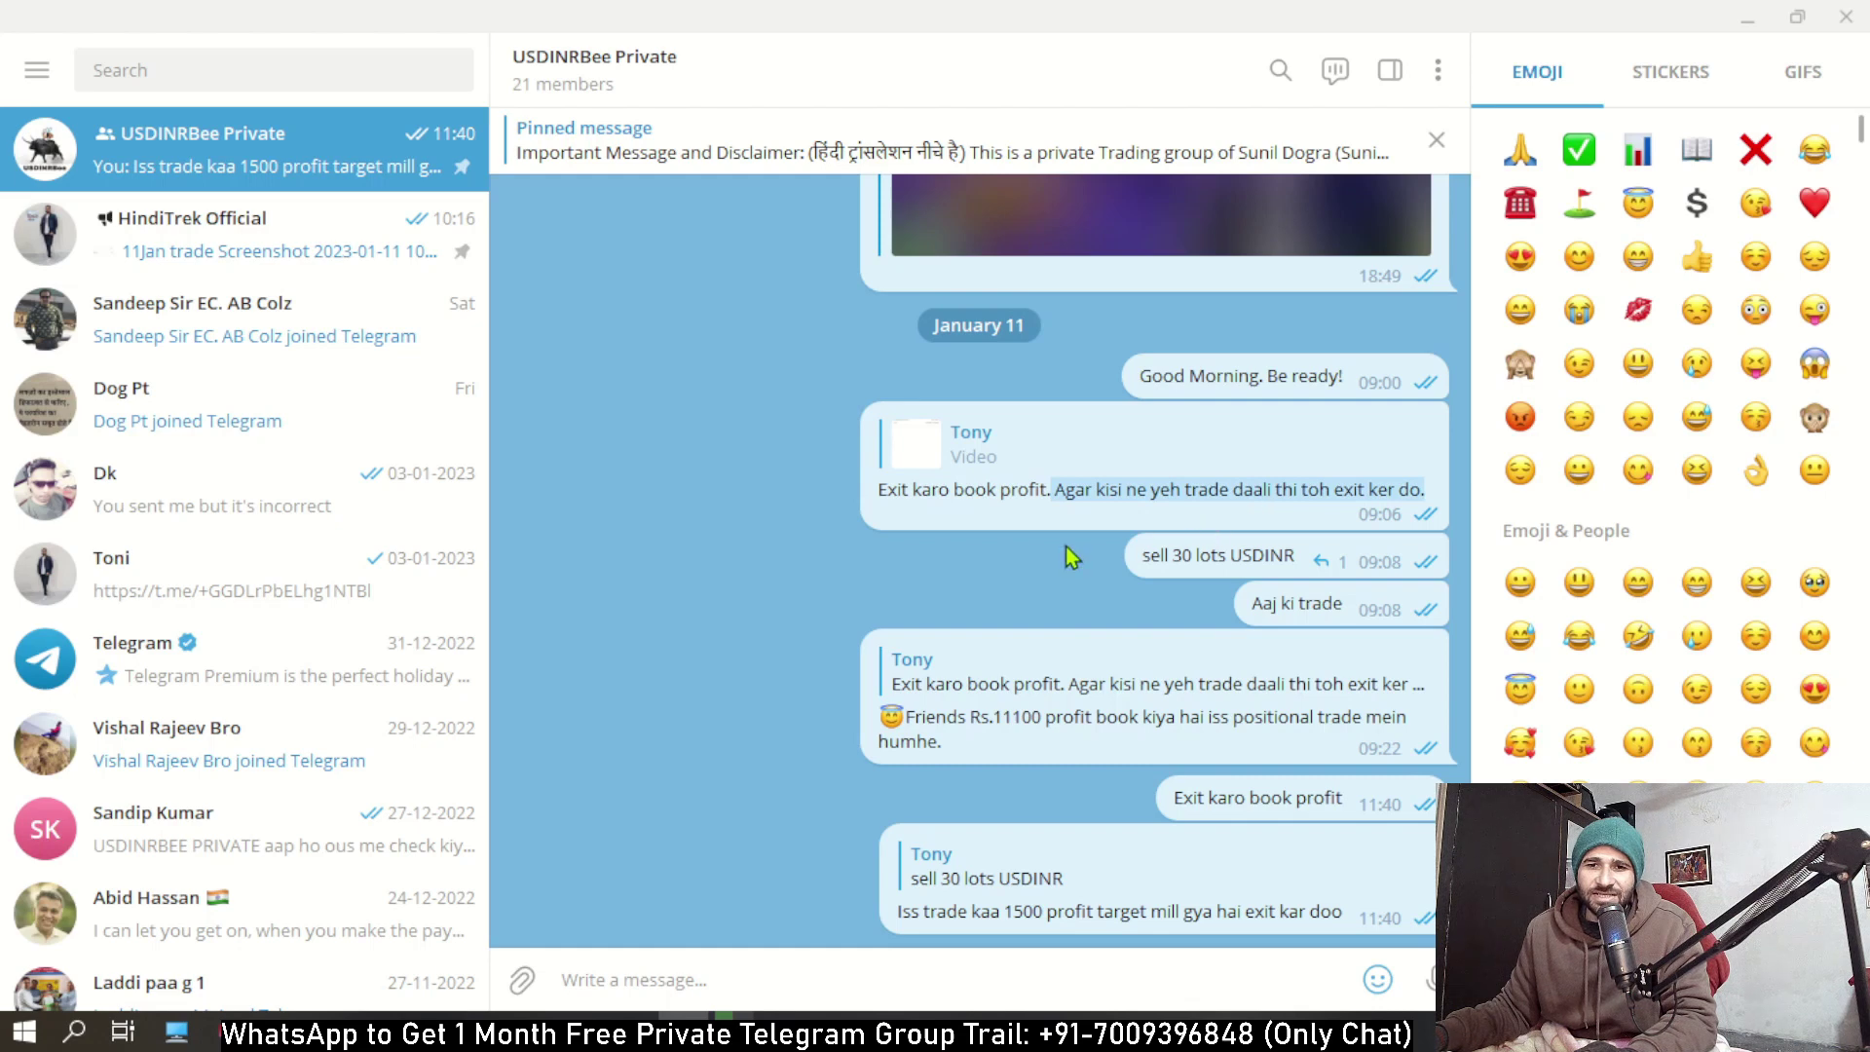
left_click_drag(1136, 563, 1268, 564)
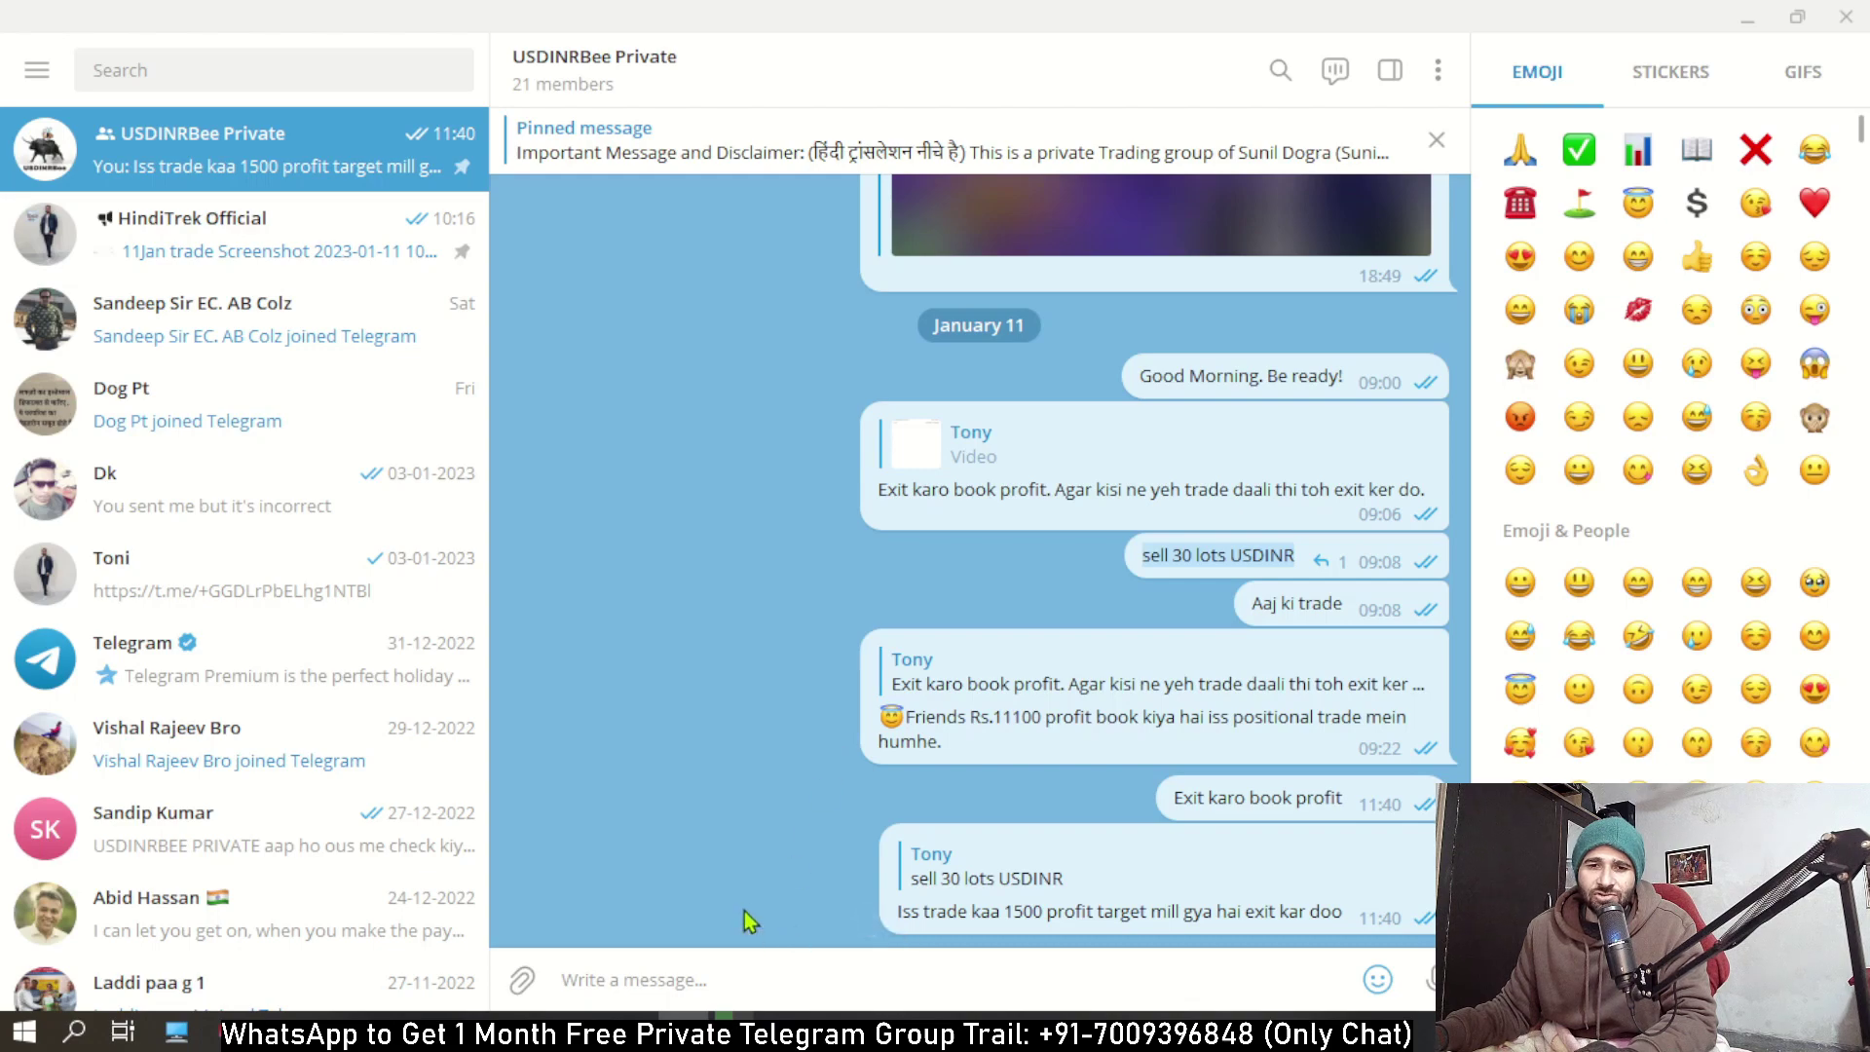
double_click(1276, 31)
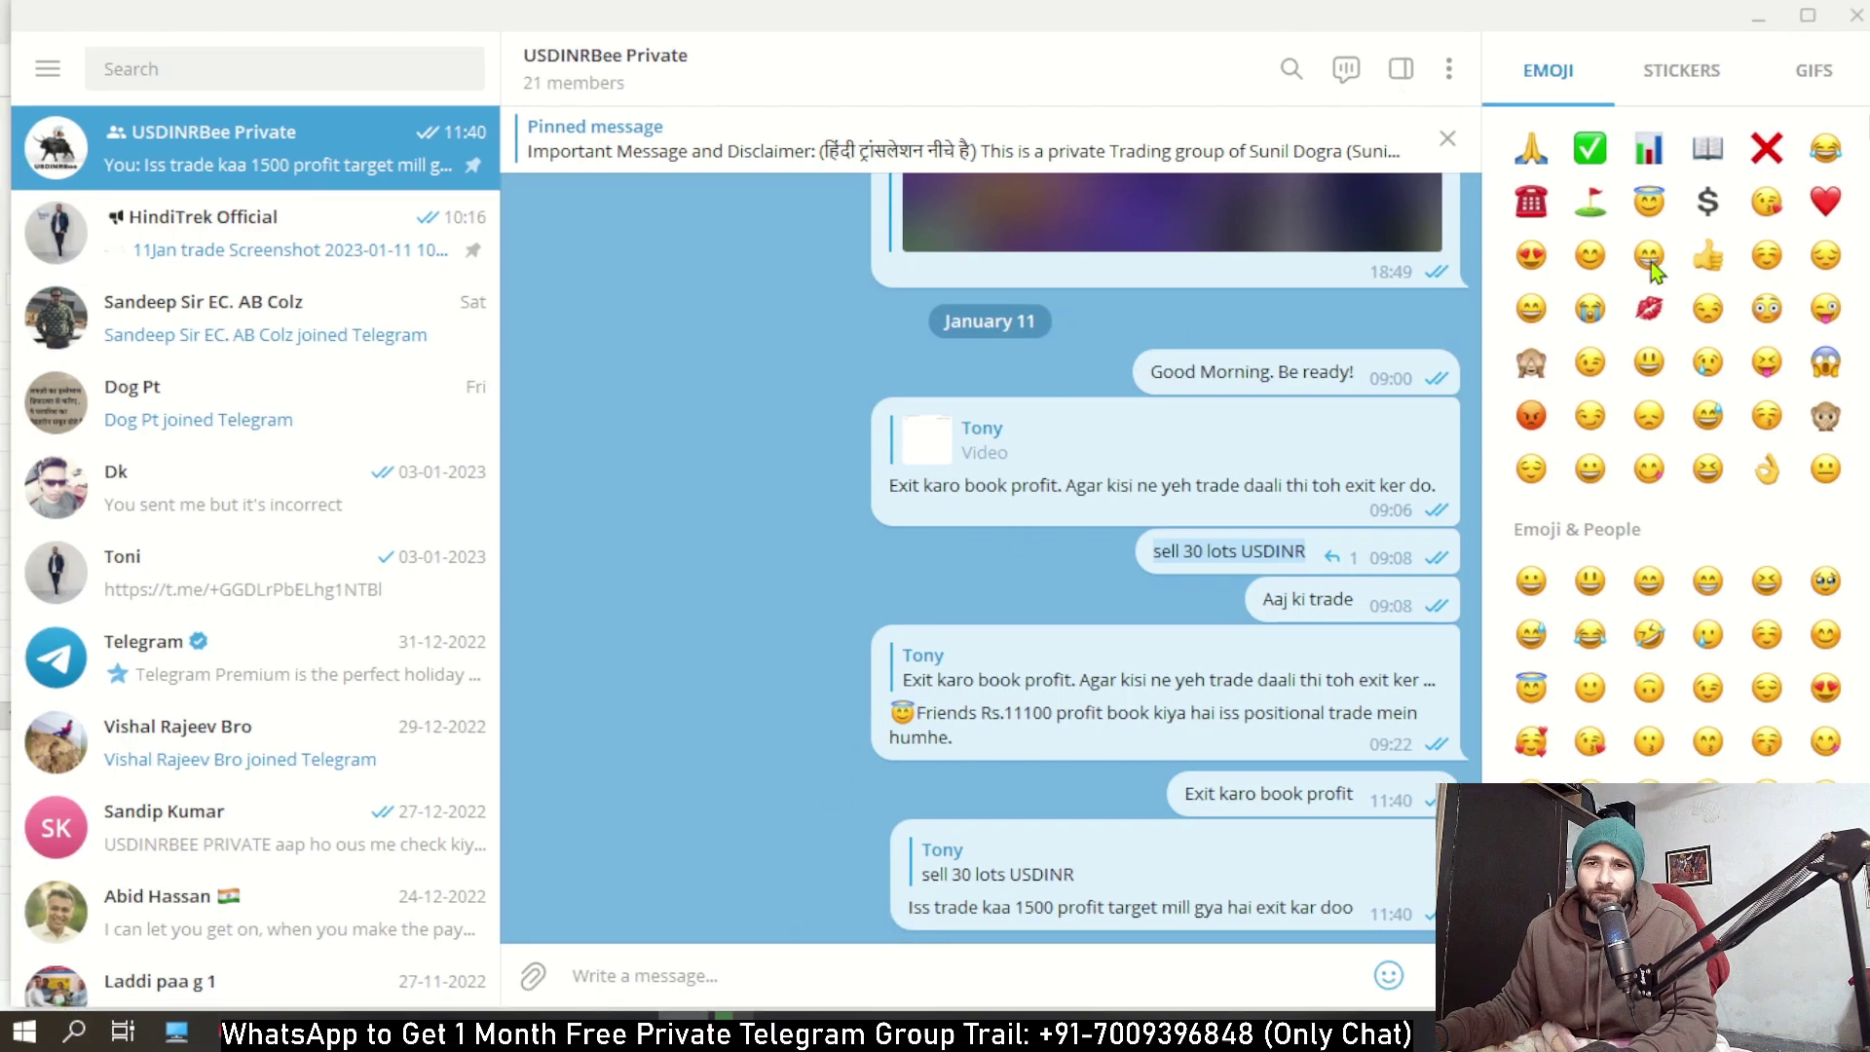
left_click_drag(1257, 151, 1580, 116)
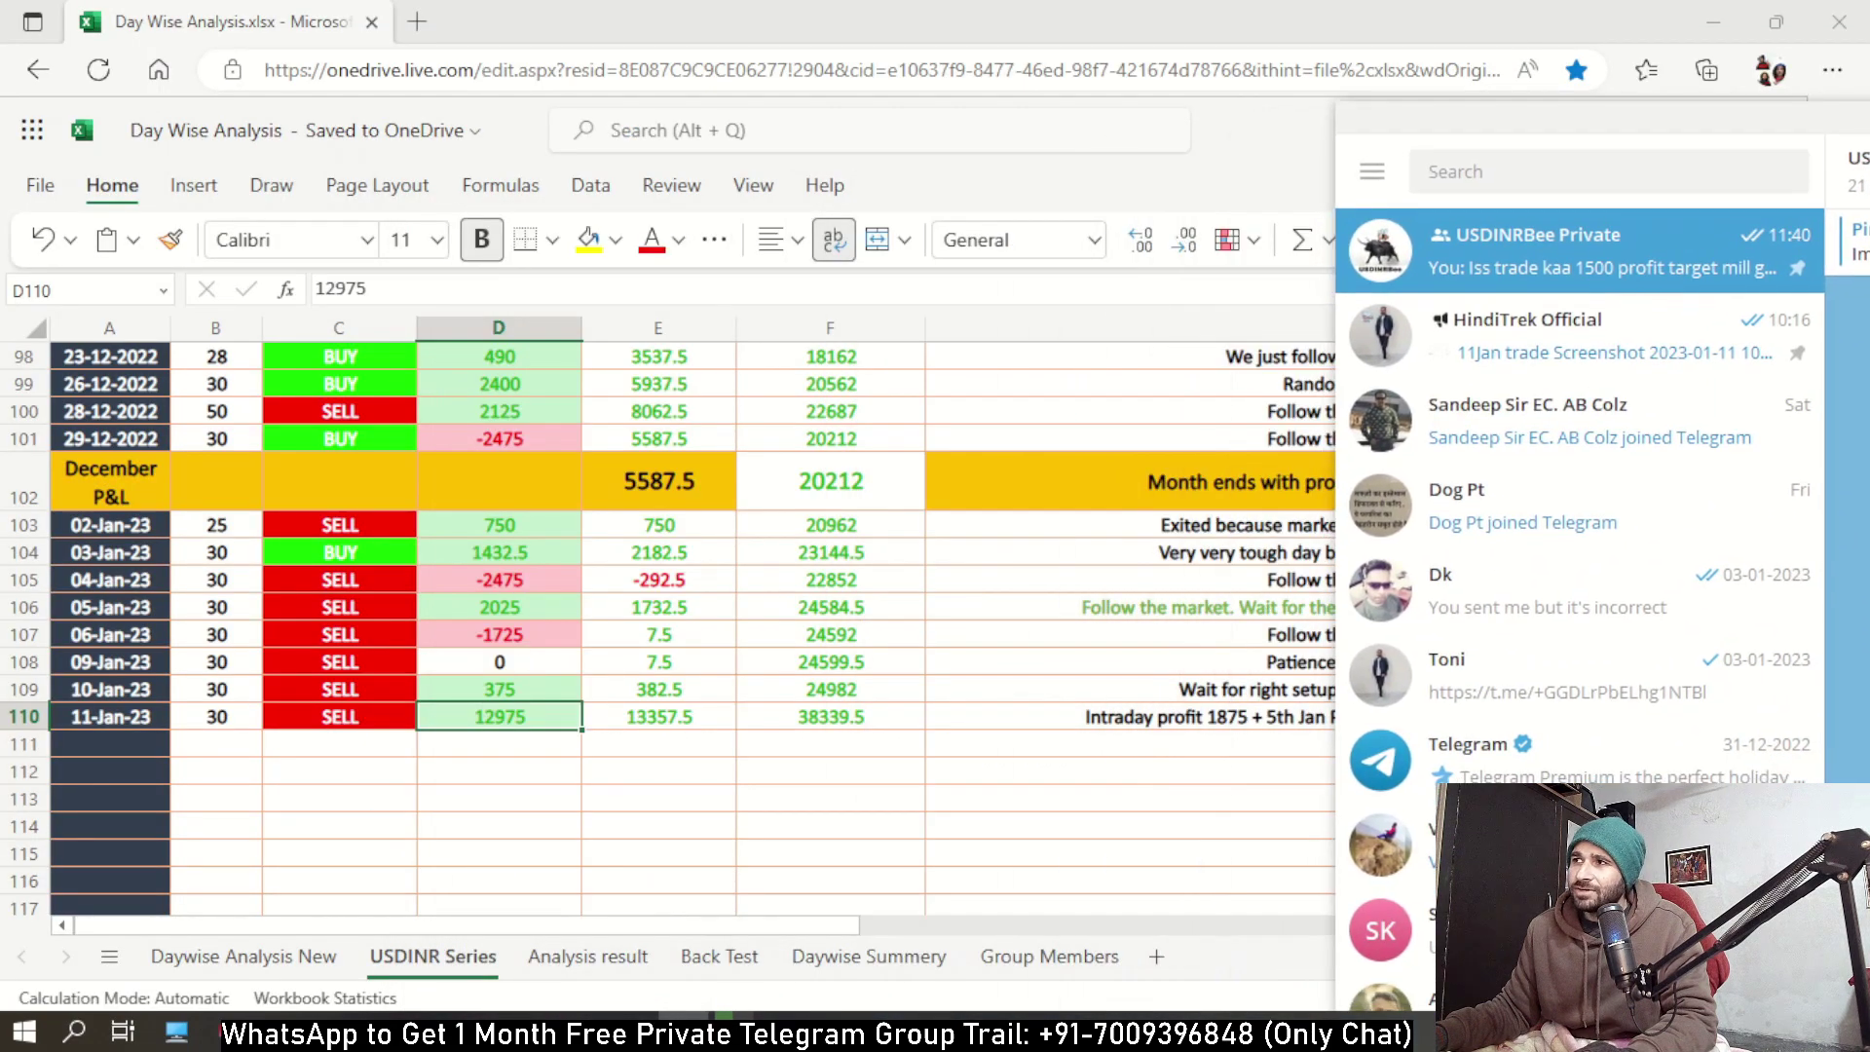
left_click(473, 776)
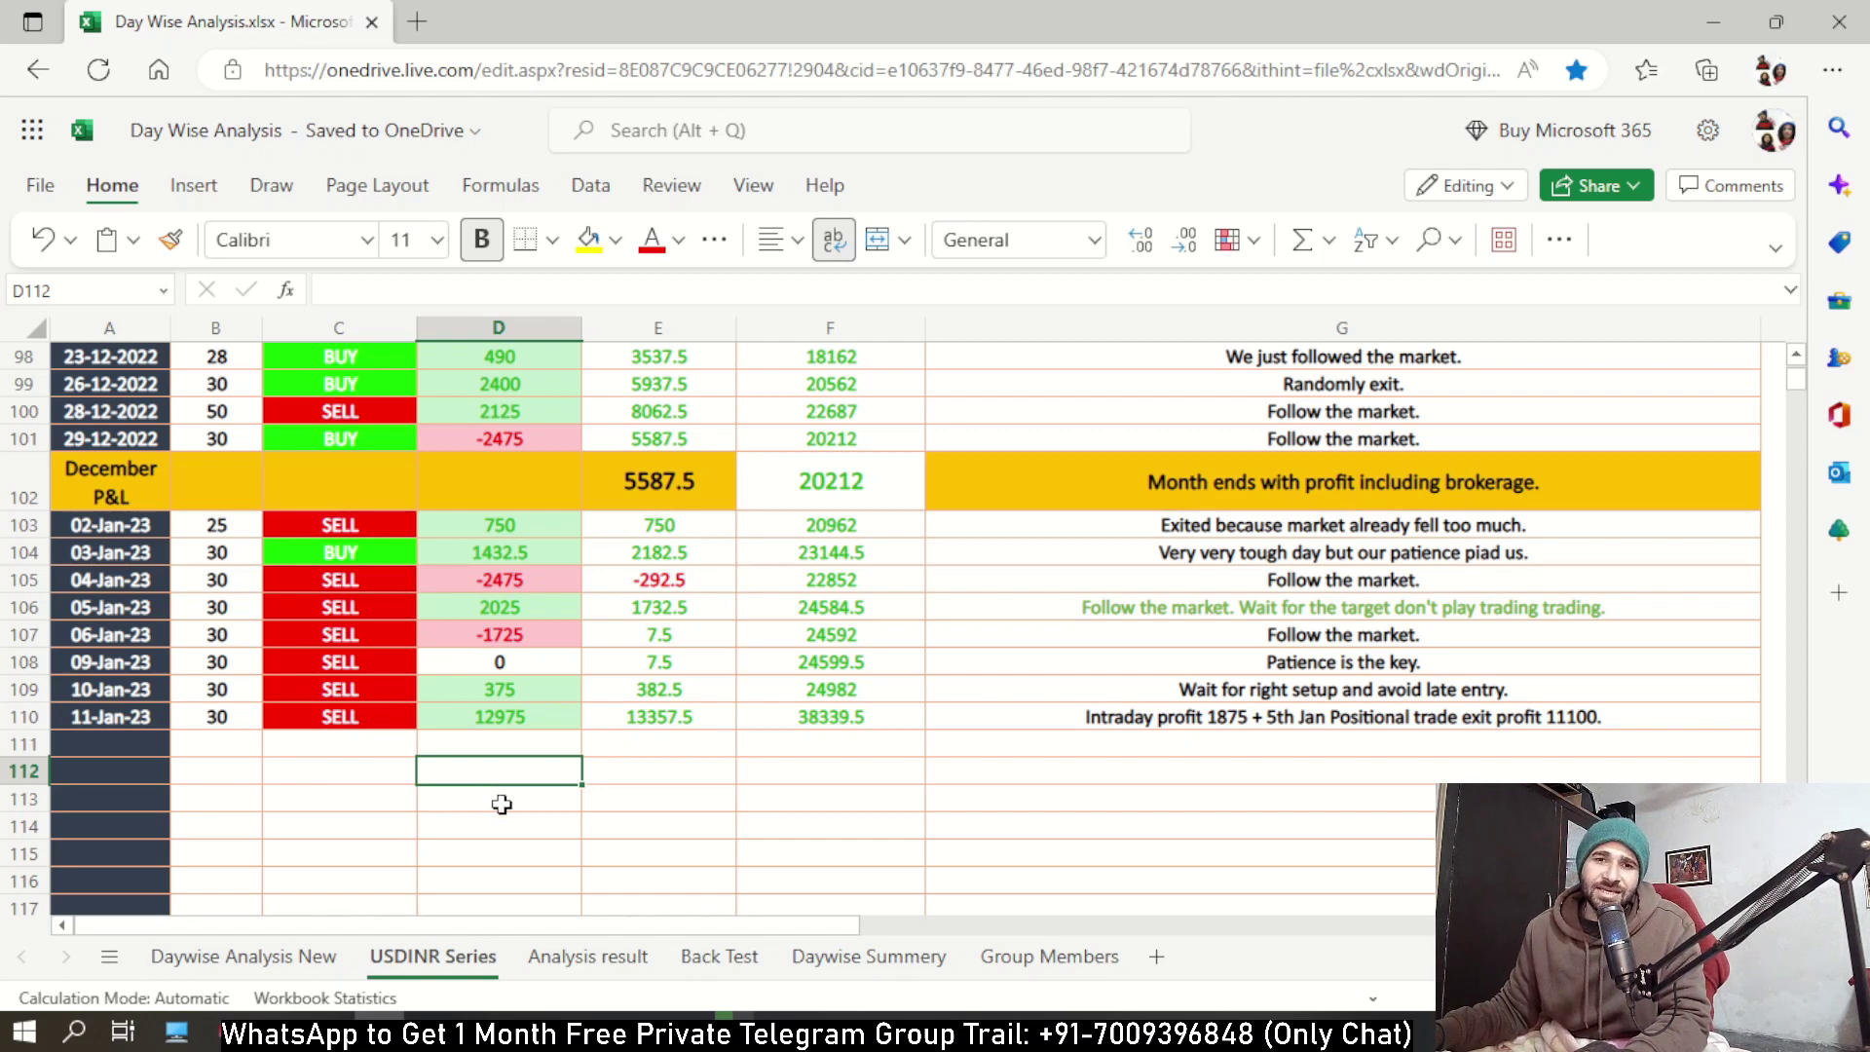
left_click(511, 787)
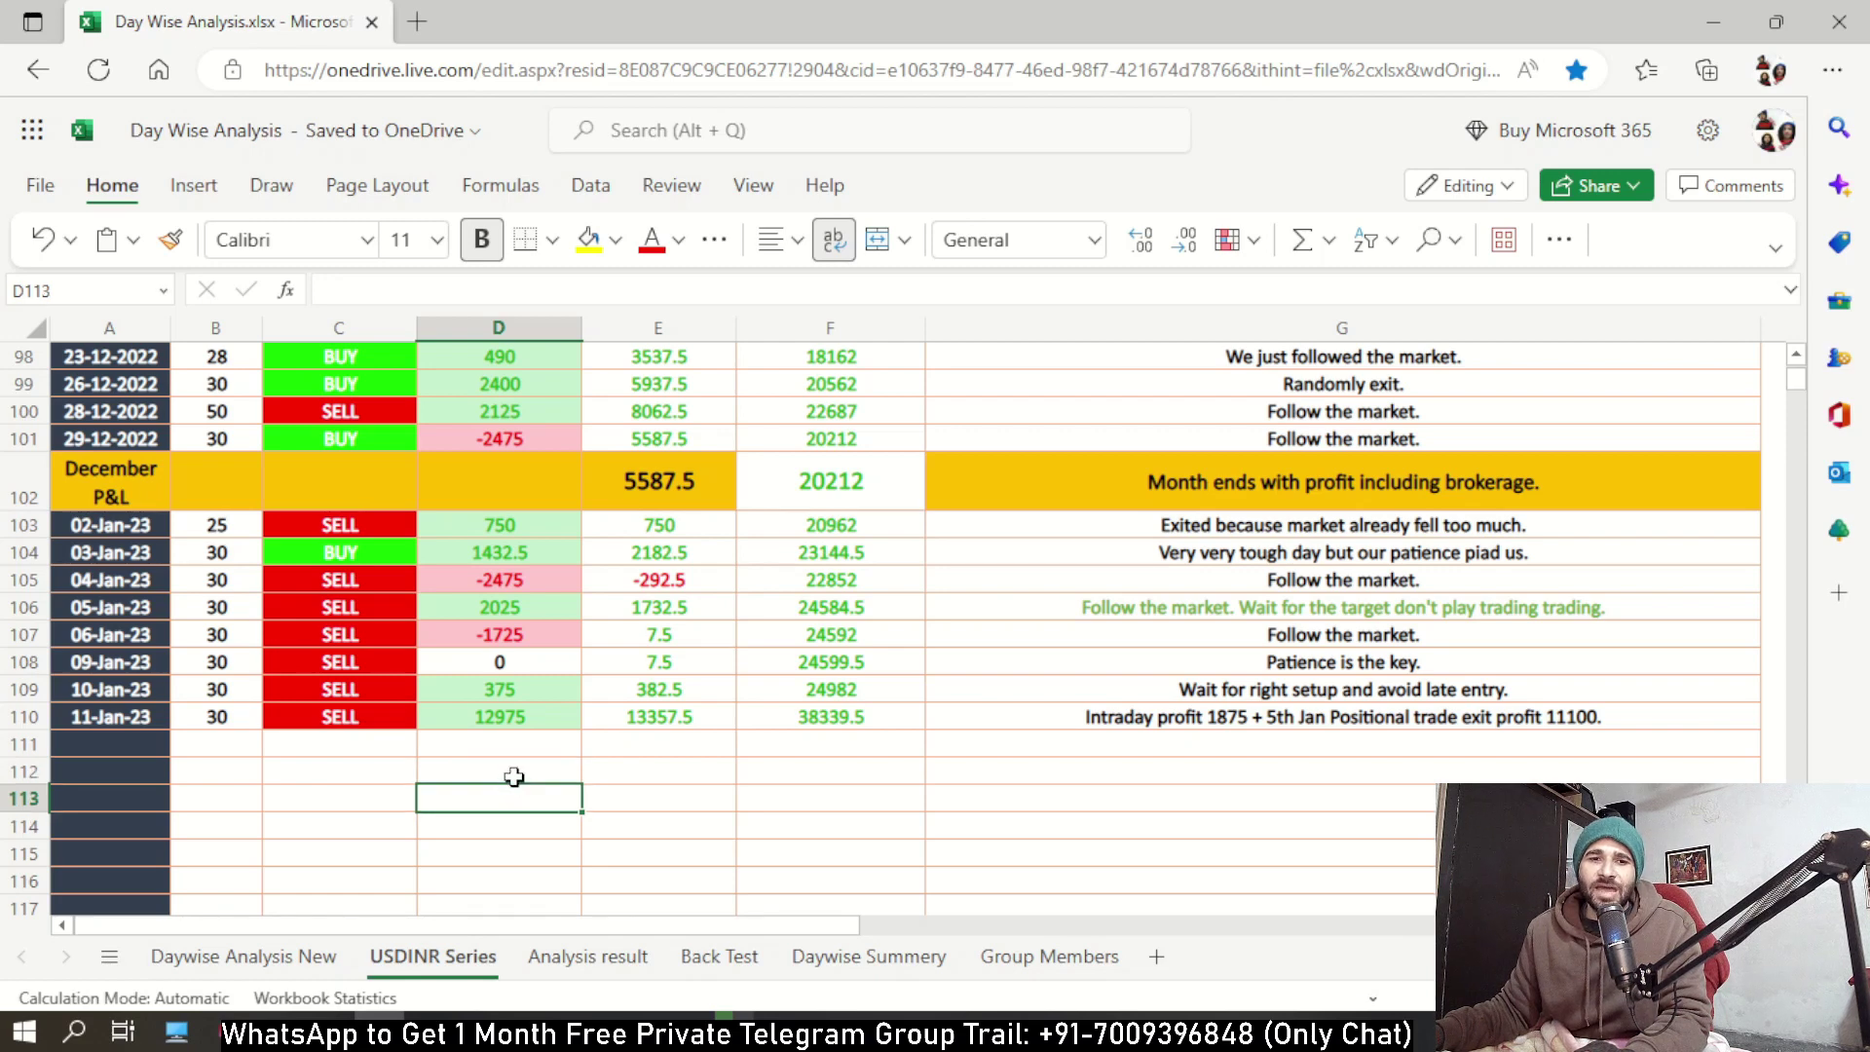
left_click(515, 774)
left_click(513, 794)
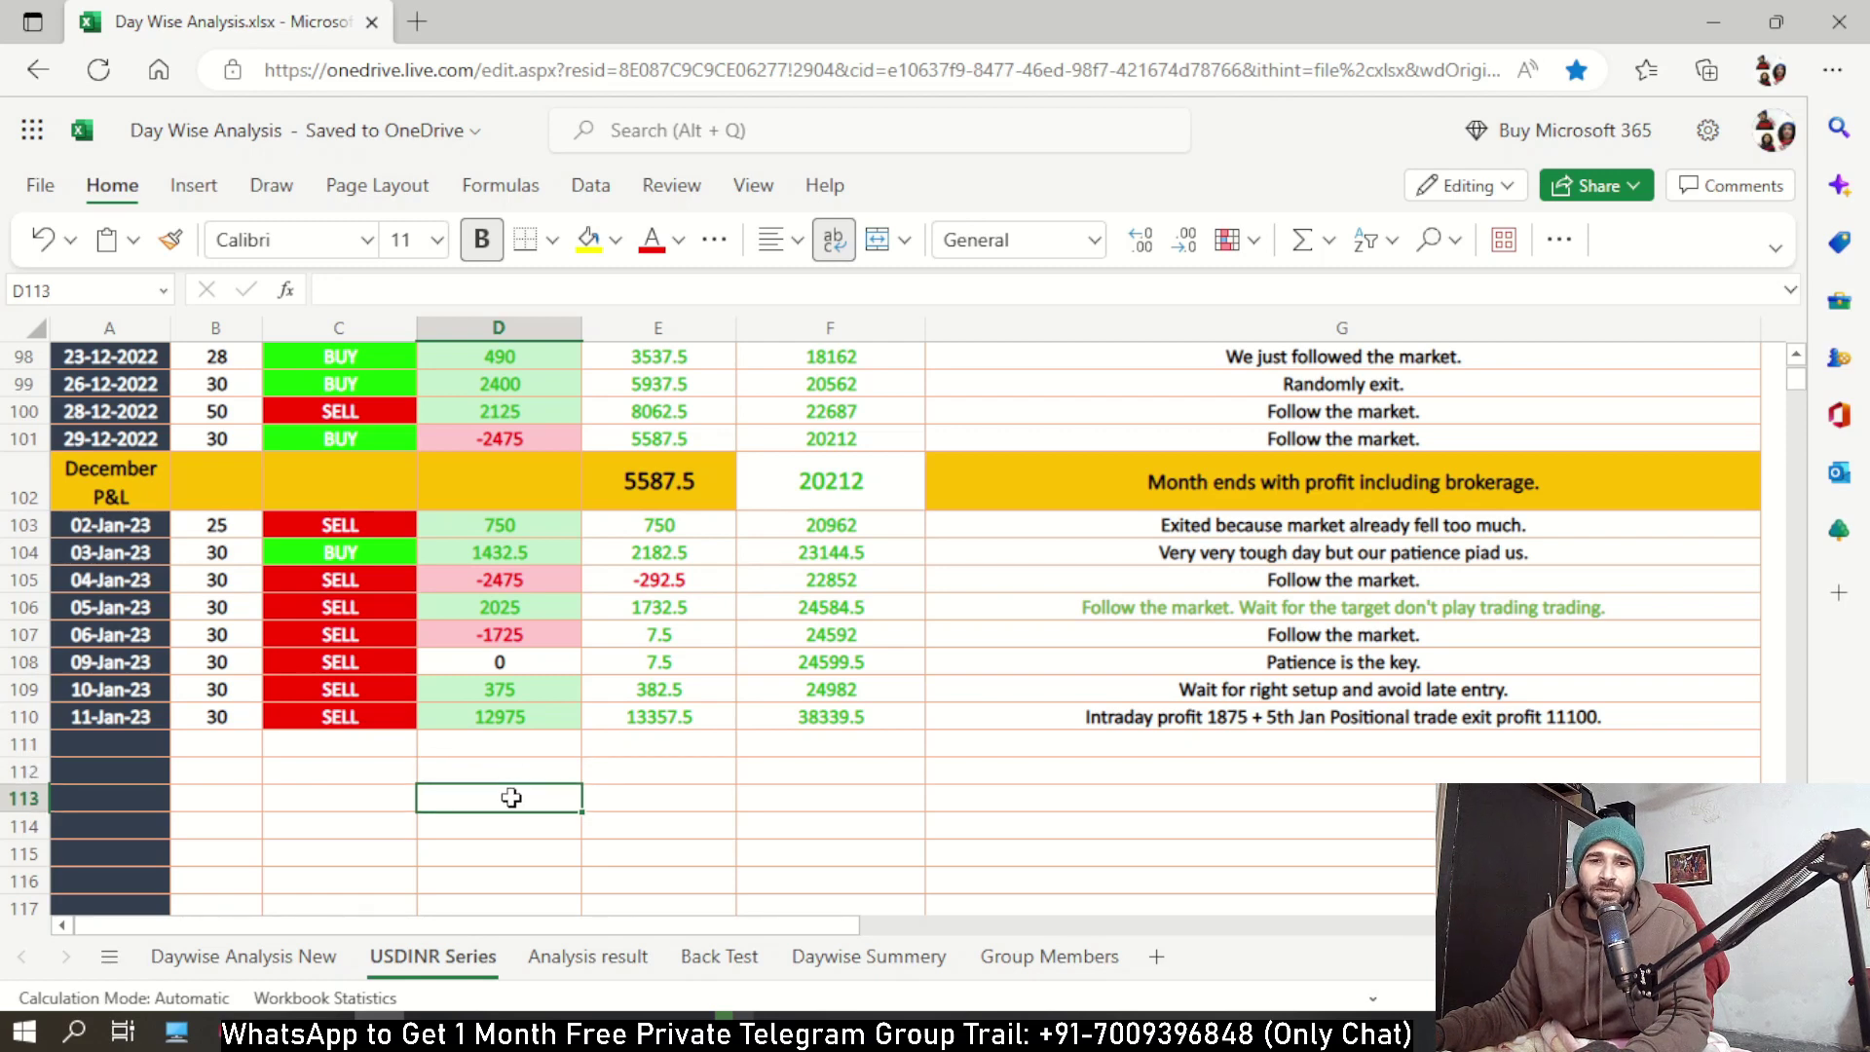
left_click(509, 776)
left_click(509, 798)
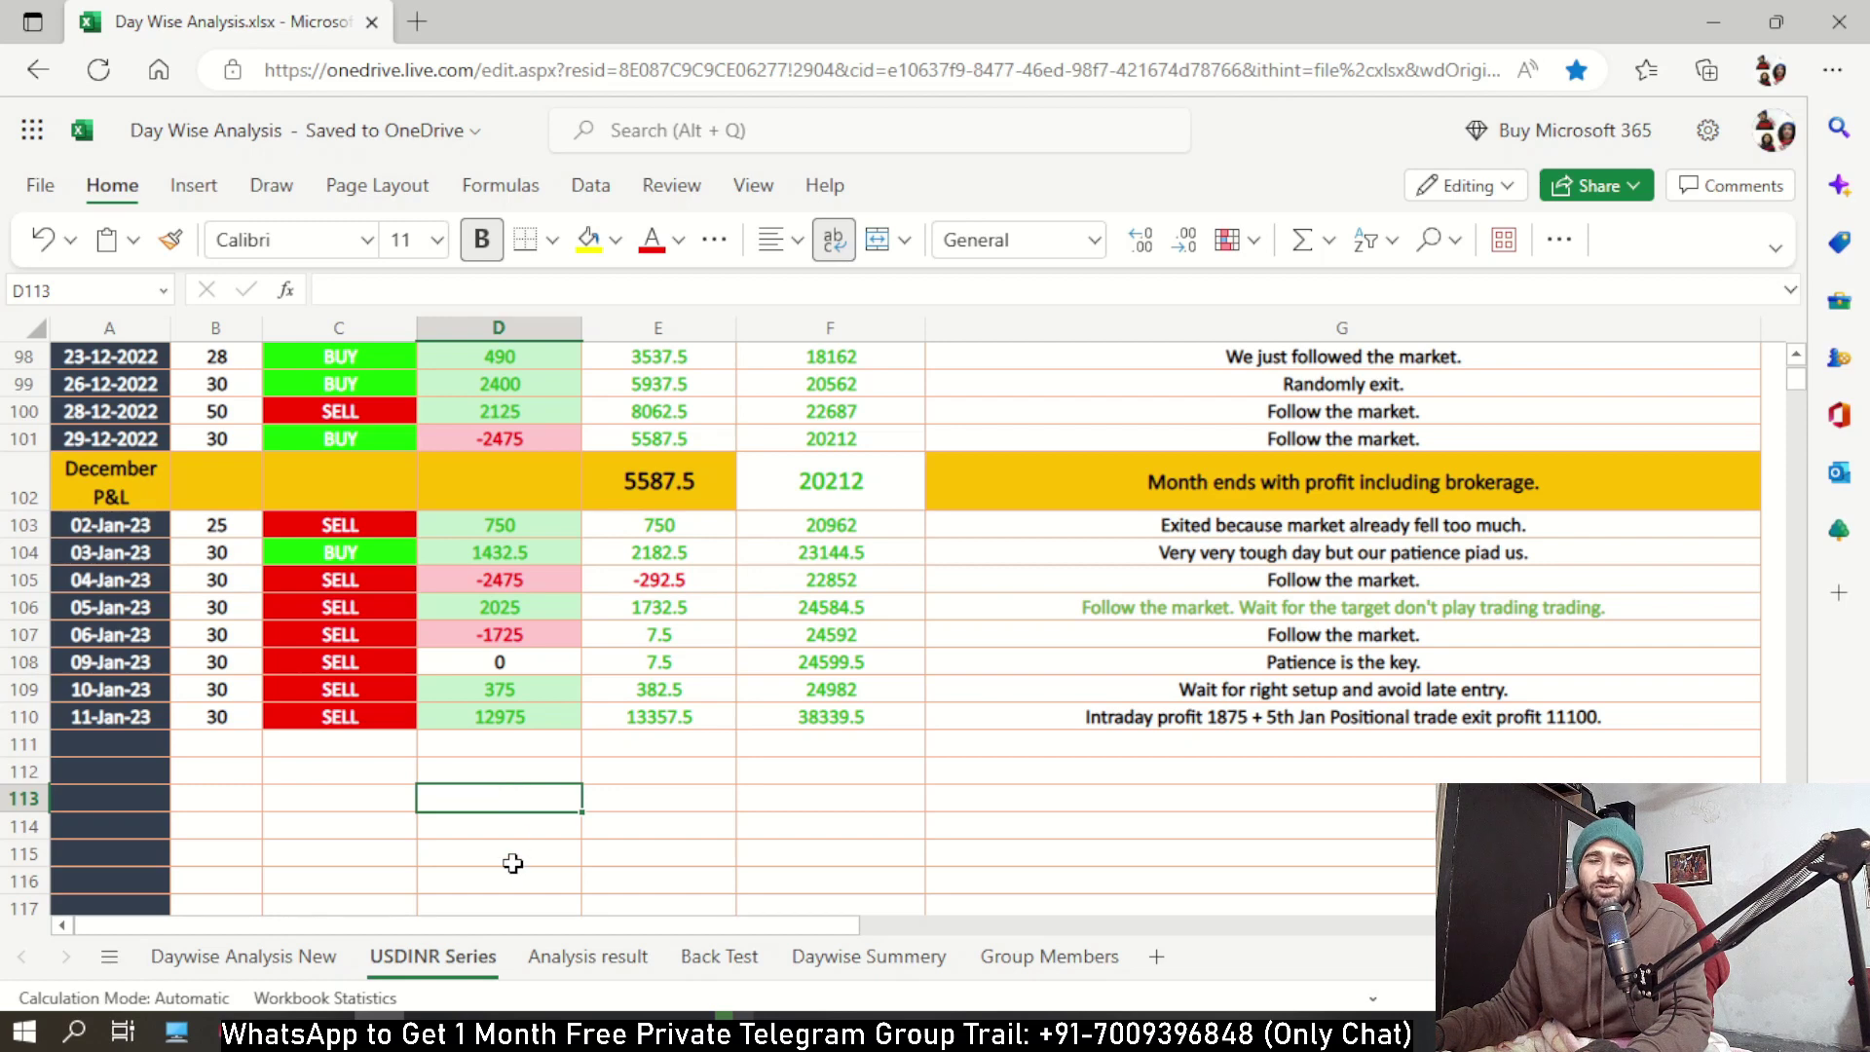
left_click(512, 860)
left_click(503, 830)
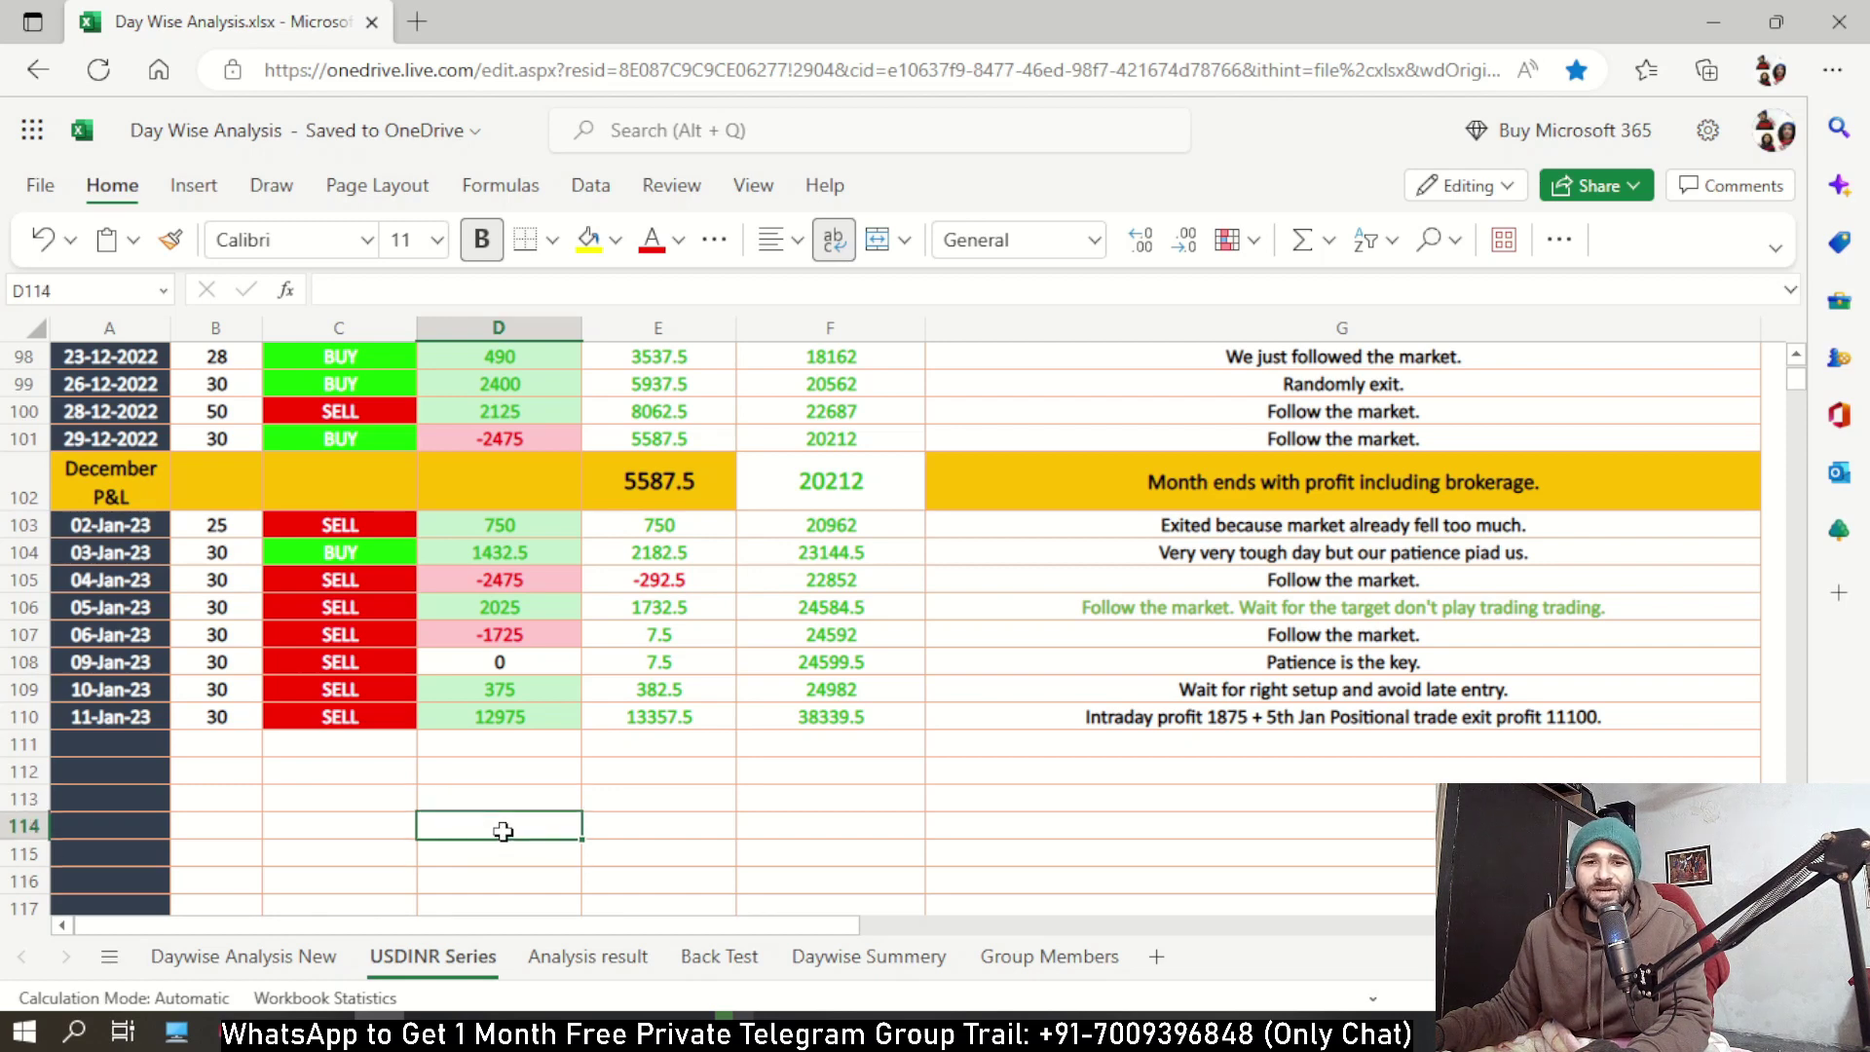
left_click(502, 855)
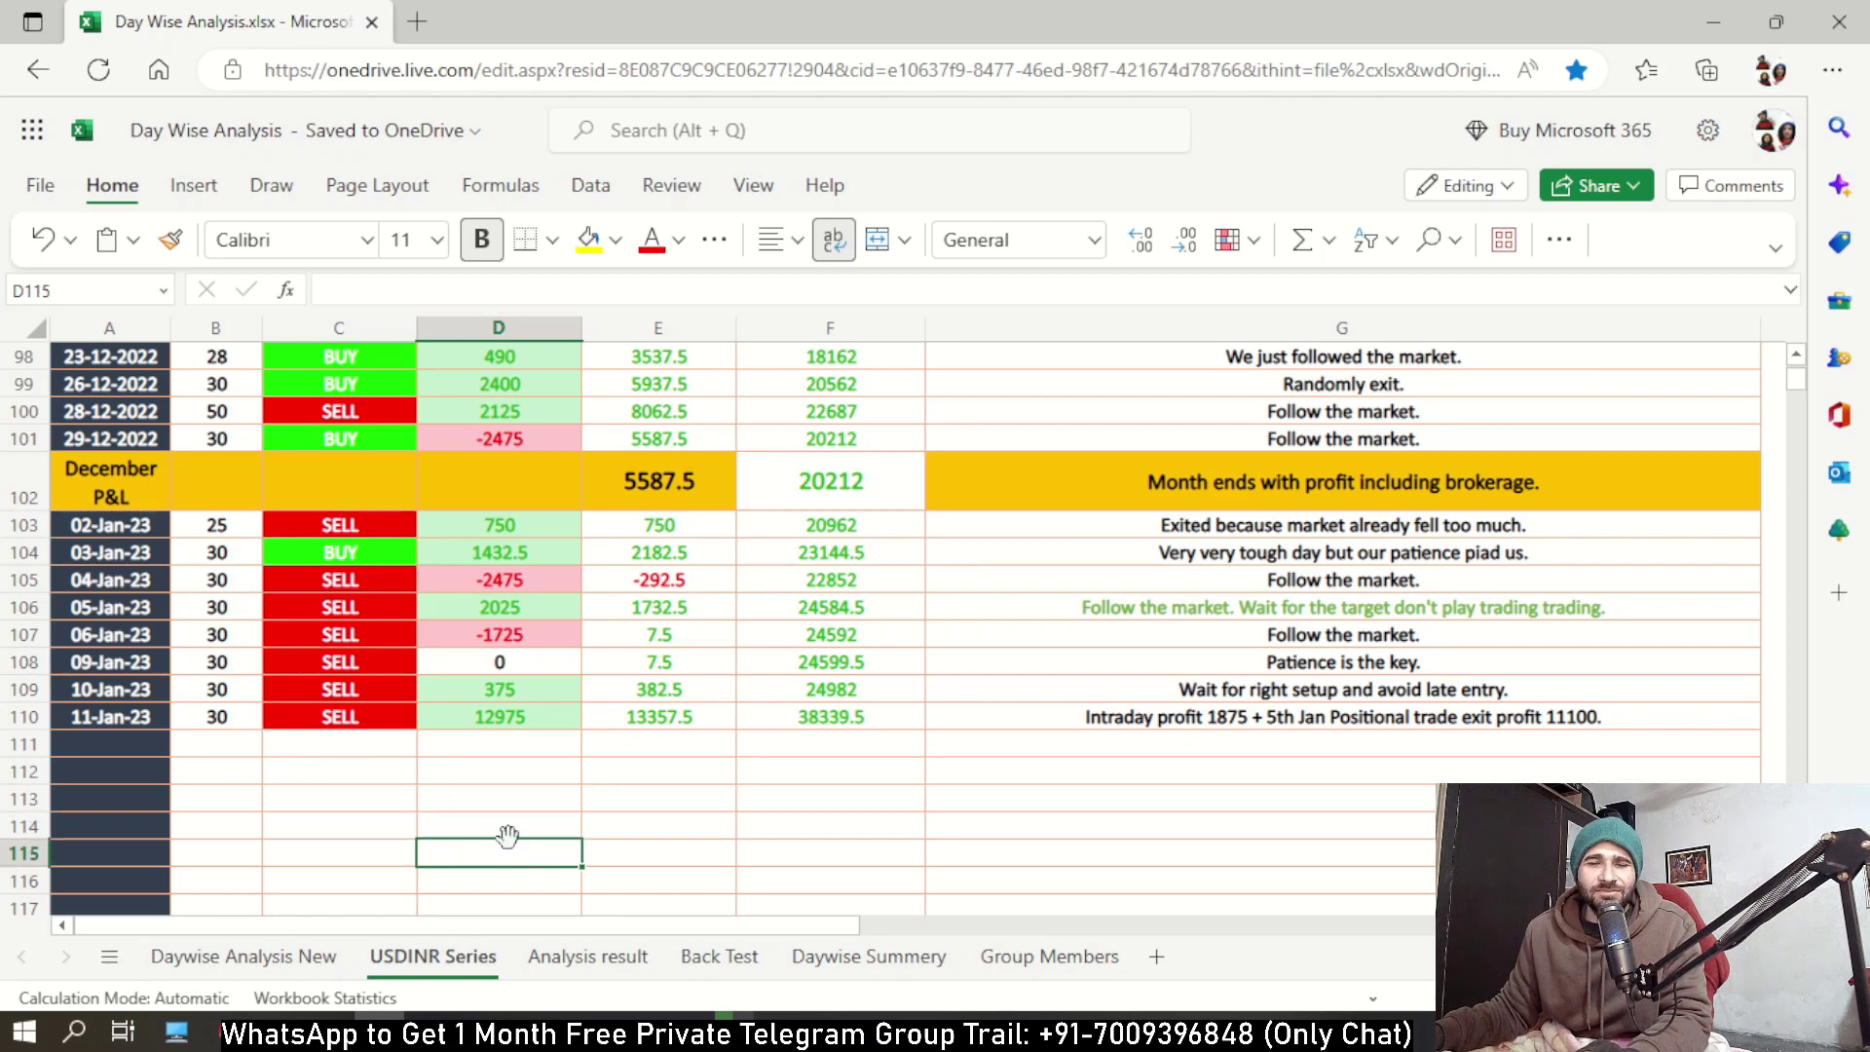
left_click(501, 833)
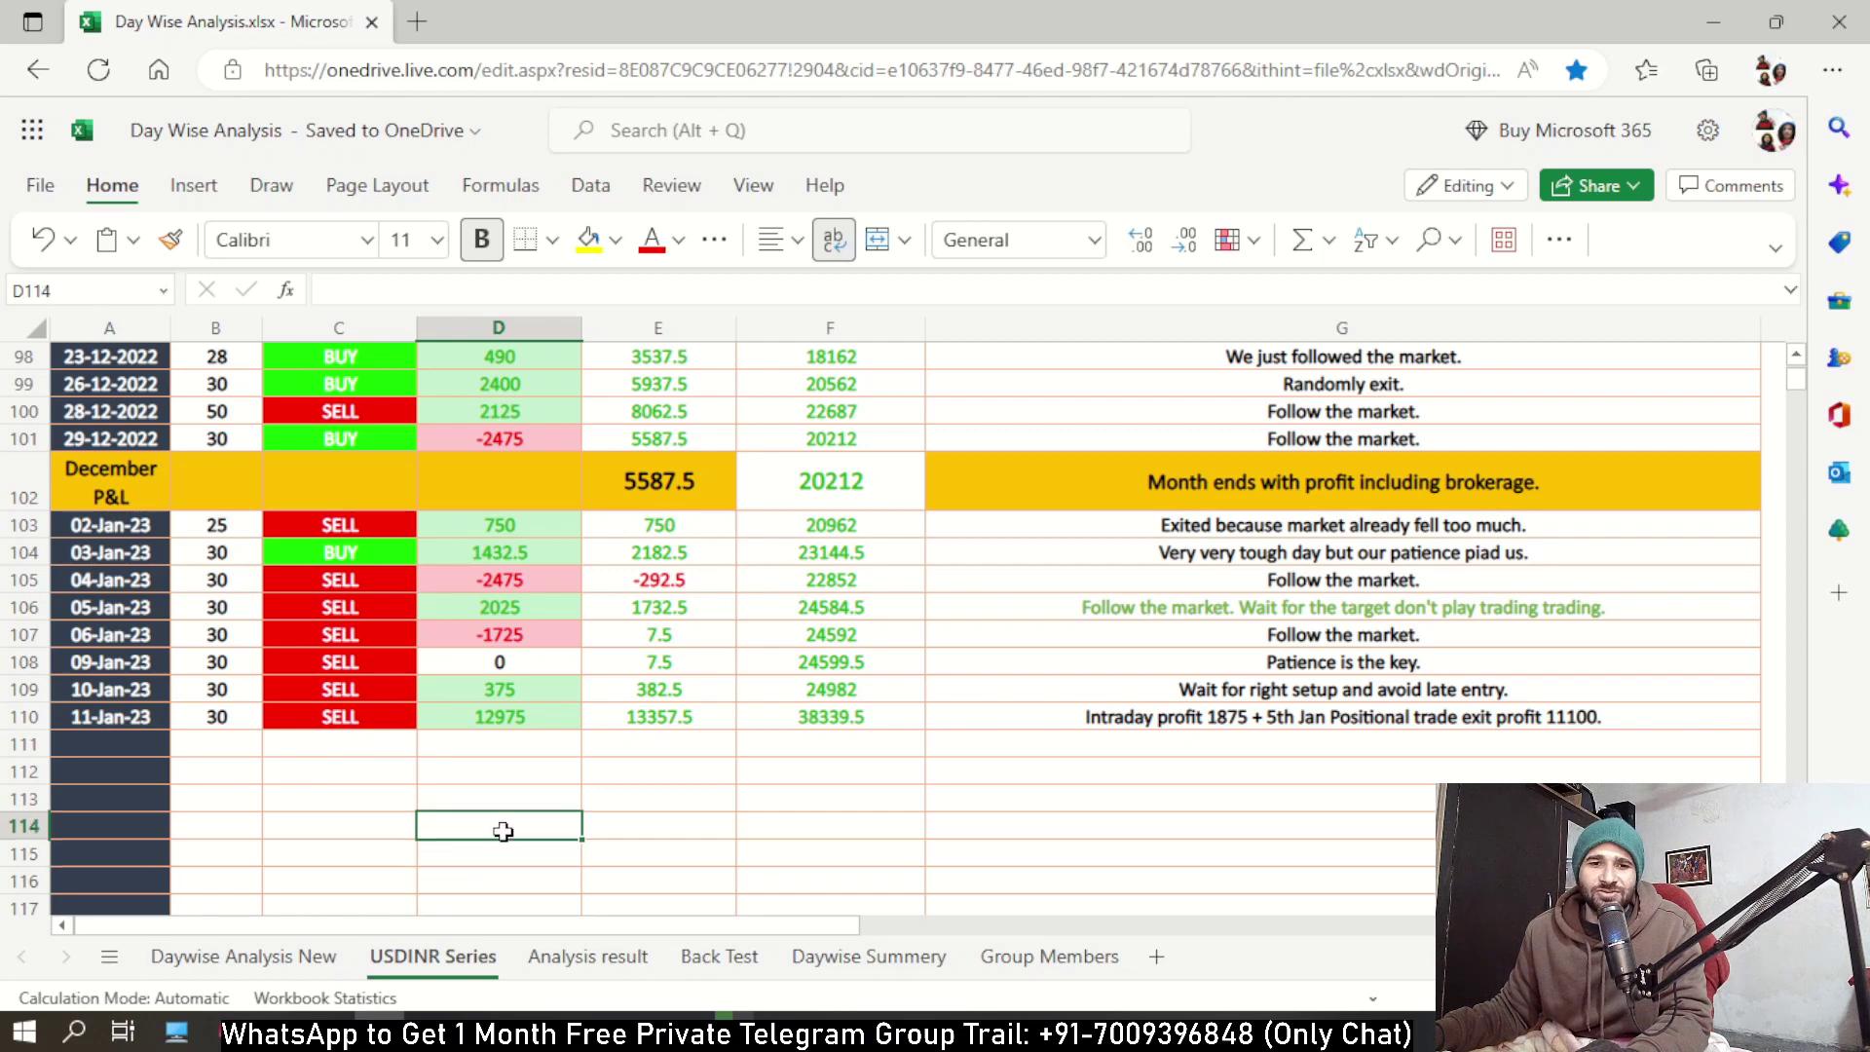
left_click(497, 844)
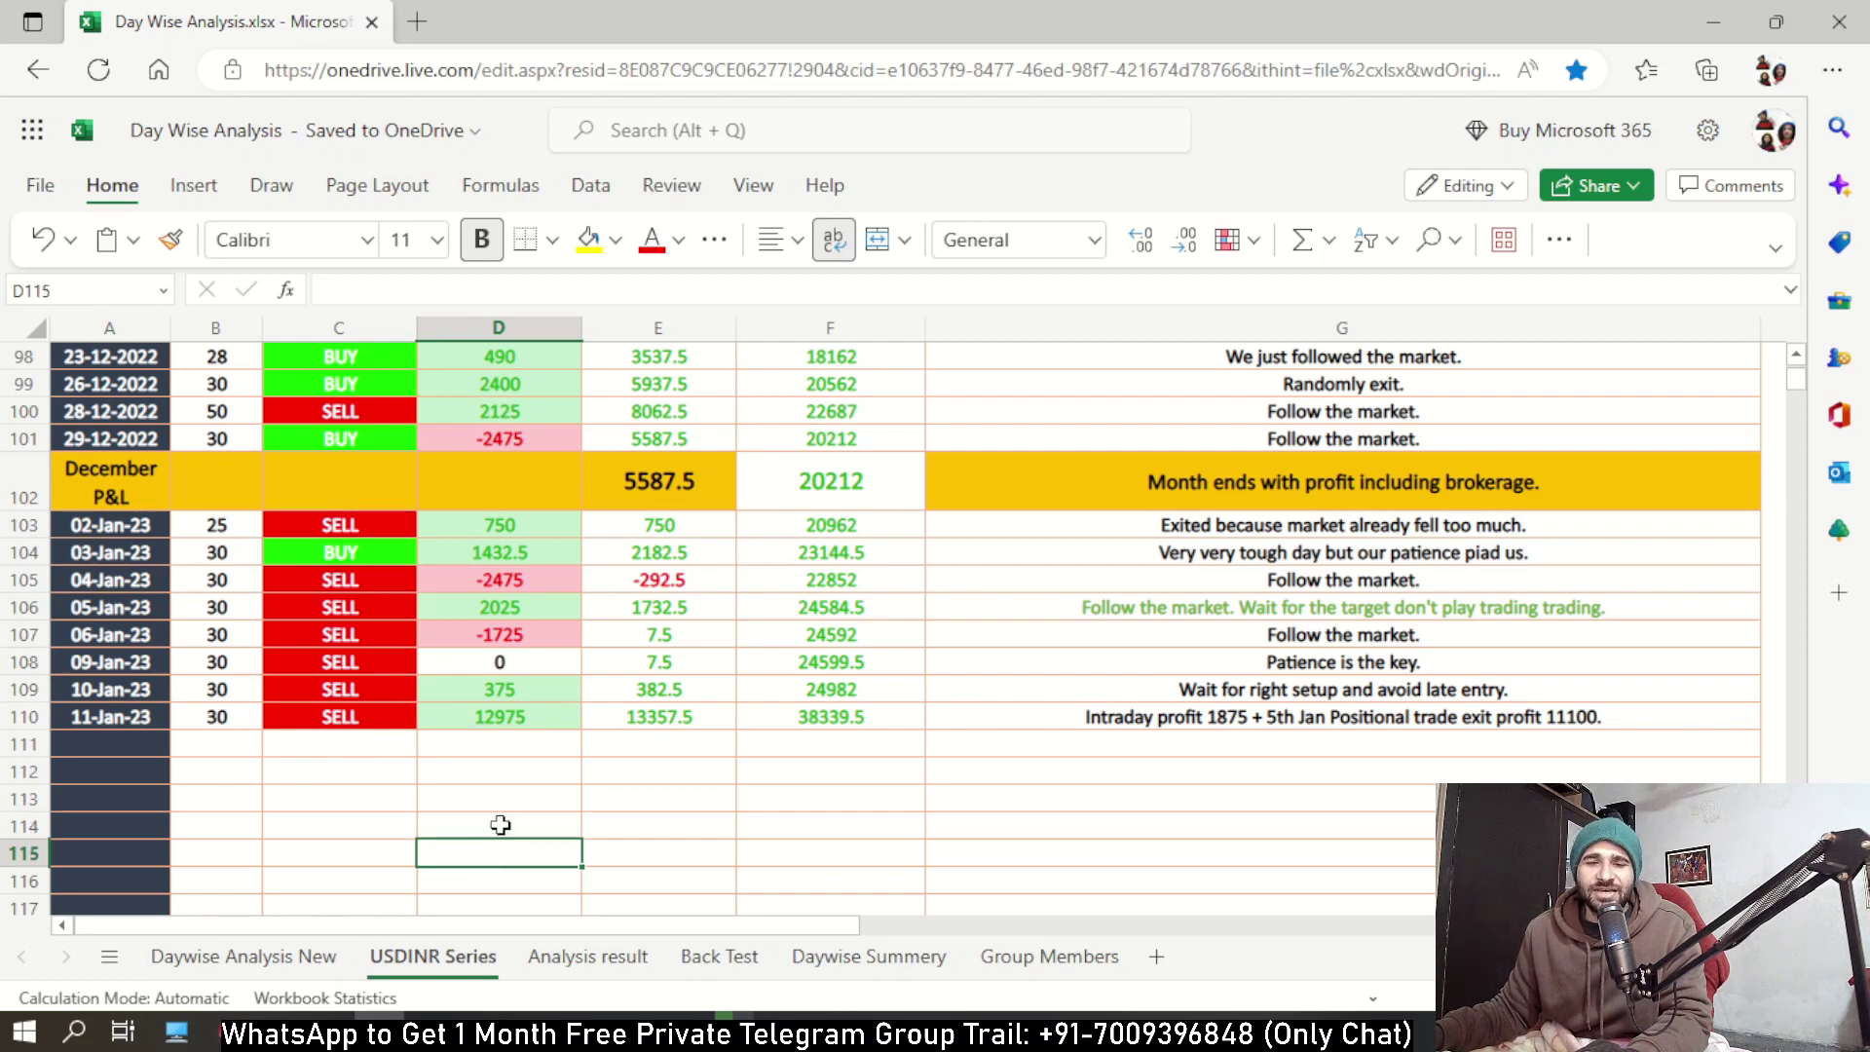